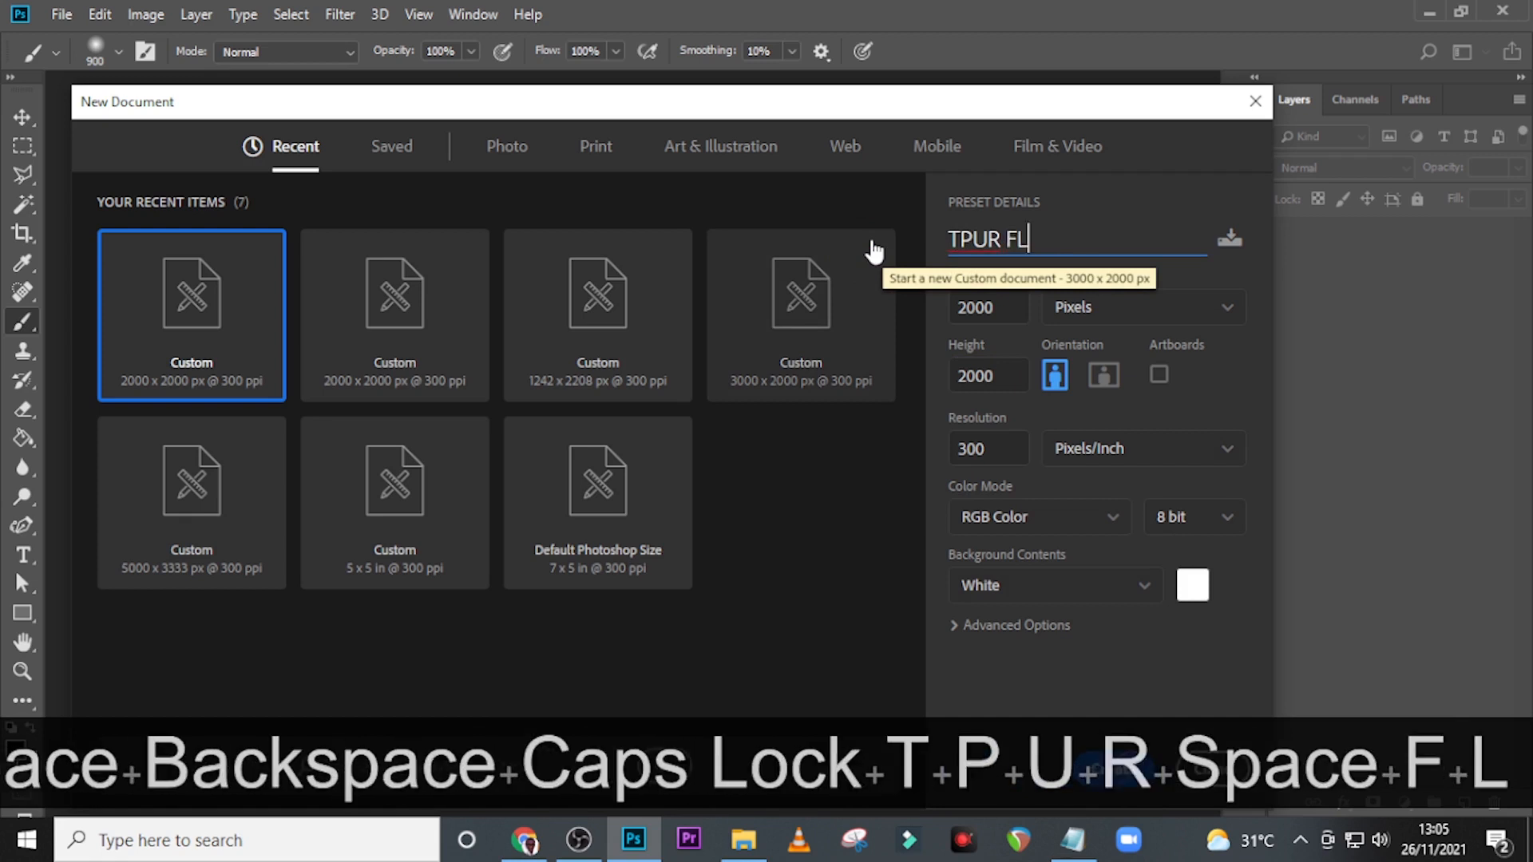
Create a new 2000 × 2000 px, 300 ppi RGB document named TOUR FLYER with a white background.
key("BackSpace")
key("BackSpace")
key("BackSpace")
key("BackSpace")
key("BackSpace")
key("BackSpace")
key("BackSpace")
key("BackSpace")
type("TOUR FLYER")
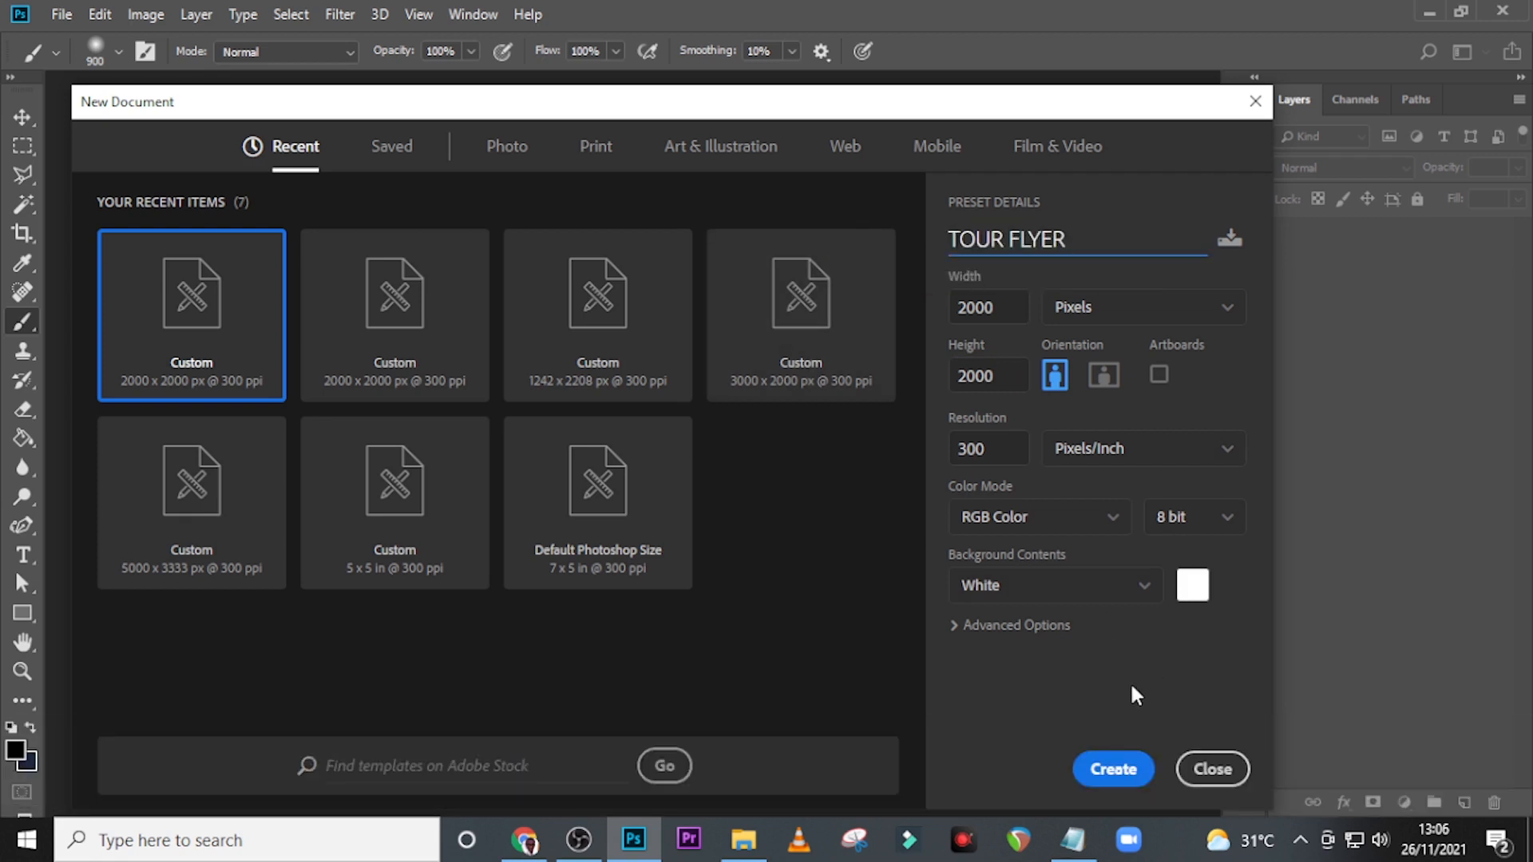
left_click(1114, 768)
Show the rulers and place a vertical guide at the horizontal centre of the canvas.
key("ctrl+r")
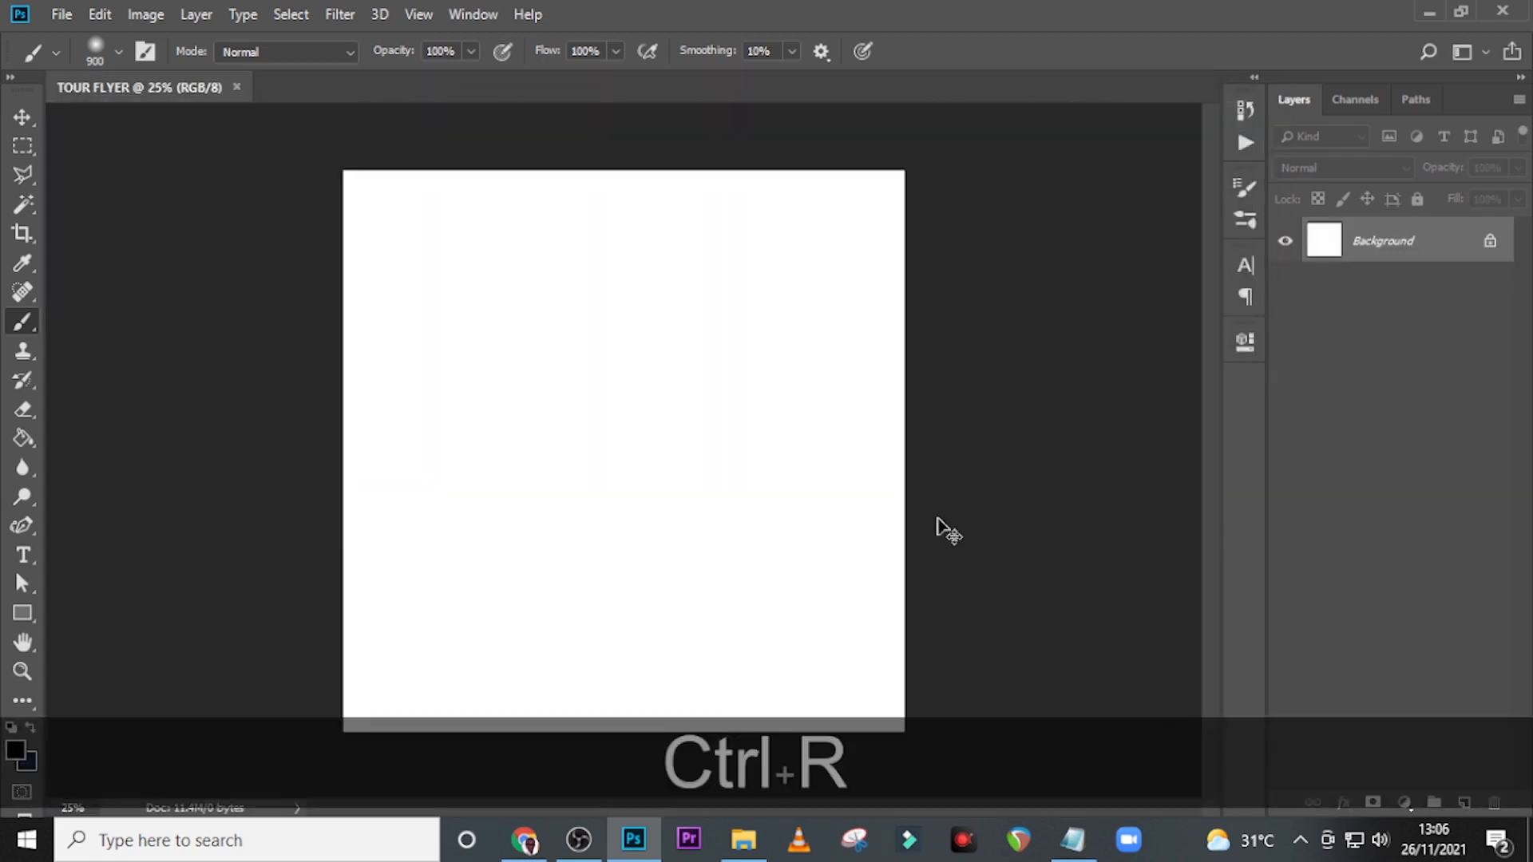
key("ctrl+r")
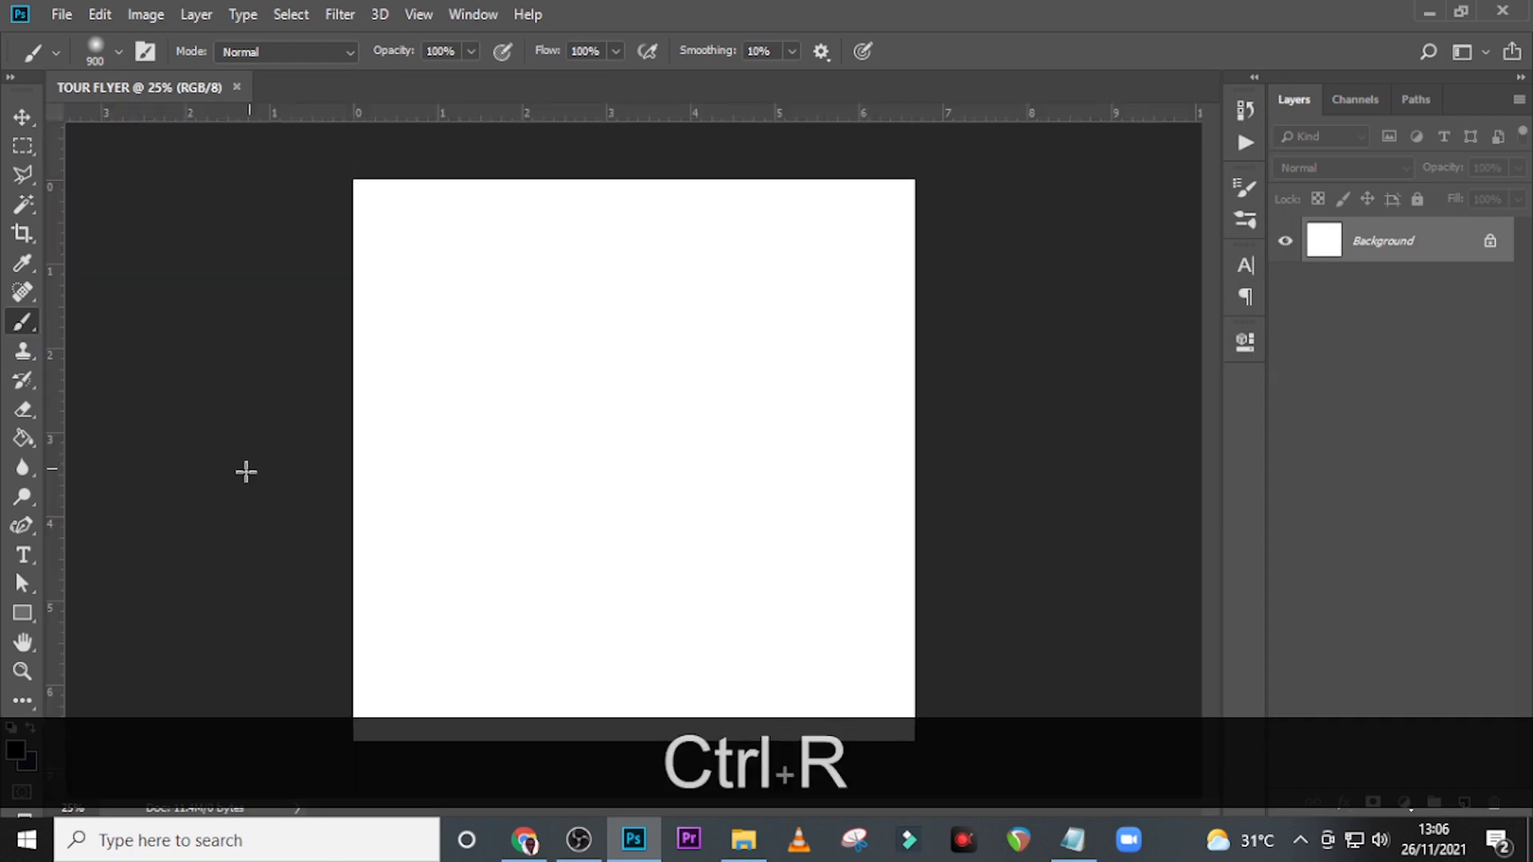
left_click_drag(68, 531, 634, 510)
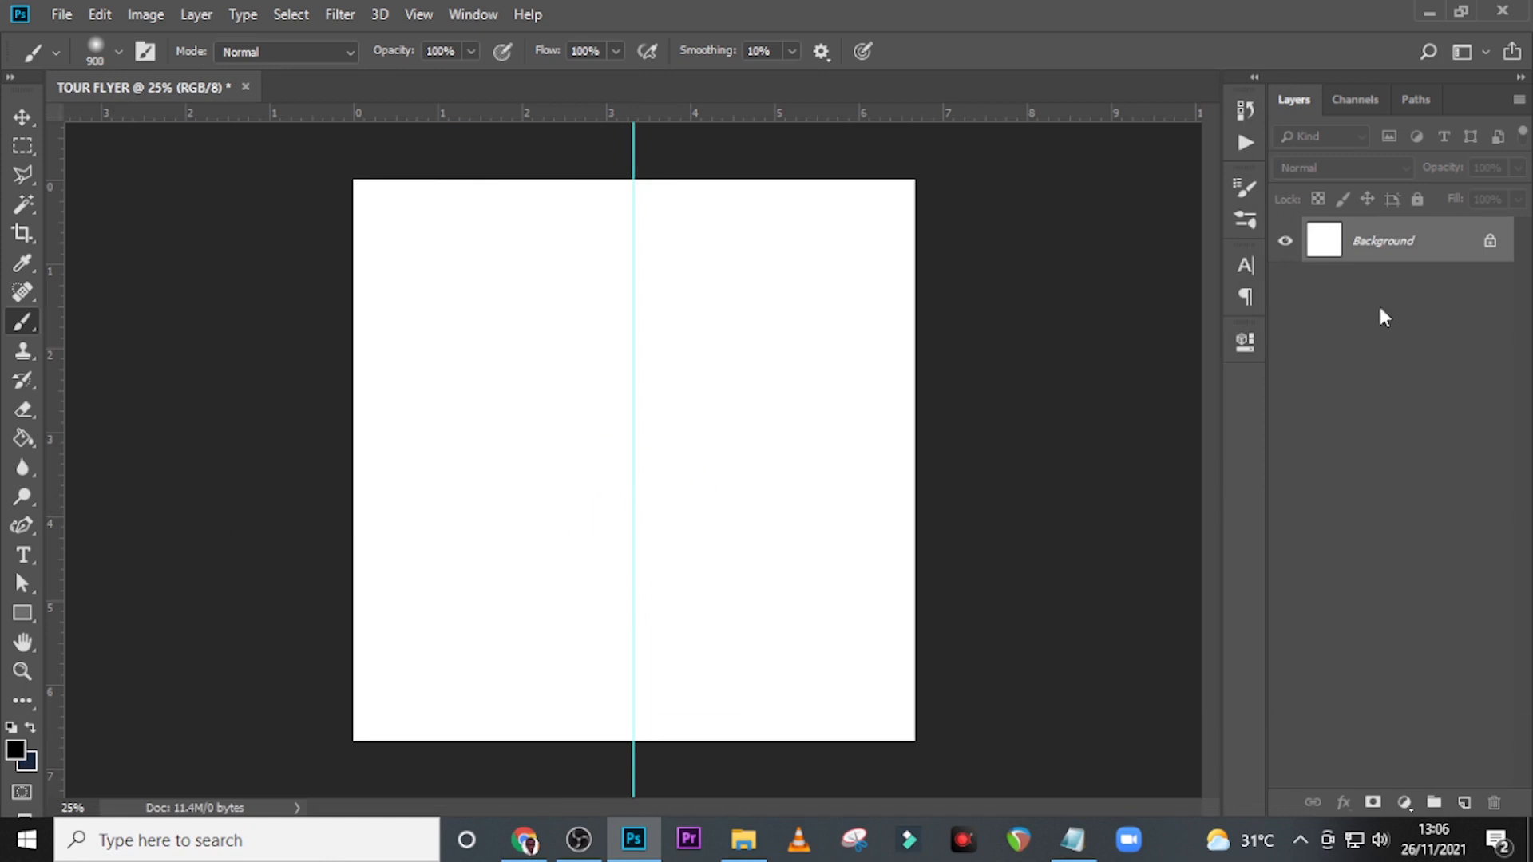
Add a Solid Color fill layer in light blue 53C0FA above the background.
left_click(1404, 802)
left_click(1410, 408)
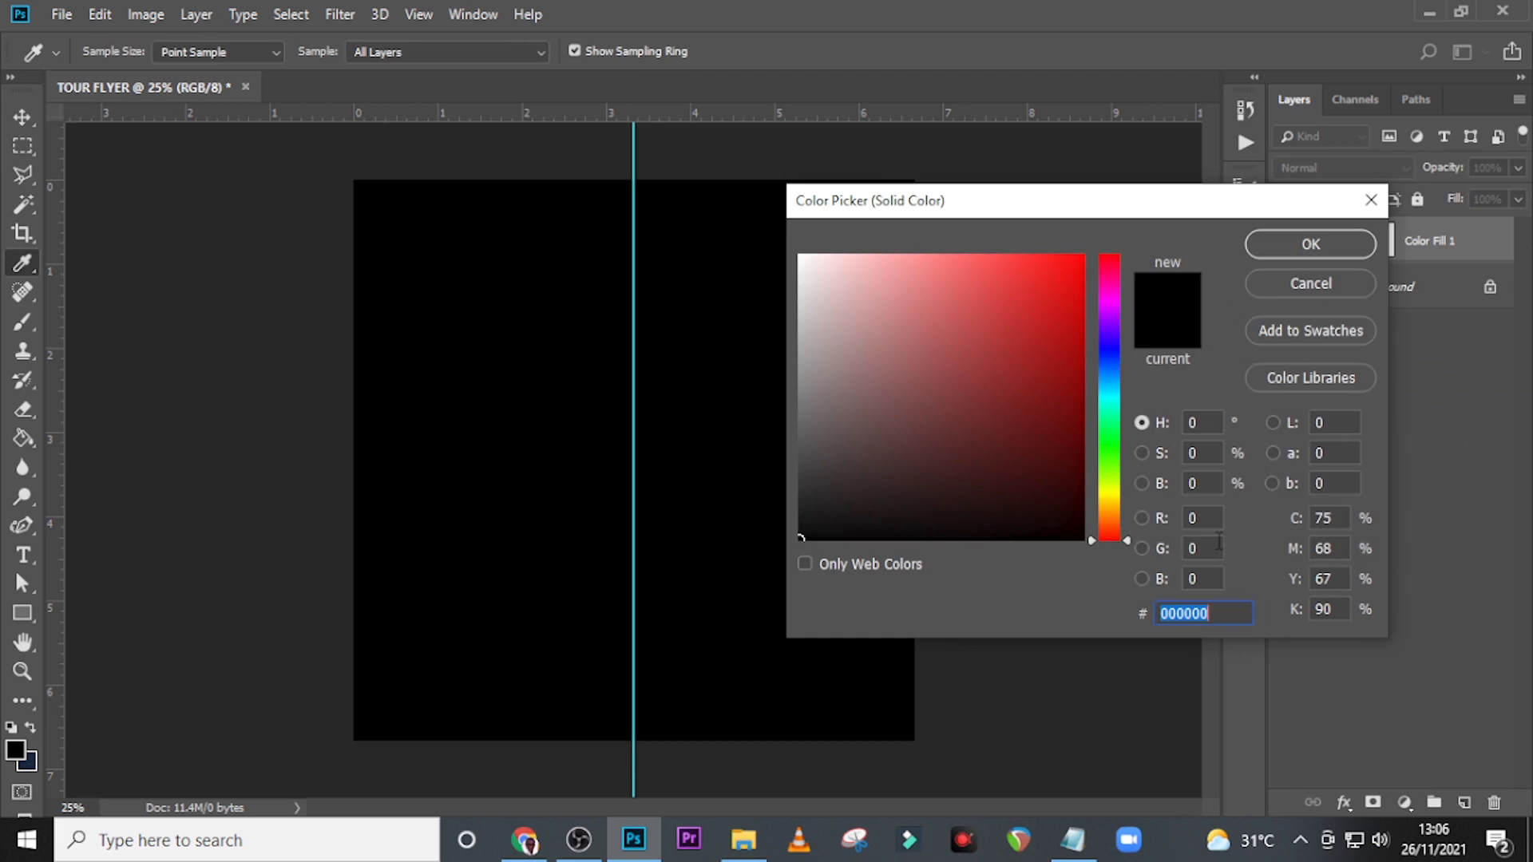
type("53")
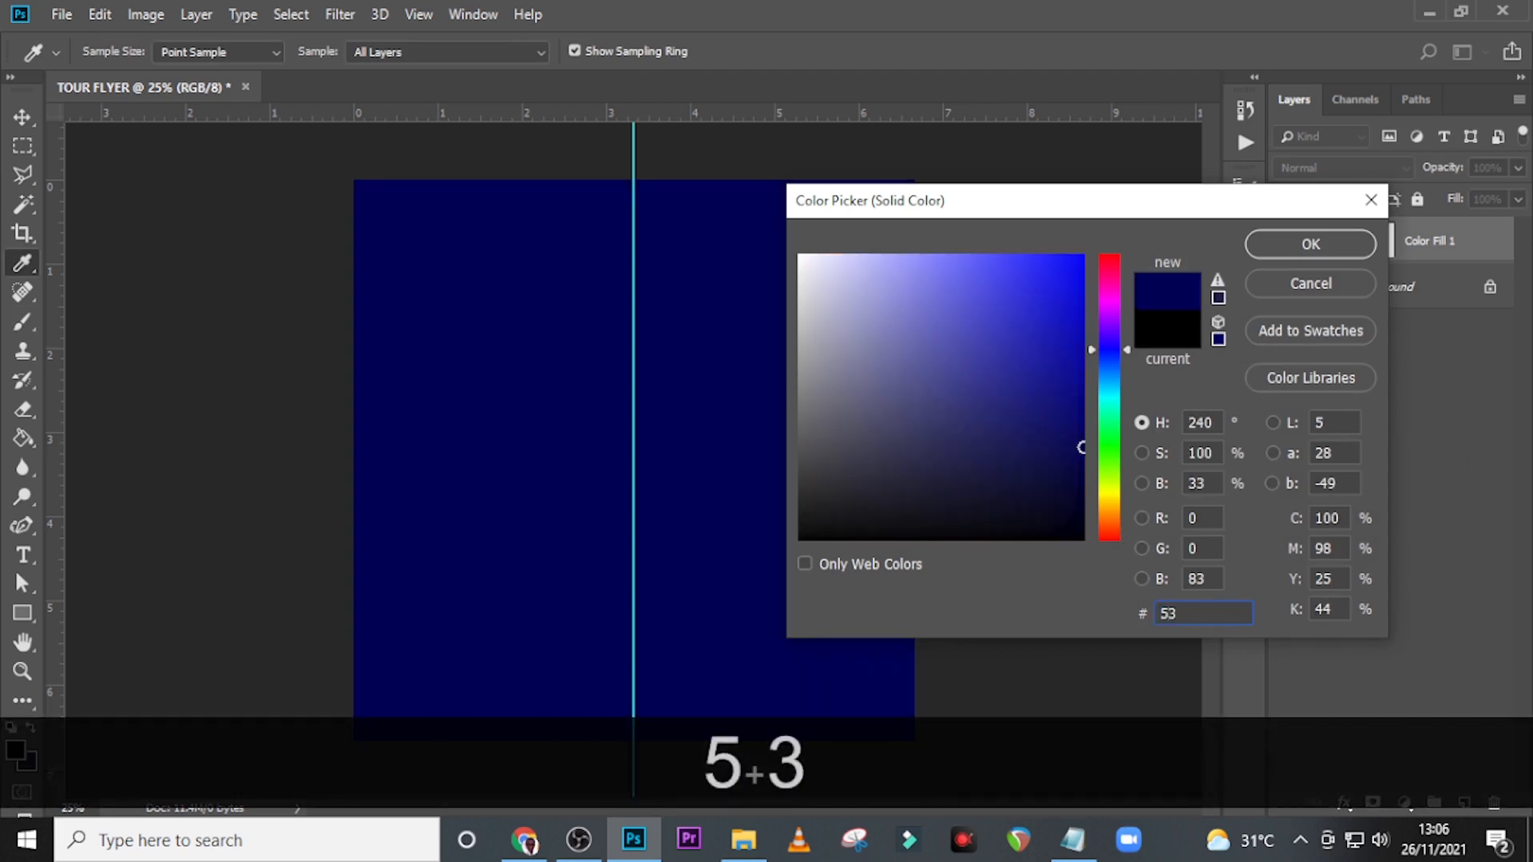
type("C0FA")
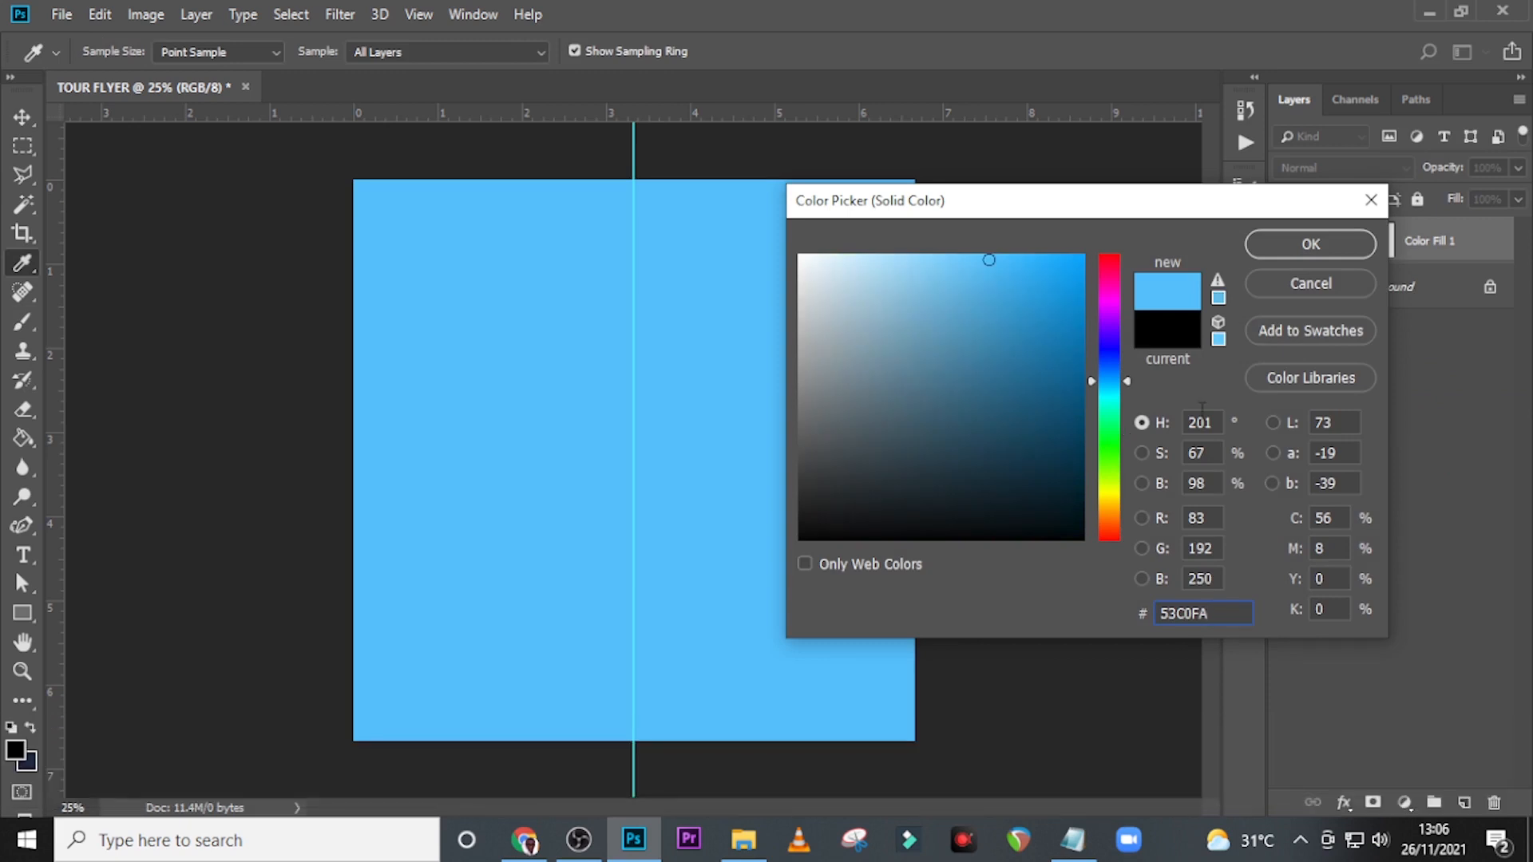
left_click(1310, 244)
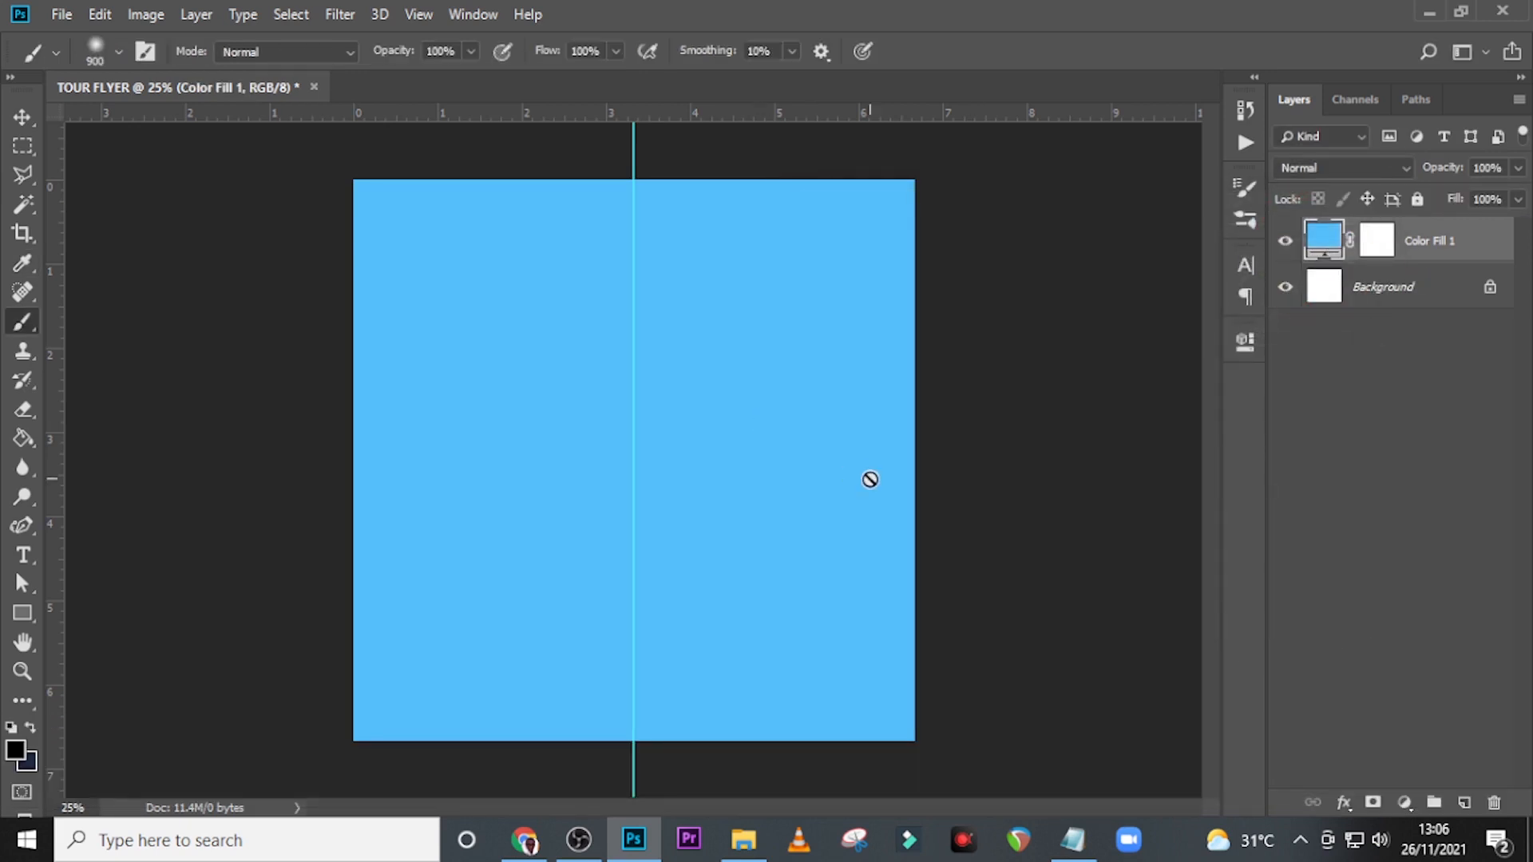
Draw a black rectangle about 1064 × 592 px in the canvas's lower left area and duplicate its layer.
left_click(23, 613)
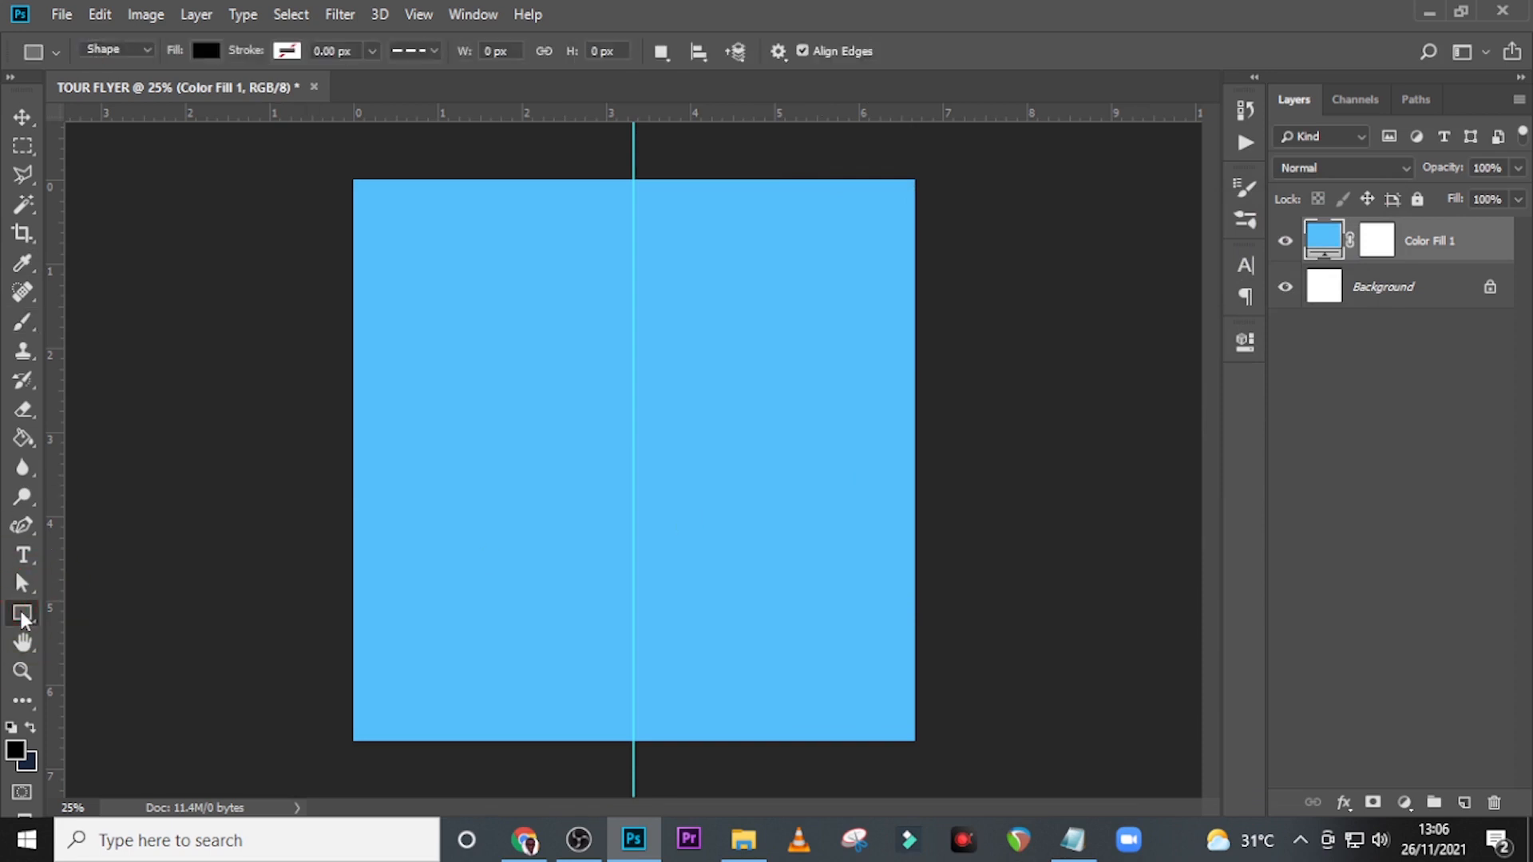
left_click_drag(407, 428, 705, 594)
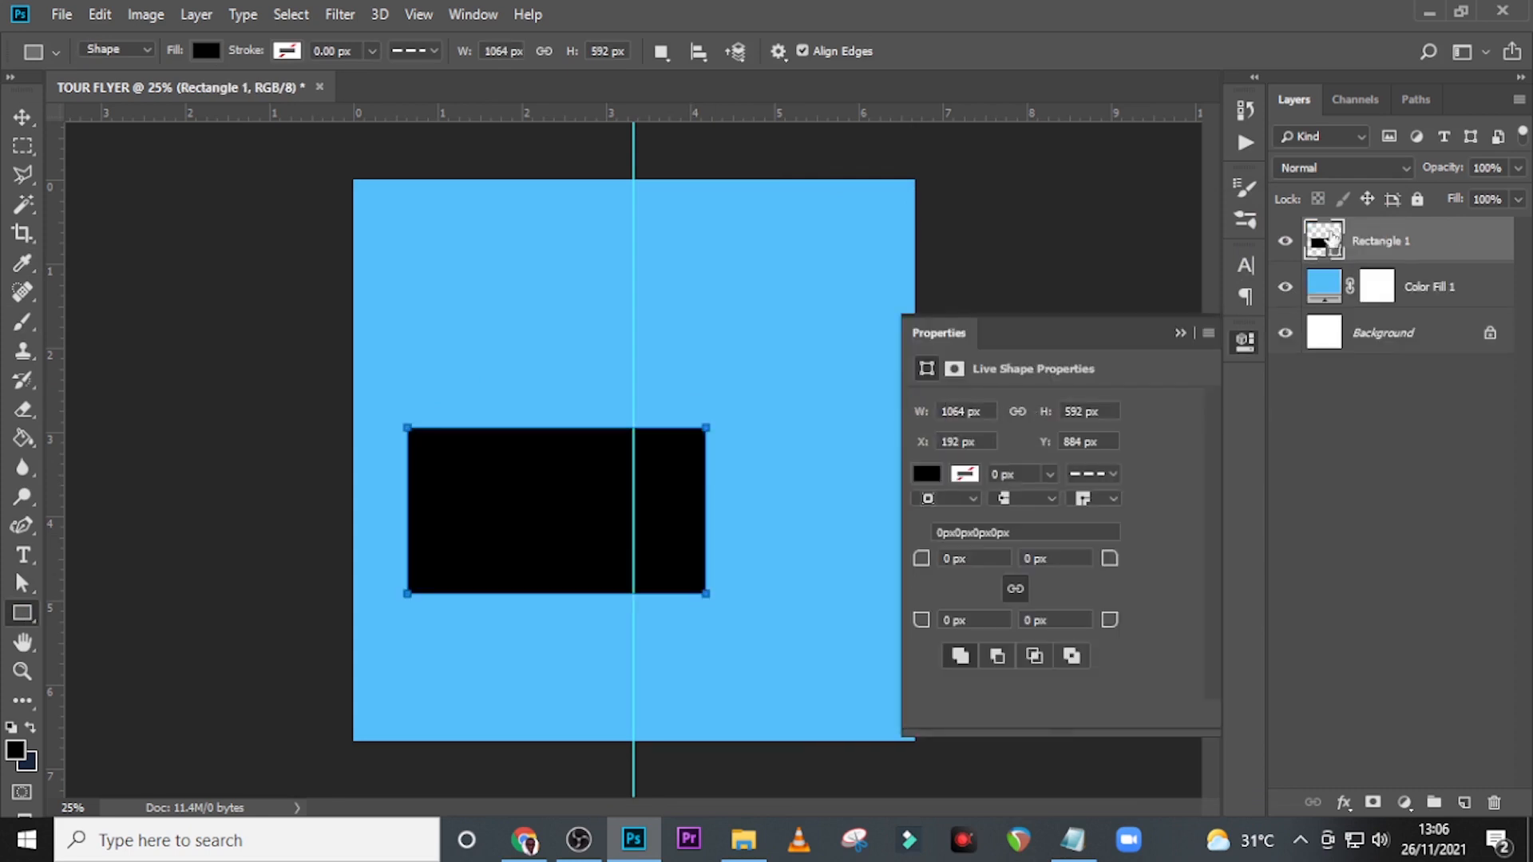
key("ctrl+j")
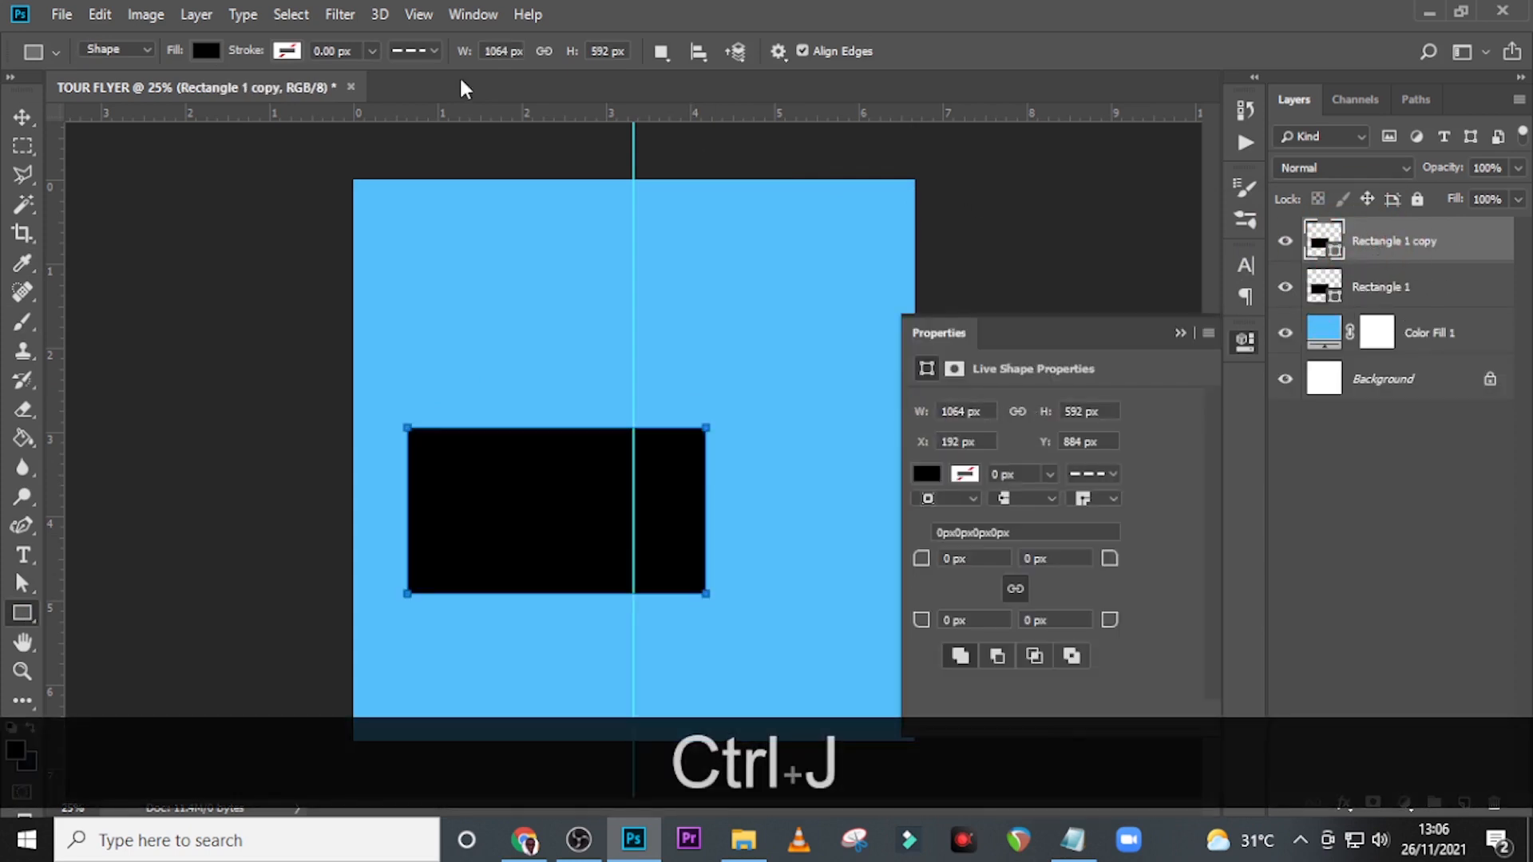
left_click(1332, 240)
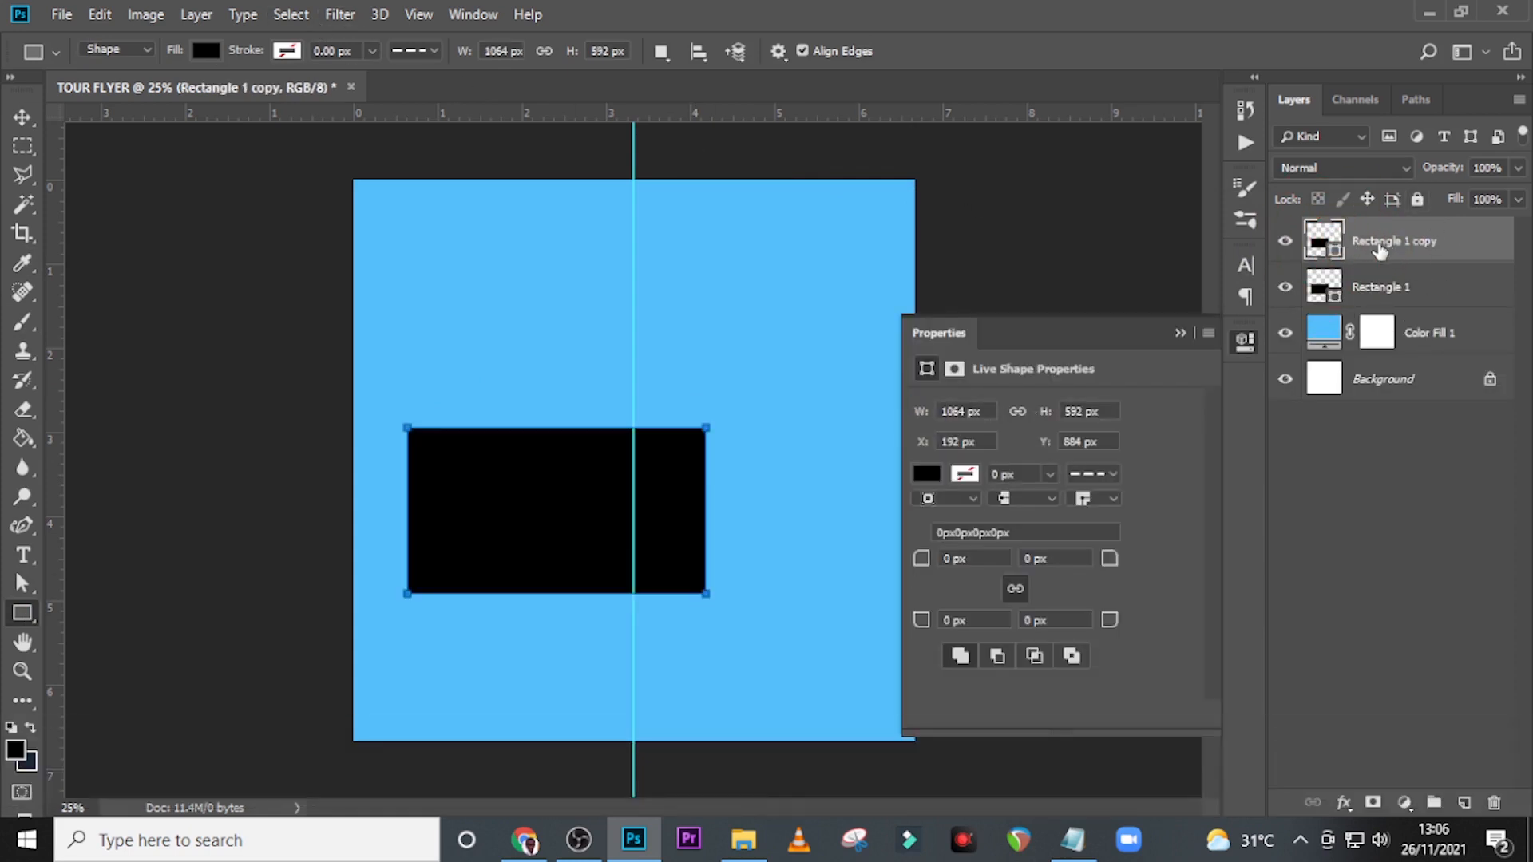
Remove the fill from the duplicated rectangle and set its stroke color to white.
left_click(206, 50)
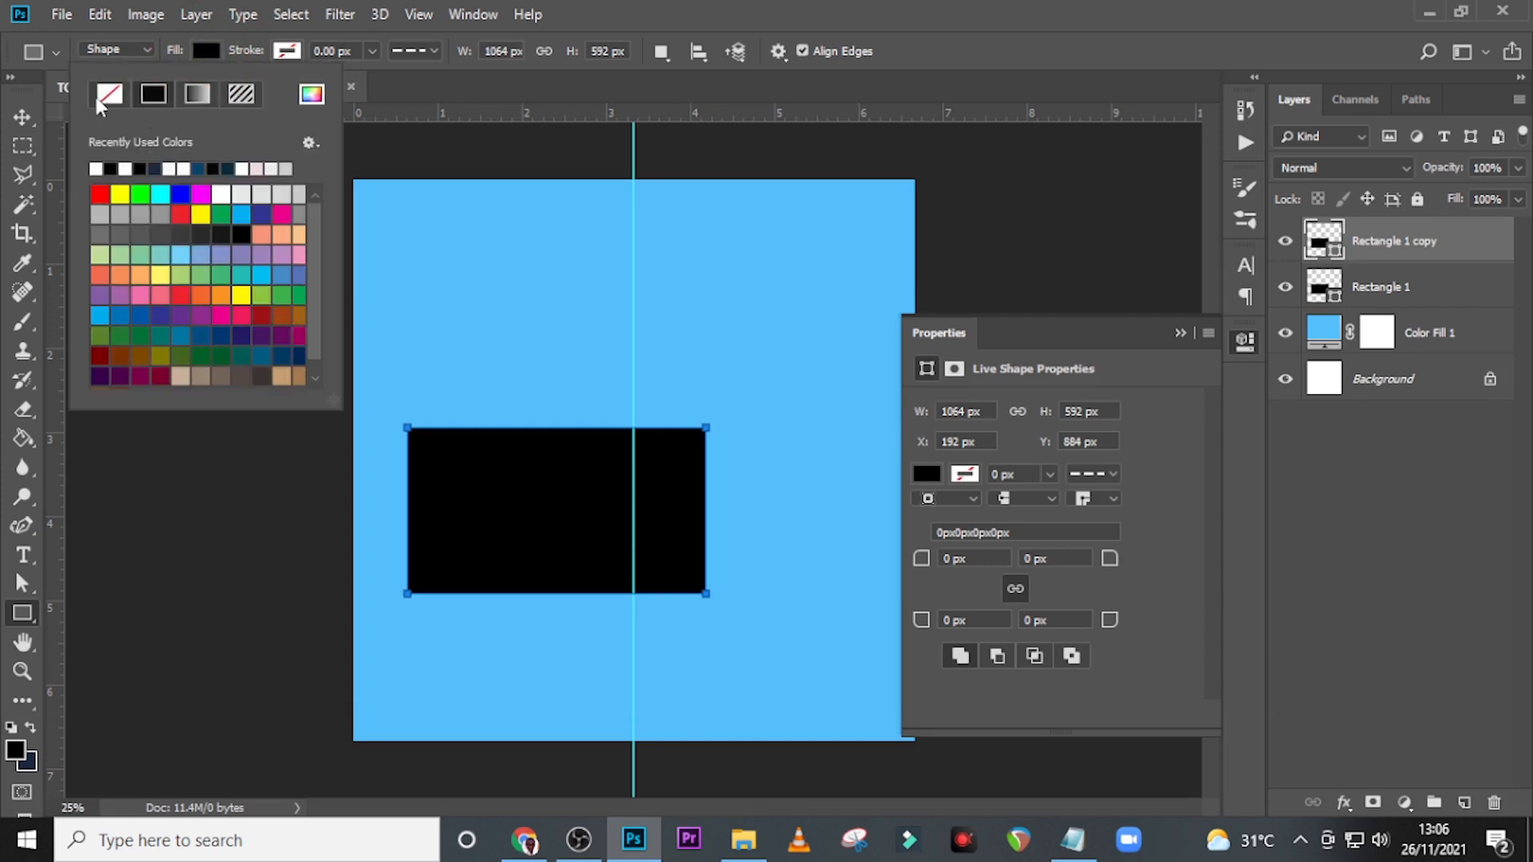
left_click(103, 96)
left_click(297, 49)
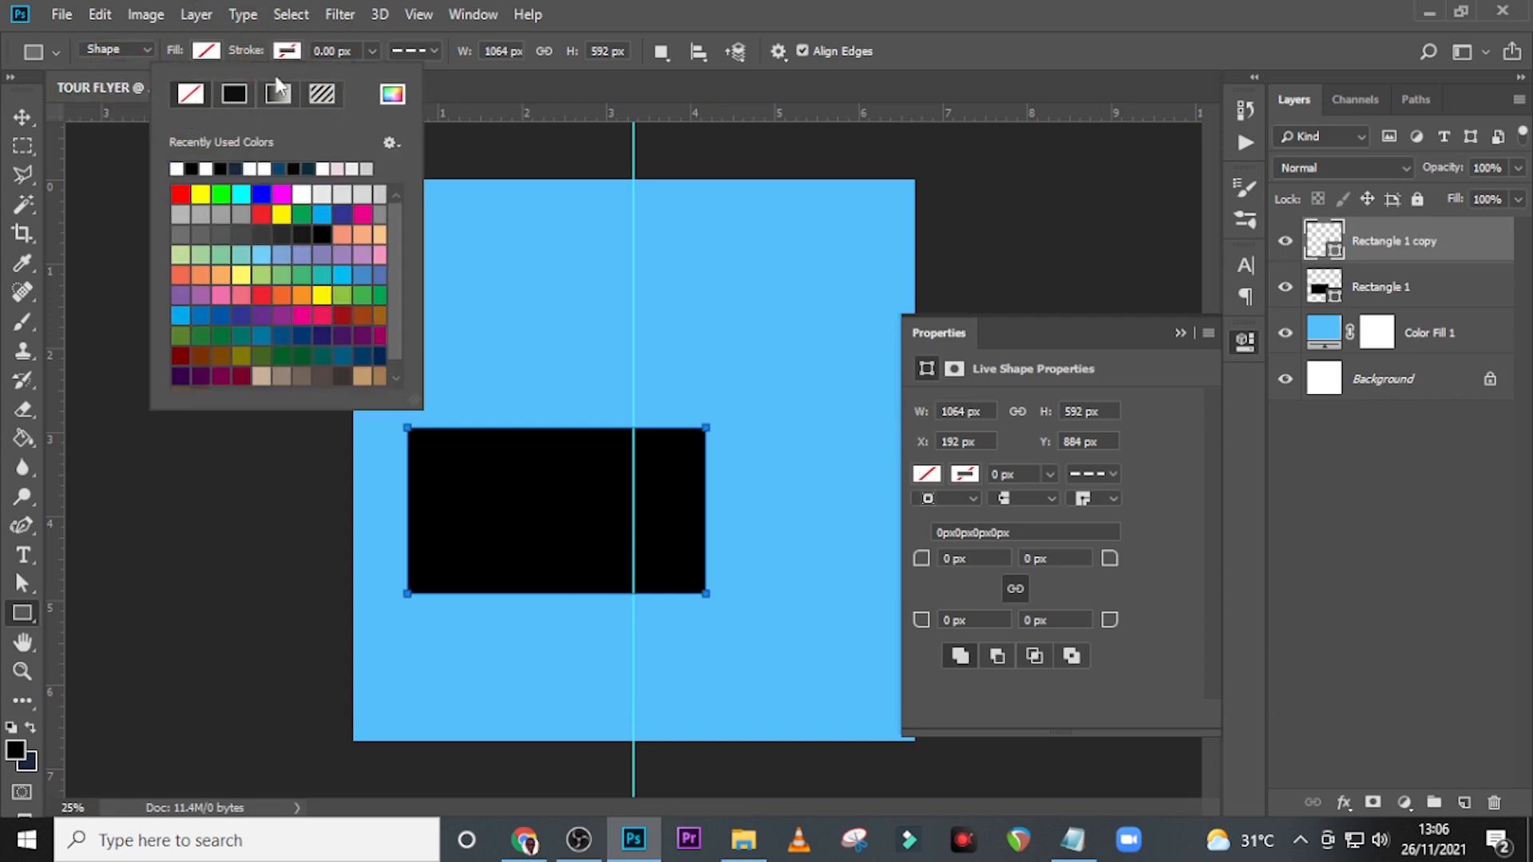
left_click(392, 96)
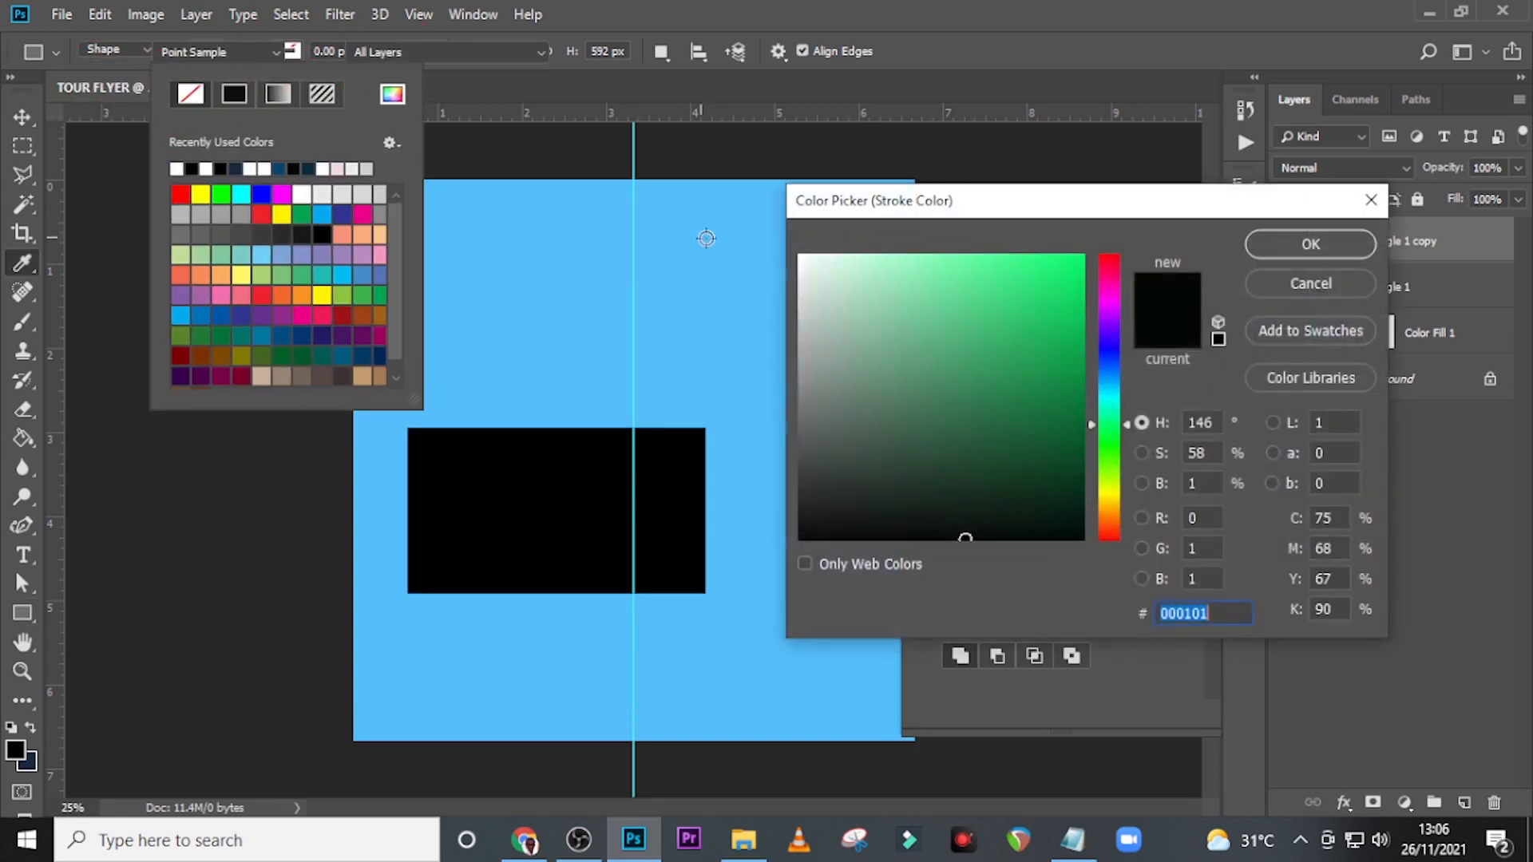
left_click_drag(855, 284, 779, 244)
left_click(1329, 254)
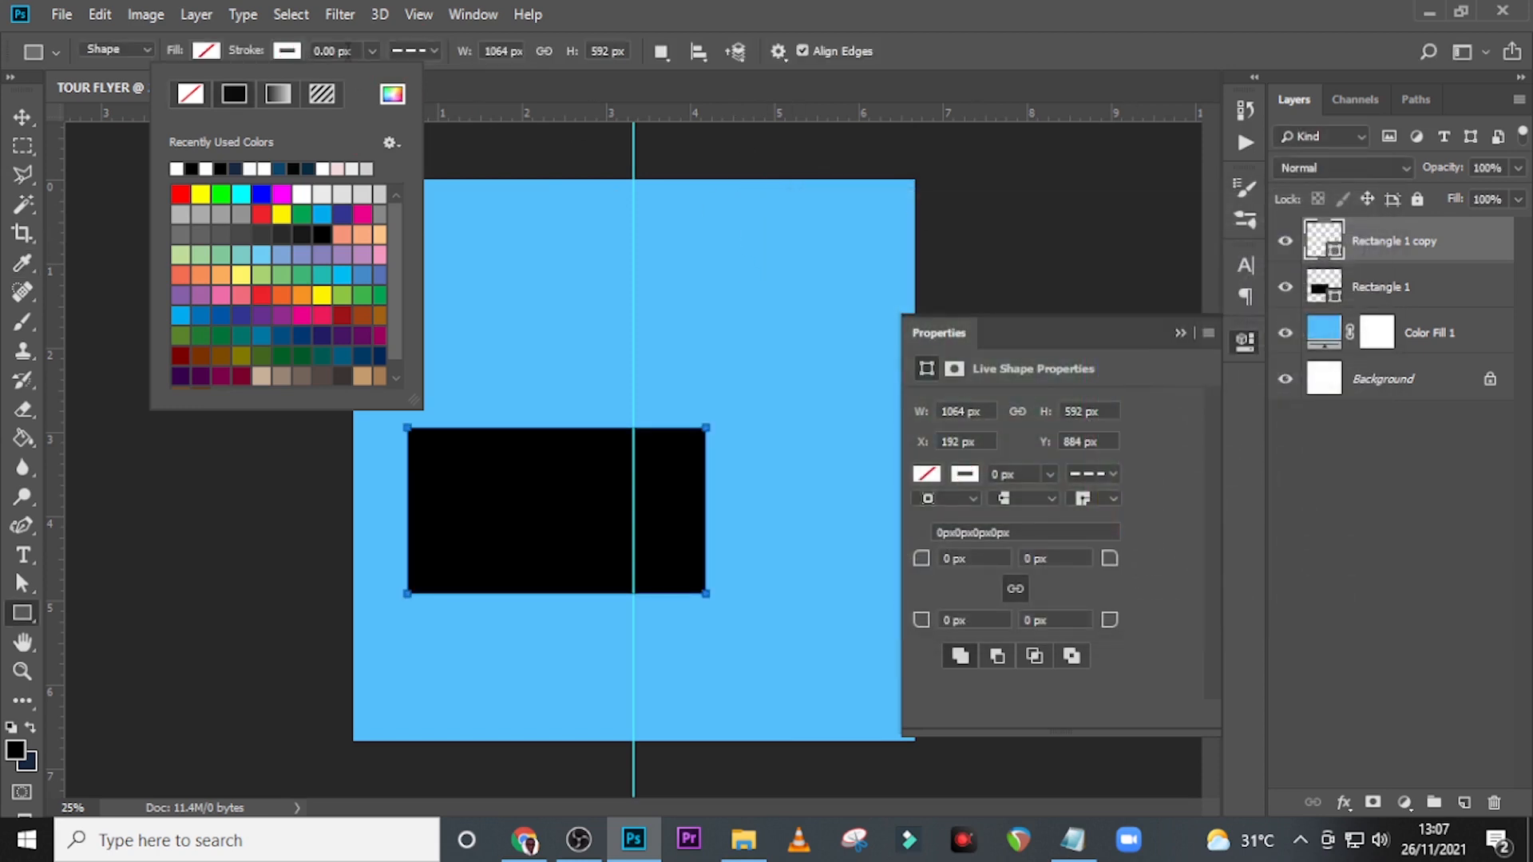
Set the duplicated rectangle's stroke width to 45 px and its stroke style to a solid line.
left_click(346, 50)
left_click(336, 51)
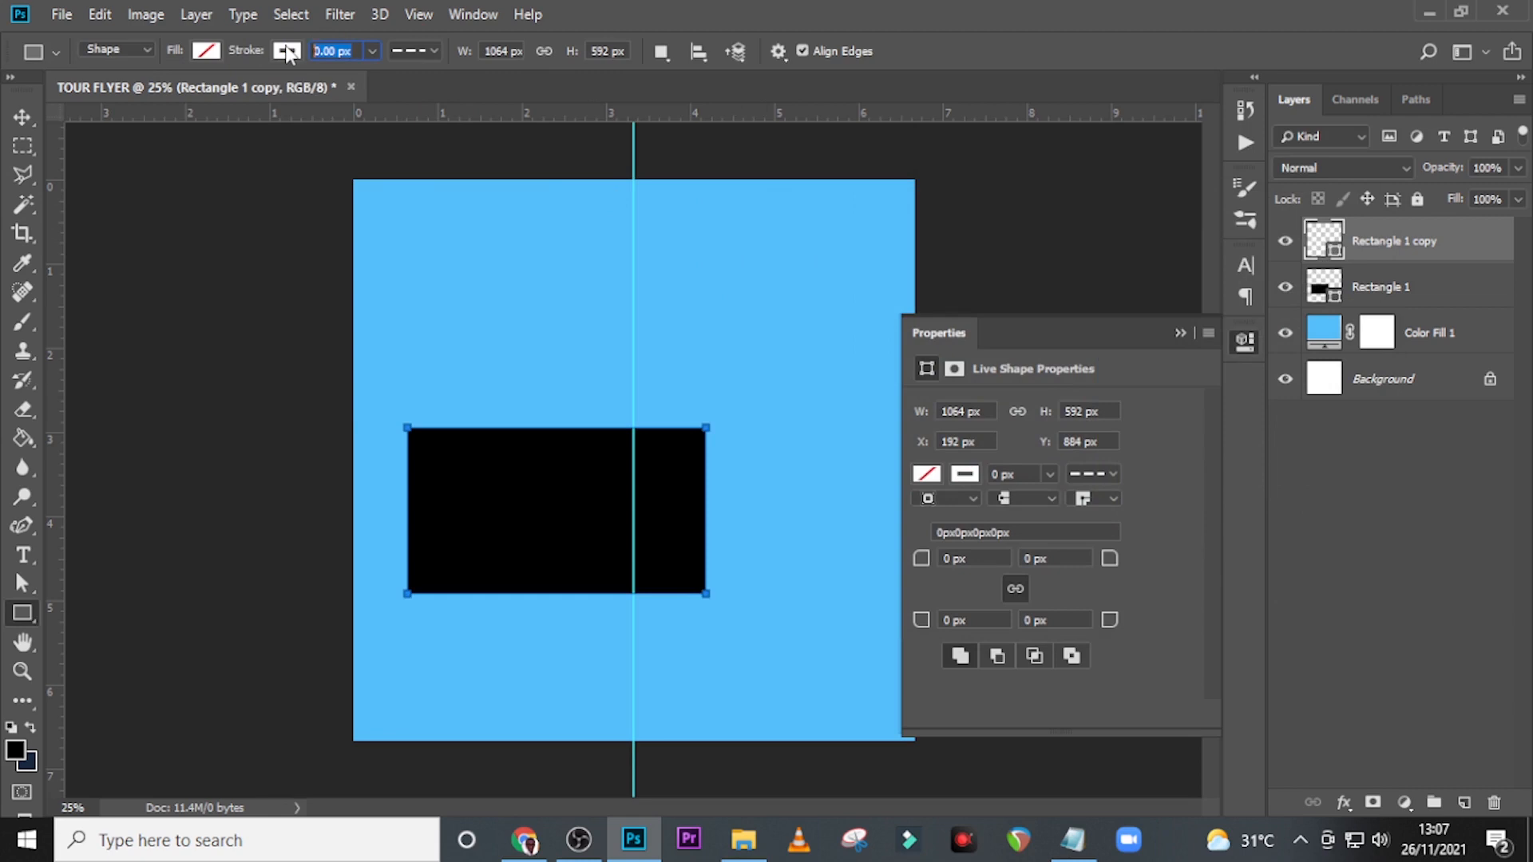
type("45")
key("Return")
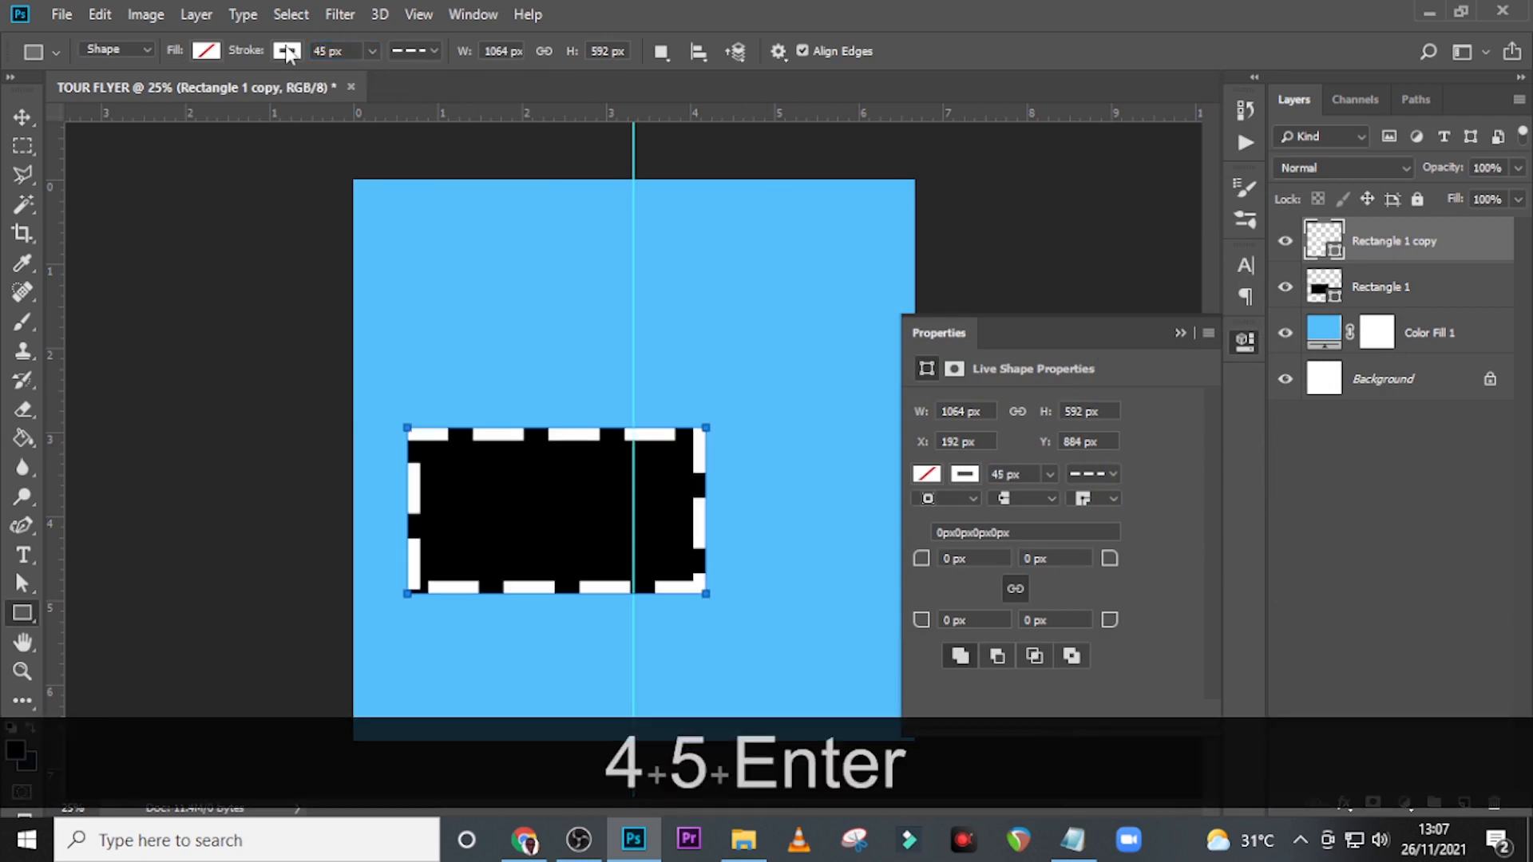
left_click(415, 48)
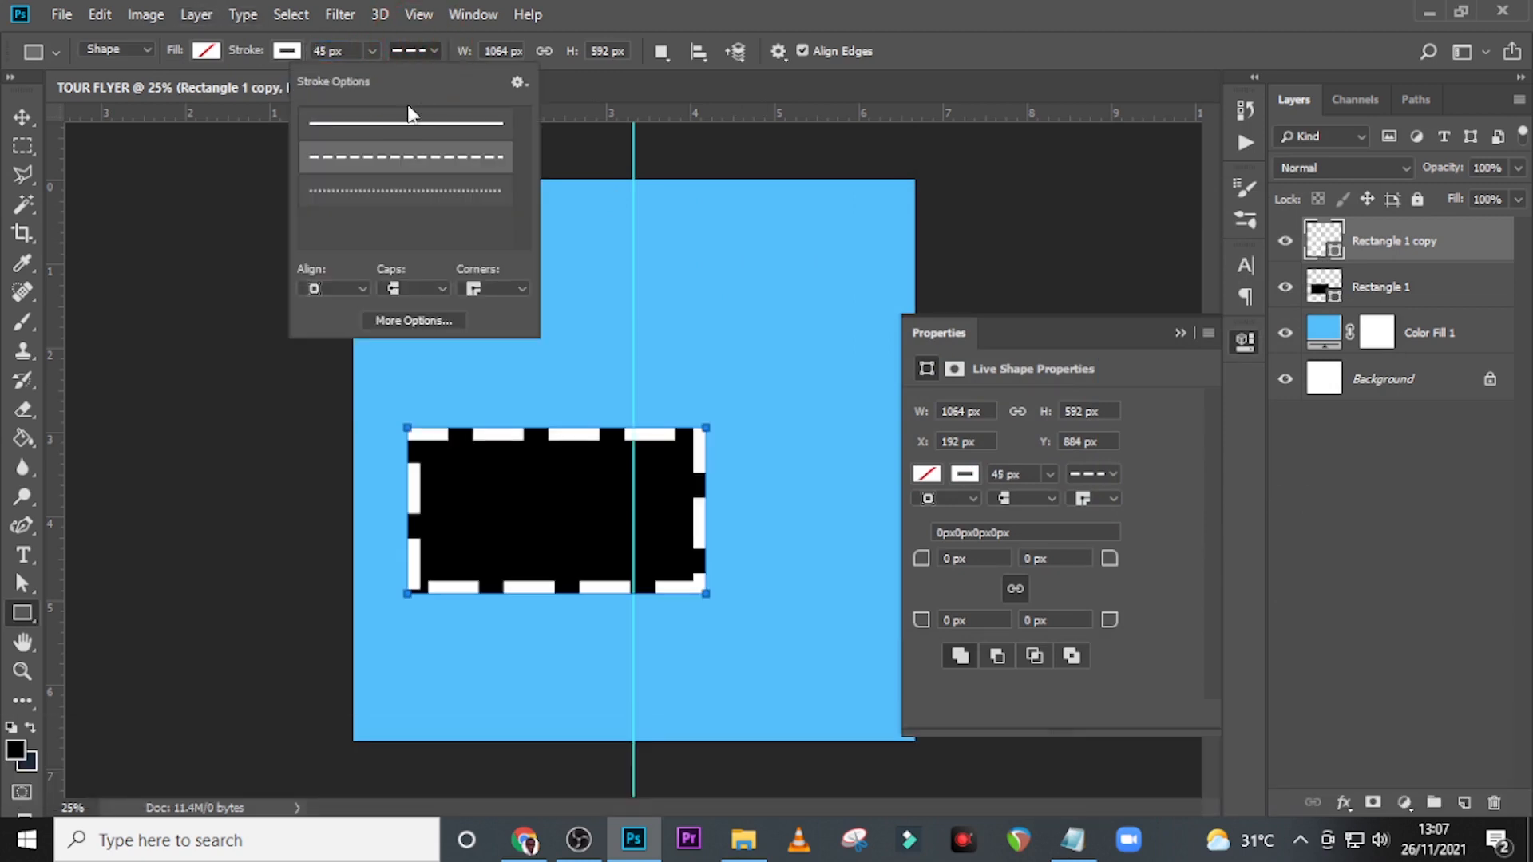
left_click(384, 124)
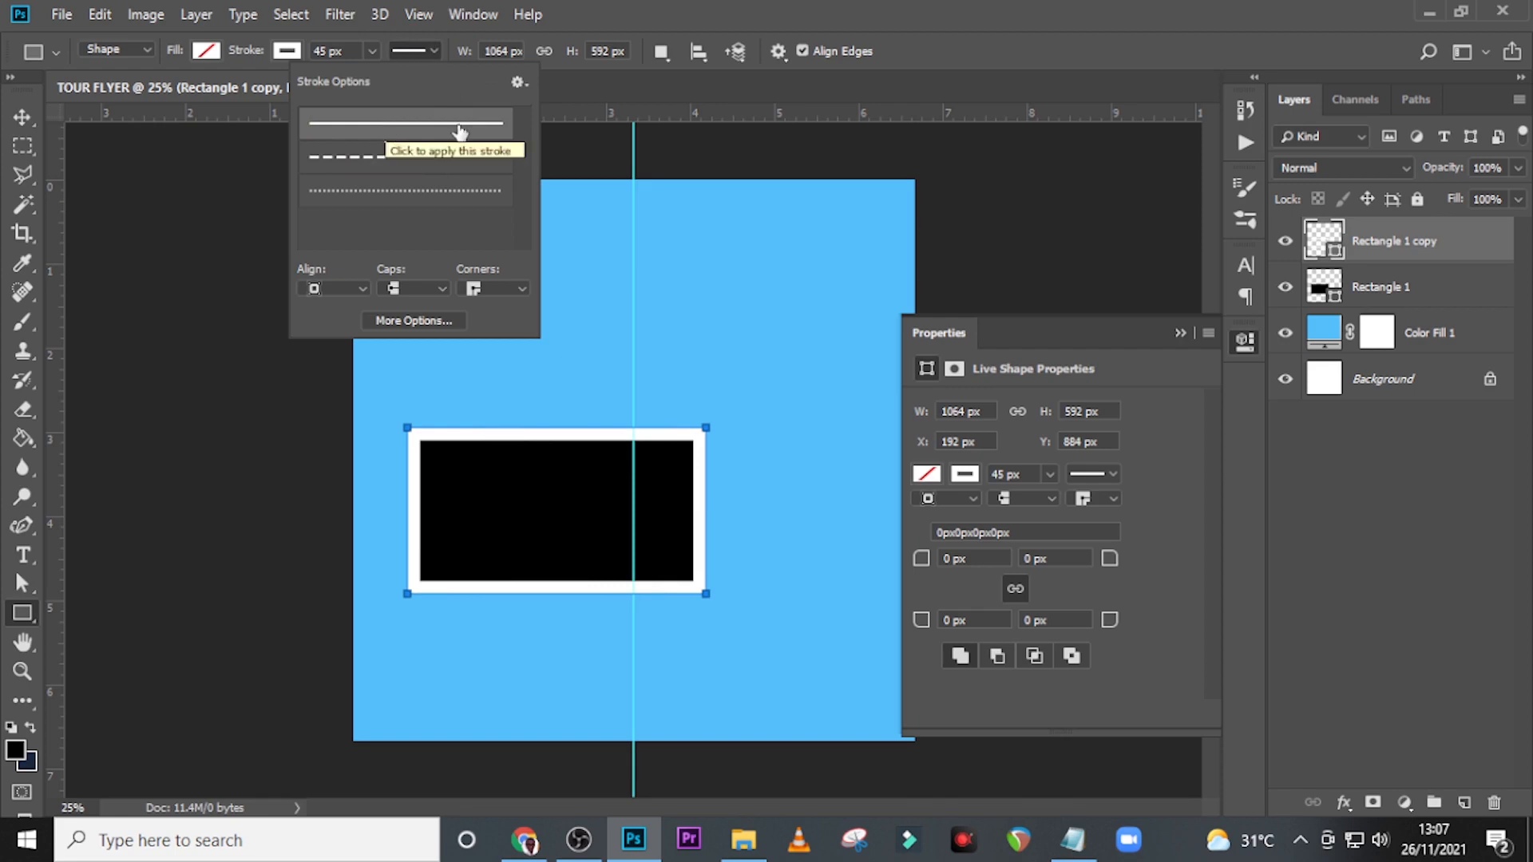
Place the resort photo 77561253 directly above the original black rectangle and scale it to about 24% over the white frame.
left_click(1432, 244)
left_click(1414, 298)
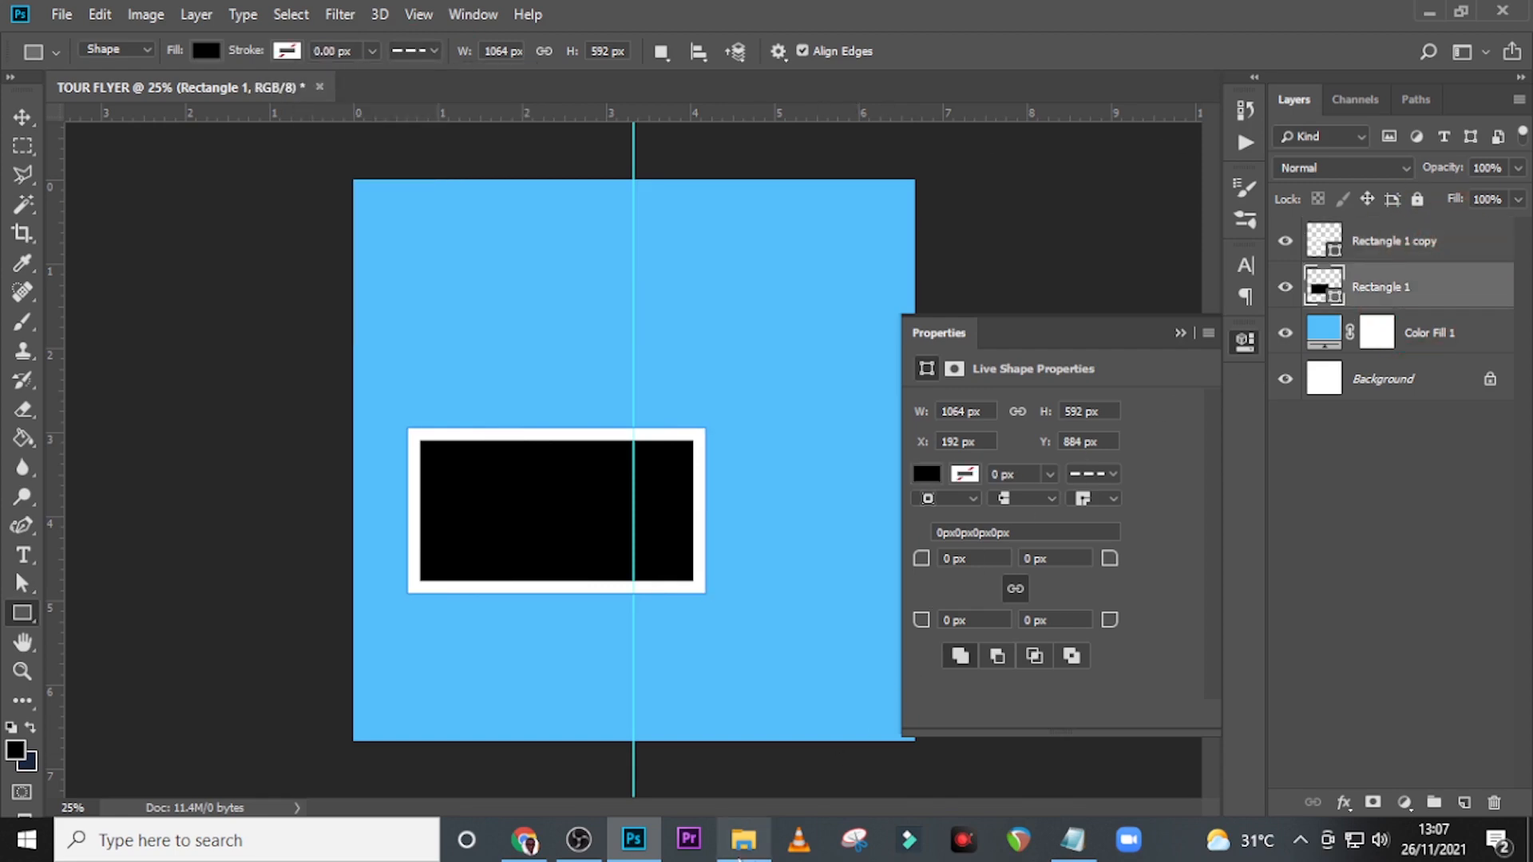
left_click(745, 840)
left_click_drag(372, 281, 602, 568)
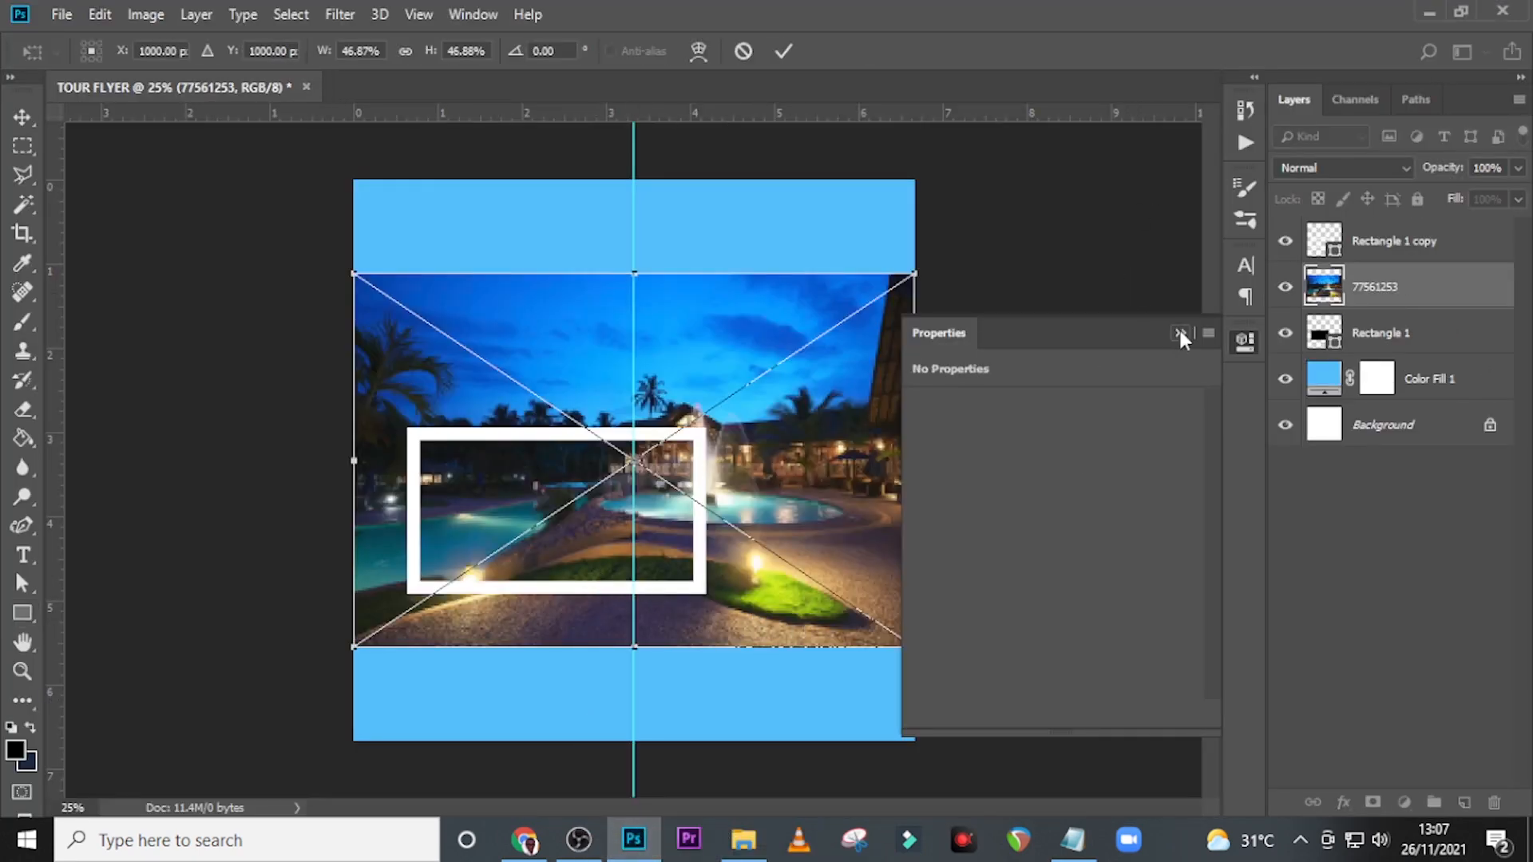
left_click(1181, 334)
left_click_drag(916, 646, 776, 553)
left_click_drag(773, 465, 691, 502)
Flip the placed resort photo horizontally and position it so it fills the inside of the white frame.
right_click(609, 500)
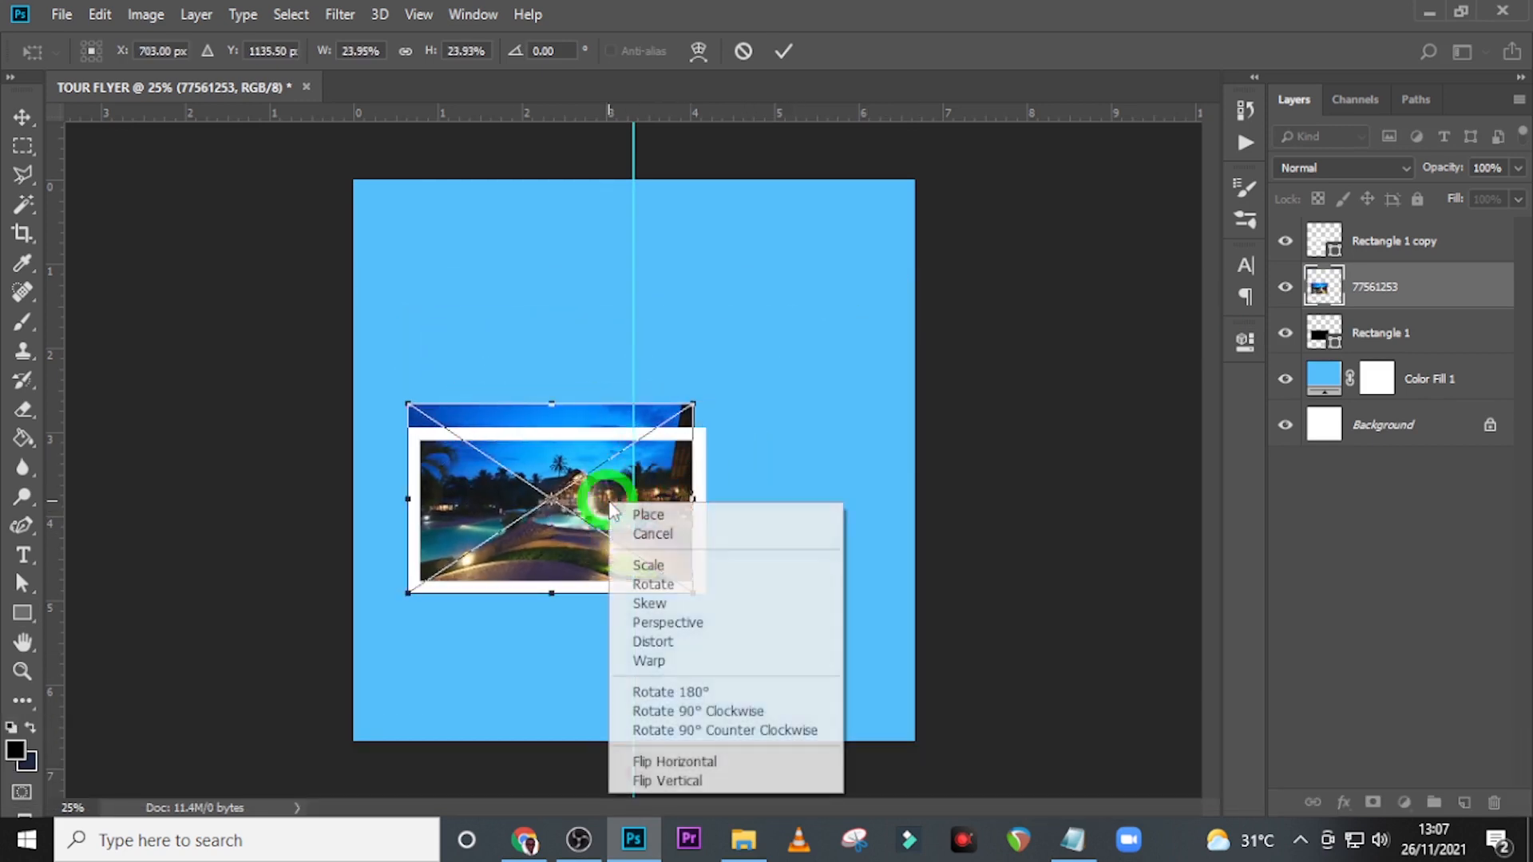
left_click(669, 761)
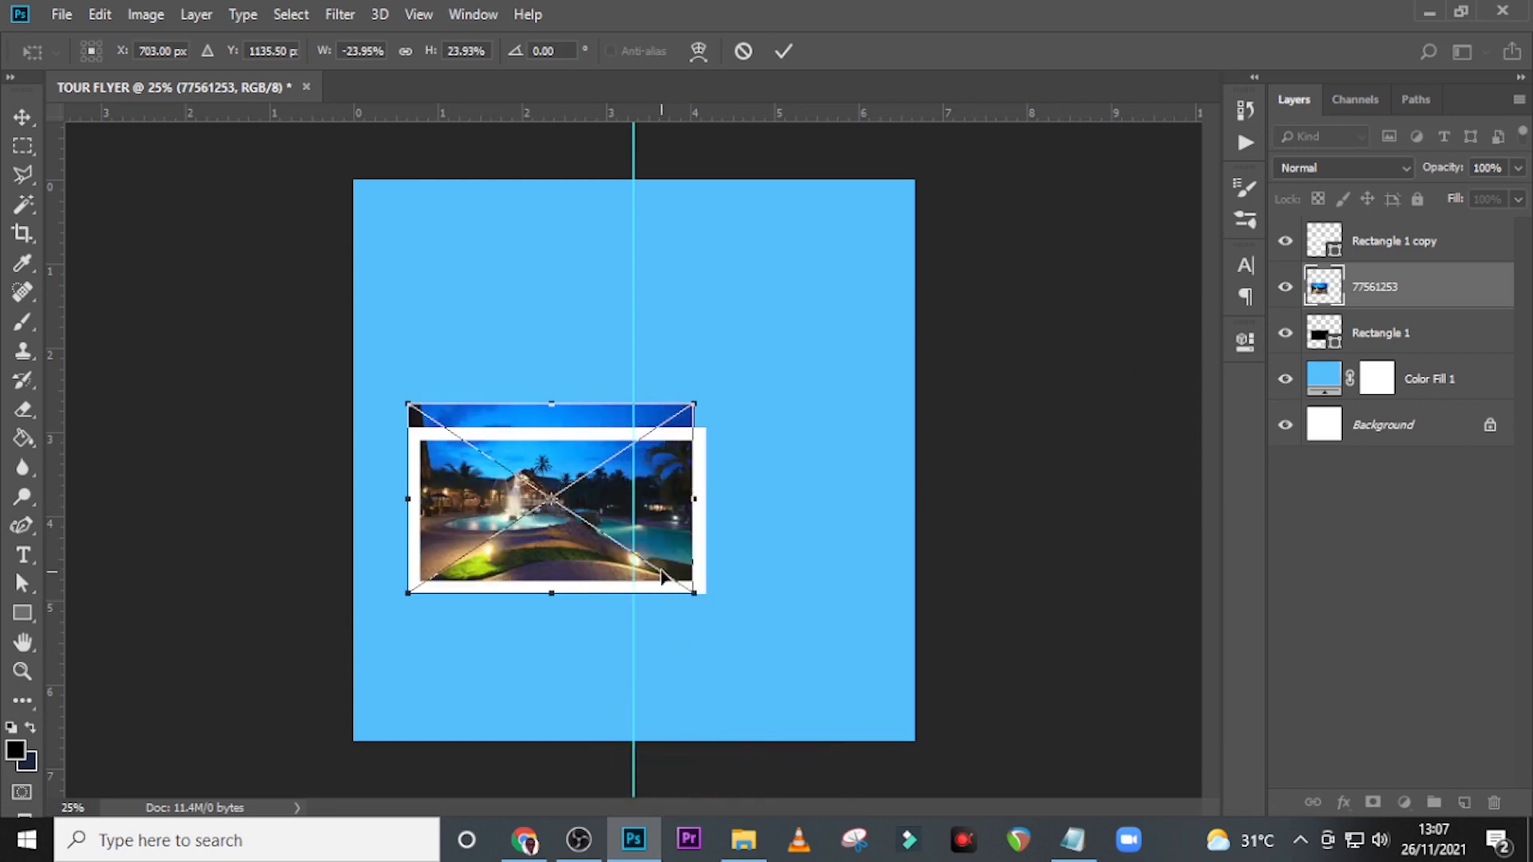
left_click_drag(670, 543, 677, 554)
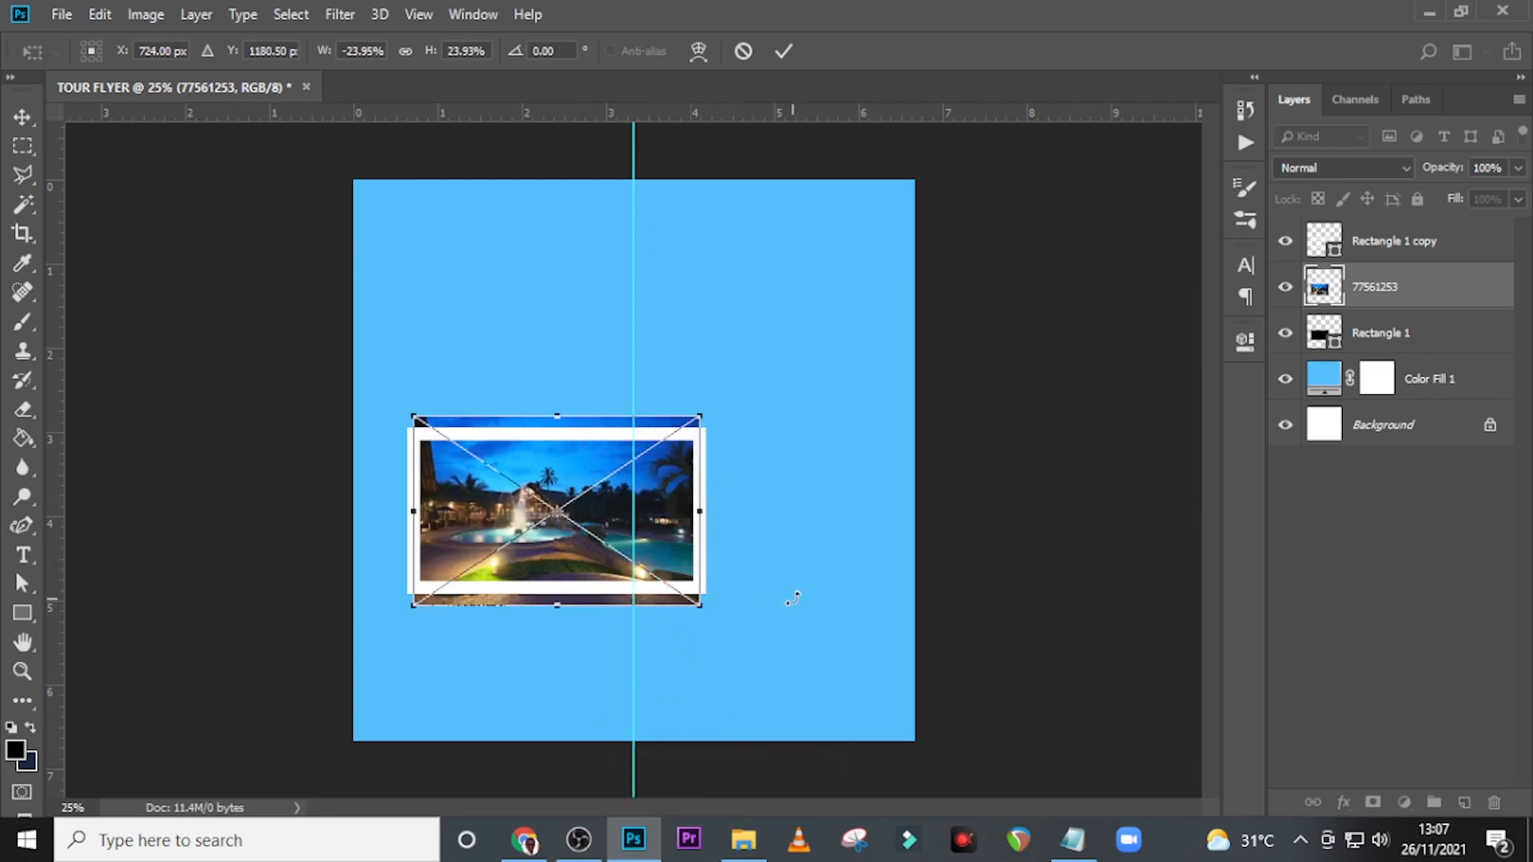
key("Return")
Clip the resort photo to the black rectangle with a clipping mask.
right_click(1393, 303)
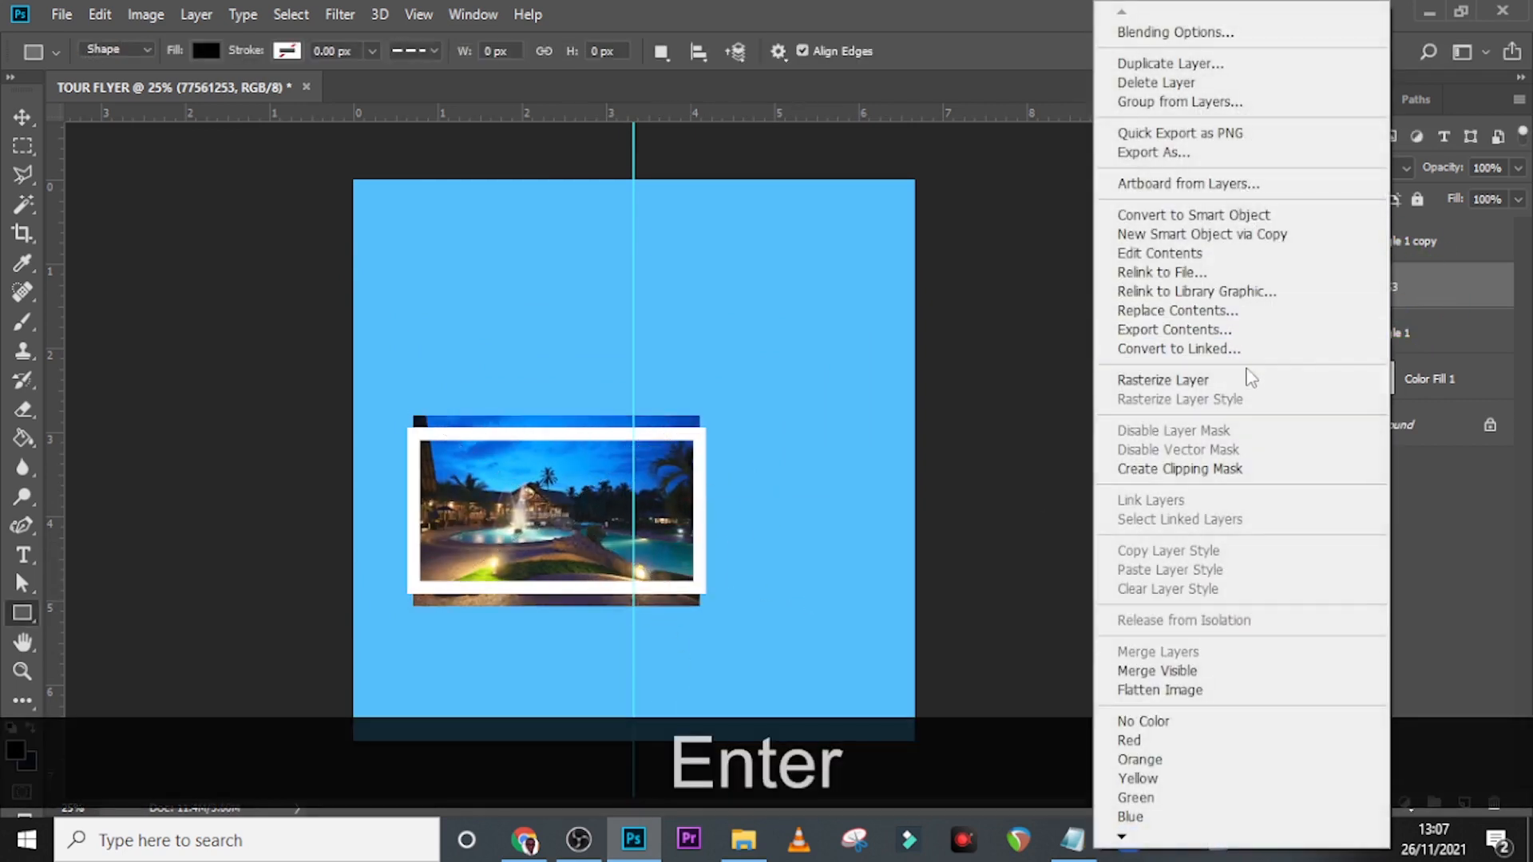
left_click(1186, 471)
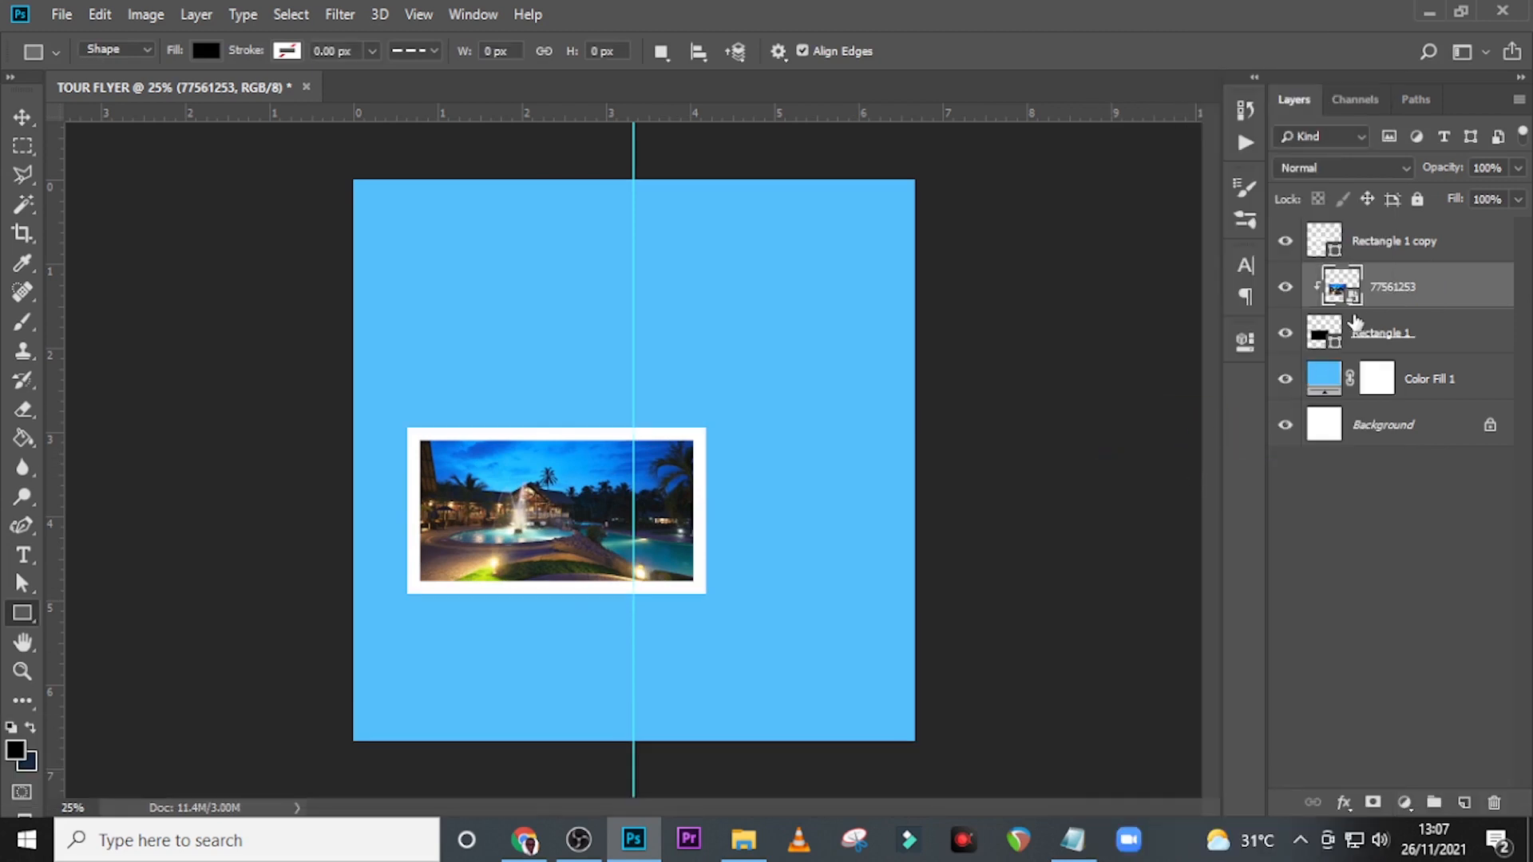
left_click(1362, 339)
key("ctrl+t")
key("Return")
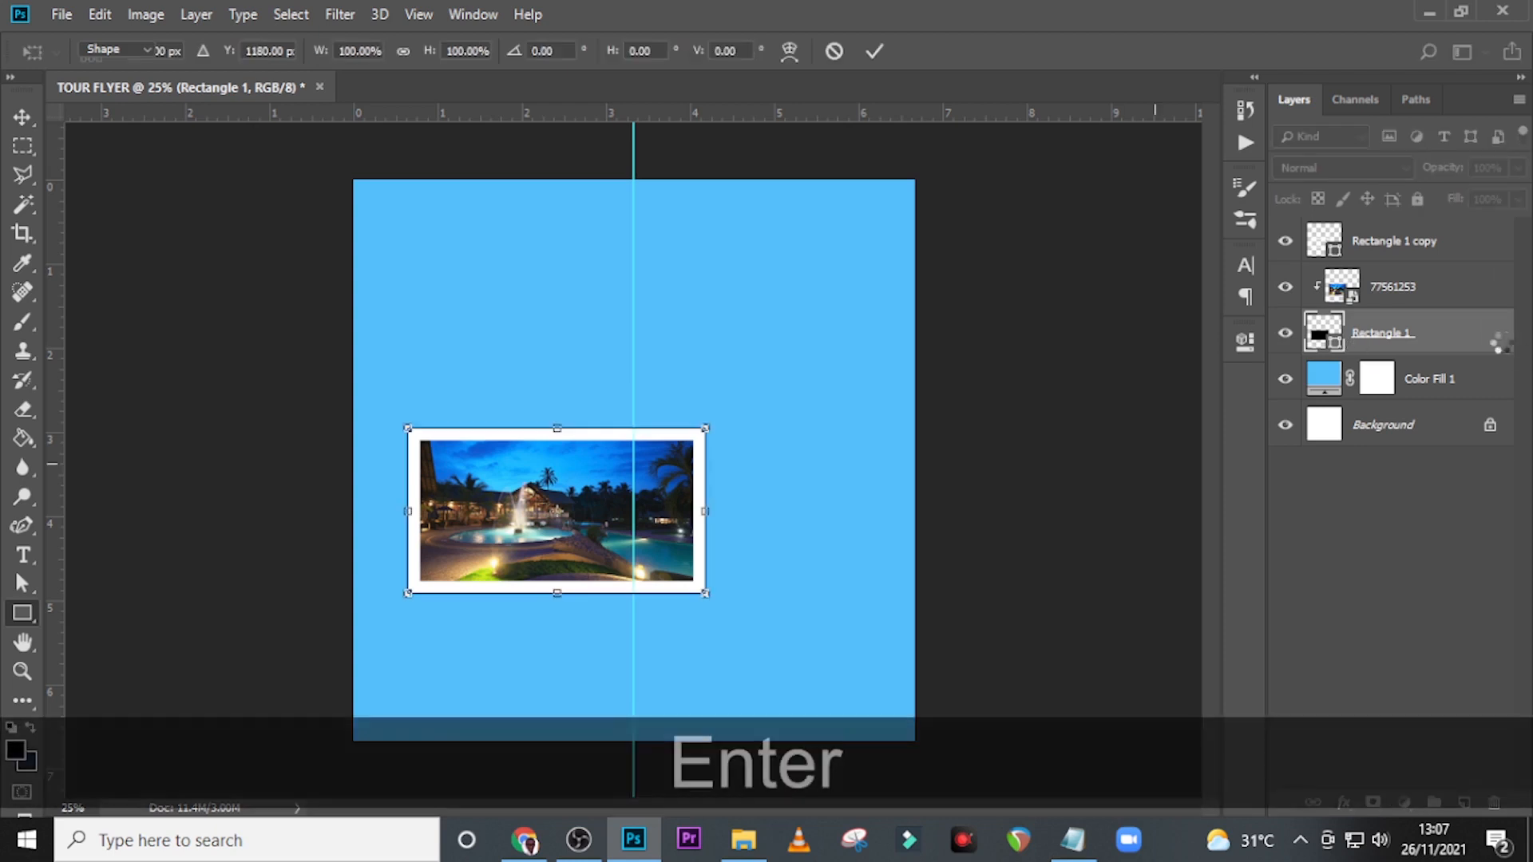
Stretch the black rectangle and its white frame together upward to about 107% height.
left_click(1407, 337)
left_click(1373, 241, "ctrl")
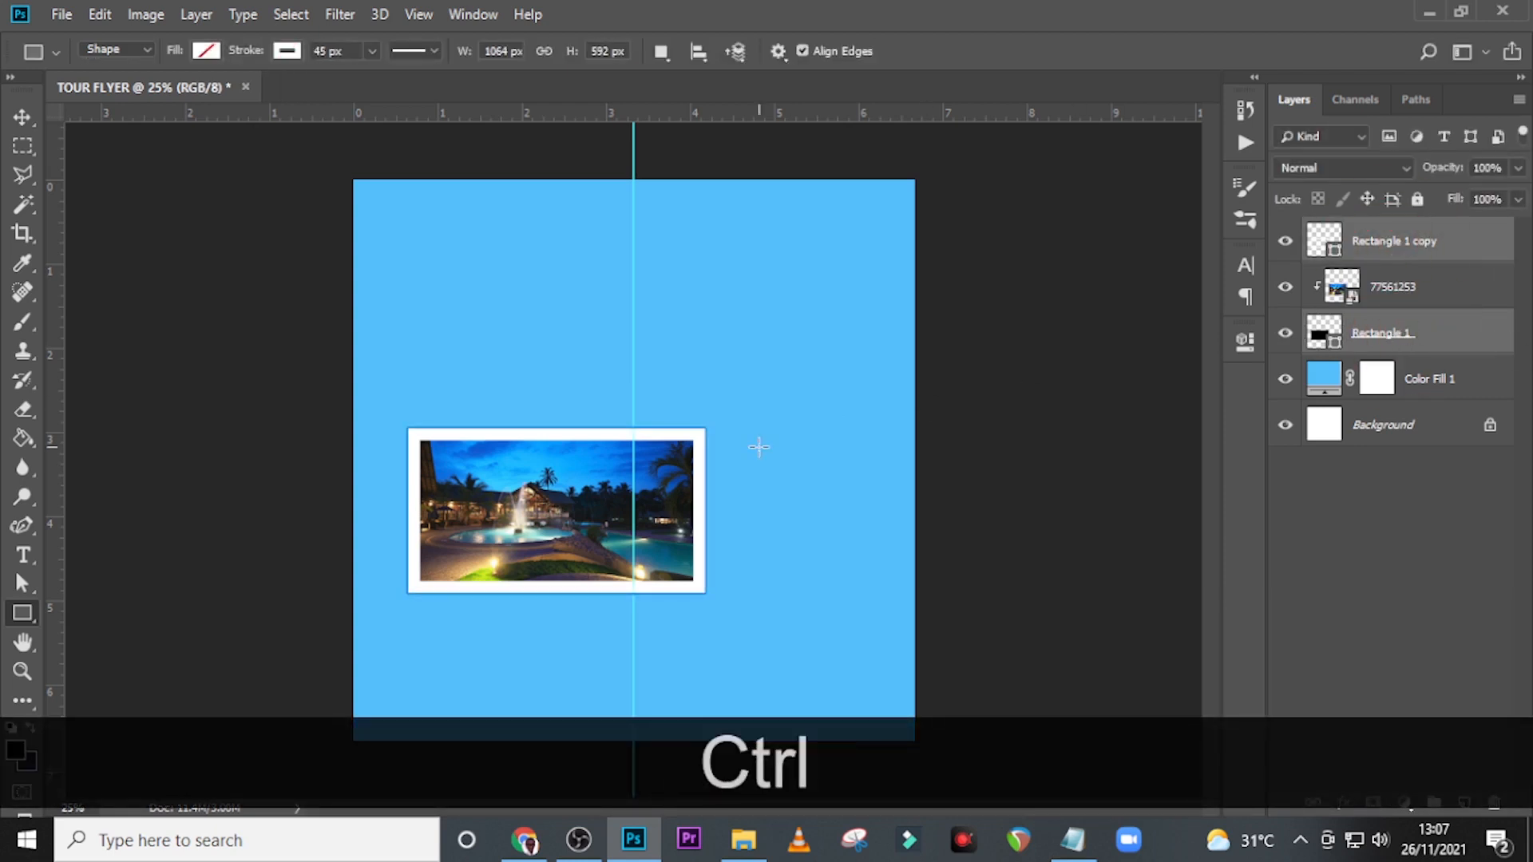
key("ctrl+t")
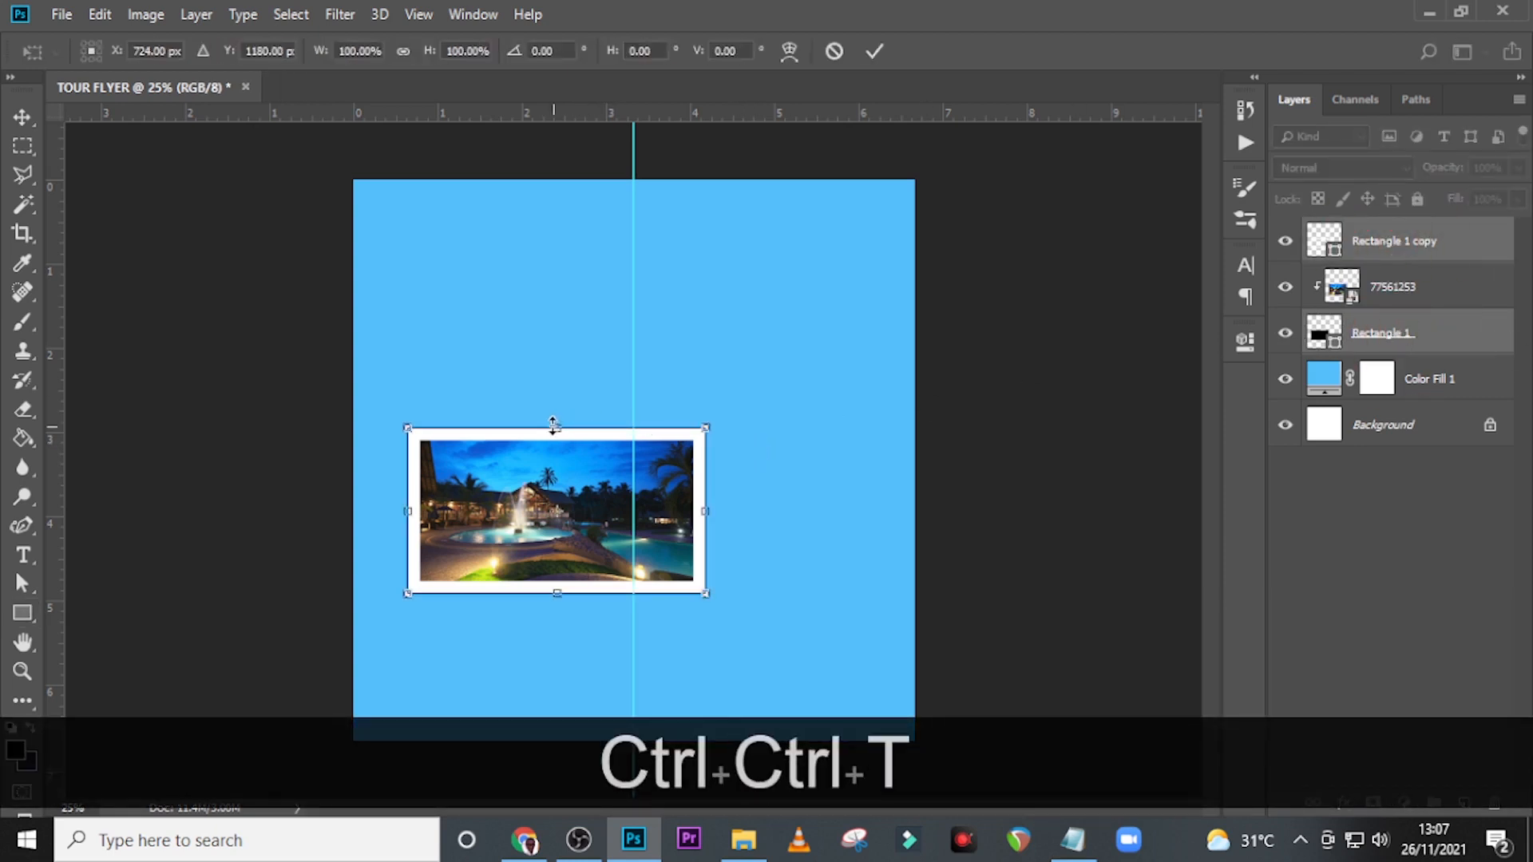
left_click_drag(553, 426, 554, 415)
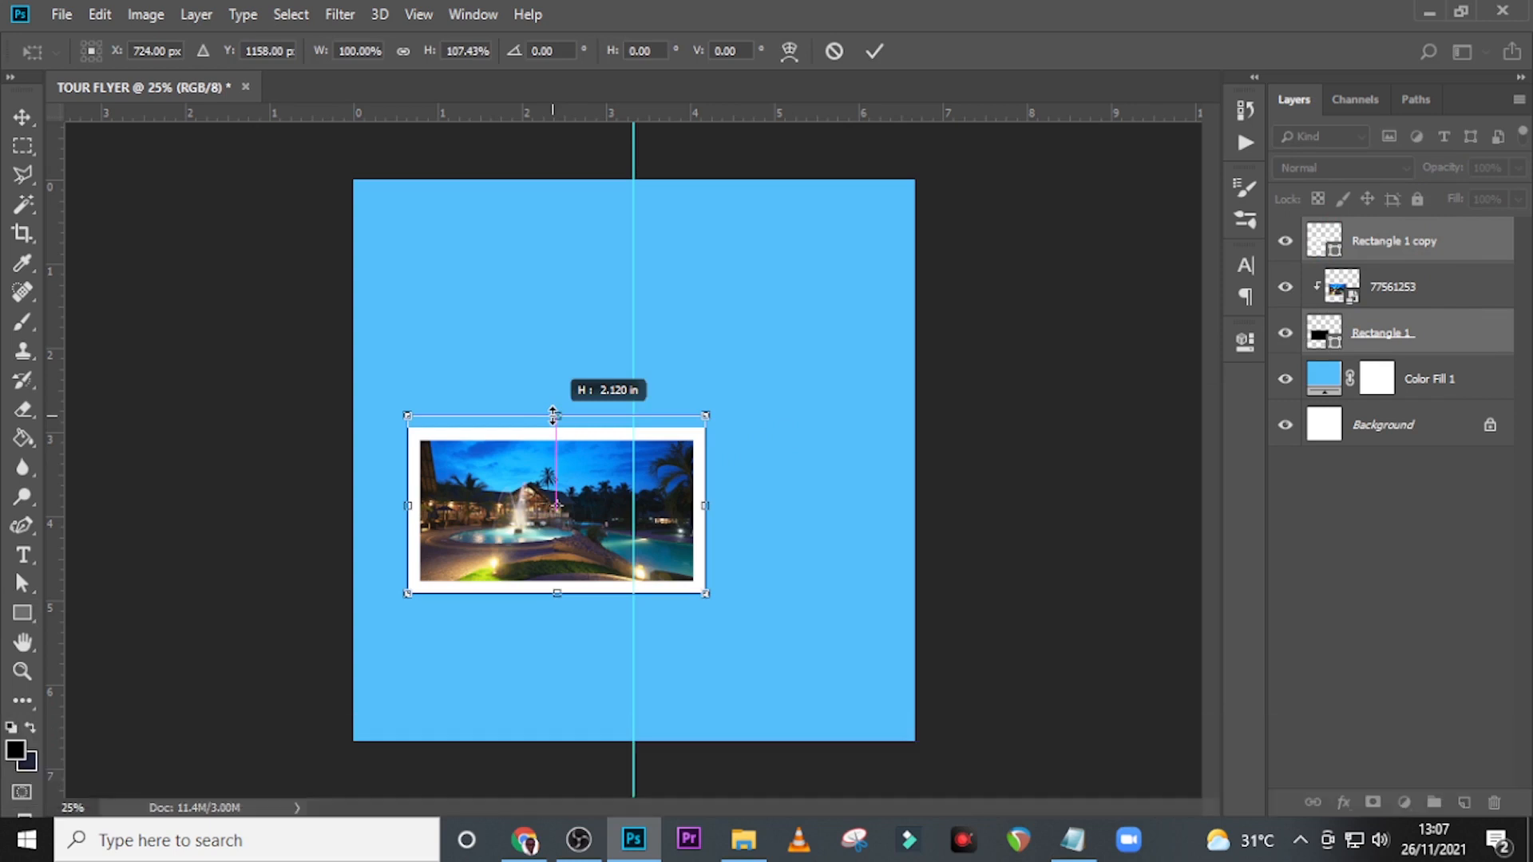
left_click_drag(553, 414, 554, 414)
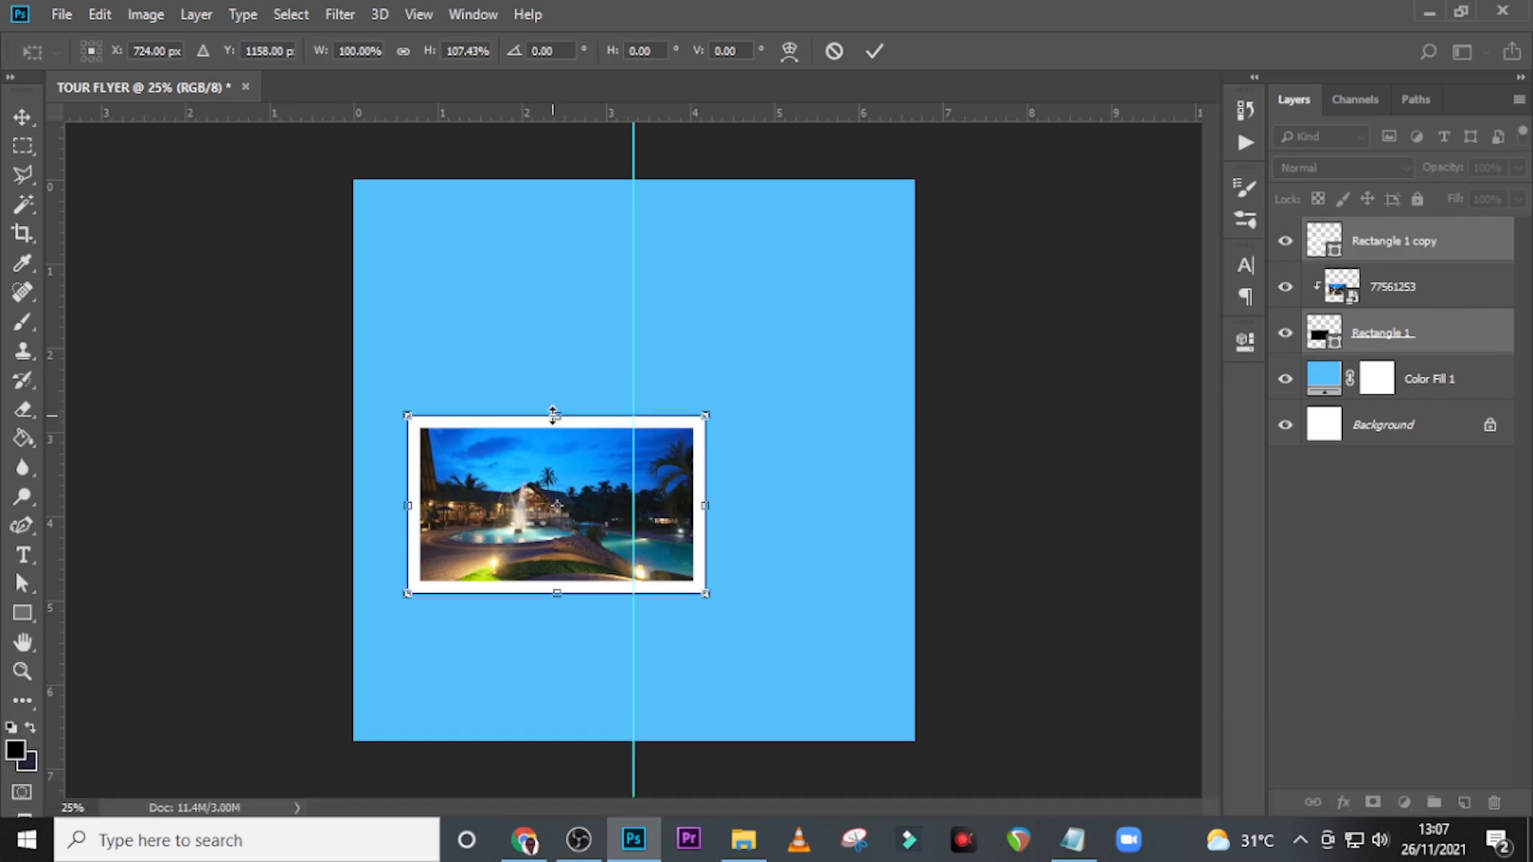
key("Return")
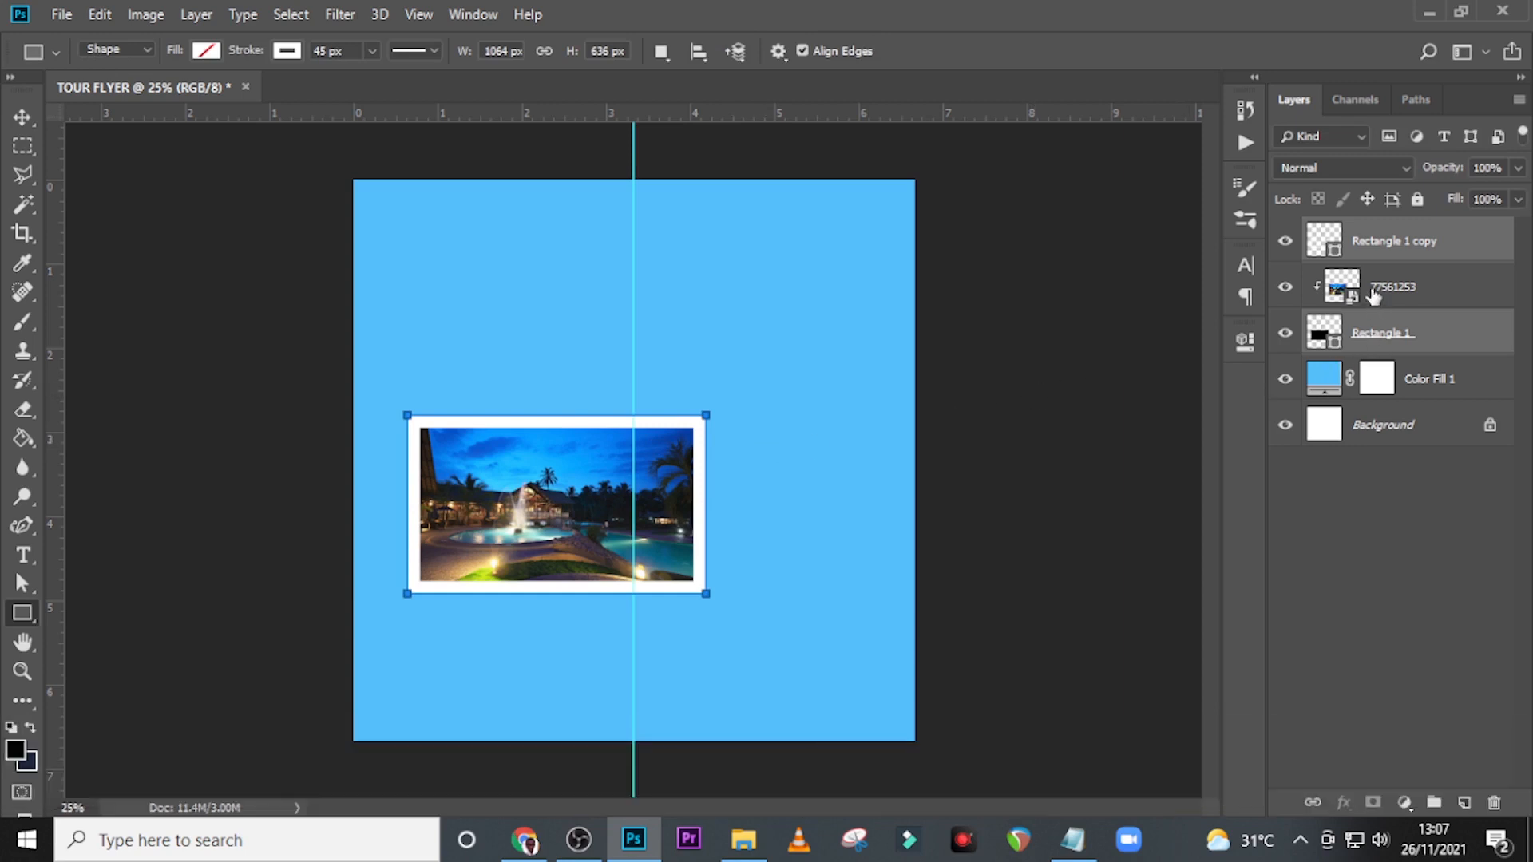
Scale the clipped resort photo to about 25.4% and move it 40 px up so it still fills the frame.
left_click(1371, 293)
key("ctrl+t")
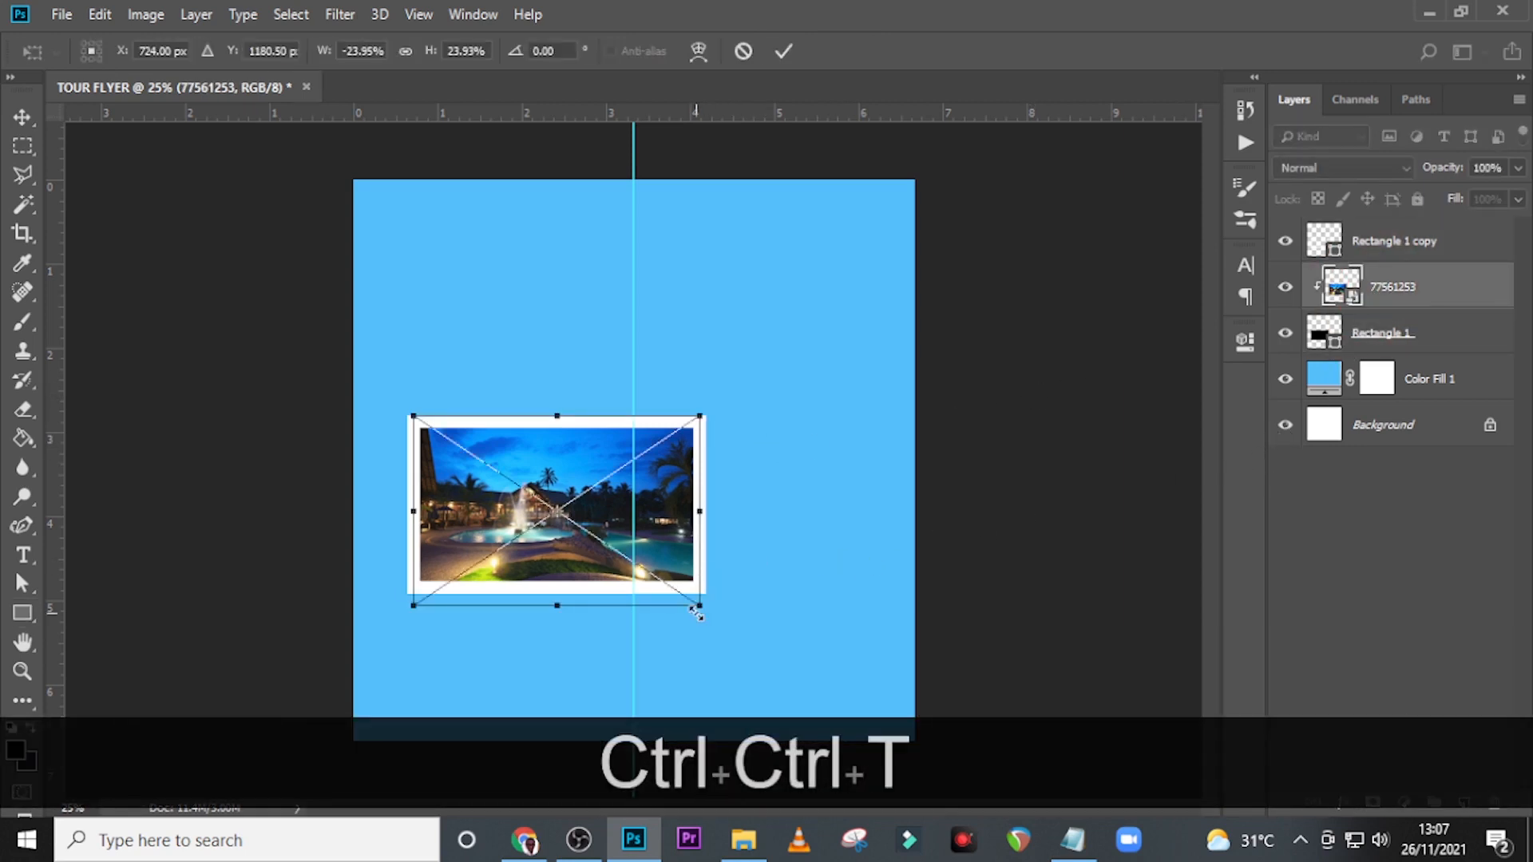
left_click_drag(705, 609, 709, 613)
key("shift+Up")
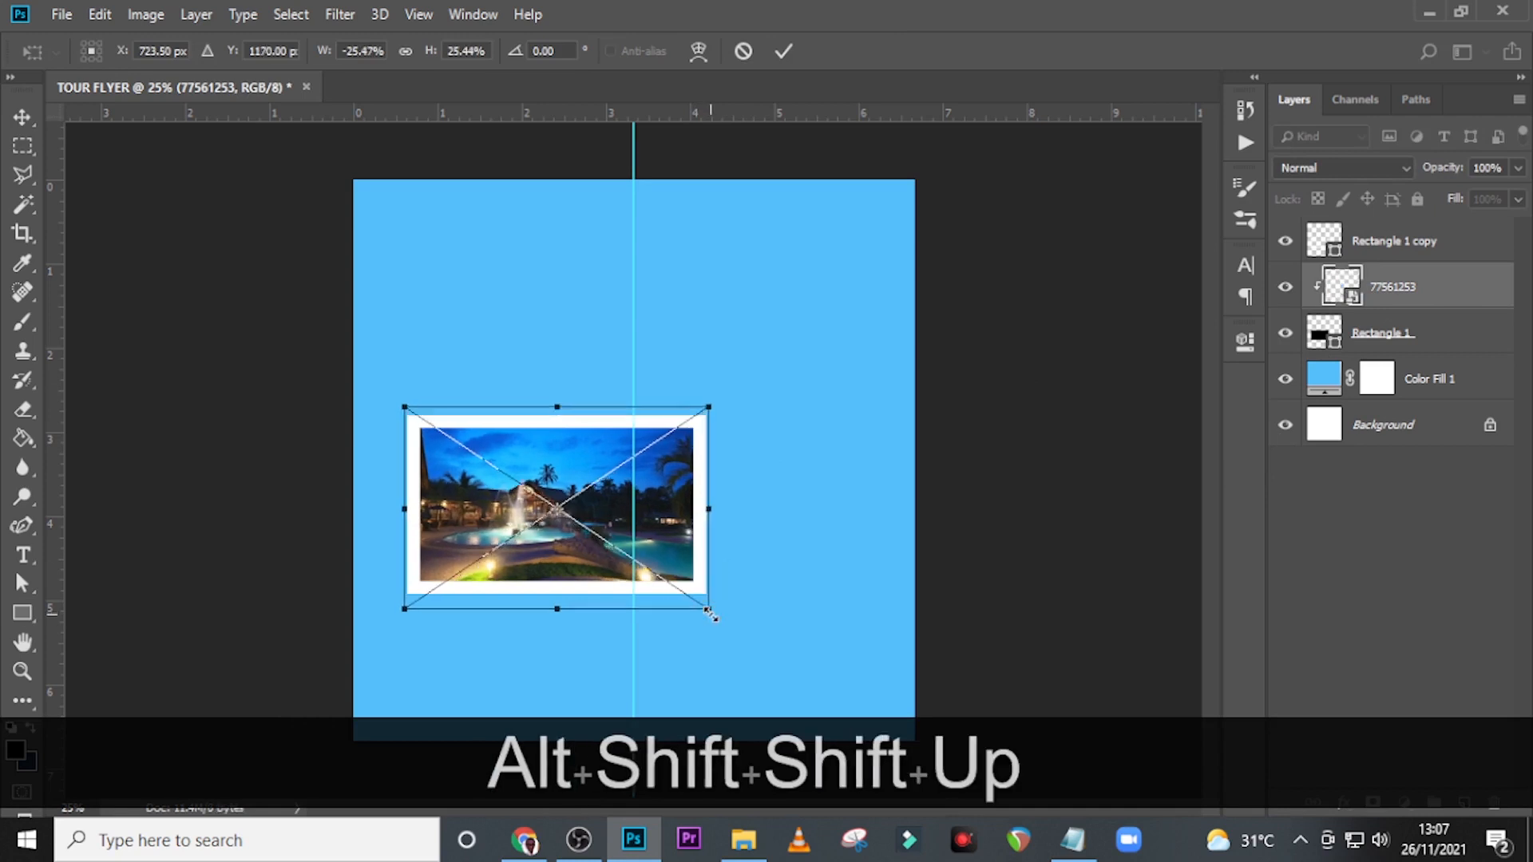
key("shift+Up")
key("shift+Up")
key("shift+Up")
key("Return")
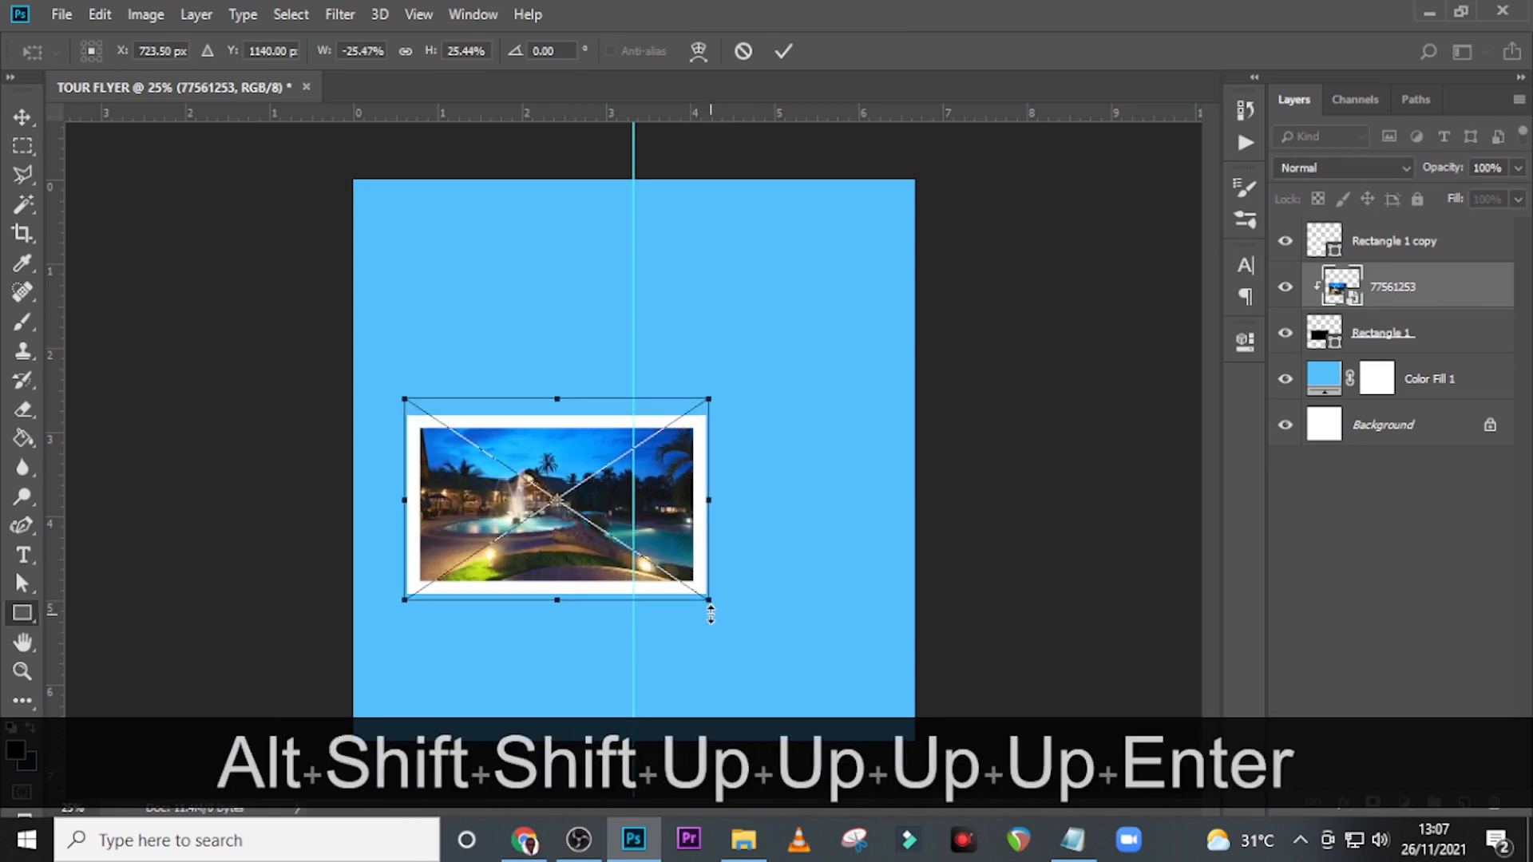
Group the white frame, the resort photo and the black rectangle, and name the group CARD 1.
left_click(1396, 252)
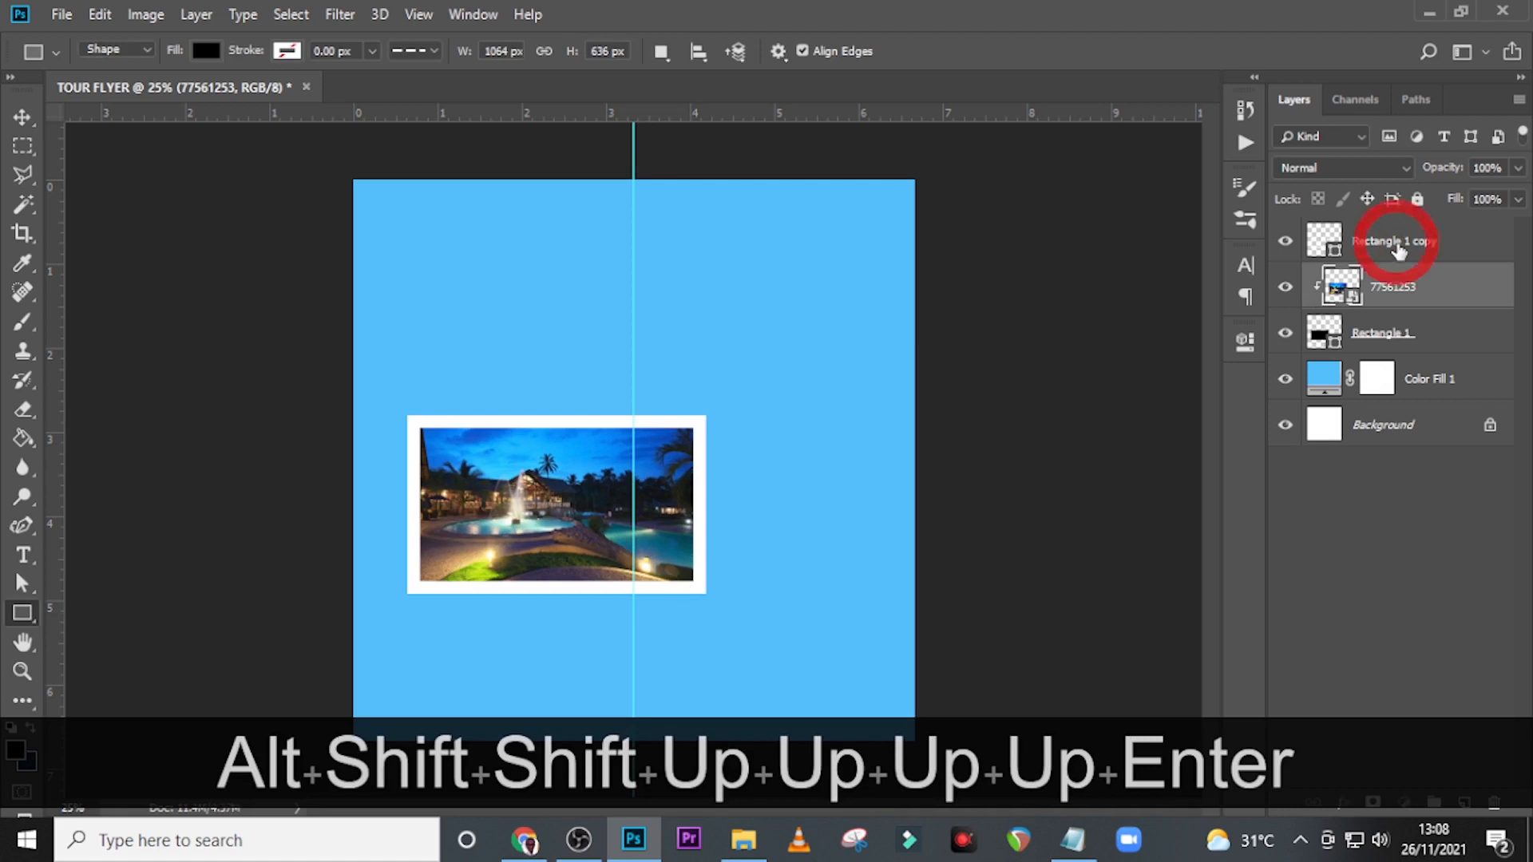
left_click(1399, 339, "shift")
key("ctrl+shift+g")
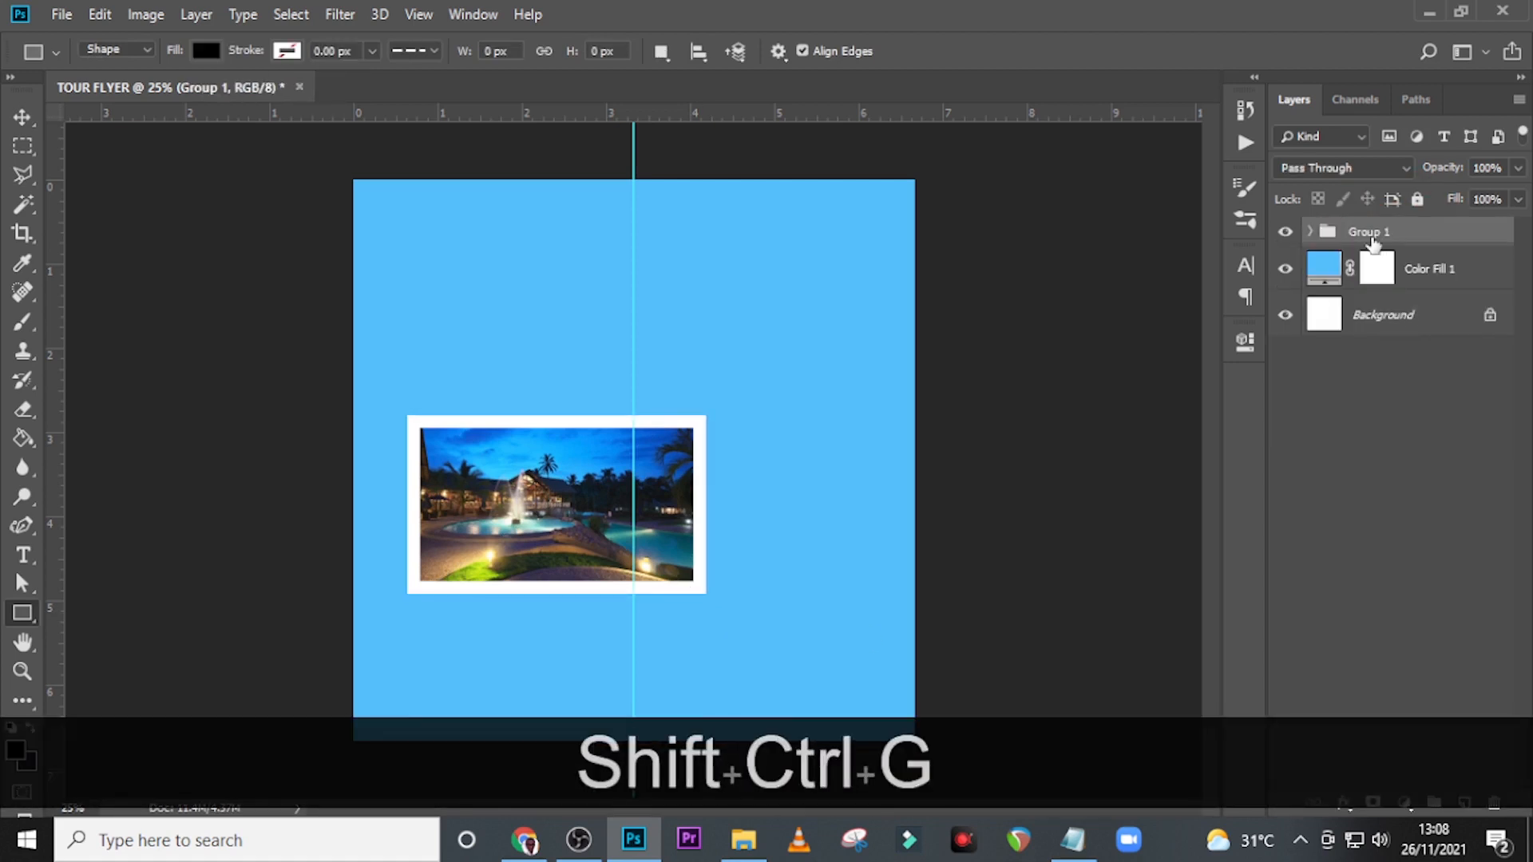
double_click(1370, 233)
type("CARD 1")
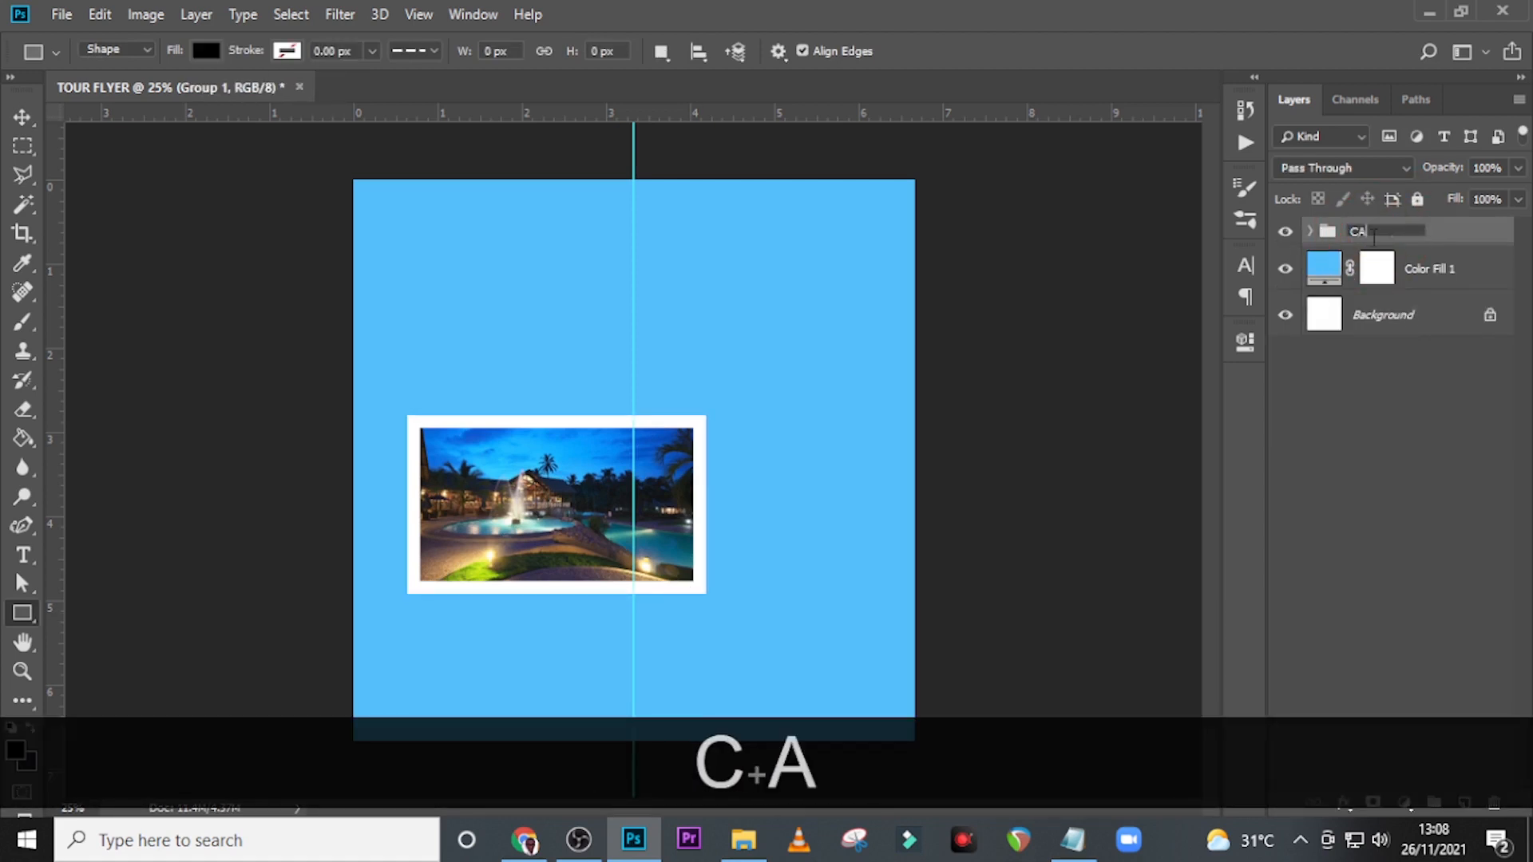
key("Return")
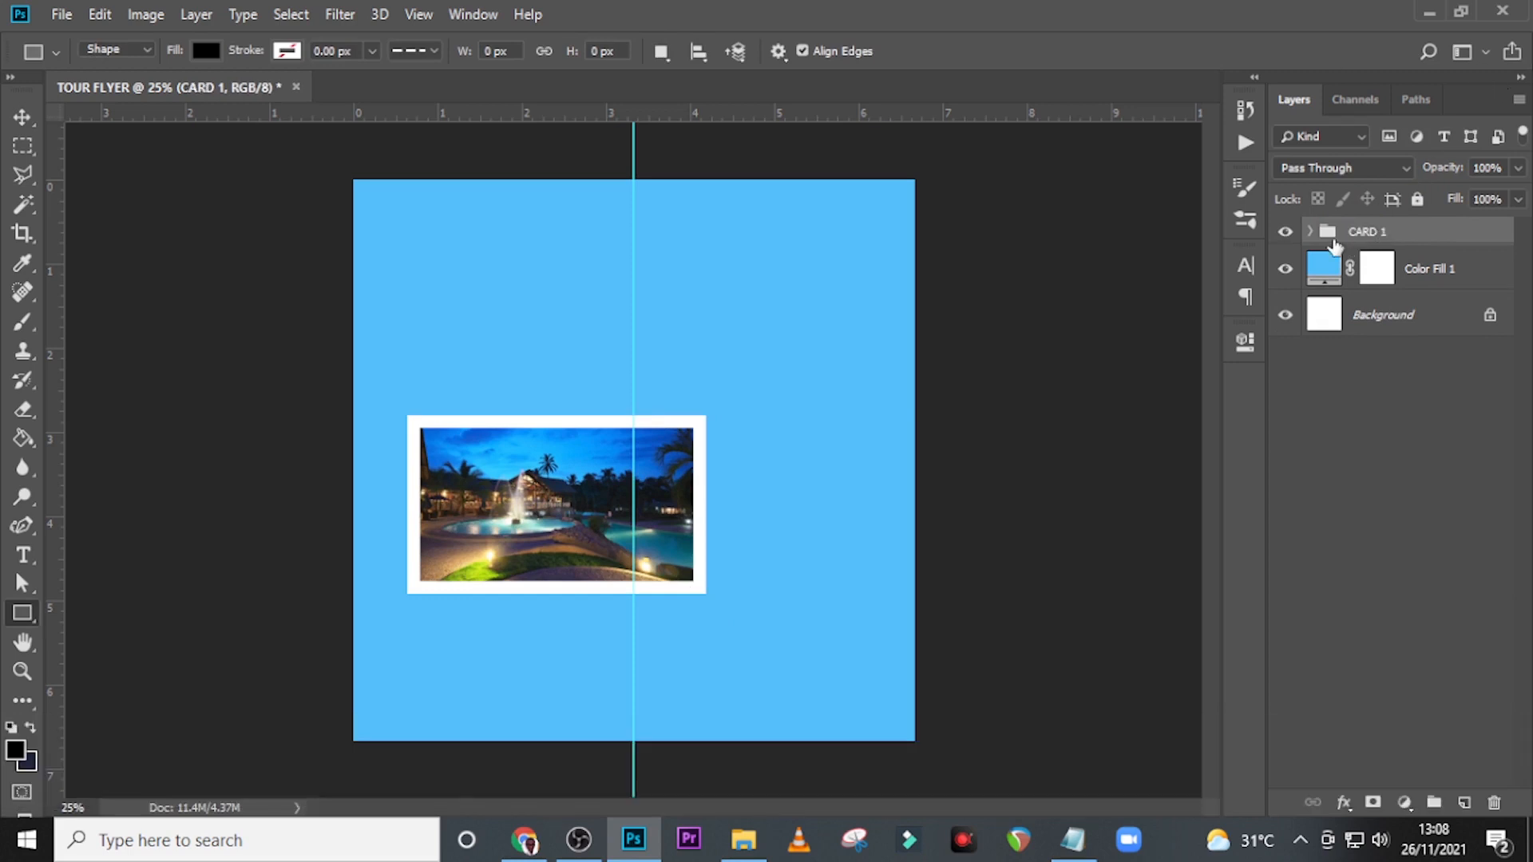
Add a new empty layer inside the CARD 1 group, directly beneath the black rectangle.
left_click(1310, 232)
left_click(1391, 376)
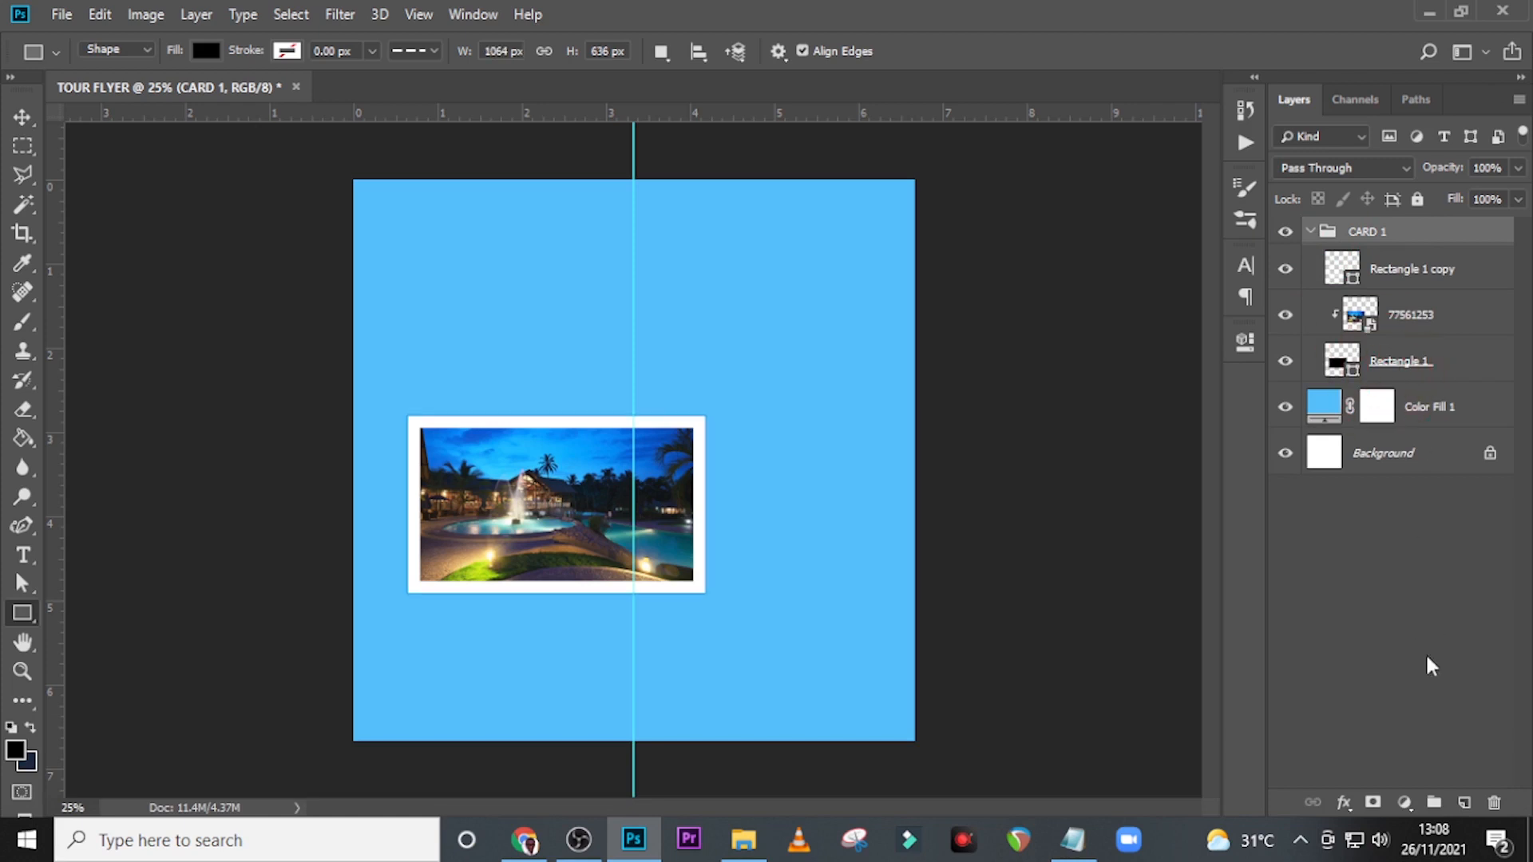
left_click(1464, 802)
mouse_move(1403, 444)
left_mouse_down()
mouse_move(1406, 399)
mouse_move(1404, 427)
left_mouse_up()
left_click(1374, 399)
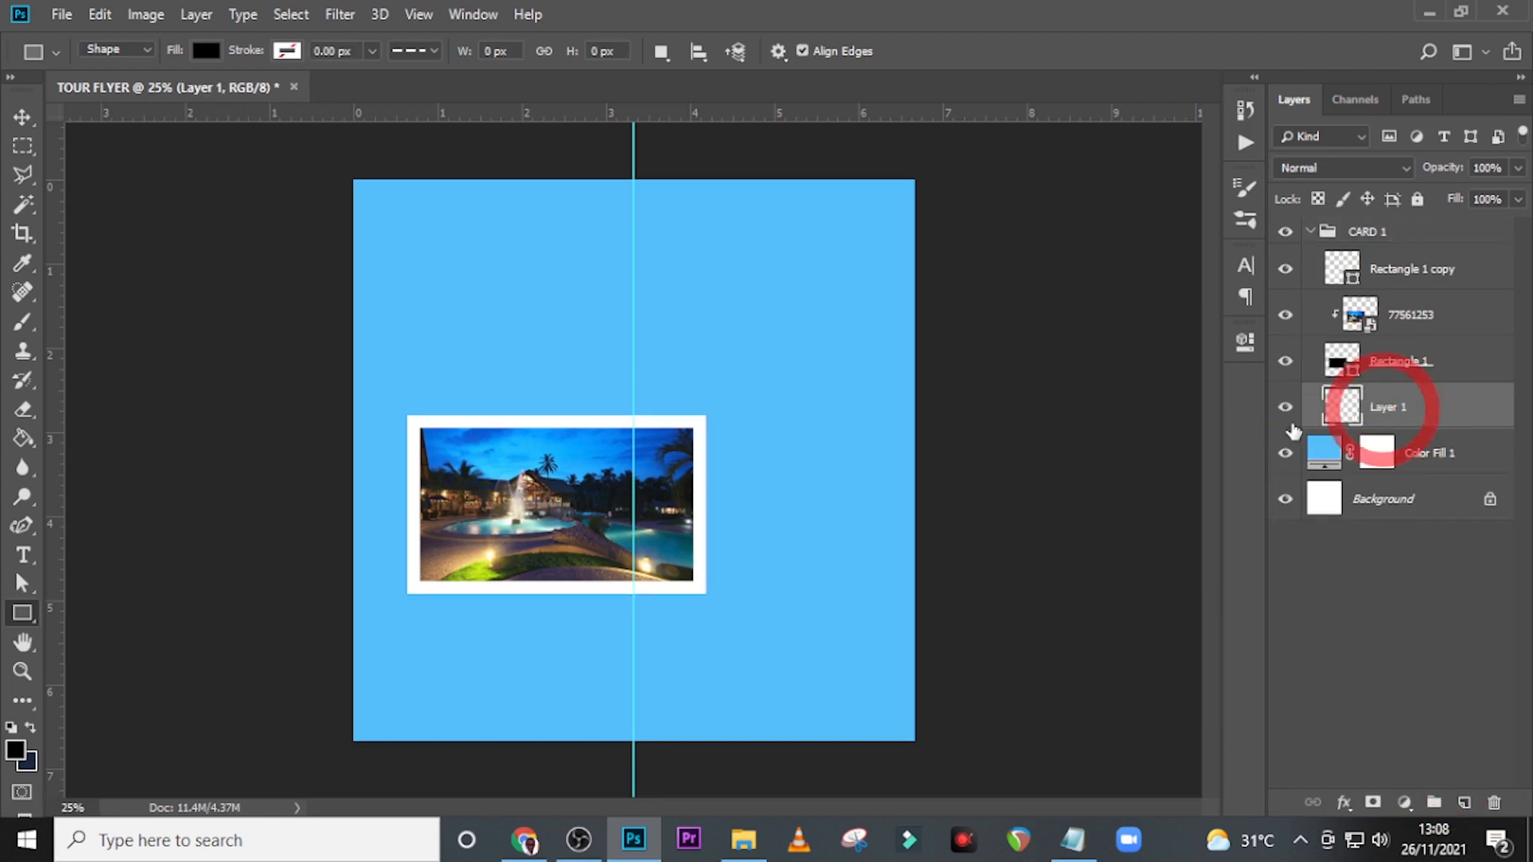
With black (000000) as foreground colour, outline a polygonal lasso wedge tucked behind the card's bottom edge and extending deepest below its left corner.
key("ctrl+equal")
key("ctrl+equal")
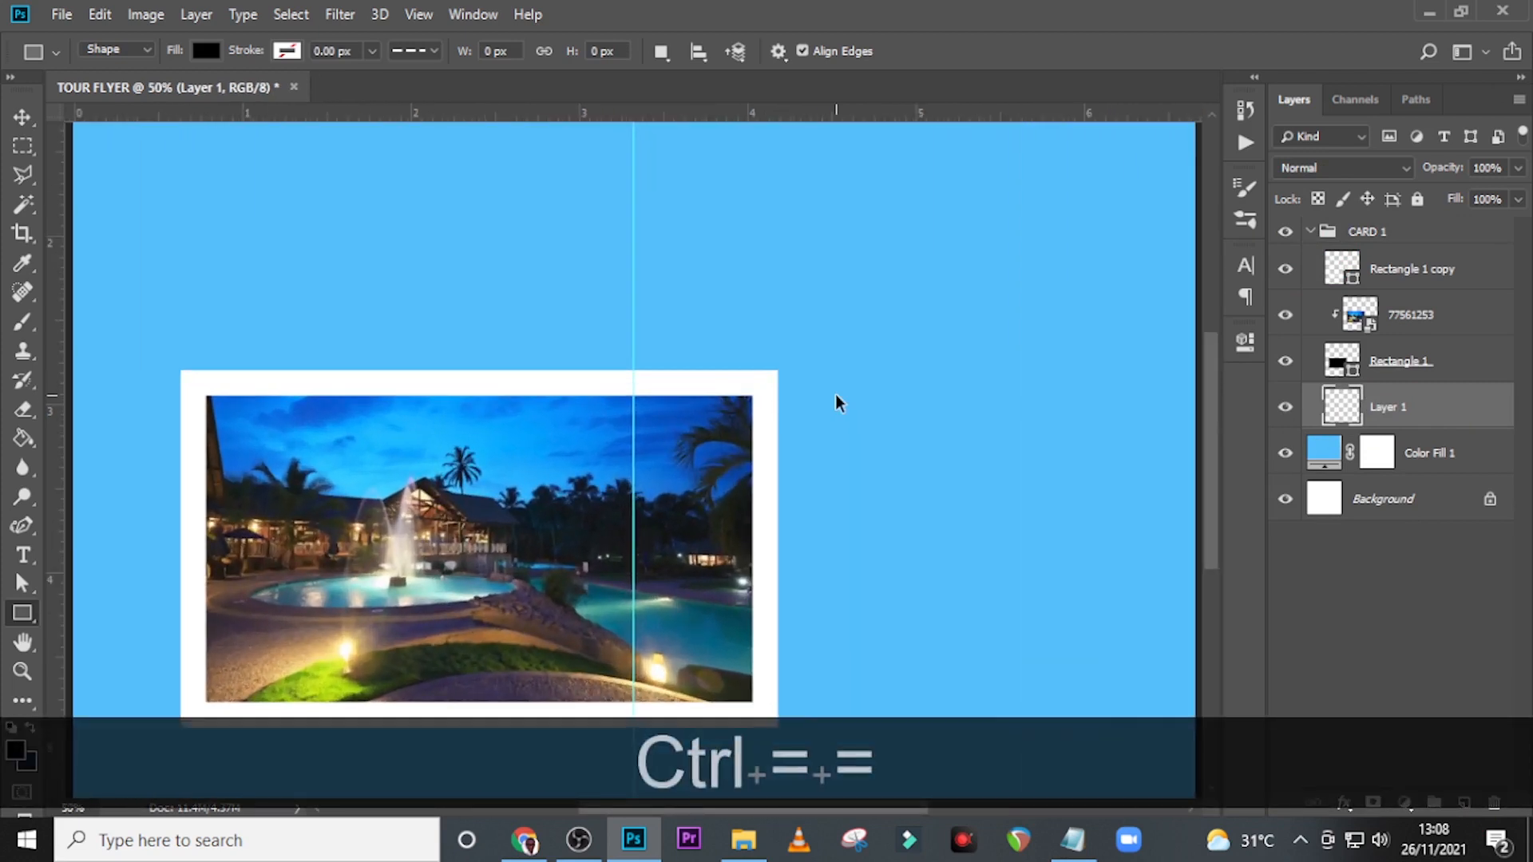
scroll(818, 362, "down", 2)
scroll(818, 361, "down", 3)
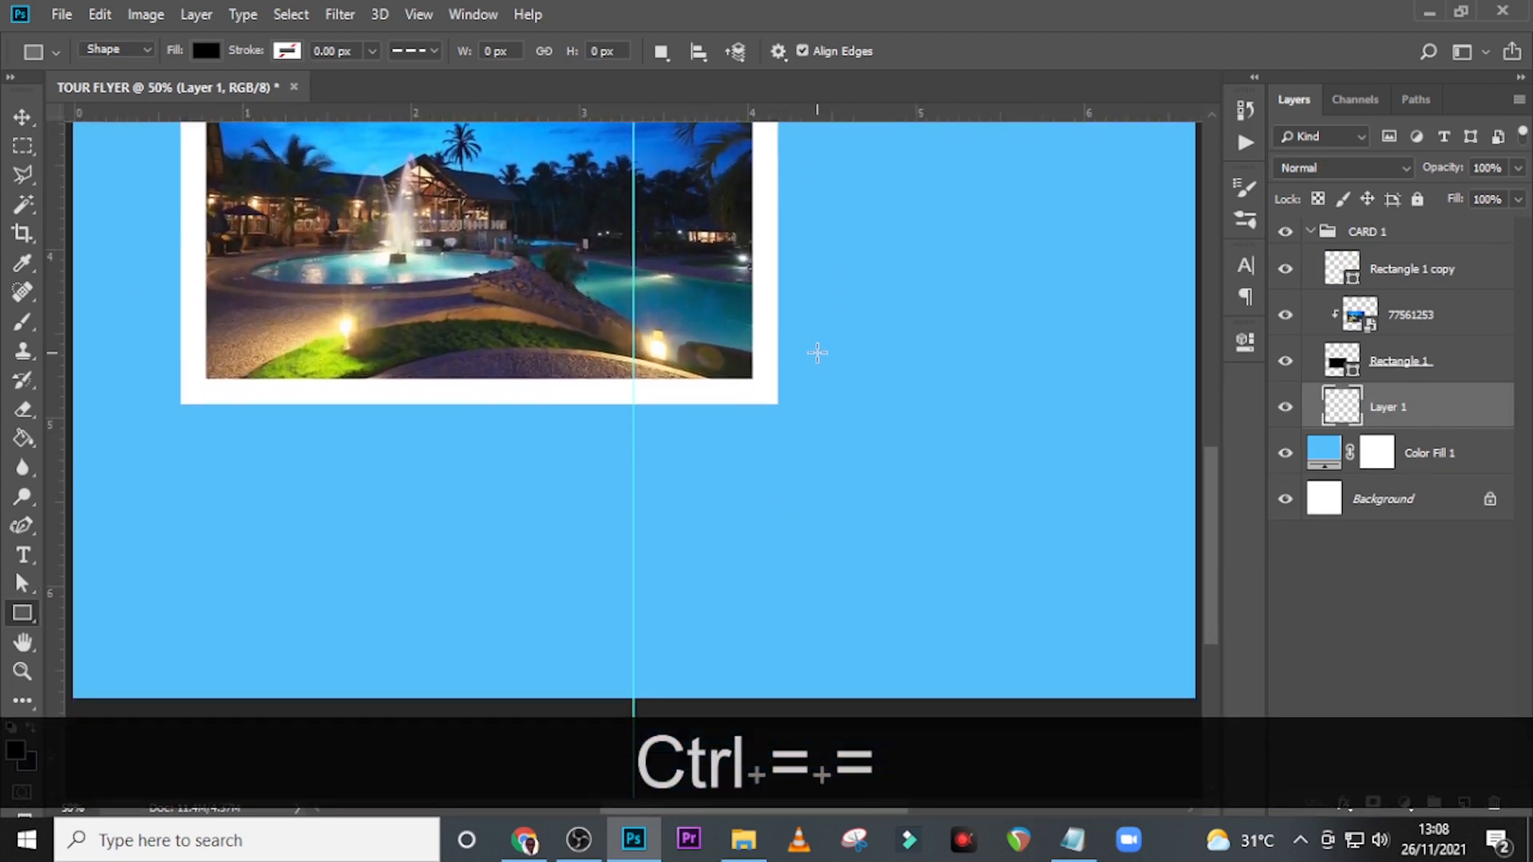
right_click(22, 174)
left_click(111, 202)
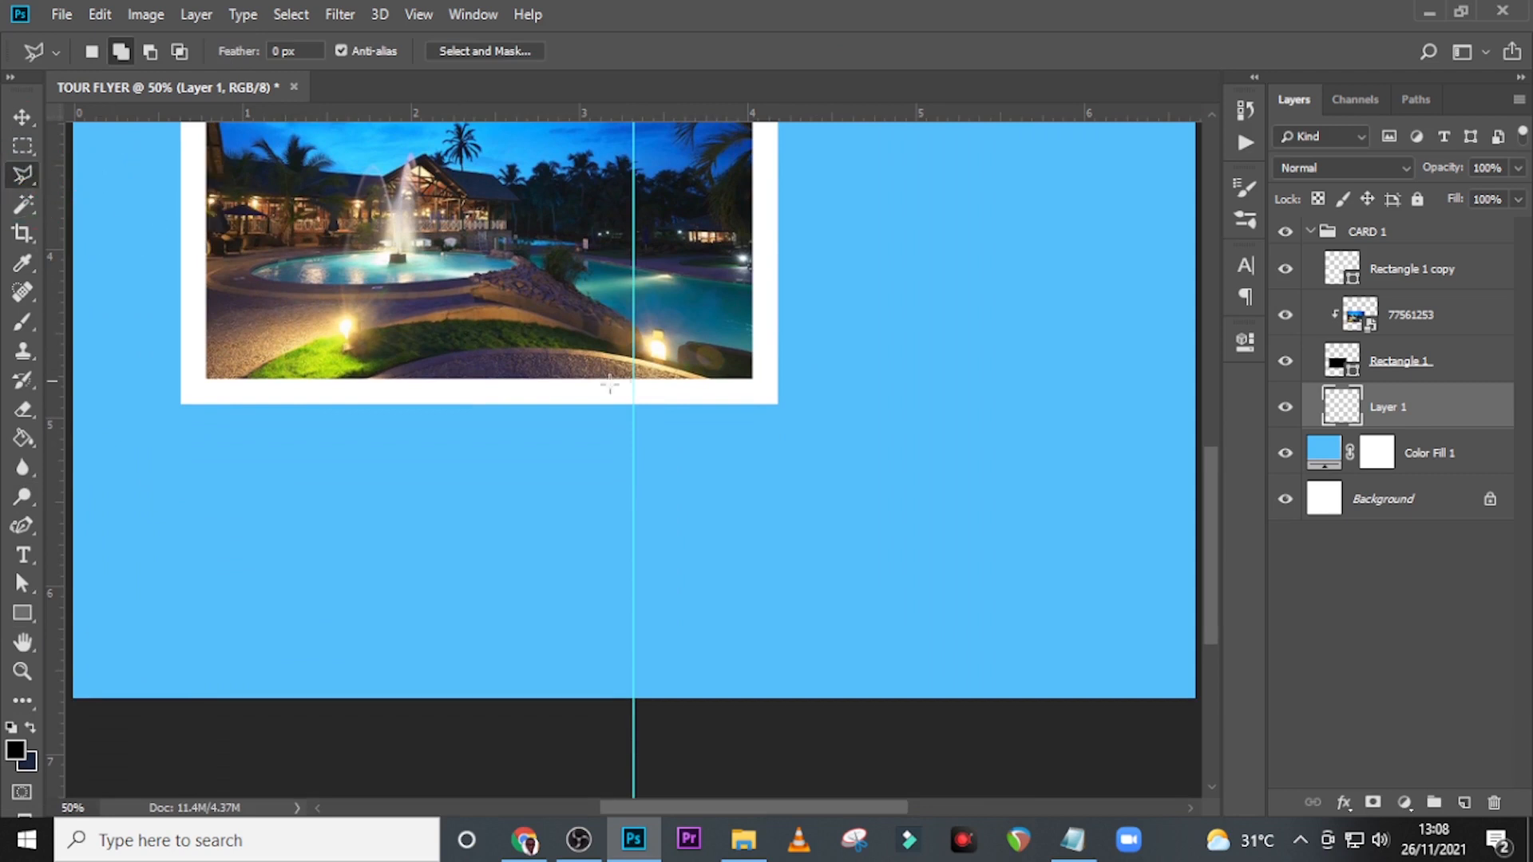
key("Caps_Lock")
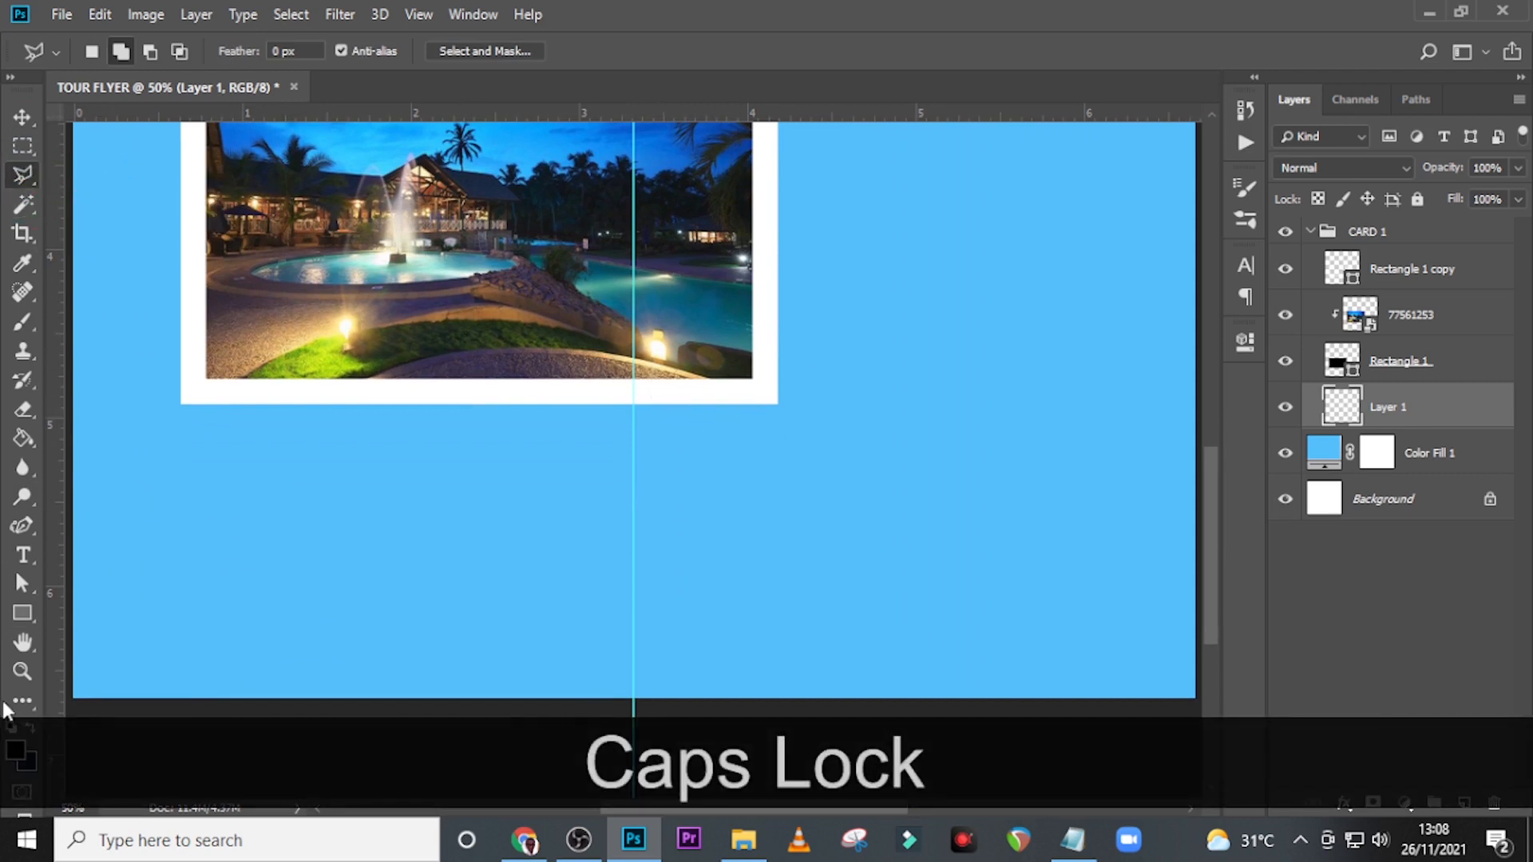
left_click(15, 749)
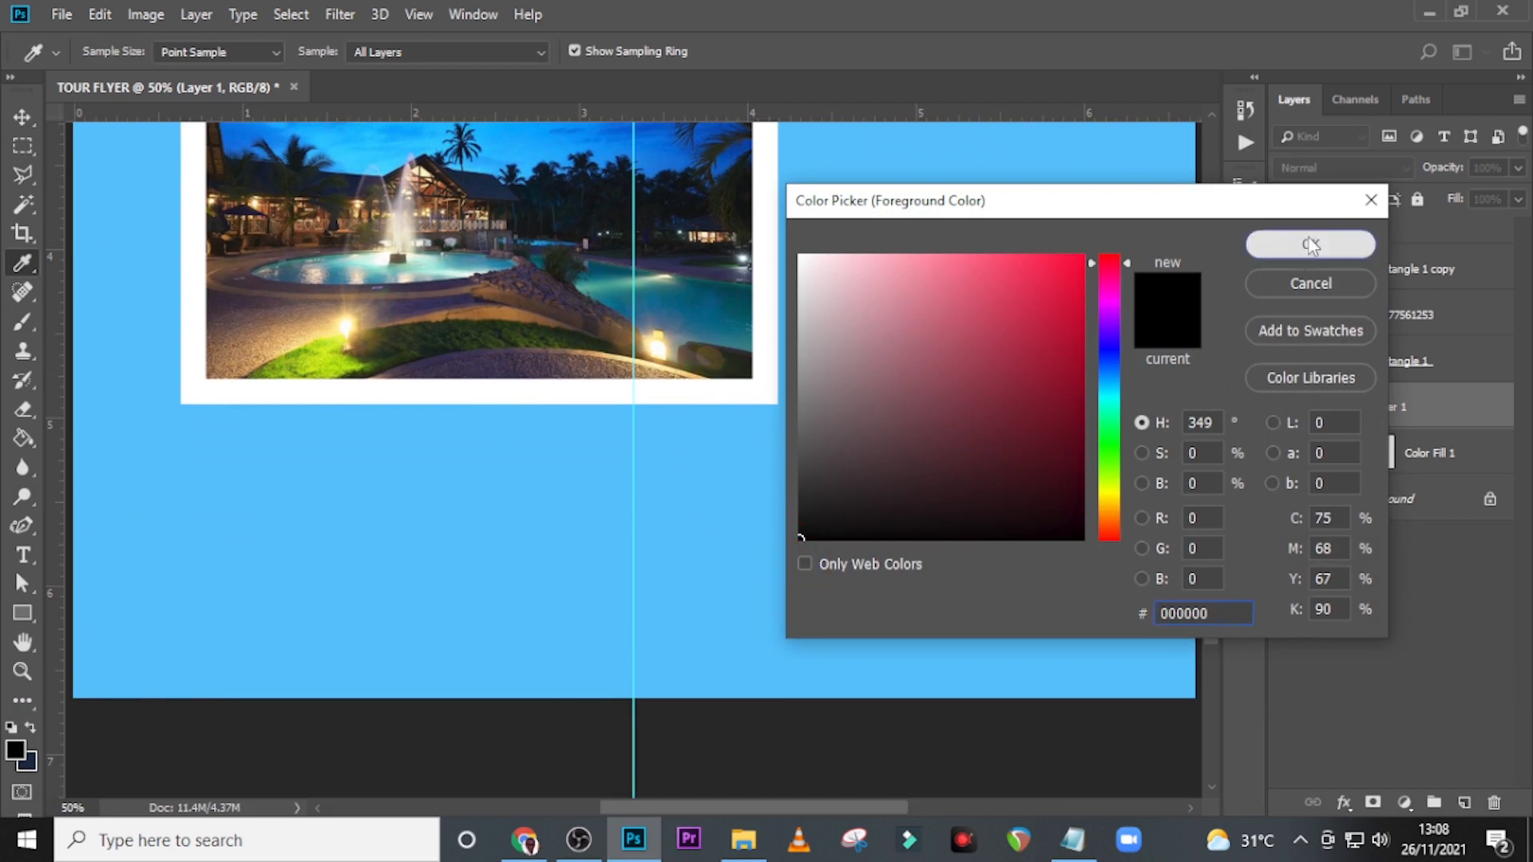
left_click(1311, 244)
left_click(773, 402)
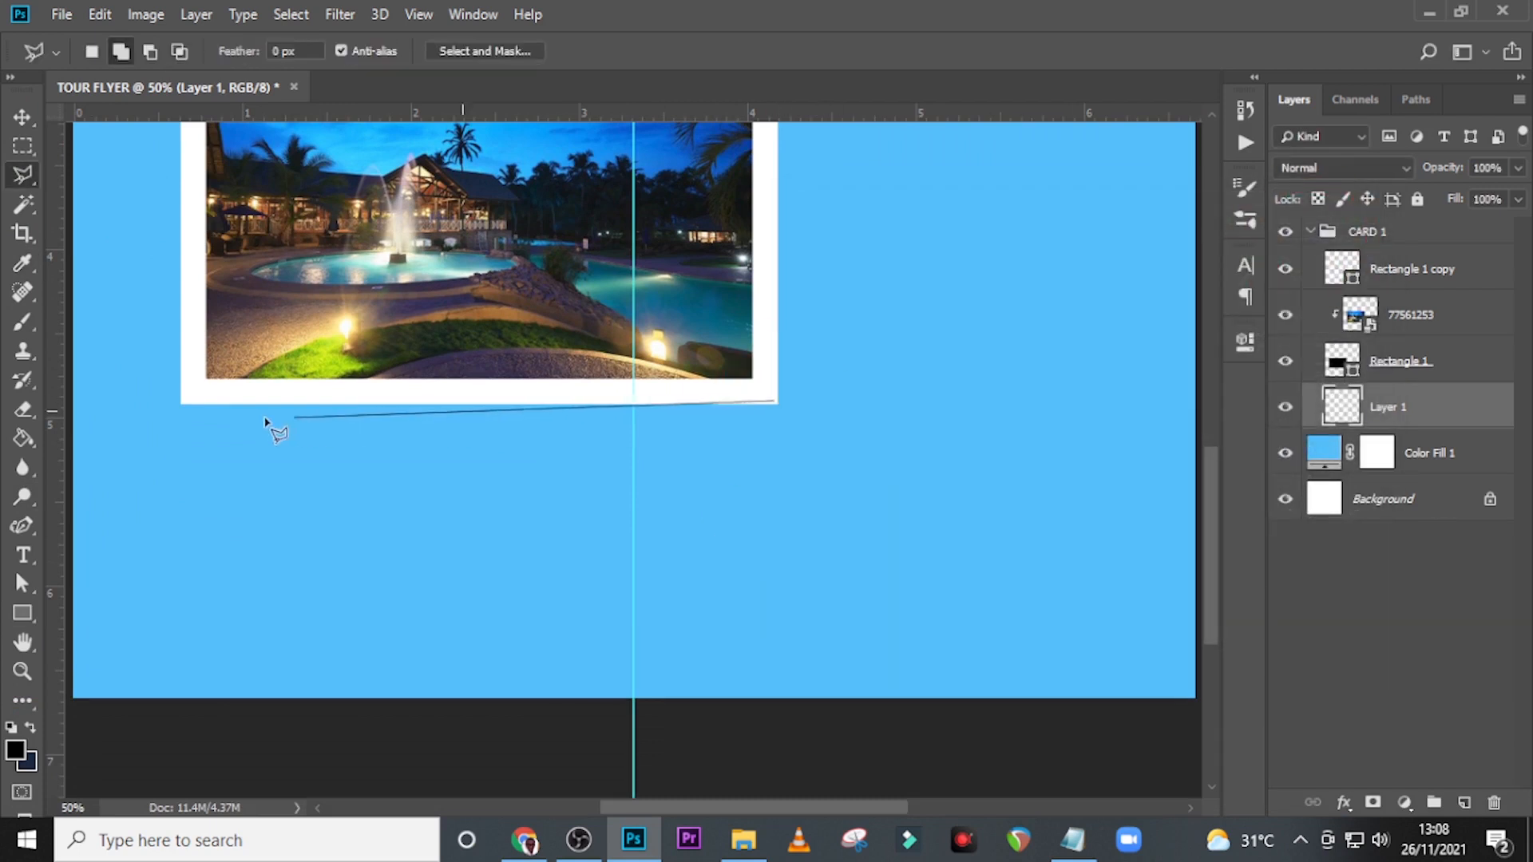
left_click(178, 478)
left_click(214, 364)
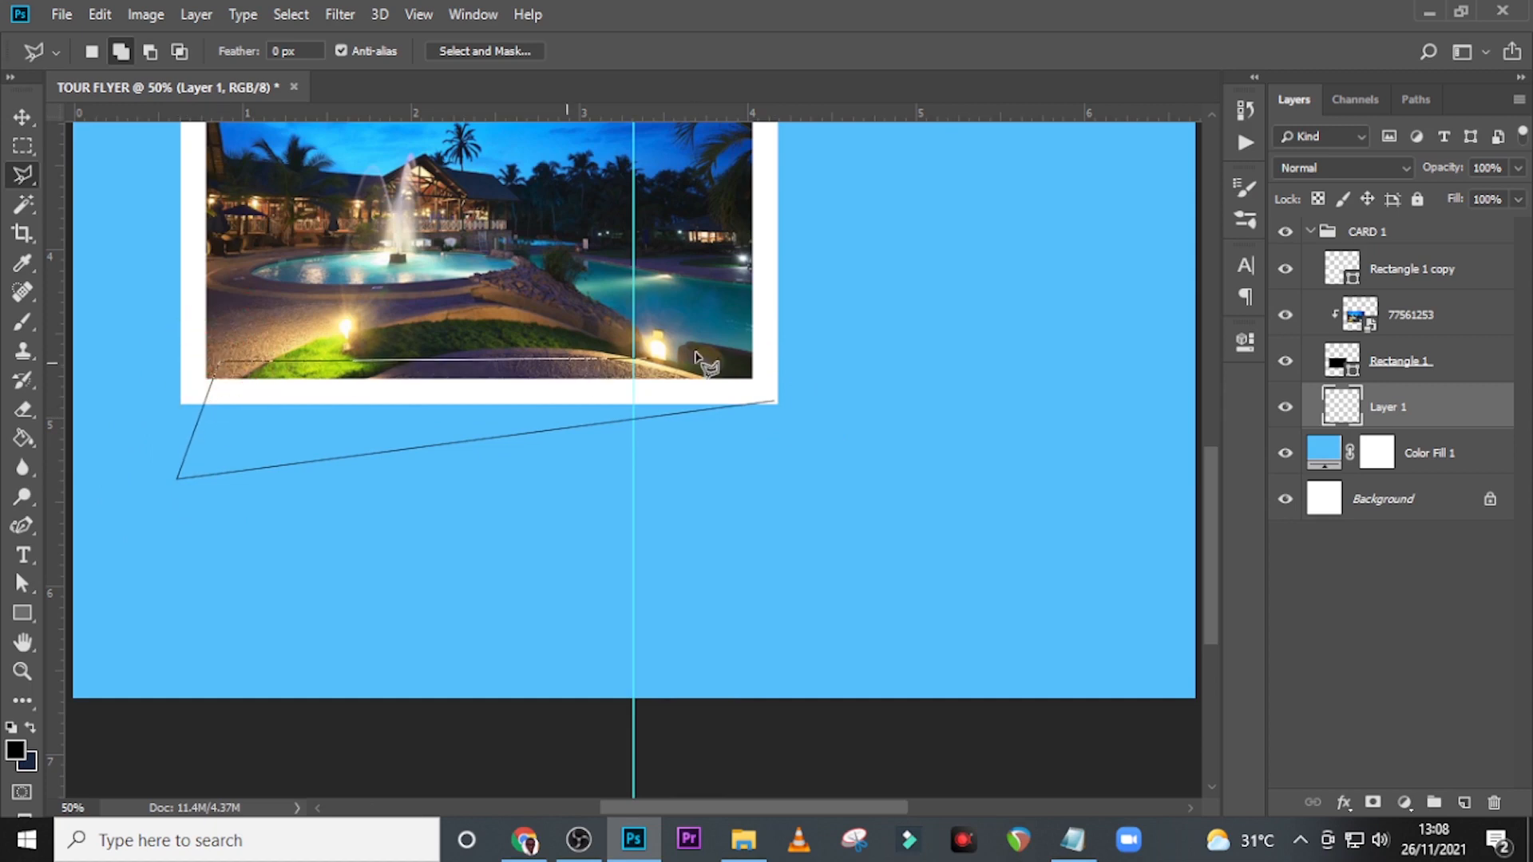
double_click(726, 349)
Paint the wedge selection solid black on the new layer with the 900 px soft brush and deselect it.
key("b")
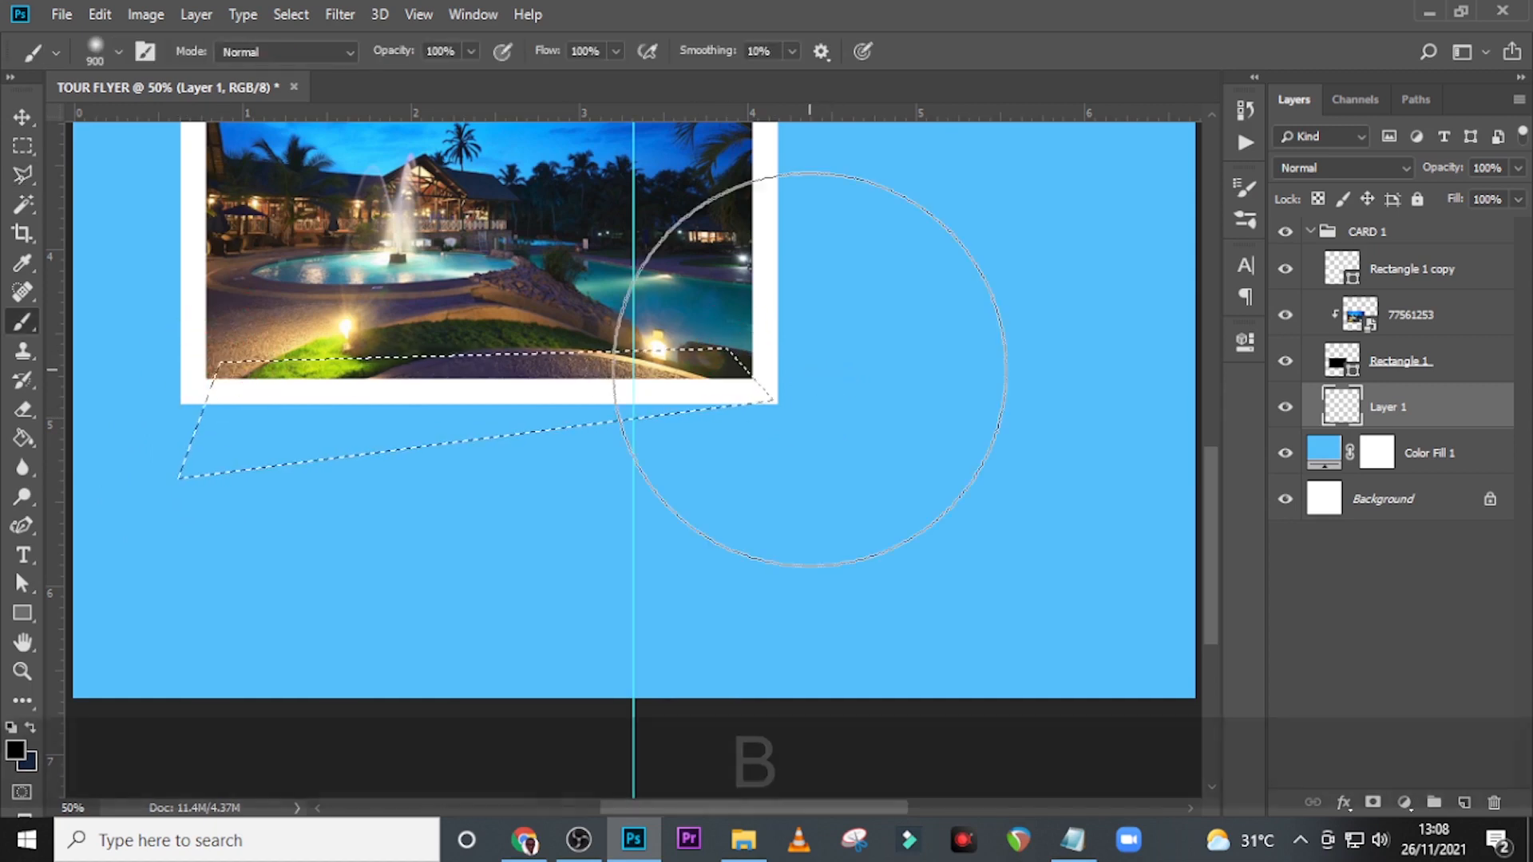
mouse_move(621, 351)
left_mouse_down()
mouse_move(342, 393)
mouse_move(280, 343)
mouse_move(253, 462)
left_mouse_up()
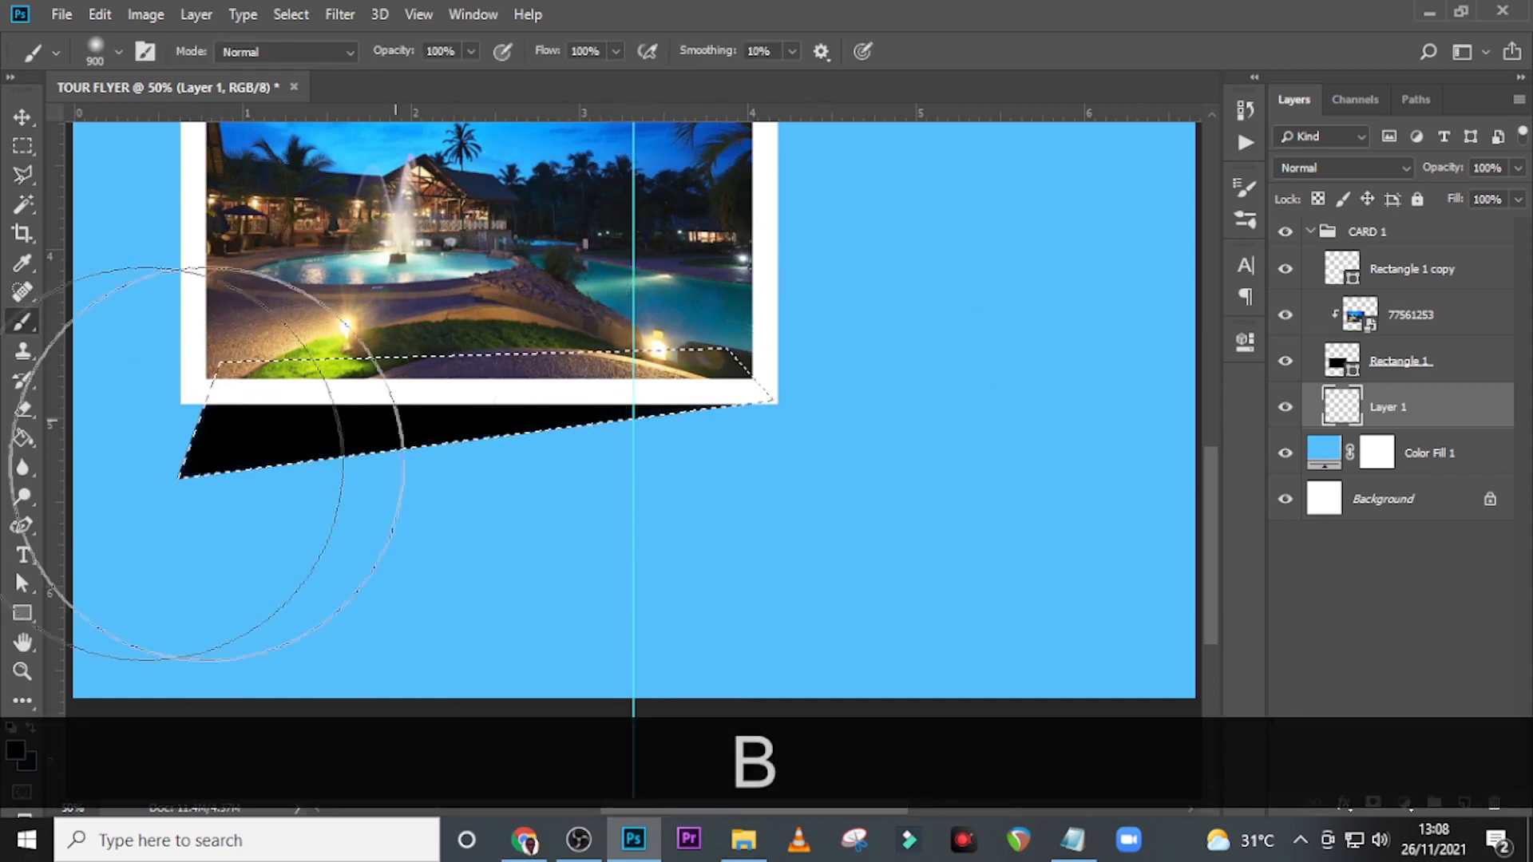
left_click(327, 374)
key("ctrl")
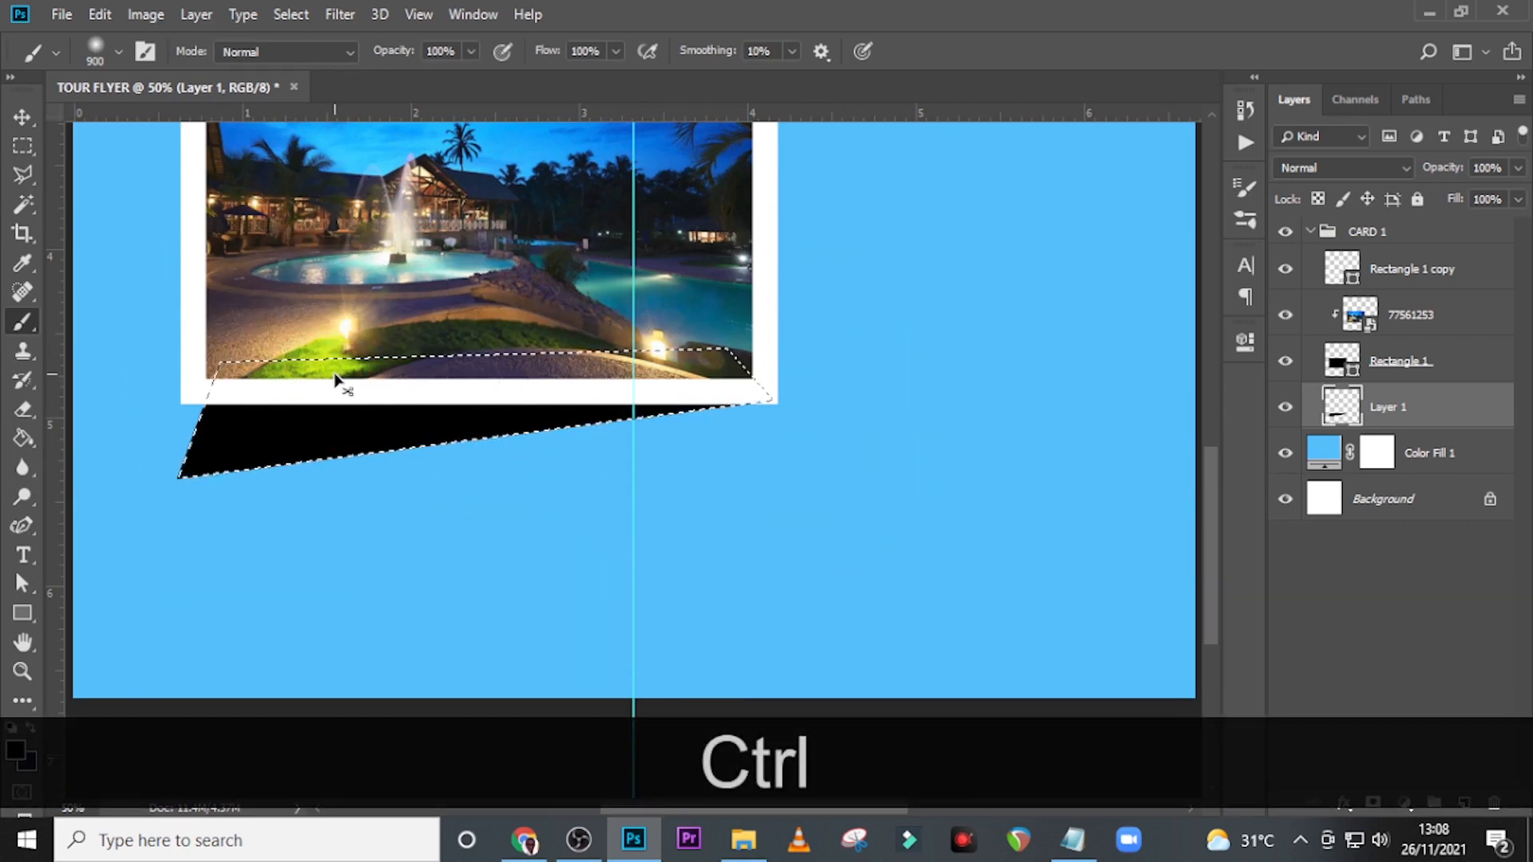
key("ctrl+d")
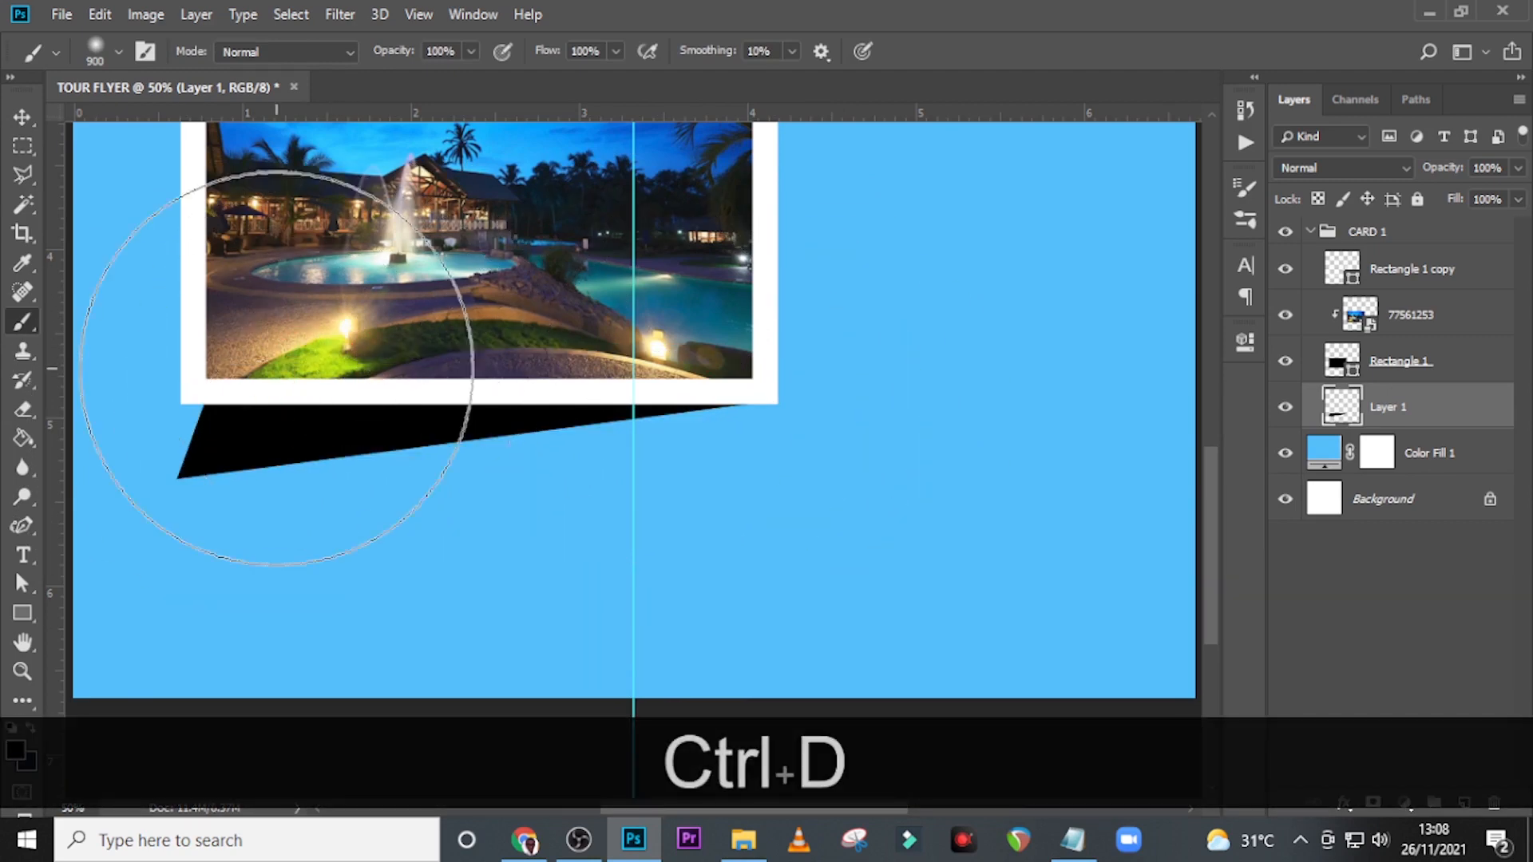
Apply a Gaussian Blur with a 2.5 px radius to the black wedge layer.
key("v")
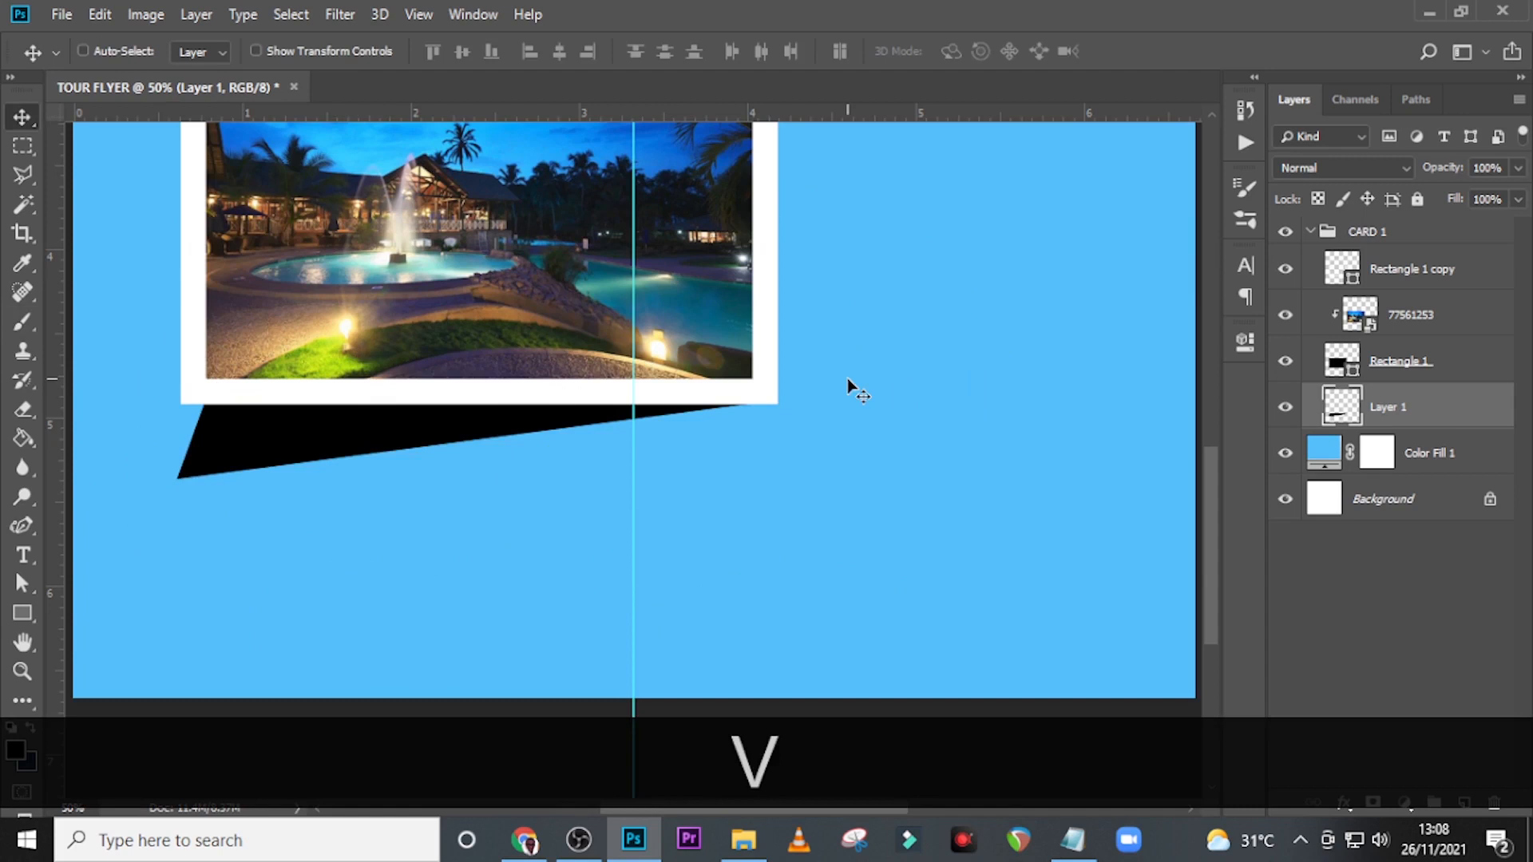
left_click(1445, 411)
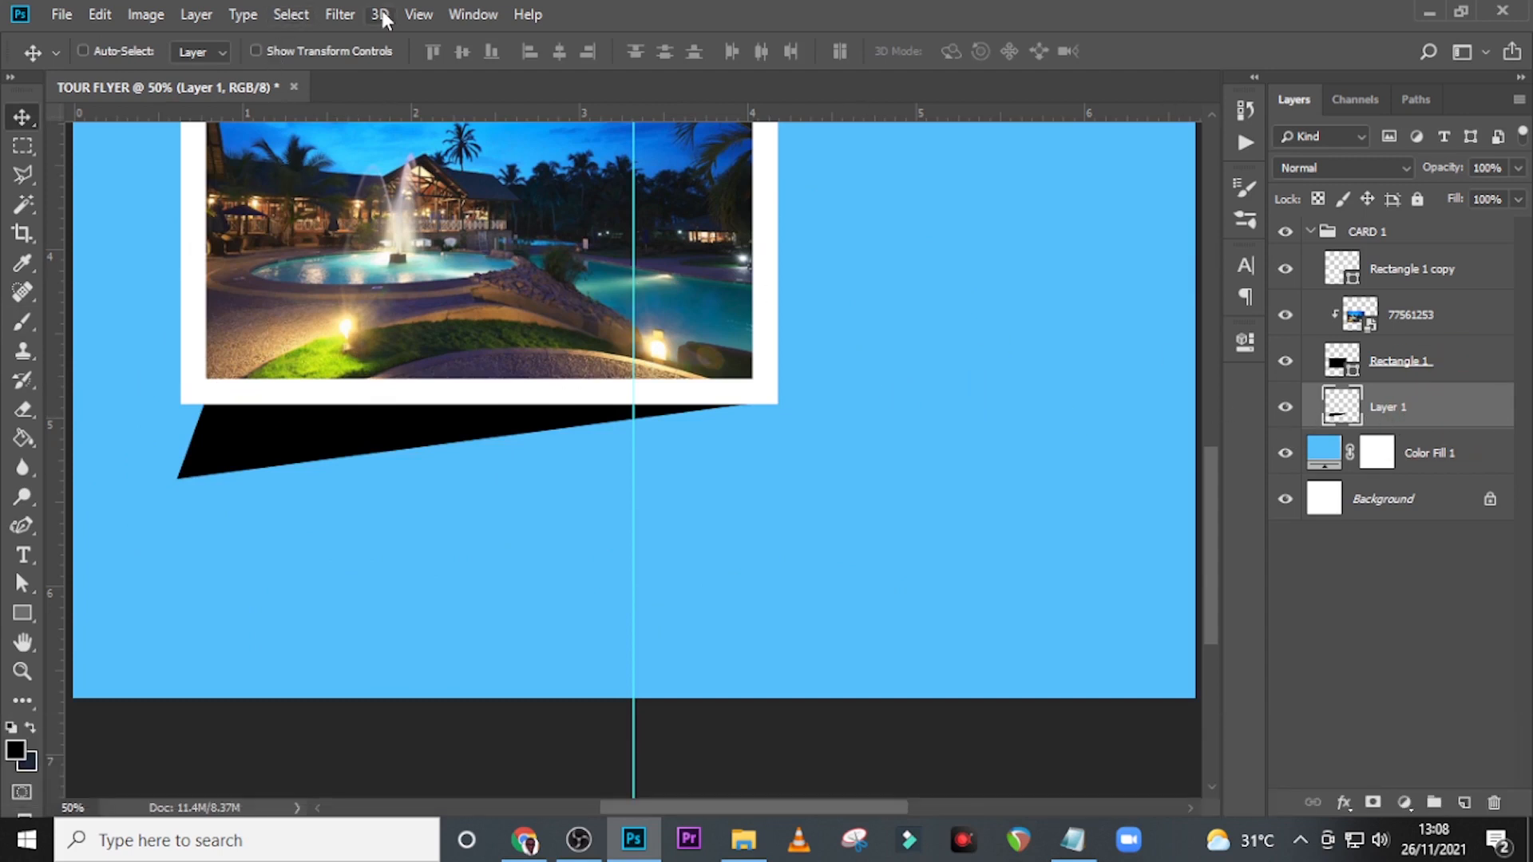
left_click(340, 14)
left_click(370, 271)
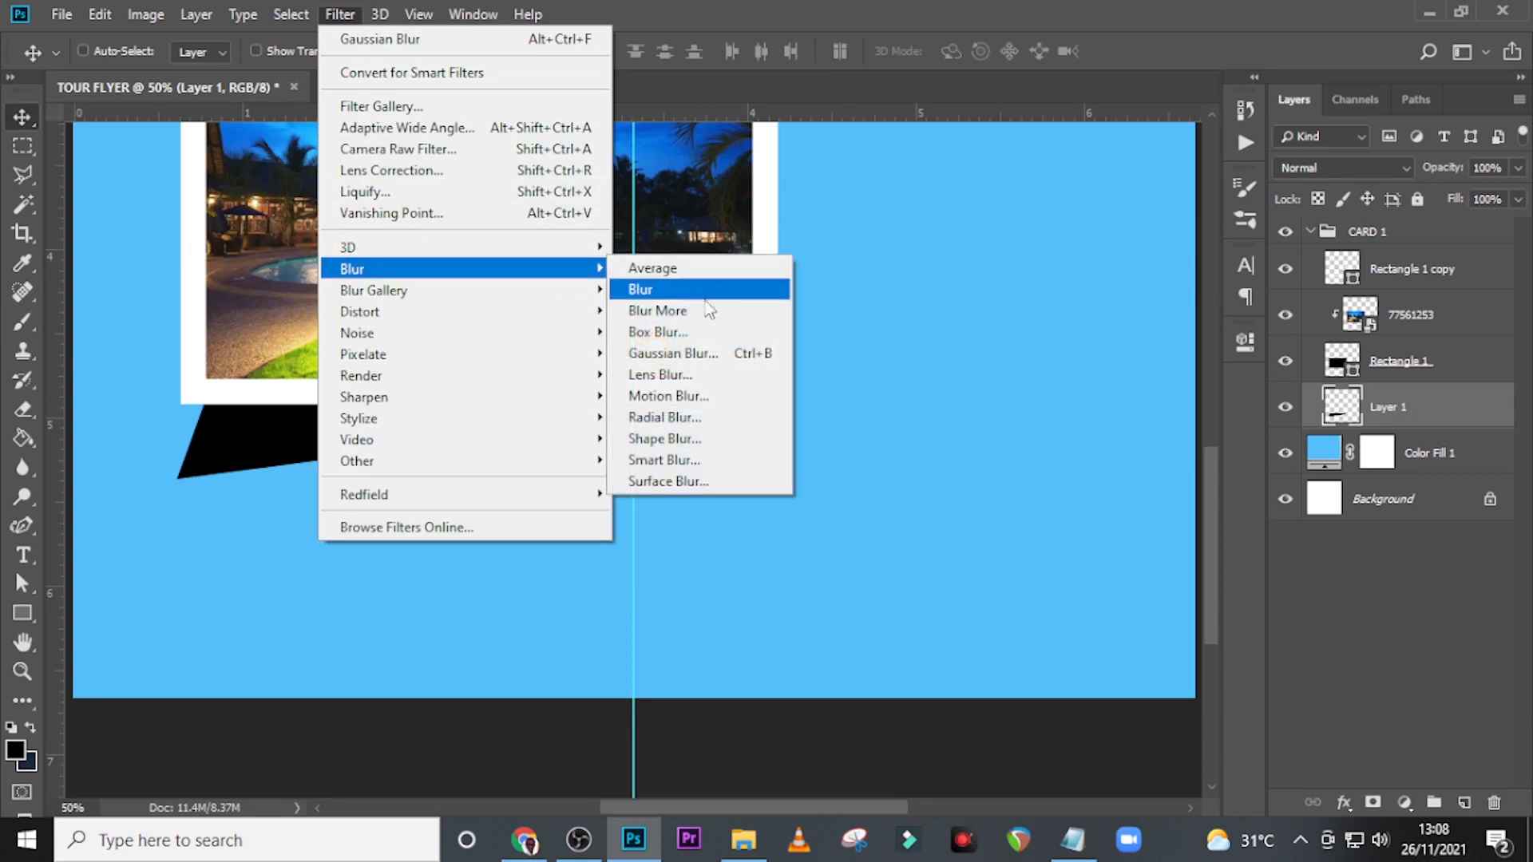
left_click(690, 355)
type("2")
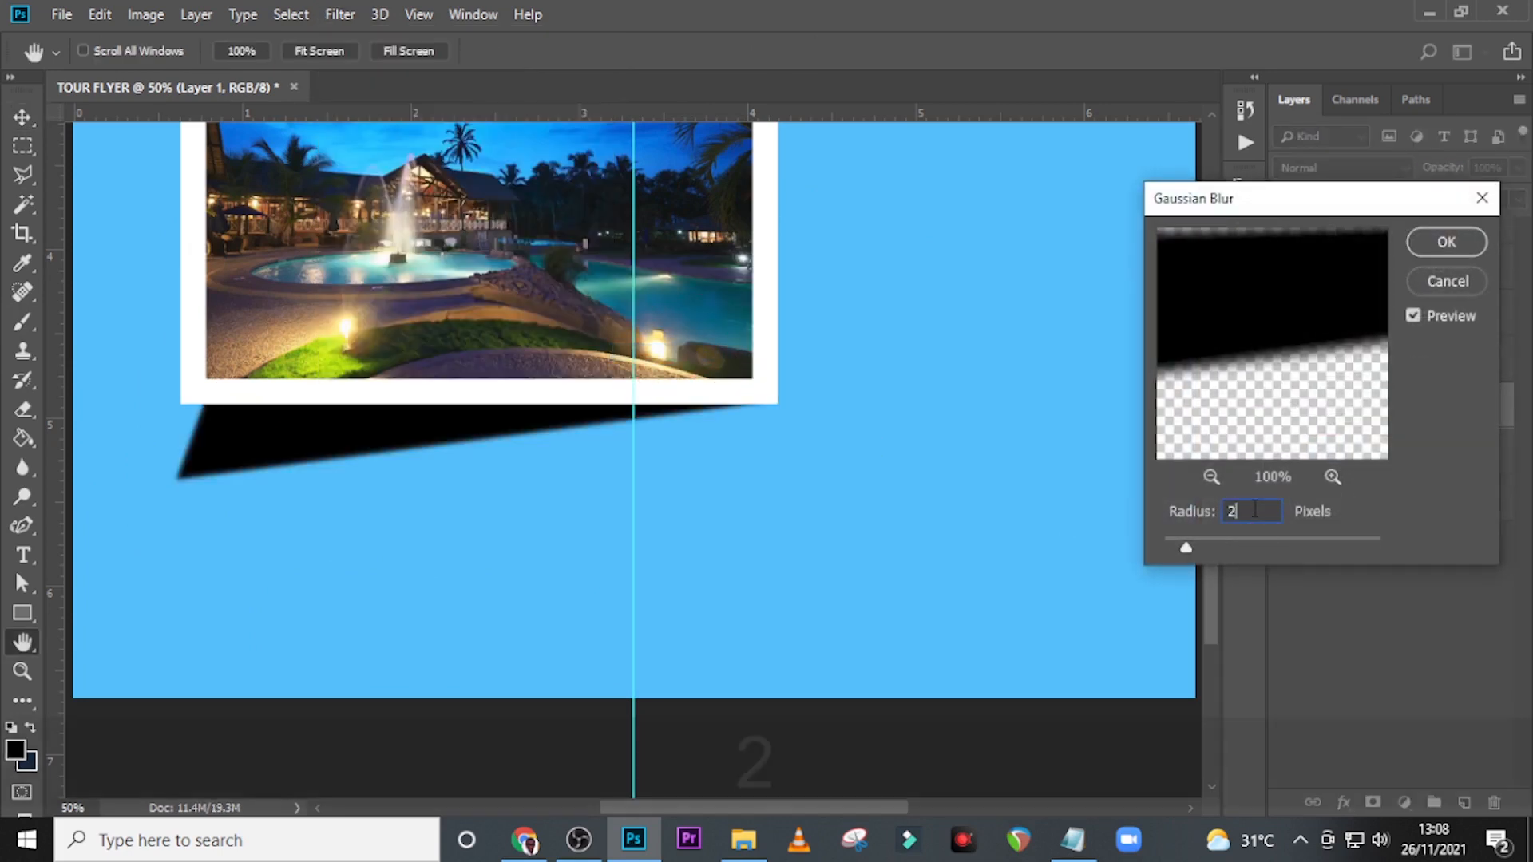
type(".5")
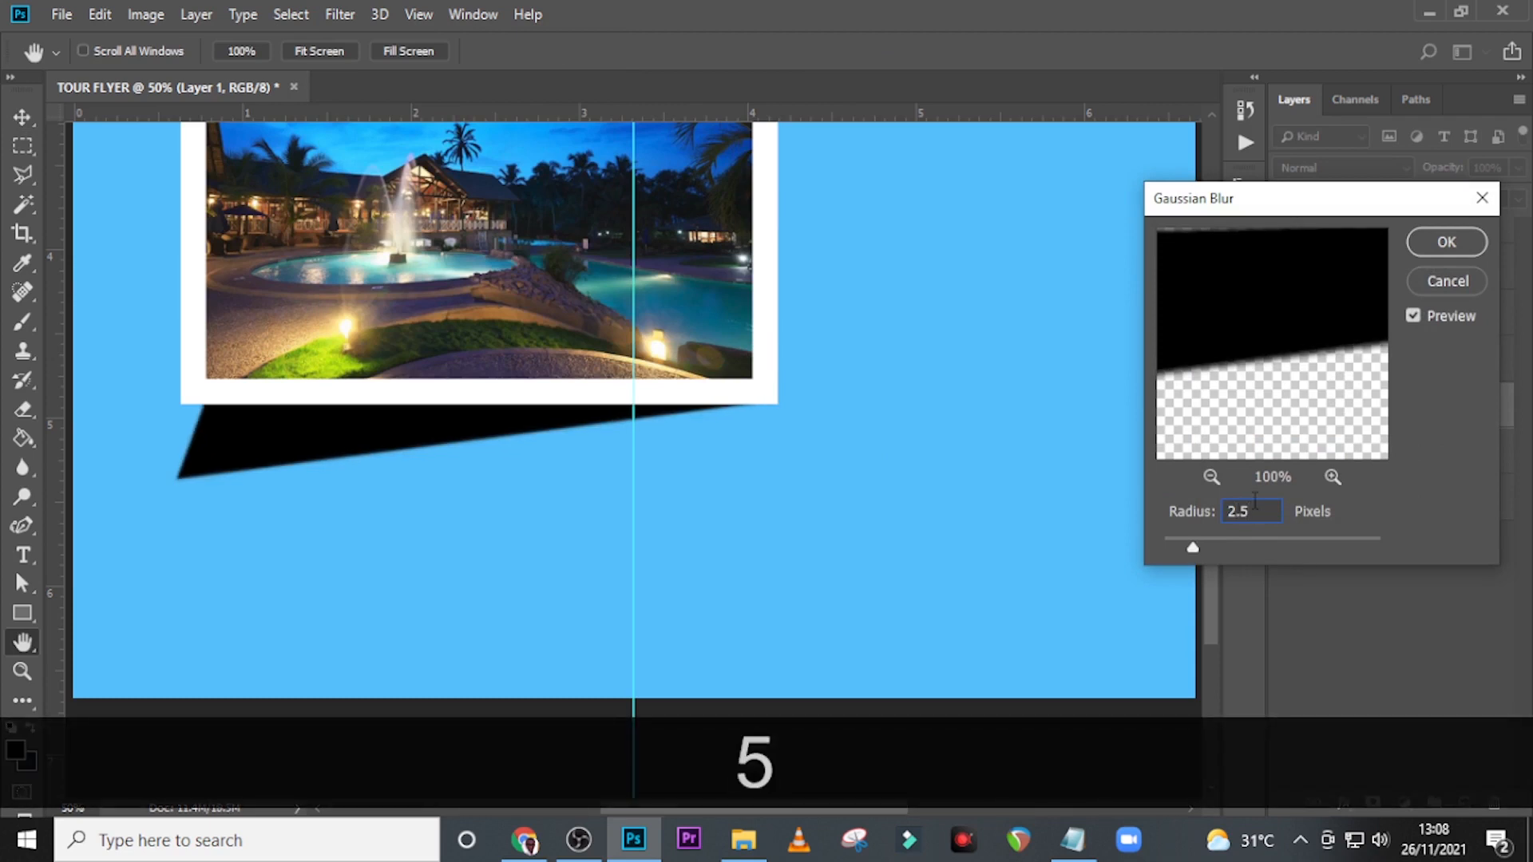
left_click(1445, 242)
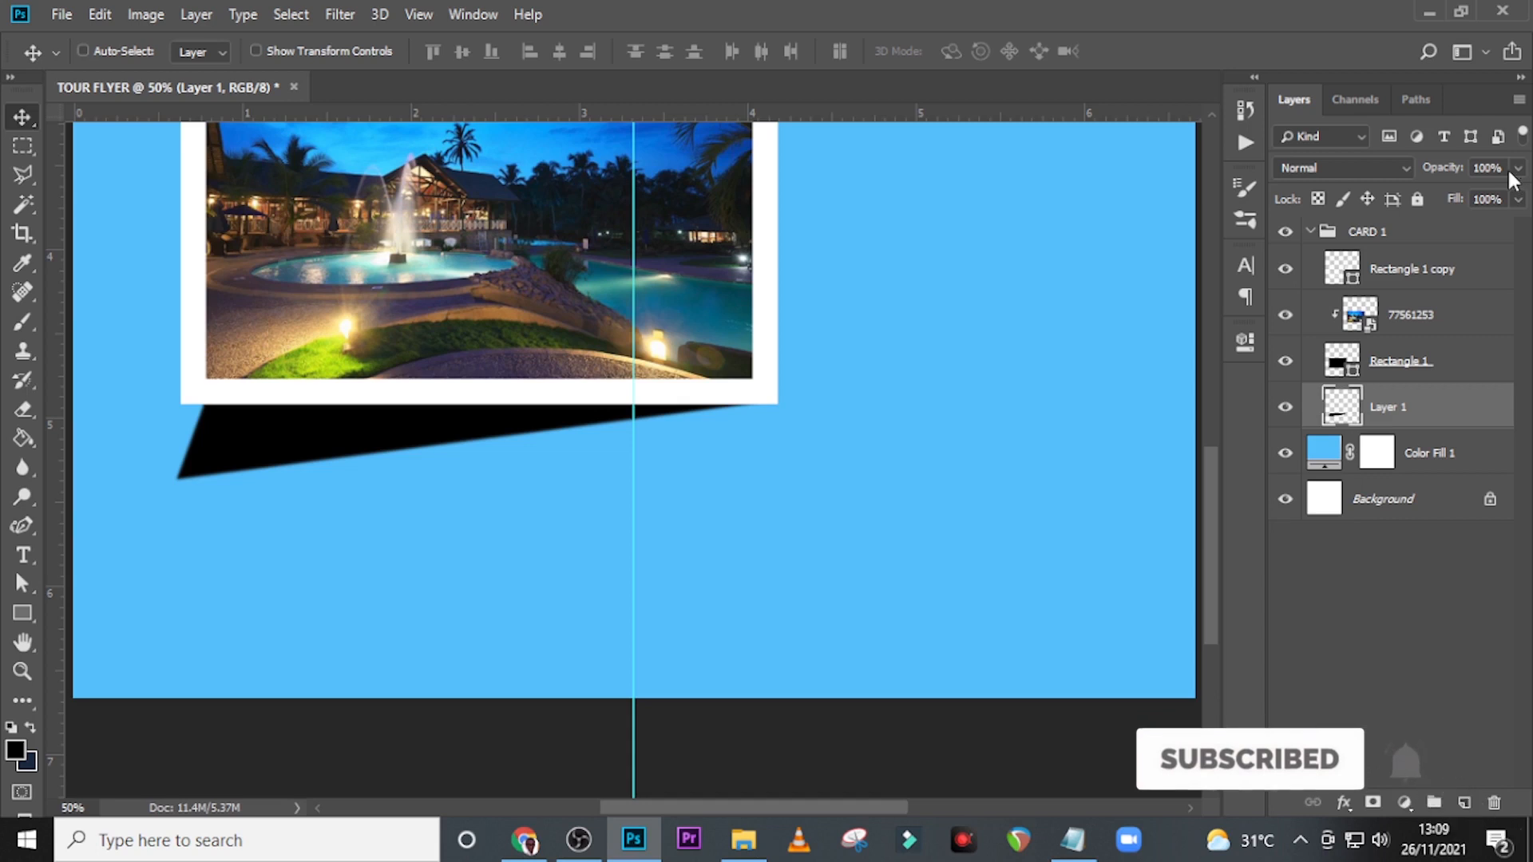
Lower the wedge shadow's opacity to 75% and soften it further with a 22.3 px Gaussian Blur.
left_click(1432, 170)
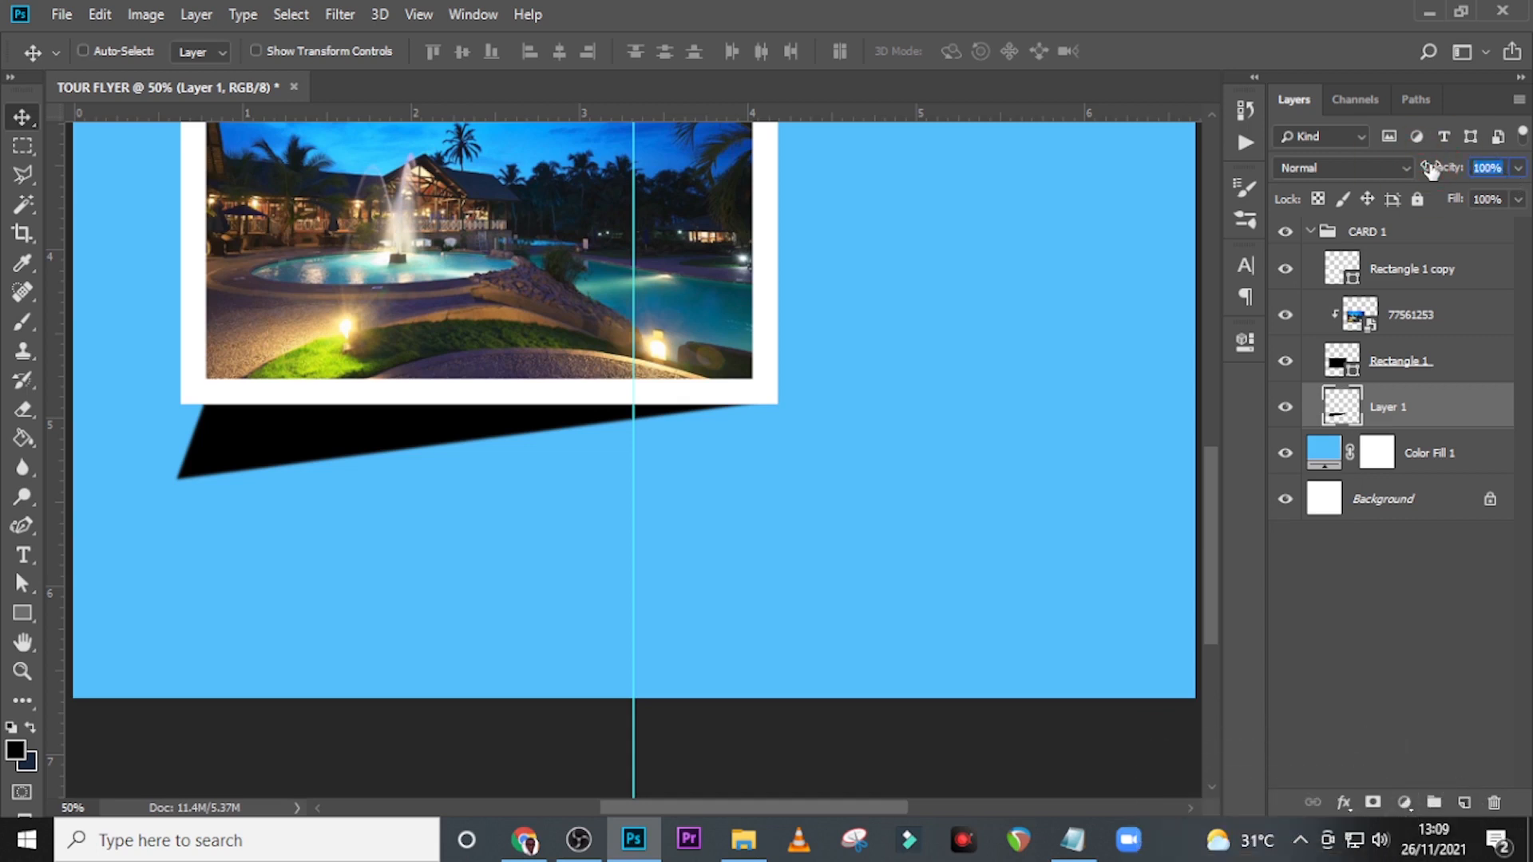
type("75")
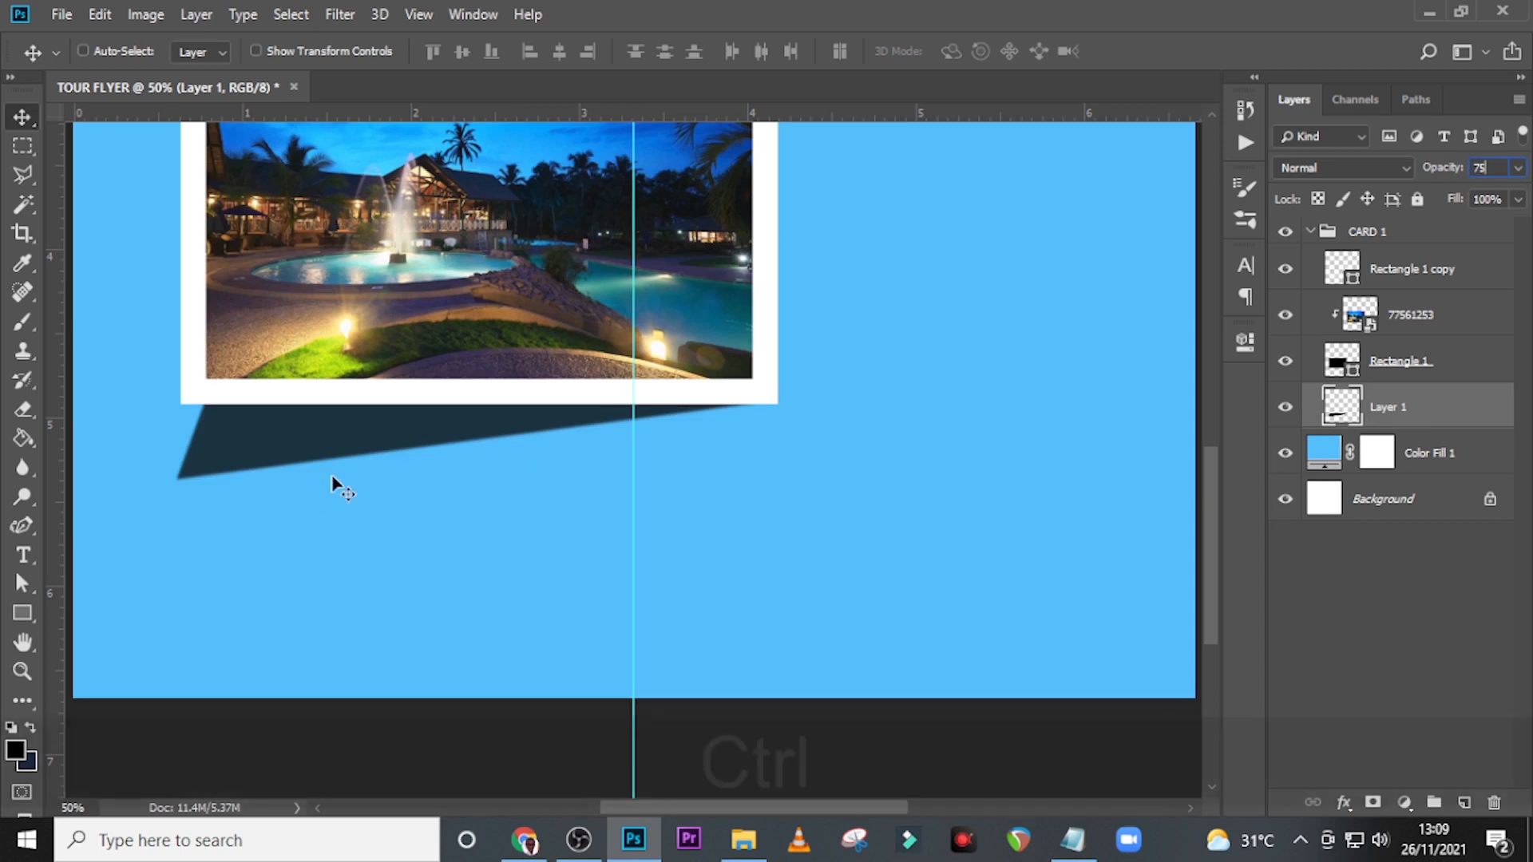
key("ctrl+b")
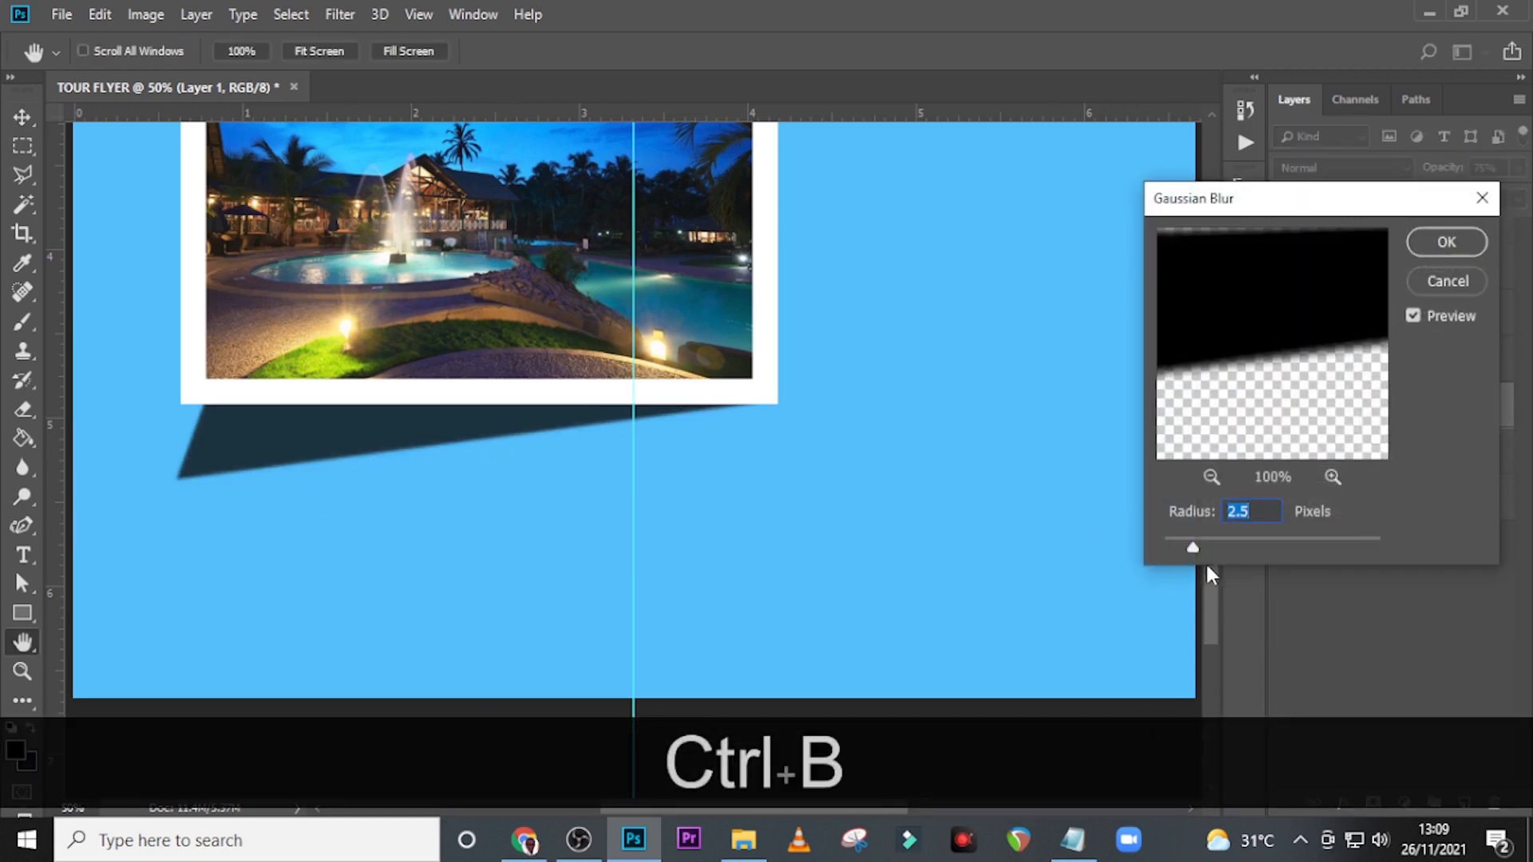
left_click_drag(1200, 549, 1263, 549)
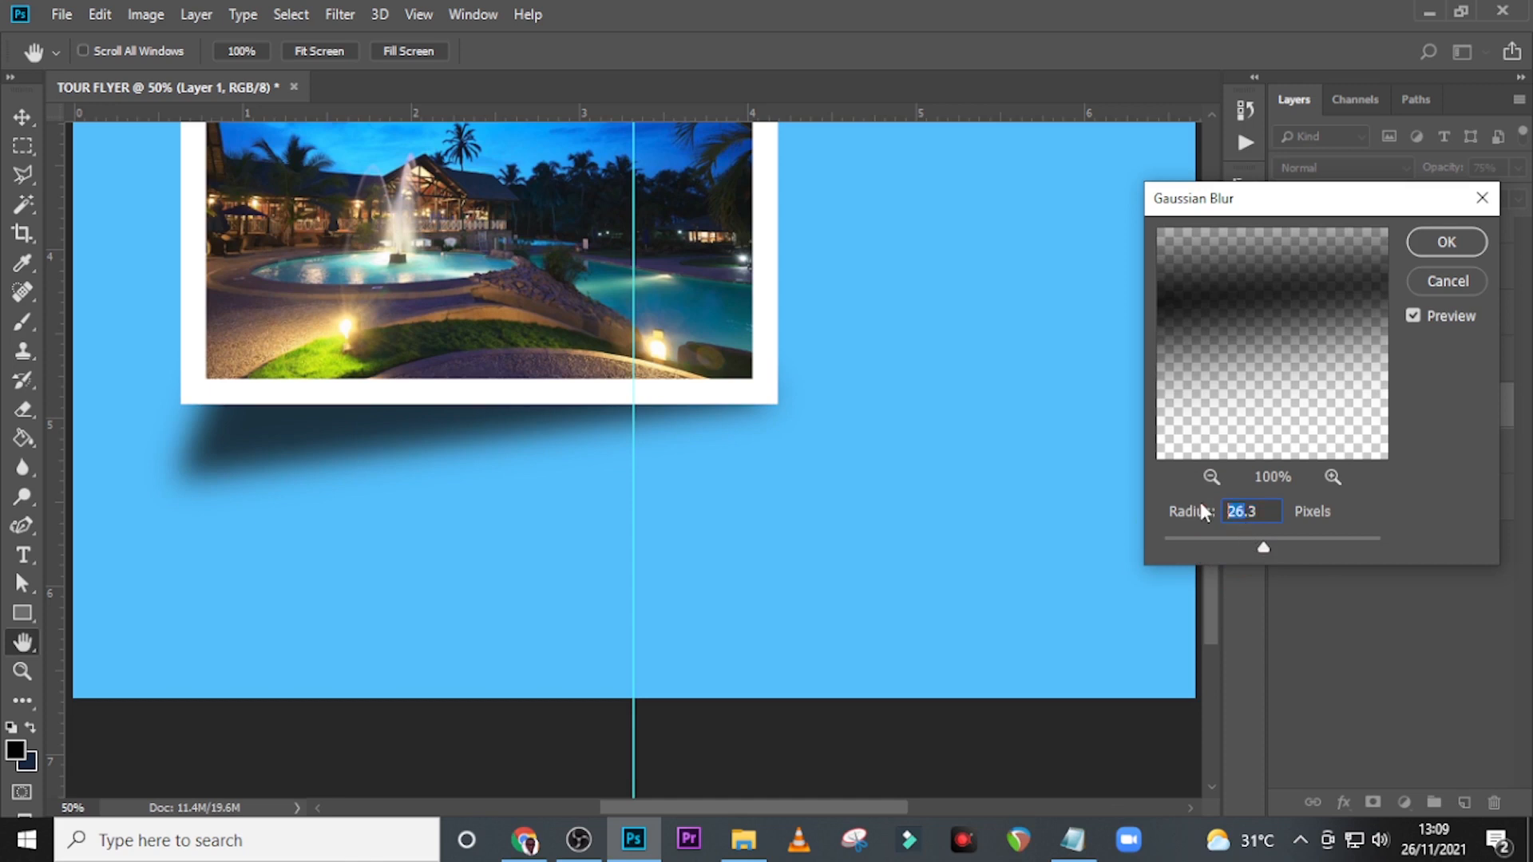
type("22")
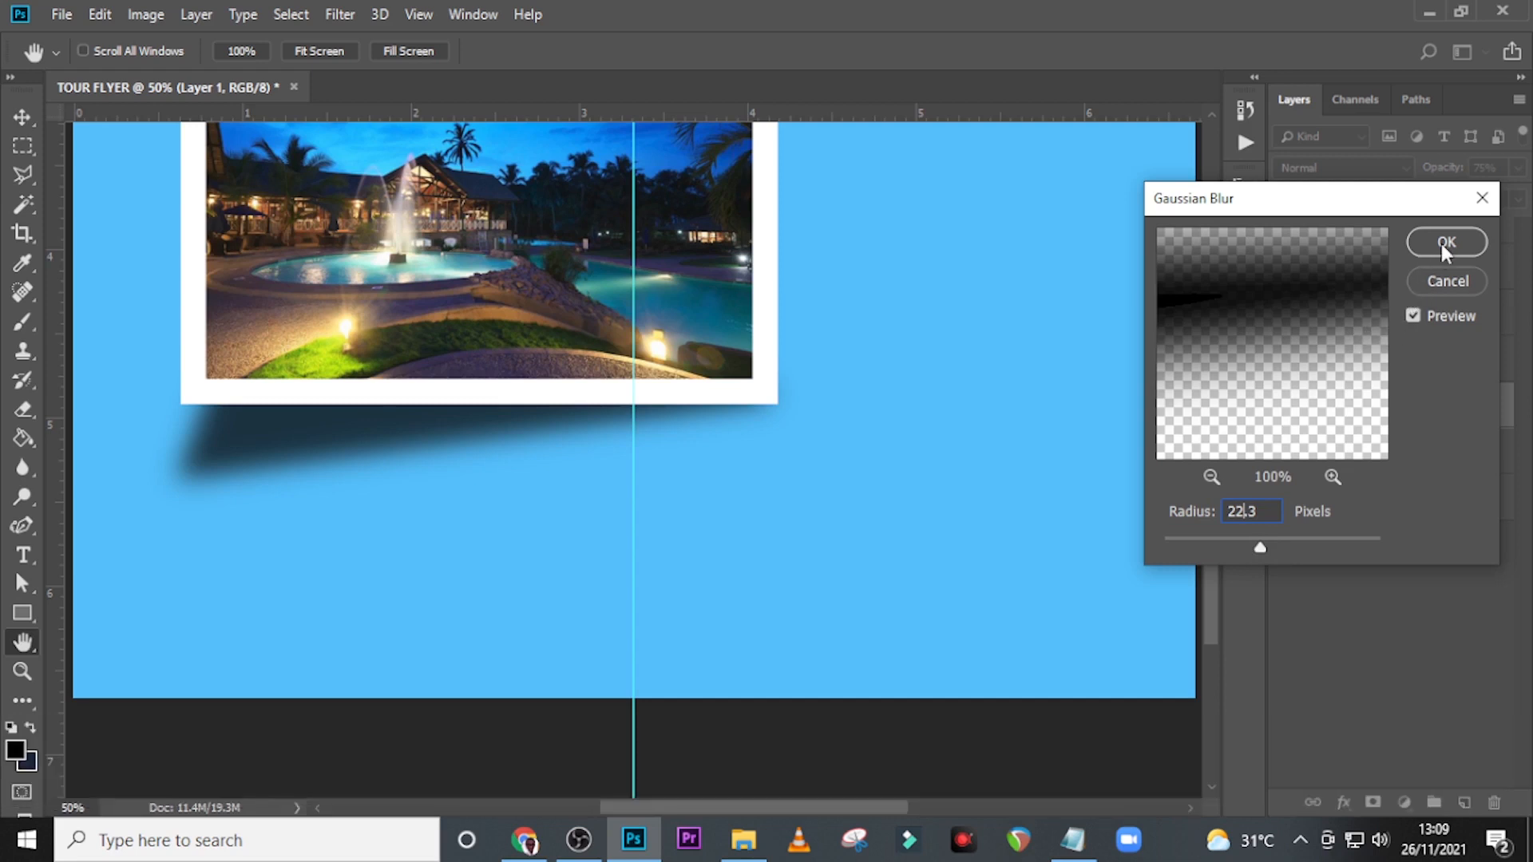
left_click(1442, 243)
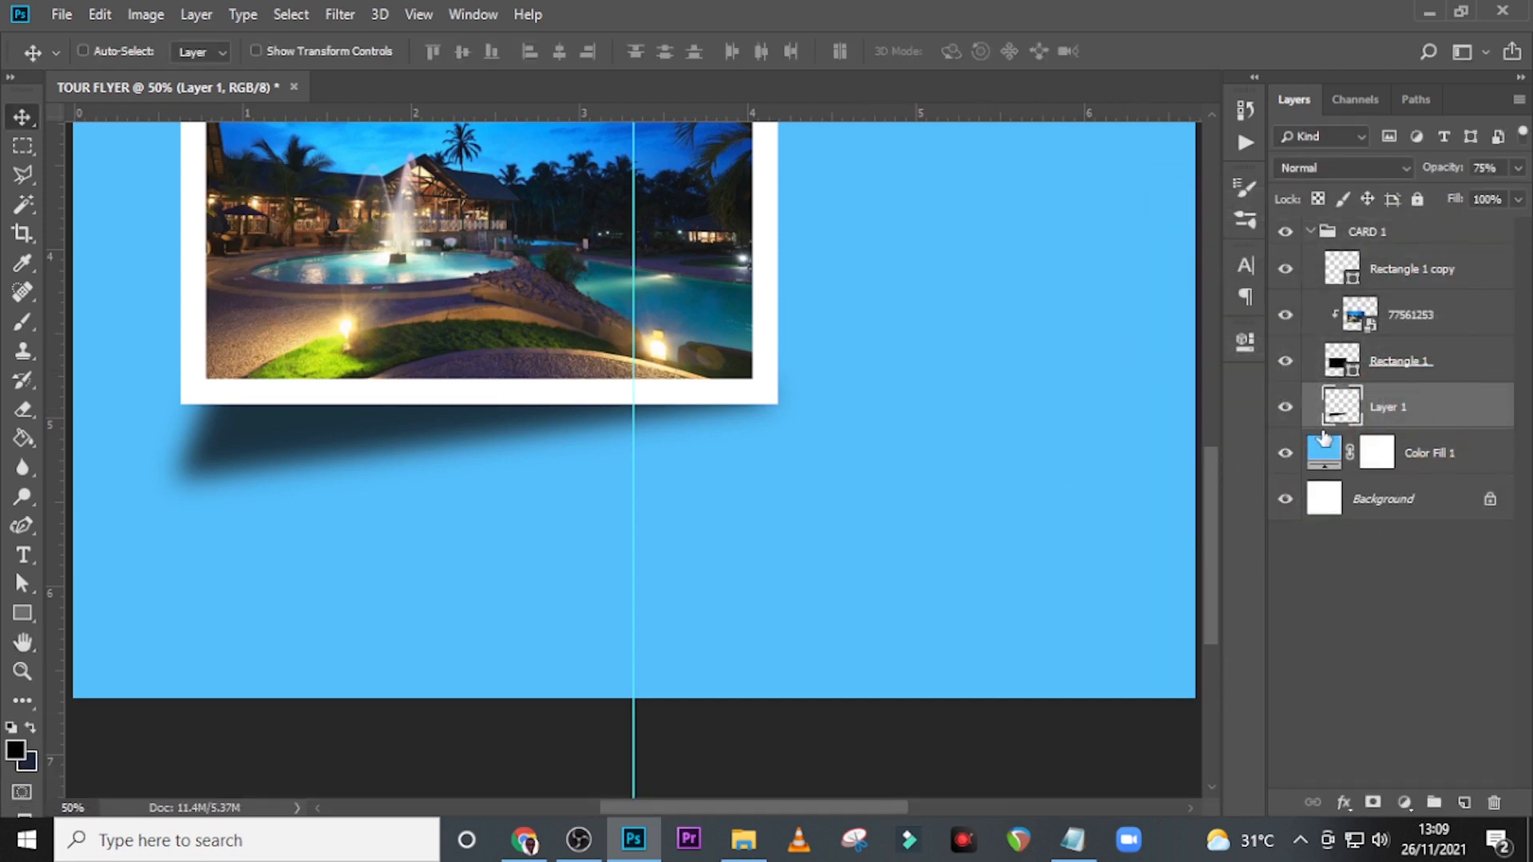
Warp the wedge shadow so its lower-left corner reaches further down and its bottom edge curves up toward the card.
key("ctrl+t")
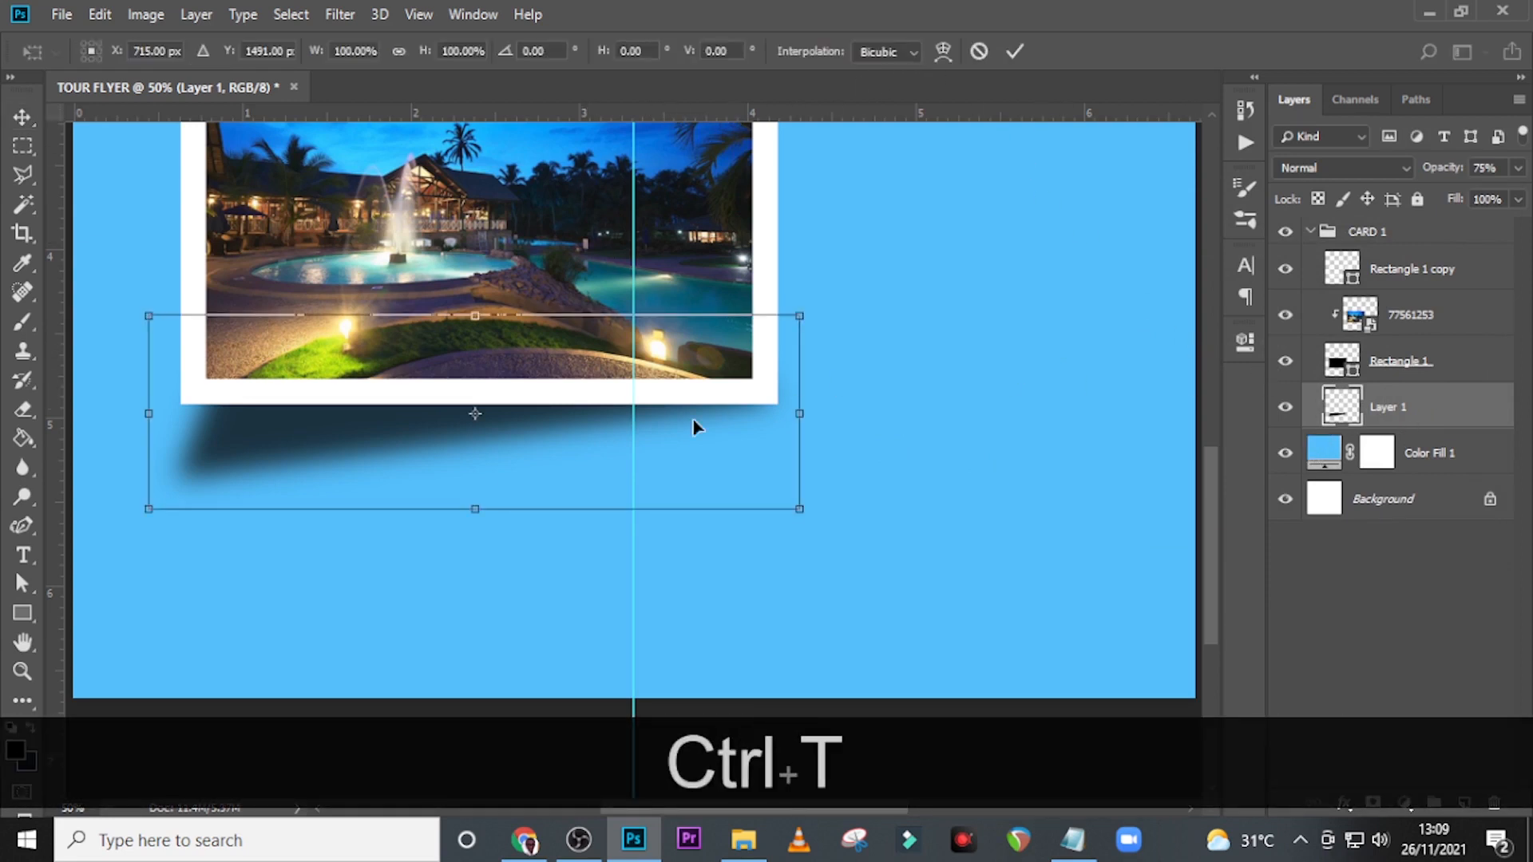
right_click(633, 435)
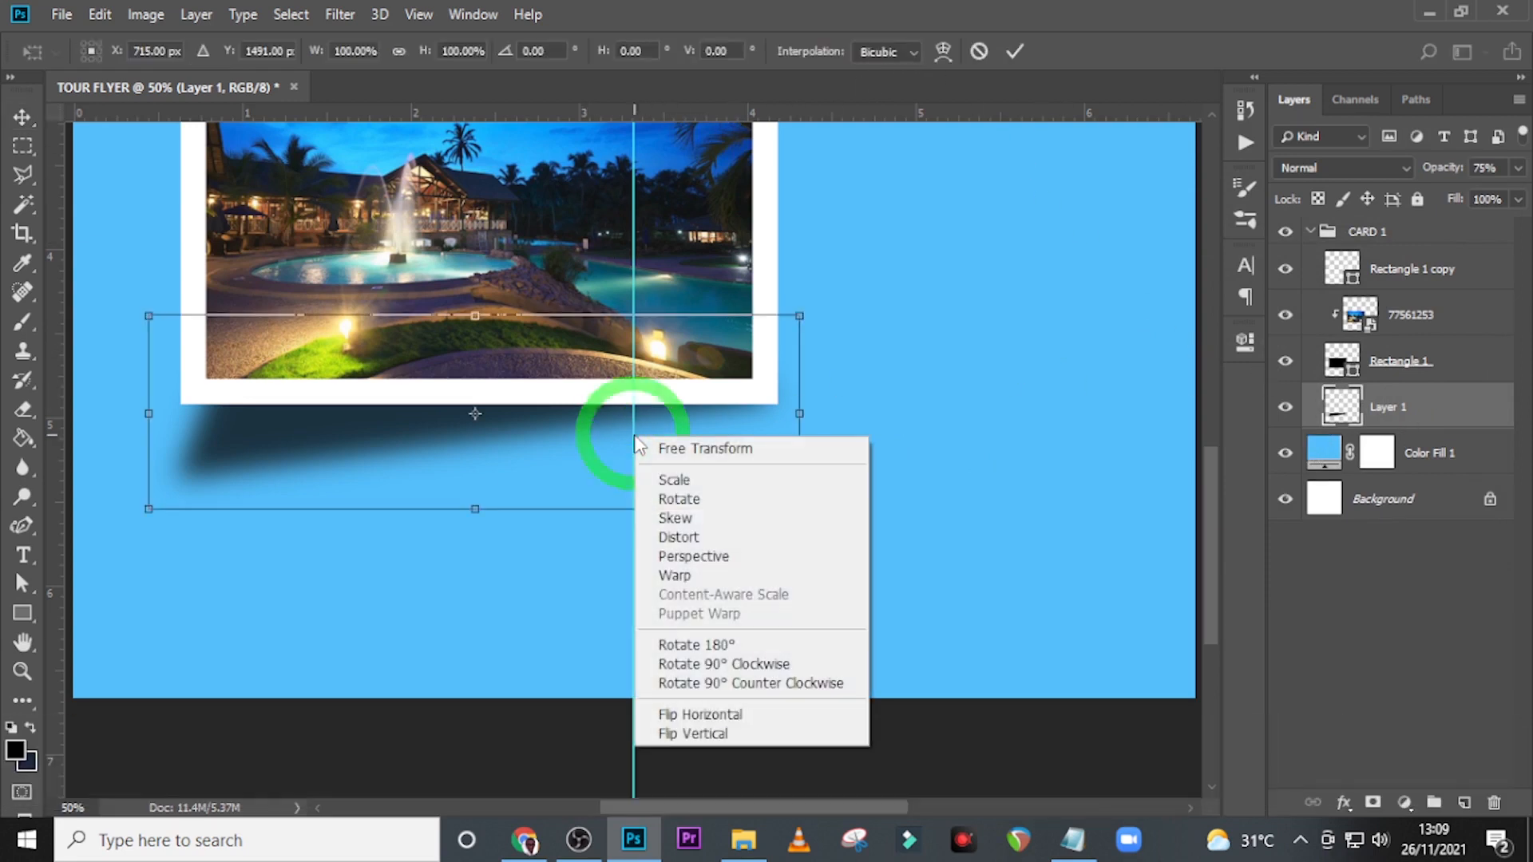
left_click(688, 576)
left_click_drag(209, 472, 222, 492)
left_click_drag(448, 500, 456, 475)
left_click_drag(214, 416, 205, 415)
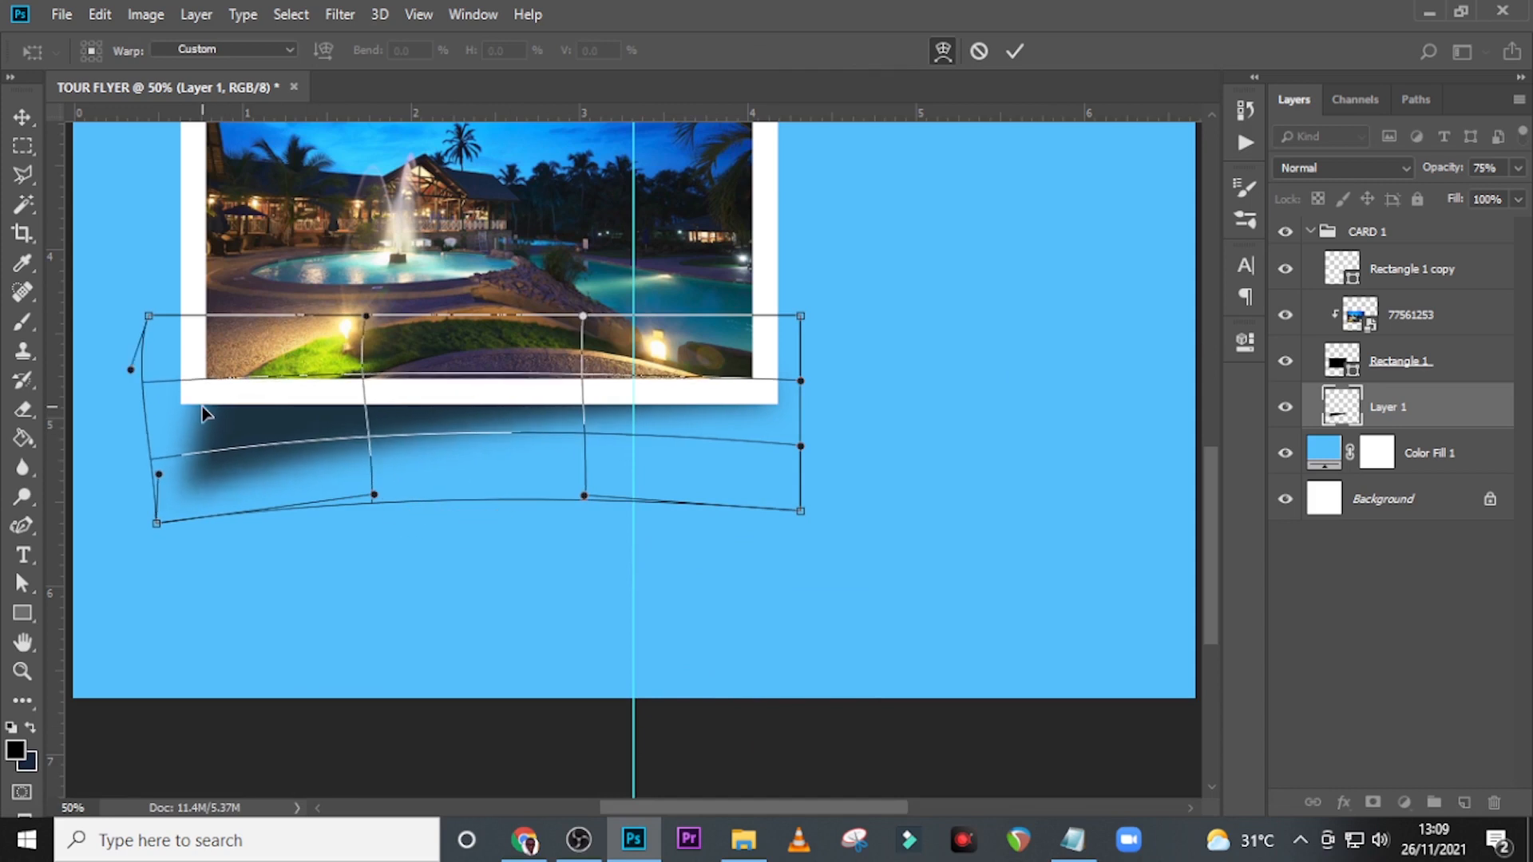
left_click(199, 404)
left_click_drag(264, 474, 266, 483)
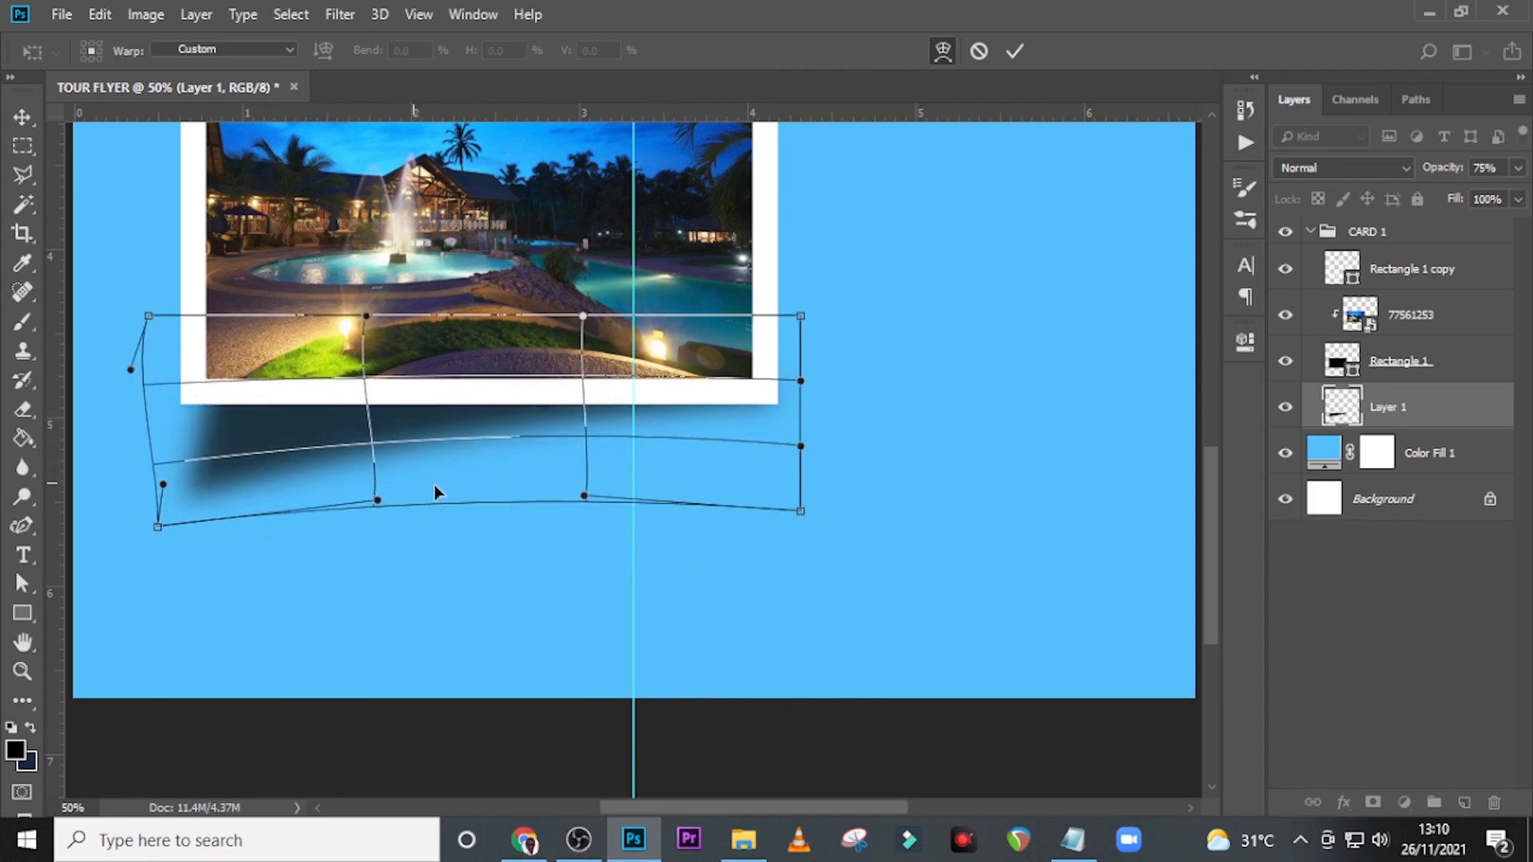
left_click_drag(495, 488, 500, 484)
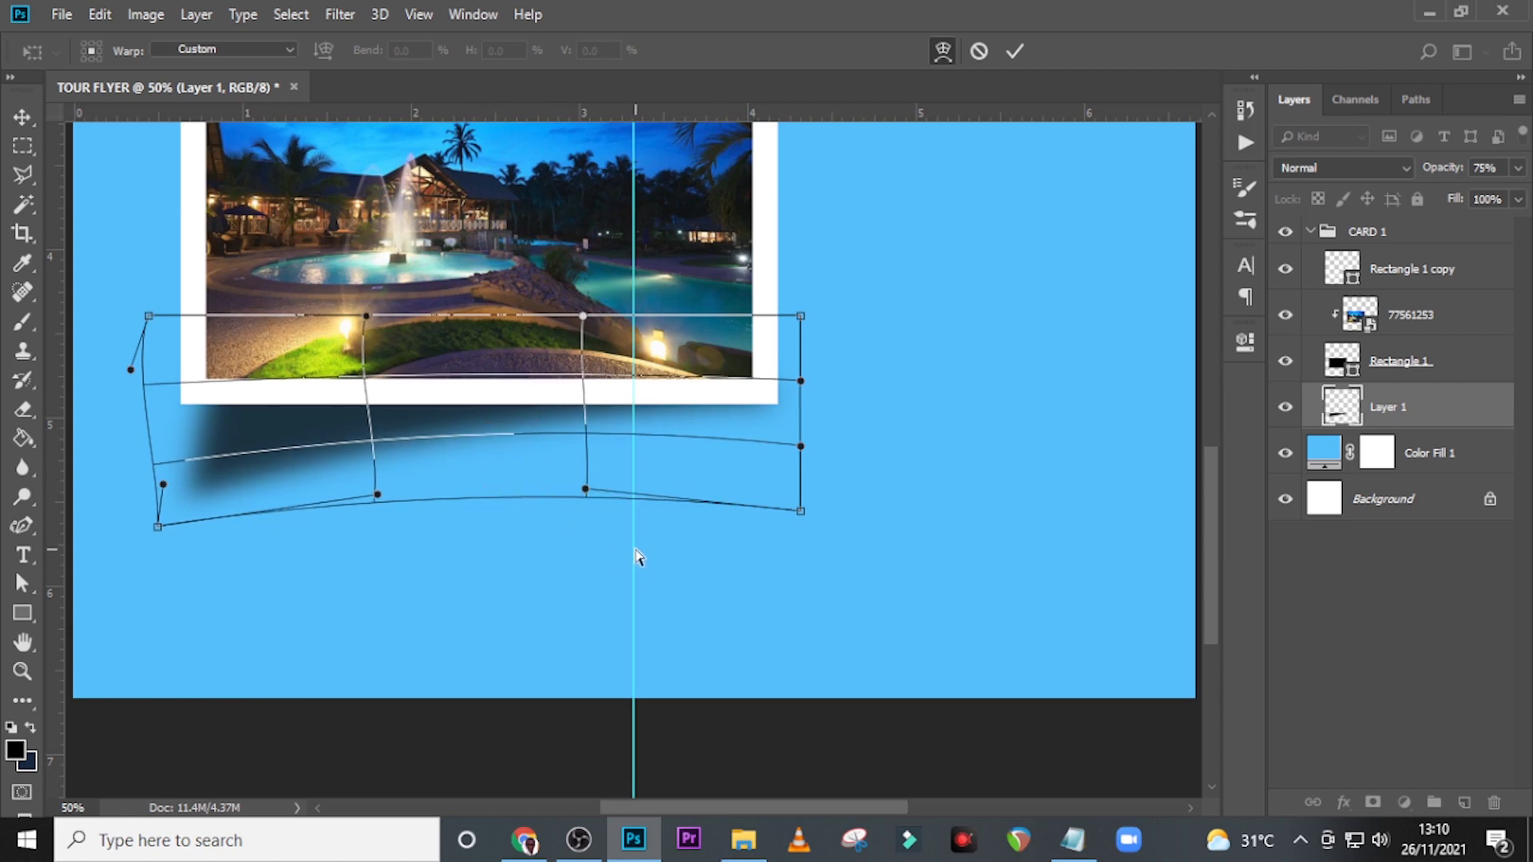
key("Return")
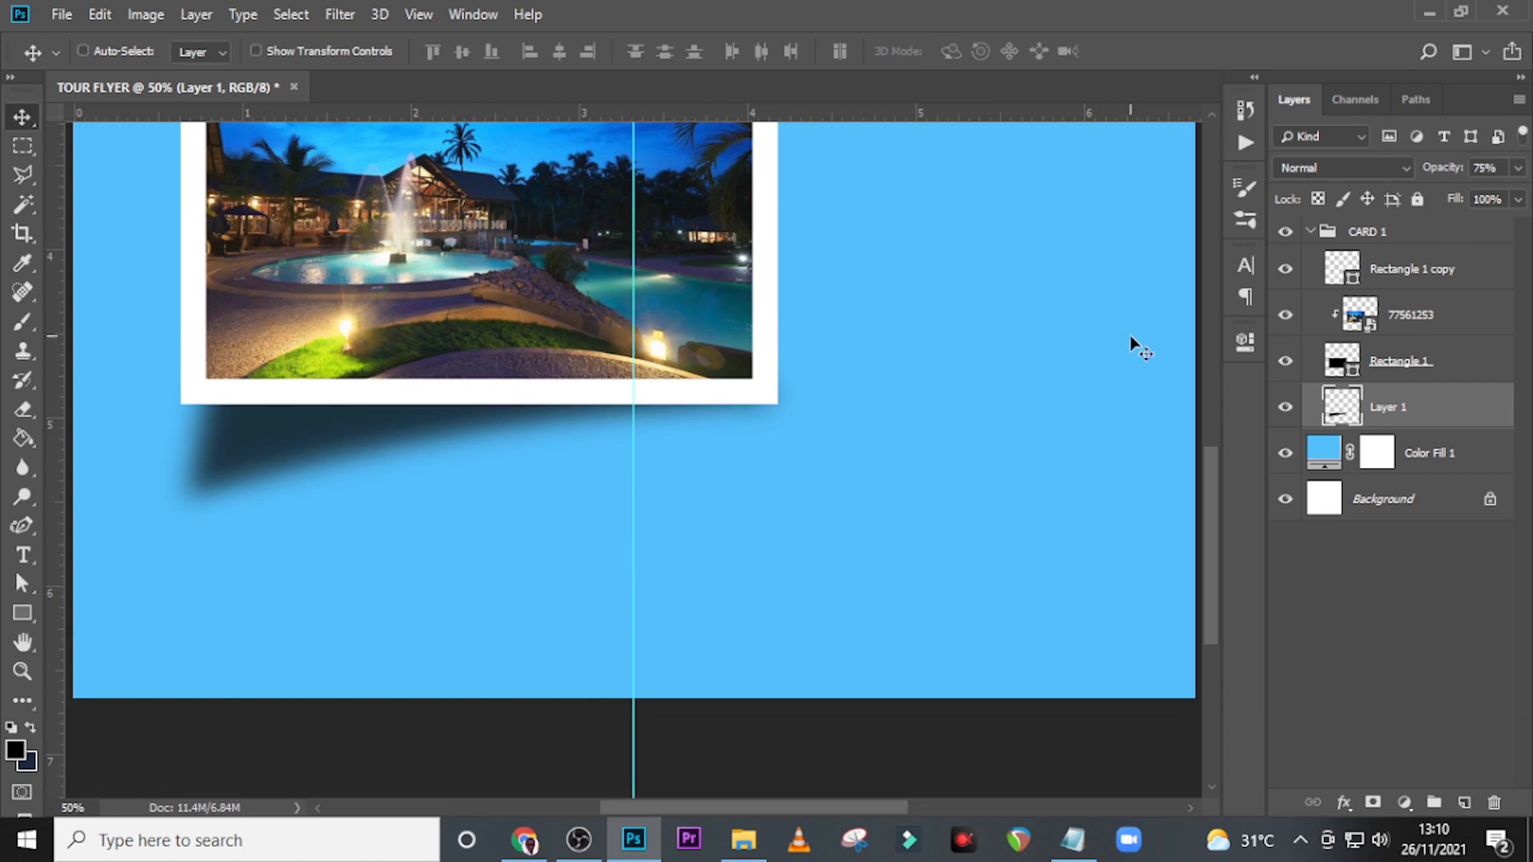
Add a mask to the wedge shadow layer and fade its lower-left end with a soft 600 px black brush at 23% opacity.
left_click(1371, 805)
key("b")
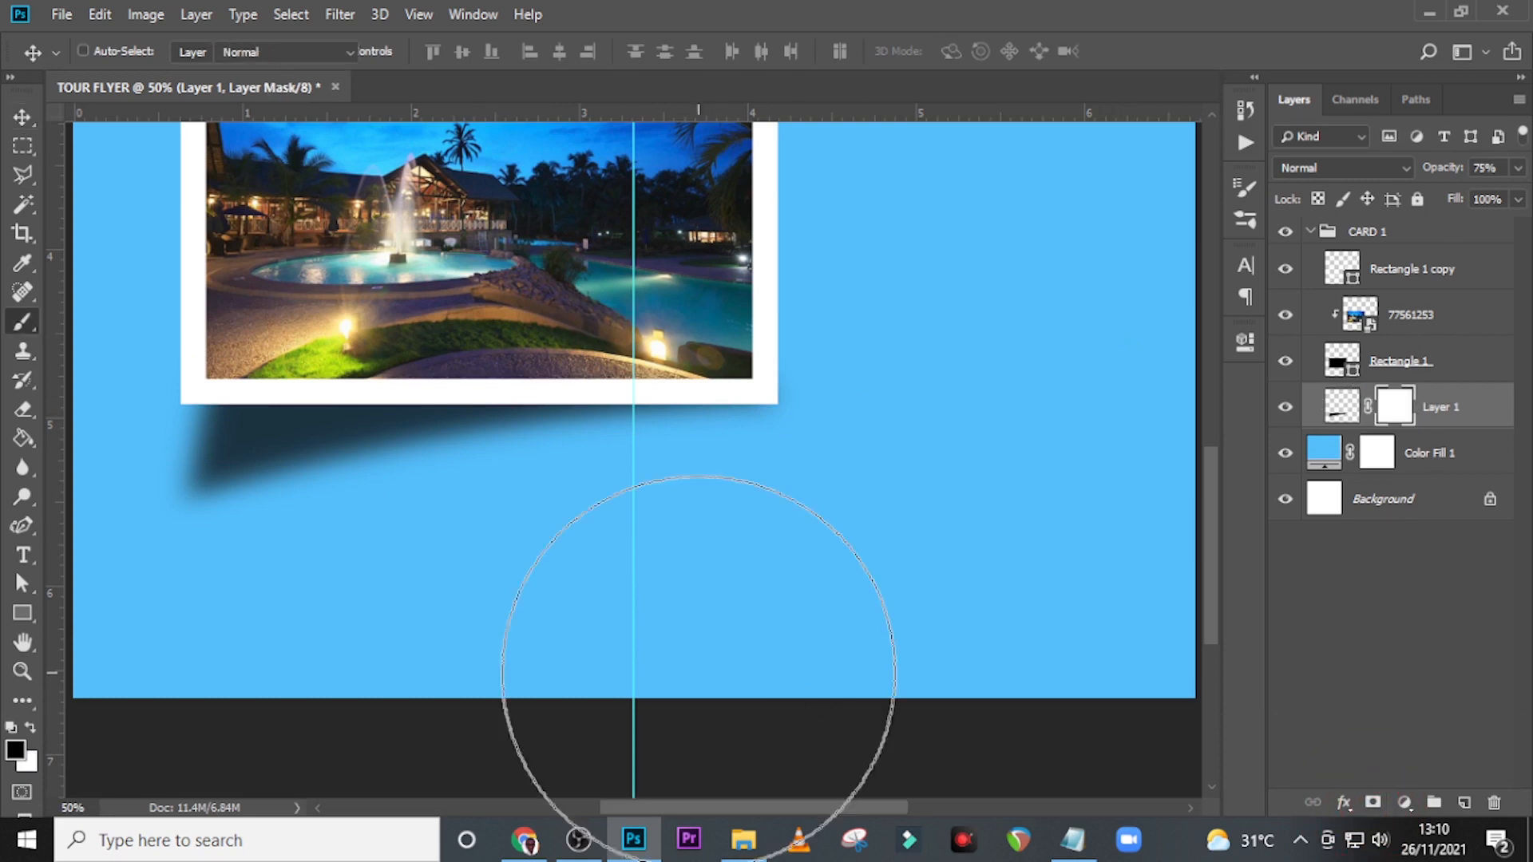
key("bracketleft")
key("bracketleft")
key("bracketleft")
key("bracketleft")
key("bracketleft")
key("bracketleft")
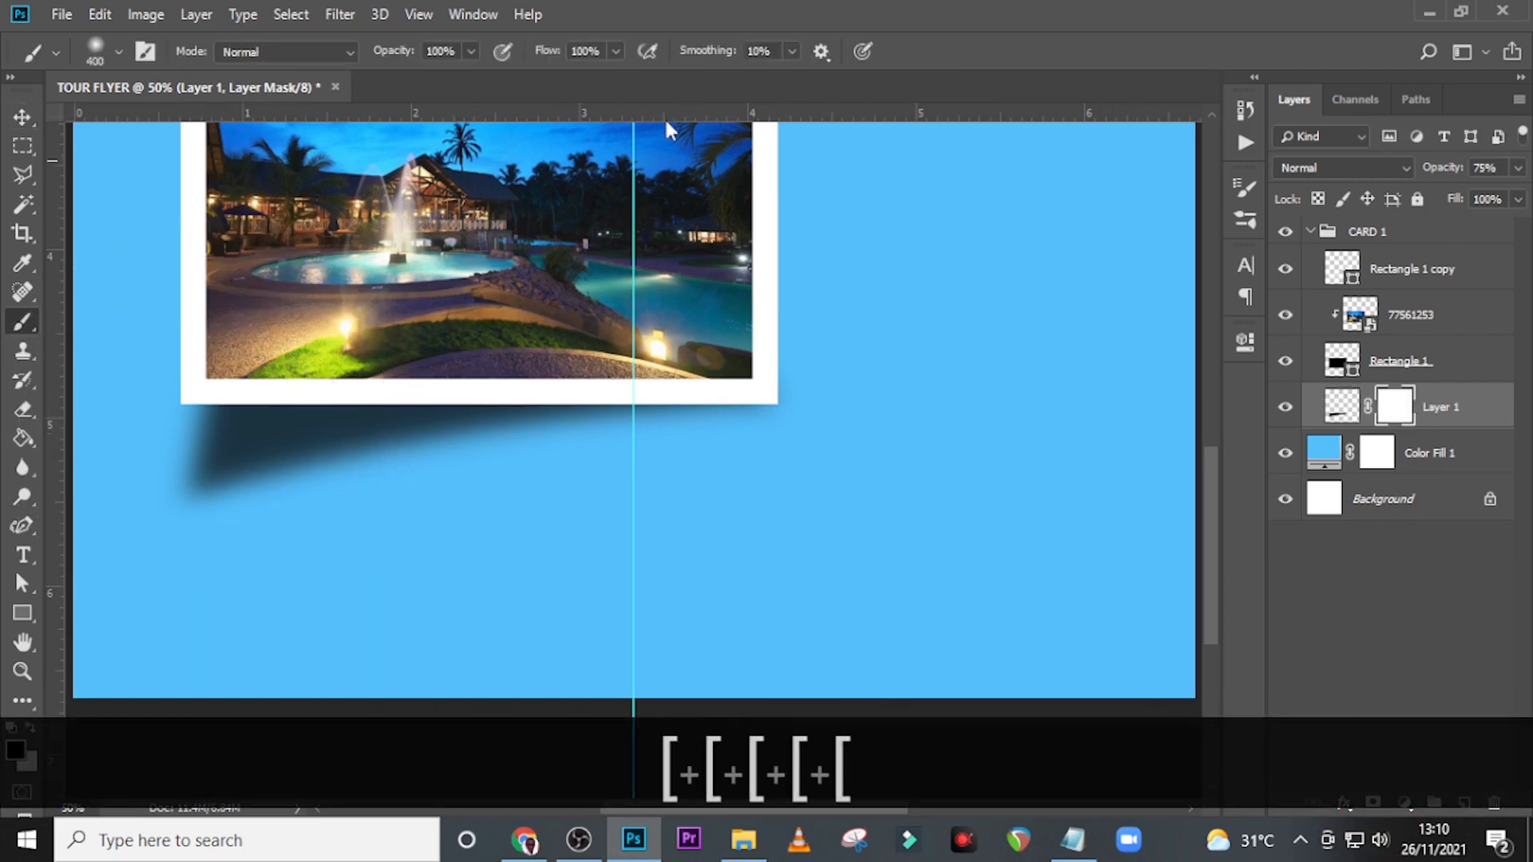
left_click(470, 51)
left_click_drag(399, 78, 388, 77)
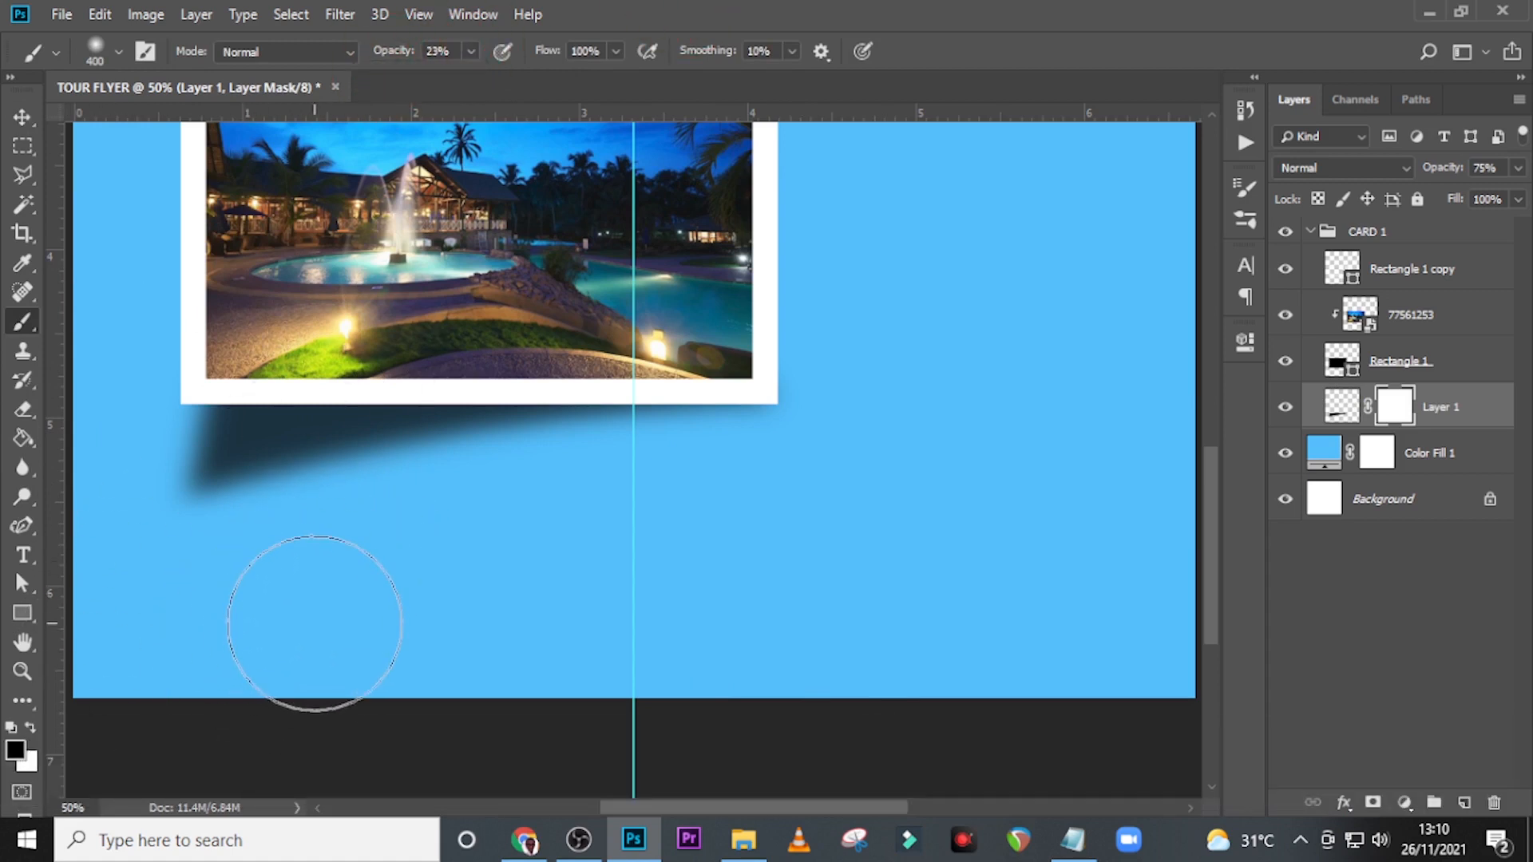
key("bracketright")
key("bracketright")
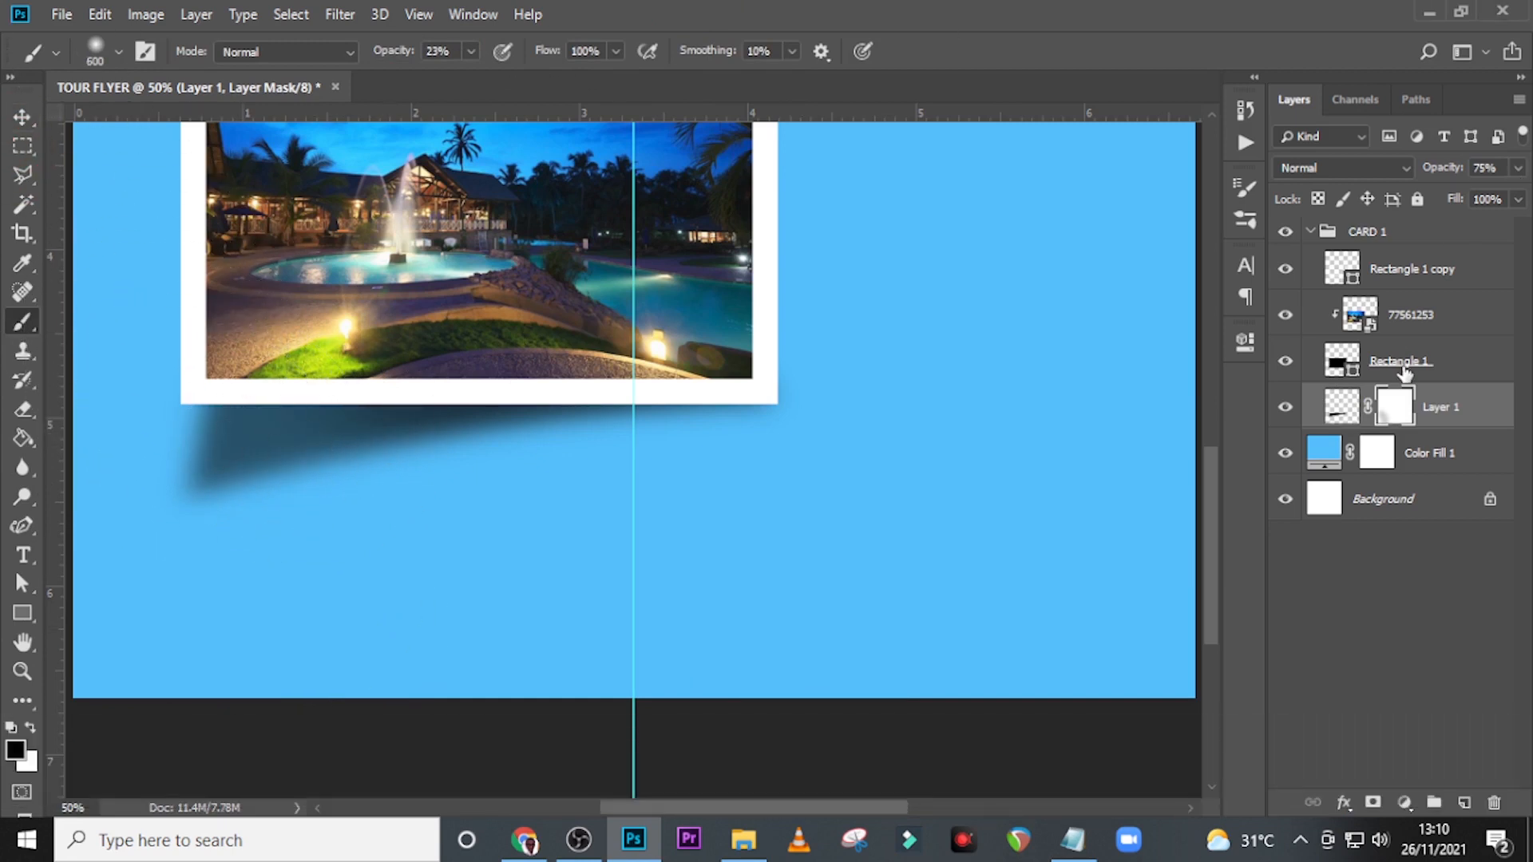
Check the Rectangle 1 card base by toggling its visibility and duplicate that layer.
left_click(1400, 360)
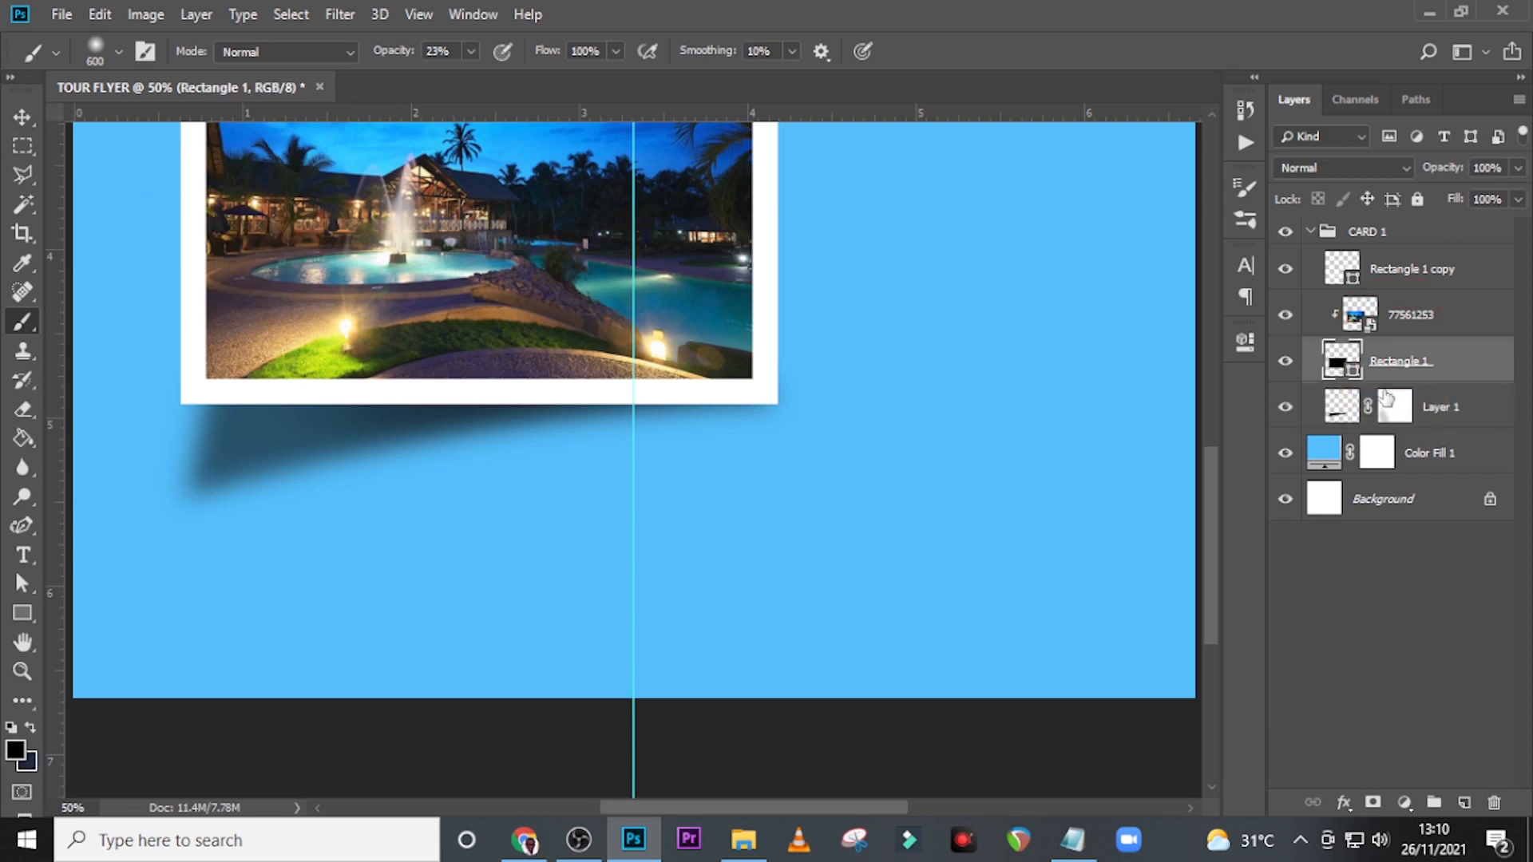
left_click(1289, 364)
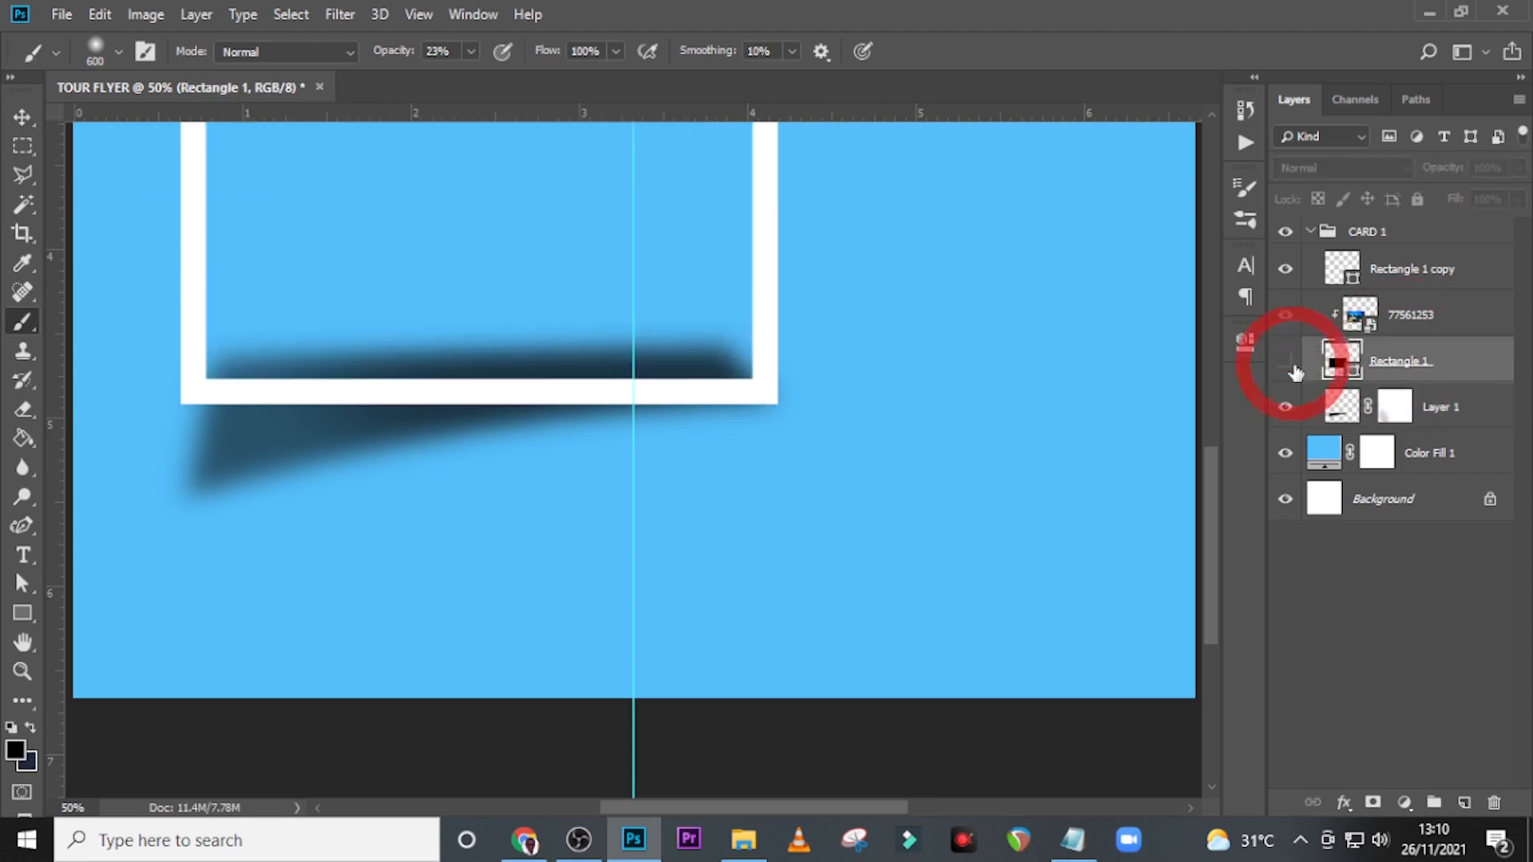
left_click(1289, 364)
key("ctrl+j")
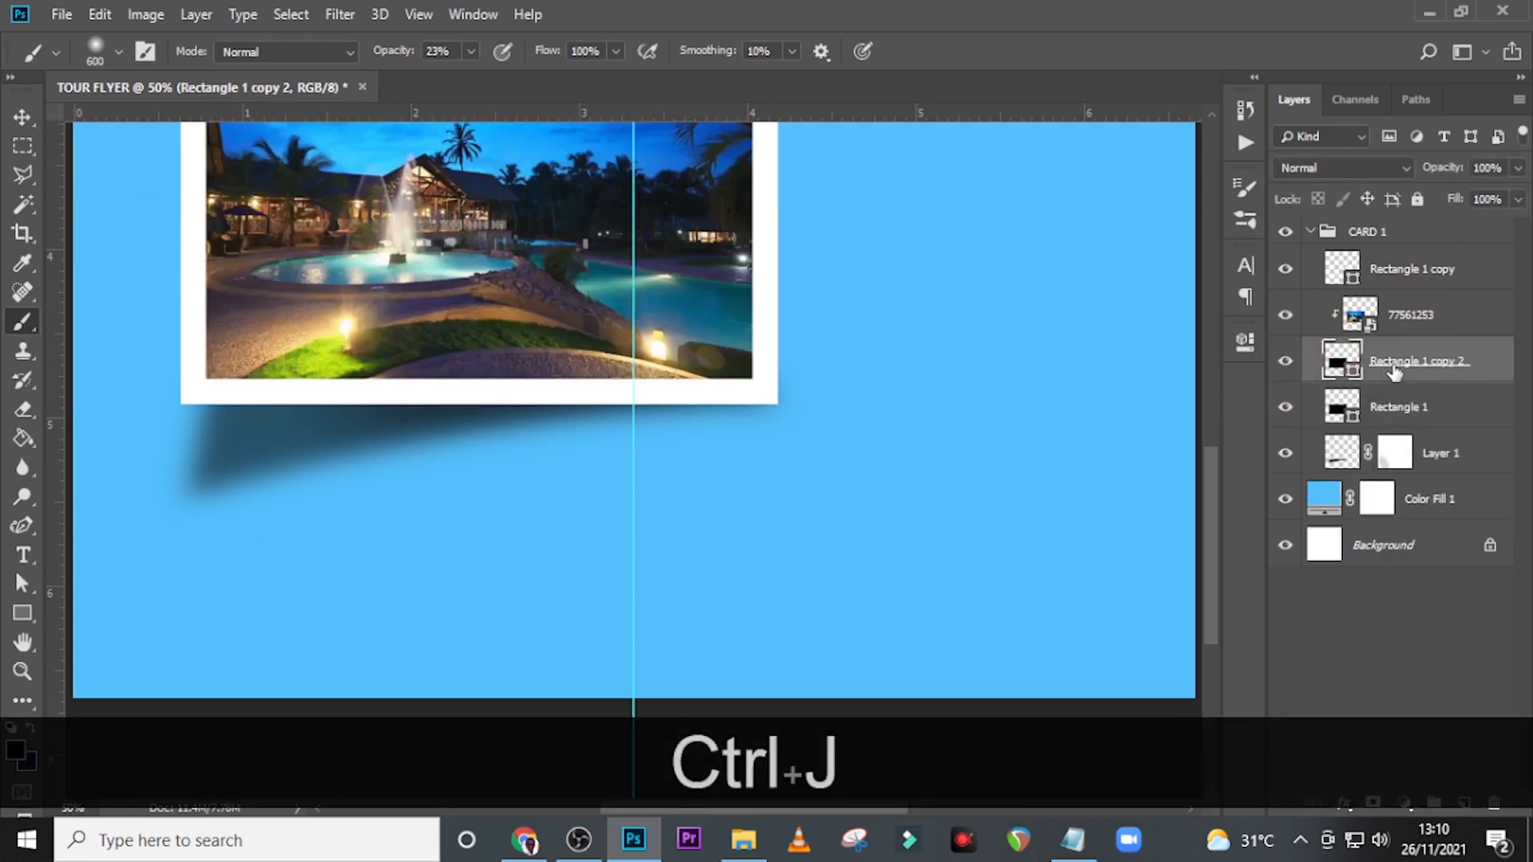
Nudge the original Rectangle 1 down and rotate it slightly counter-clockwise about its bottom-right corner so it peeks out below the card.
left_click(1393, 409)
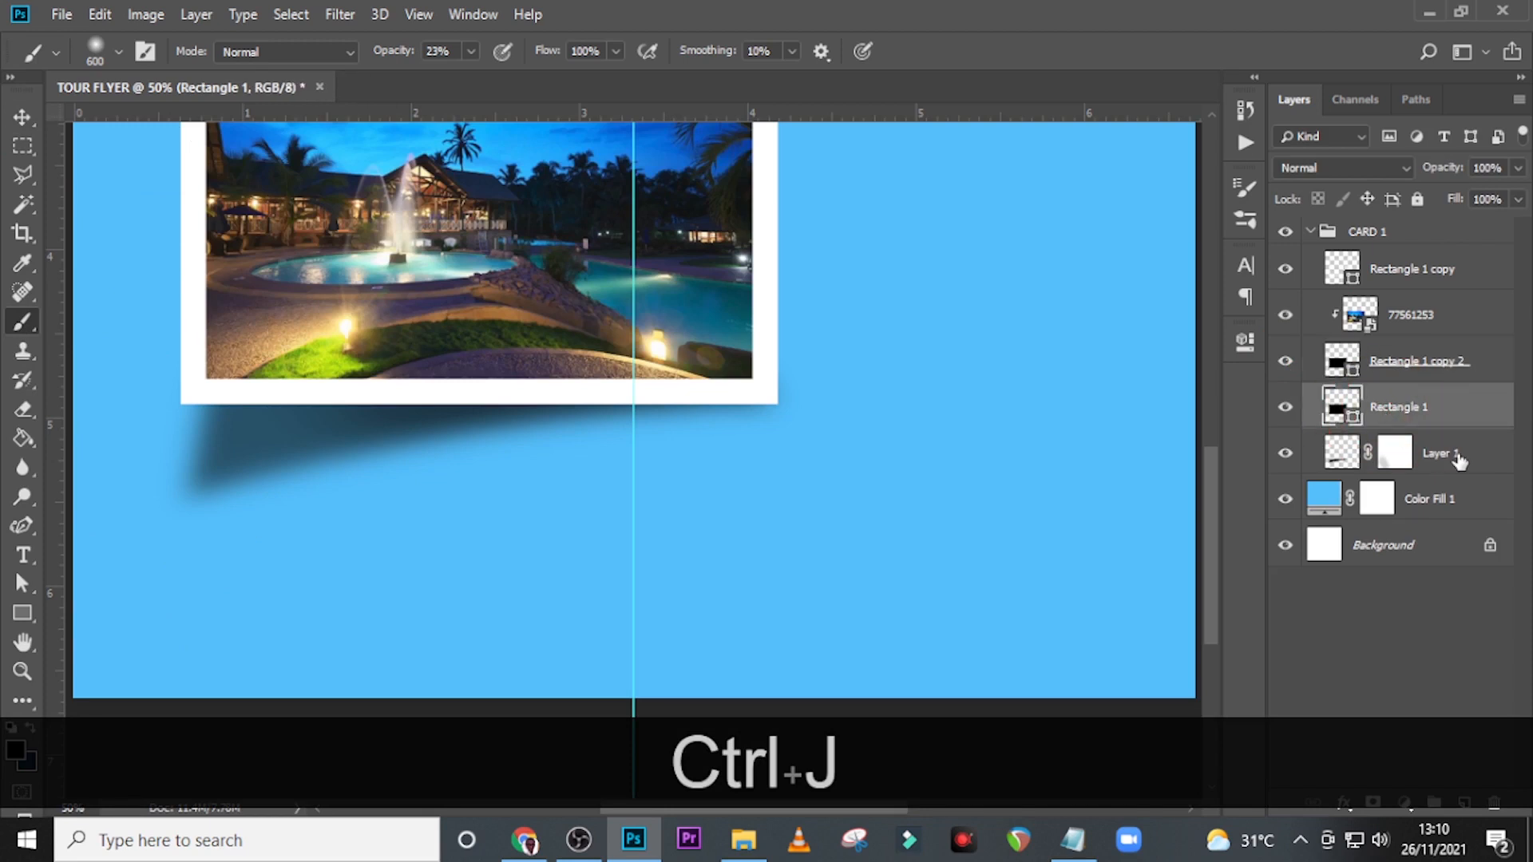
key("v")
key("Down")
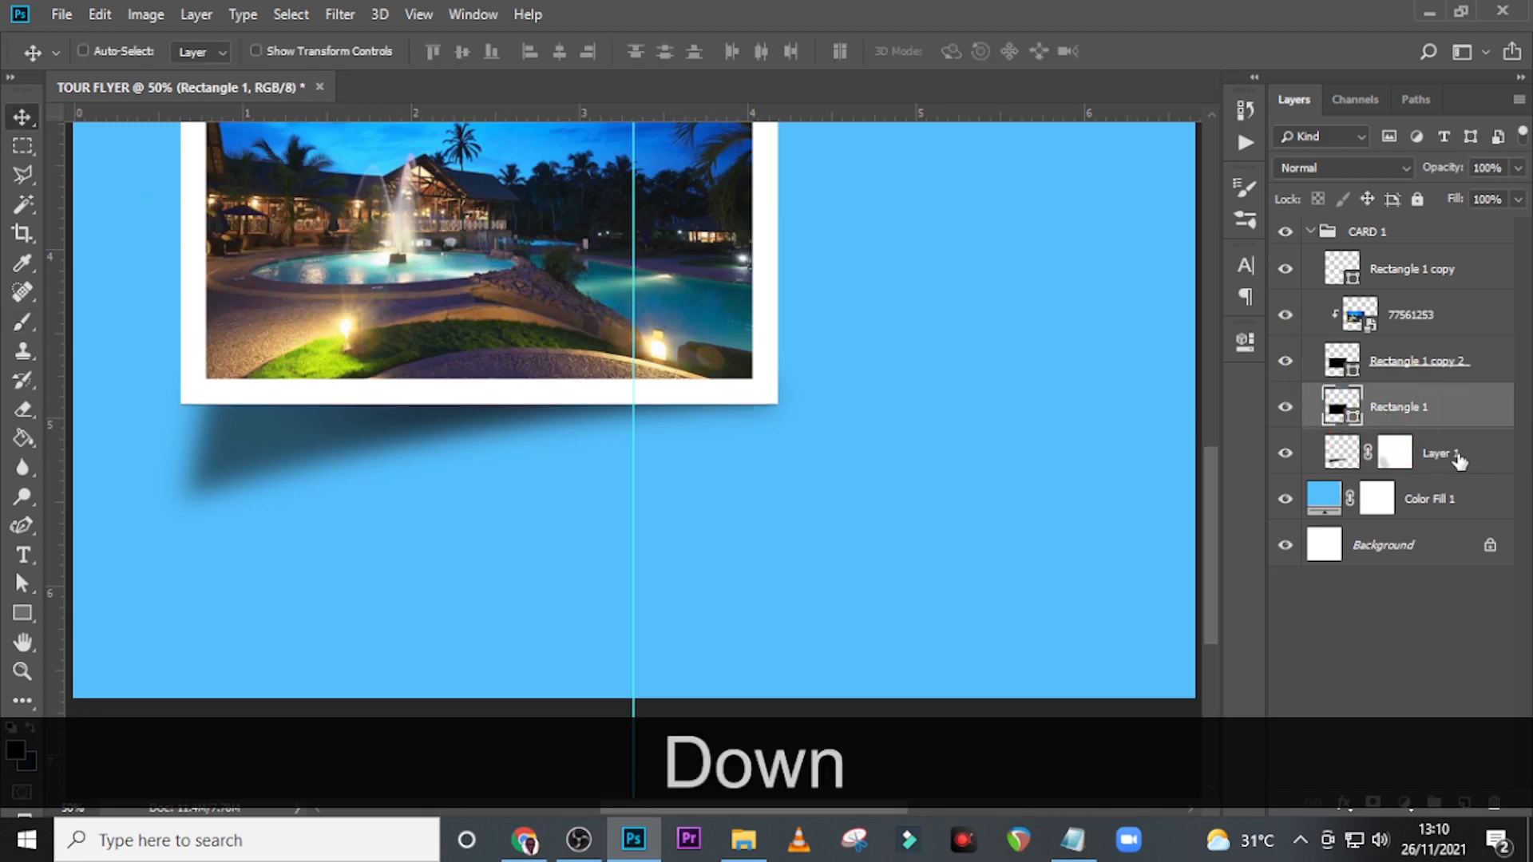
key("ctrl+equal")
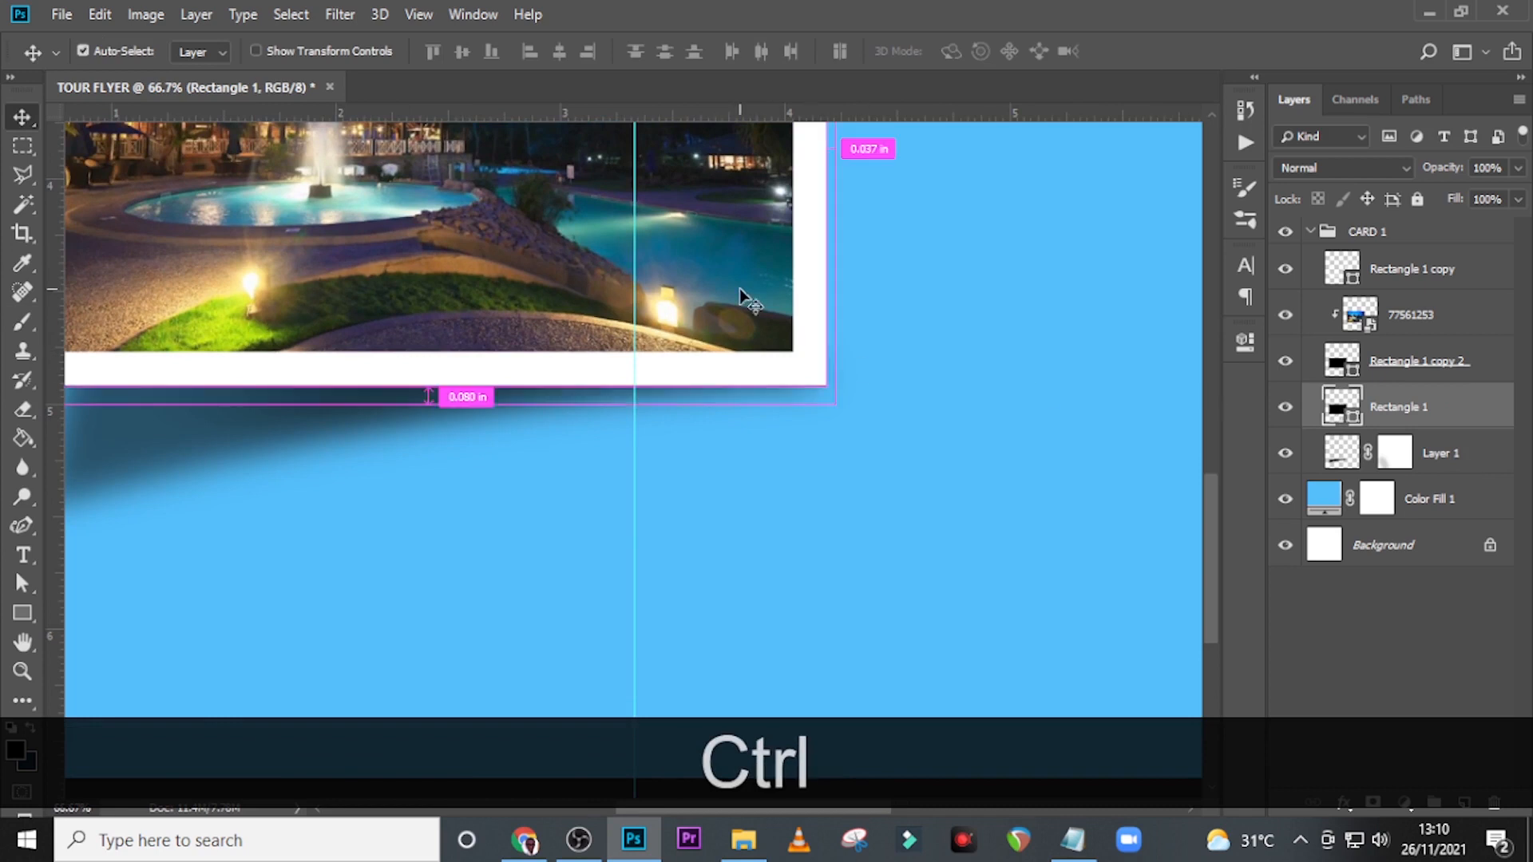
key("ctrl+minus")
key("ctrl+t")
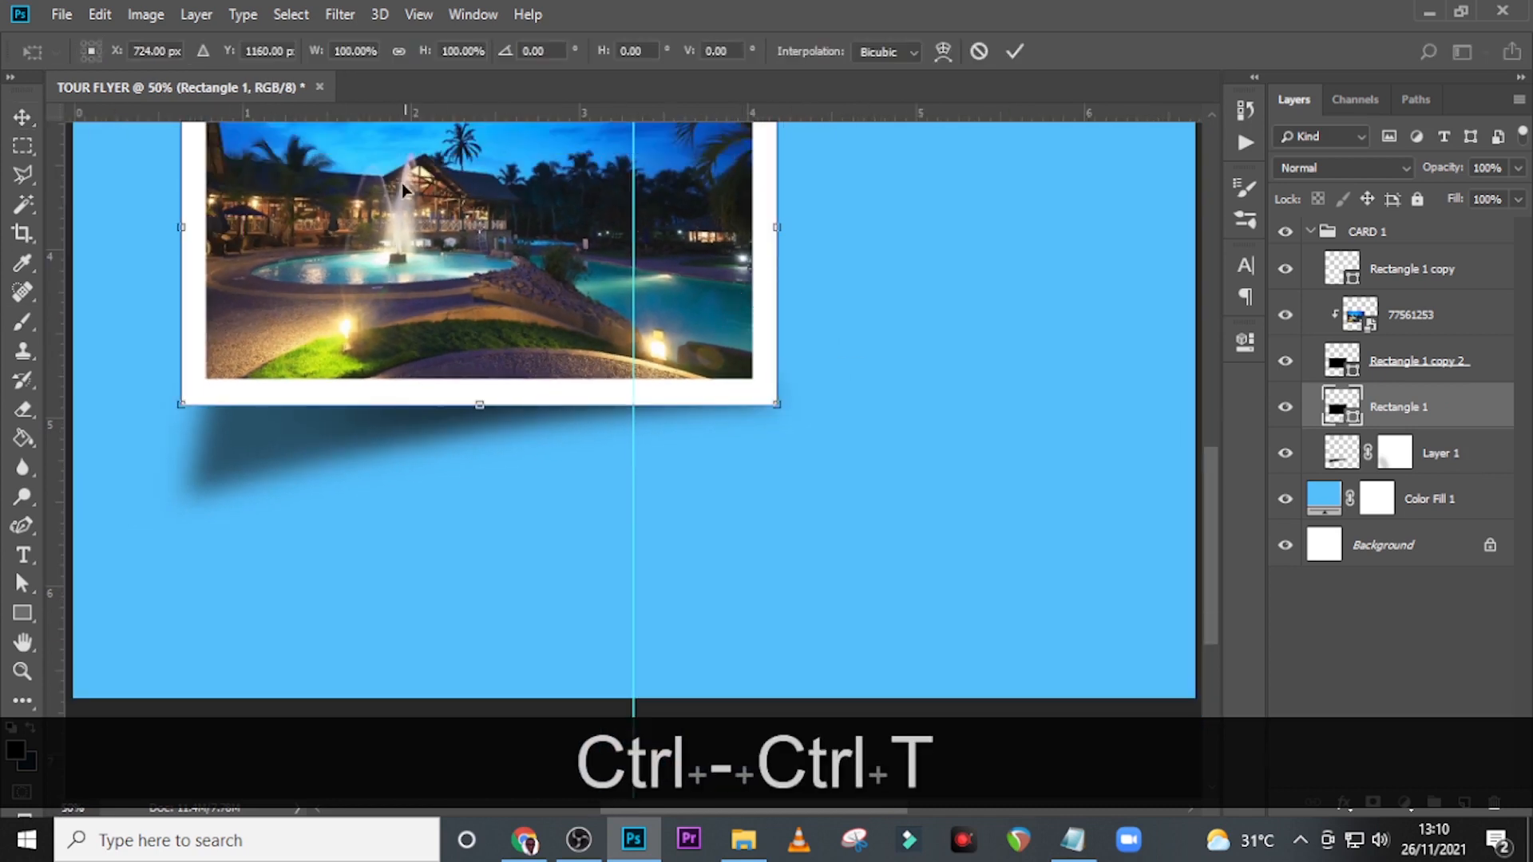
scroll(401, 184, "up", 1)
scroll(477, 285, "up", 1)
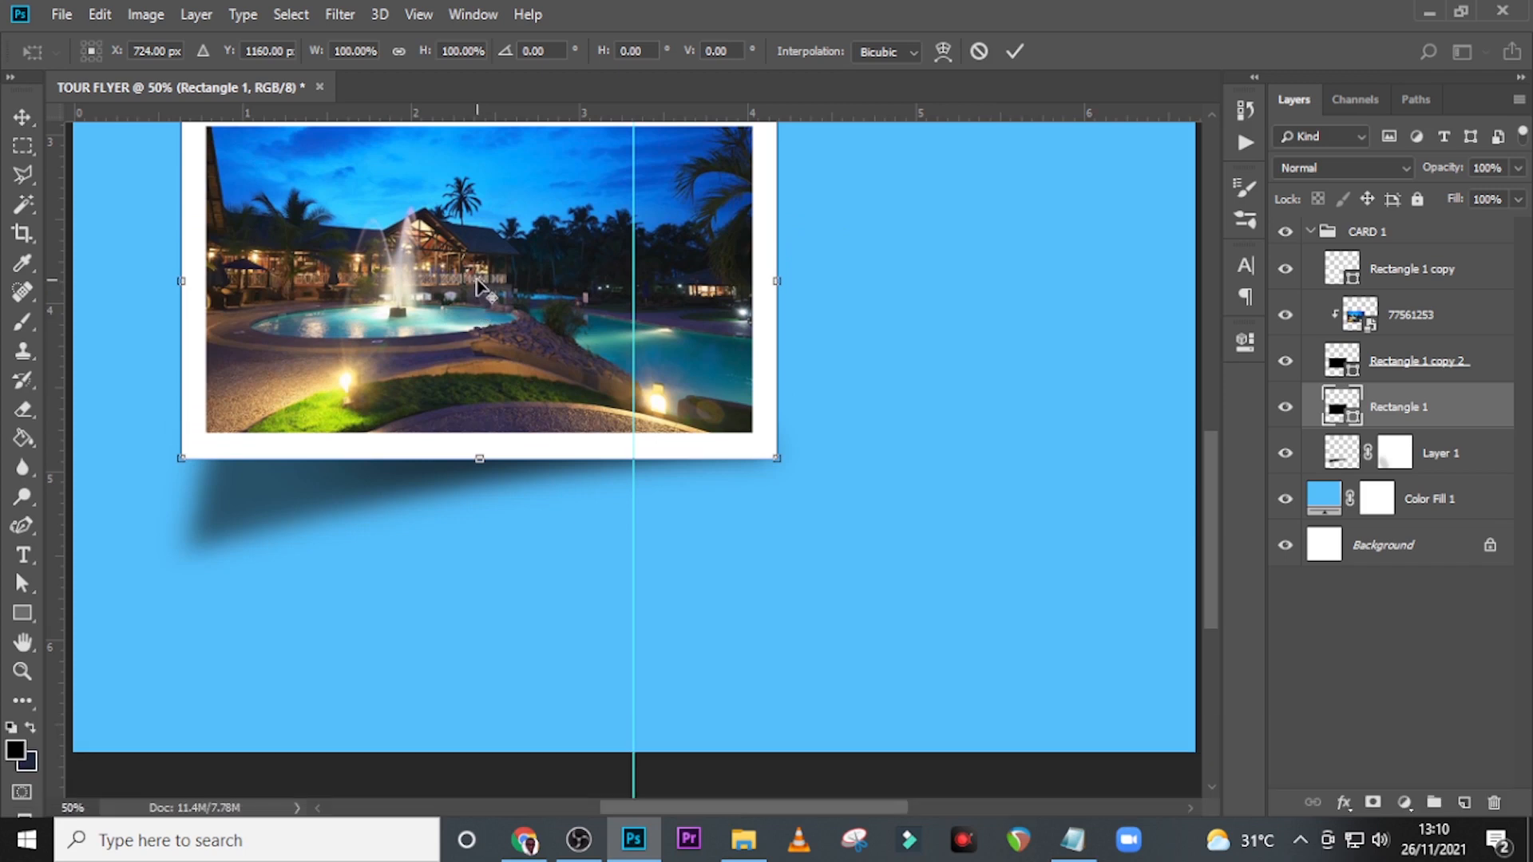
left_click_drag(481, 285, 772, 465)
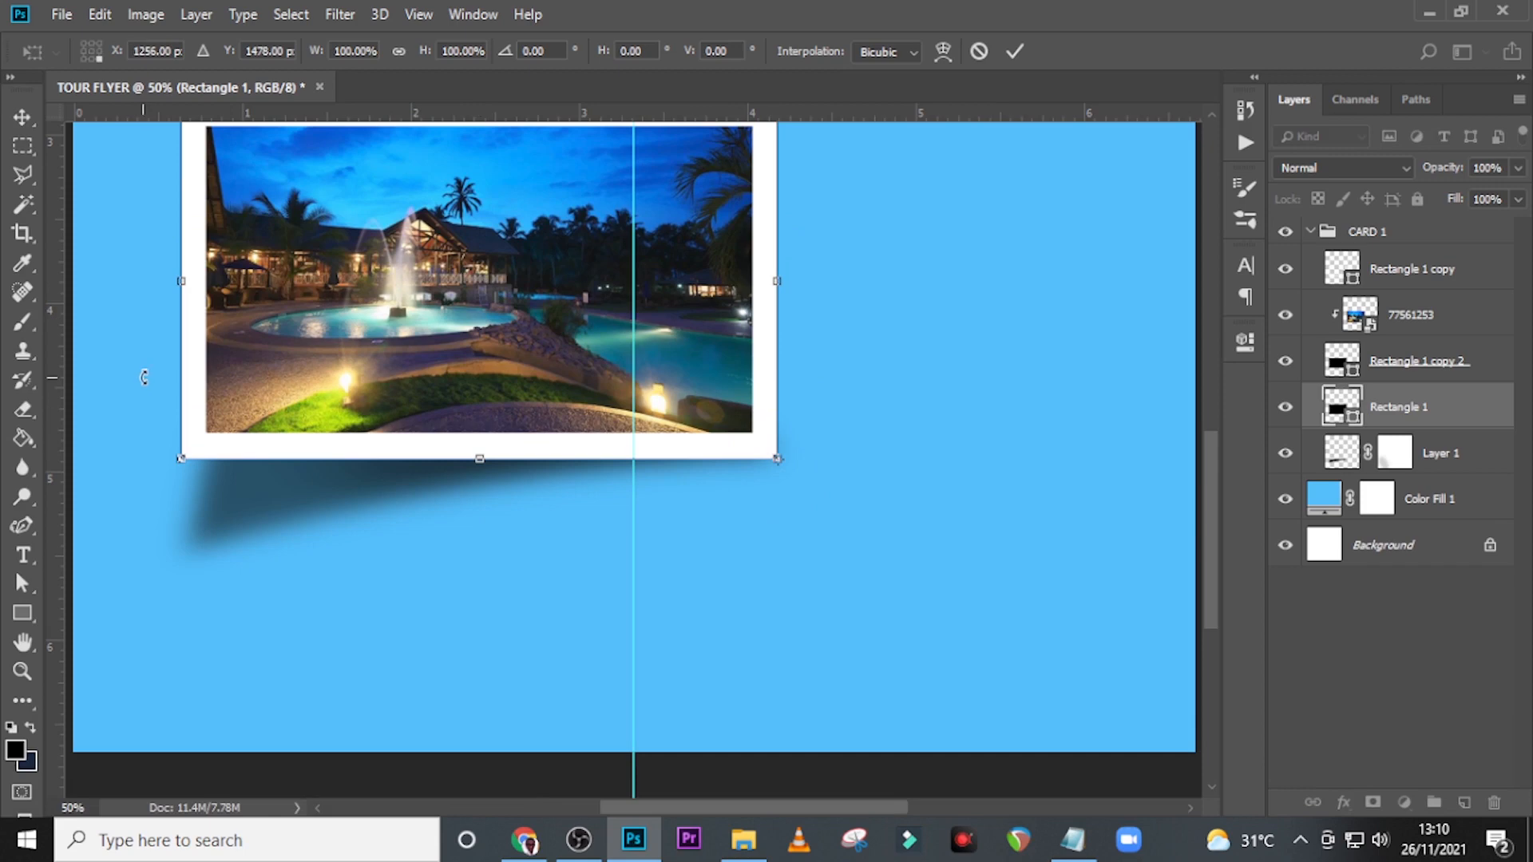
left_click_drag(144, 377, 145, 384)
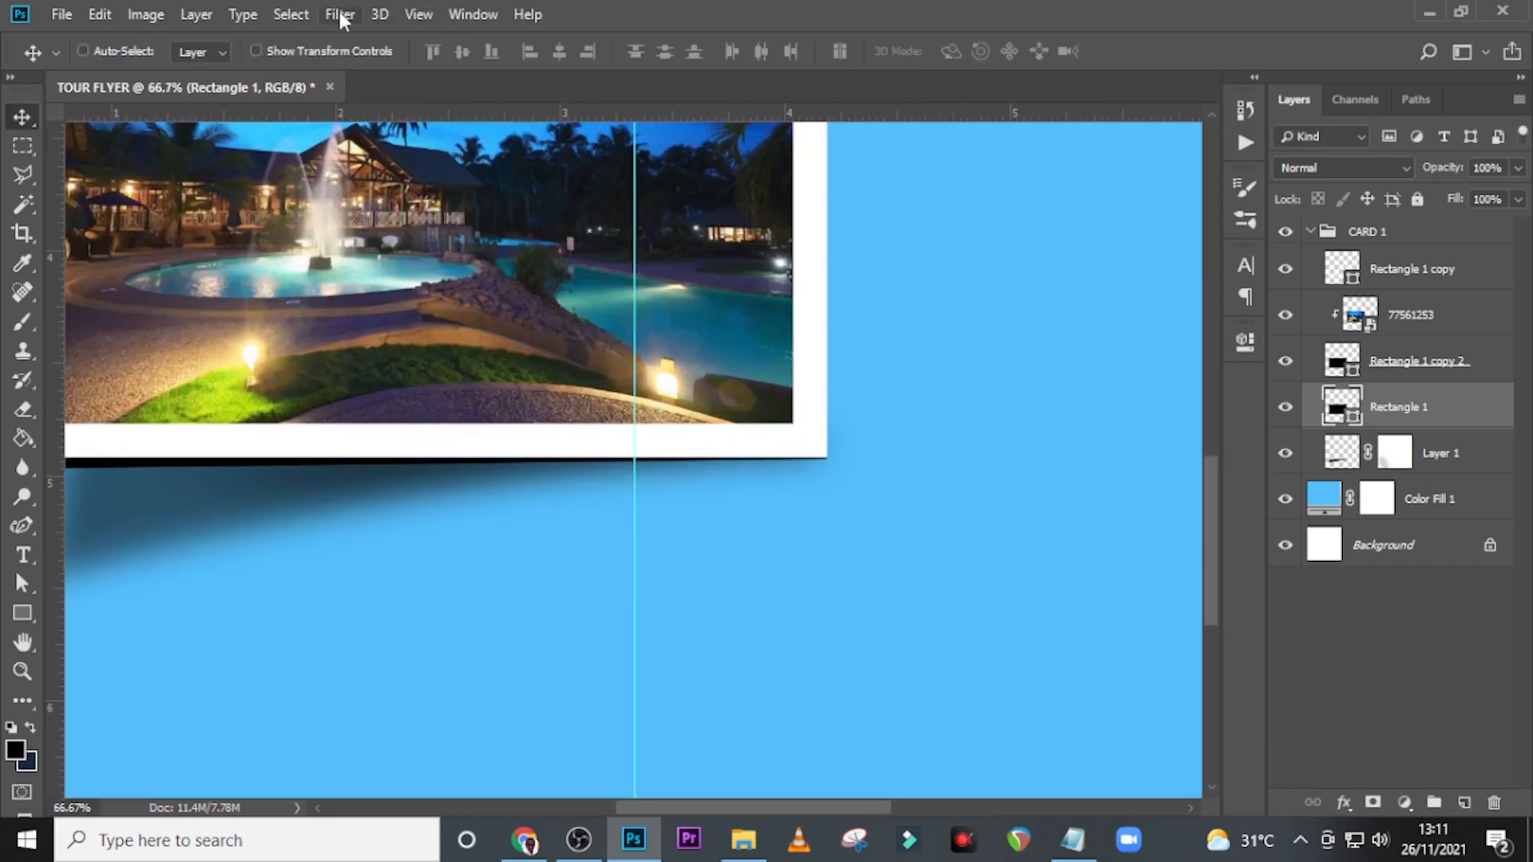
Apply a Gaussian Blur with a 10 px radius to the original Rectangle 1 as a smart filter.
left_click(343, 19)
left_click(375, 269)
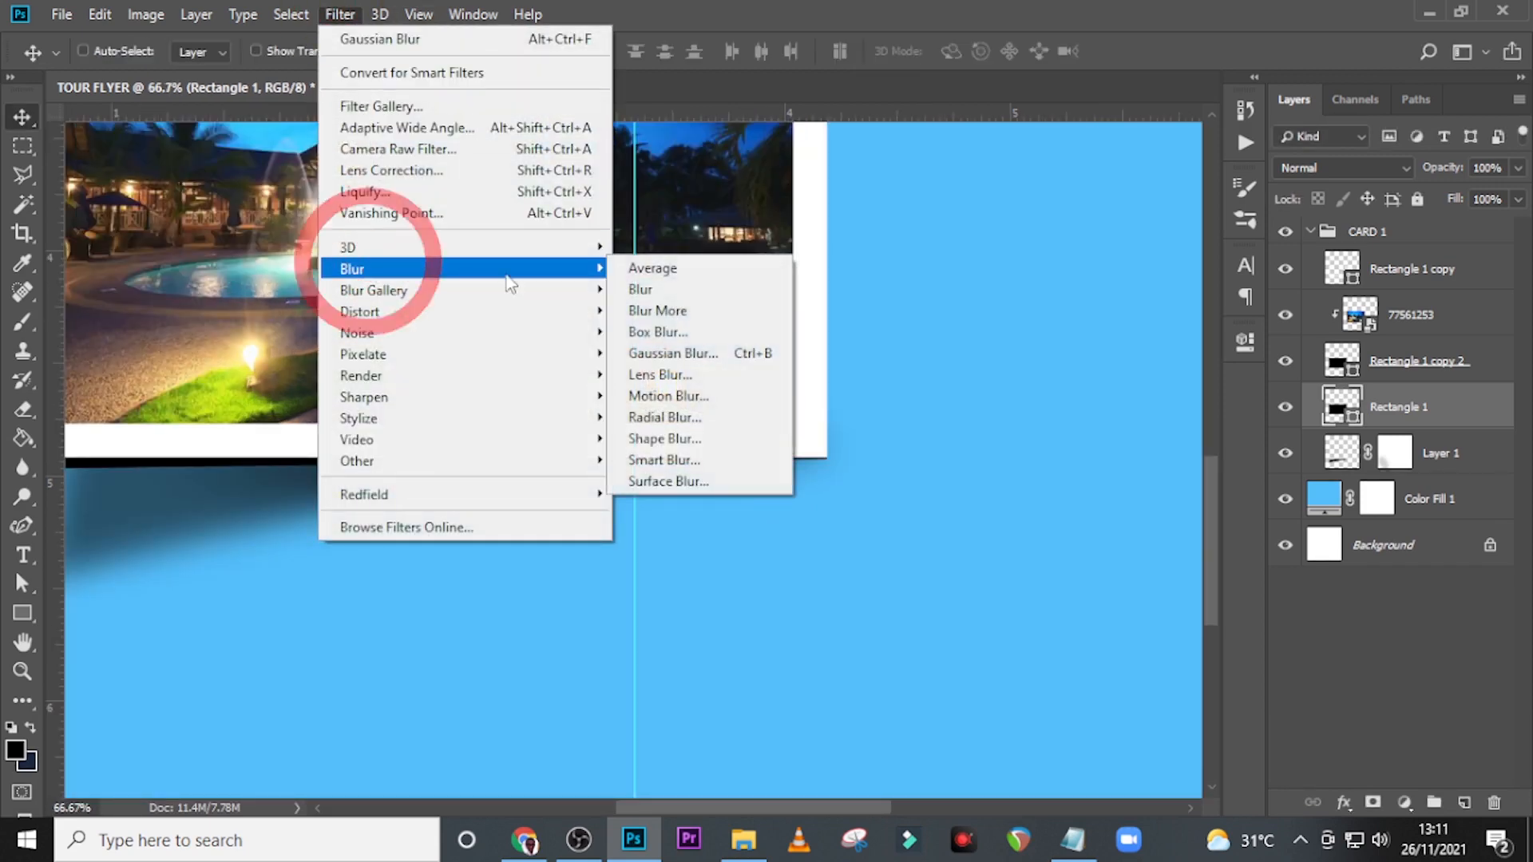
left_click(657, 354)
left_click(718, 323)
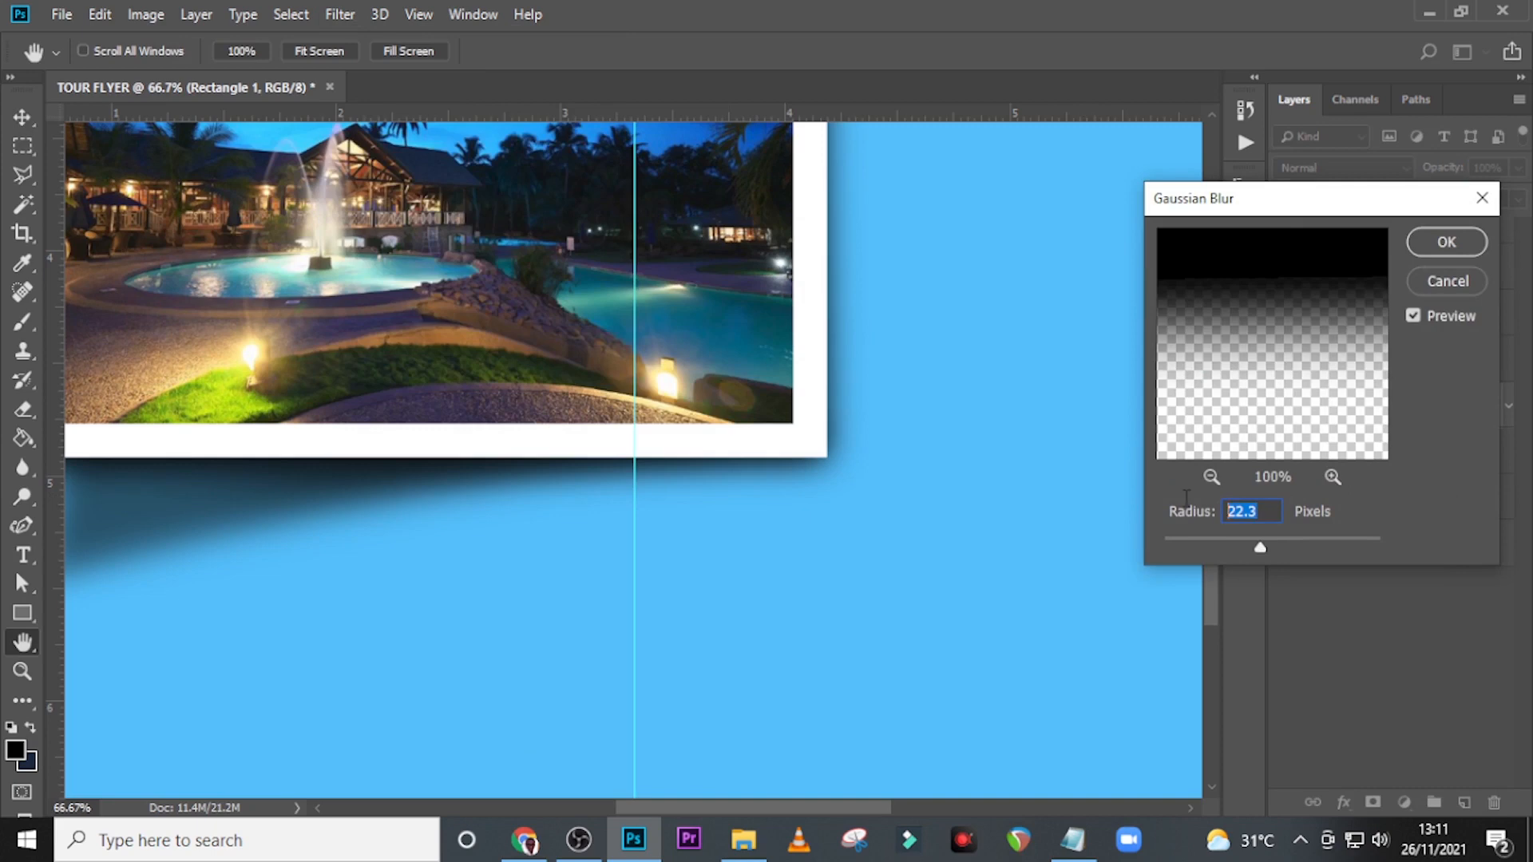
type("10")
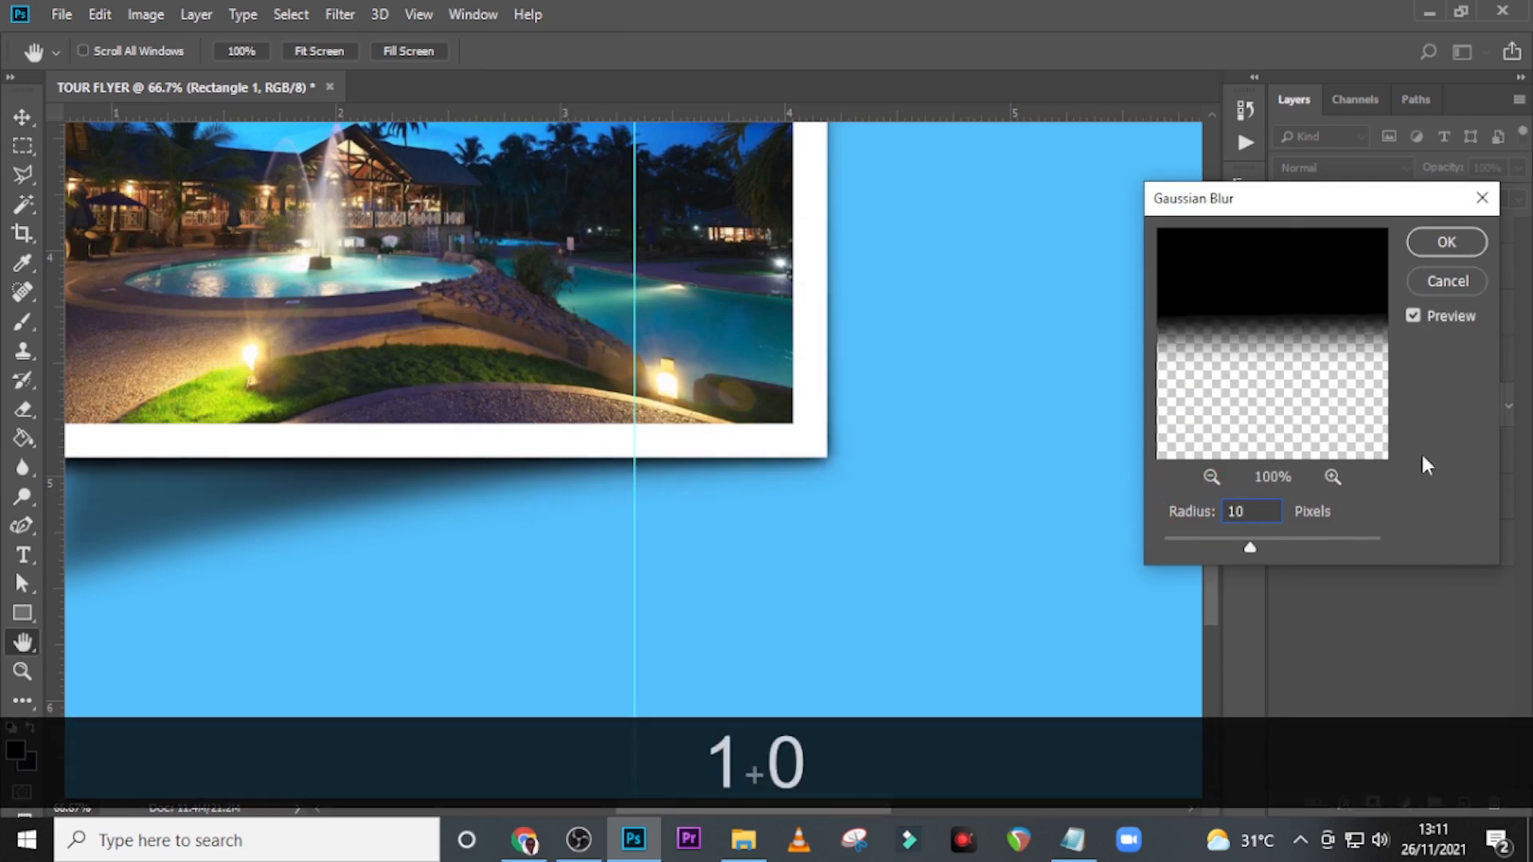
key("Return")
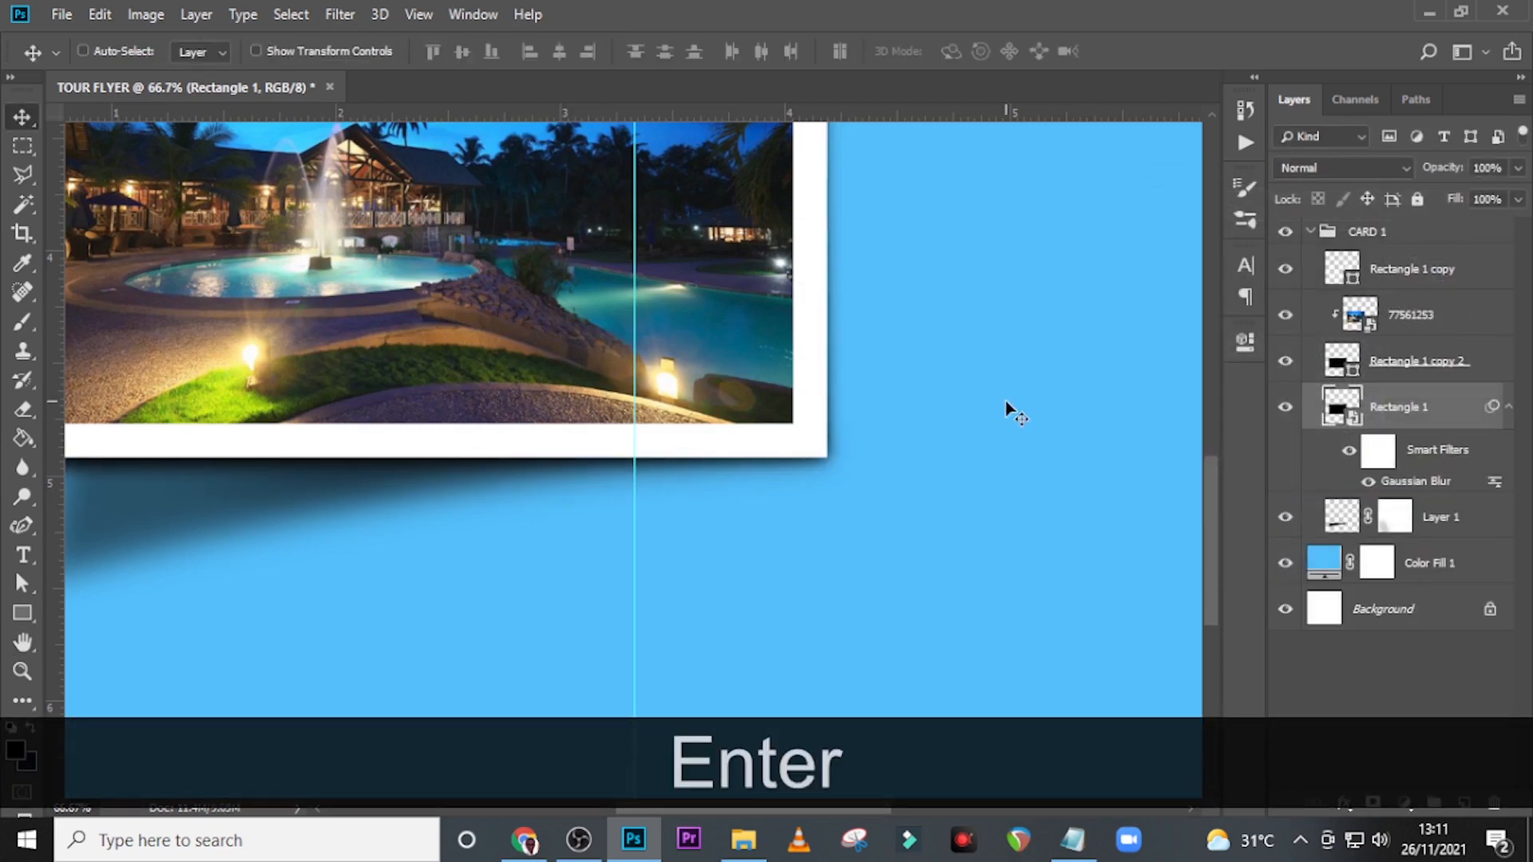
Mask the blurred Rectangle 1 layer and lightly fade its shadow near the card's right and top edges with the 600 px brush at 23% opacity.
key("ctrl+0")
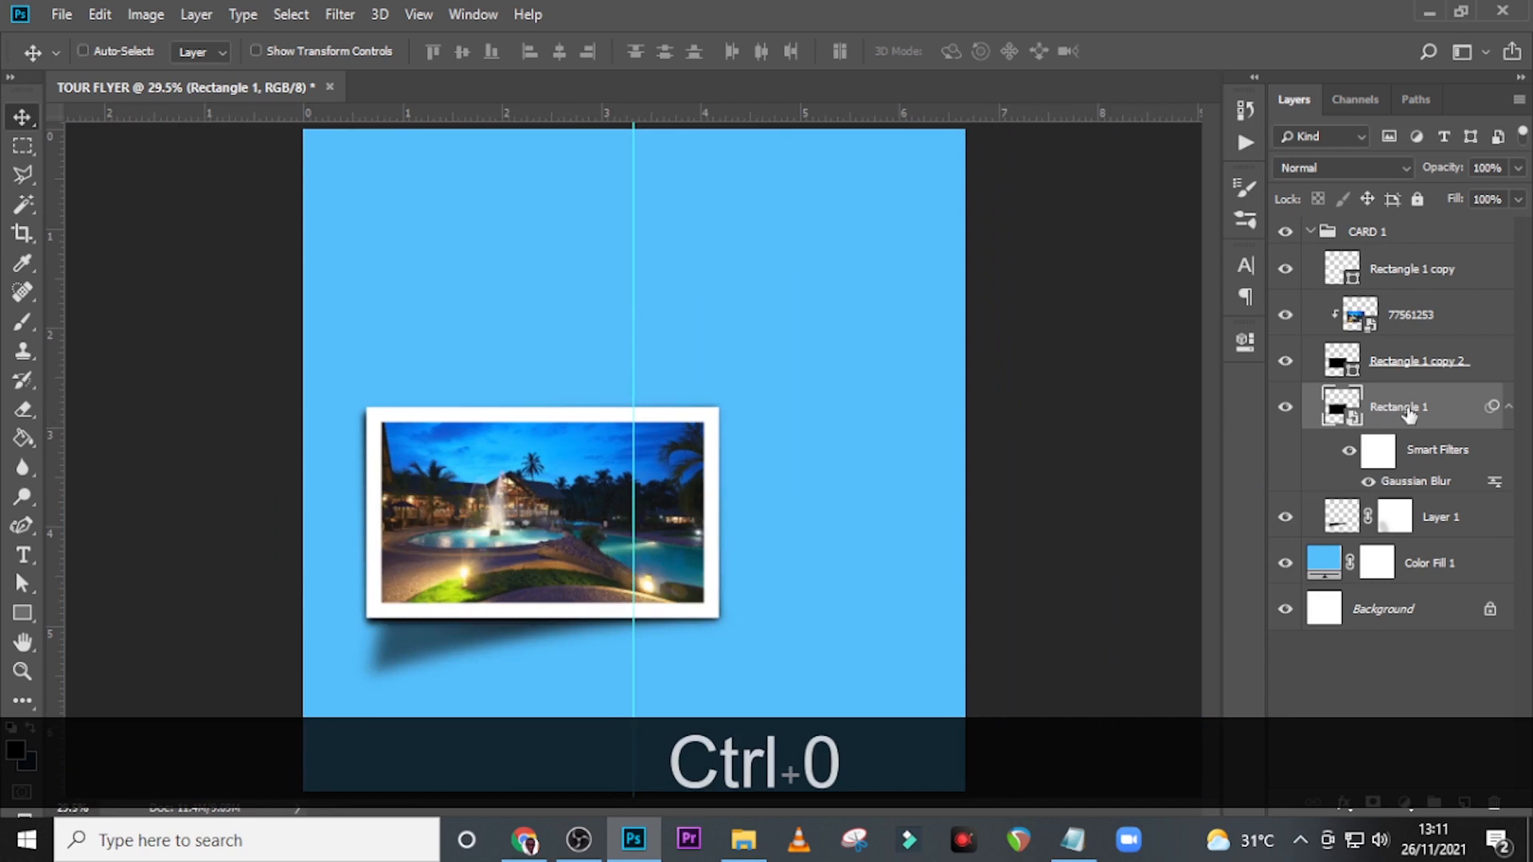
left_click(1508, 409)
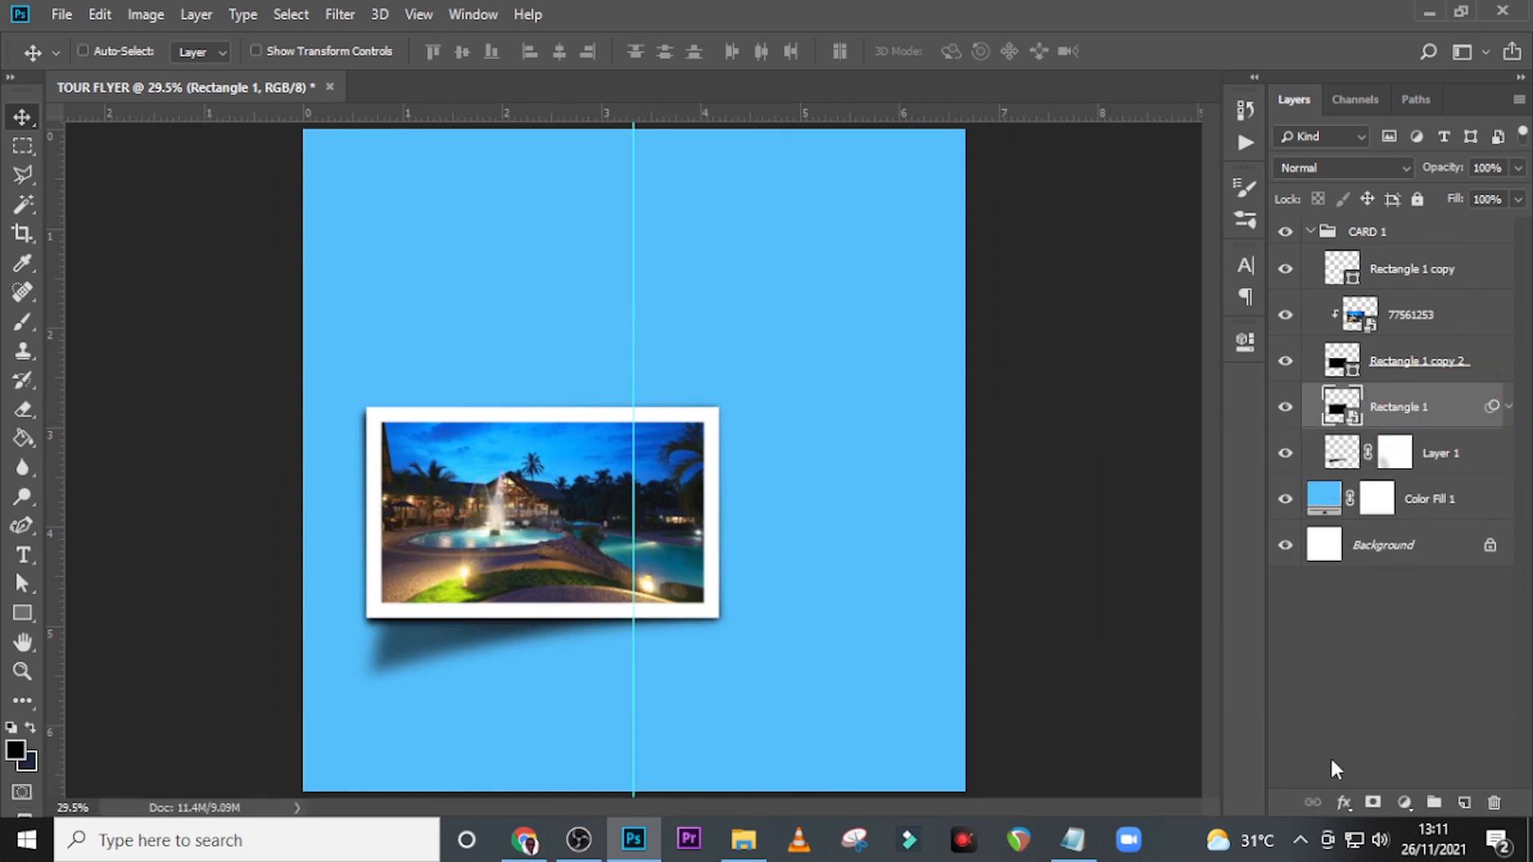
left_click(1371, 802)
key("b")
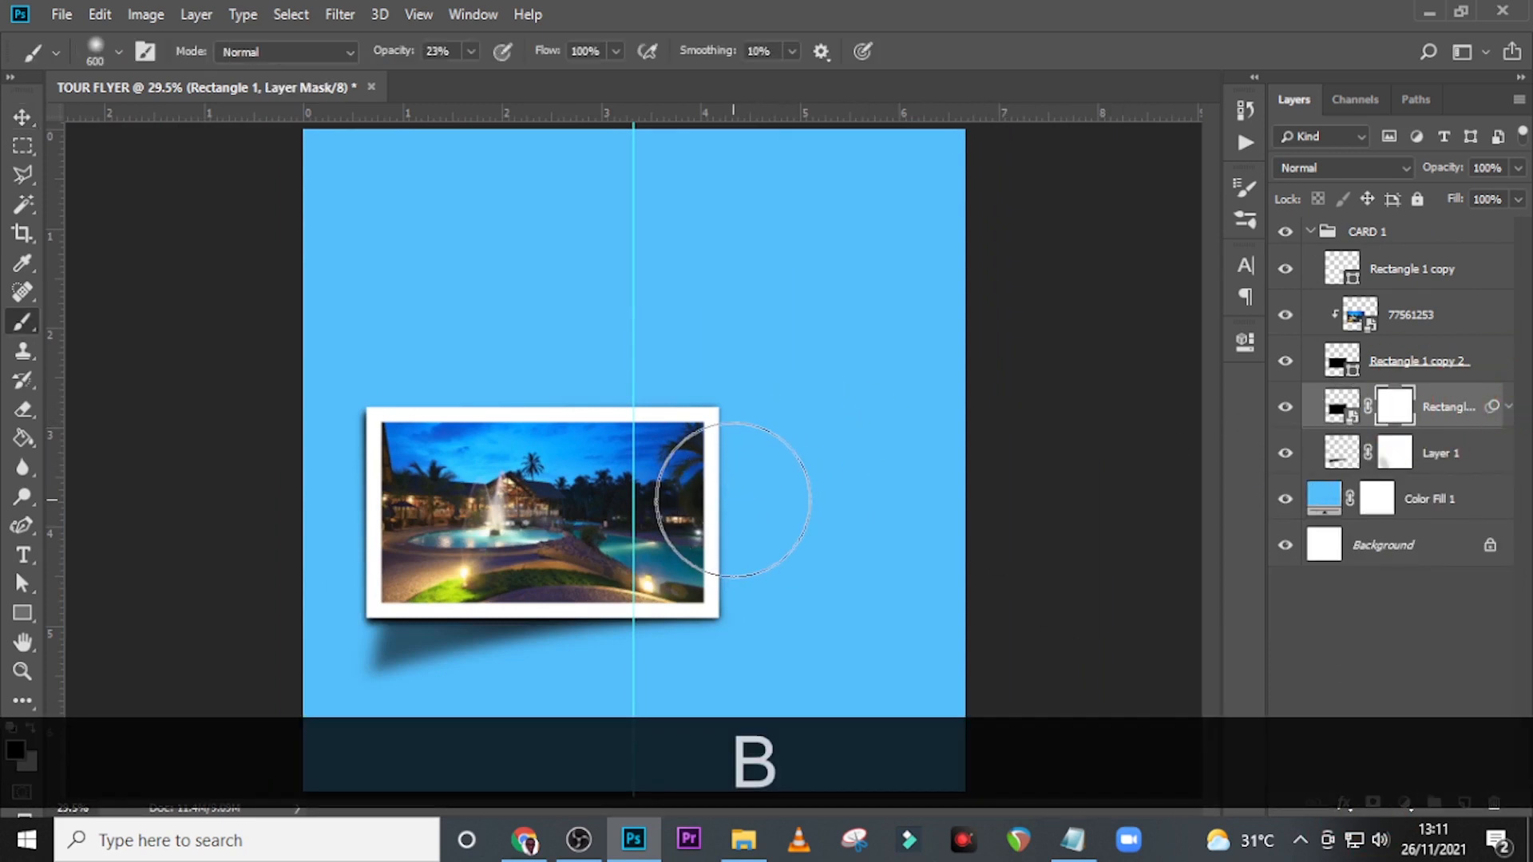
mouse_move(732, 500)
left_mouse_down()
mouse_move(735, 428)
mouse_move(707, 380)
left_mouse_up()
left_click_drag(701, 379, 342, 365)
Raise the brush opacity to 100% and paint out the blurred shadow along the card's upper right side and top edge.
left_click(471, 51)
left_click_drag(469, 77, 663, 84)
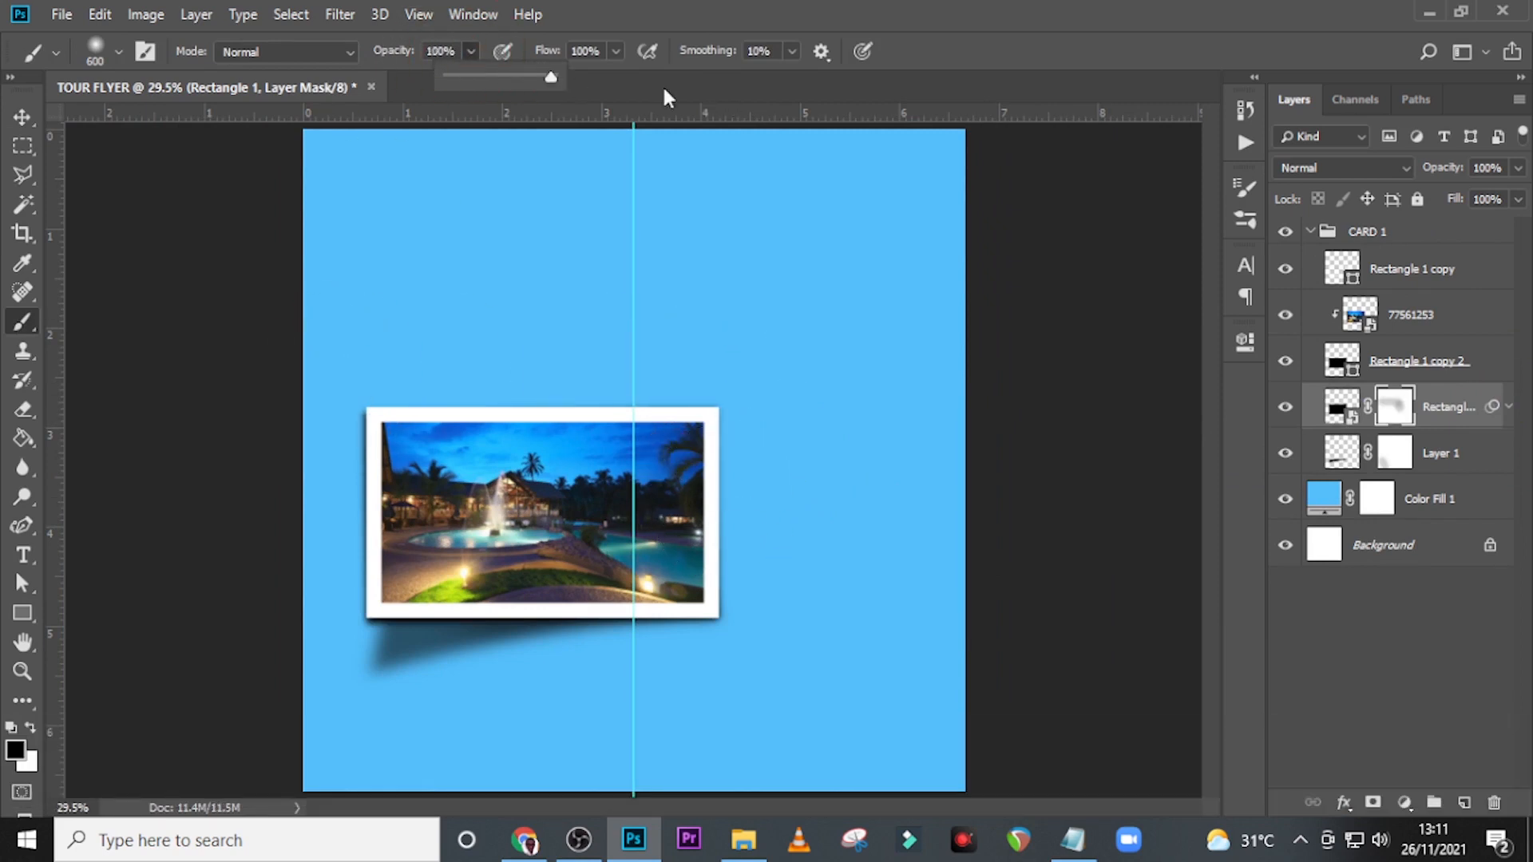
left_click(741, 4)
mouse_move(712, 465)
left_mouse_down()
mouse_move(717, 372)
mouse_move(441, 389)
mouse_move(420, 359)
mouse_move(347, 425)
mouse_move(332, 486)
mouse_move(349, 499)
mouse_move(336, 455)
mouse_move(377, 323)
mouse_move(335, 516)
mouse_move(383, 332)
mouse_move(383, 368)
left_mouse_up()
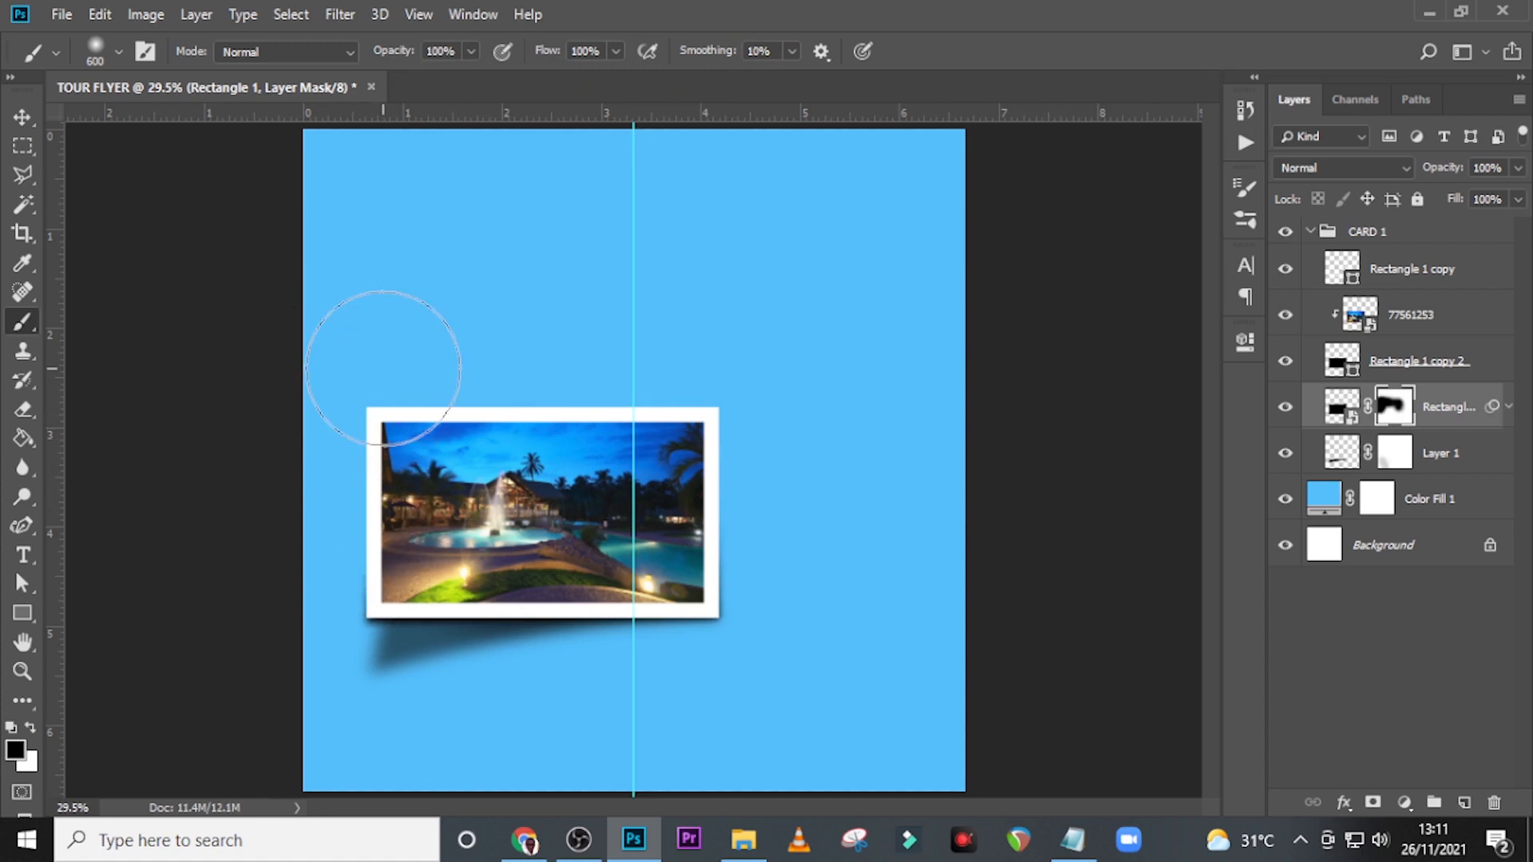
Reduce the brush to 250 px and mask out the remaining blurred shadow along the card's left edge and behind the photo.
key("bracketleft")
key("bracketleft")
key("bracketleft")
key("bracketleft")
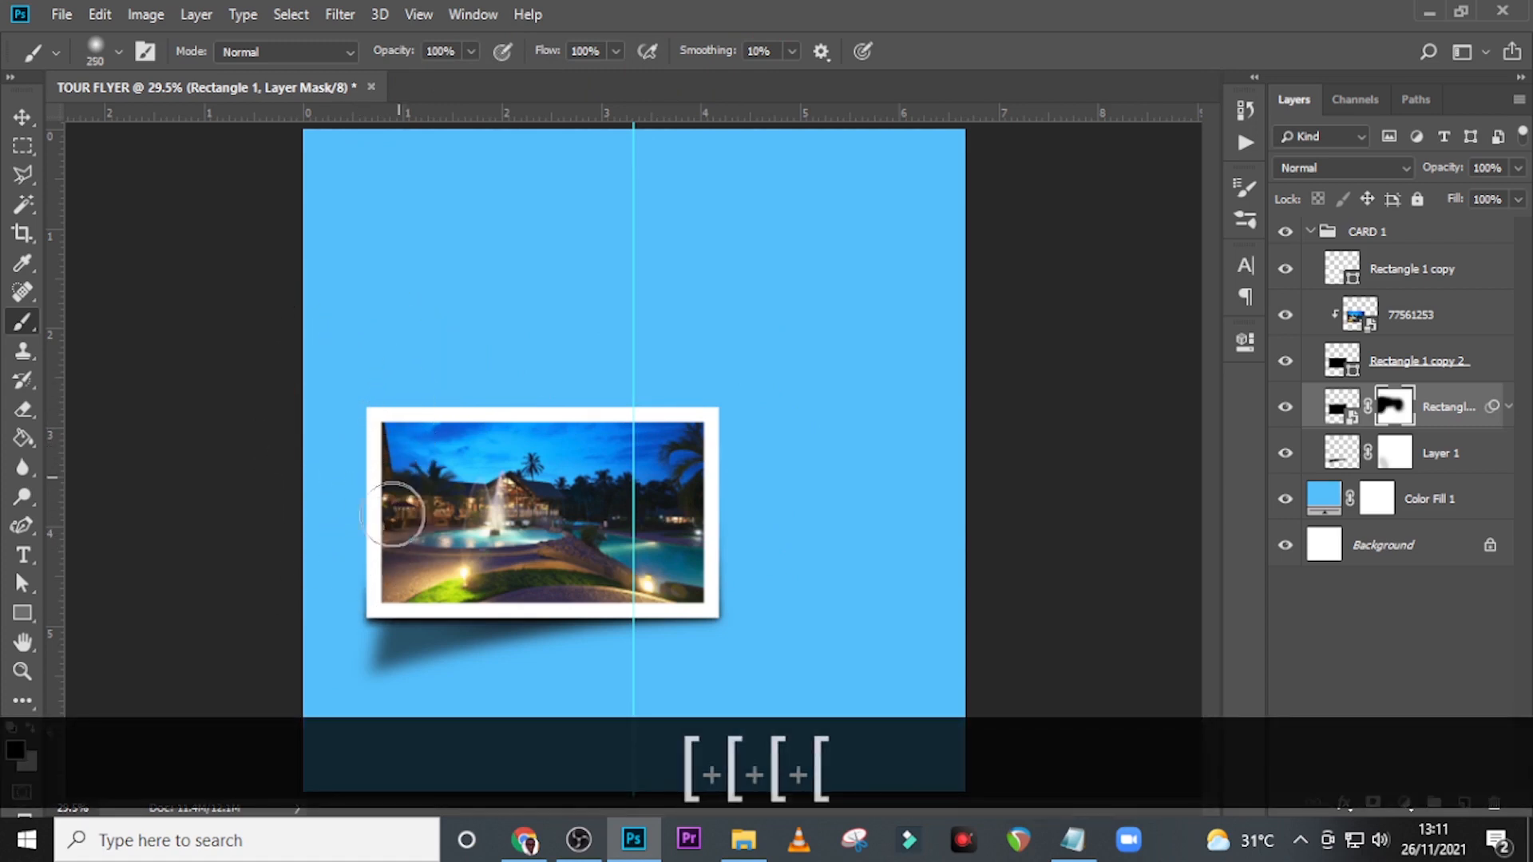
mouse_move(349, 596)
left_mouse_down()
mouse_move(313, 599)
mouse_move(398, 617)
mouse_move(340, 616)
left_mouse_up()
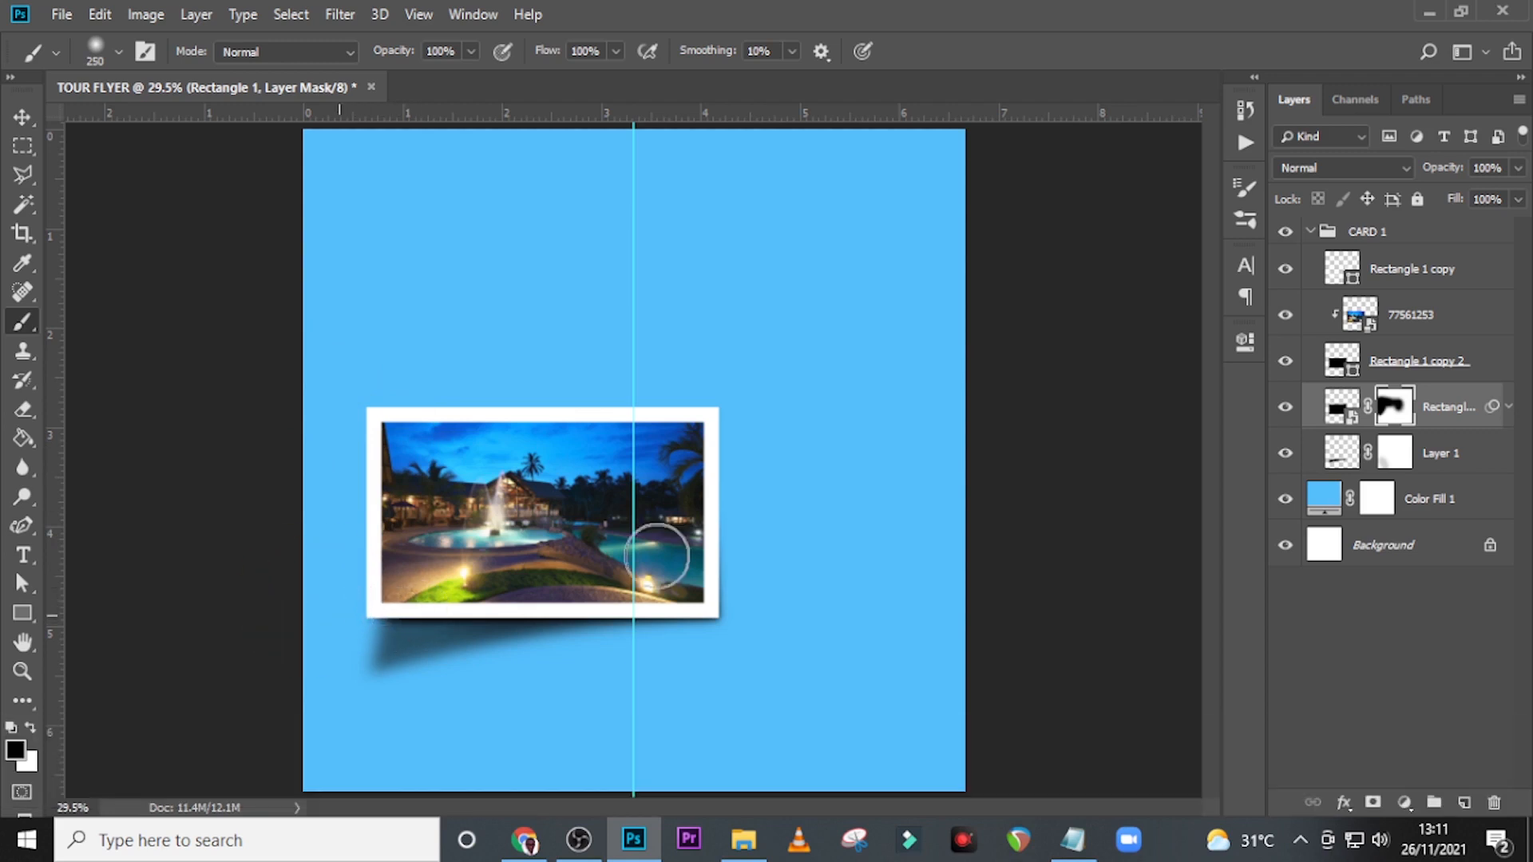
mouse_move(656, 557)
left_mouse_down()
mouse_move(495, 587)
mouse_move(548, 547)
mouse_move(506, 564)
mouse_move(506, 527)
mouse_move(423, 583)
mouse_move(634, 503)
mouse_move(553, 558)
mouse_move(469, 544)
mouse_move(619, 450)
left_mouse_up()
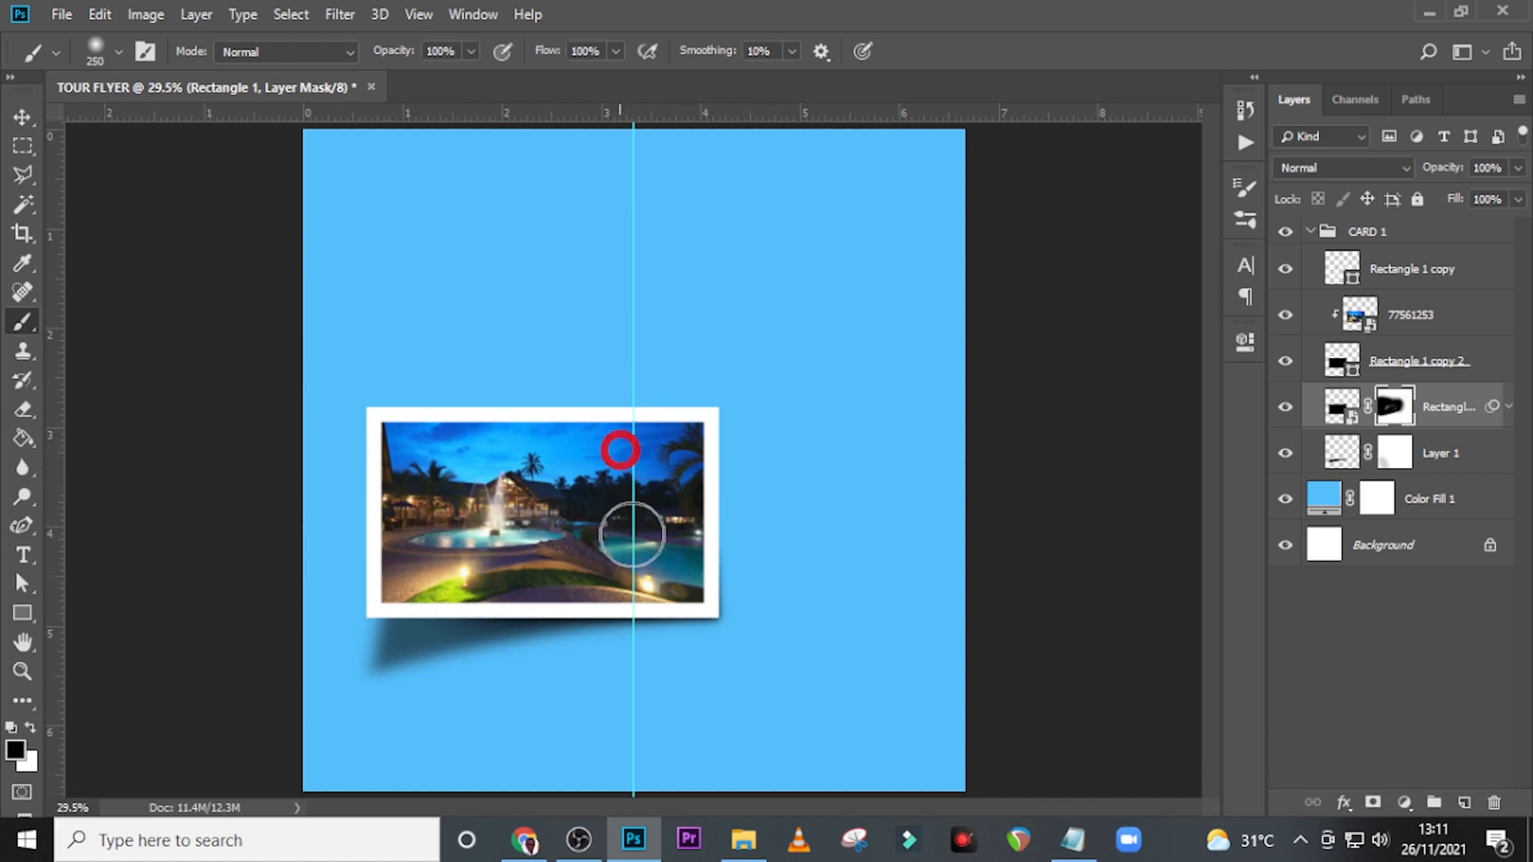
left_click(1310, 232)
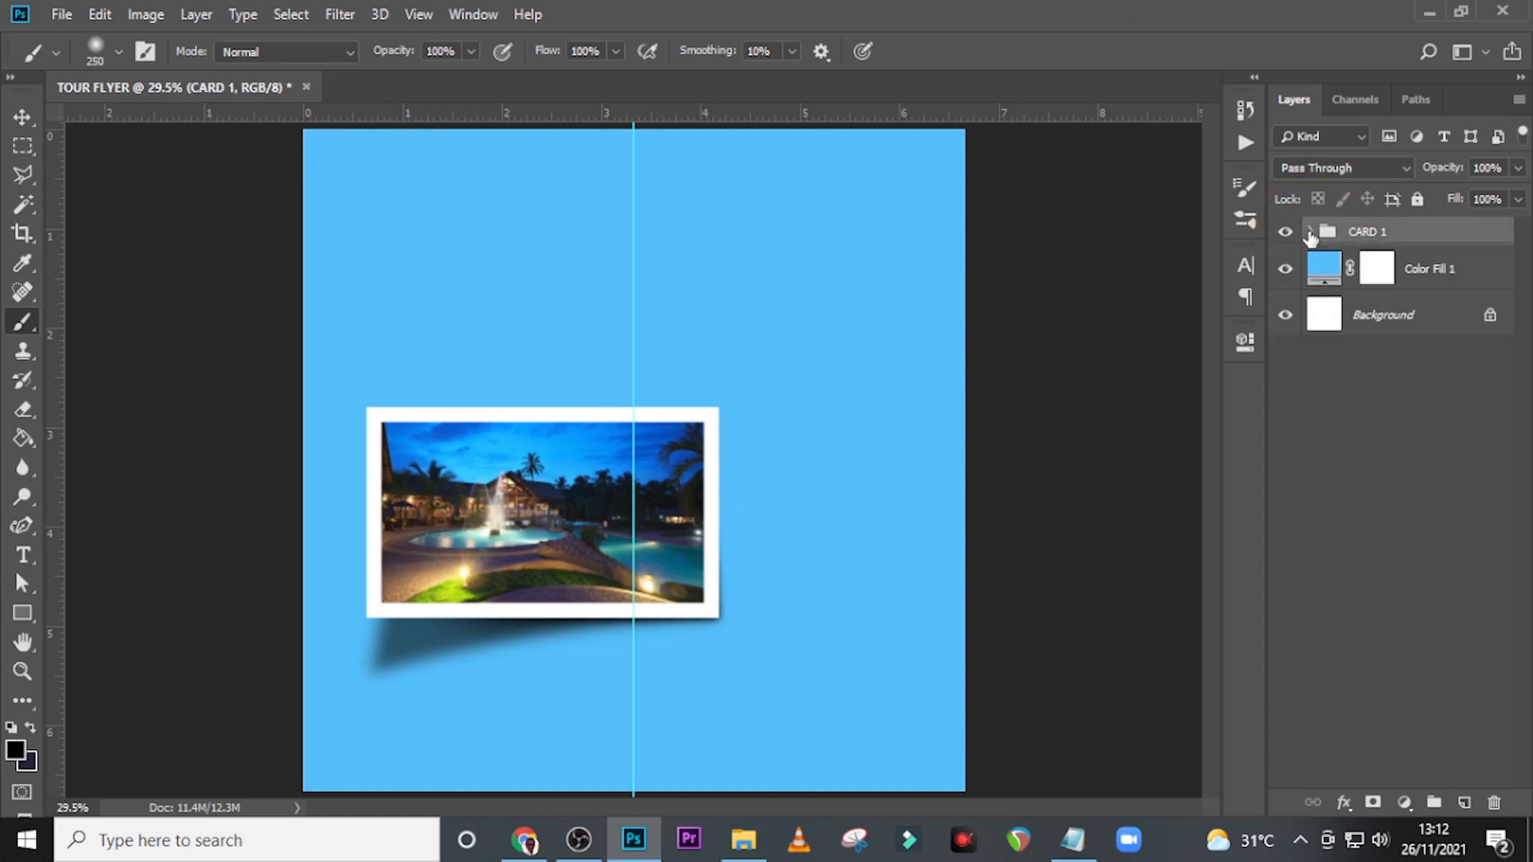
left_click(1305, 233)
left_click(1305, 232)
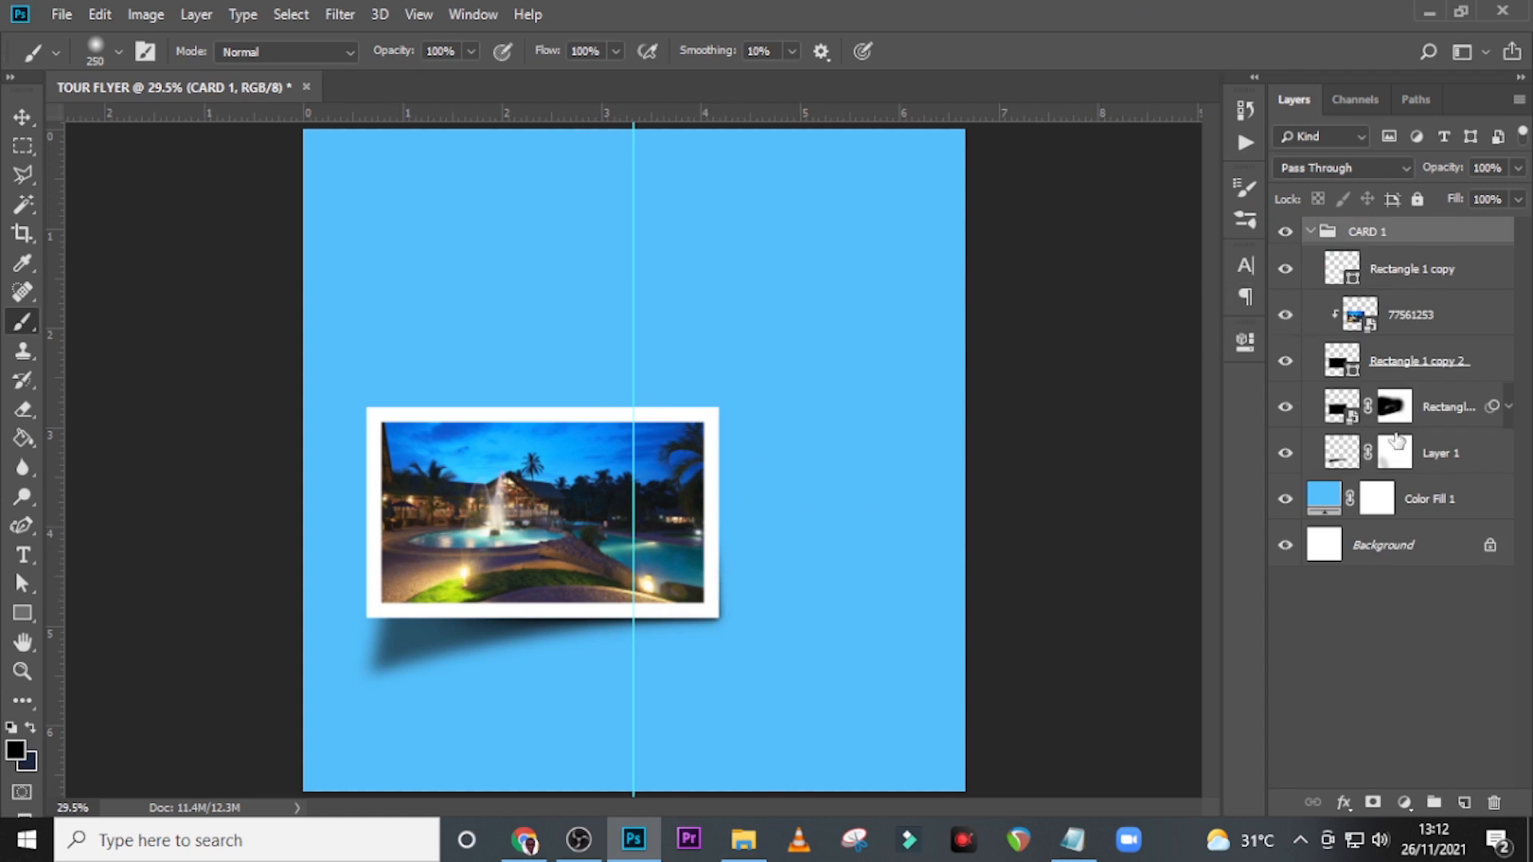
left_click(1384, 409)
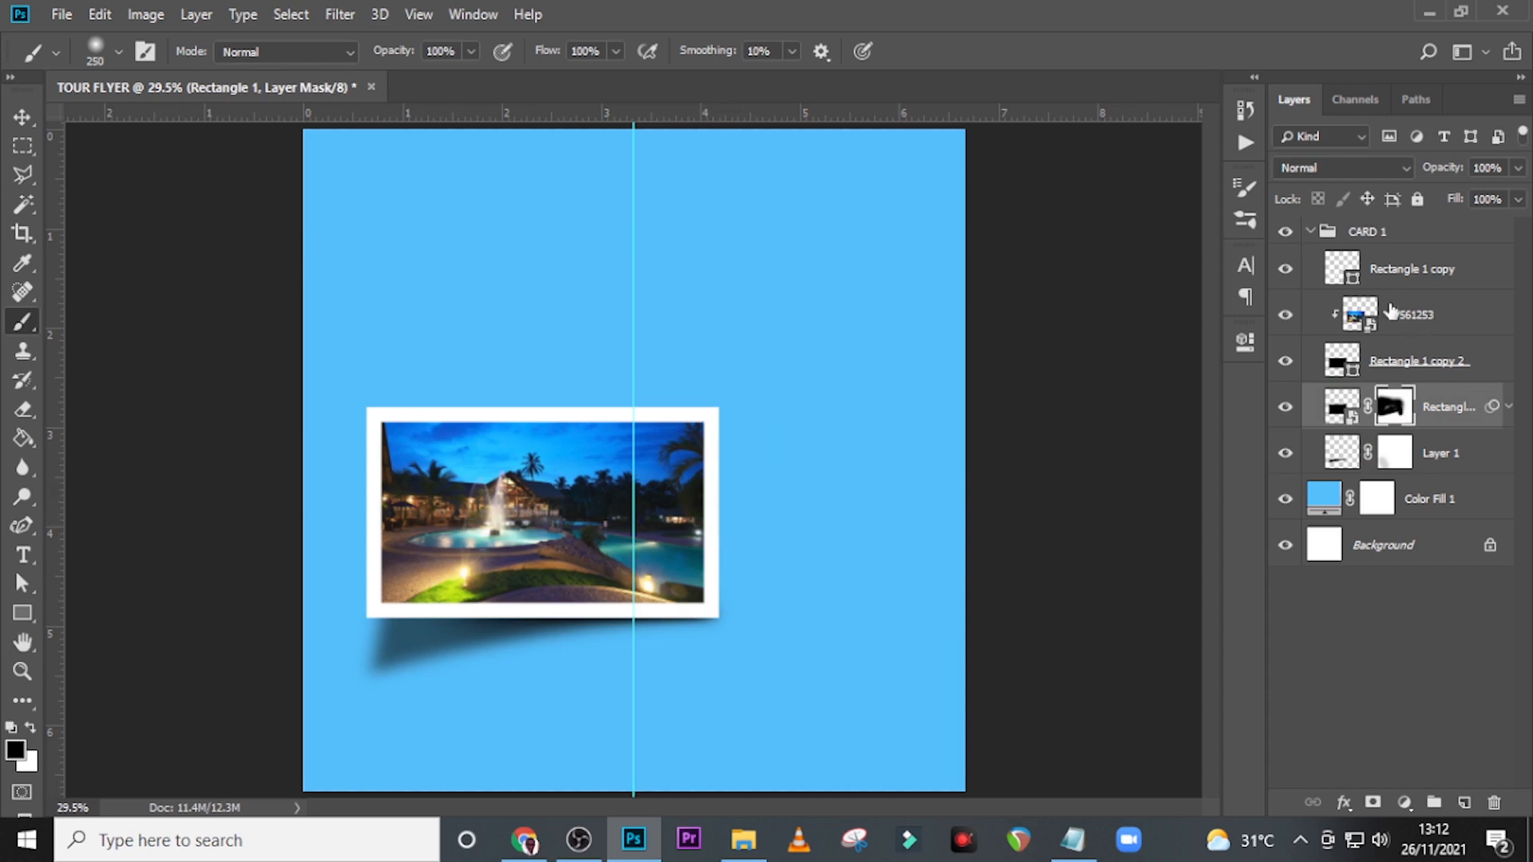
Duplicate the CARD 1 group and move the copy up and to the right so it overlaps the original card.
left_click(1321, 231)
left_click(1309, 232)
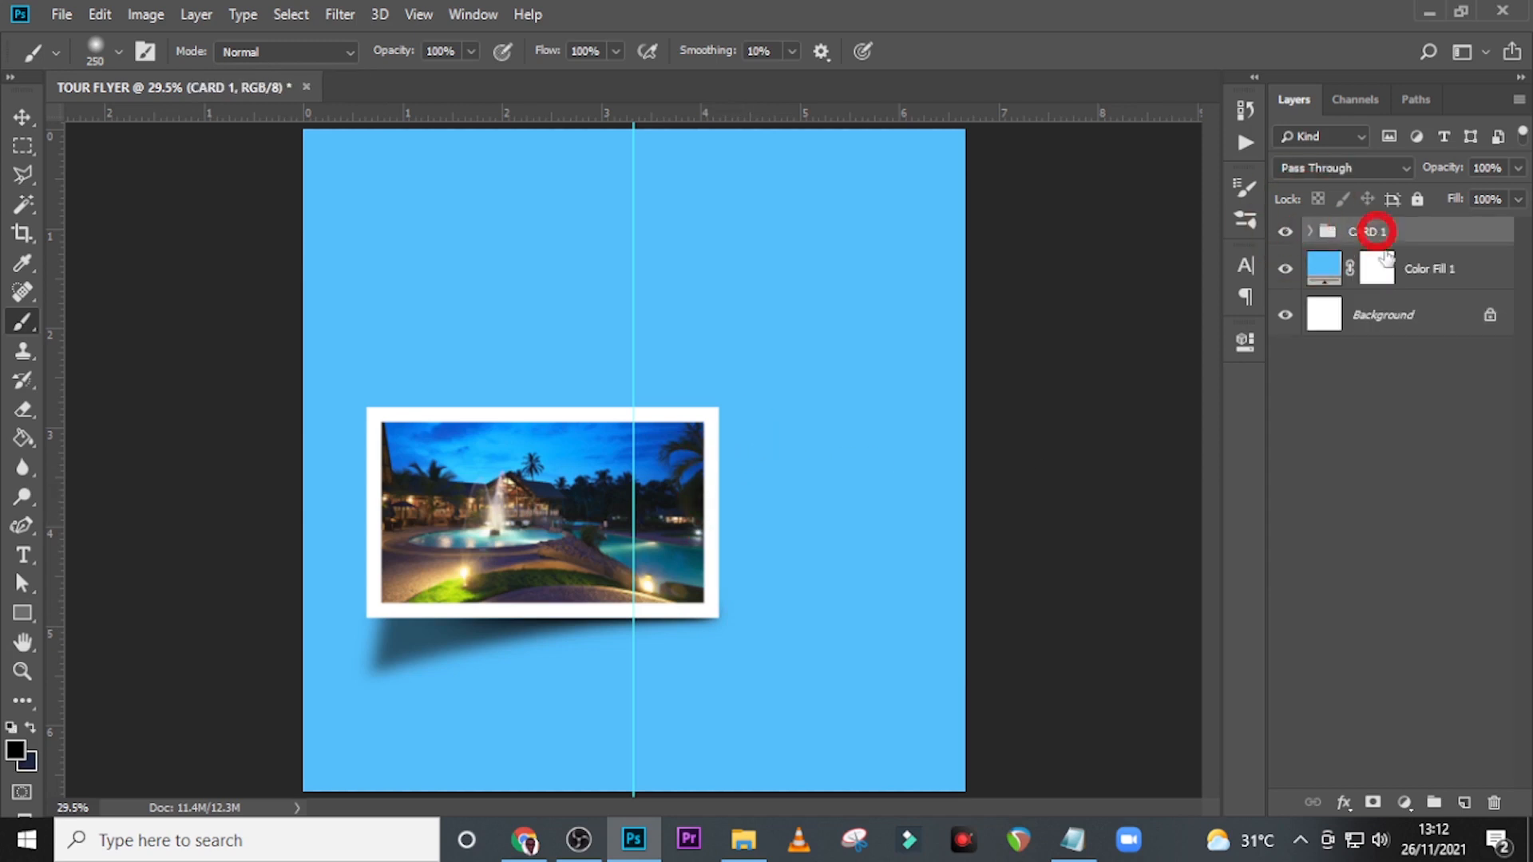
key("ctrl+j")
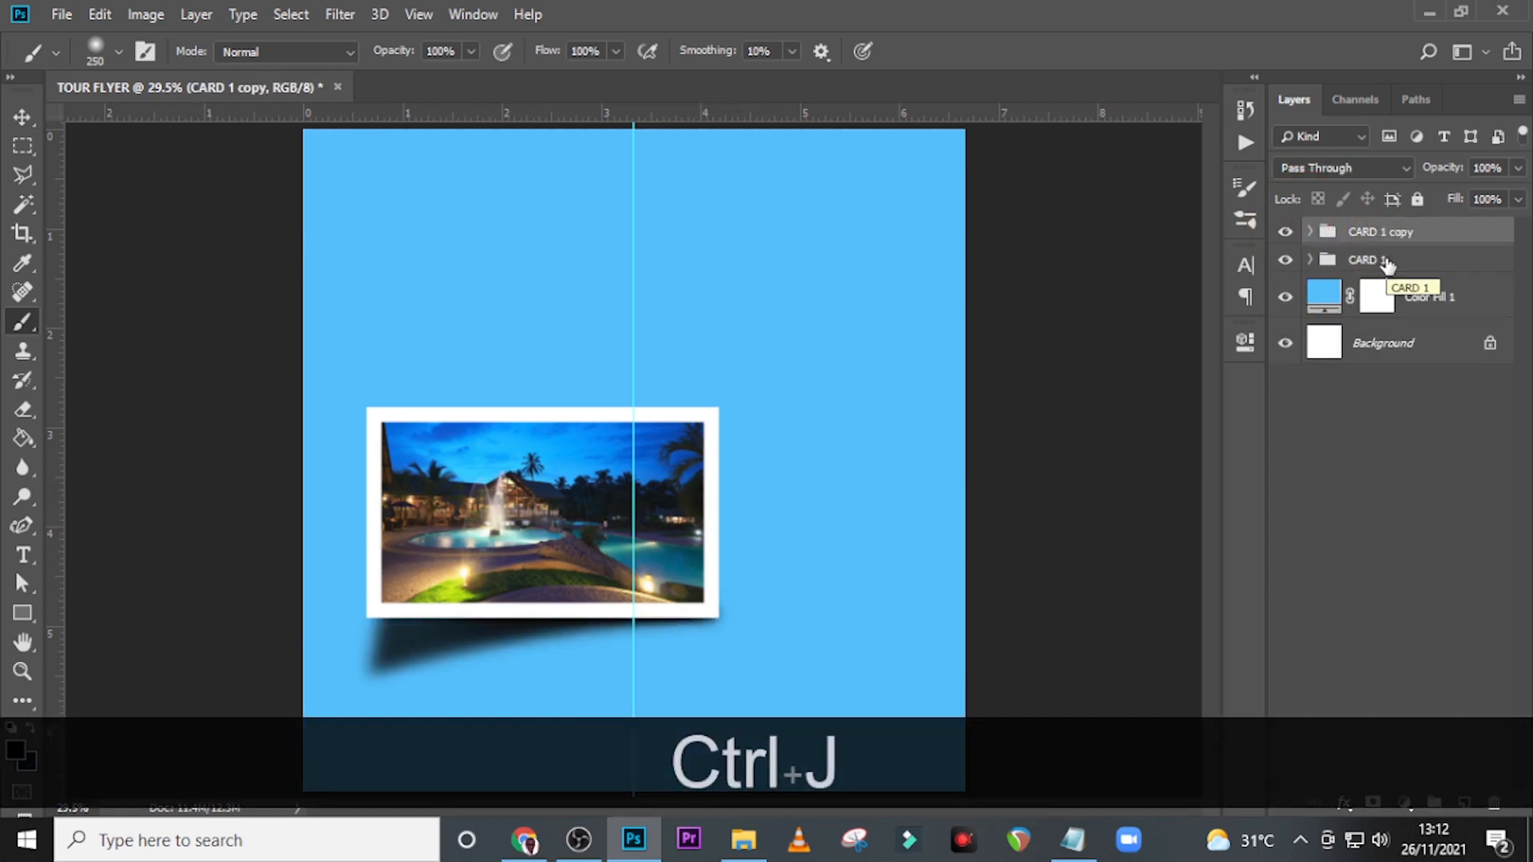
key("v")
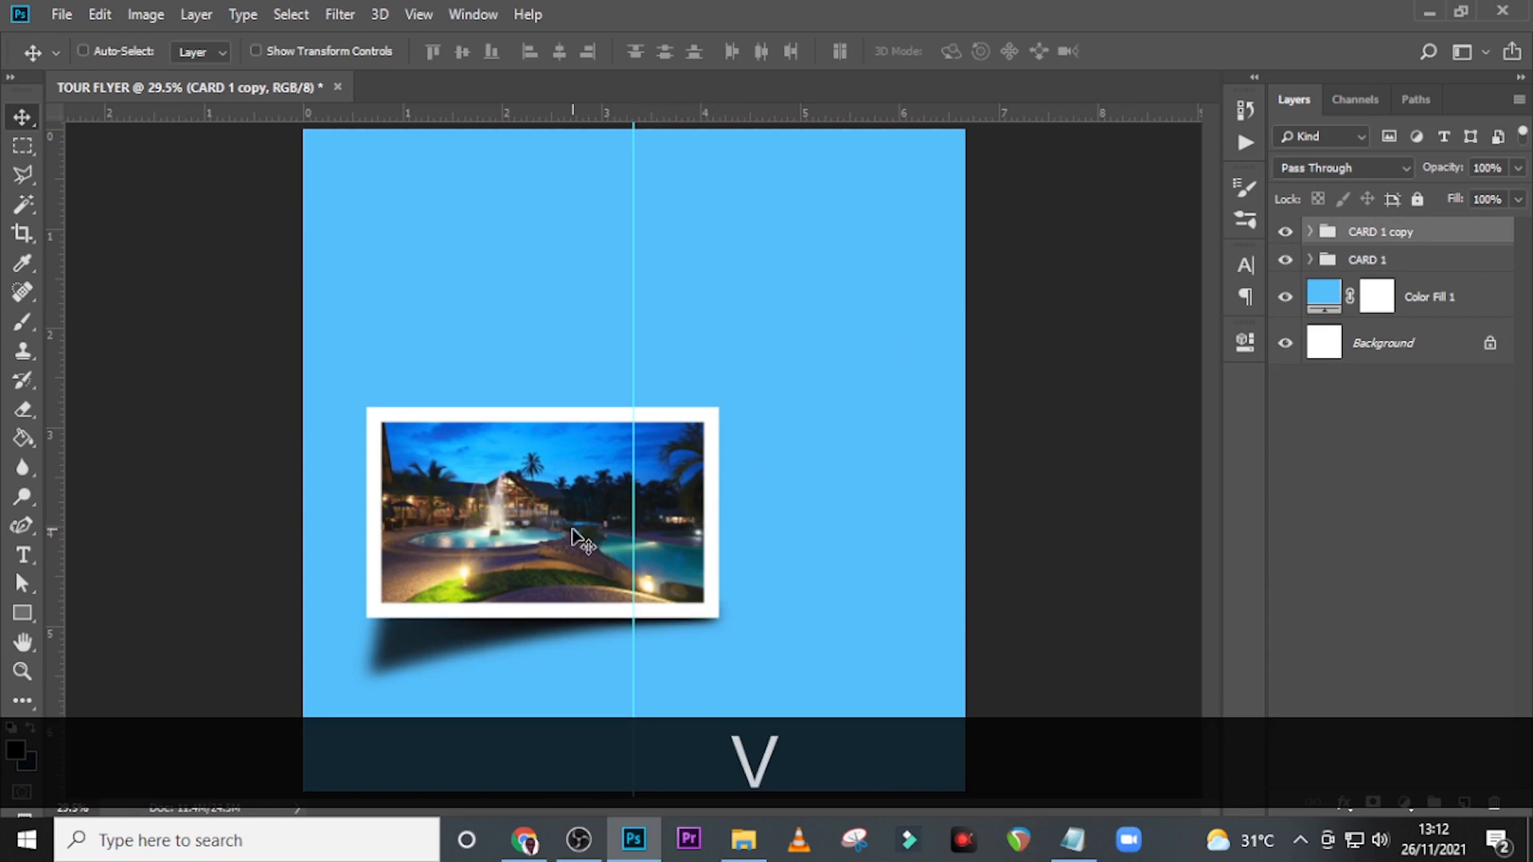
left_click_drag(572, 534, 711, 513)
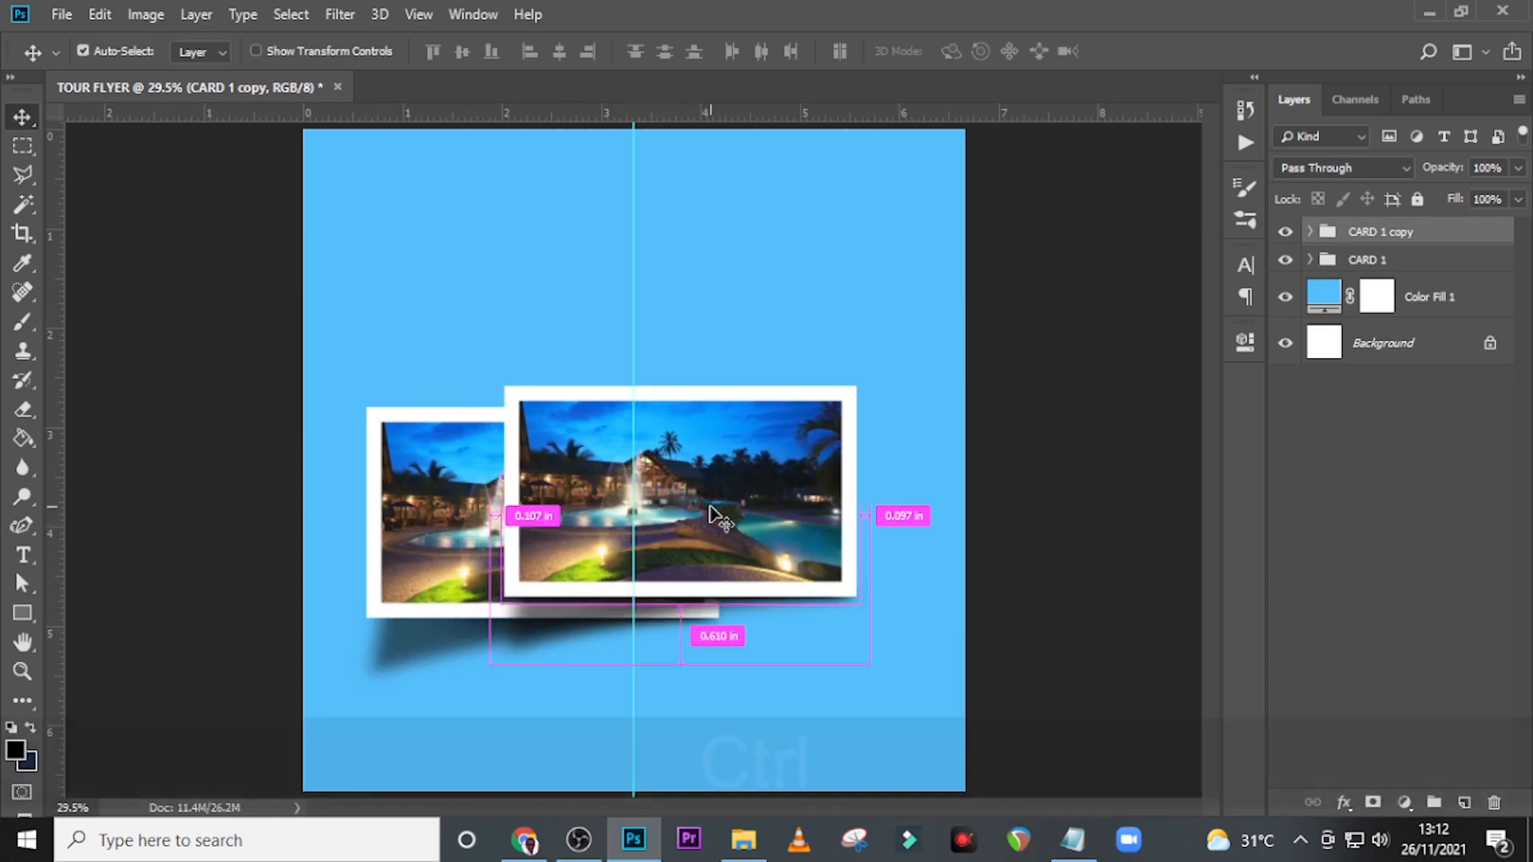
Scale the CARD 1 copy group to about 82%, rotate it about -23.8°, and place it over the original card's right side.
key("ctrl+t")
left_click(808, 350)
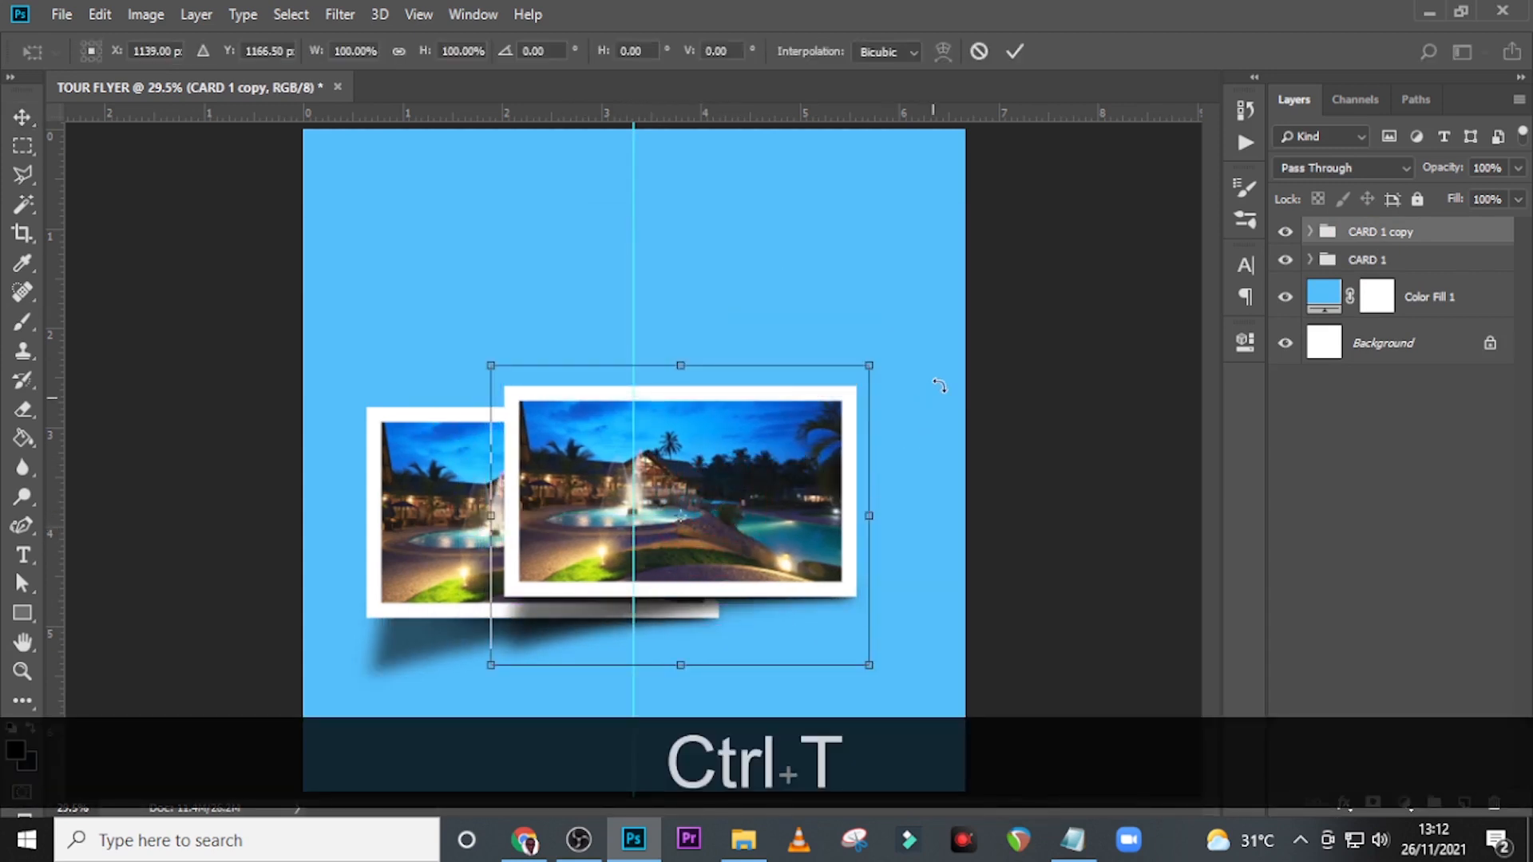
left_click_drag(939, 386, 942, 291)
left_click_drag(700, 525, 717, 538)
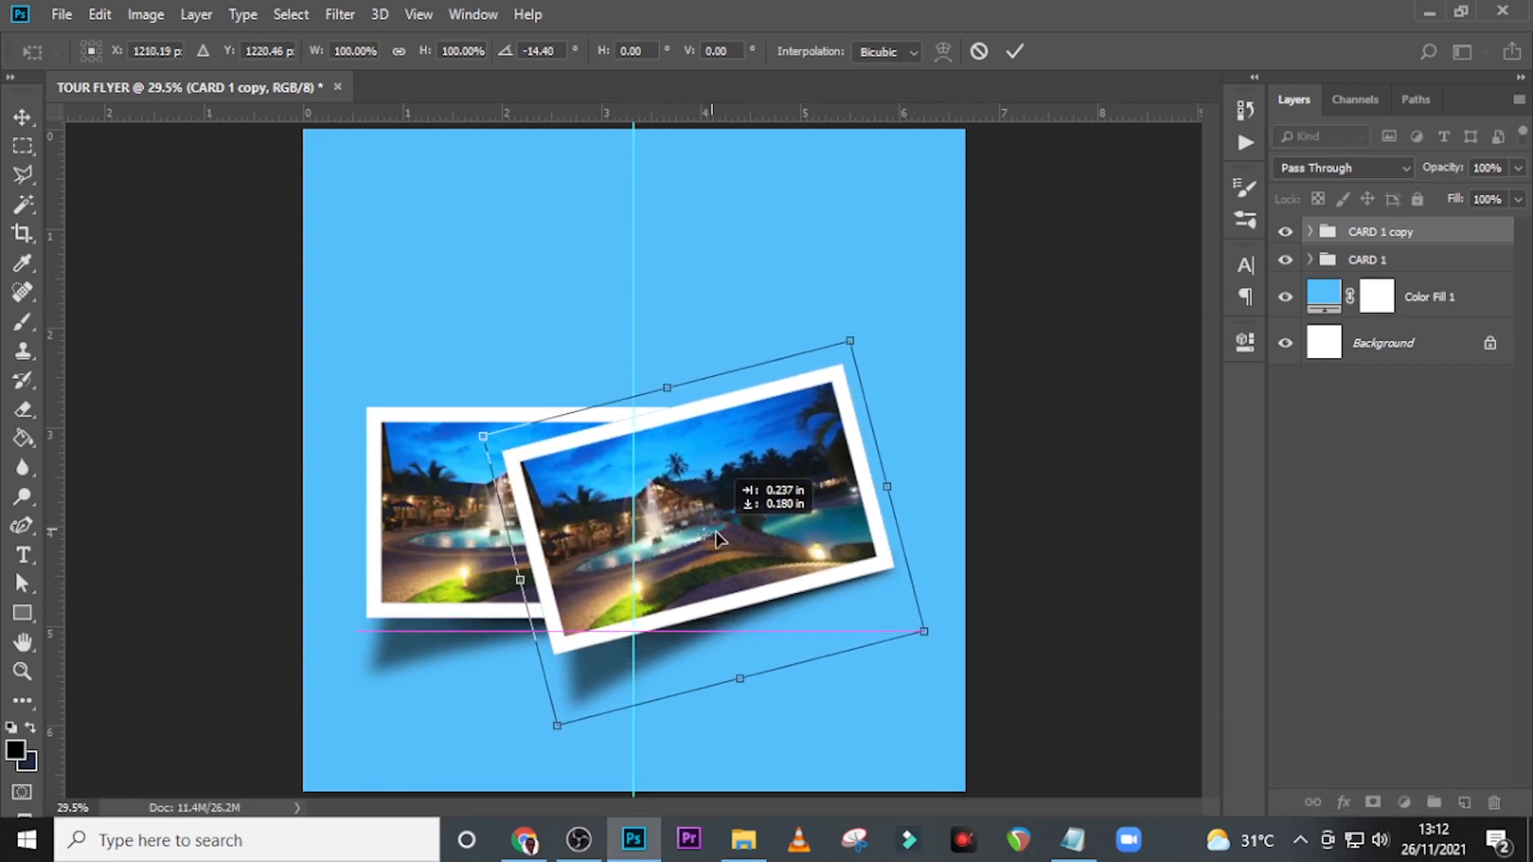
left_click_drag(924, 335, 887, 234)
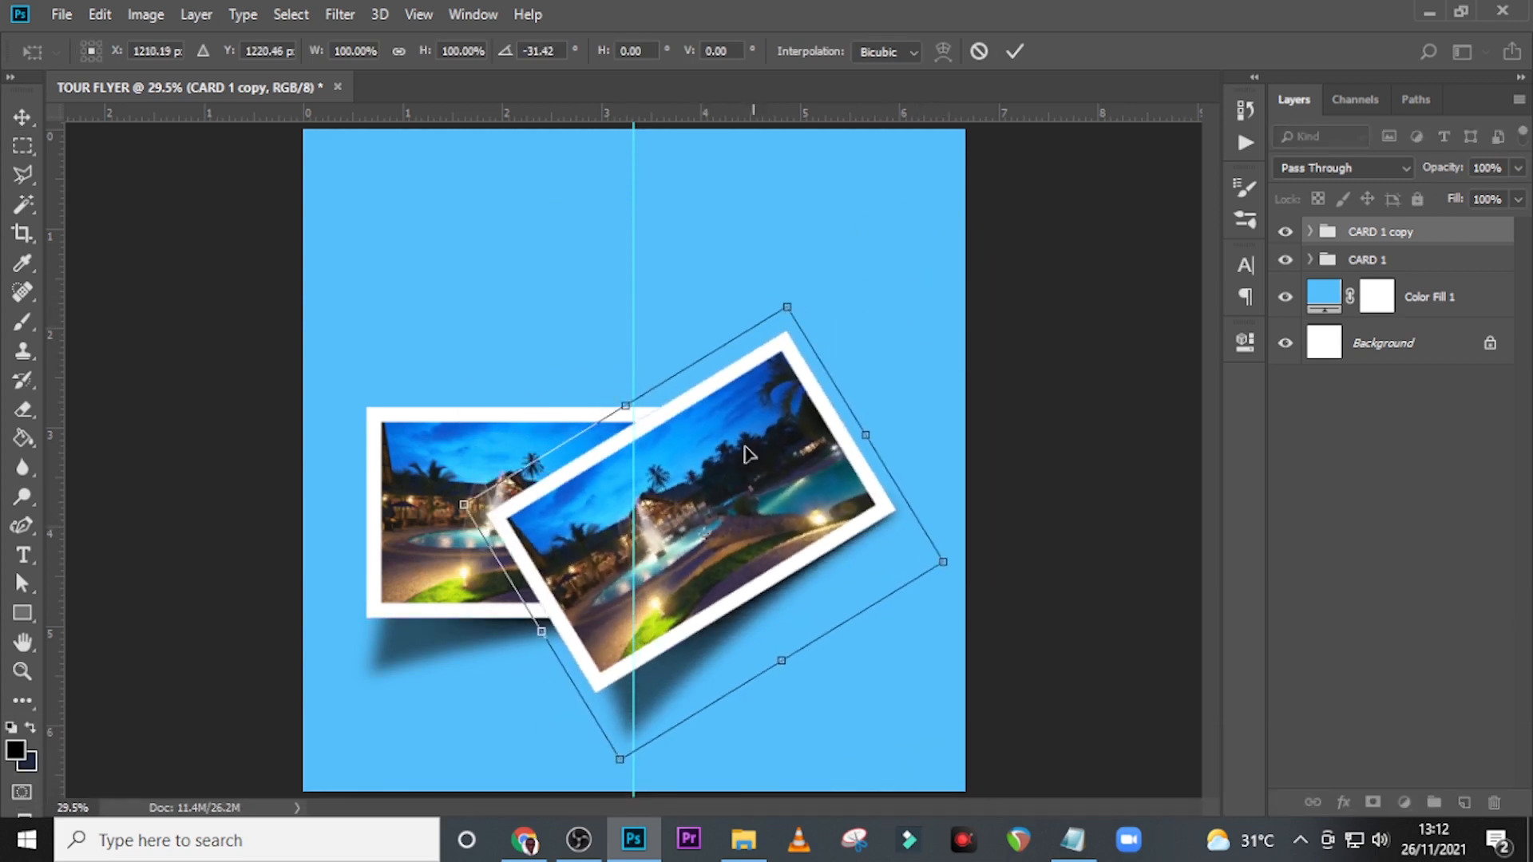
left_click_drag(749, 454, 828, 455)
left_click_drag(1002, 568, 982, 533)
left_click_drag(942, 319, 918, 327)
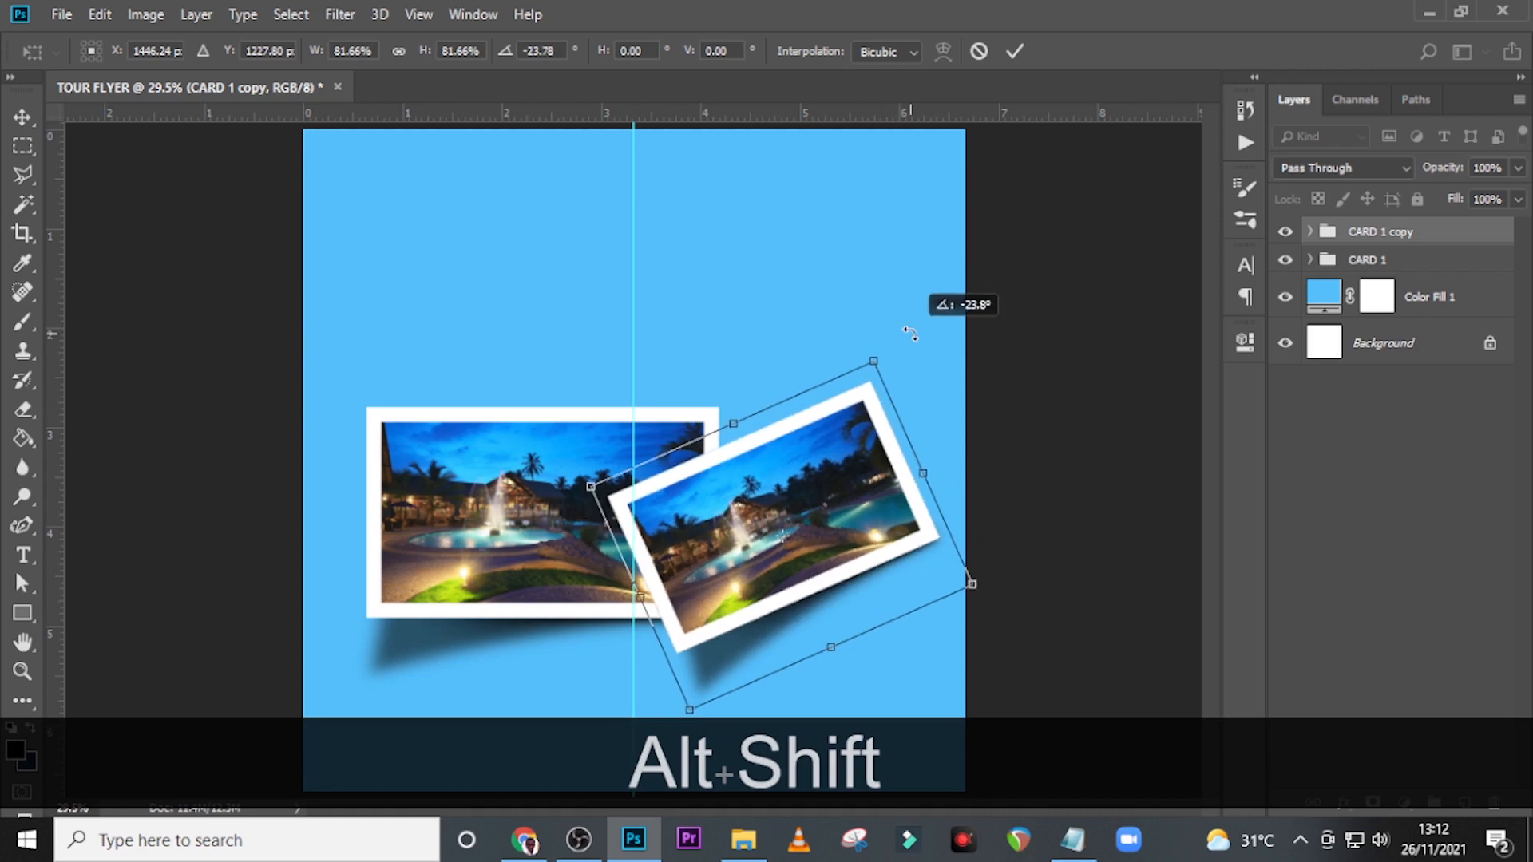
left_click_drag(735, 497, 751, 500)
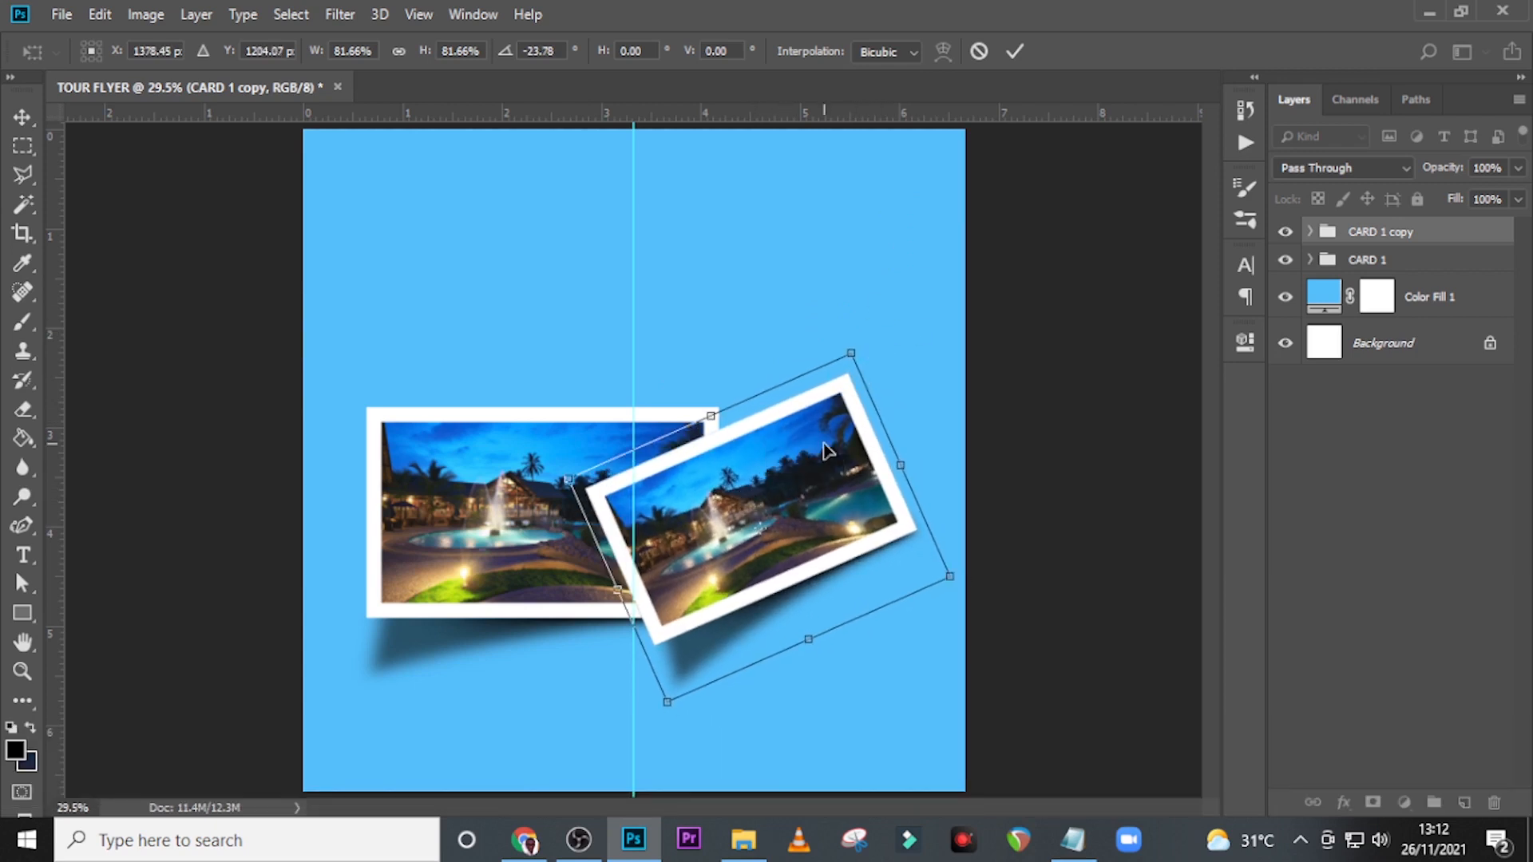
left_click_drag(827, 452, 810, 437)
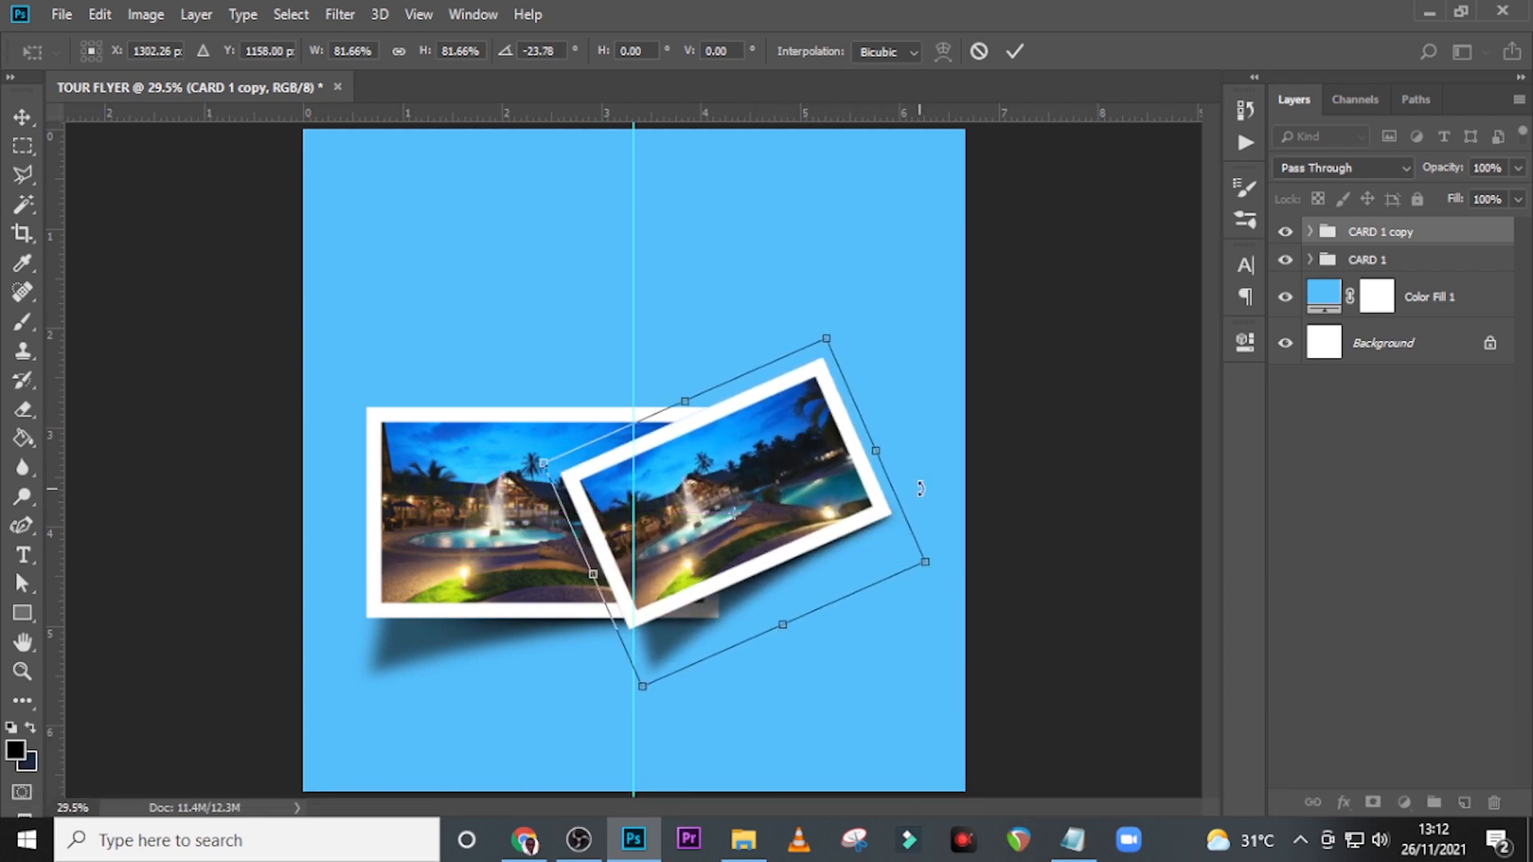
key("Return")
Enlarge the tilted CARD 1 copy slightly and nudge it down and to the right.
key("ctrl+t")
key("Return")
left_click_drag(903, 343, 918, 341)
left_click_drag(796, 485, 802, 490)
key("Return")
Enlarge the original CARD 1 group slightly toward its upper right, keeping its lower-left corner in place.
left_click(1377, 260)
key("ctrl+t")
left_click(730, 347)
left_click_drag(730, 389, 761, 369)
key("shift+Return")
Enlarge the CARD 1 copy group a little more and shift it slightly up and to the right.
left_click(1396, 237)
key("ctrl+t")
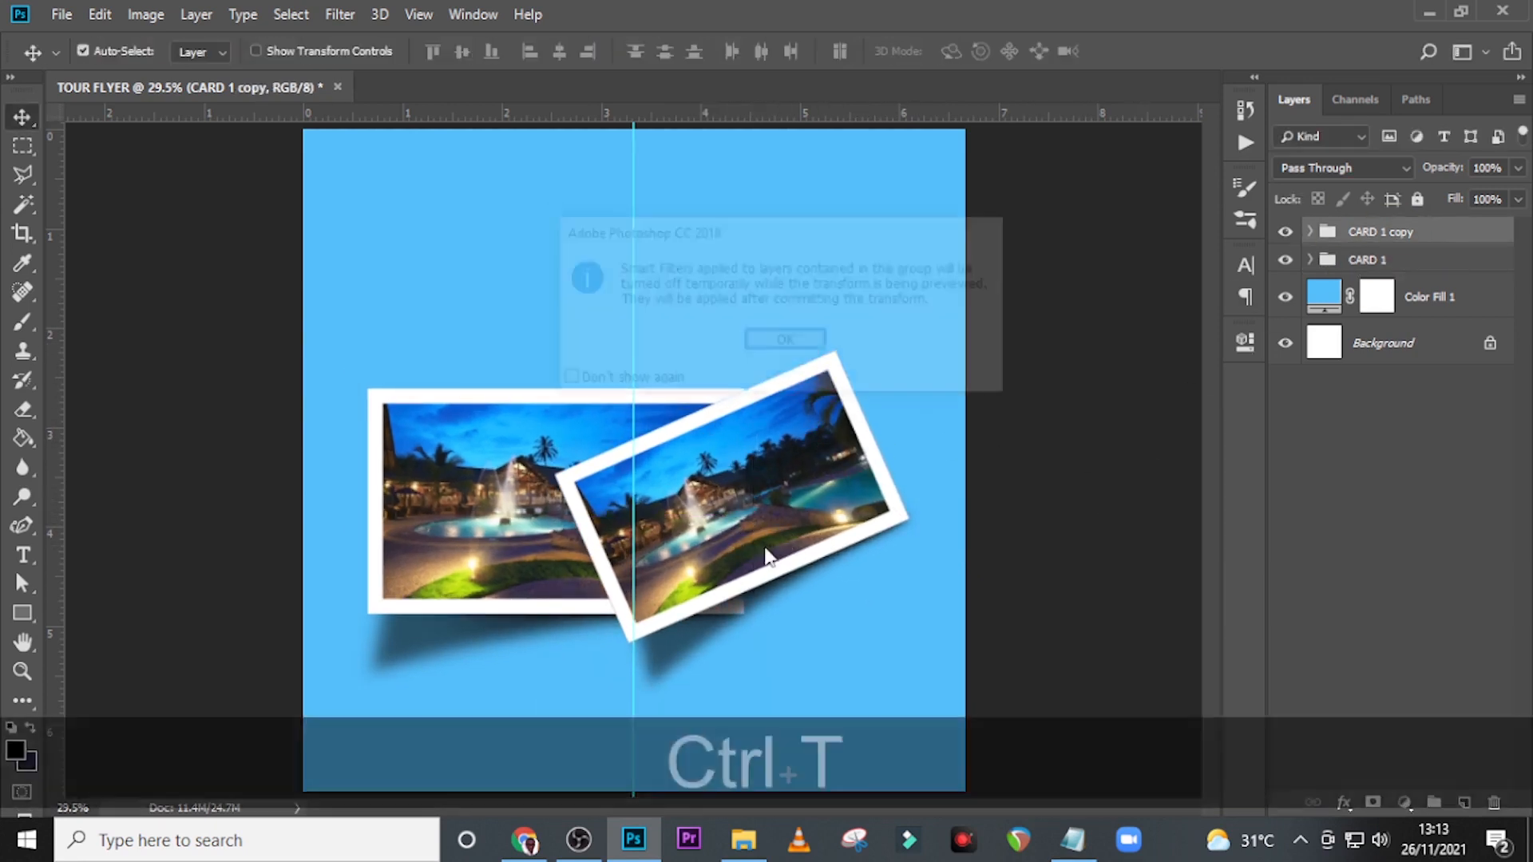
key("Return")
left_click_drag(896, 335, 950, 330)
left_click_drag(815, 445, 835, 433)
key("Return")
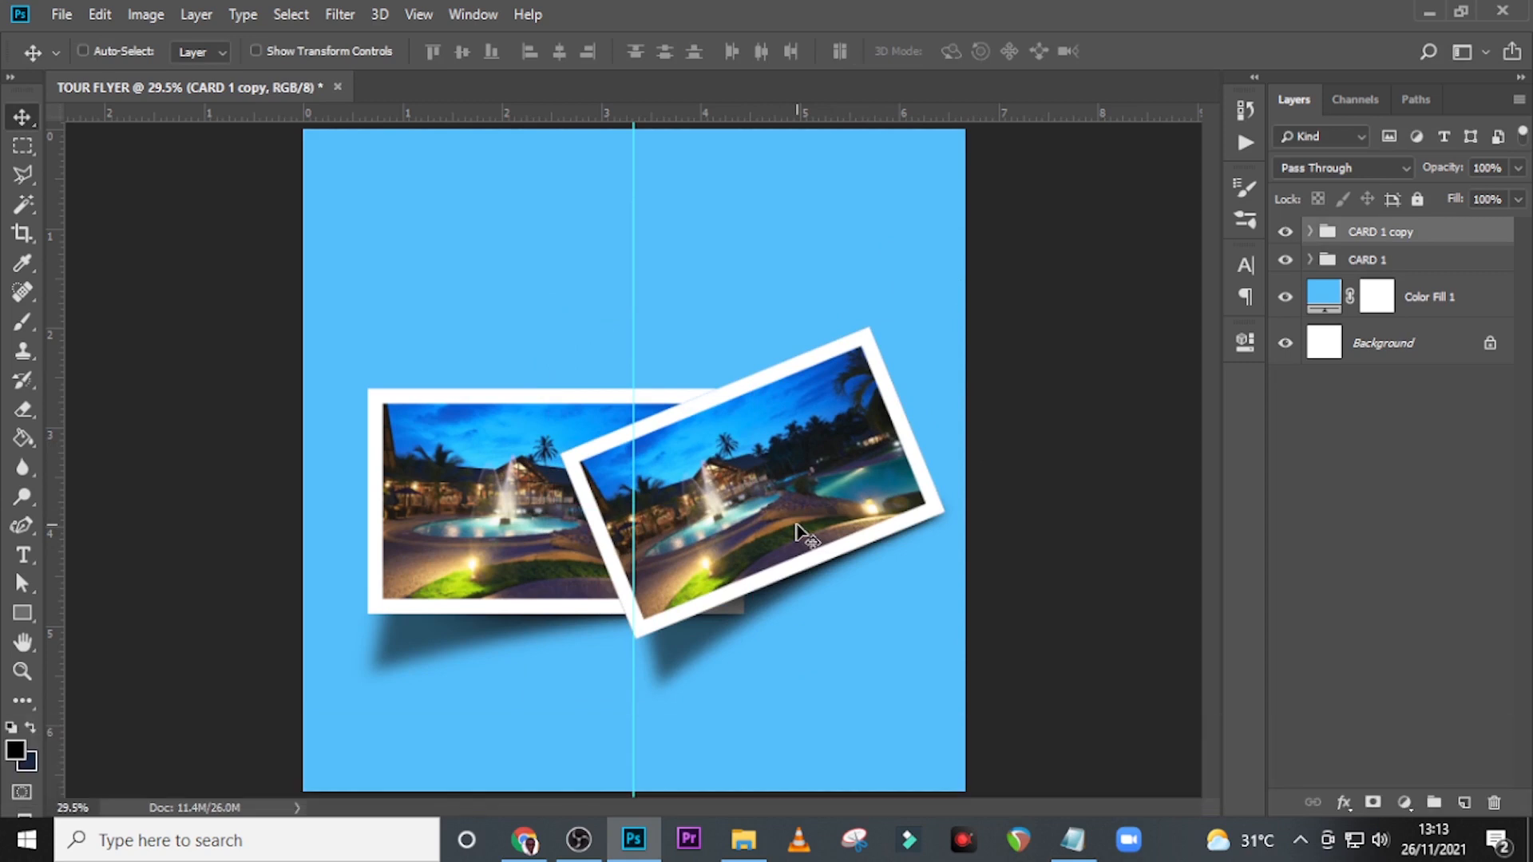
Rotate the Layer 1 shadow inside CARD 1 copy about 2.8° around its lower-right corner.
left_click(1309, 231)
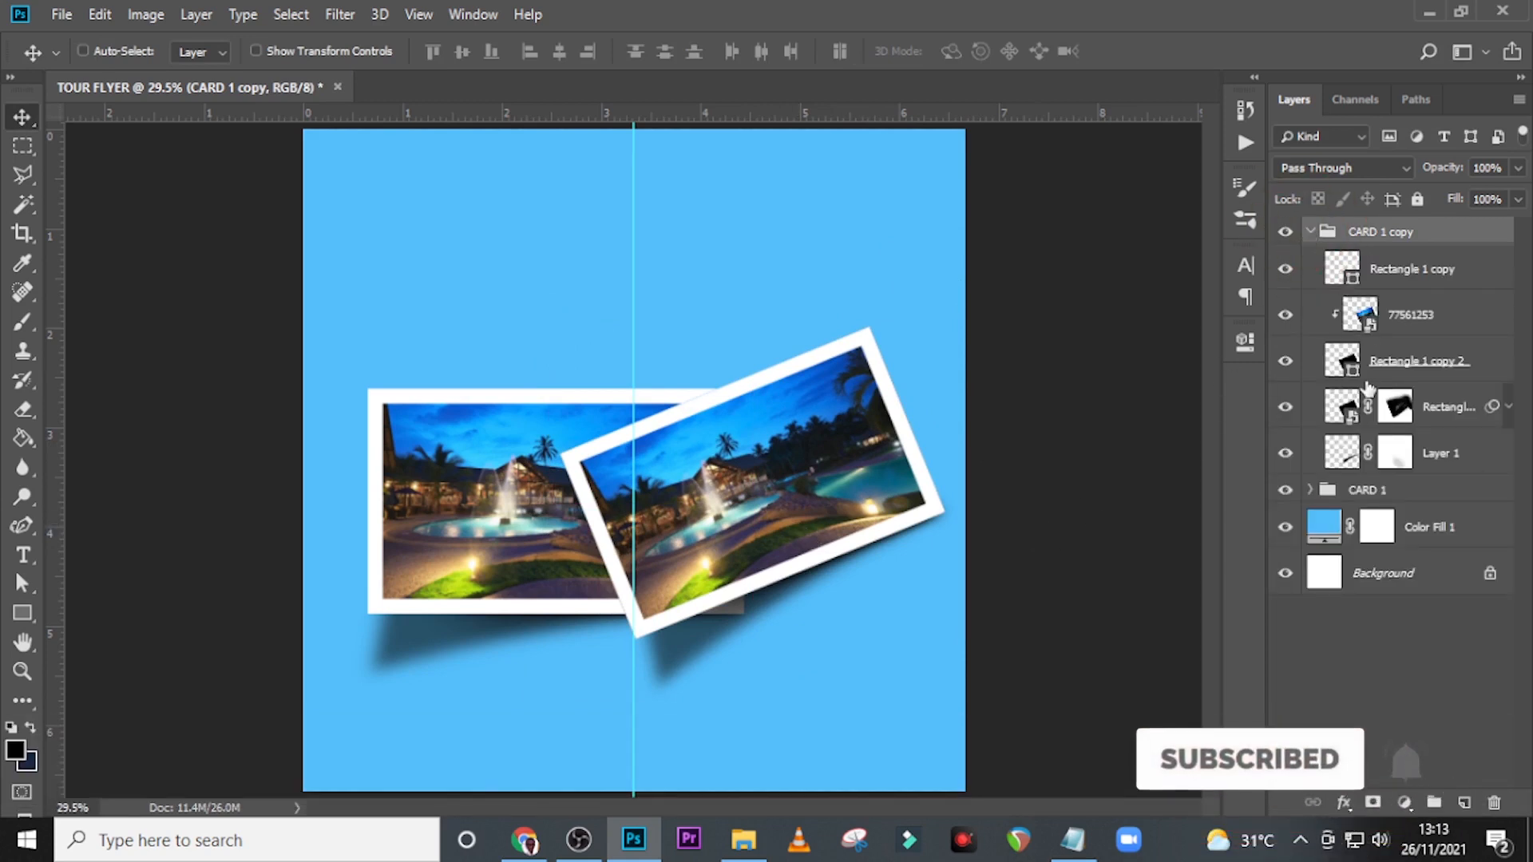
left_click(1318, 457)
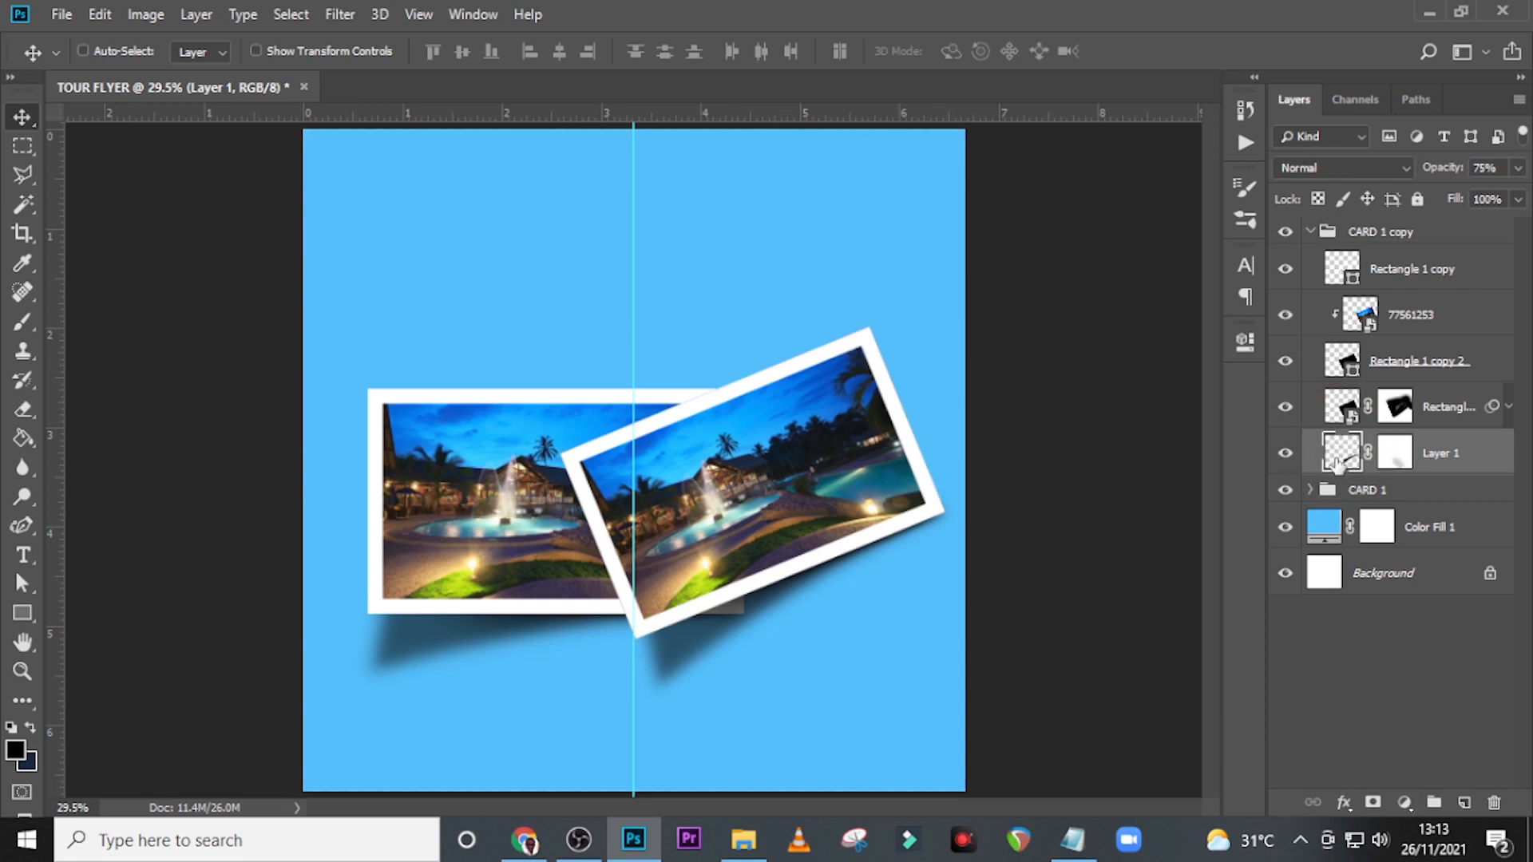
left_click(1287, 455)
left_click(1287, 454)
key("ctrl+t")
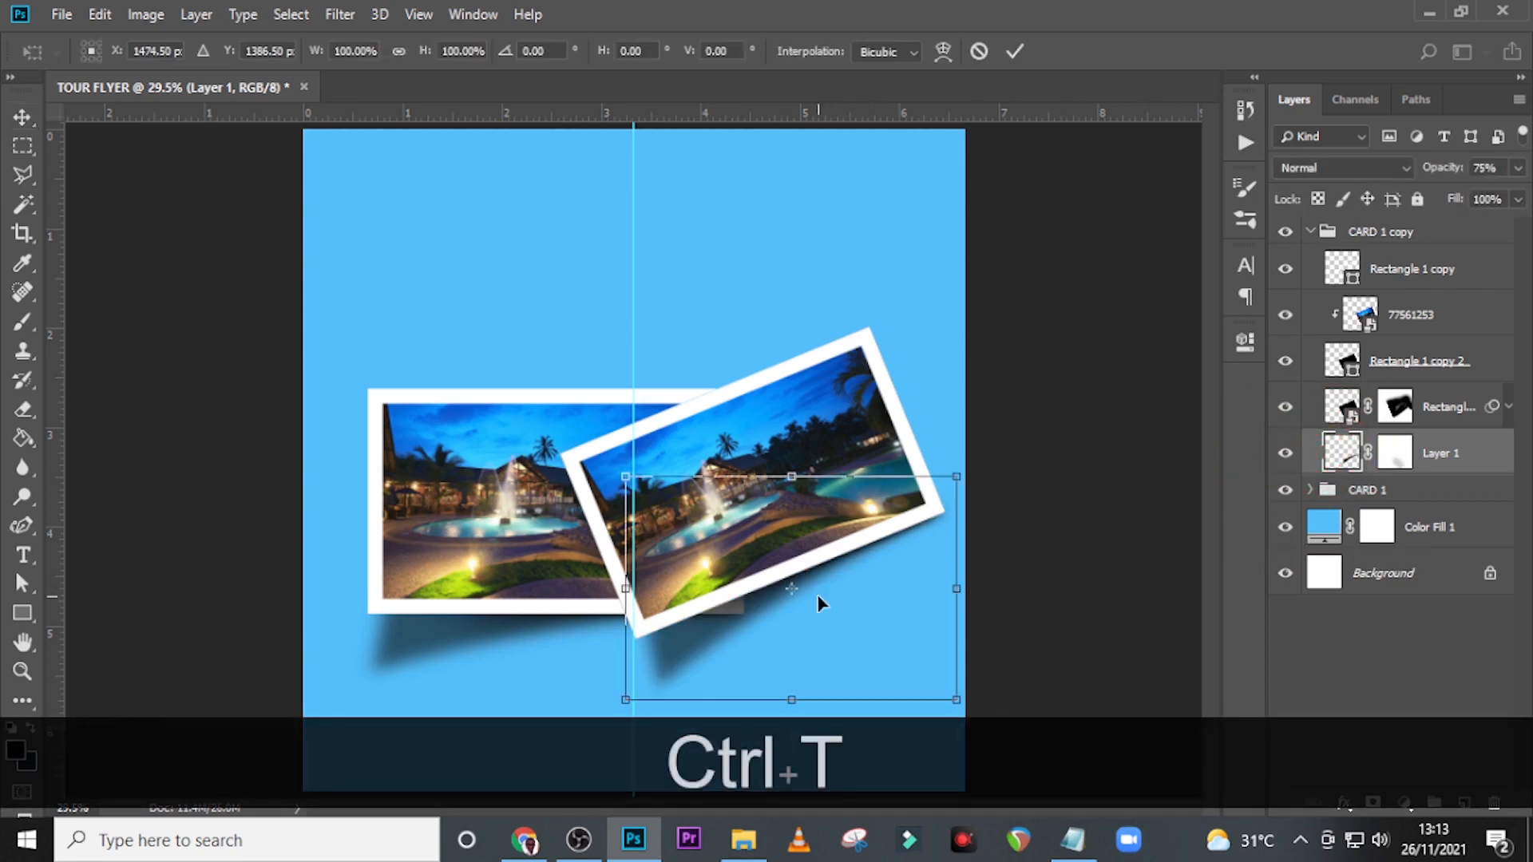
left_click_drag(801, 588, 956, 700)
left_click_drag(570, 593, 565, 572)
key("Return")
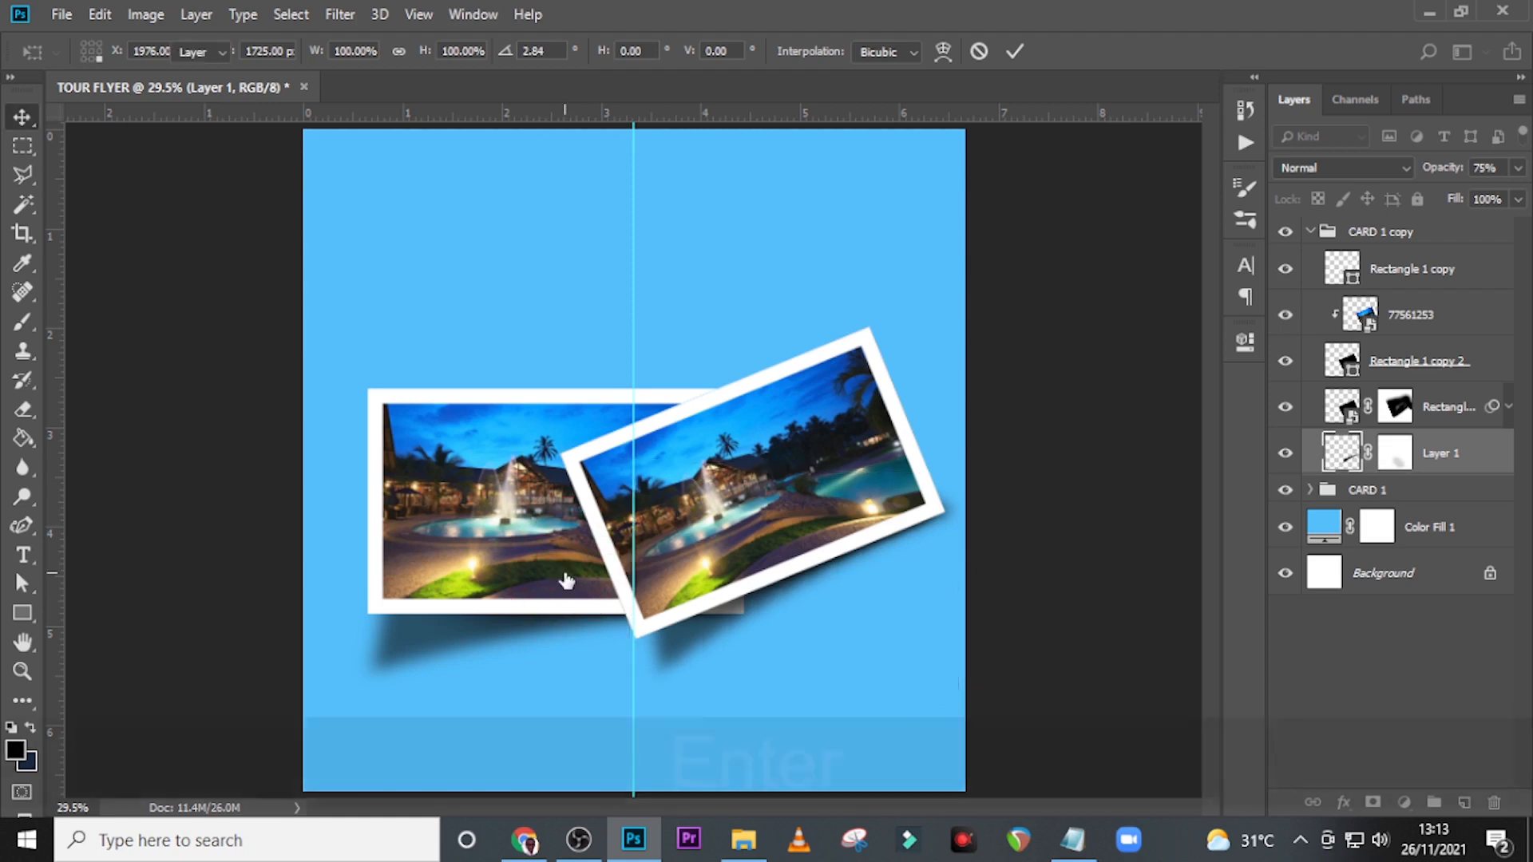
Raise the opacity of the Layer 1 shadow in CARD 1 copy to 100%.
left_click(1518, 167)
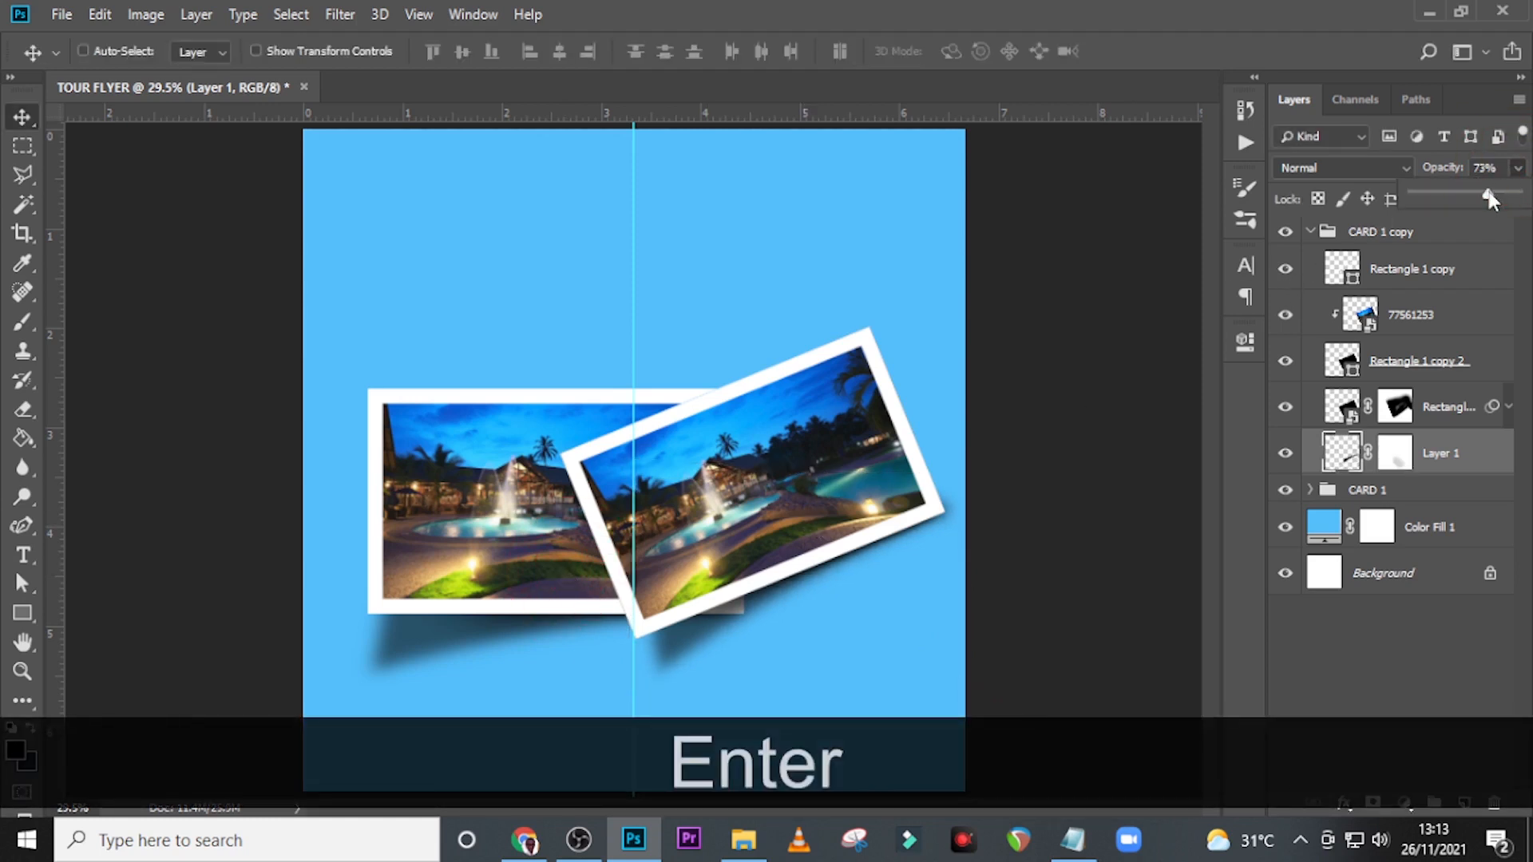
left_click_drag(1490, 195, 1517, 198)
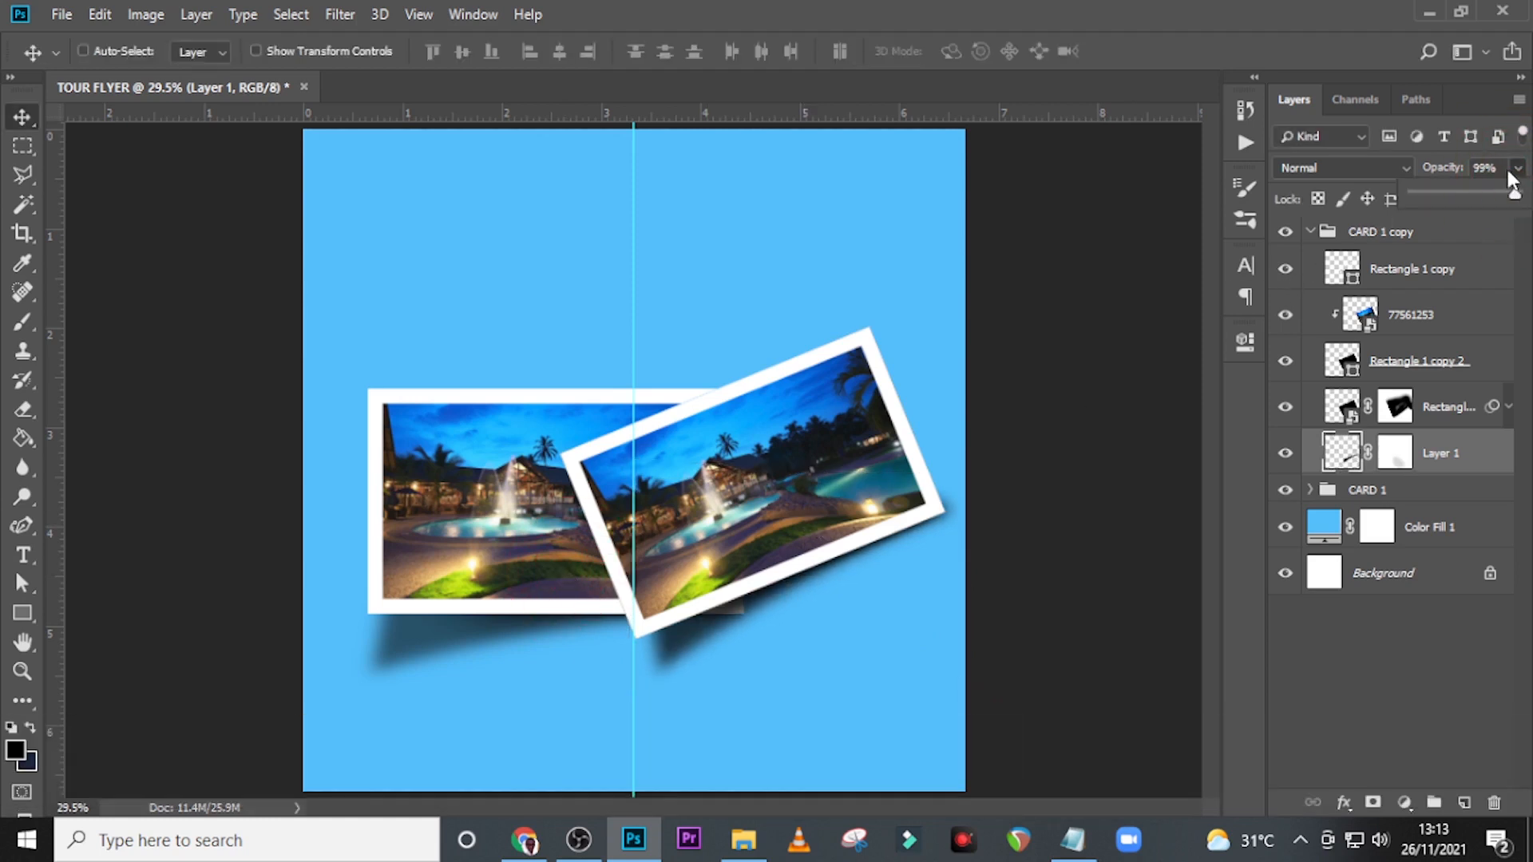
left_click(1453, 453)
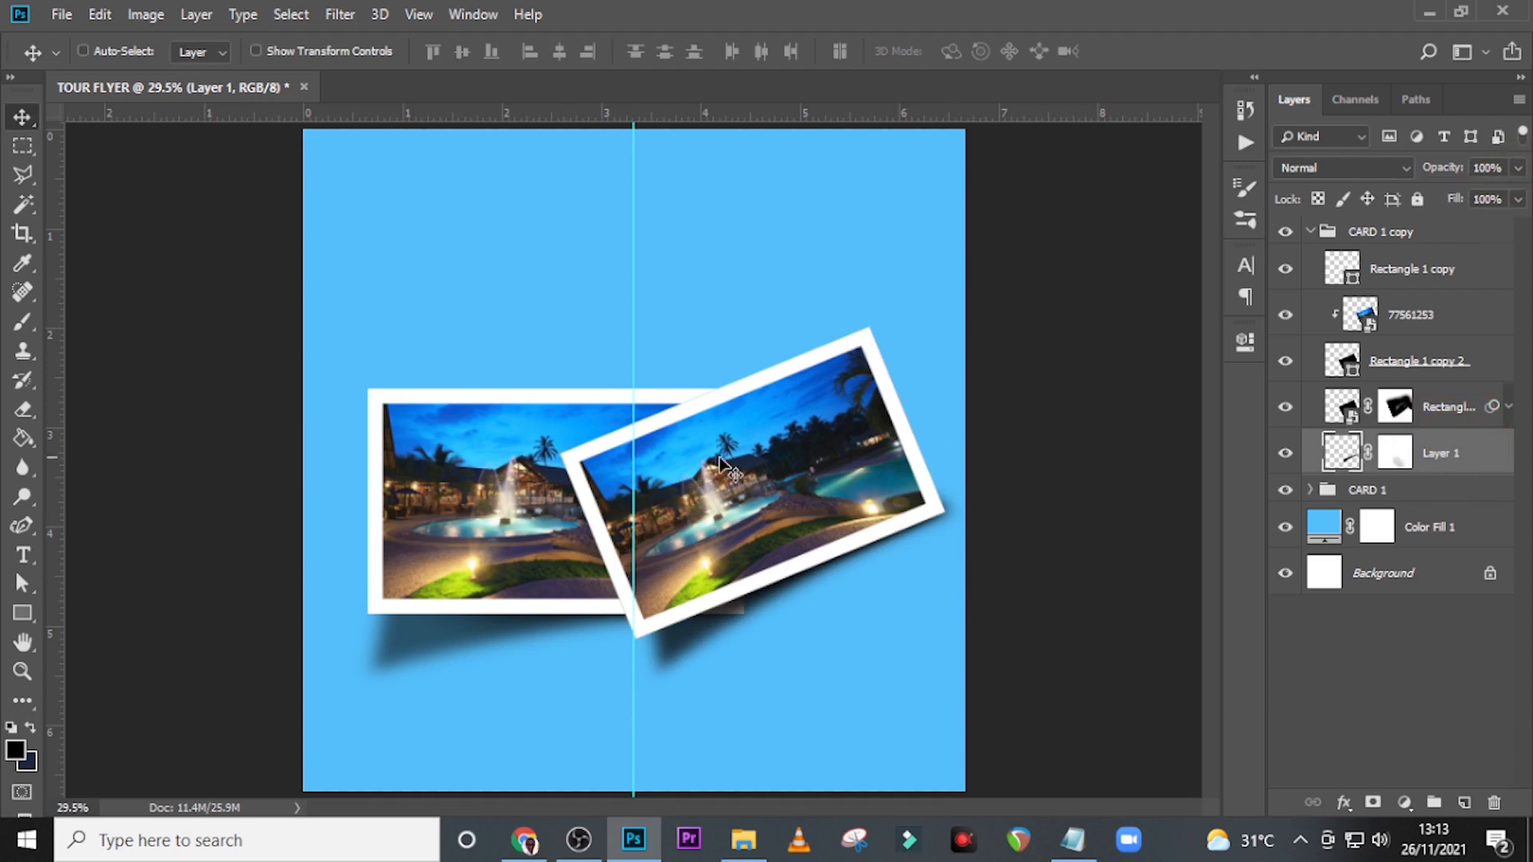
Add a new layer above Layer 1 and outline a four-sided Polygonal Lasso selection protruding past the tilted card's upper-right edge.
left_click(1463, 802)
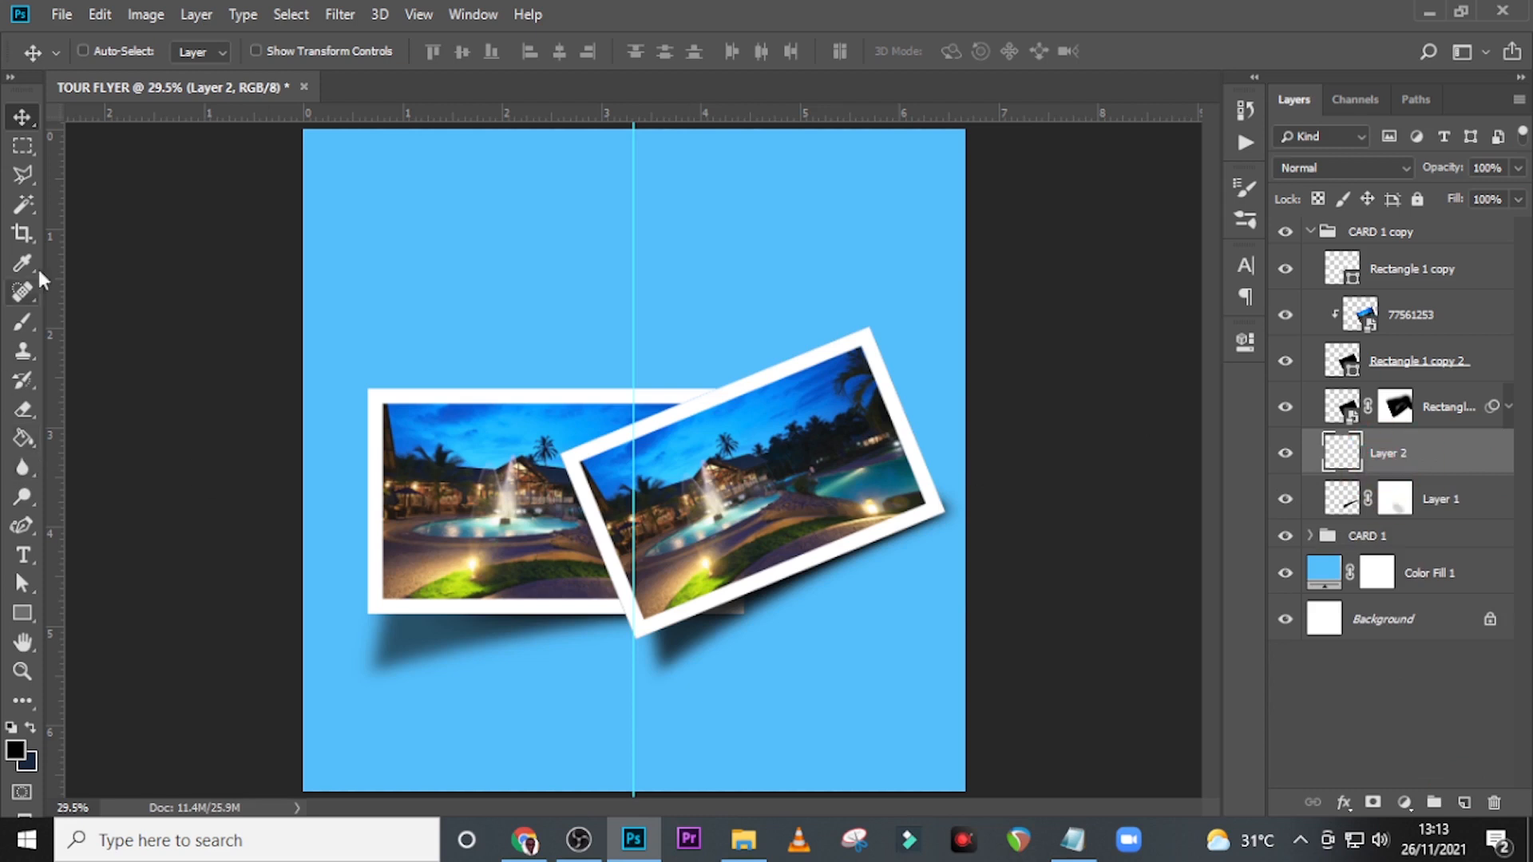
left_click(19, 185)
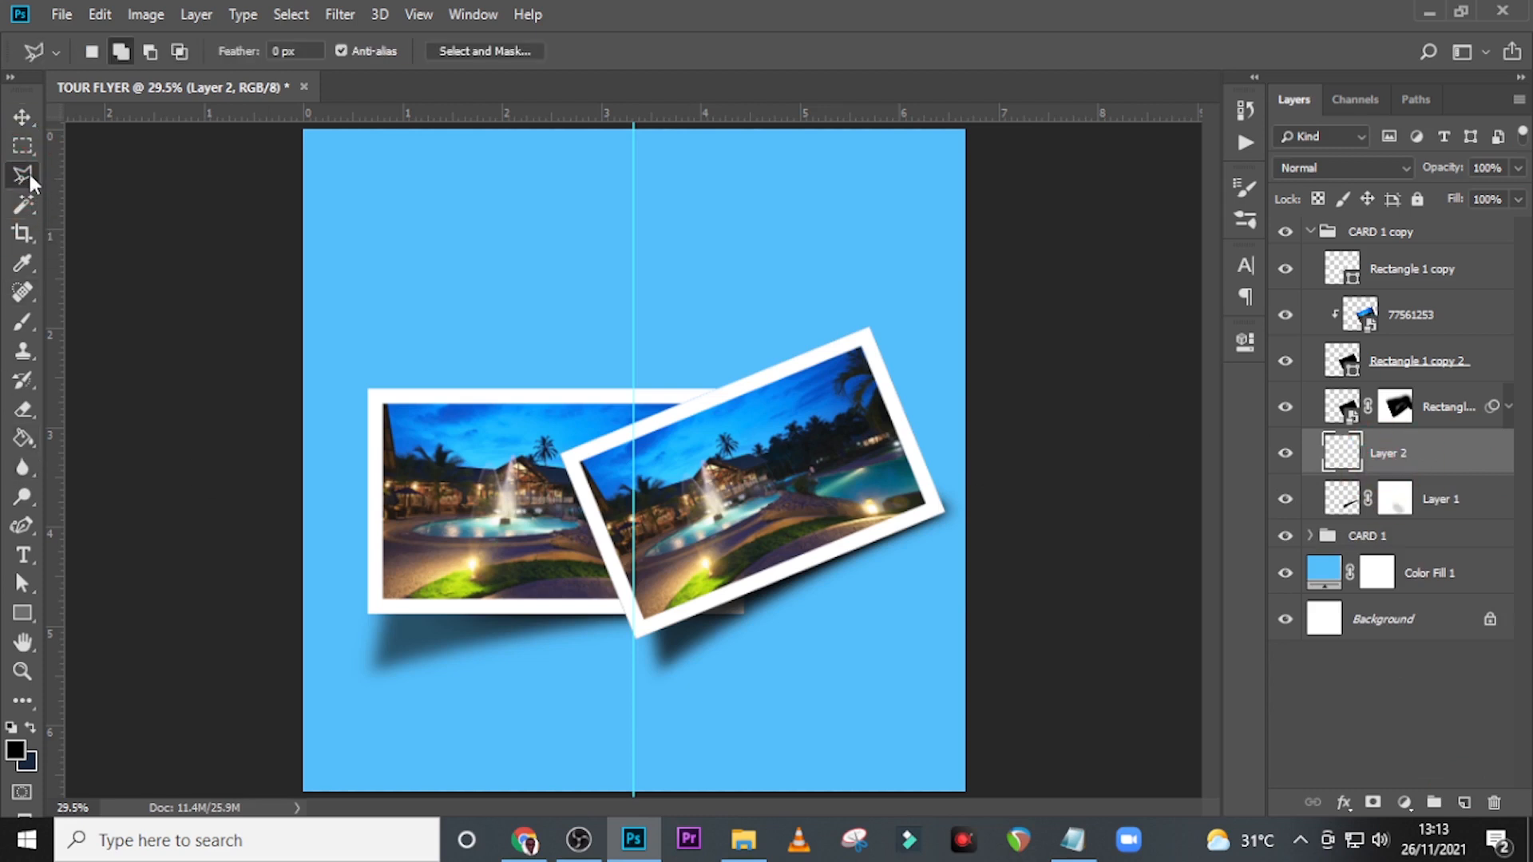
right_click(24, 175)
left_click(85, 199)
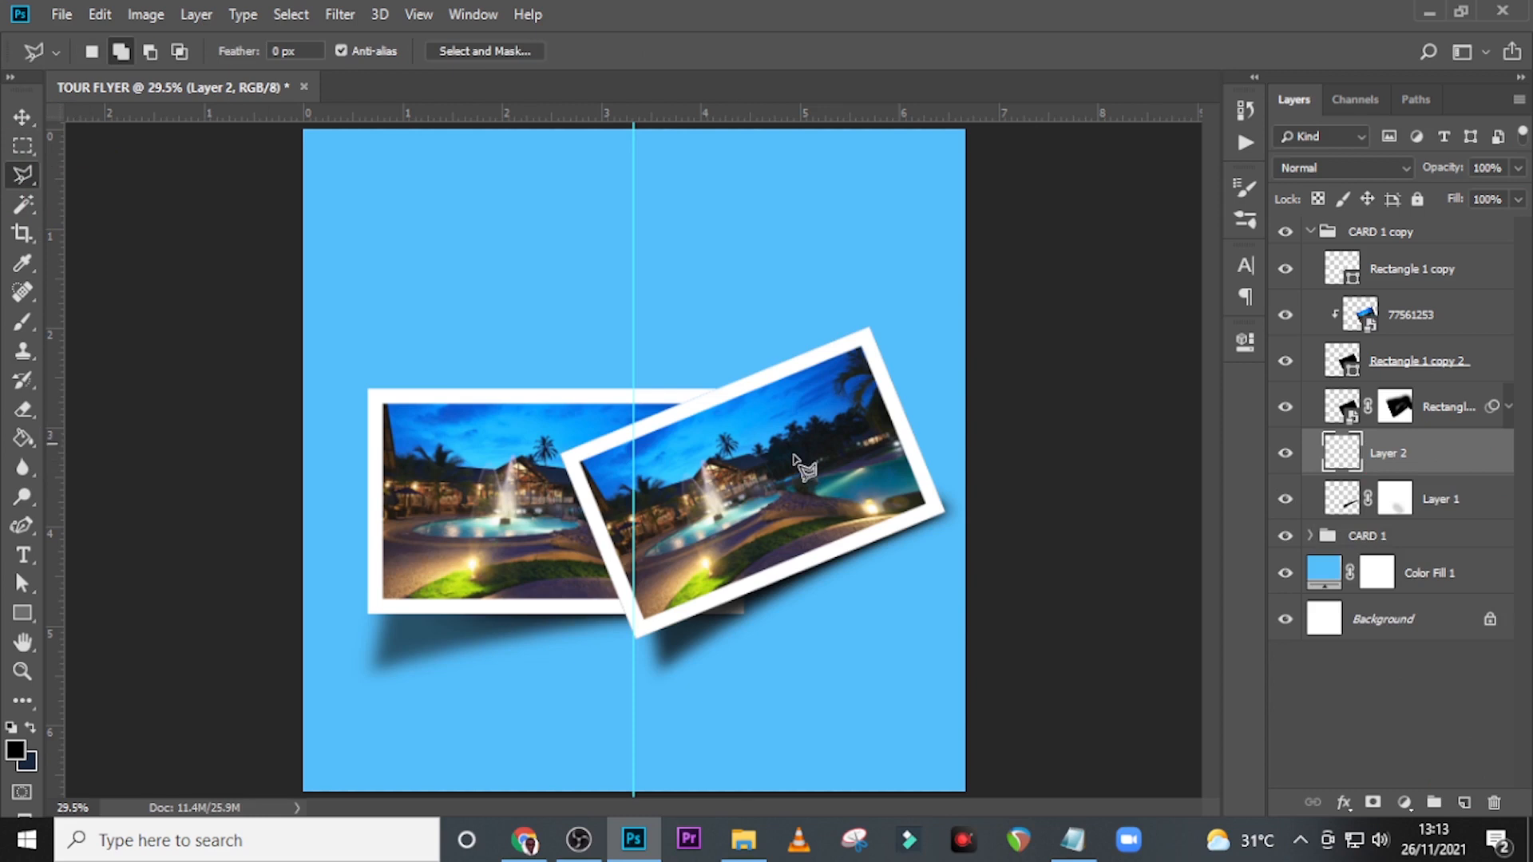
left_click(918, 458)
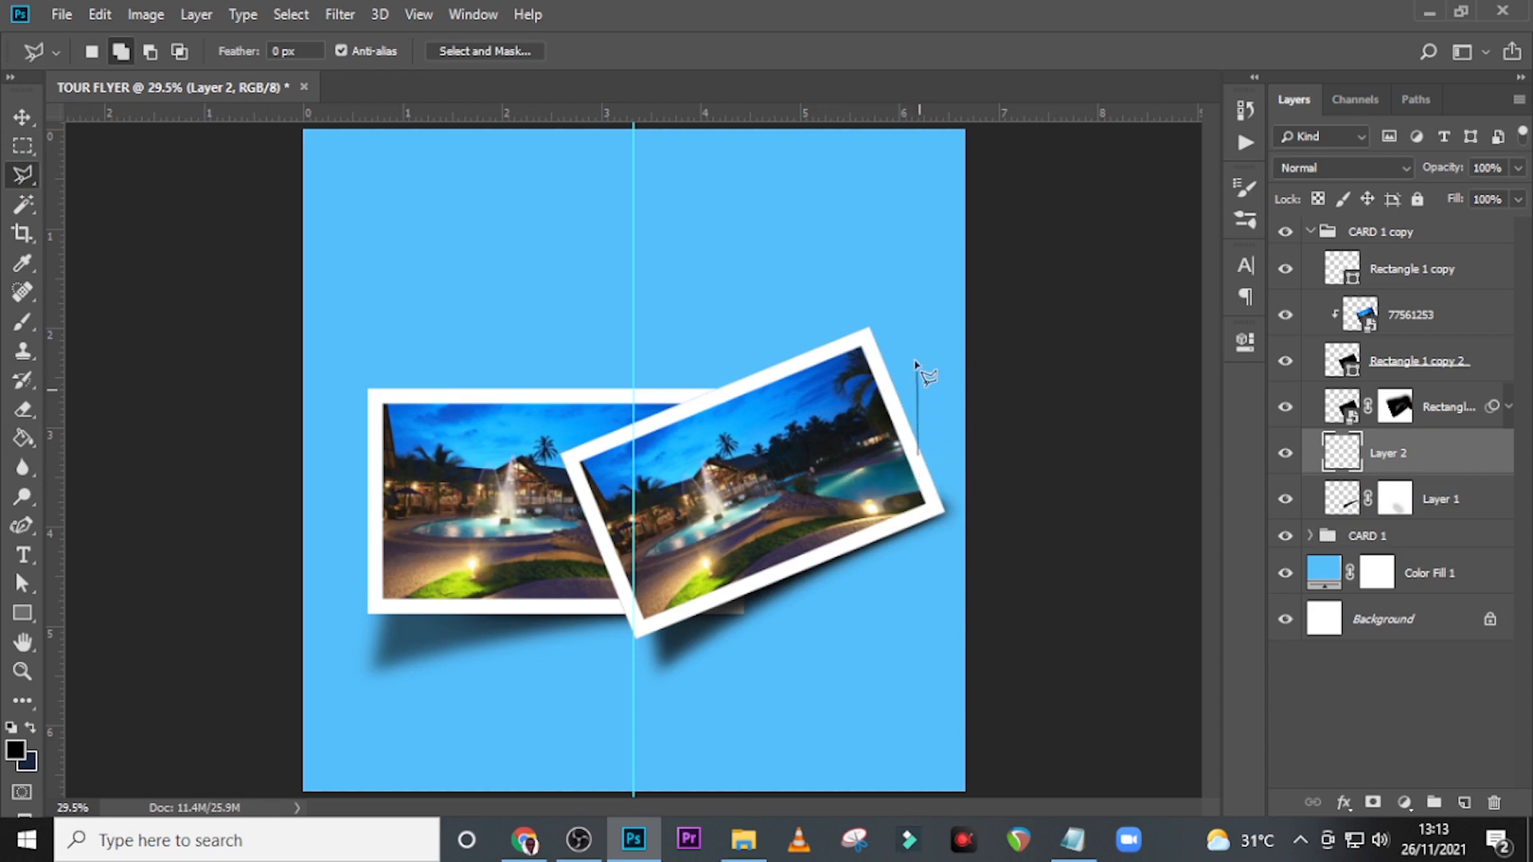
left_click(886, 325)
left_click(850, 358)
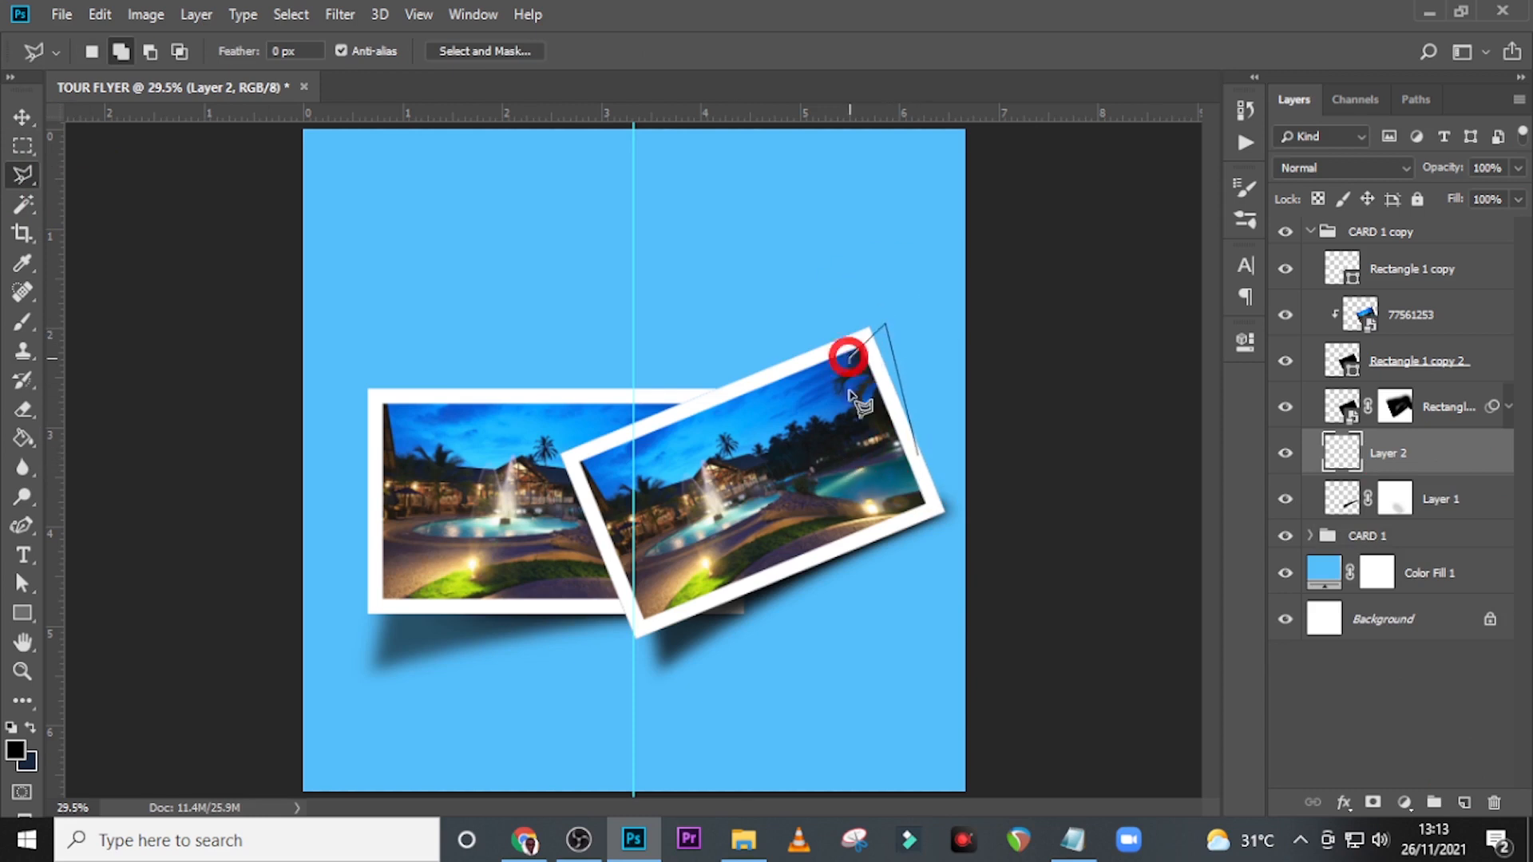
double_click(870, 495)
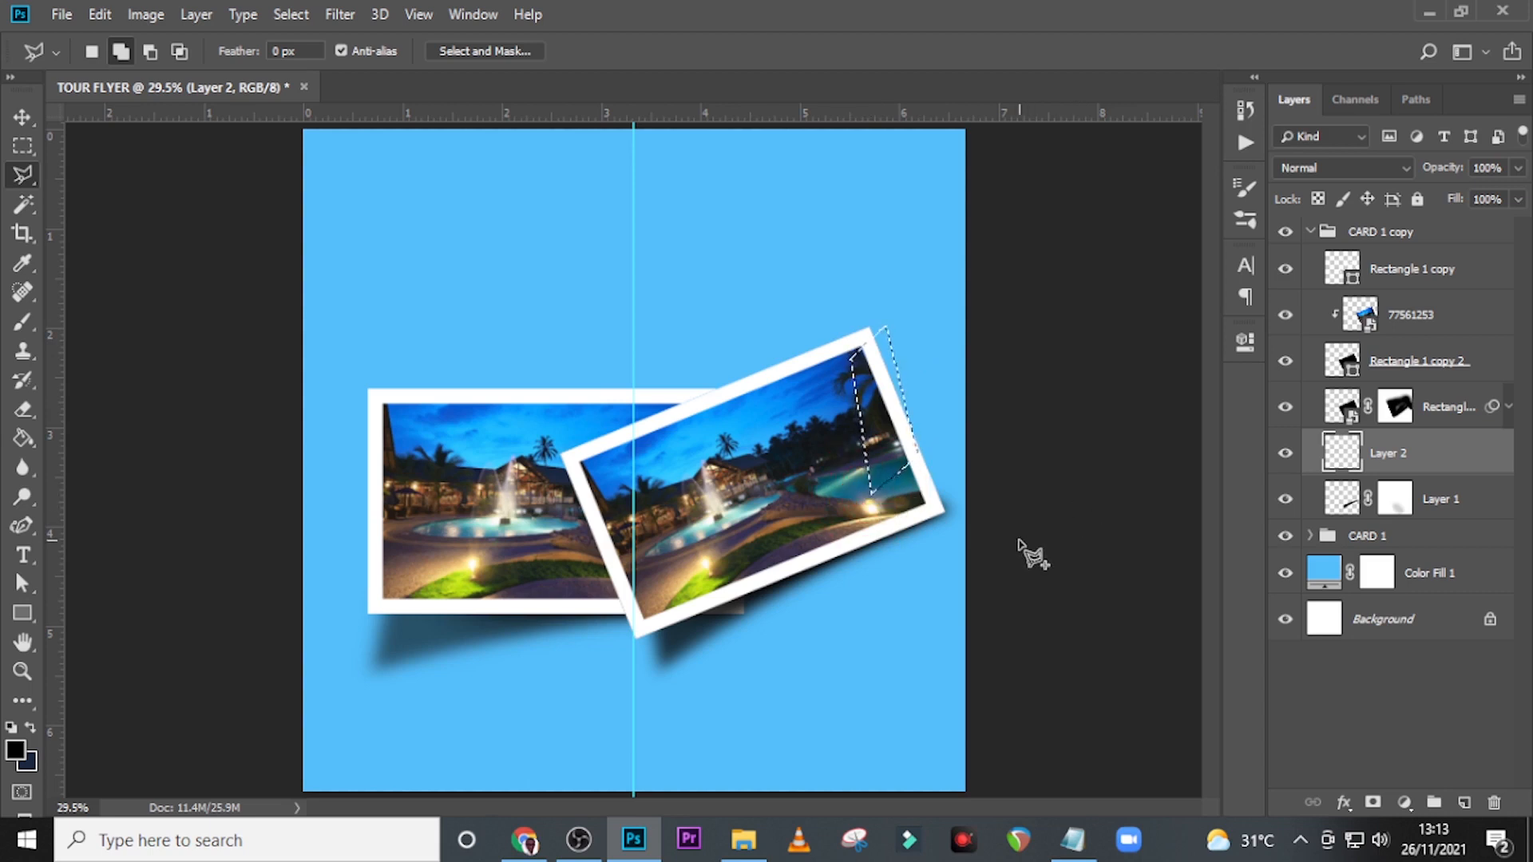
Brush black inside the selection along the tilted card's upper-right edge and deselect.
key("b")
mouse_move(907, 412)
left_mouse_down()
mouse_move(874, 328)
mouse_move(870, 392)
mouse_move(869, 336)
left_mouse_up()
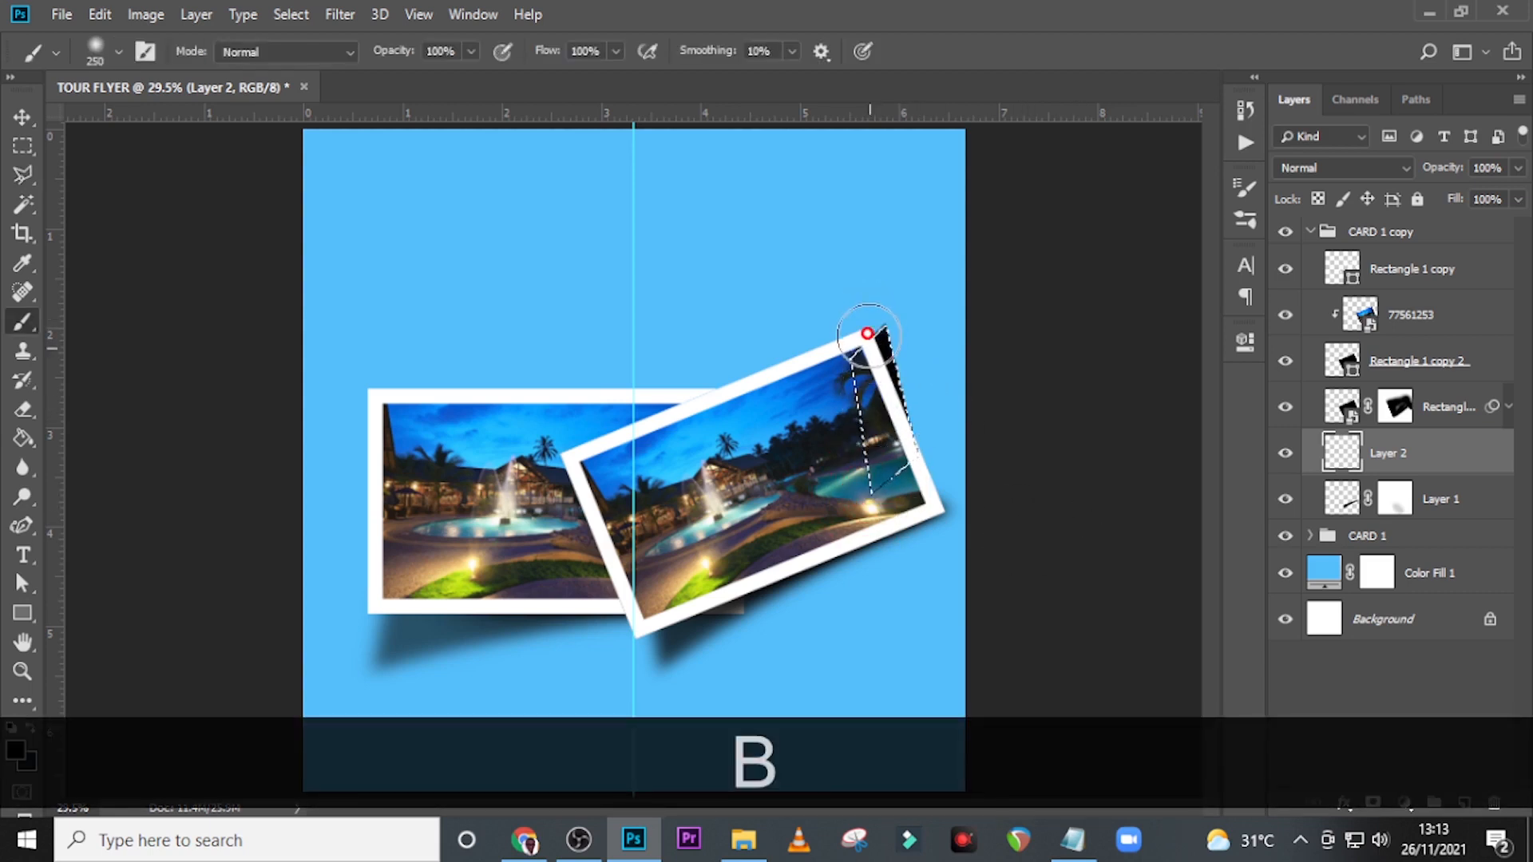
key("ctrl+d")
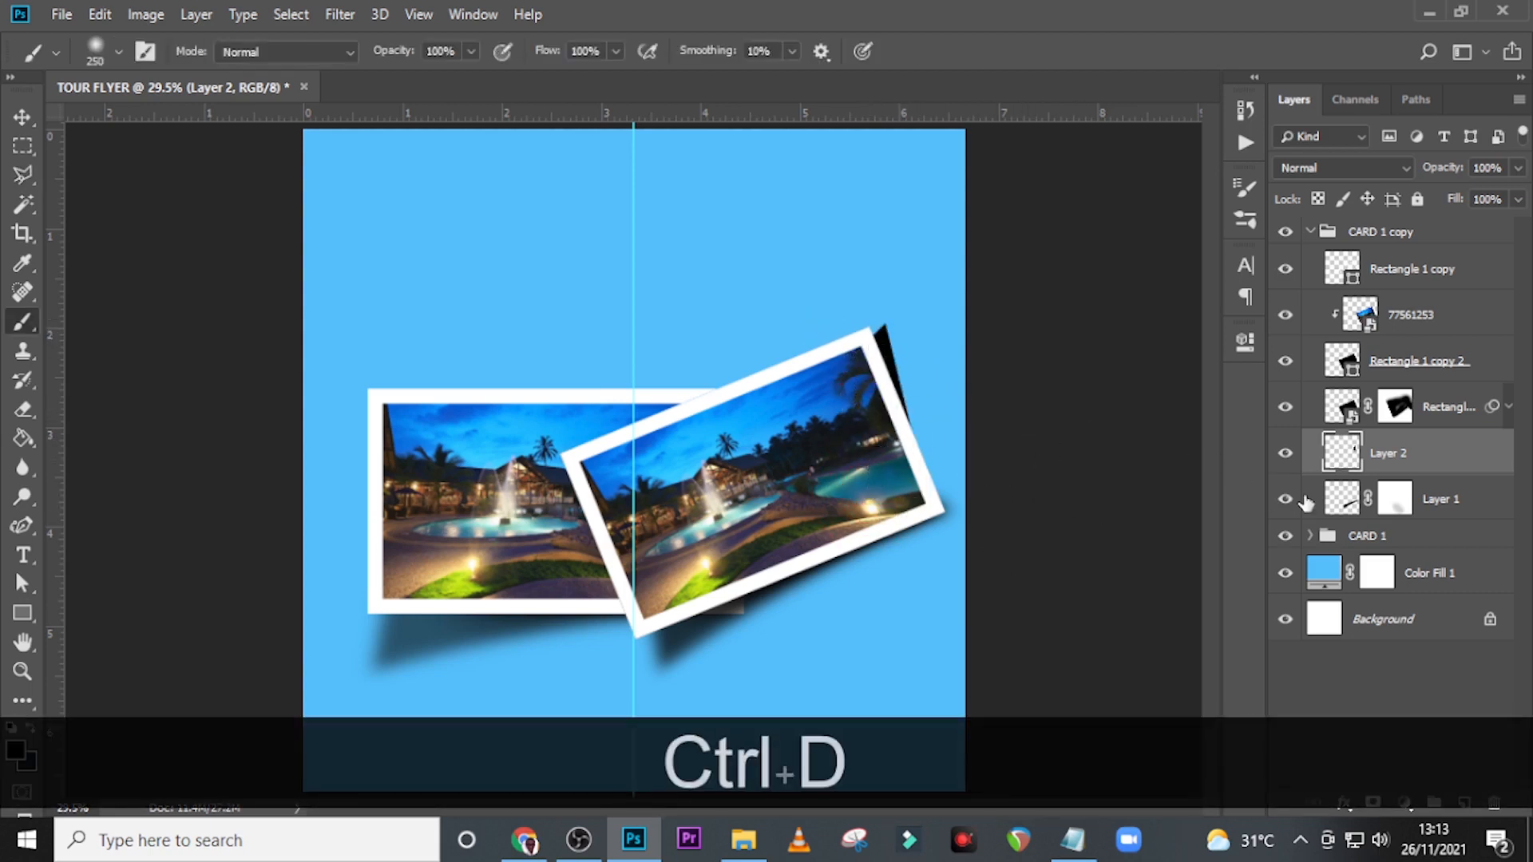
Apply a Gaussian Blur with a 16.6 px radius to the Layer 2 corner shadow.
left_click(356, 20)
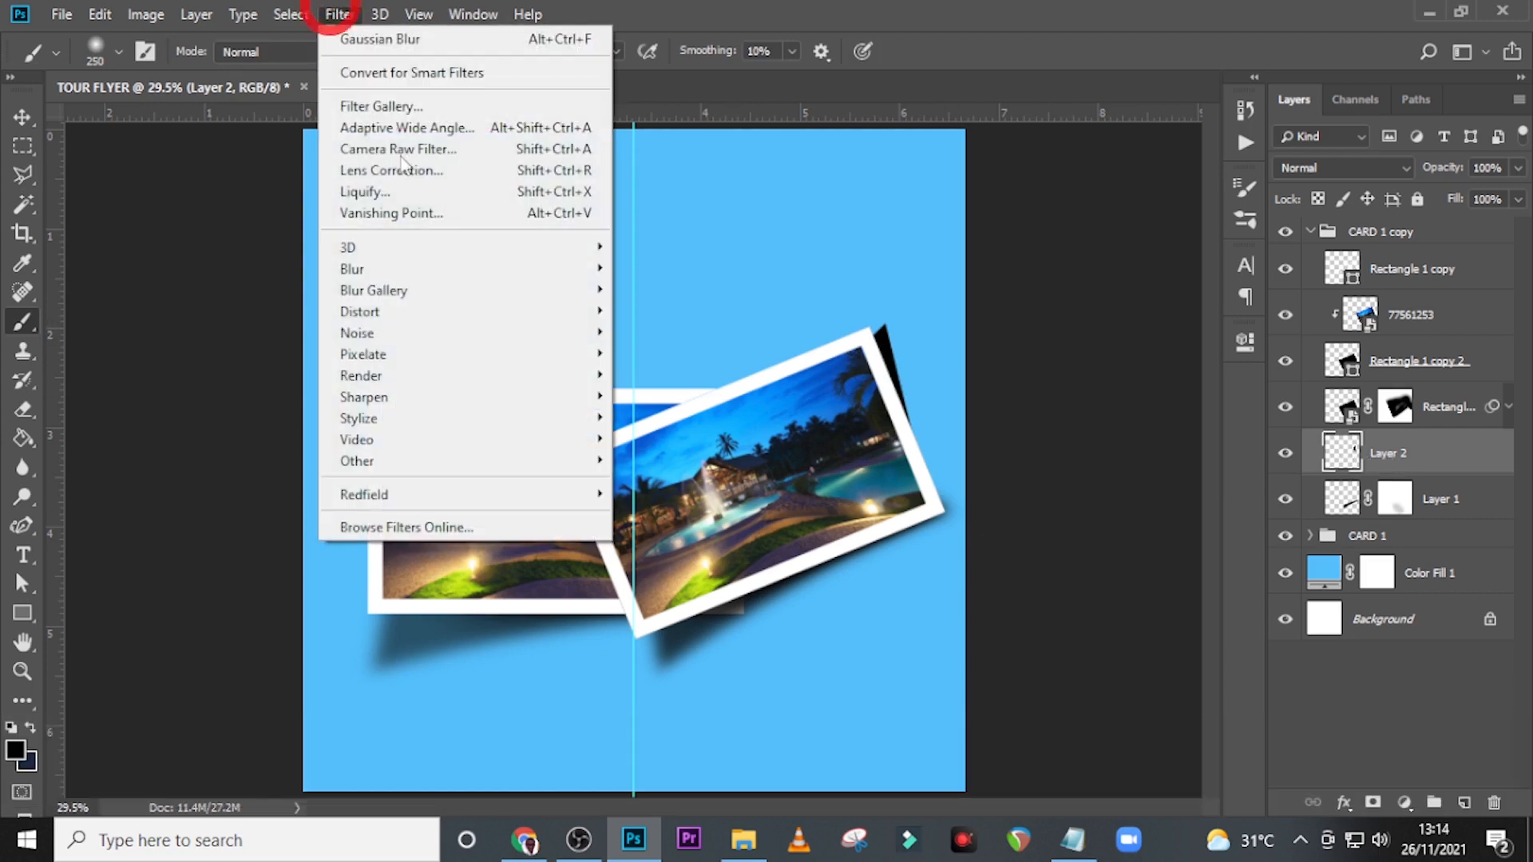
mouse_move(390, 294)
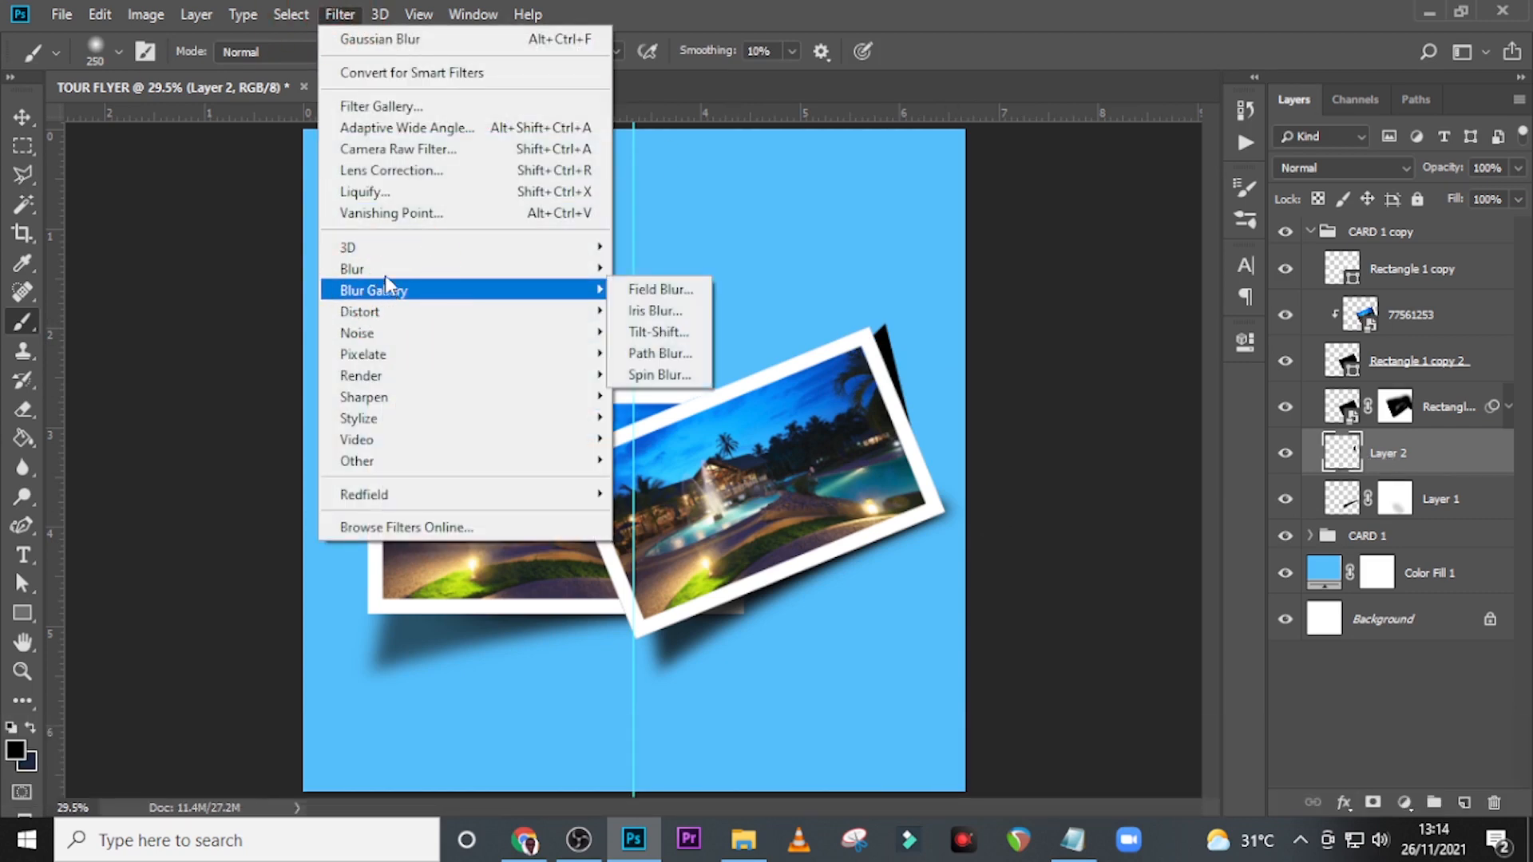
mouse_move(375, 269)
left_click(702, 354)
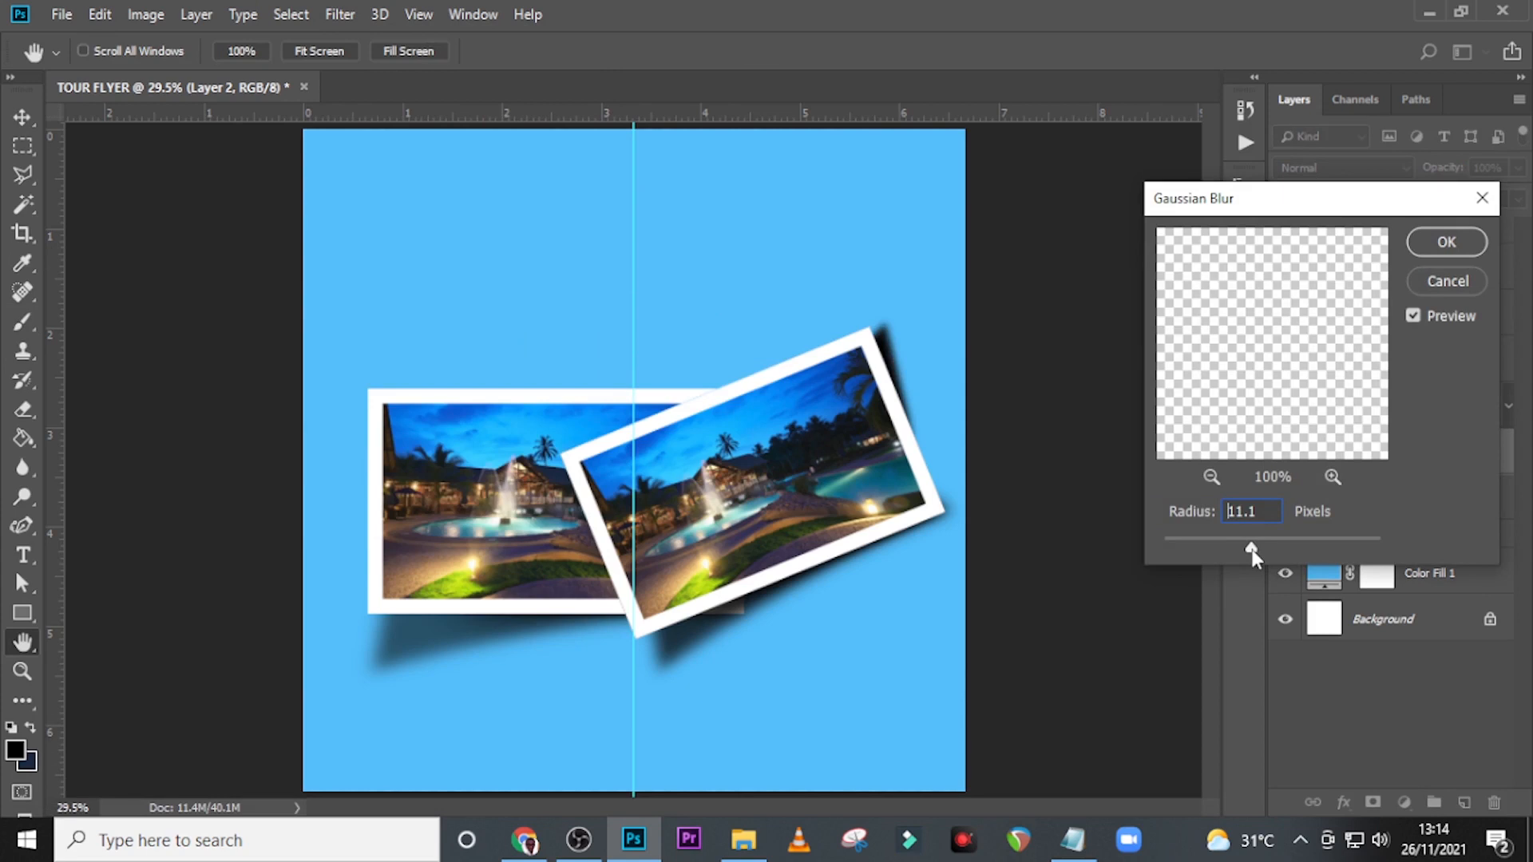
left_click(1256, 549)
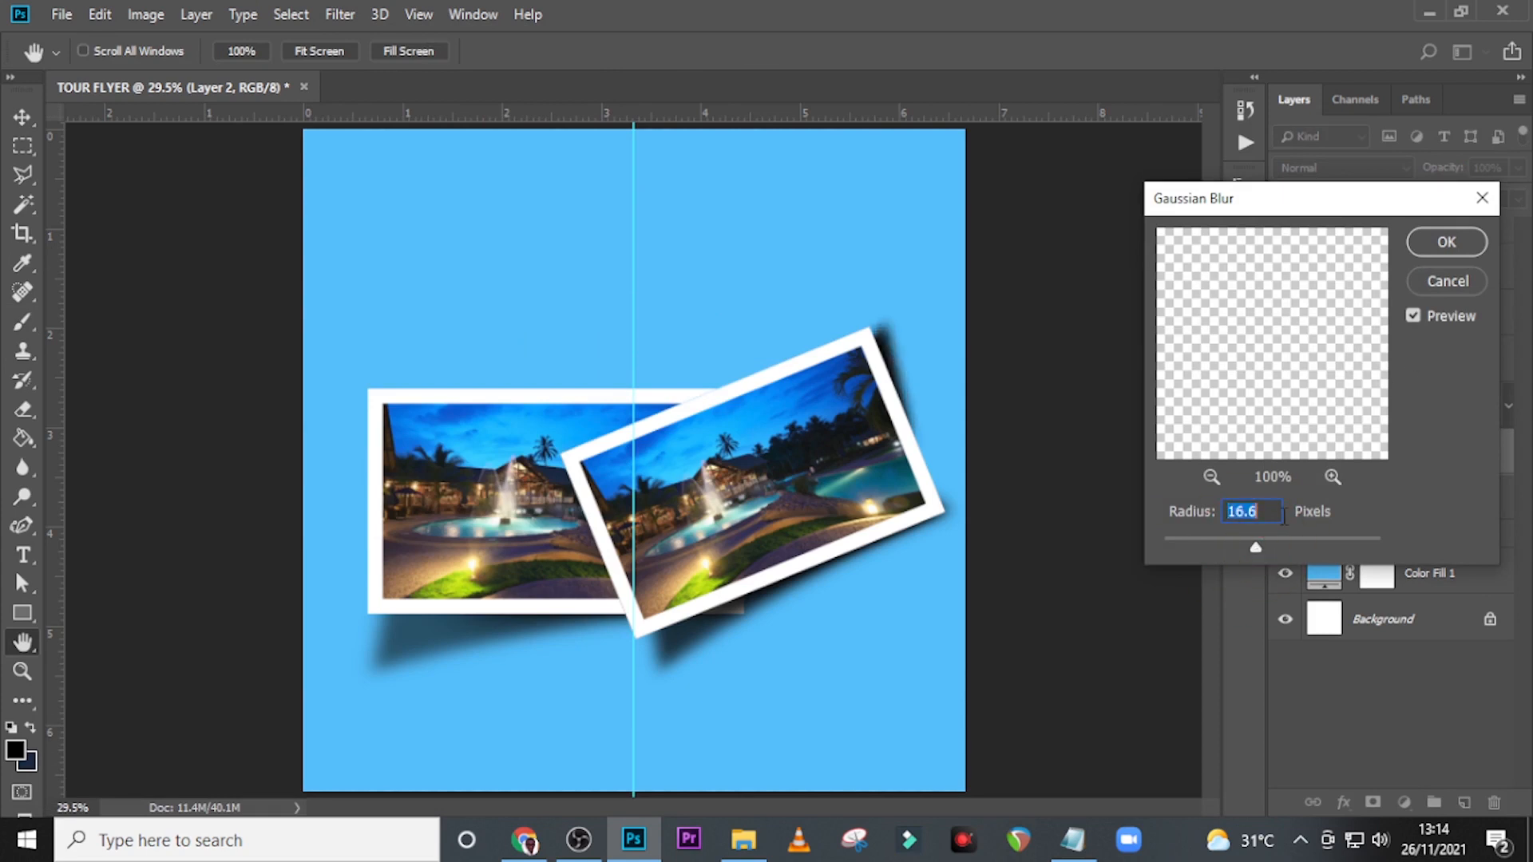
left_click(1447, 242)
Add a mask to Layer 2 and trim the shadow's outer tip near the card's upper-right corner with the 250 px brush.
left_click(1404, 455)
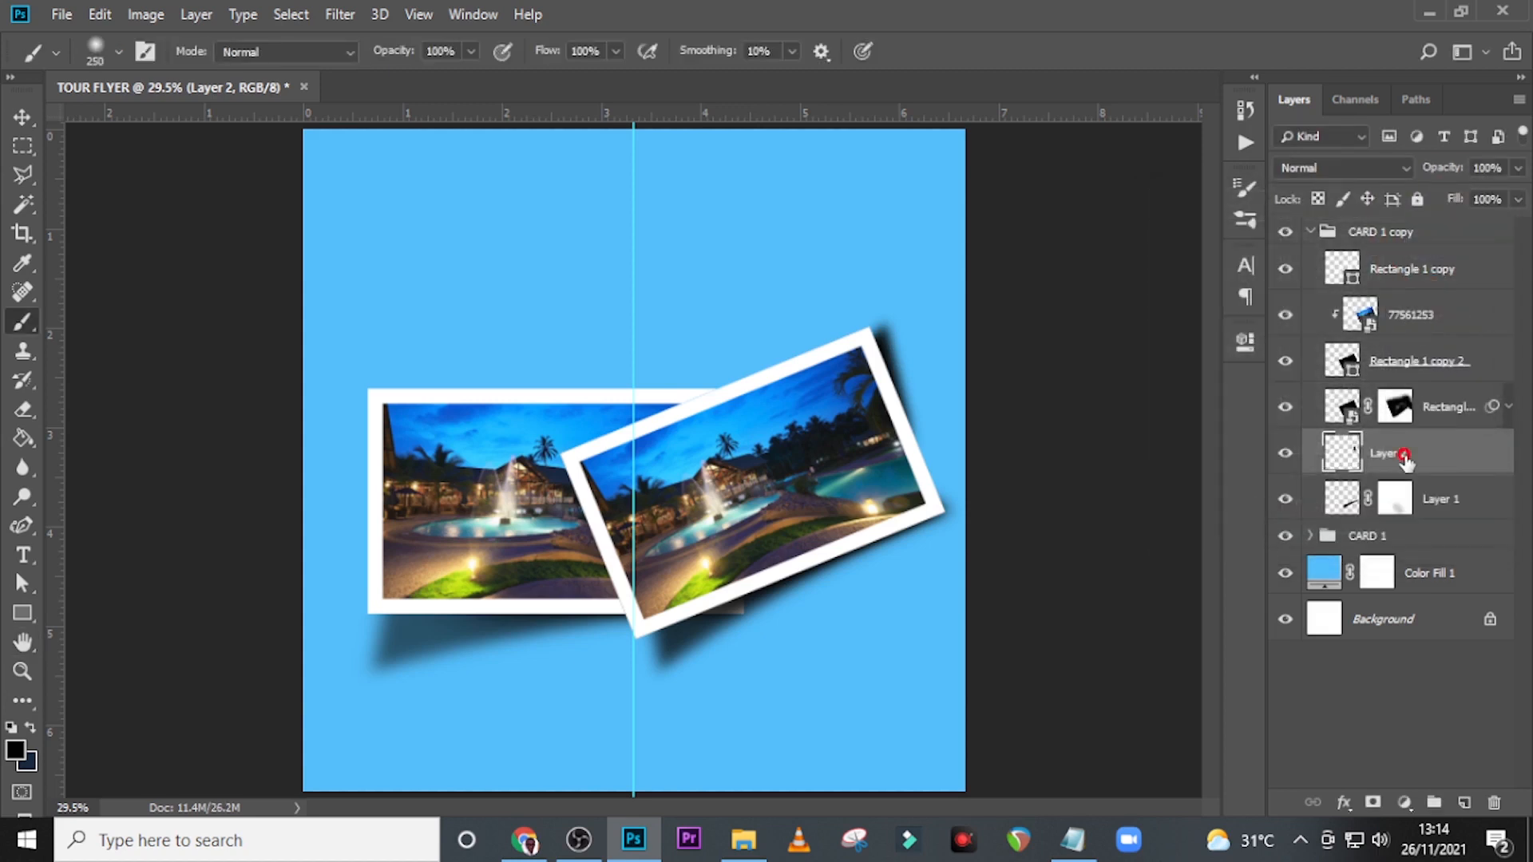
left_click(1374, 804)
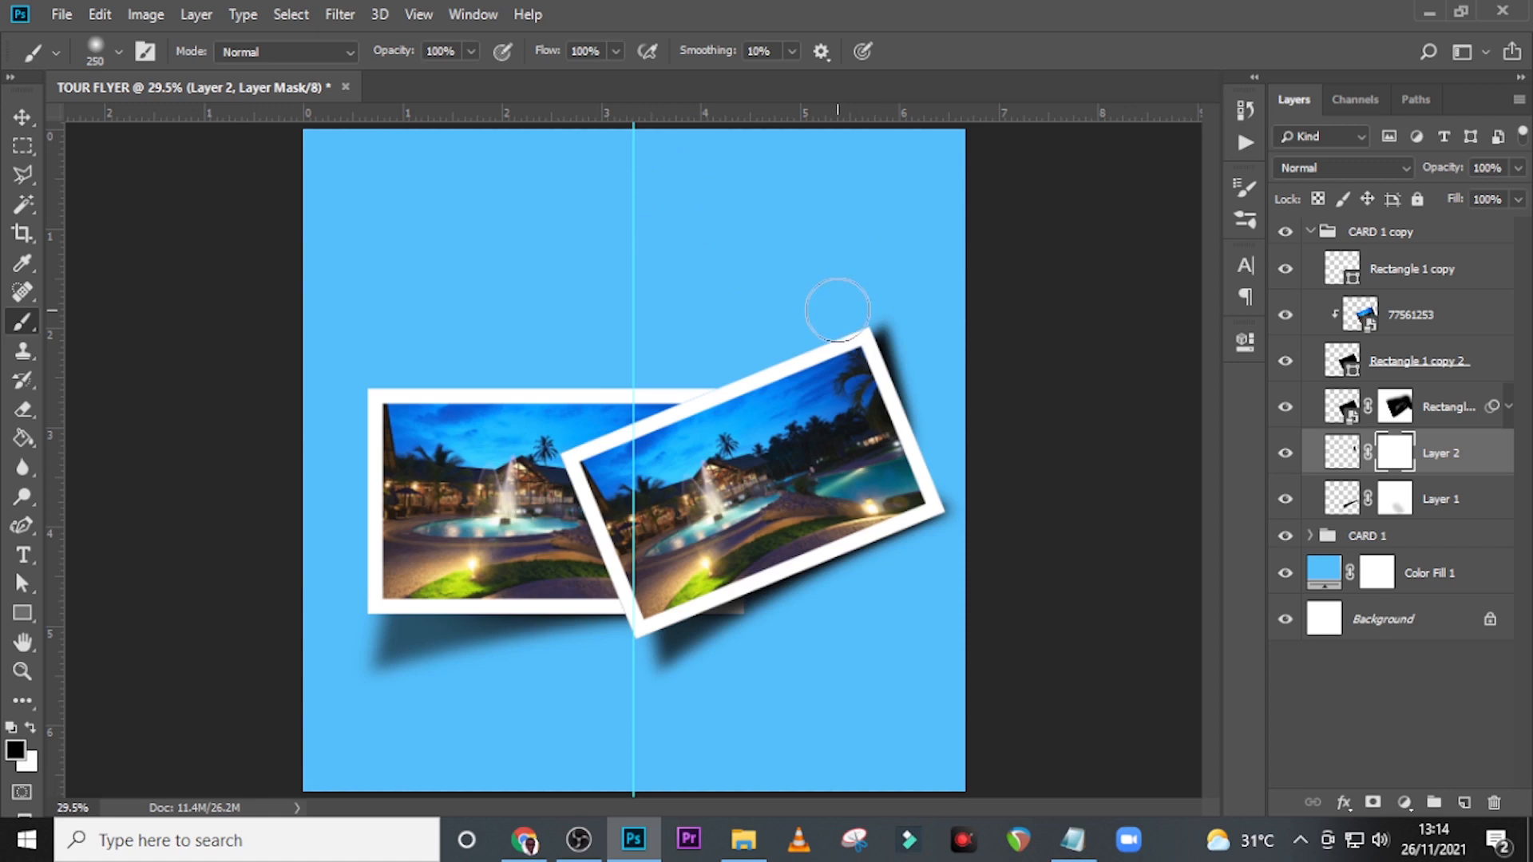
left_click(1009, 334)
left_click(924, 296)
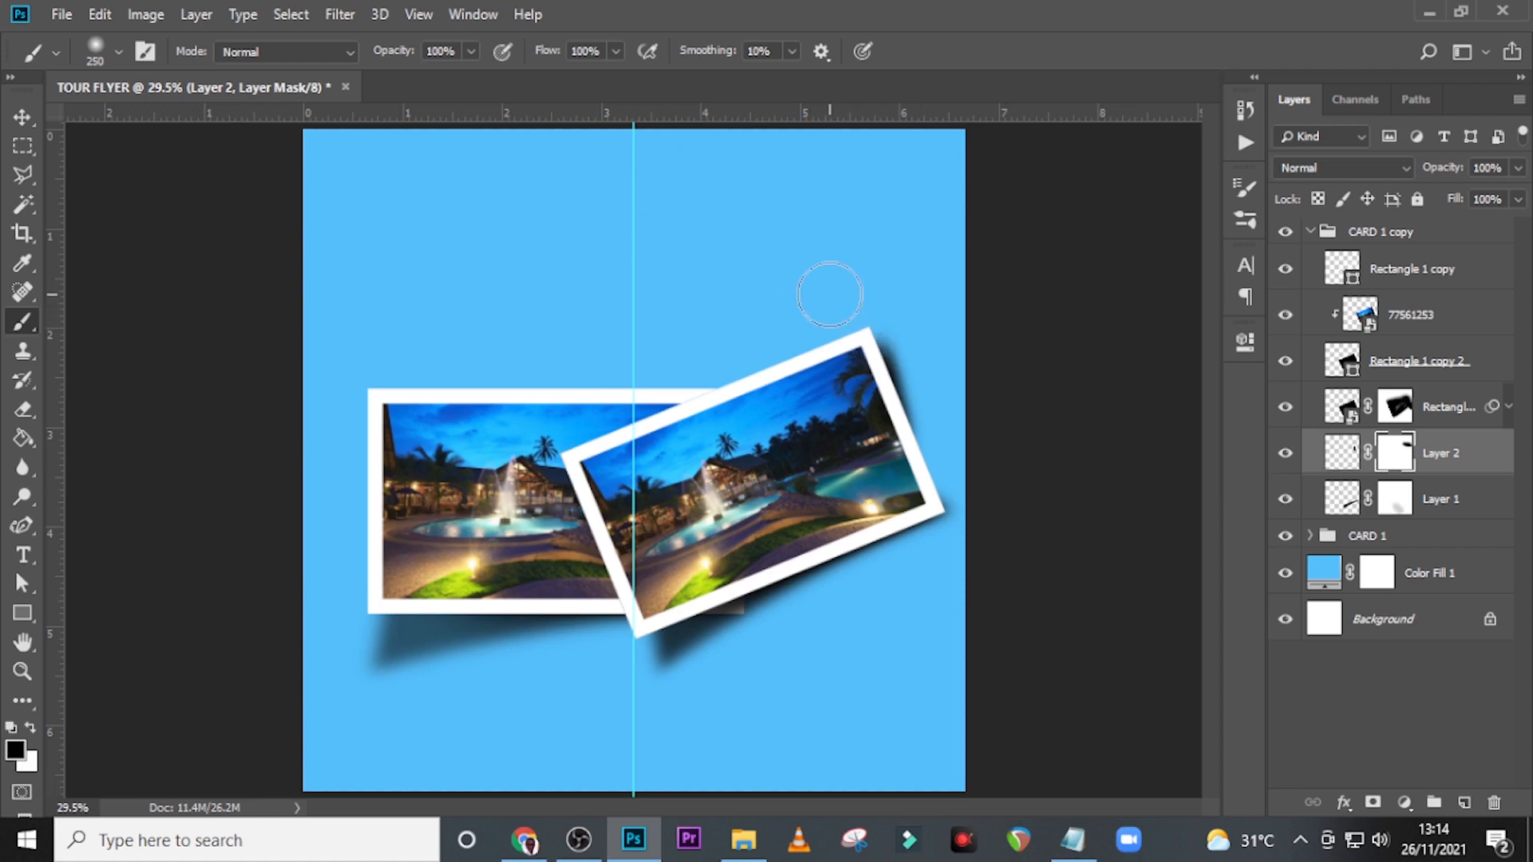
Reduce the brush to 80 px, refine the mask beside the card's upper-right corner, and lower Layer 2's opacity to 64%.
key("bracketleft")
key("bracketleft")
key("bracketleft")
key("bracketleft")
key("bracketleft")
key("bracketleft")
key("bracketleft")
left_click(942, 367)
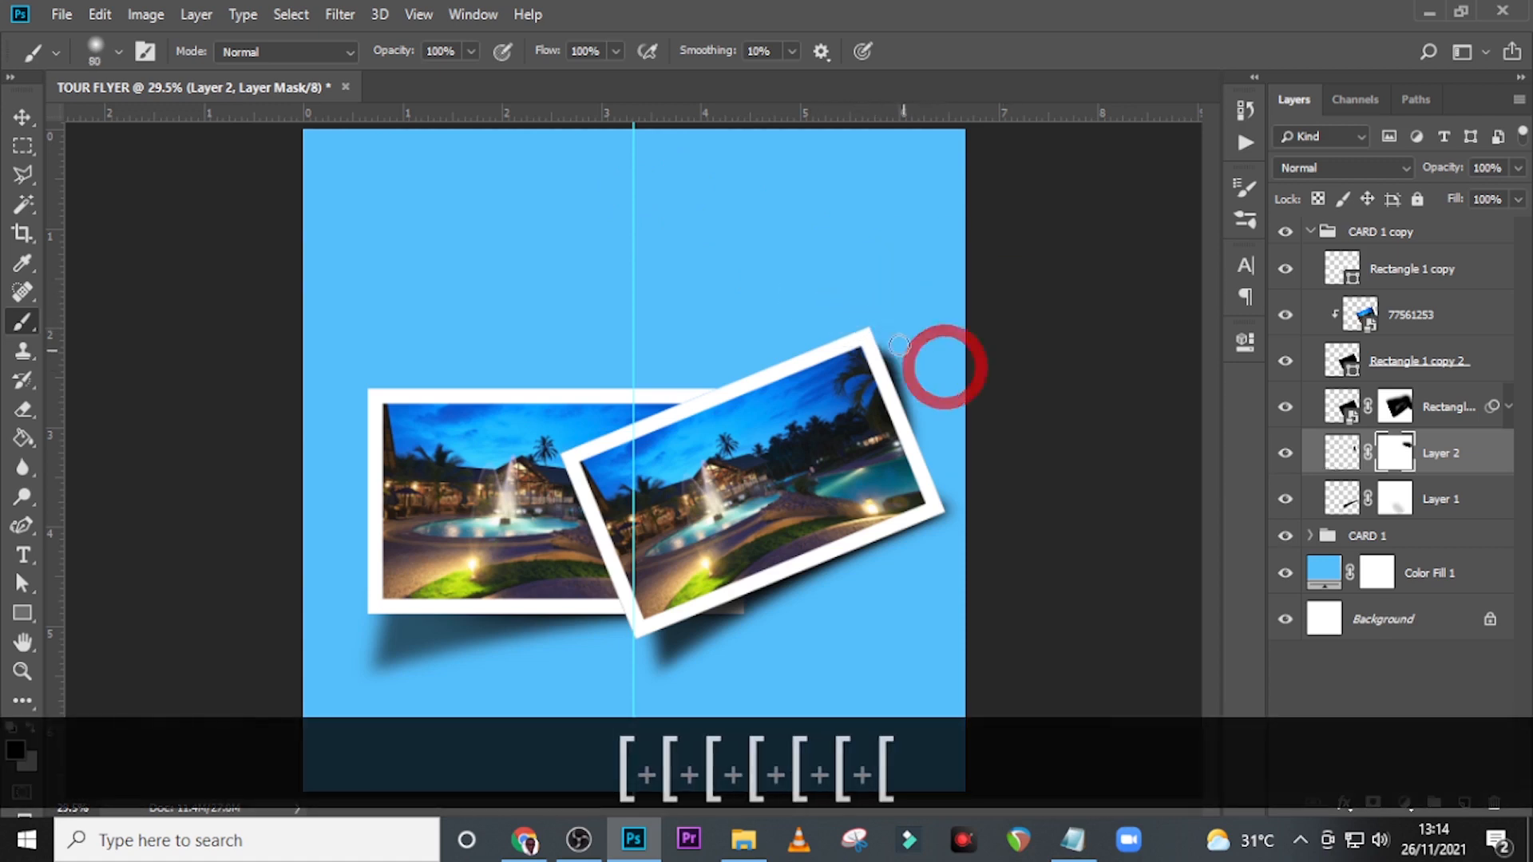
left_click(925, 339)
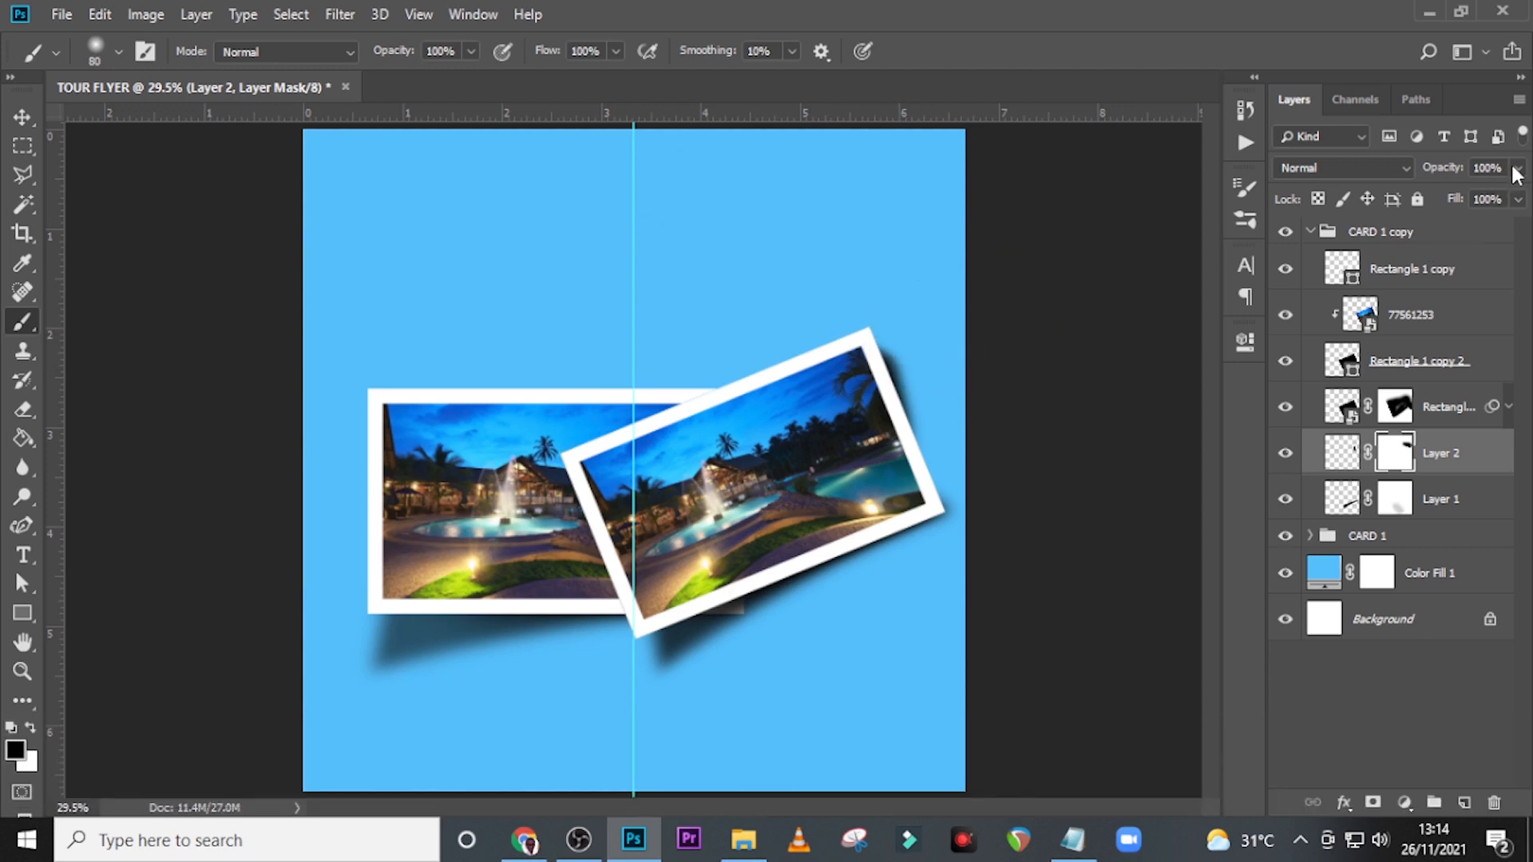
left_click(1517, 199)
left_click_drag(1501, 200, 1479, 199)
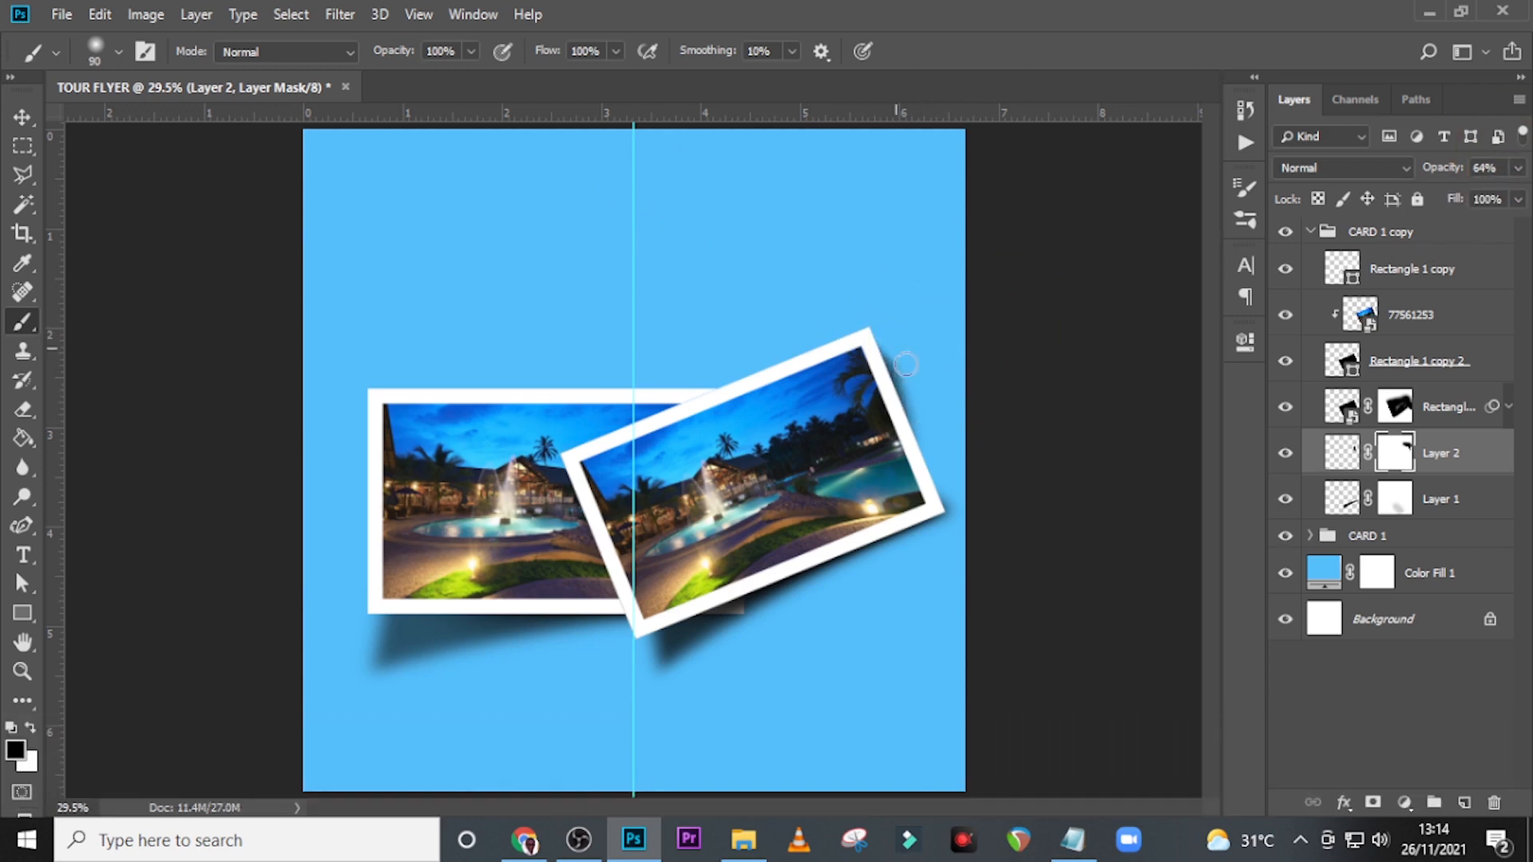
Touch up the Layer 2 mask beside the tilted card's upper-right corner with the 90 px brush, undoing the unwanted strokes.
mouse_move(864, 345)
left_mouse_down()
mouse_move(920, 421)
mouse_move(920, 343)
mouse_move(879, 399)
mouse_move(894, 369)
left_mouse_up()
key("ctrl+z")
key("x")
key("x")
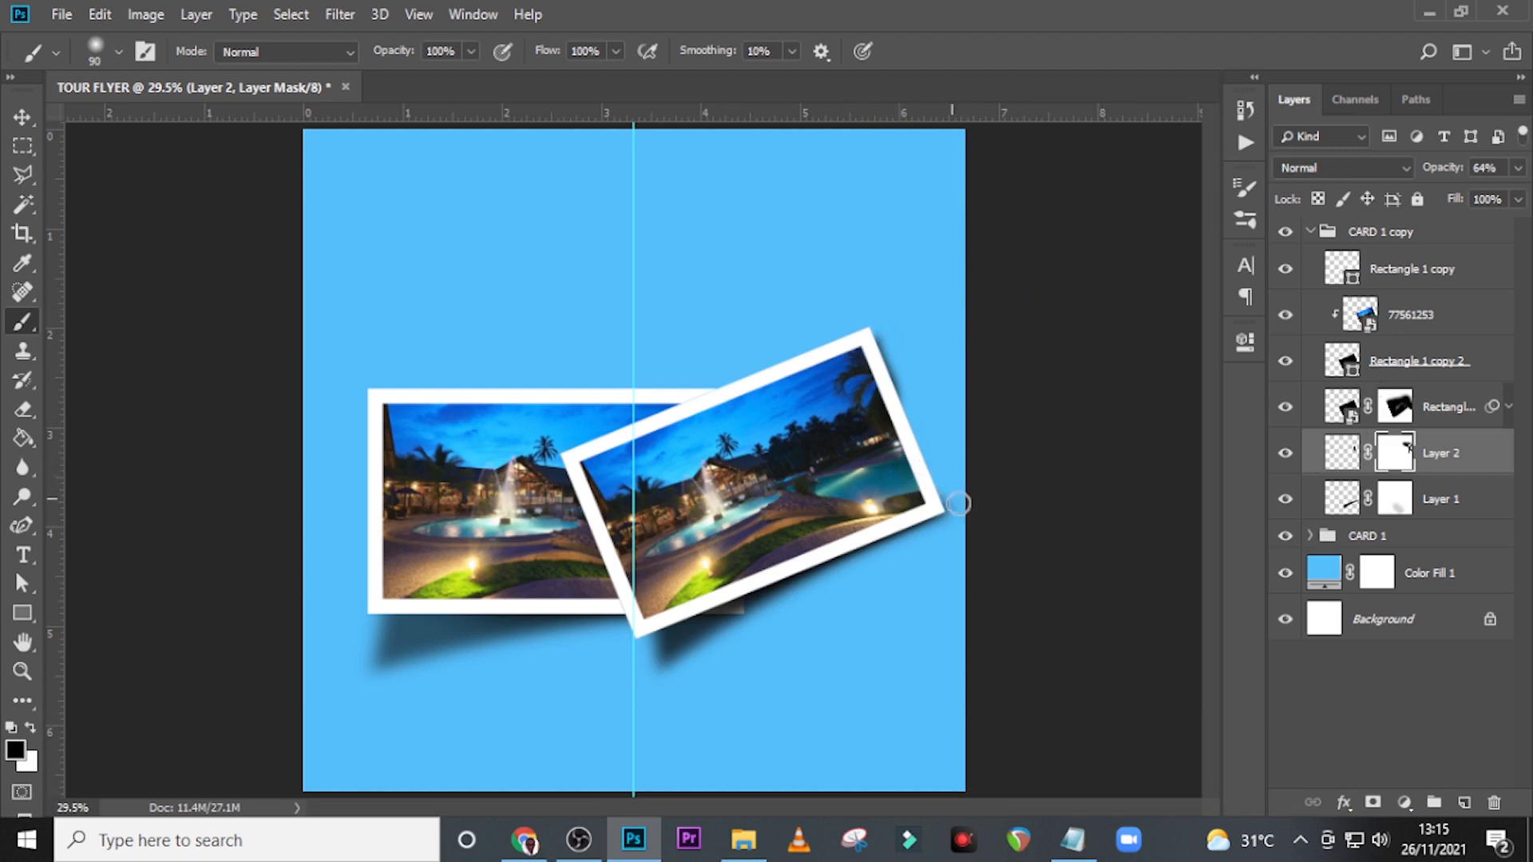
left_click(1357, 496)
key("ctrl+alt+z")
key("ctrl+alt+z")
key("ctrl+alt+z")
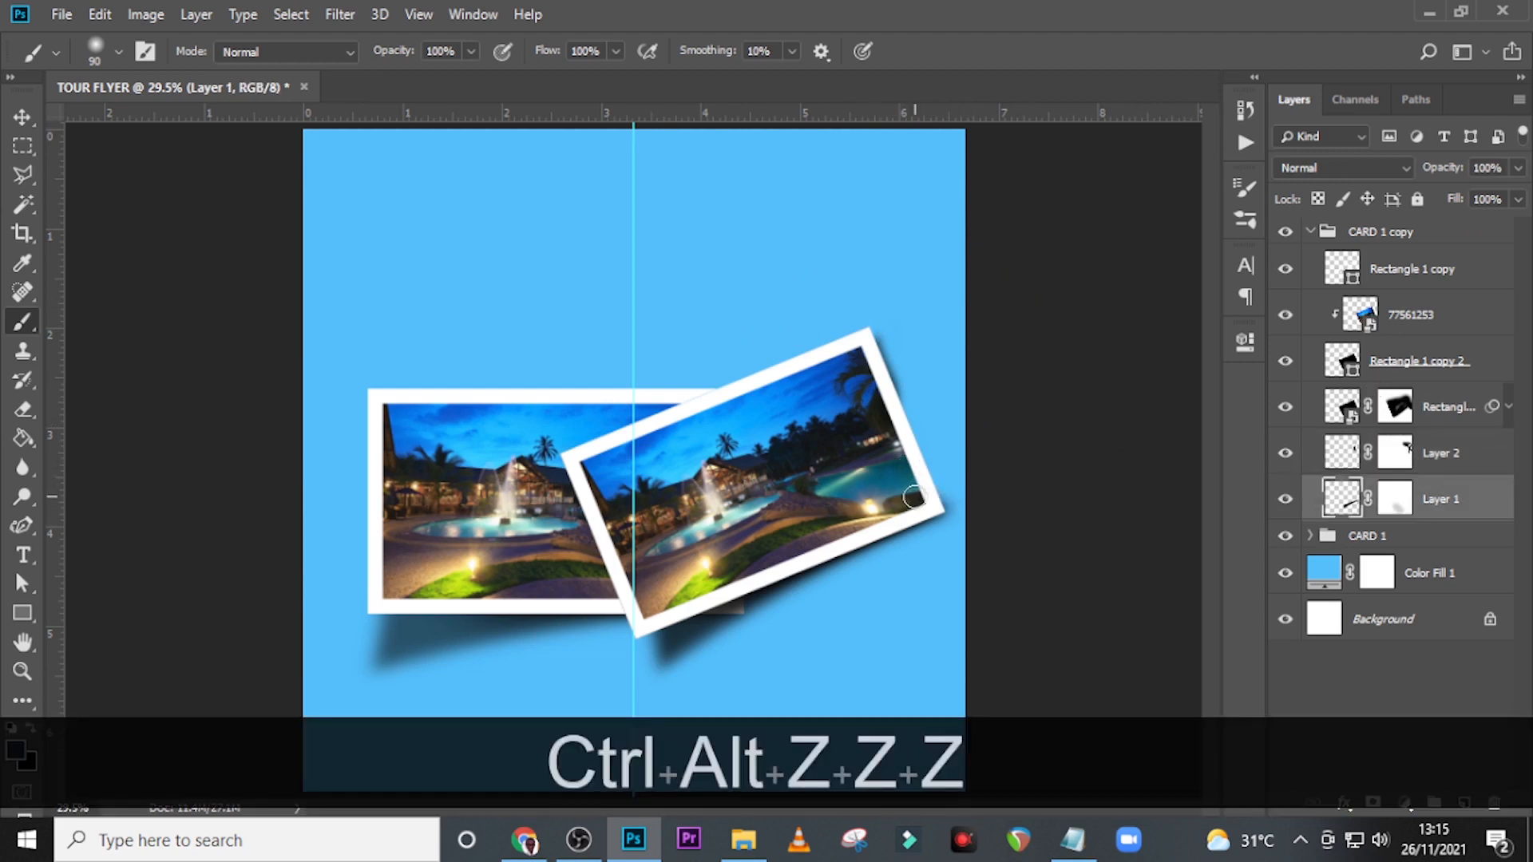
Touch up the Layer 1 mask near the tilted card's lower-right corner with the 90 px brush.
left_click(1397, 499)
left_click(1285, 499)
left_click(1286, 499)
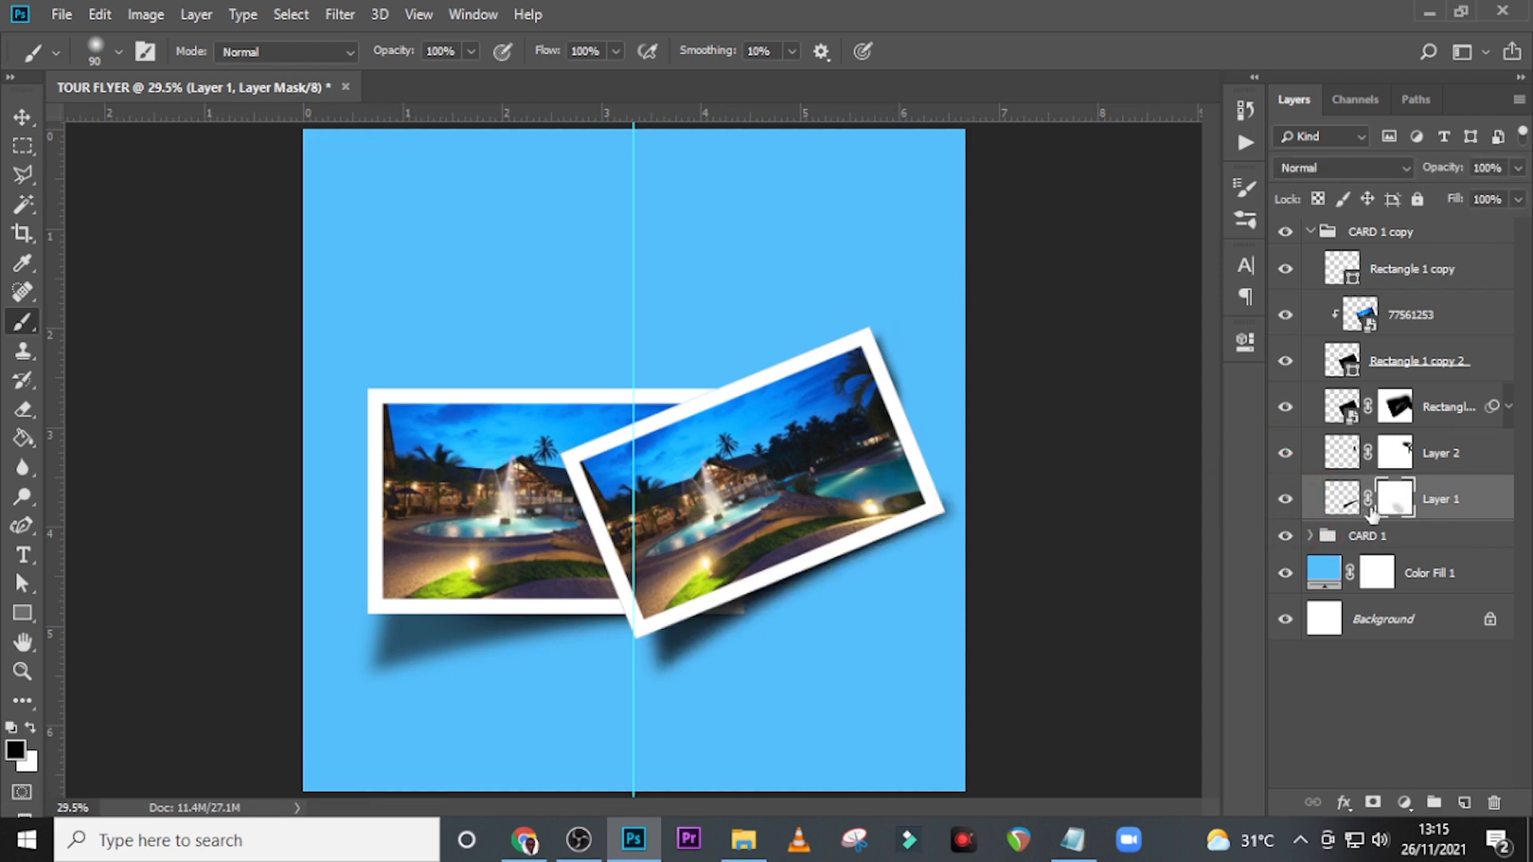
left_click(1384, 504)
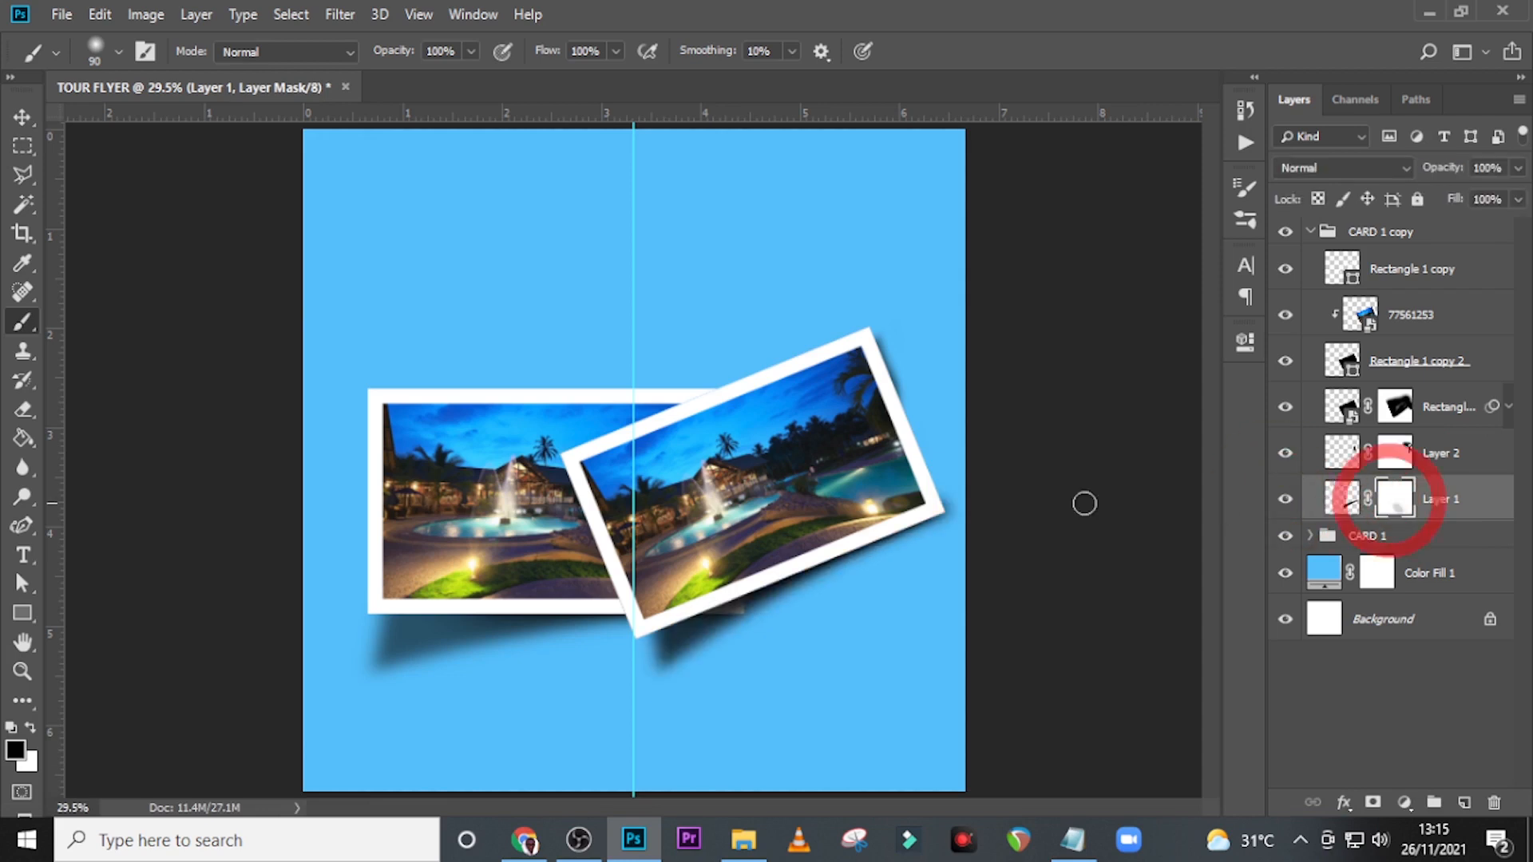
left_click(942, 456)
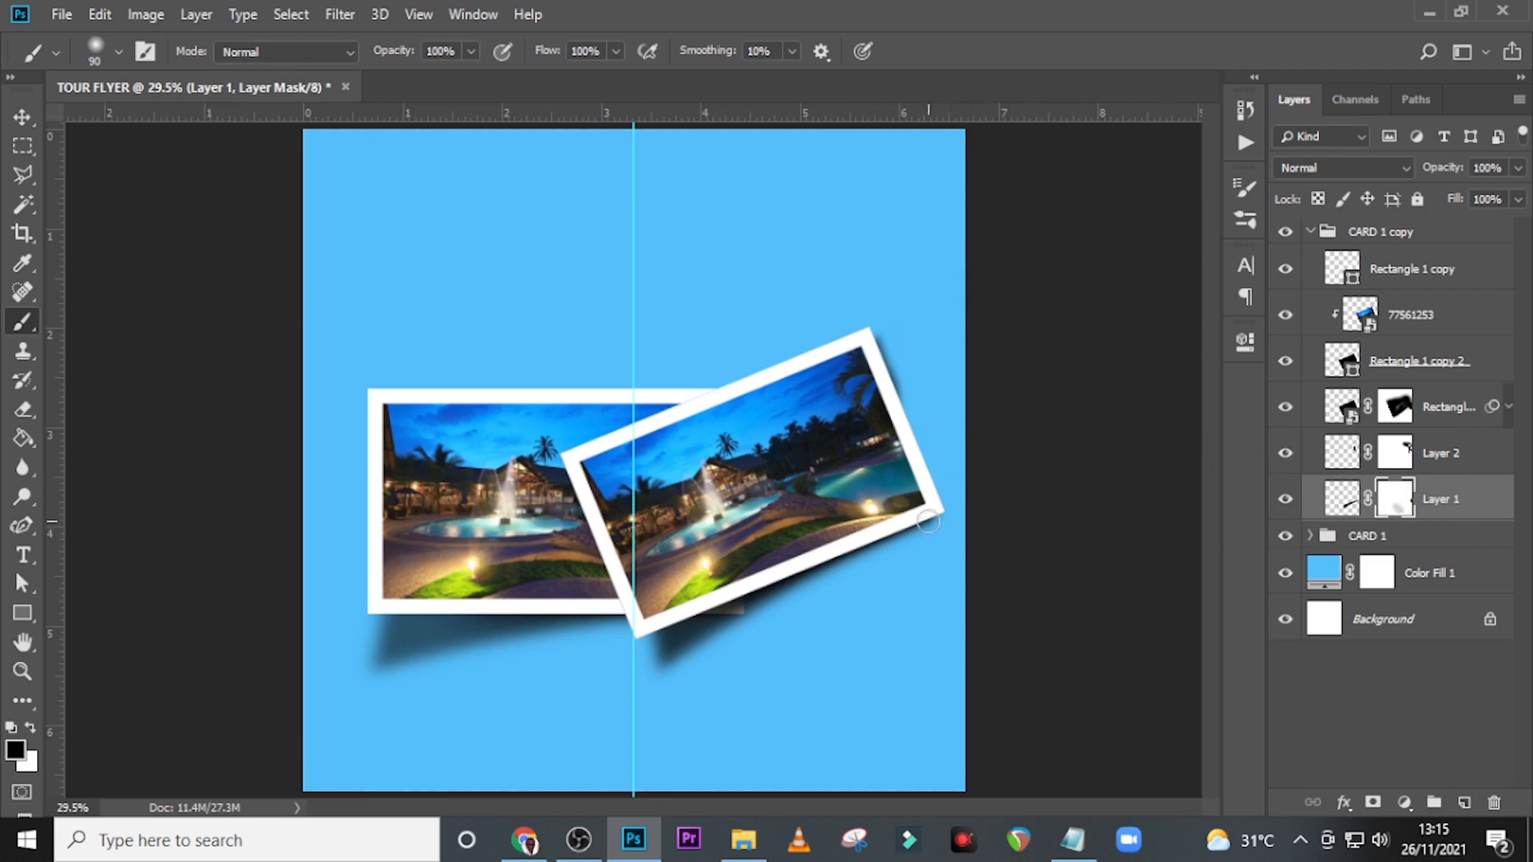
key("x")
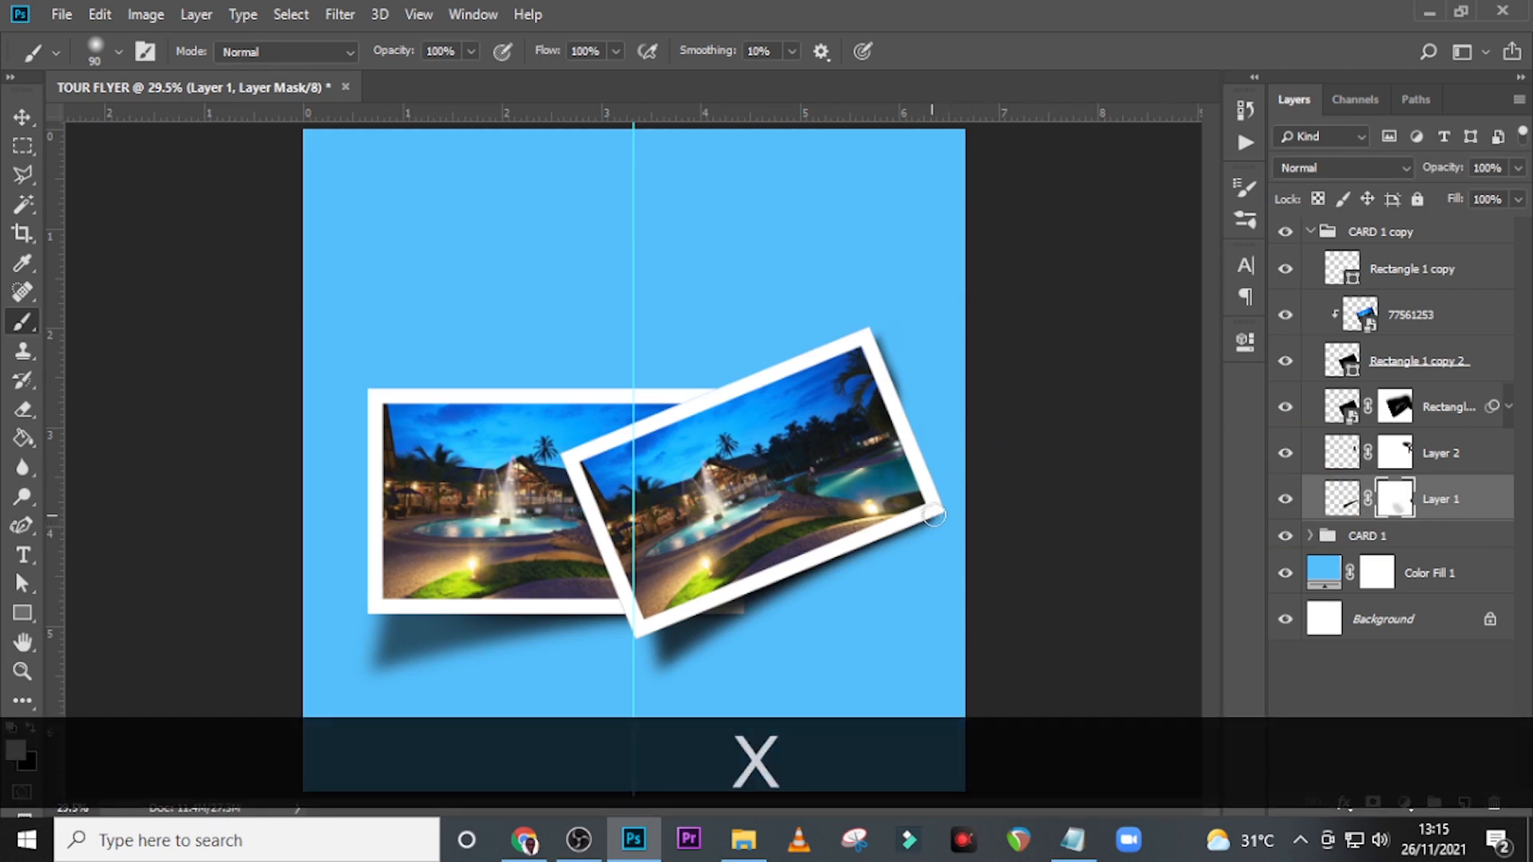
left_click(932, 513)
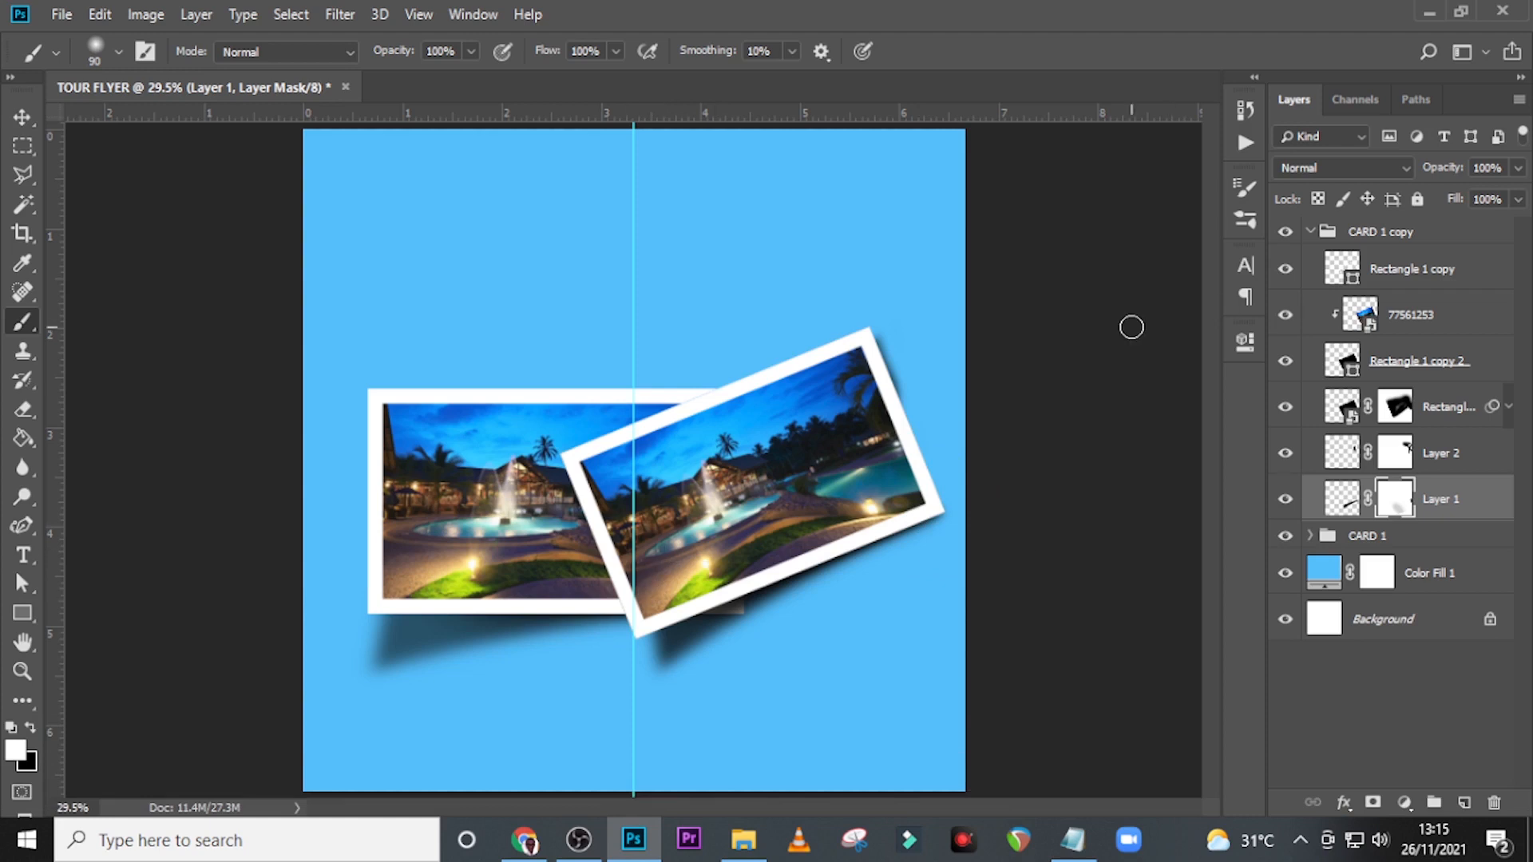
Collapse the CARD 1 copy group and rename it CARD 2.
left_click(1311, 231)
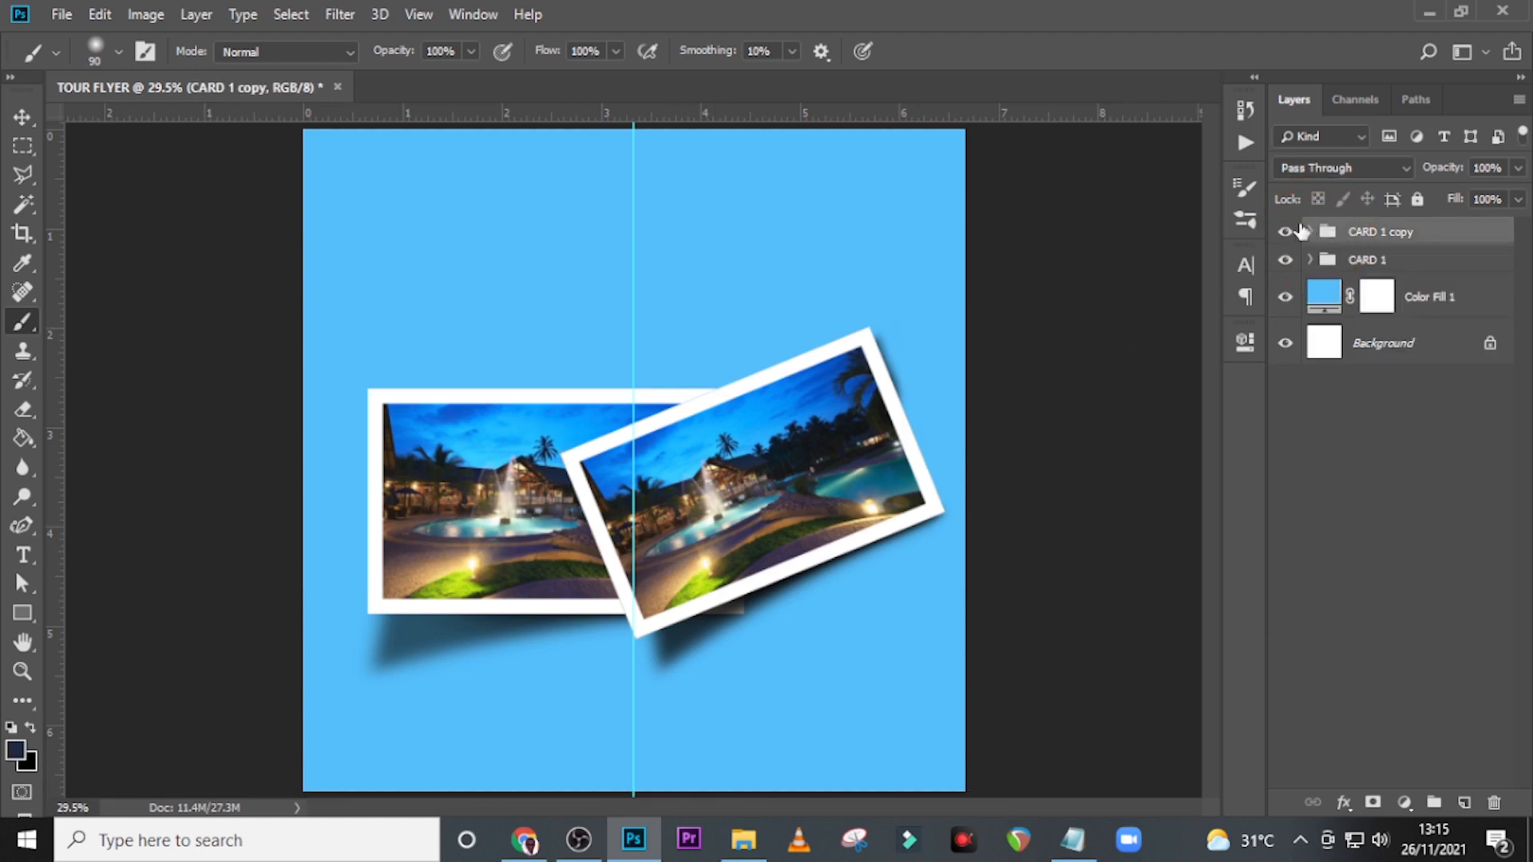
double_click(1373, 235)
left_click_drag(1384, 232, 1434, 233)
type("2")
key("Return")
left_click(1385, 236)
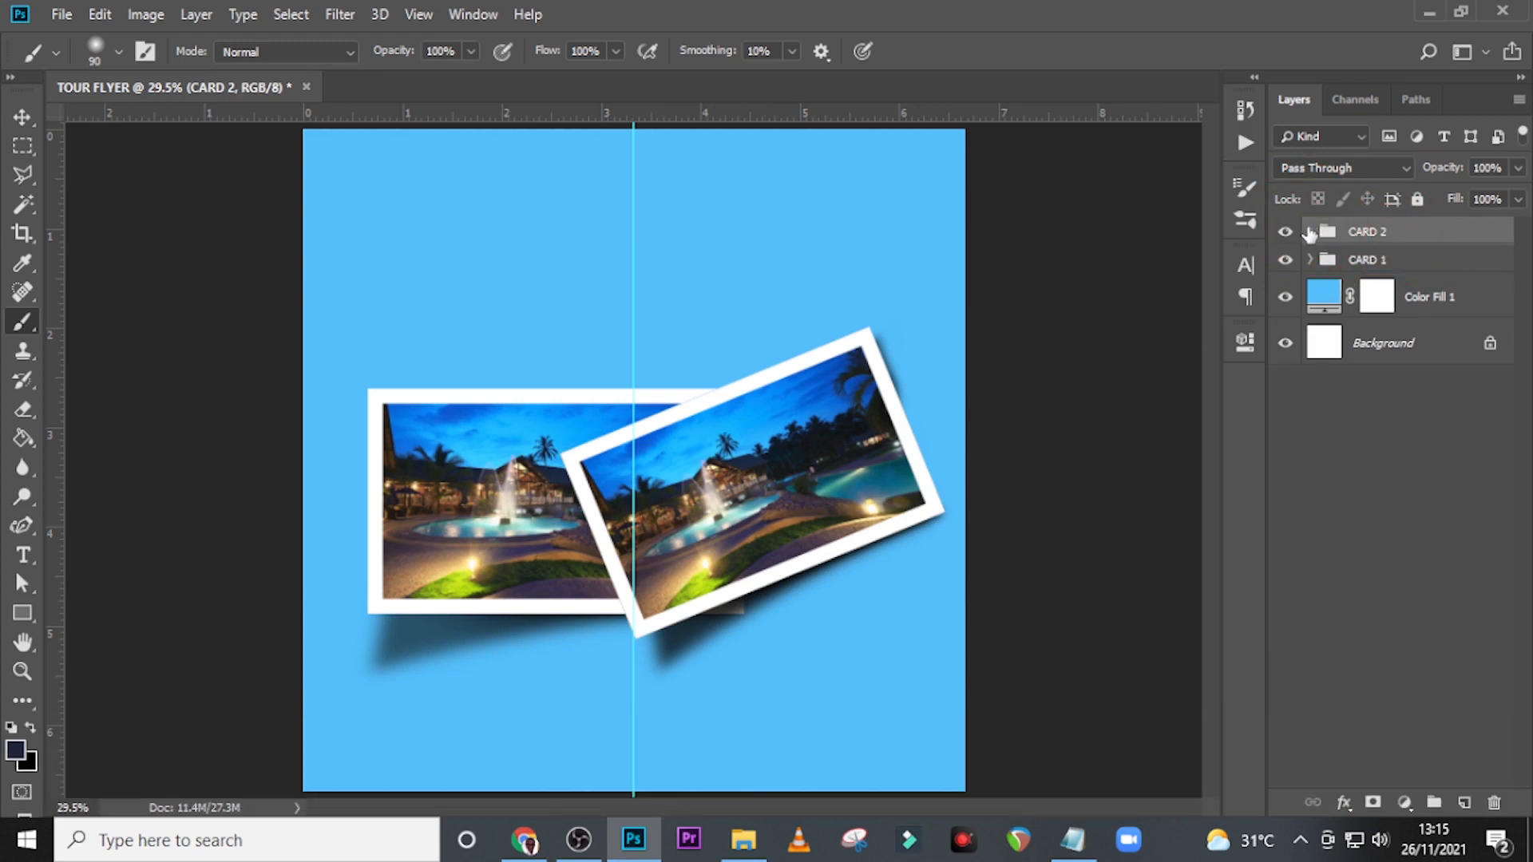
Delete the clipped photo layer 77561253 from the CARD 2 group.
left_click(1310, 231)
left_click(1413, 318)
key("Delete")
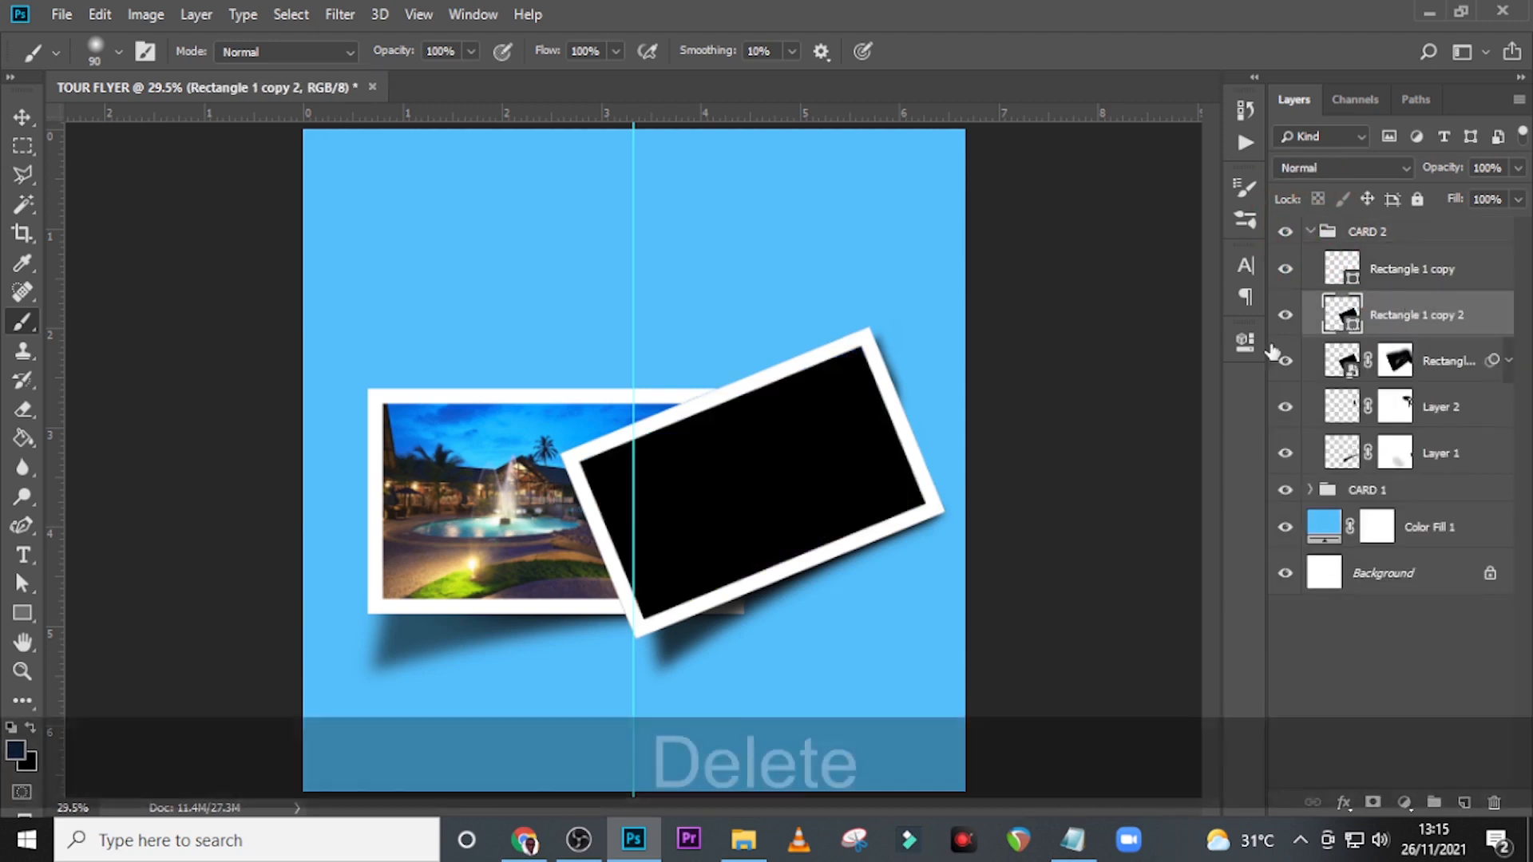
Place the Beige-Village-Golf-Resort-Spa-2 photo above Rectangle 1 copy 2, rotated -21.08° and scaled to 12.27% to cover the tilted card.
key("alt+Tab")
left_click_drag(503, 371, 841, 602)
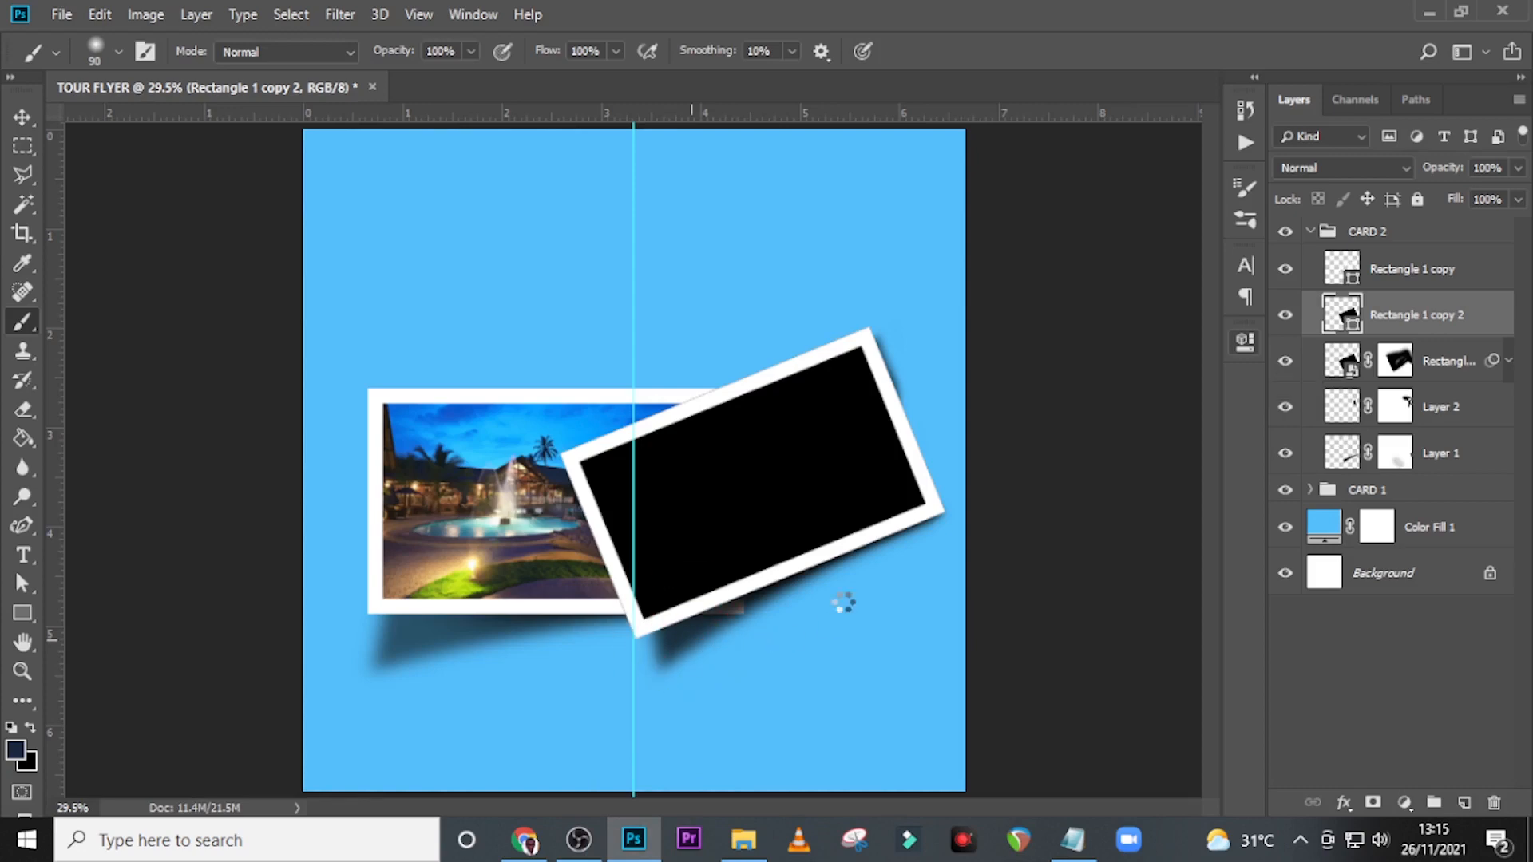
left_click_drag(961, 708, 917, 548)
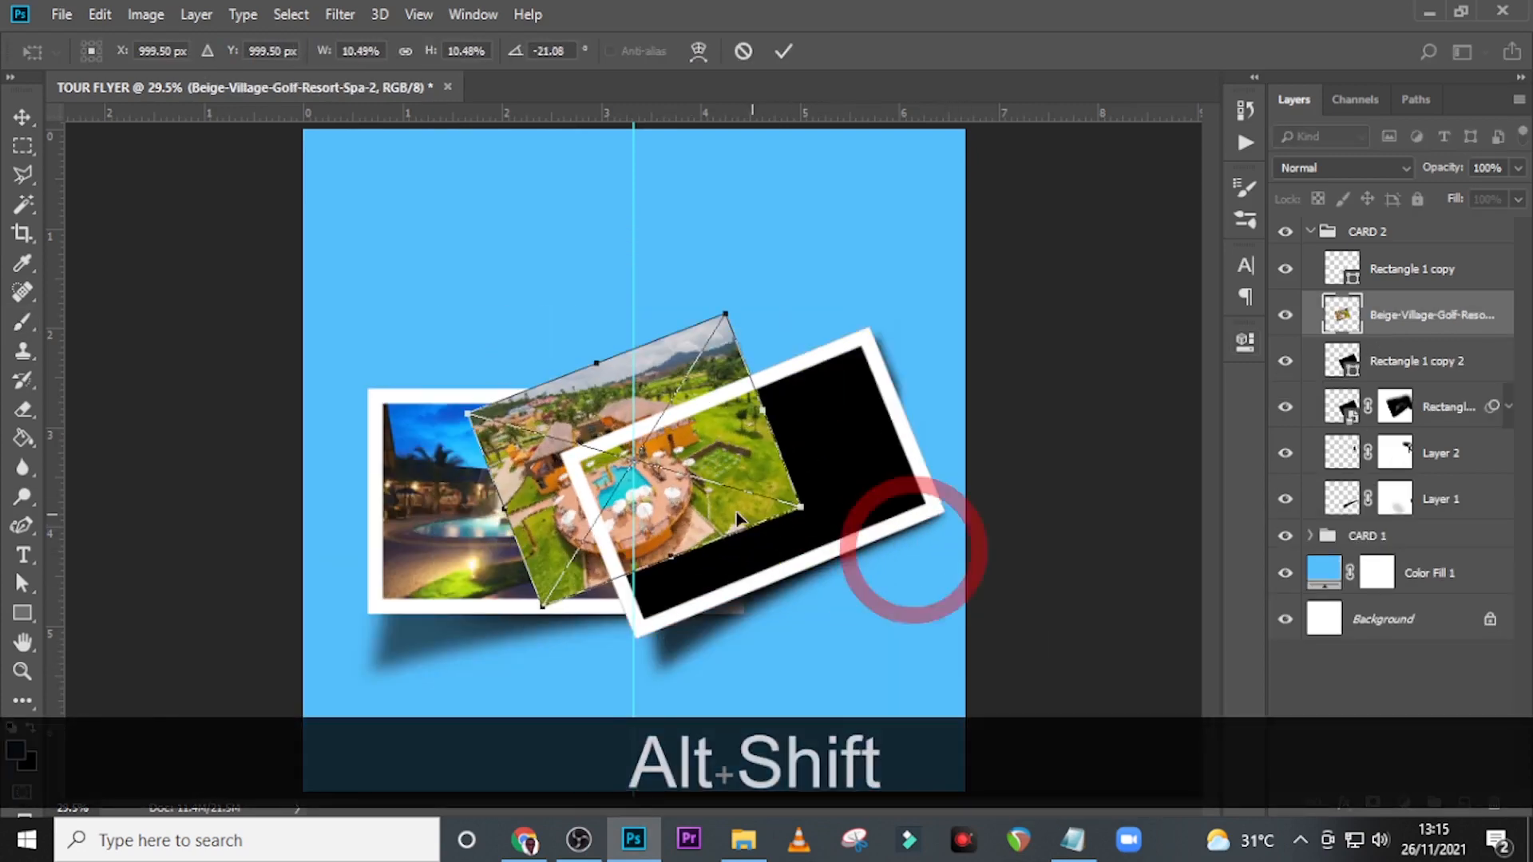
left_click_drag(698, 511, 849, 514)
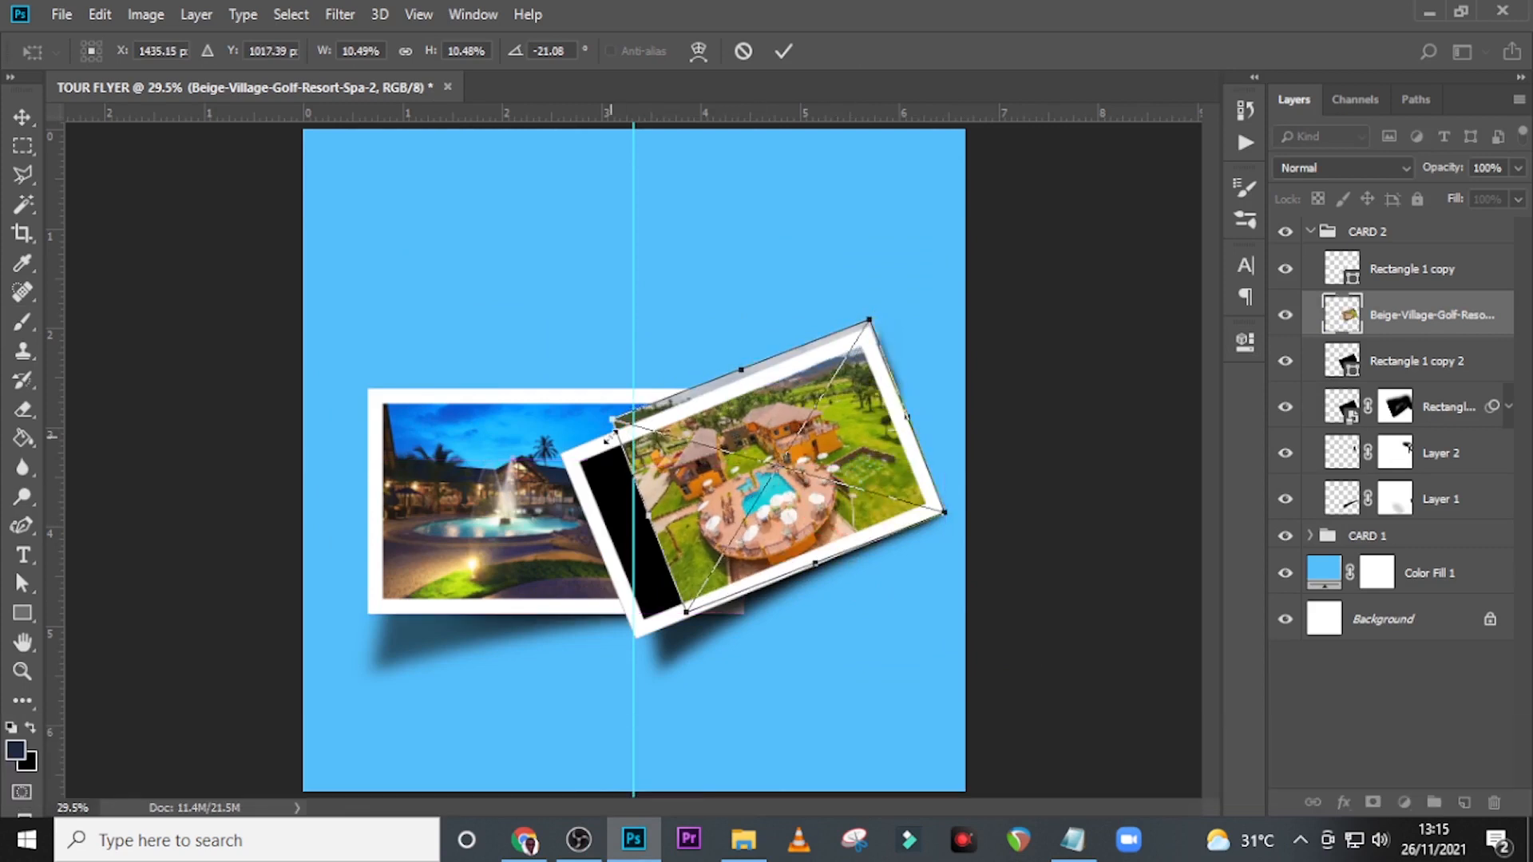
left_click_drag(611, 431, 559, 406)
key("shift+ctrl+z")
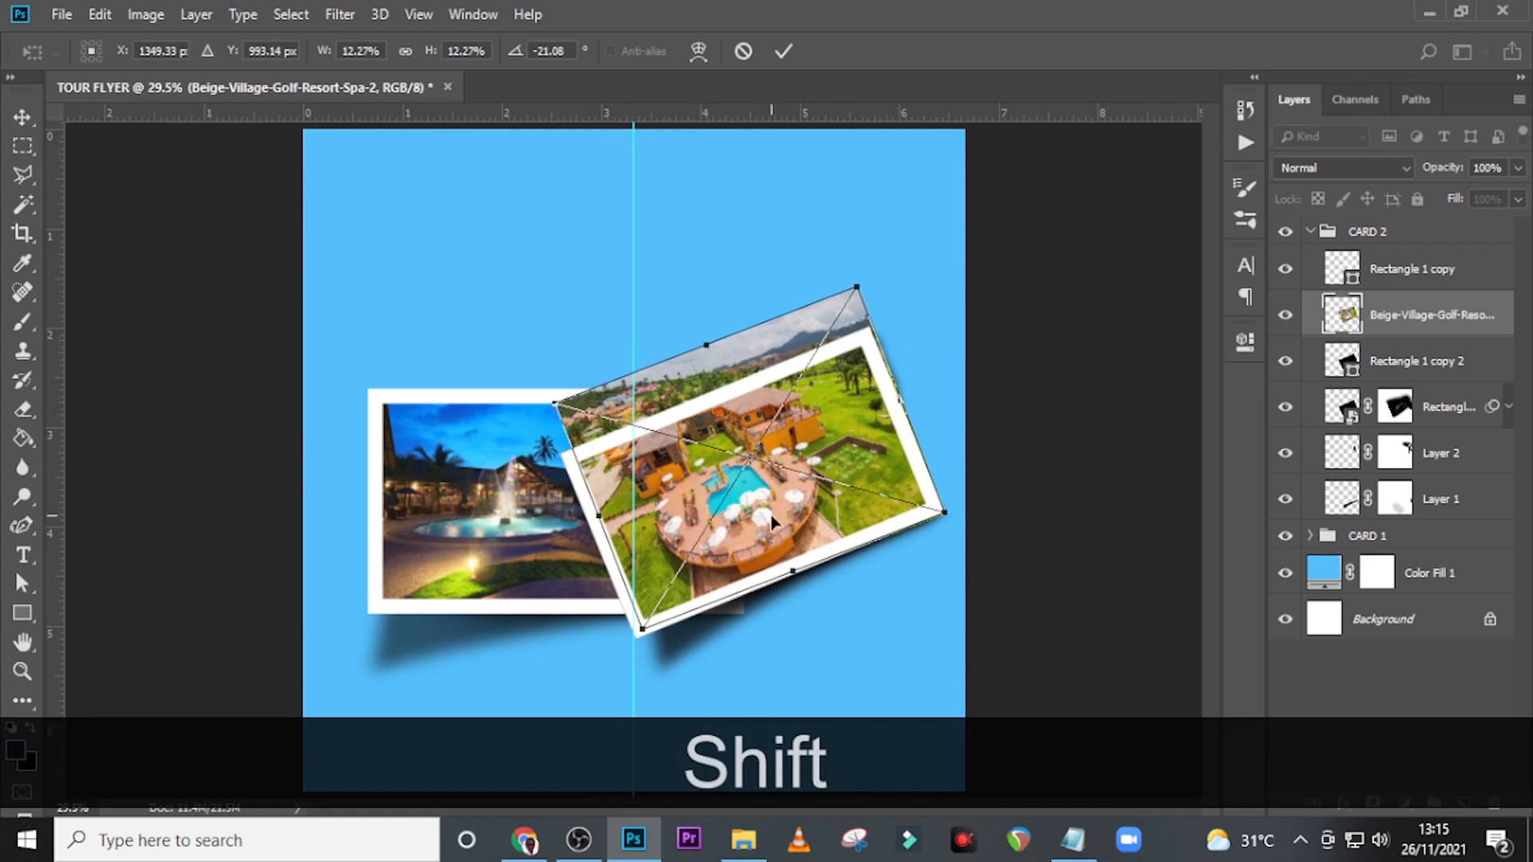
left_click_drag(773, 515, 772, 540)
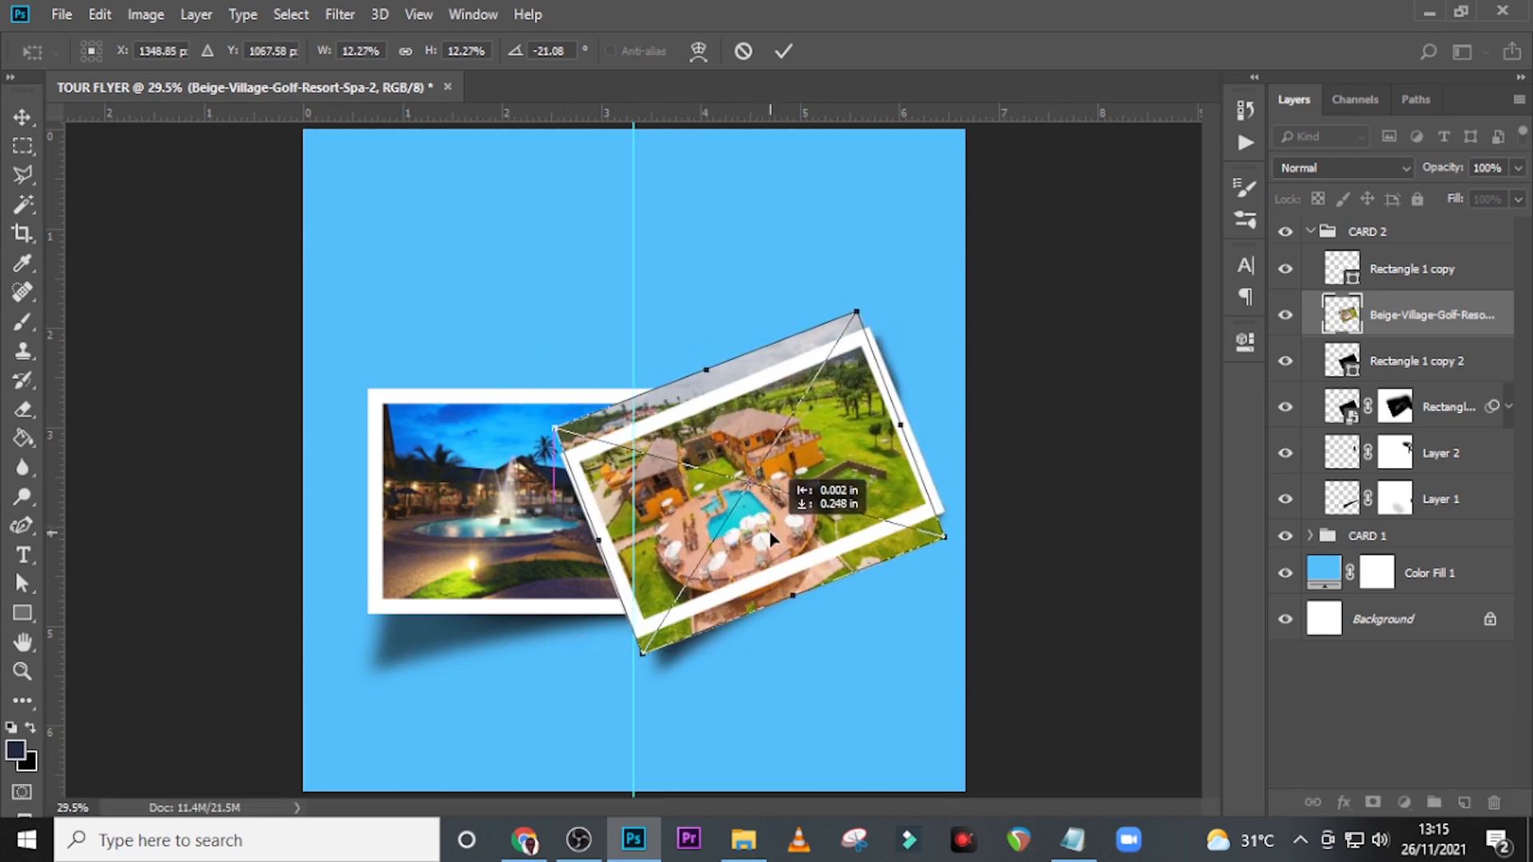
key("Return")
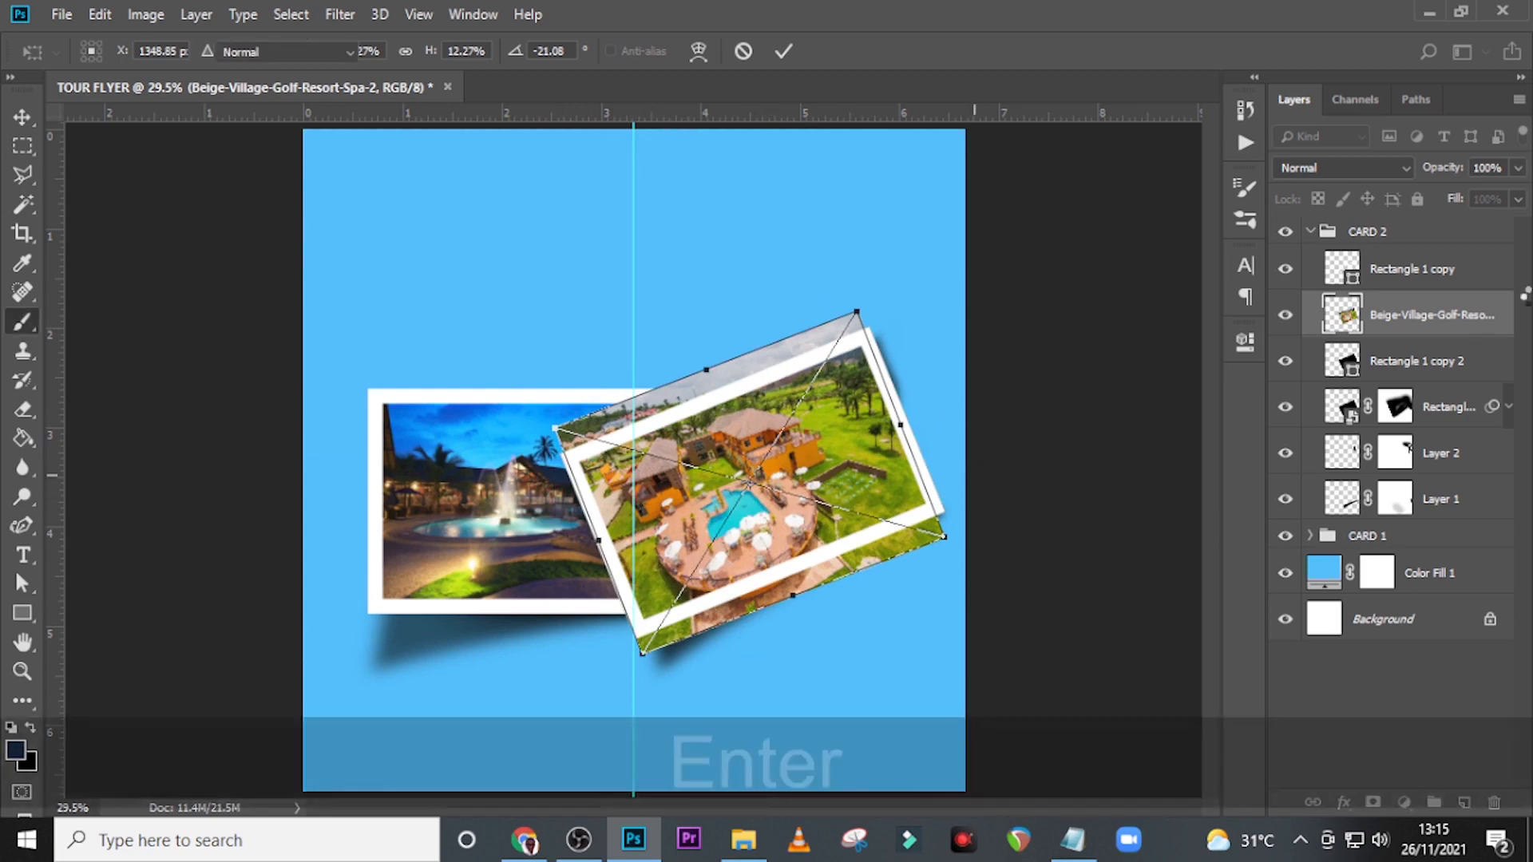
Clip the new resort photo to Rectangle 1 copy 2 and collapse the CARD 2 group.
right_click(1468, 316)
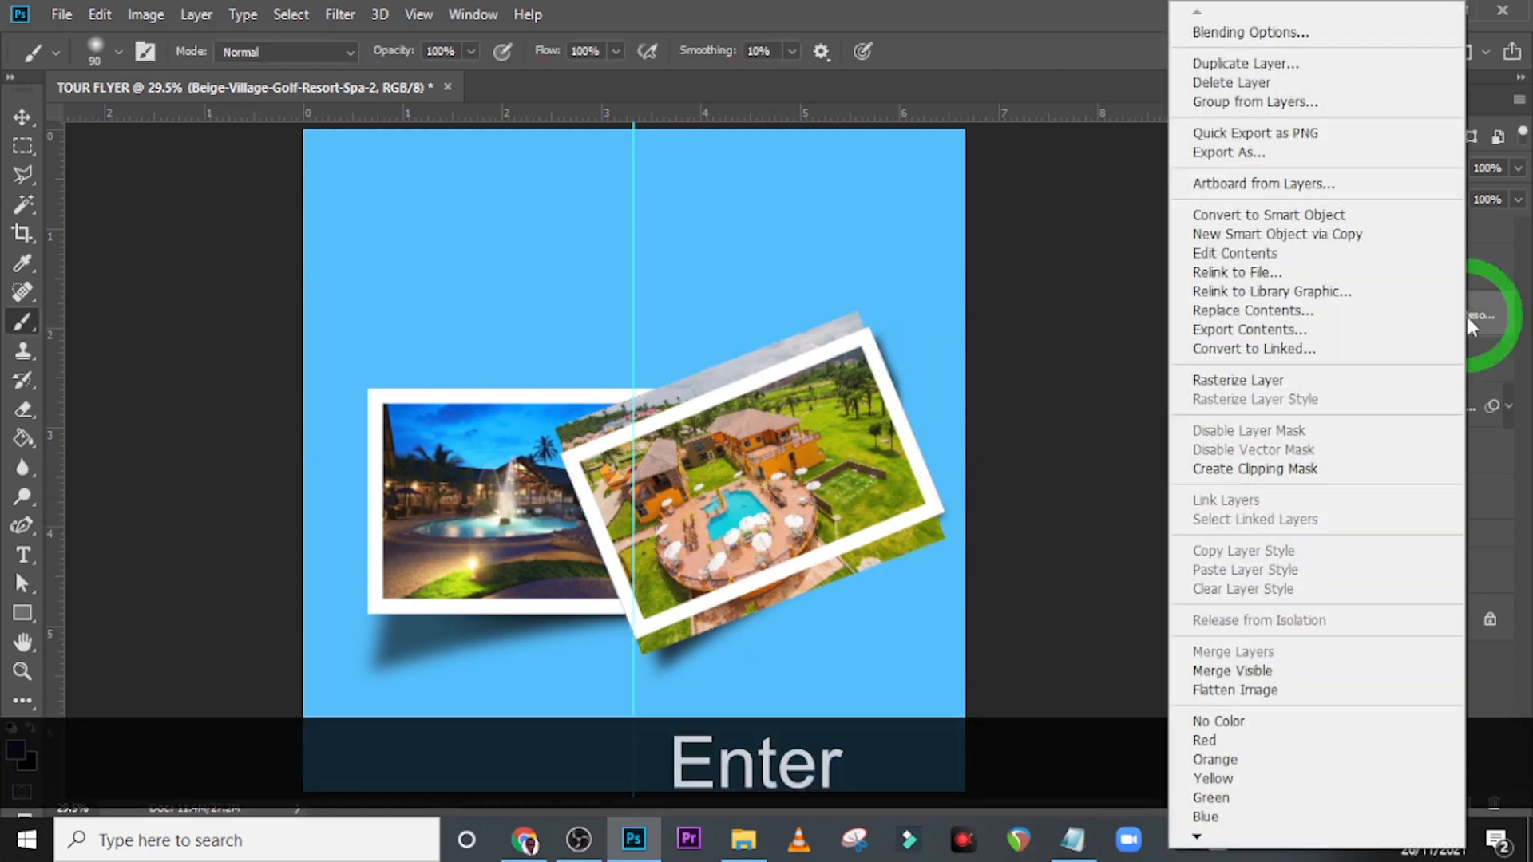
left_click(1245, 469)
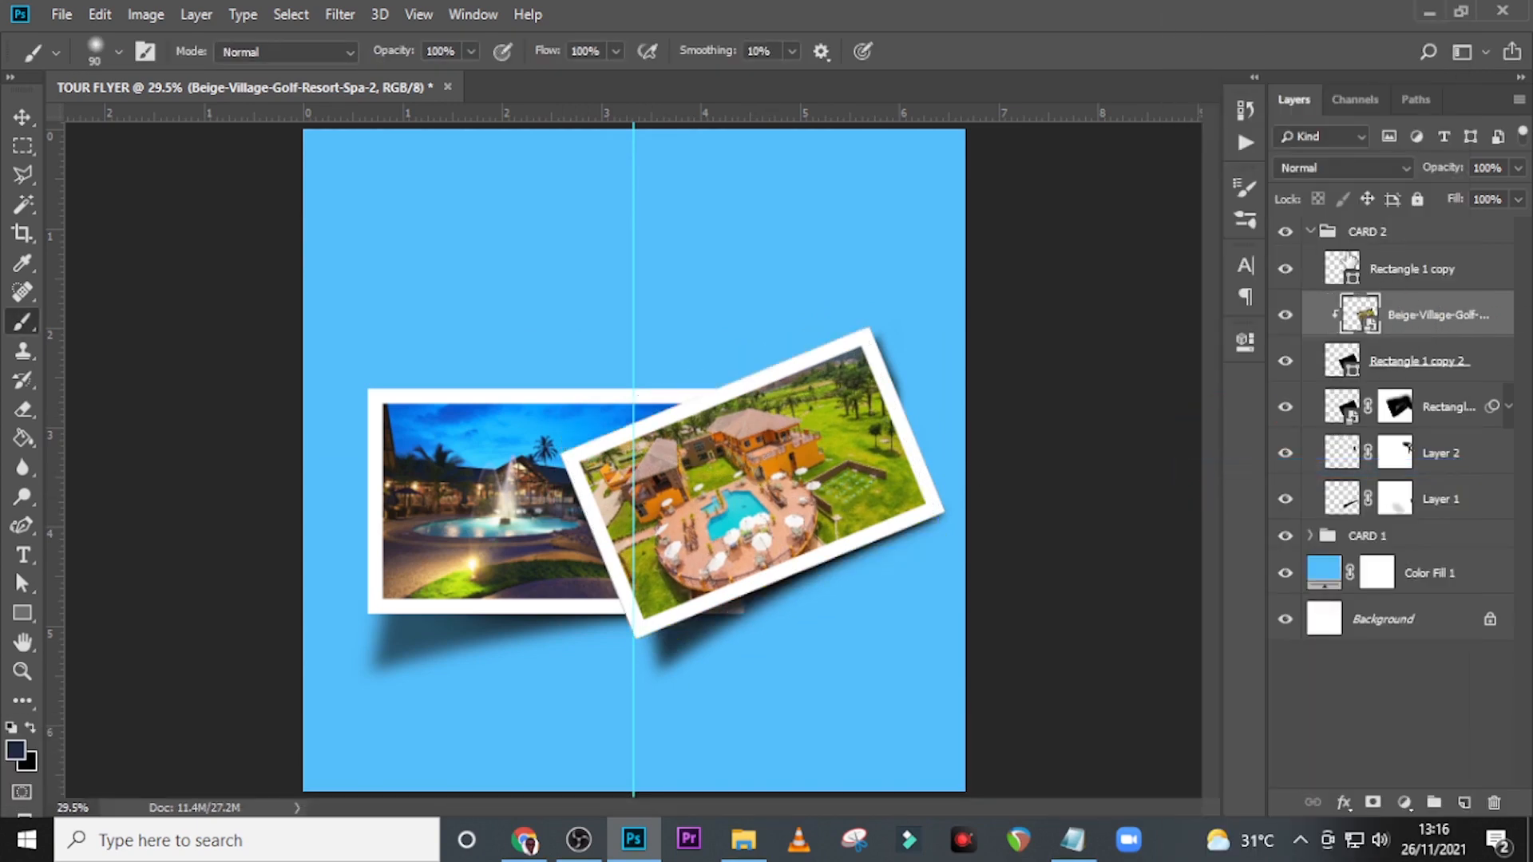
left_click(1309, 233)
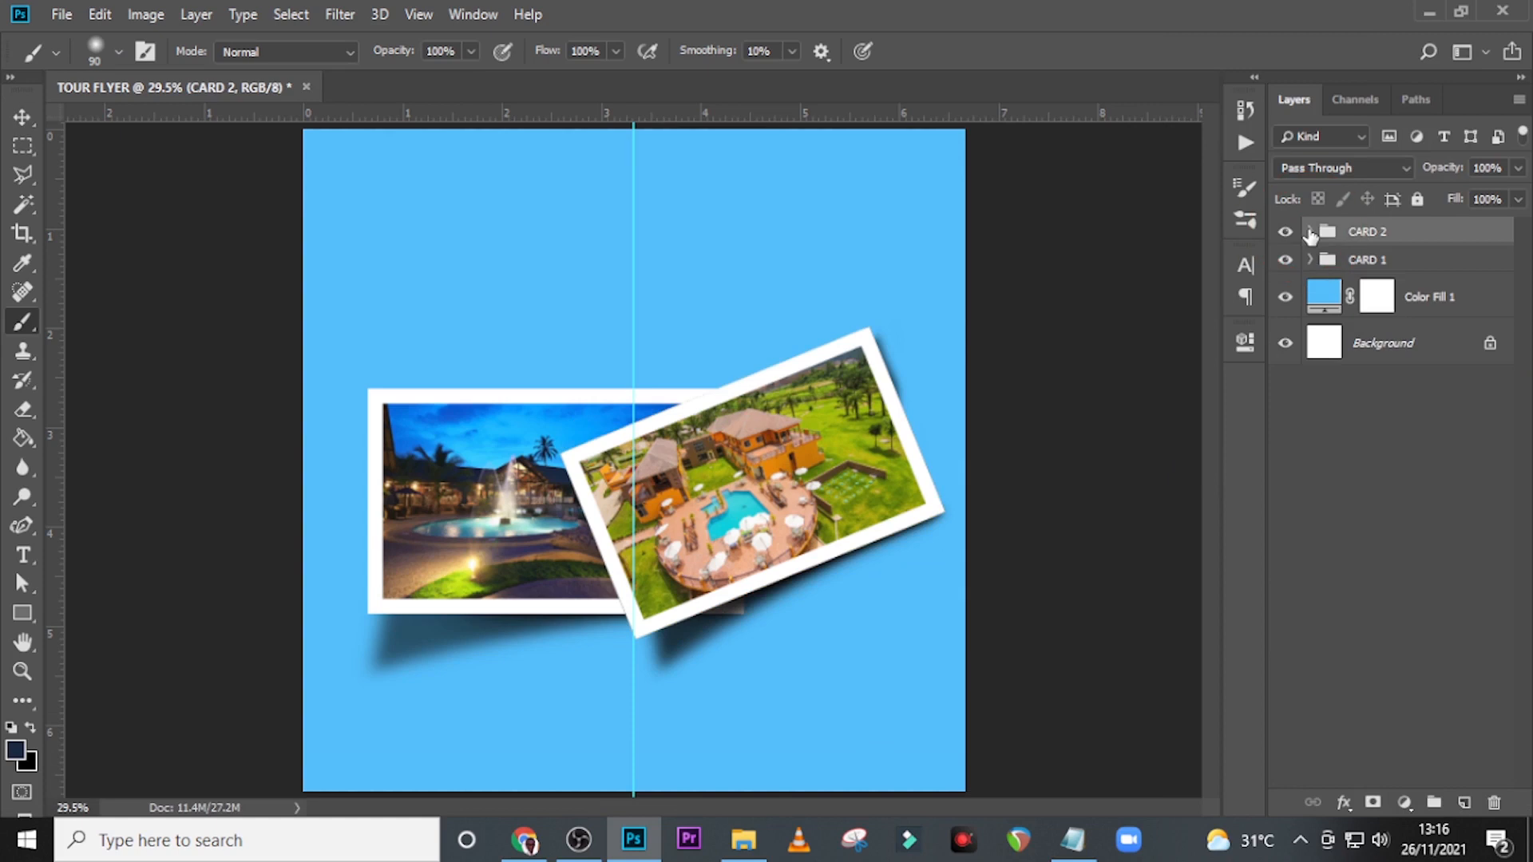
Place the PngItem_5125585 cloud image from the file folder directly above Color Fill 1.
left_click(1409, 313)
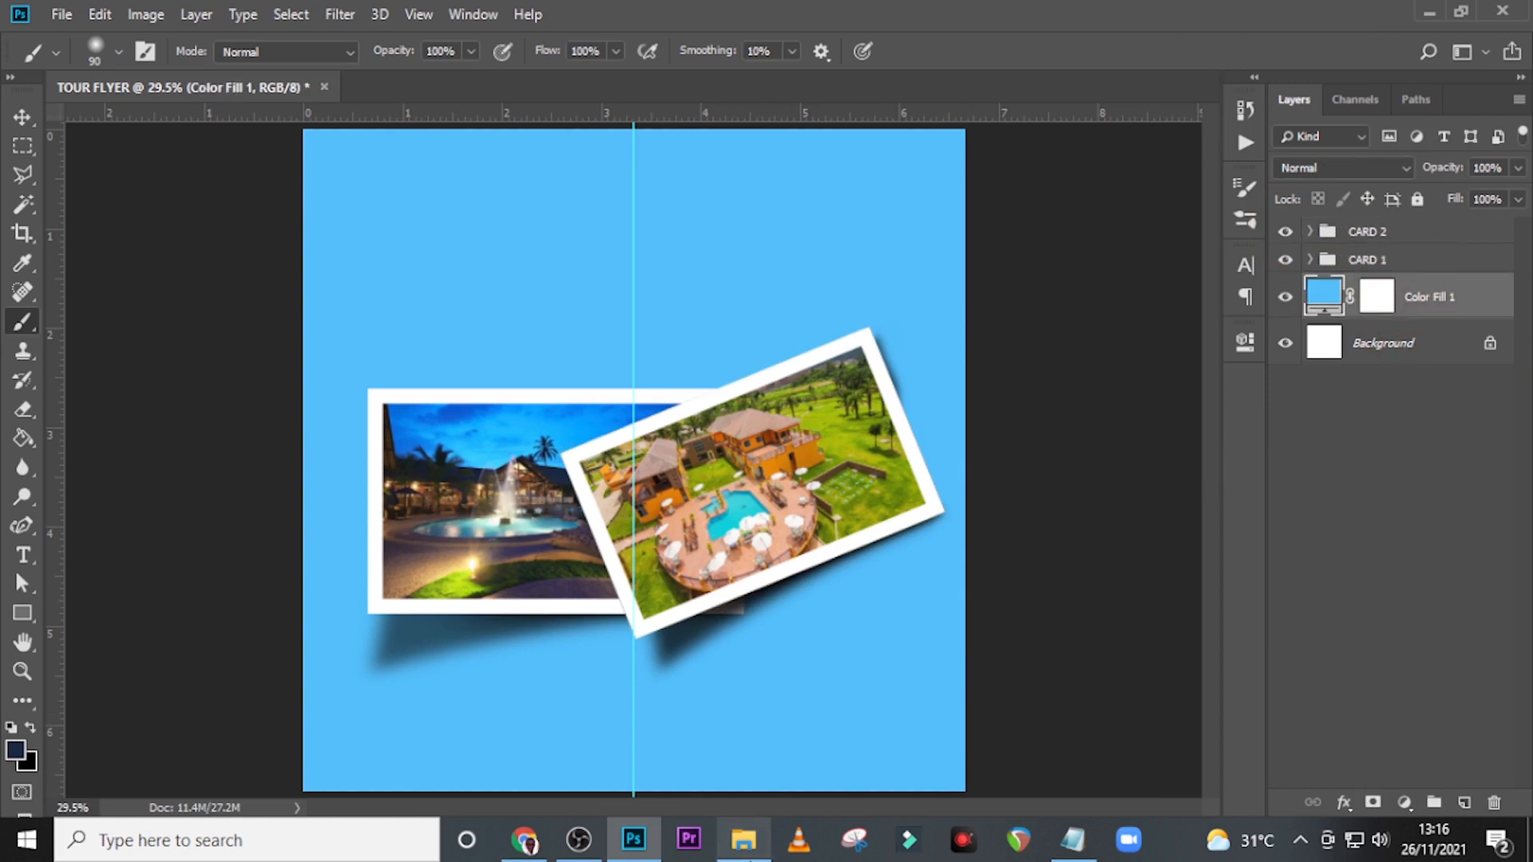
left_click(743, 839)
left_click_drag(942, 308, 633, 438)
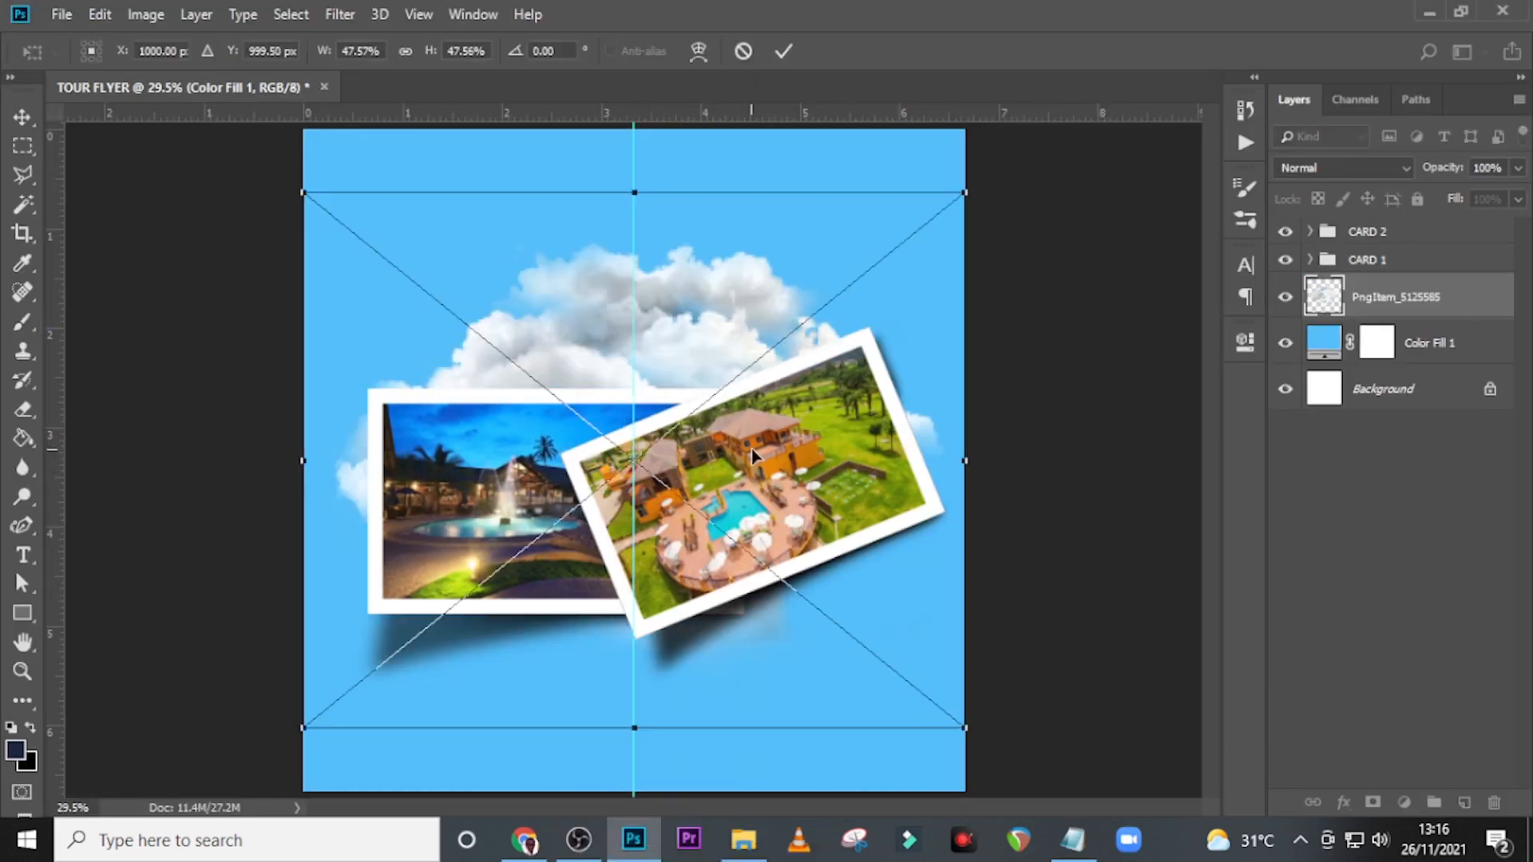
Scale the cloud image to 40.10% and position it behind the cards at X 997 px, Y 716.50 px.
left_click_drag(962, 722, 899, 622)
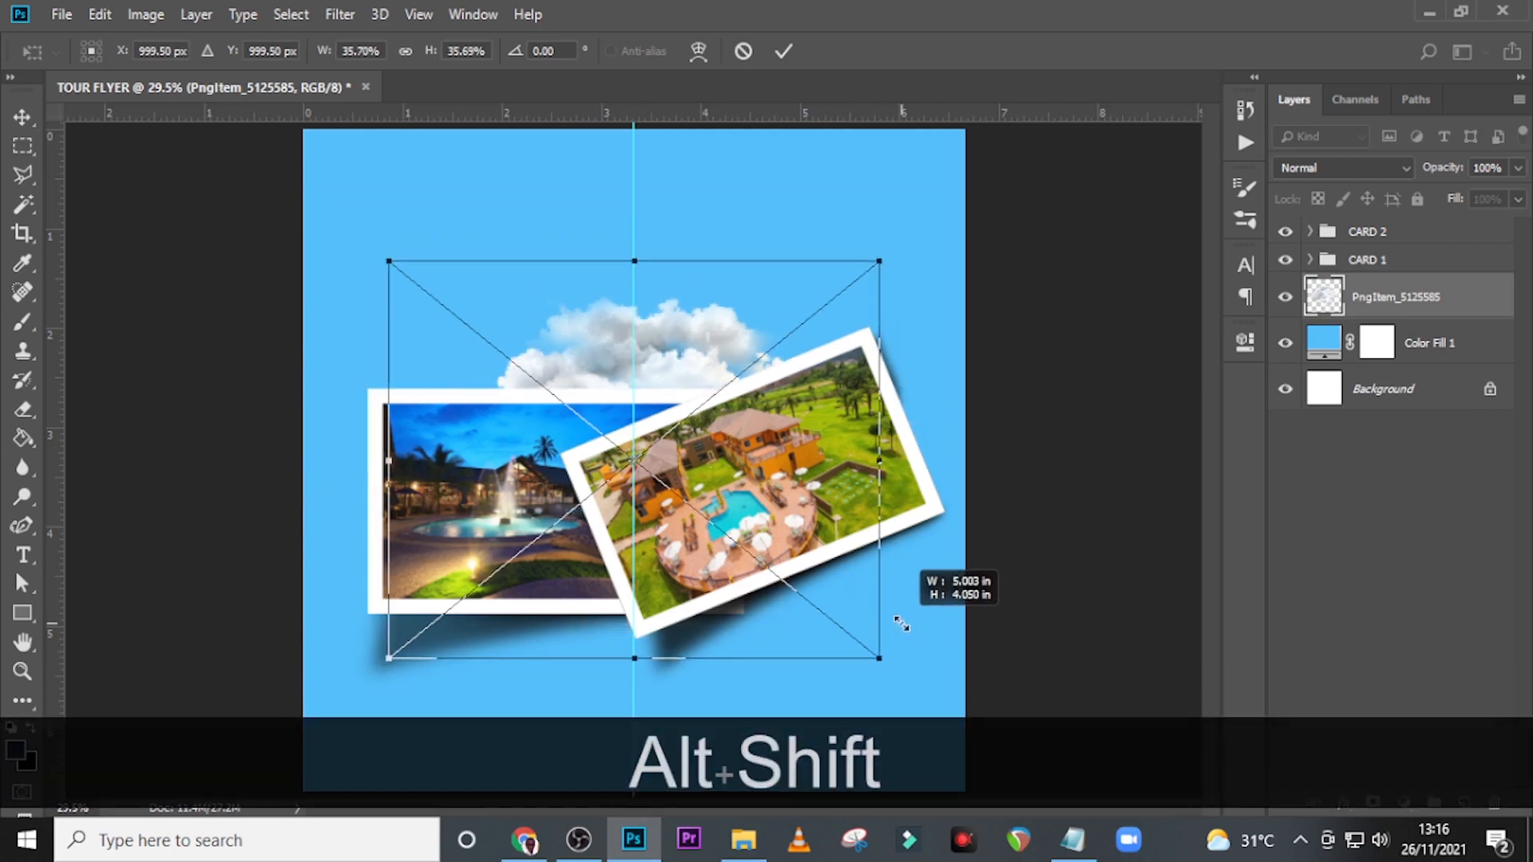
left_click_drag(715, 646, 713, 554)
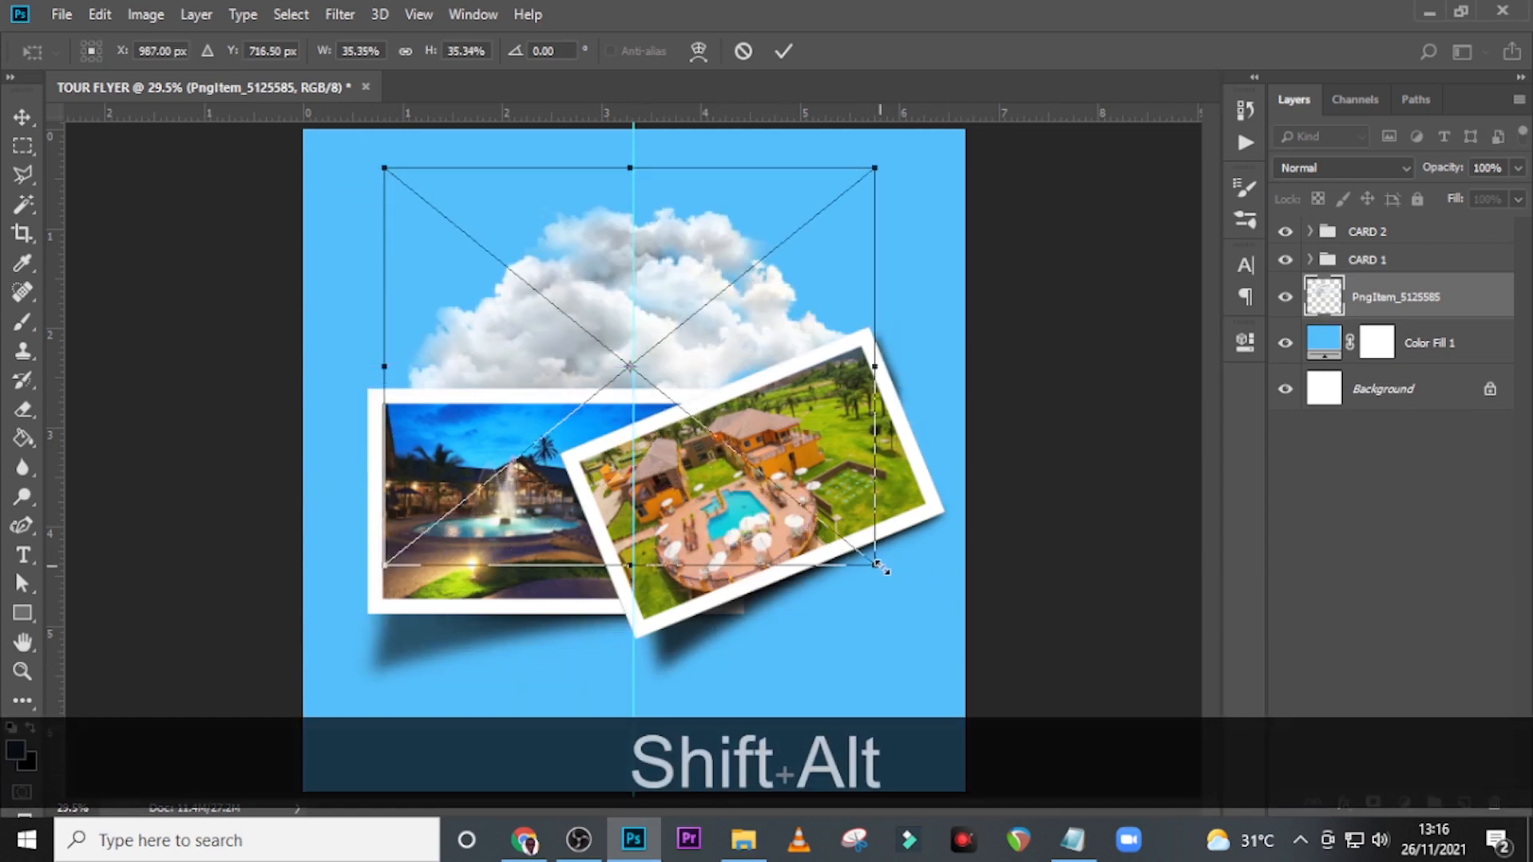
left_click_drag(879, 565, 918, 594)
key("Right")
key("Right")
key("Right")
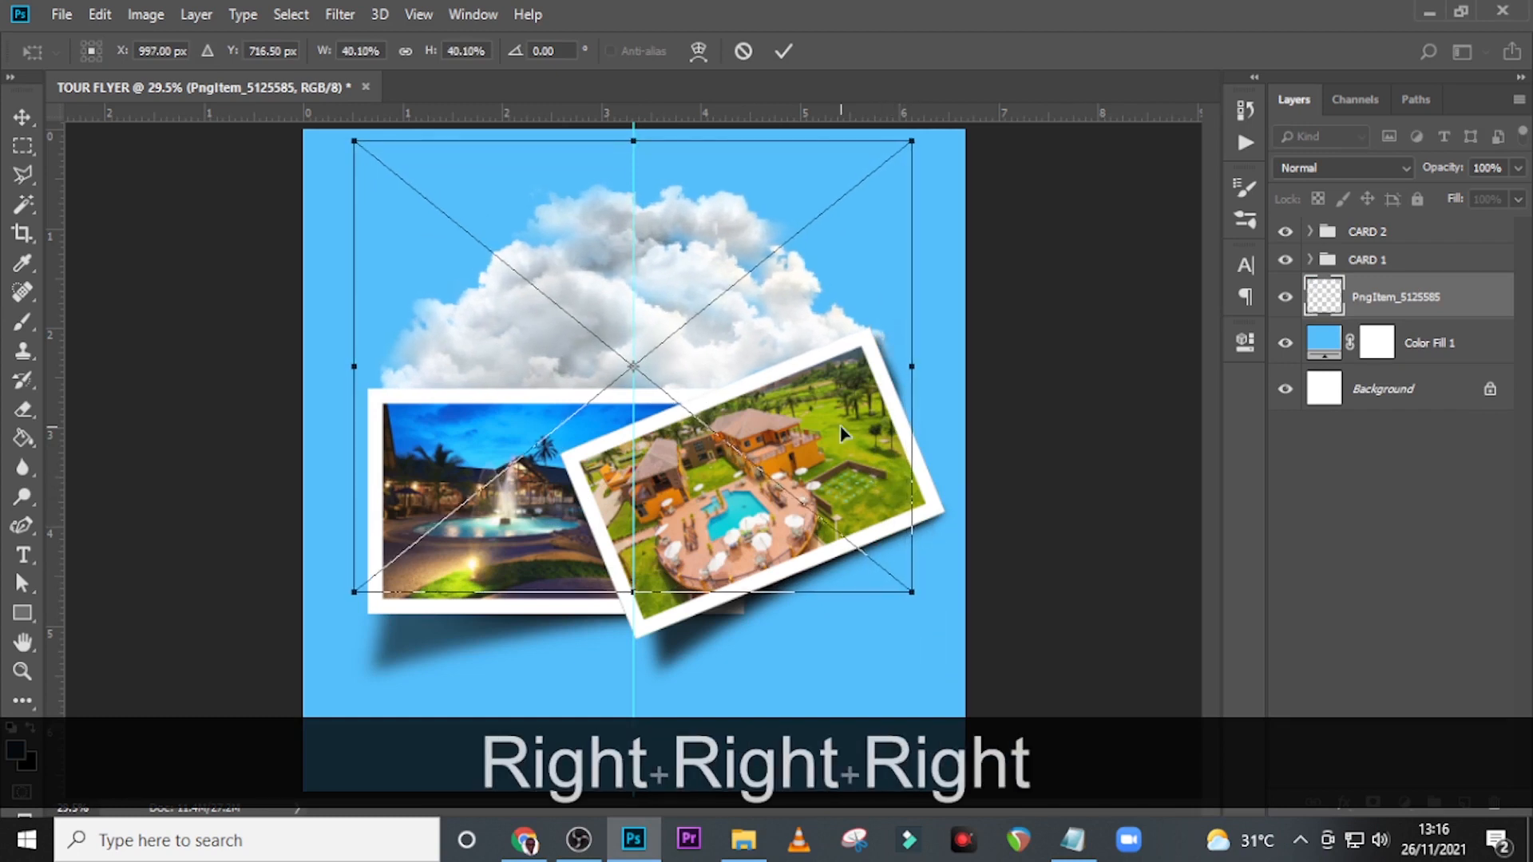
key("Return")
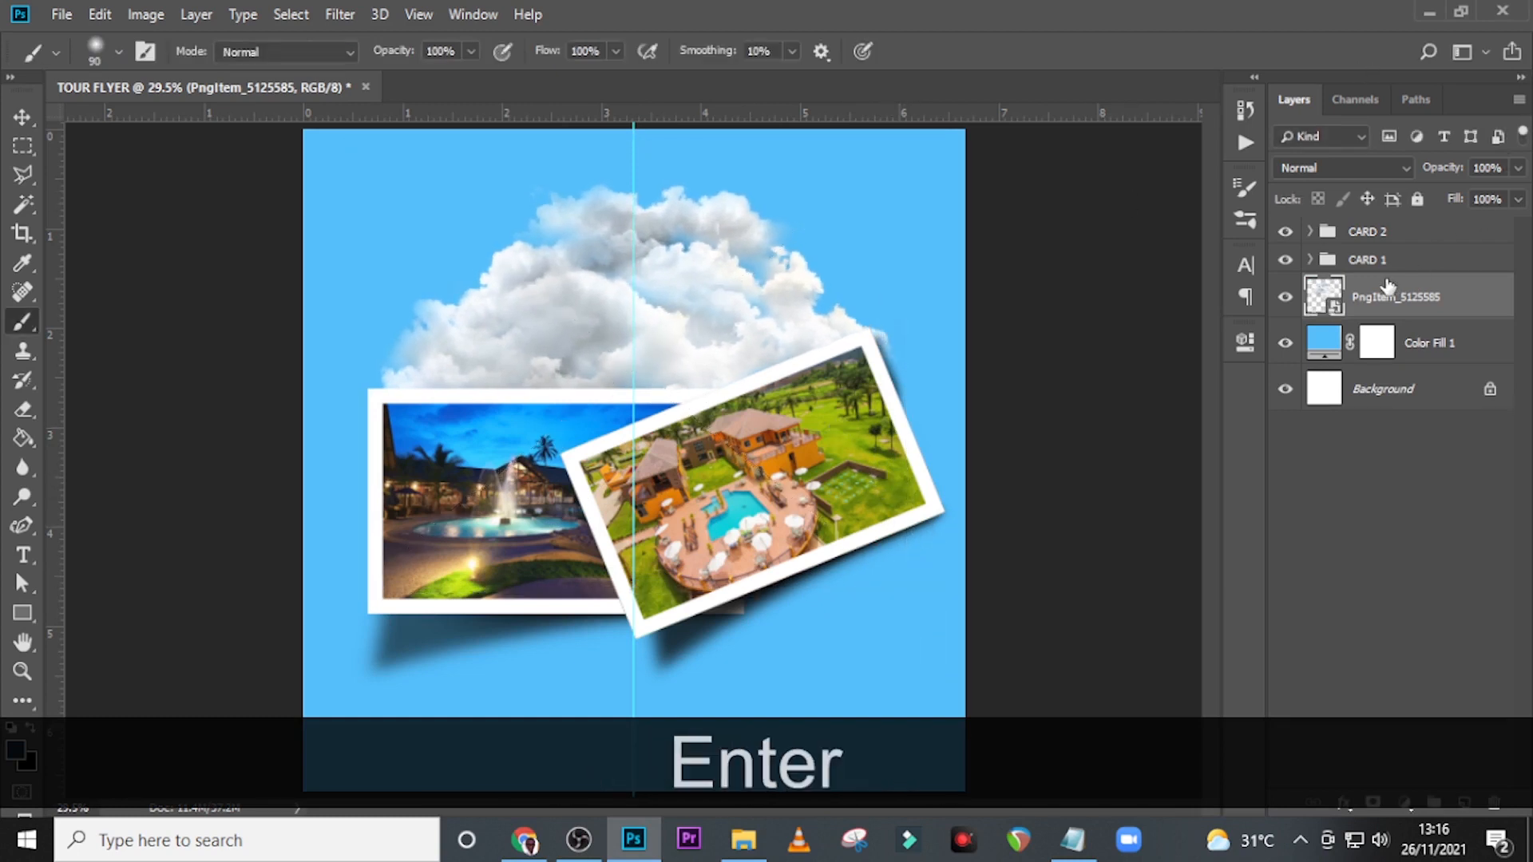
Transform the CARD 1 and CARD 2 groups together, nudging them slightly leftward on the canvas.
left_click(1369, 259)
left_click(1368, 232, "ctrl")
key("ctrl+t")
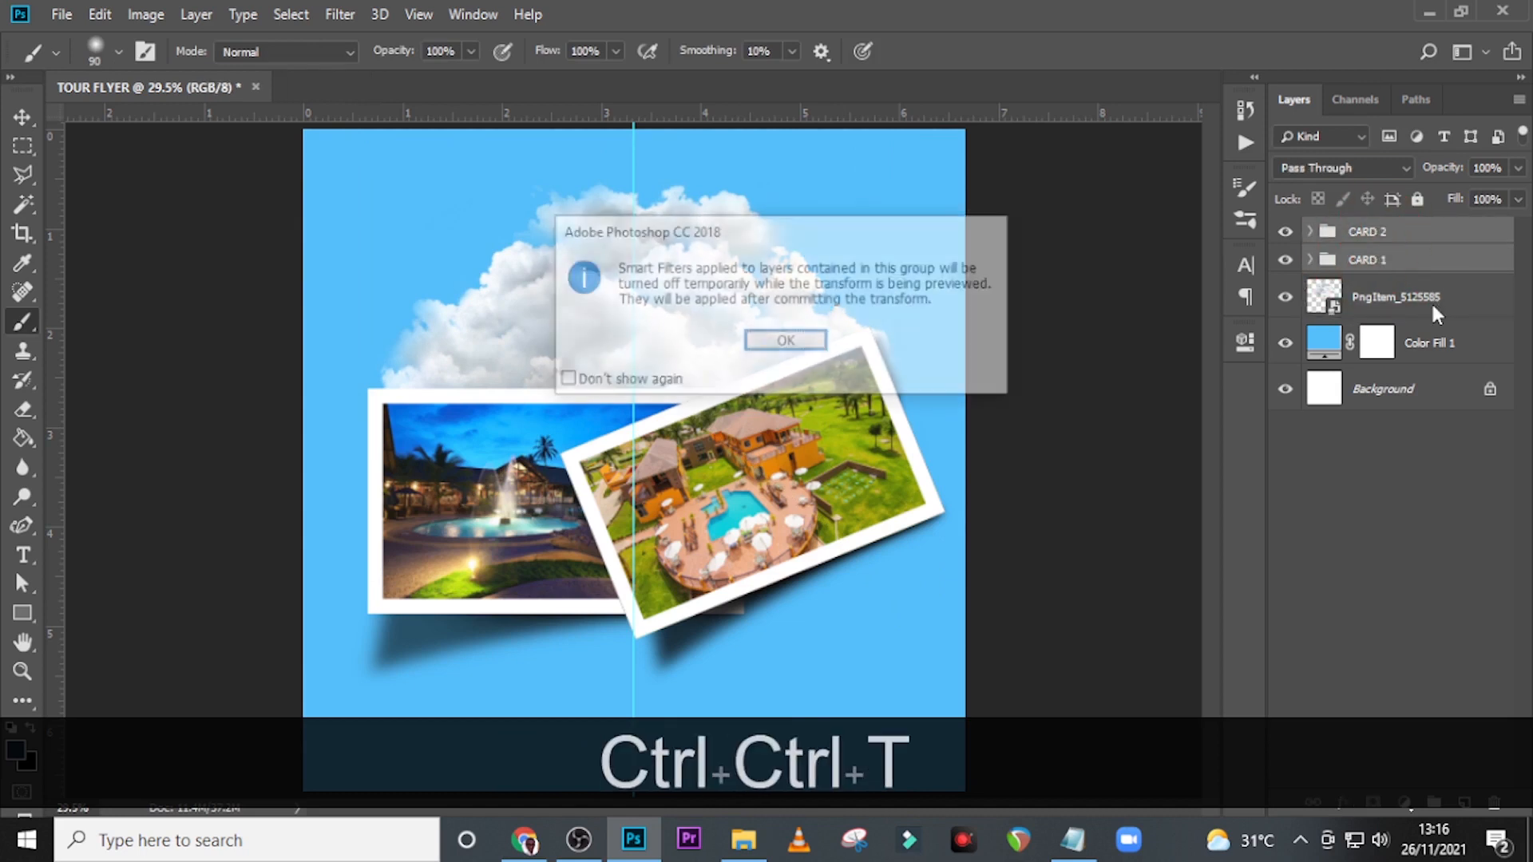
left_click(821, 346)
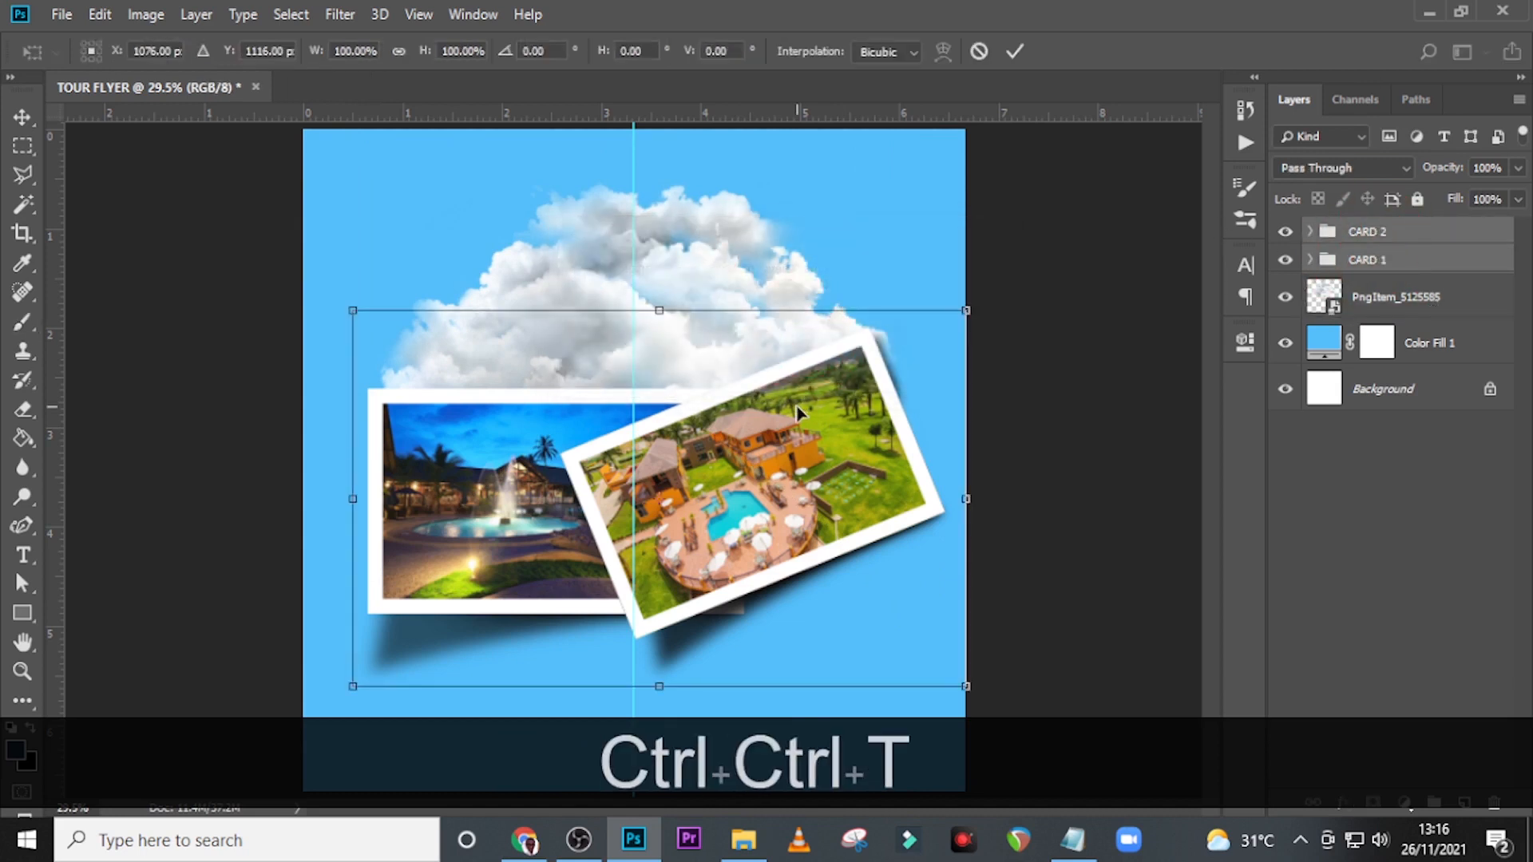
key("Left")
key("Left")
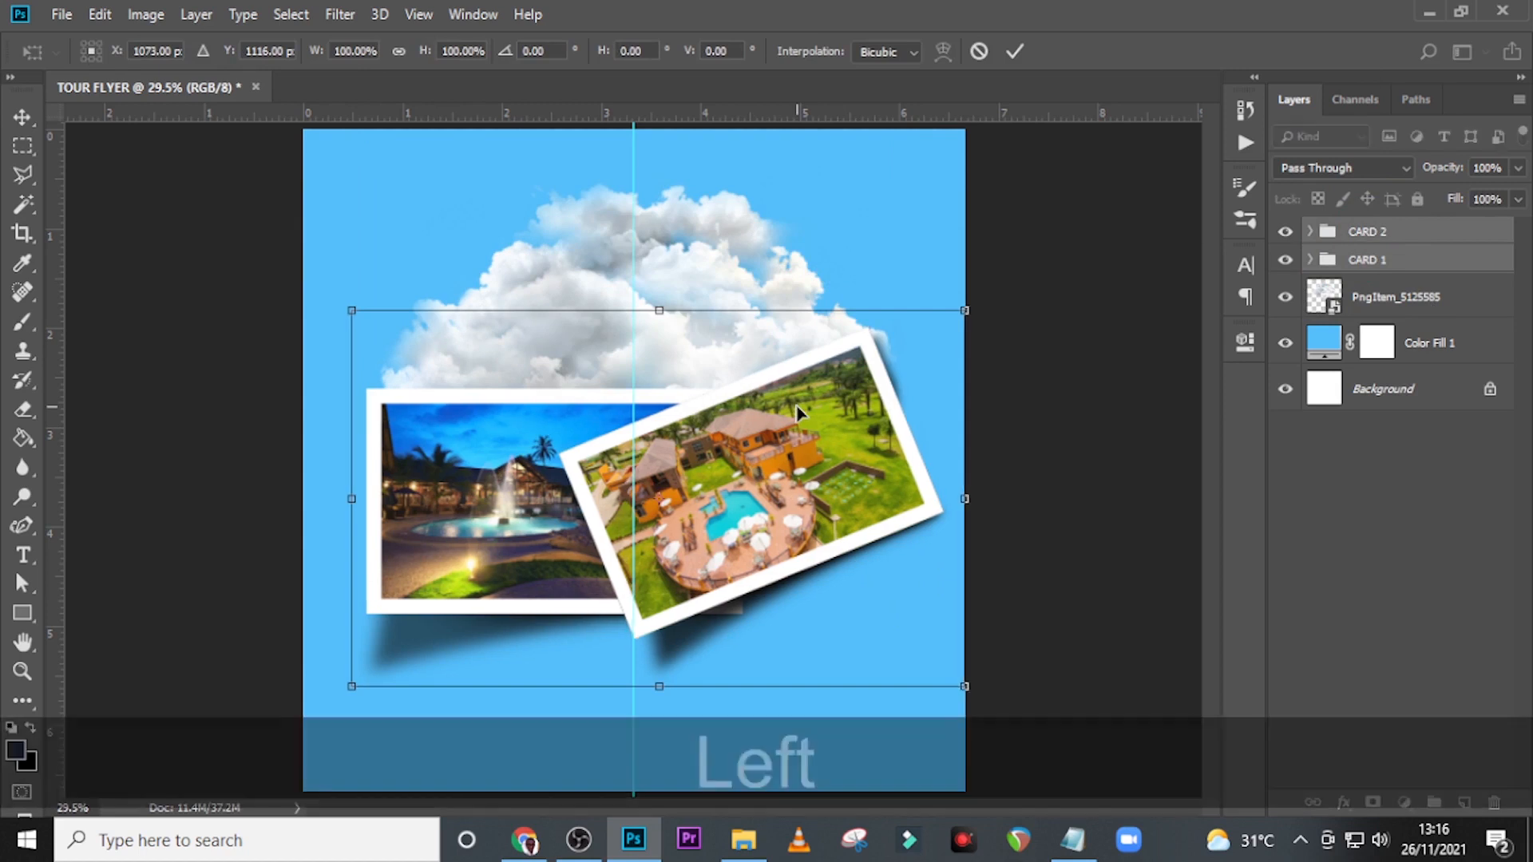
key("Return")
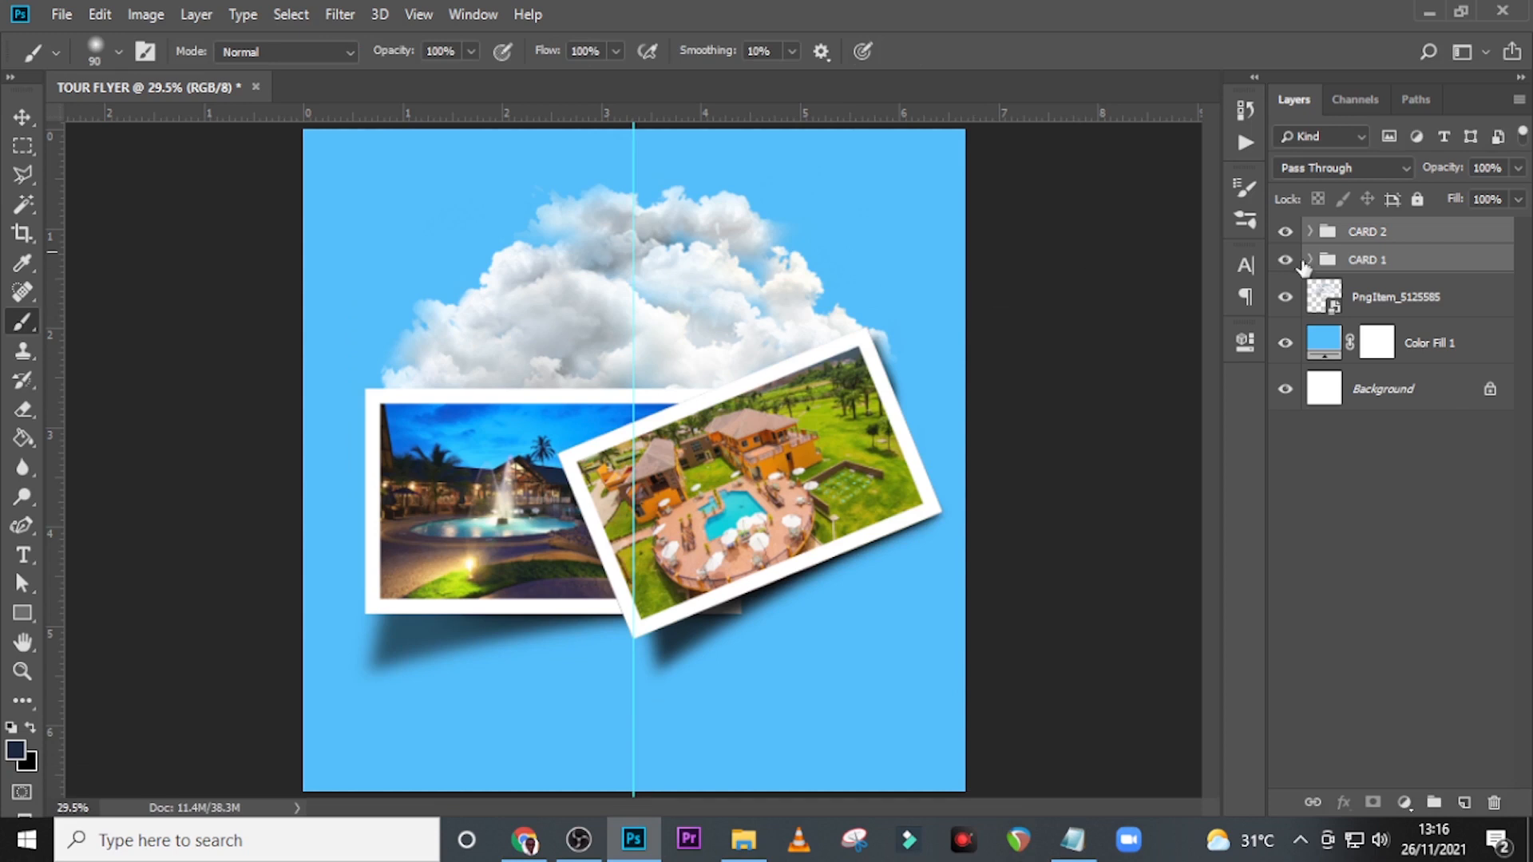
Add a new layer above the cloud image and set the brush to 1200 px with a white foreground colour.
left_click(1377, 305)
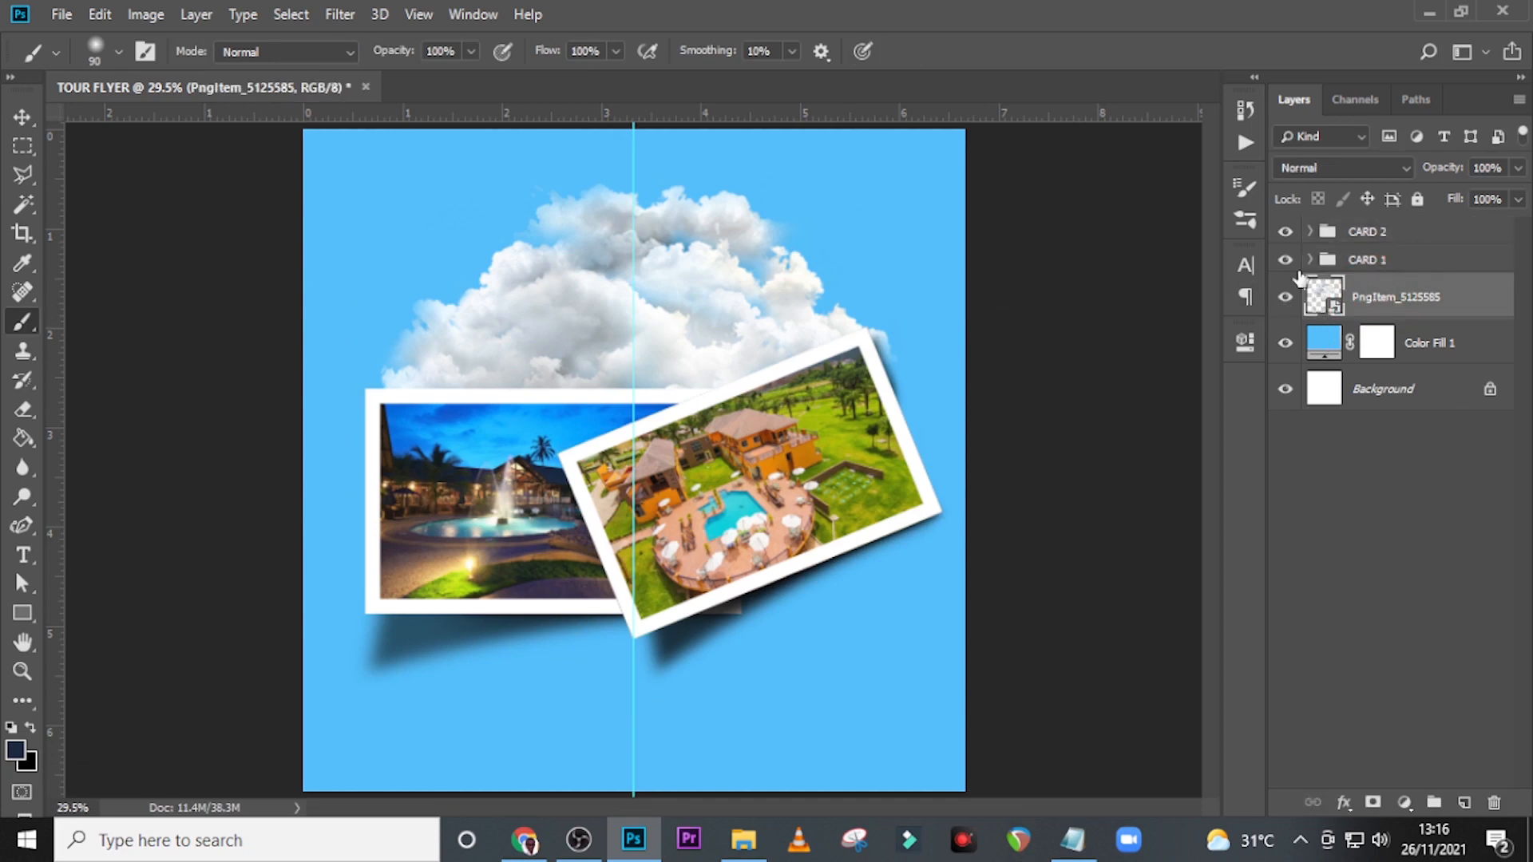
left_click(1466, 803)
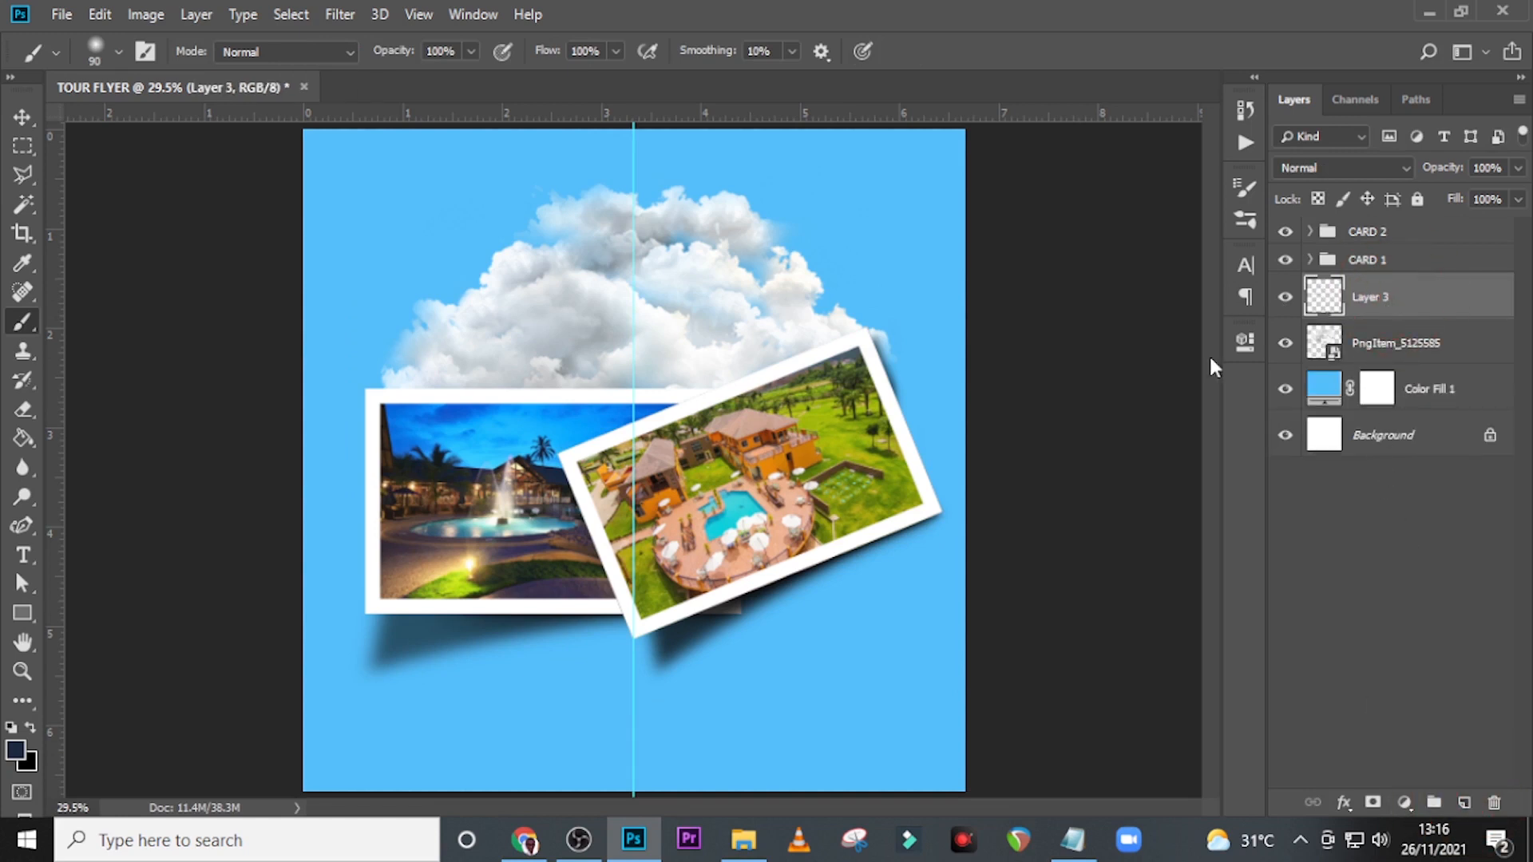
key("b")
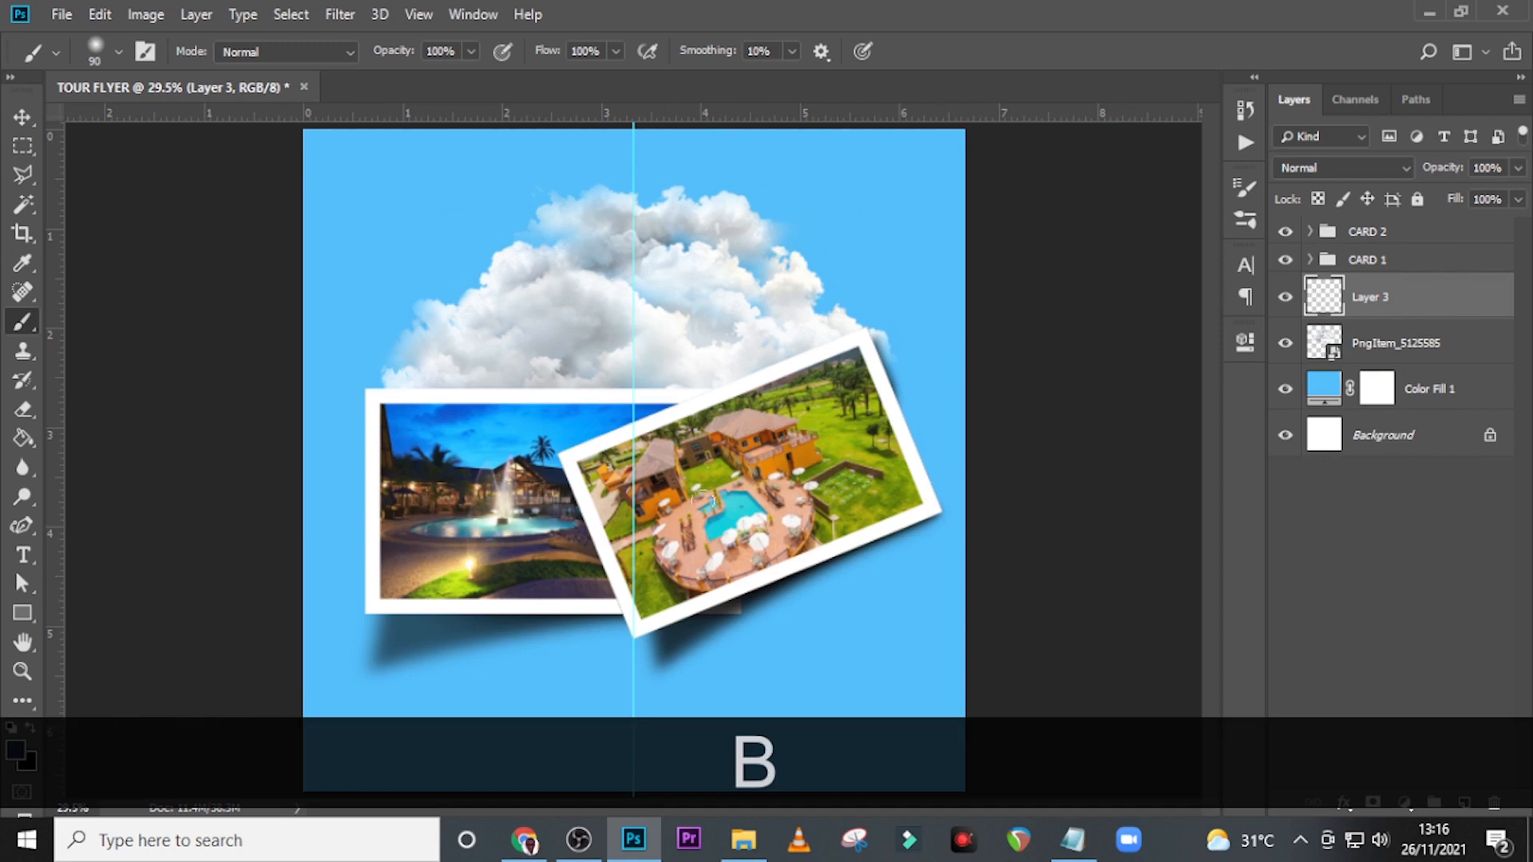
key("bracketright")
key("bracketright")
key("bracketright")
key("bracketright")
key("bracketright")
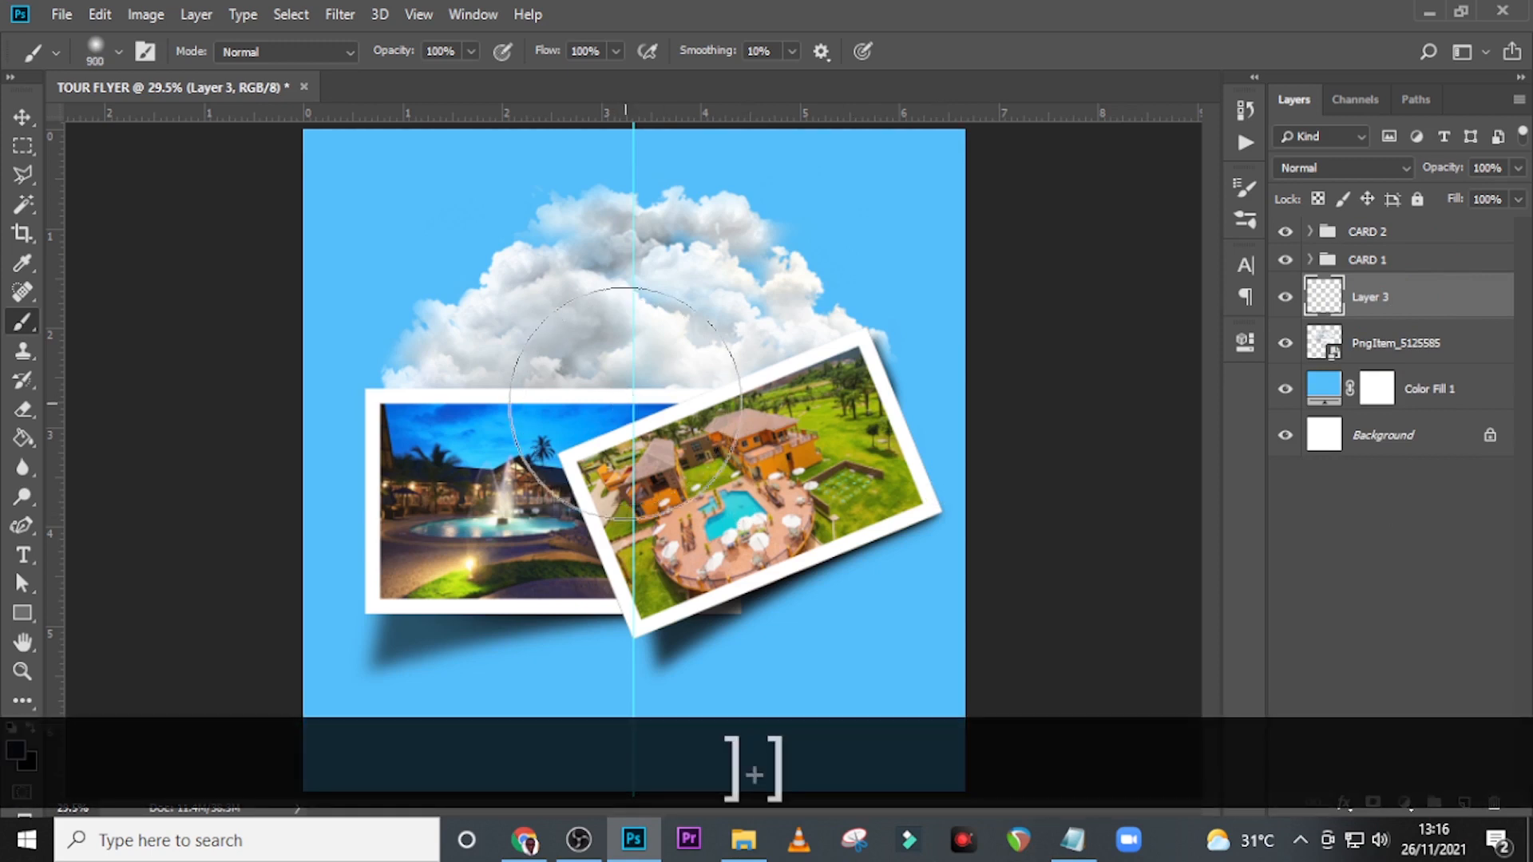
left_click(19, 754)
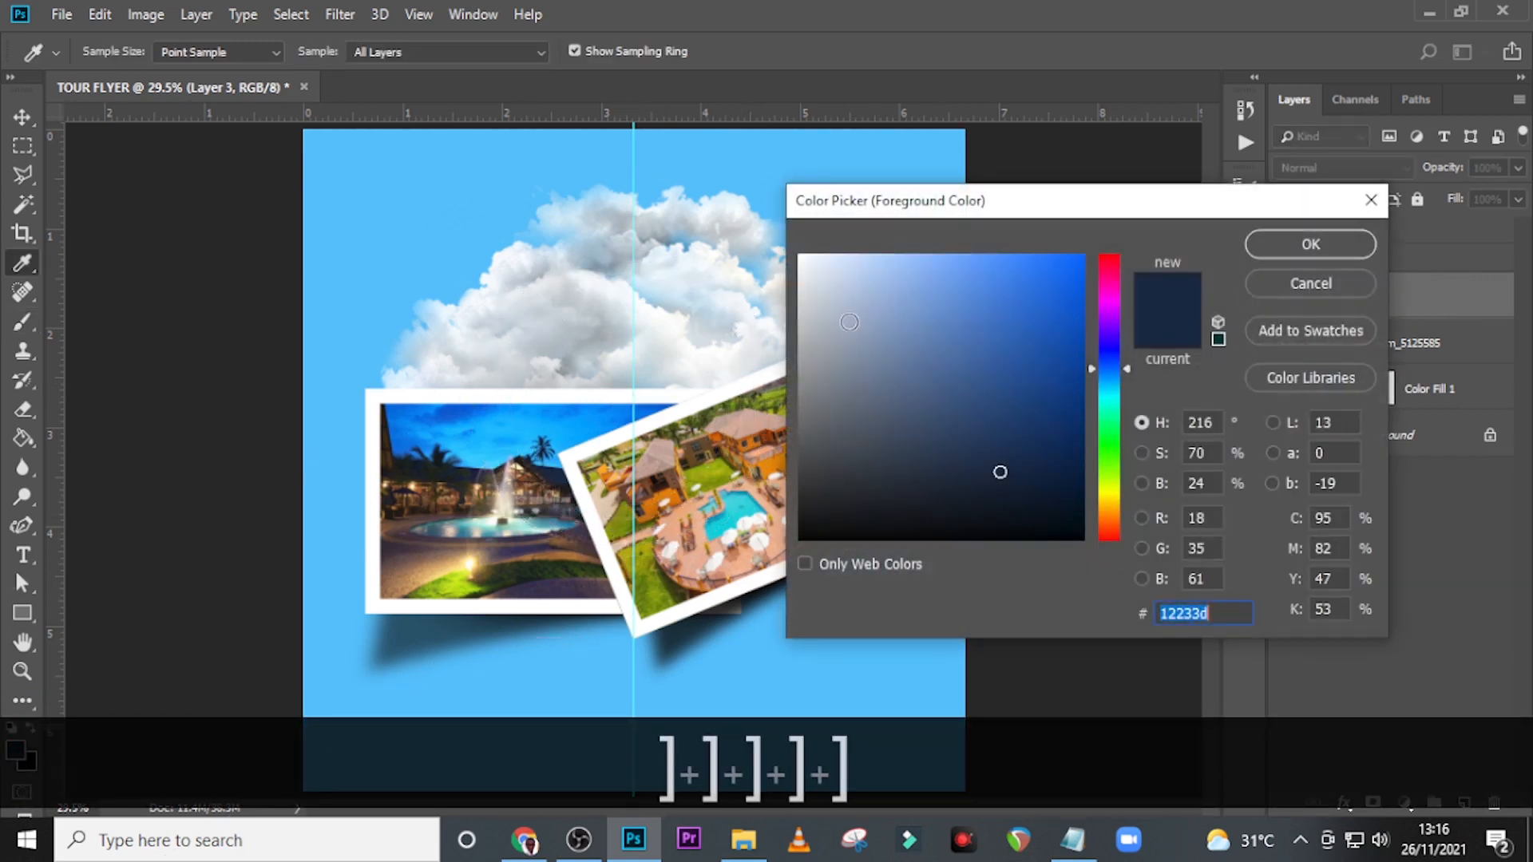
left_click(759, 213)
left_click(1338, 248)
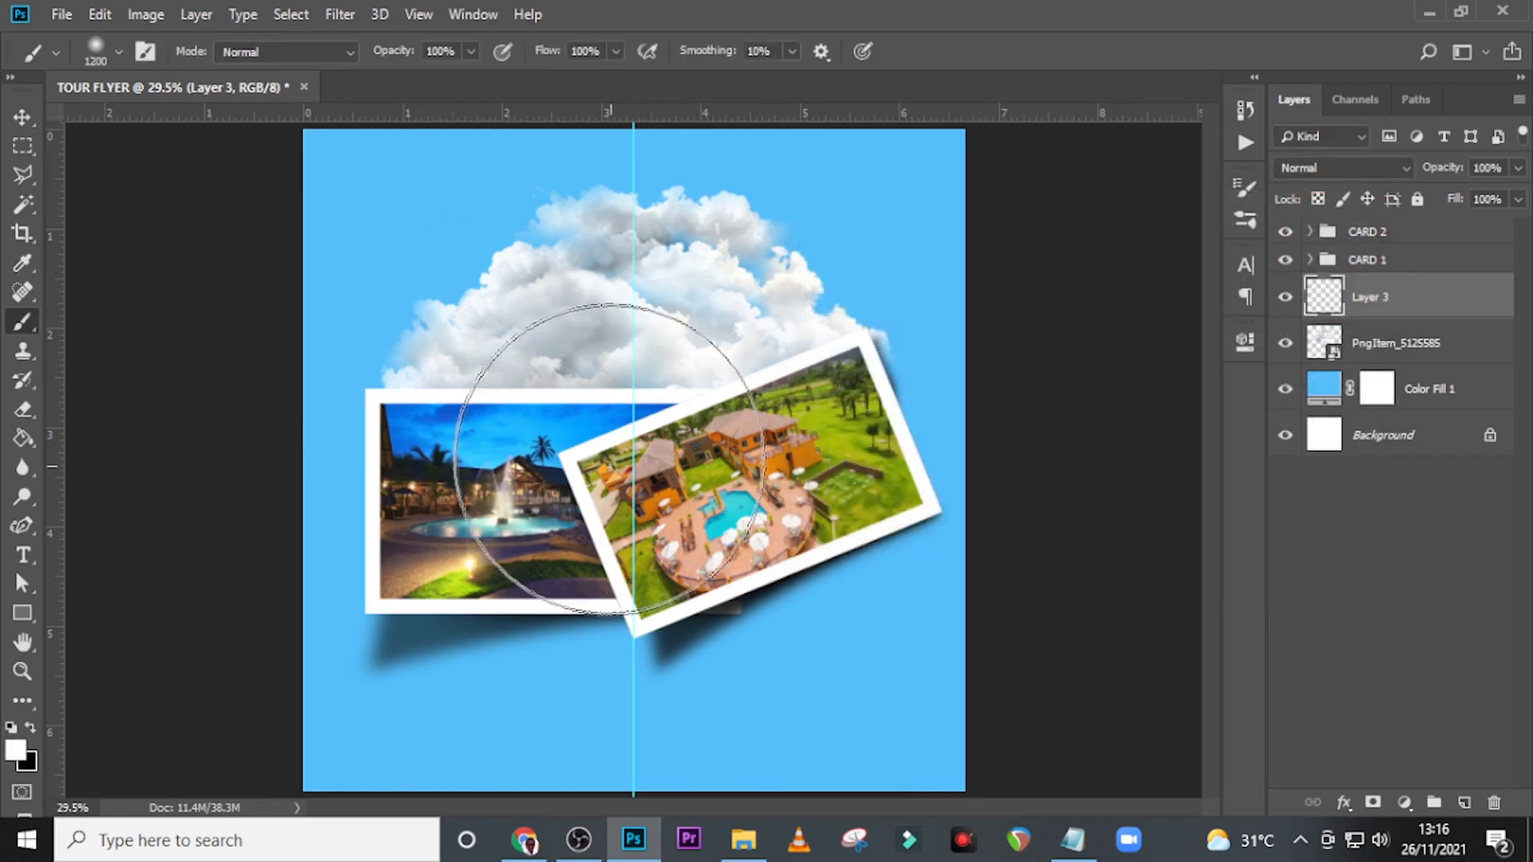
Enlarge the brush to 1500 px and paint a soft white glow behind both cards on Layer 3.
key("bracketright")
key("bracketright")
key("bracketright")
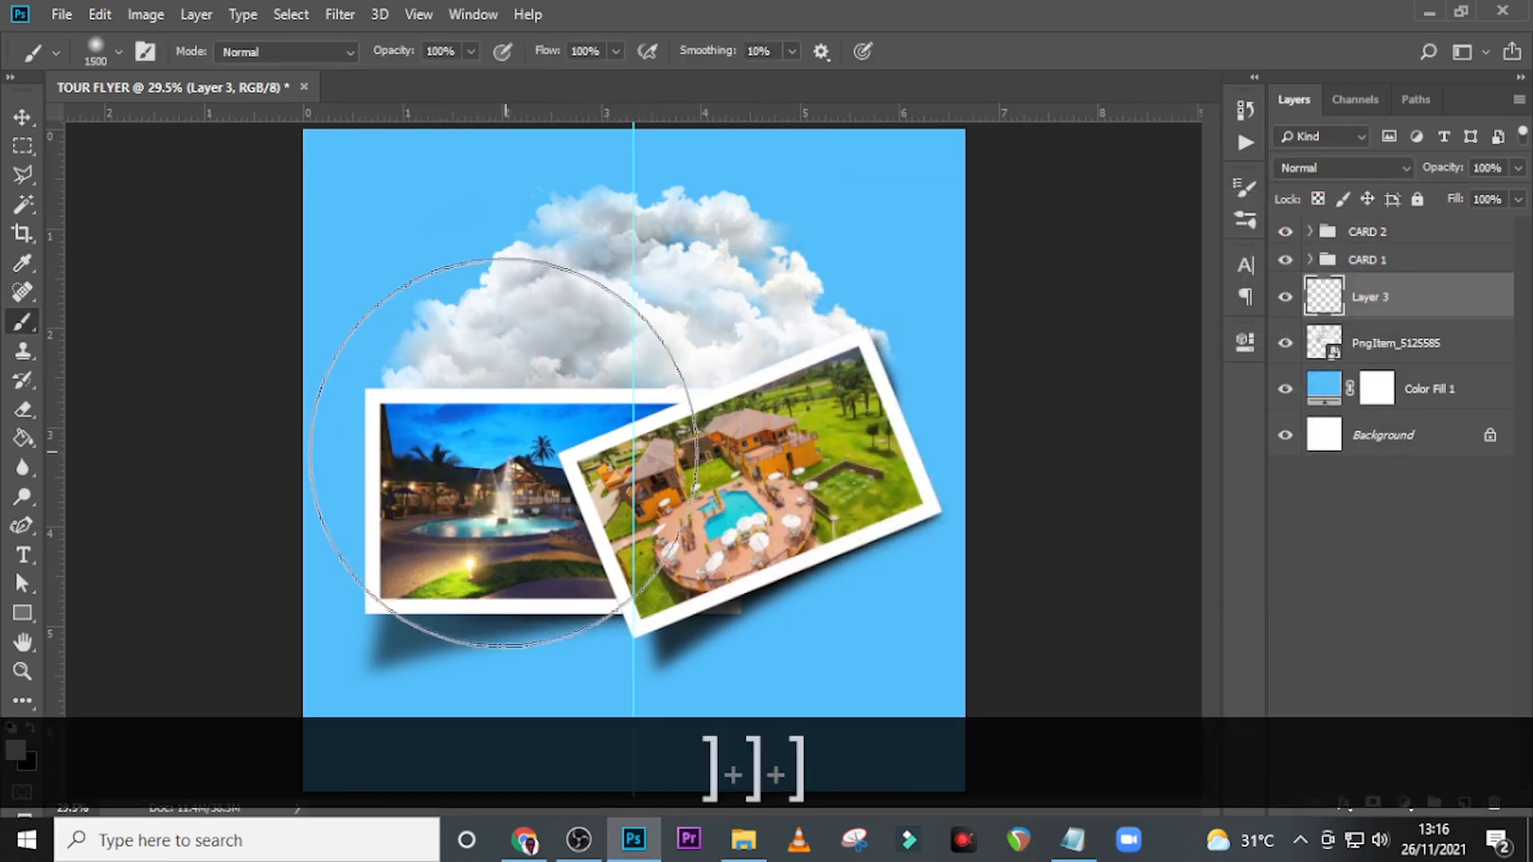
left_click(506, 465)
left_click(735, 480)
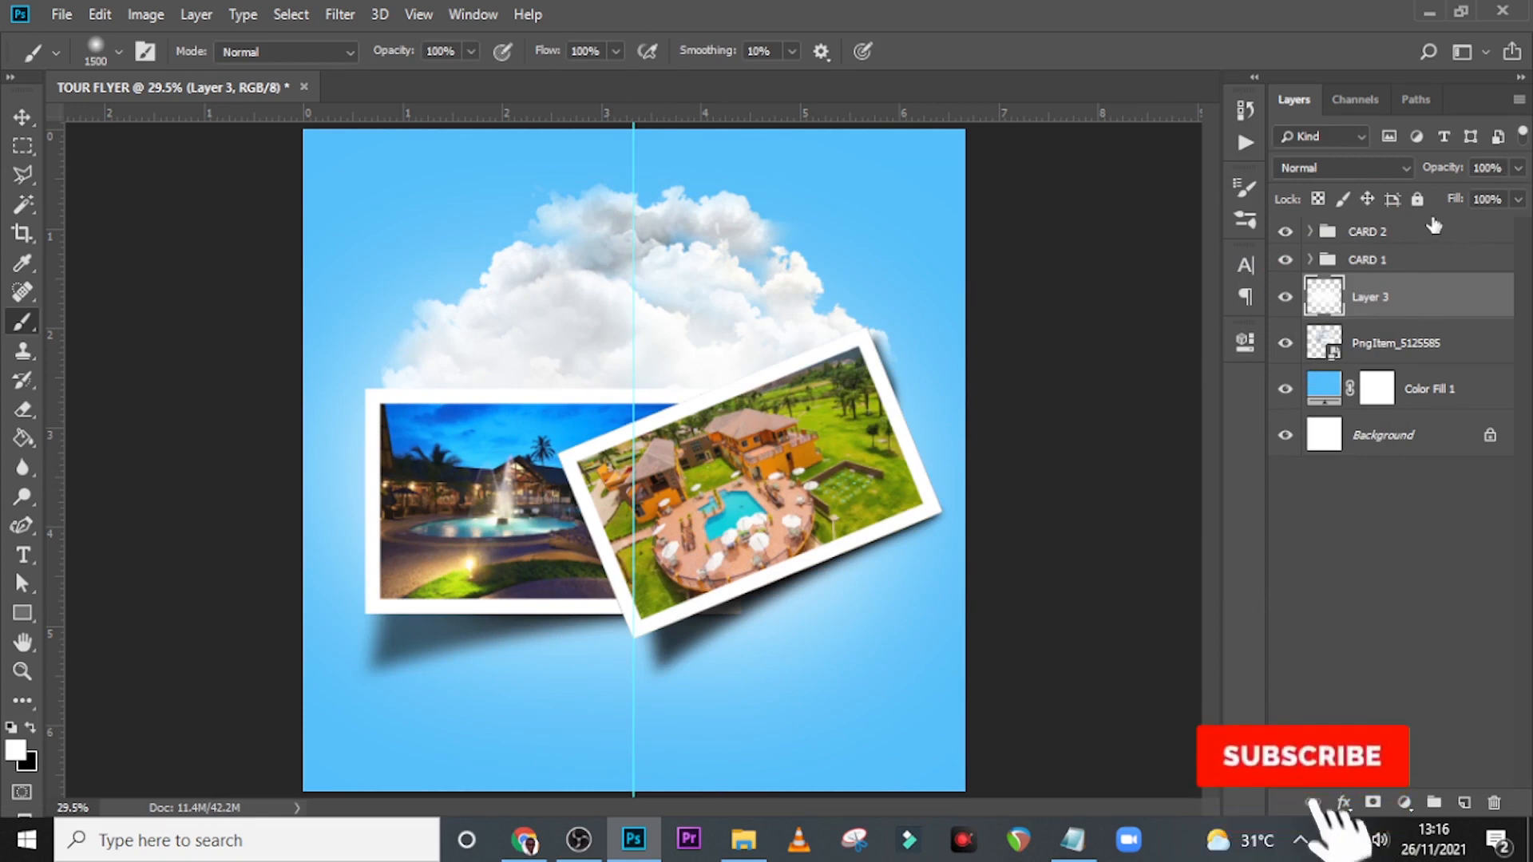
Set Layer 3's opacity to 68% and compare the canvas with and without the glow.
left_click(1490, 168)
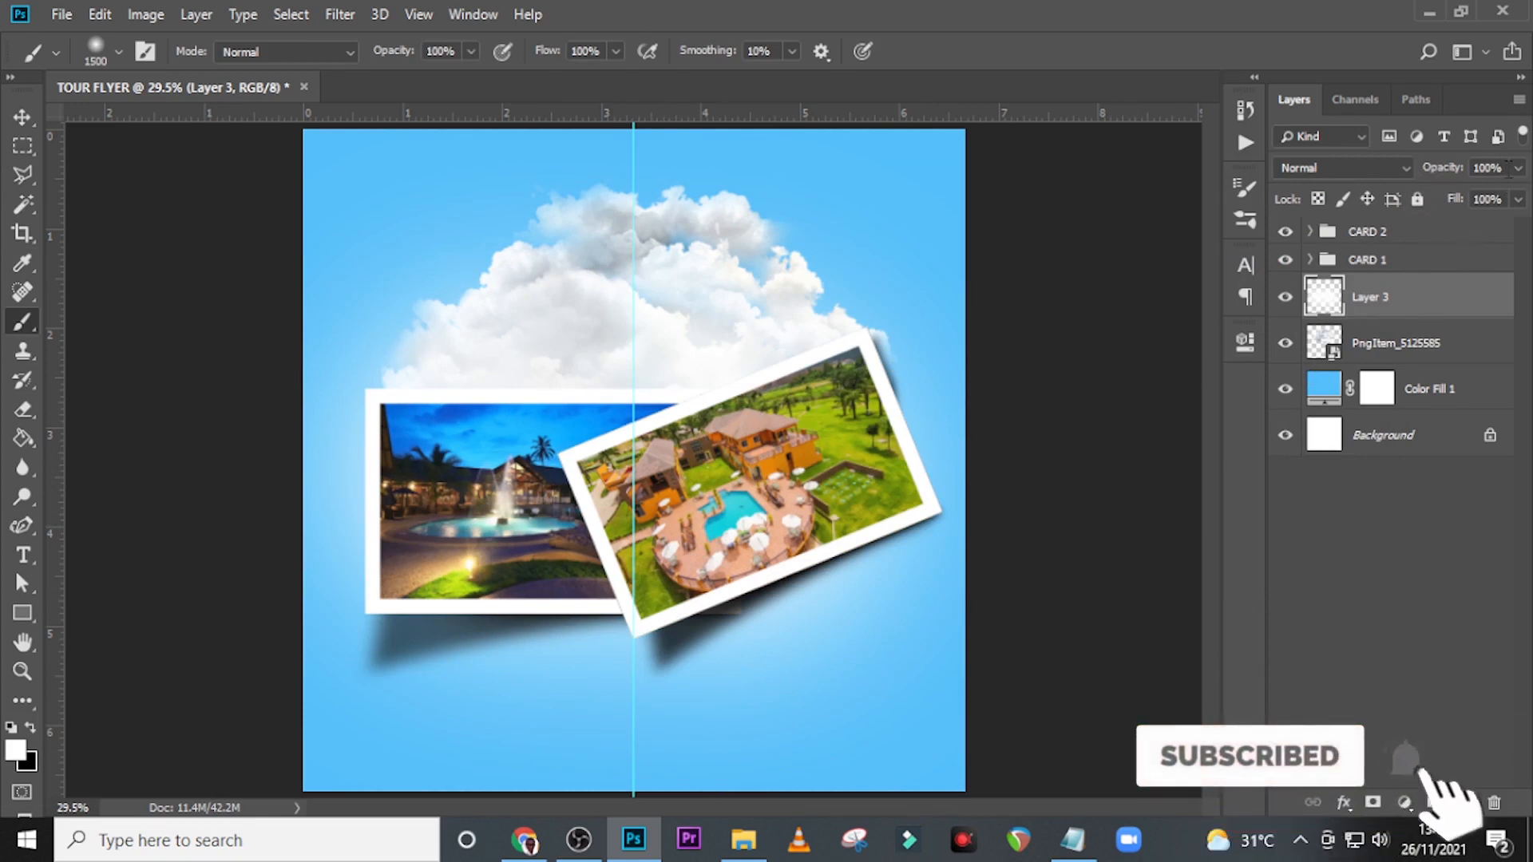
type("68")
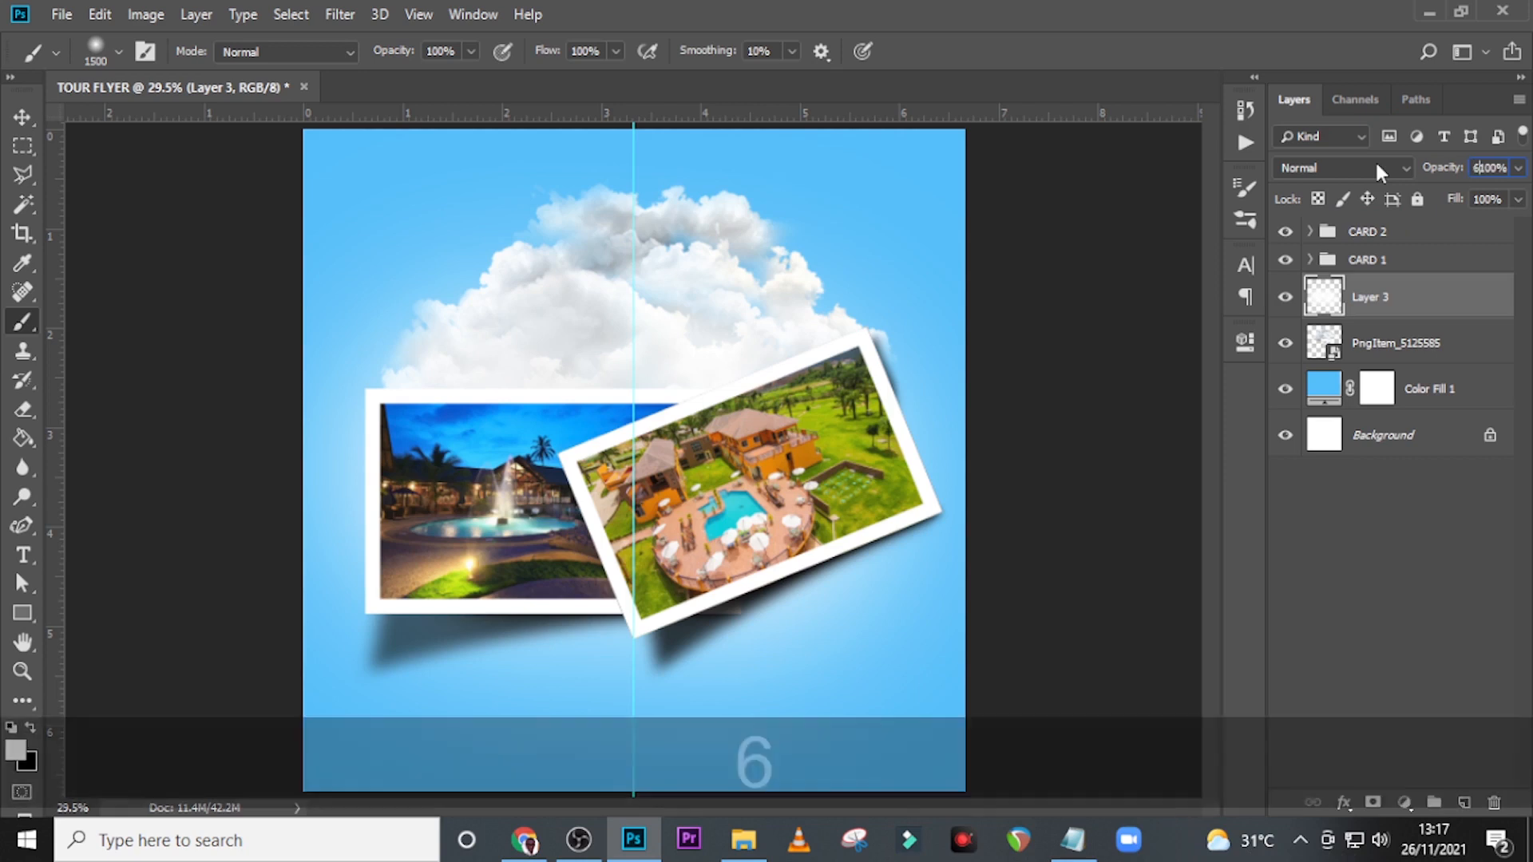
key("Return")
left_click(744, 325)
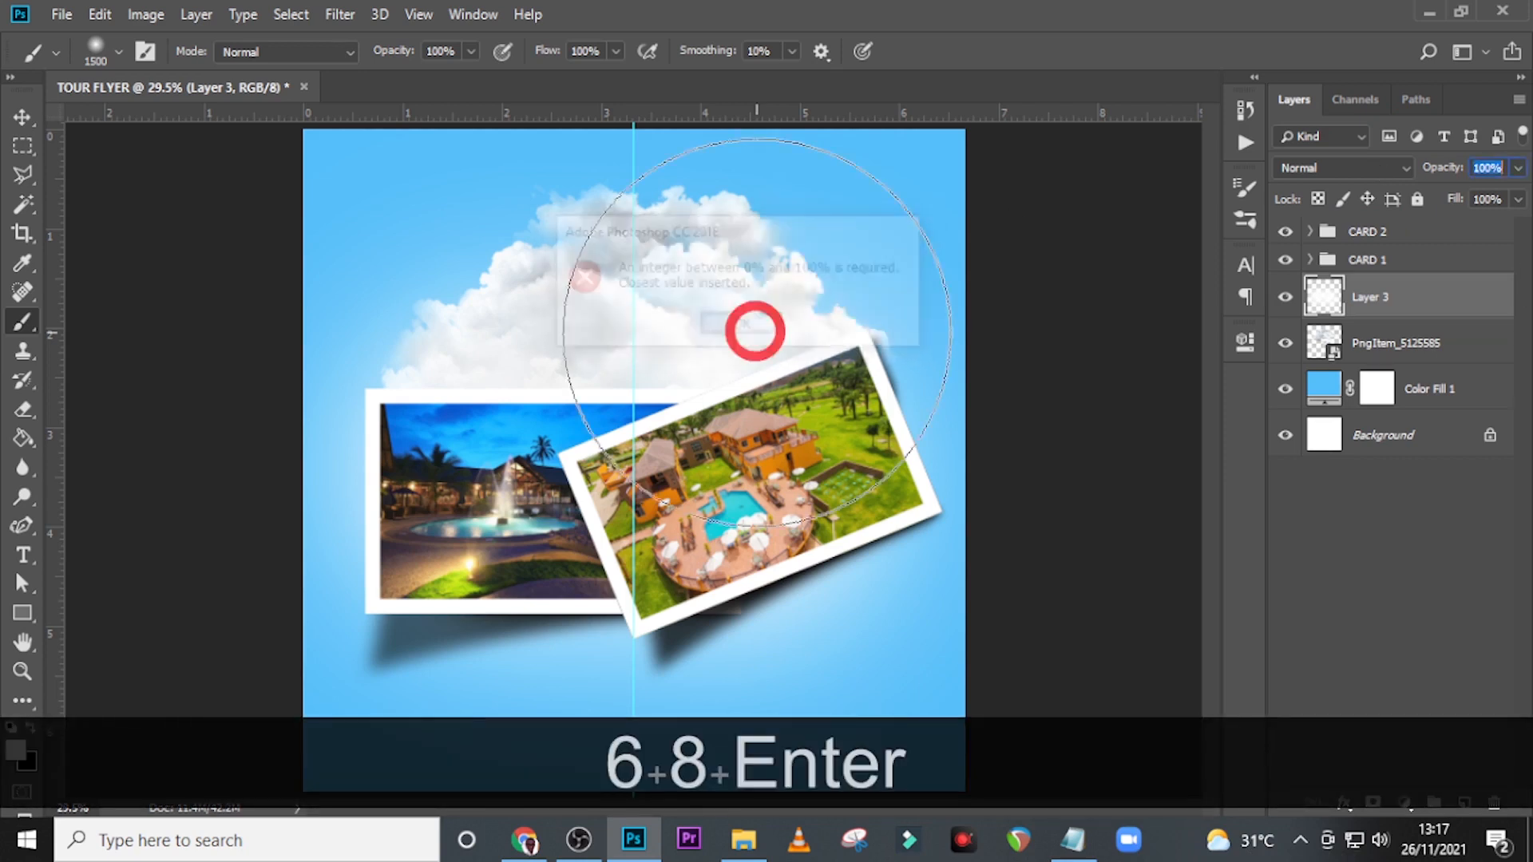
left_click(1420, 165)
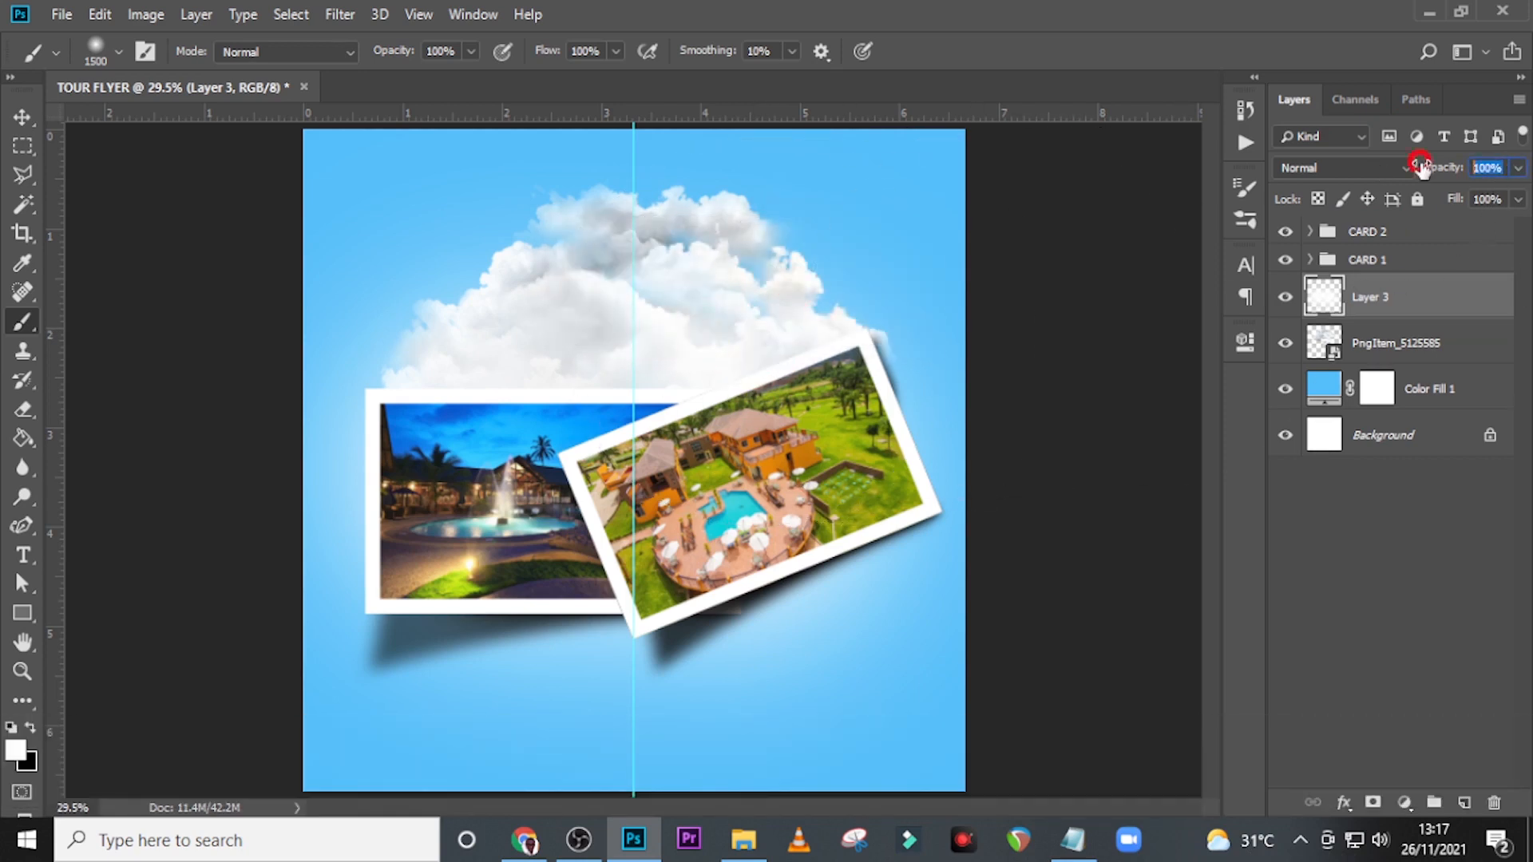
type("68")
key("Return")
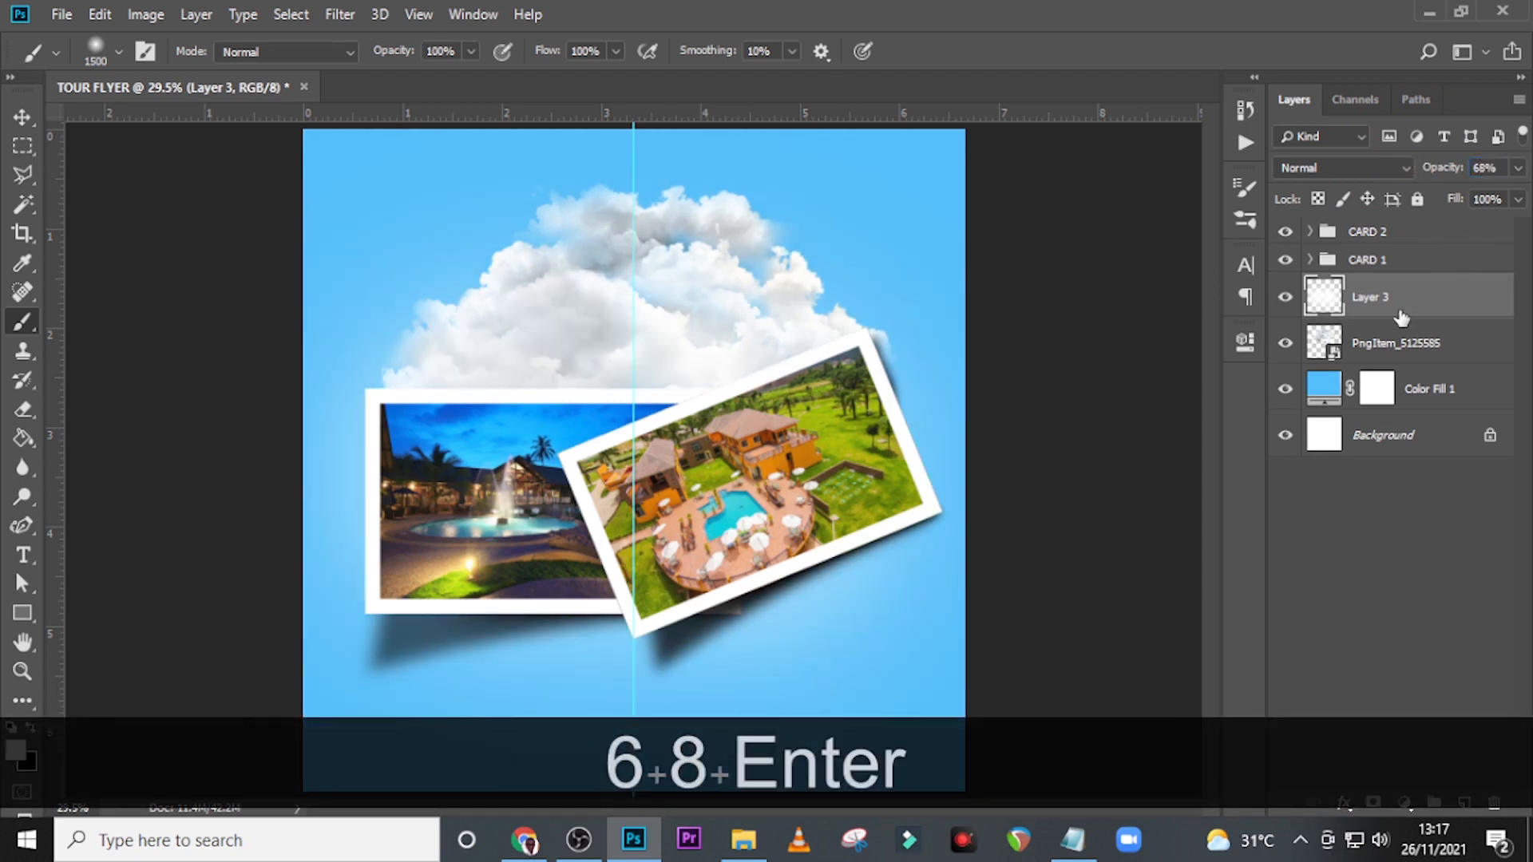
left_click(1284, 299)
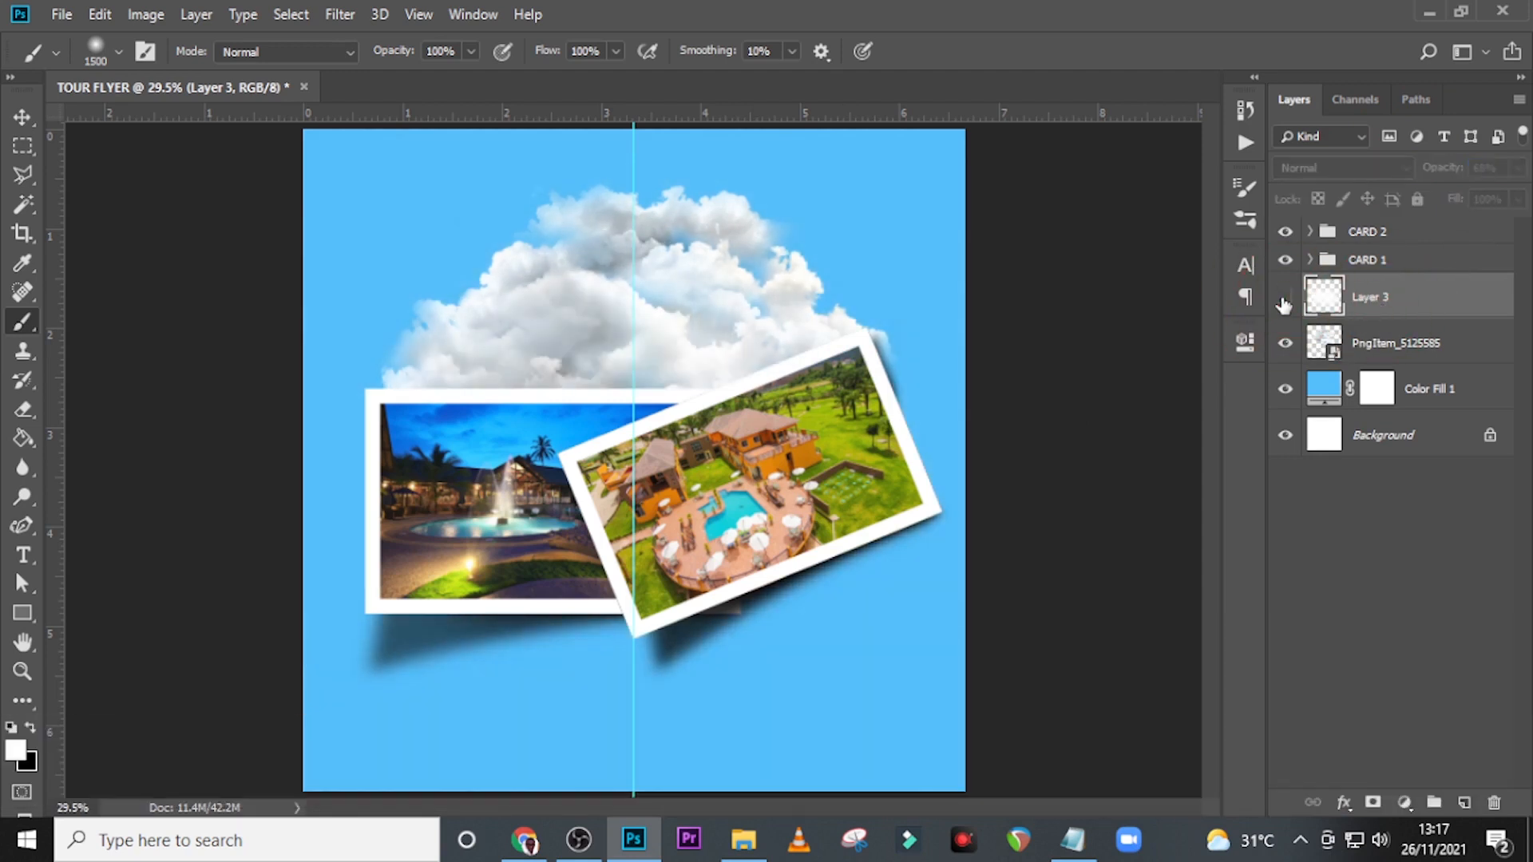
left_click(1284, 299)
Add a layer mask to Layer 3 and paint out the glow along the canvas's lower part with an 800 px black brush.
left_click(1372, 803)
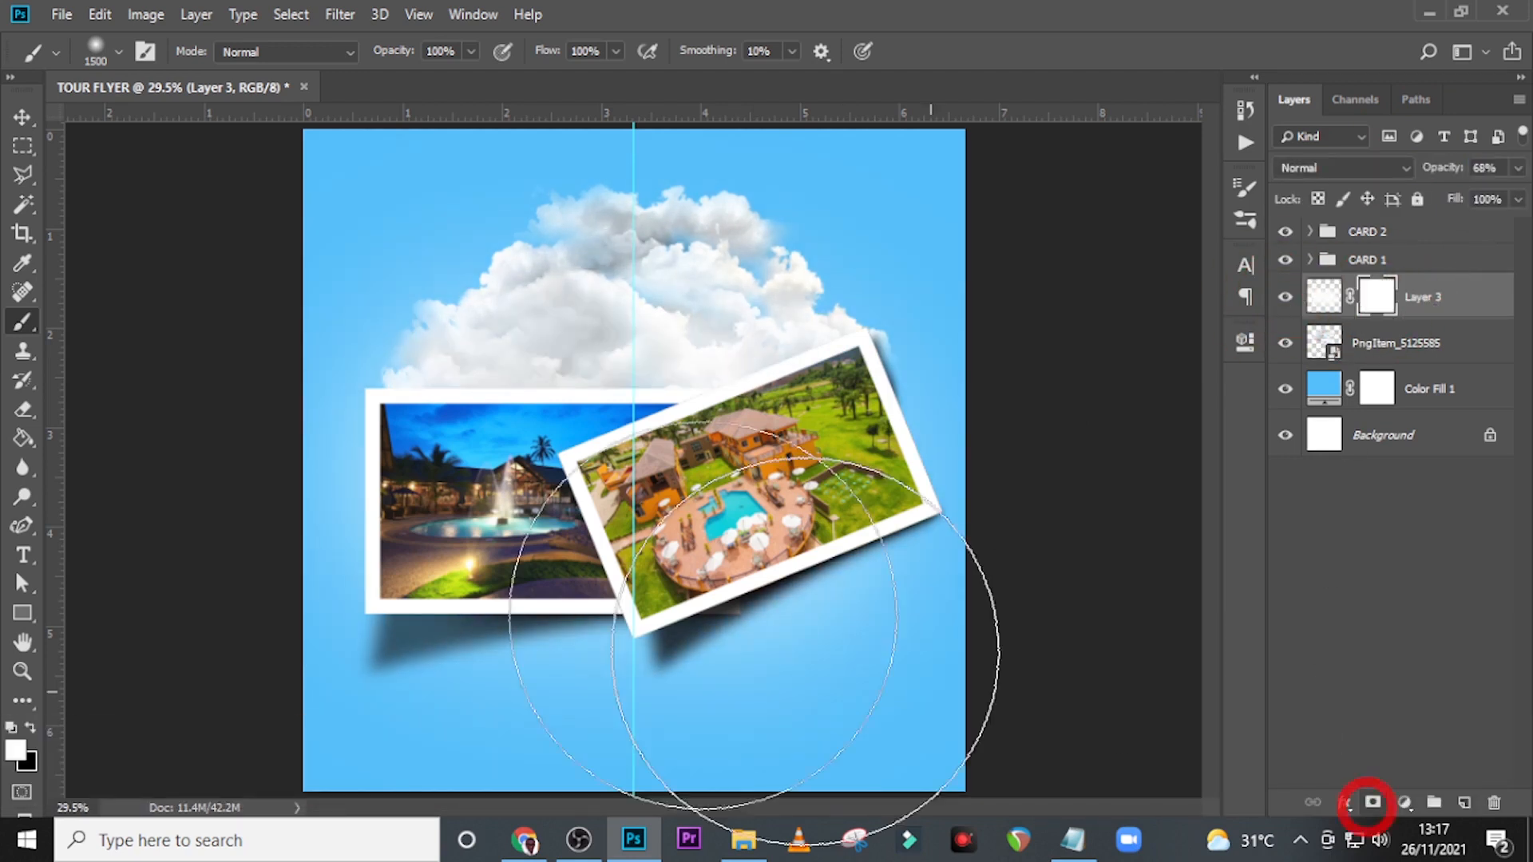
key("bracketleft")
key("bracketleft")
key("bracketleft")
key("bracketleft")
key("bracketleft")
key("bracketleft")
key("bracketleft")
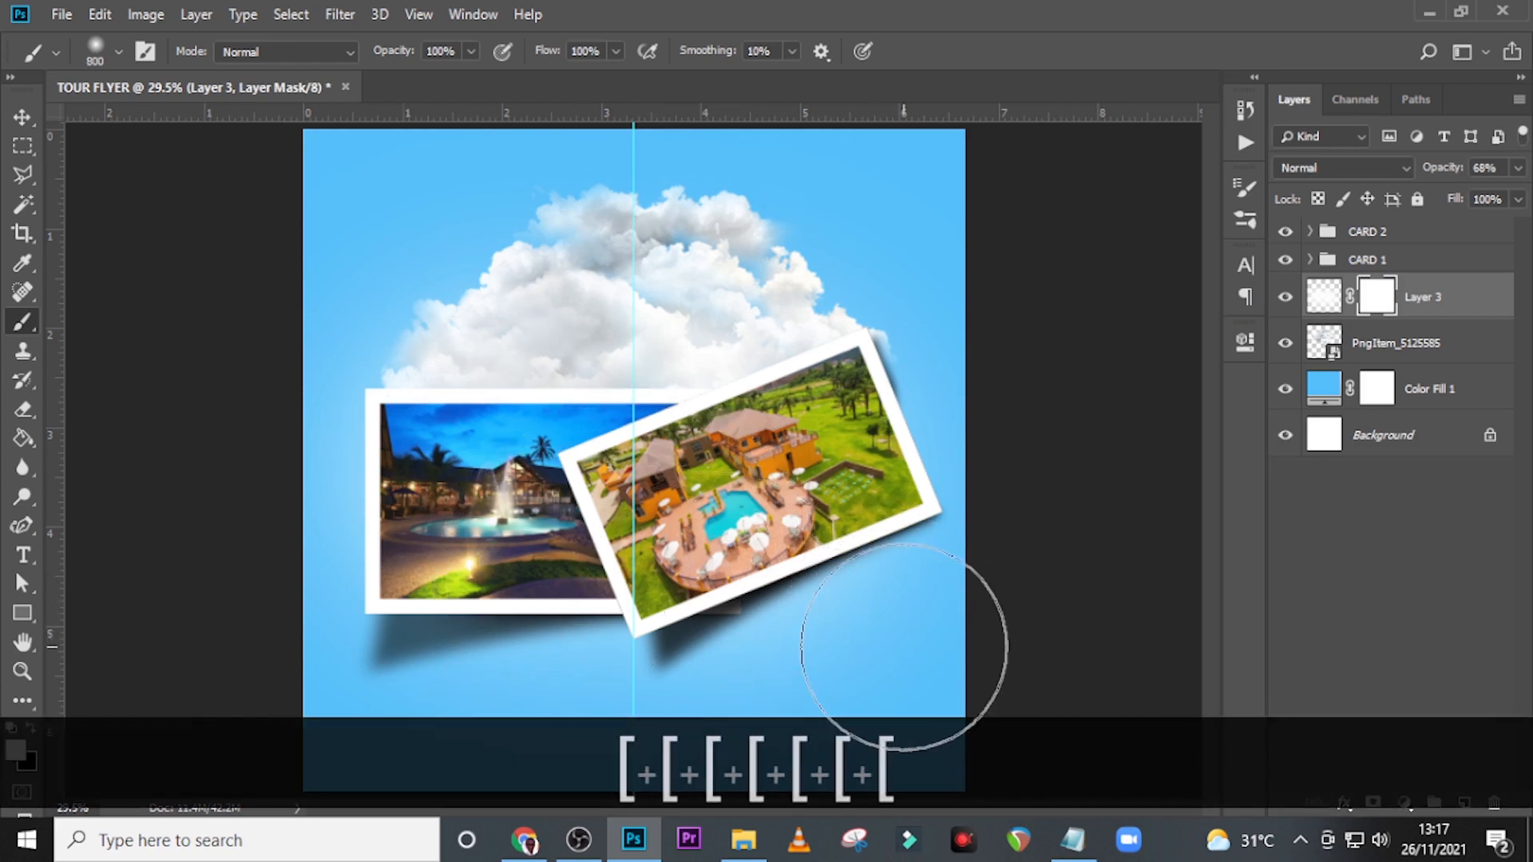
key("x")
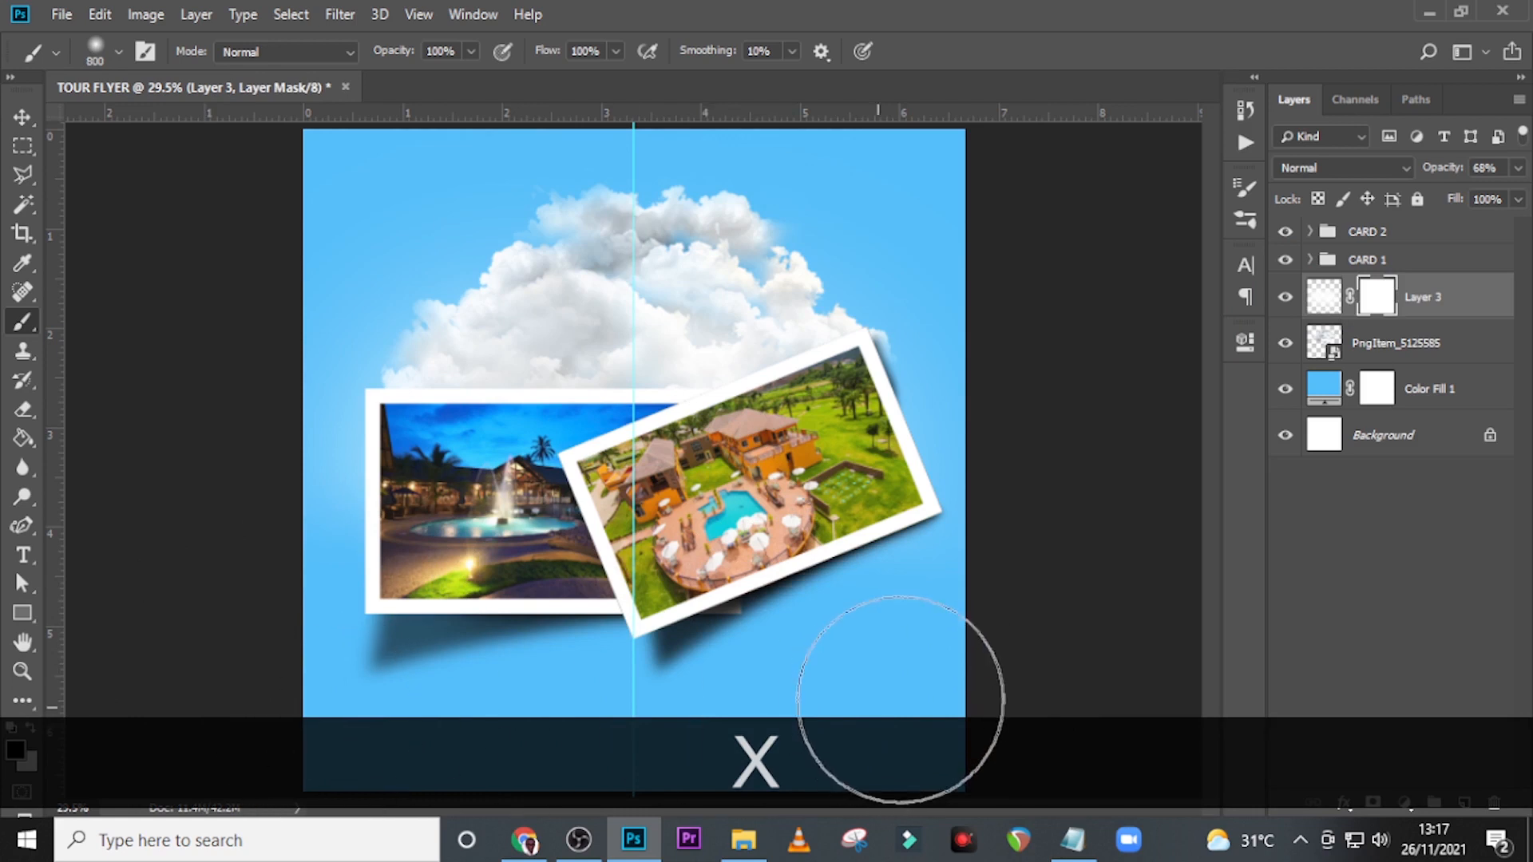
left_click(319, 730)
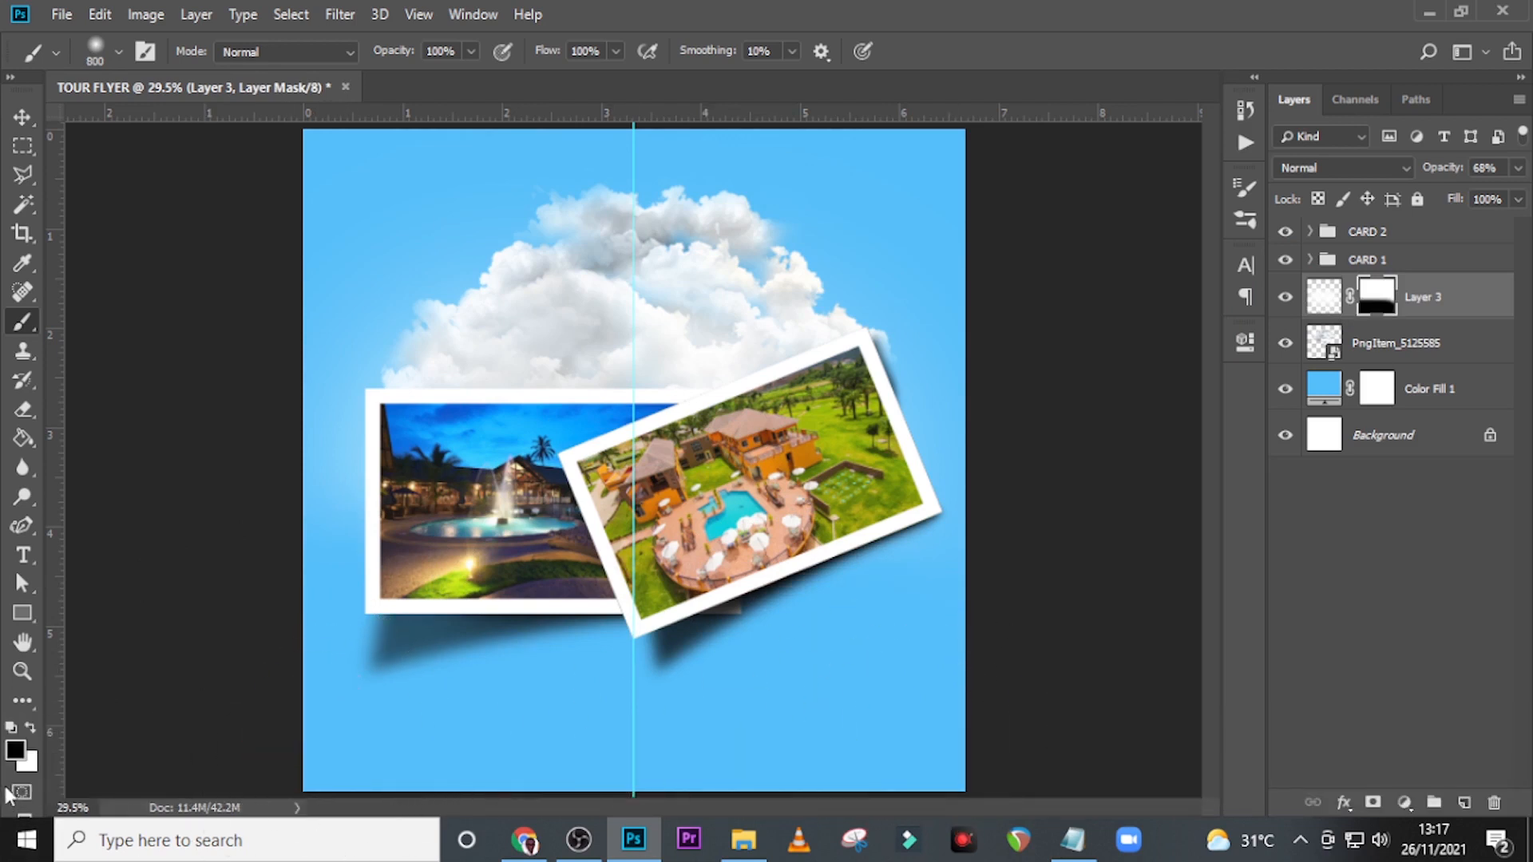
left_click(1368, 310)
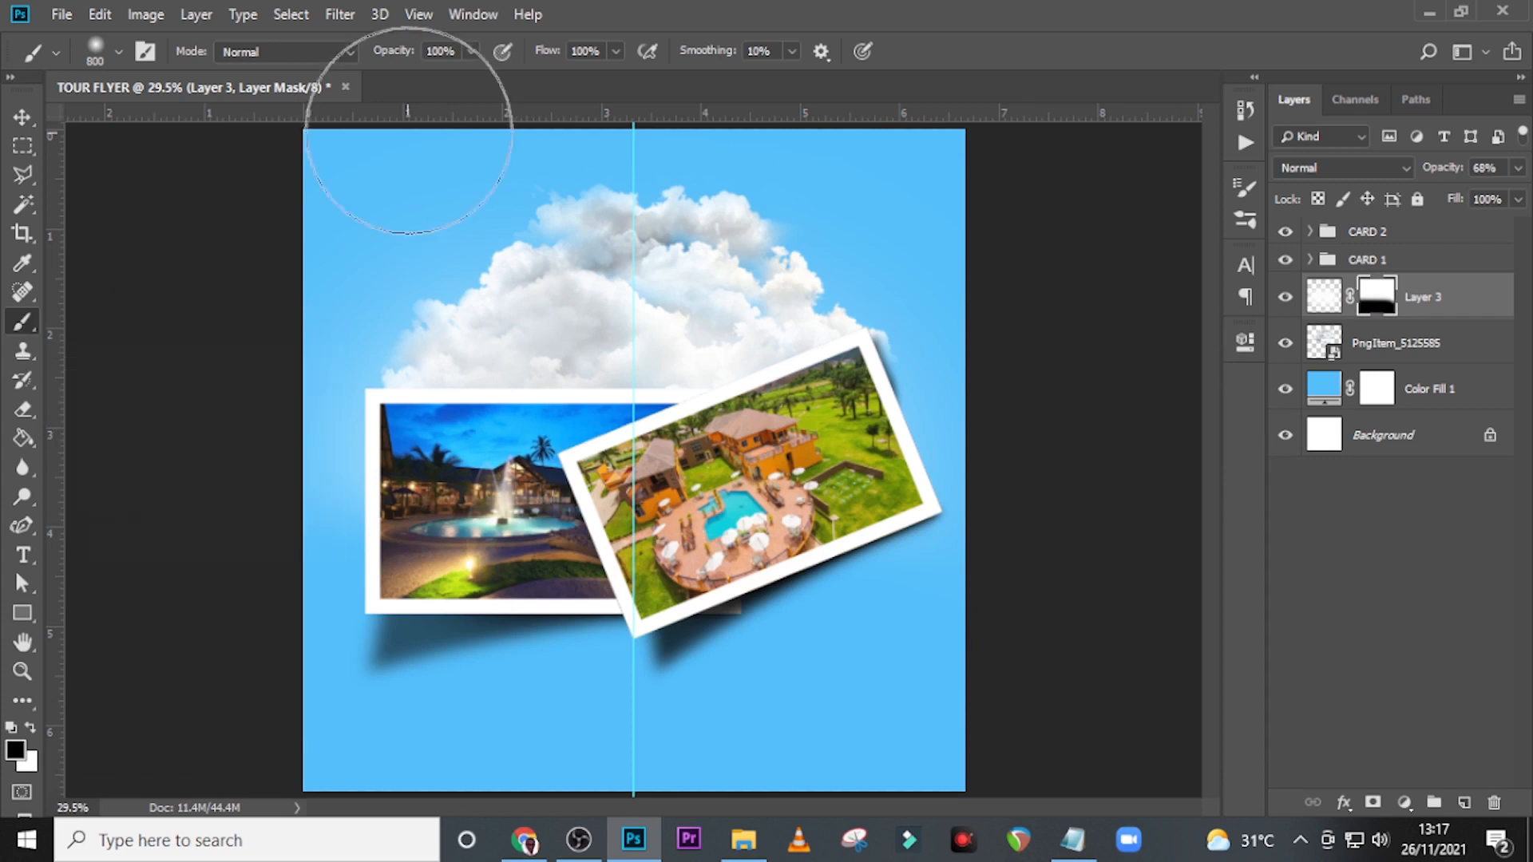
left_click(99, 45)
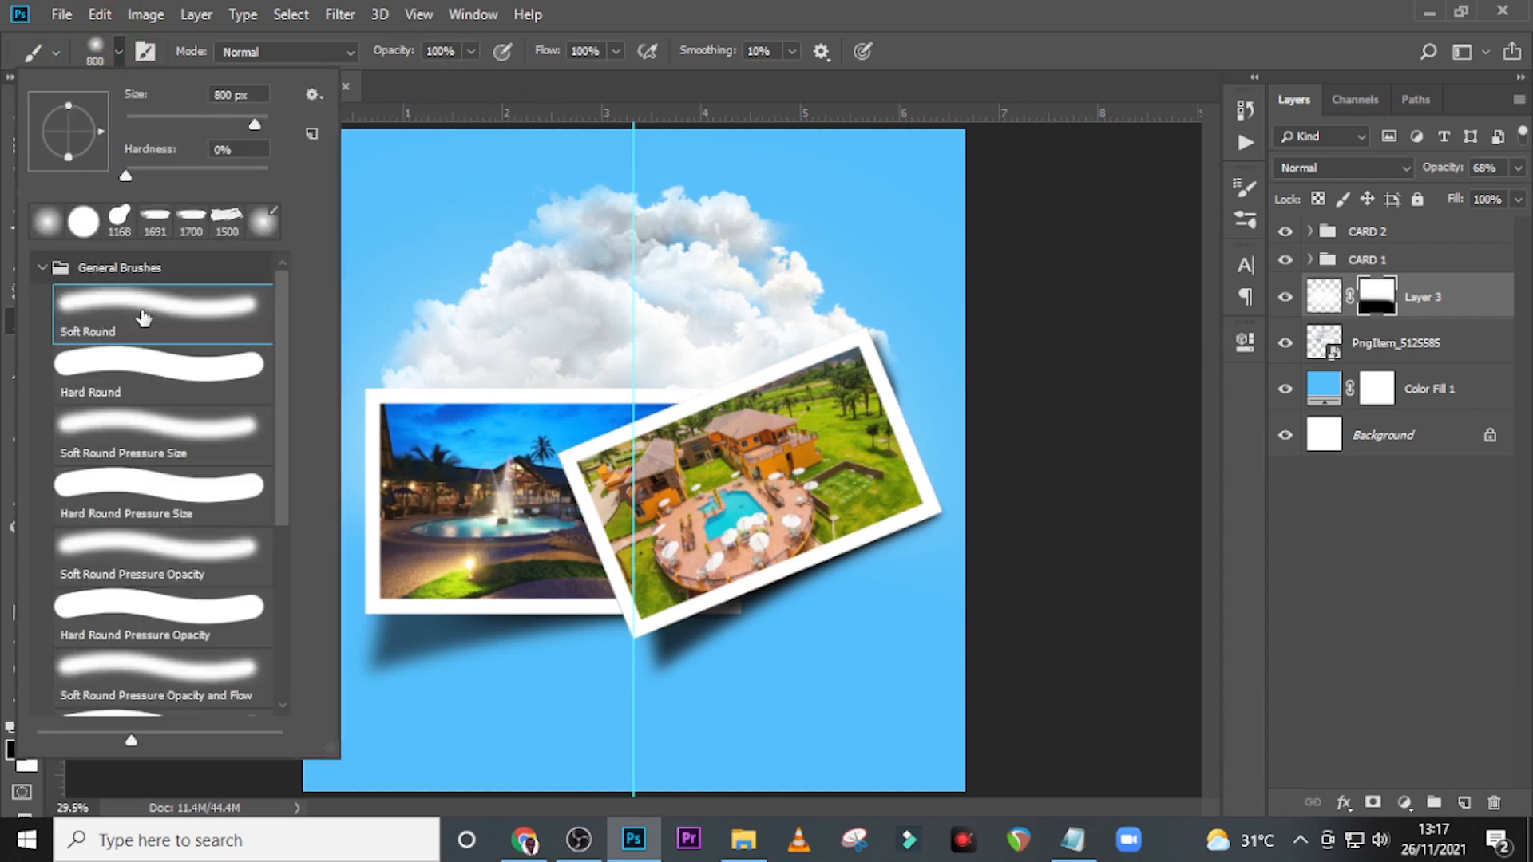
left_click(901, 3)
left_click(1386, 297)
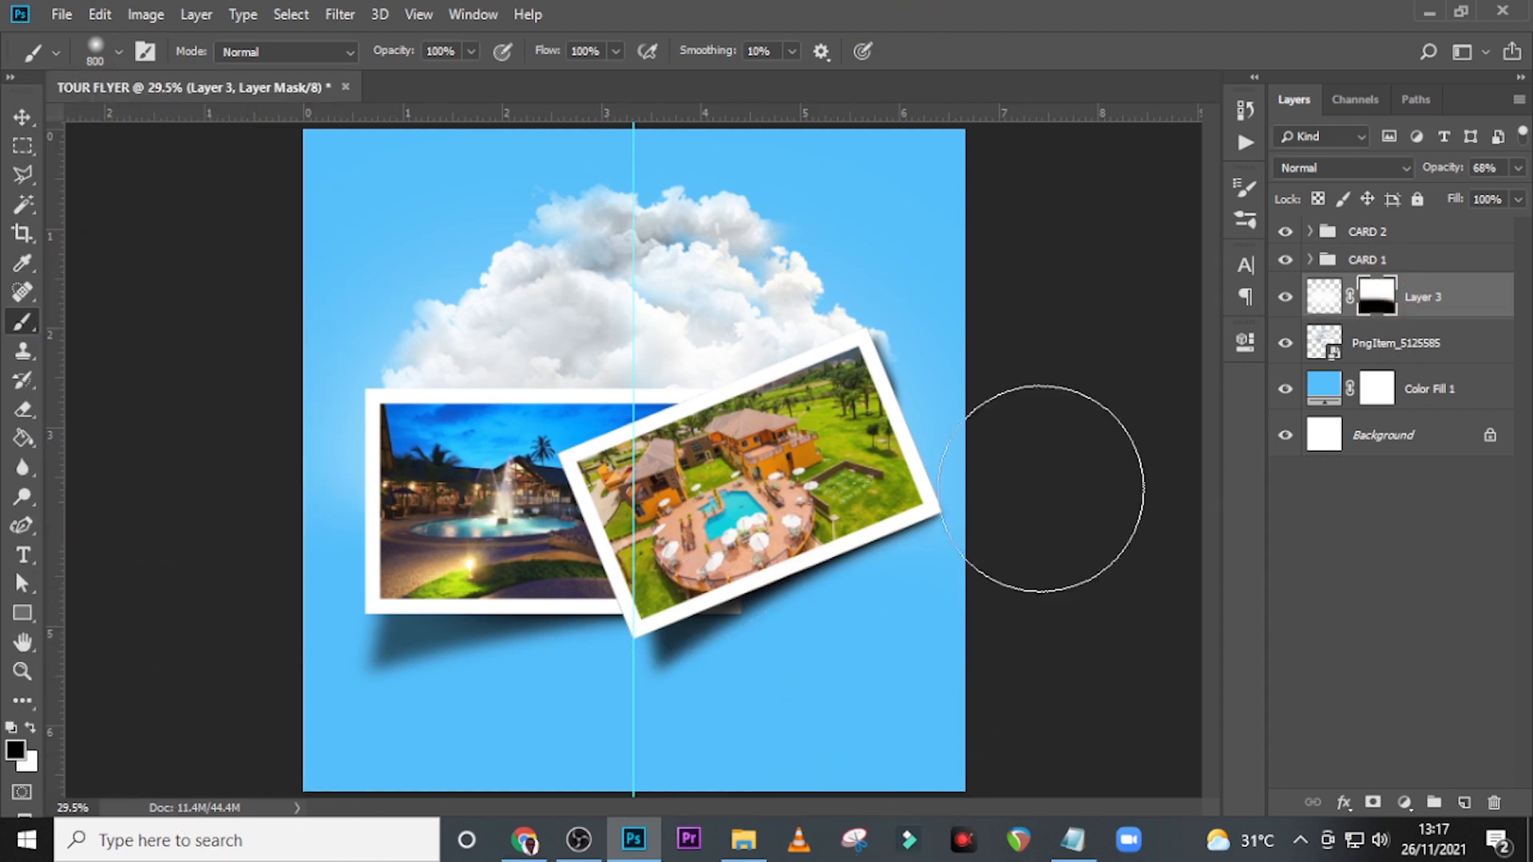
Add a new layer above Layer 3 and set the brush to 1200 px with a white foreground colour.
left_click(1463, 802)
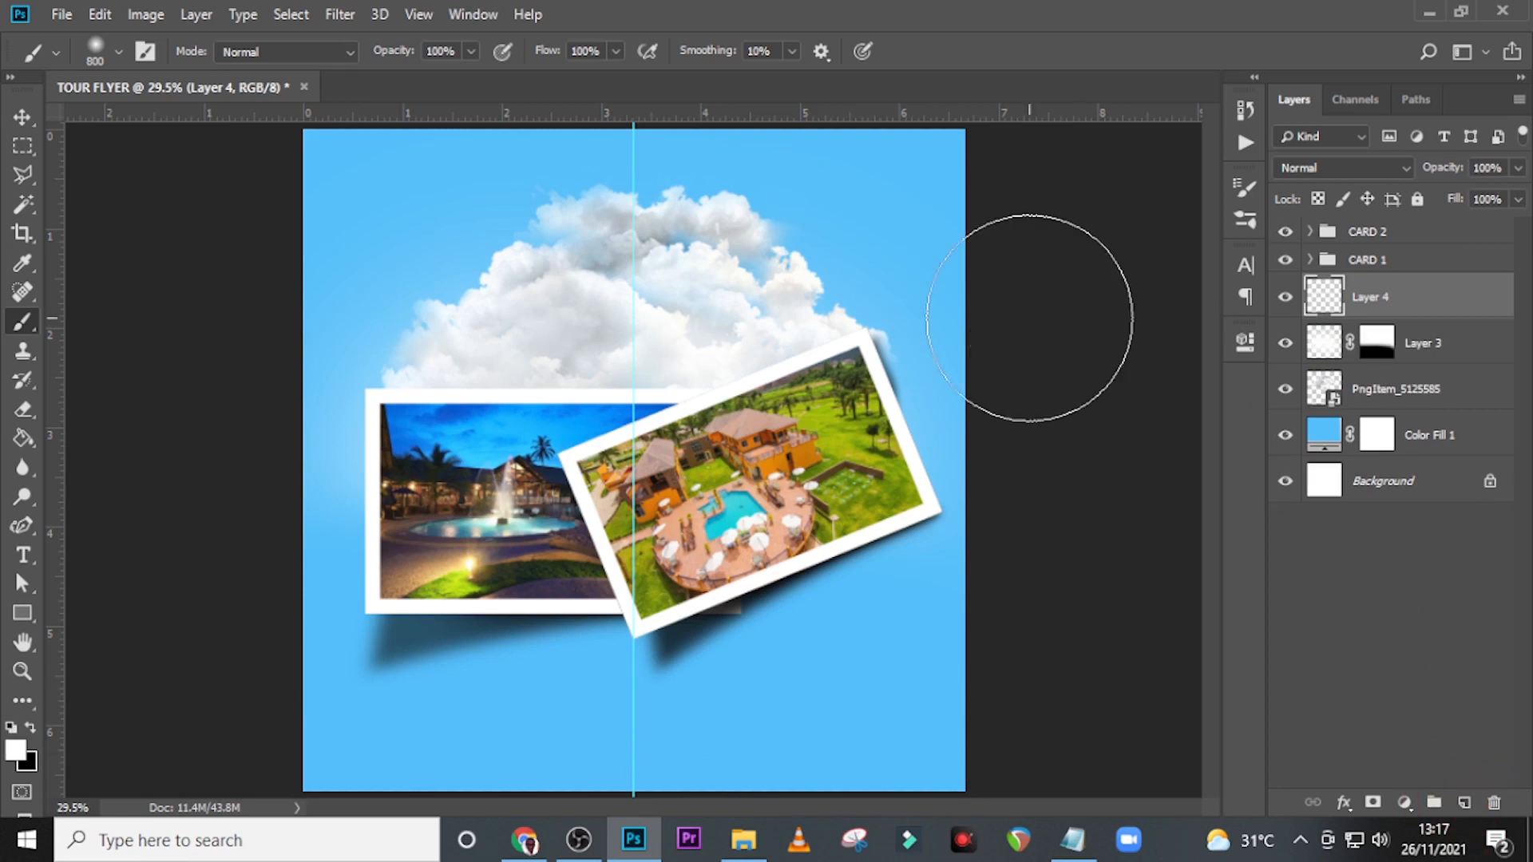
key("x")
key("bracketright")
key("bracketright")
key("bracketright")
key("bracketright")
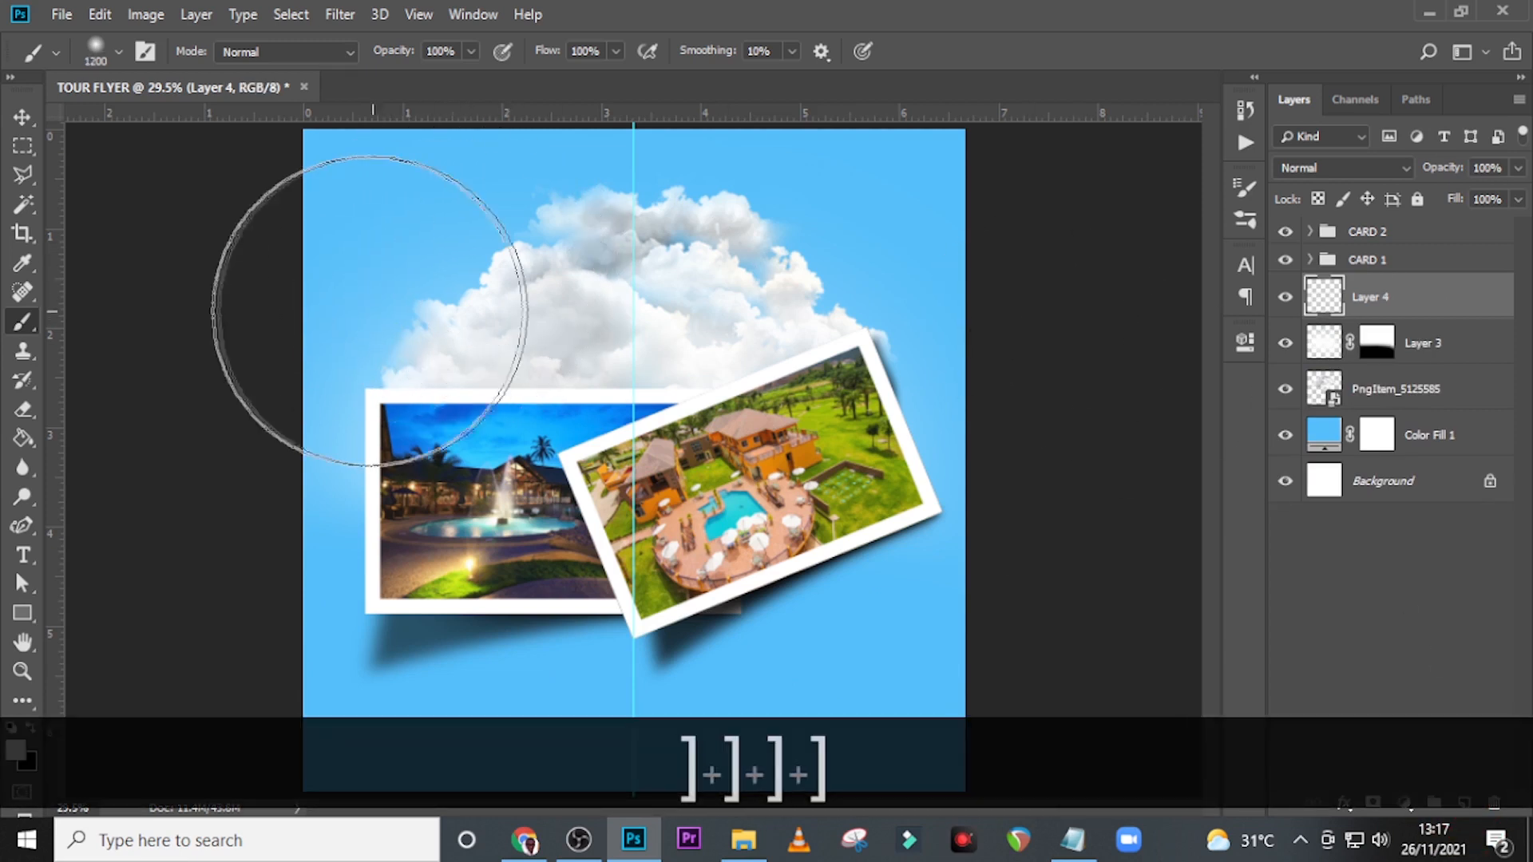
Paint soft white glows over both upper corners of the canvas on Layer 4 and set its opacity to 50%.
left_click_drag(279, 293, 479, 140)
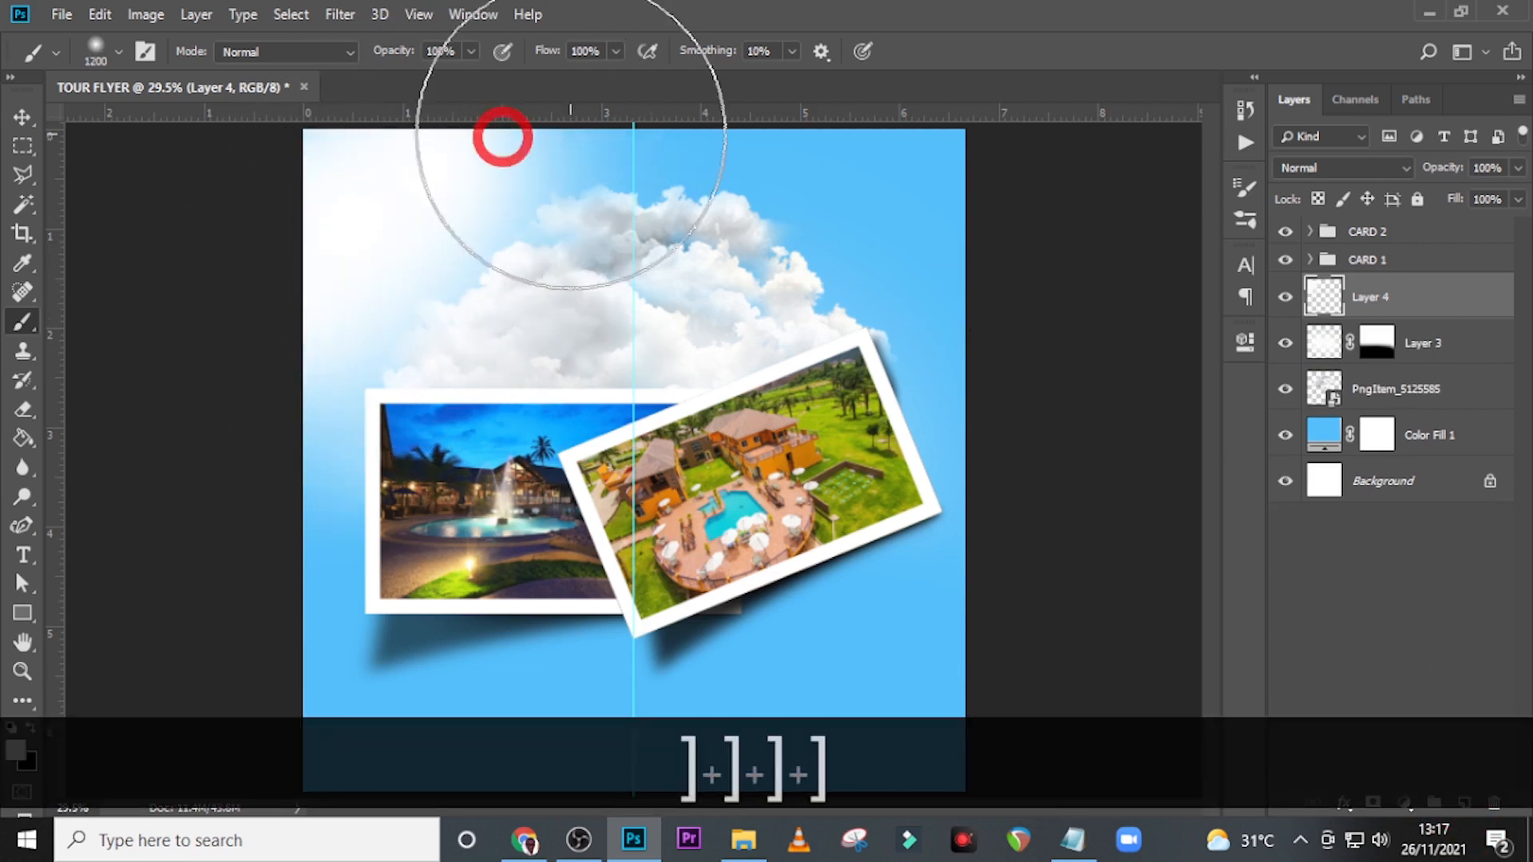
left_click_drag(985, 277, 790, 108)
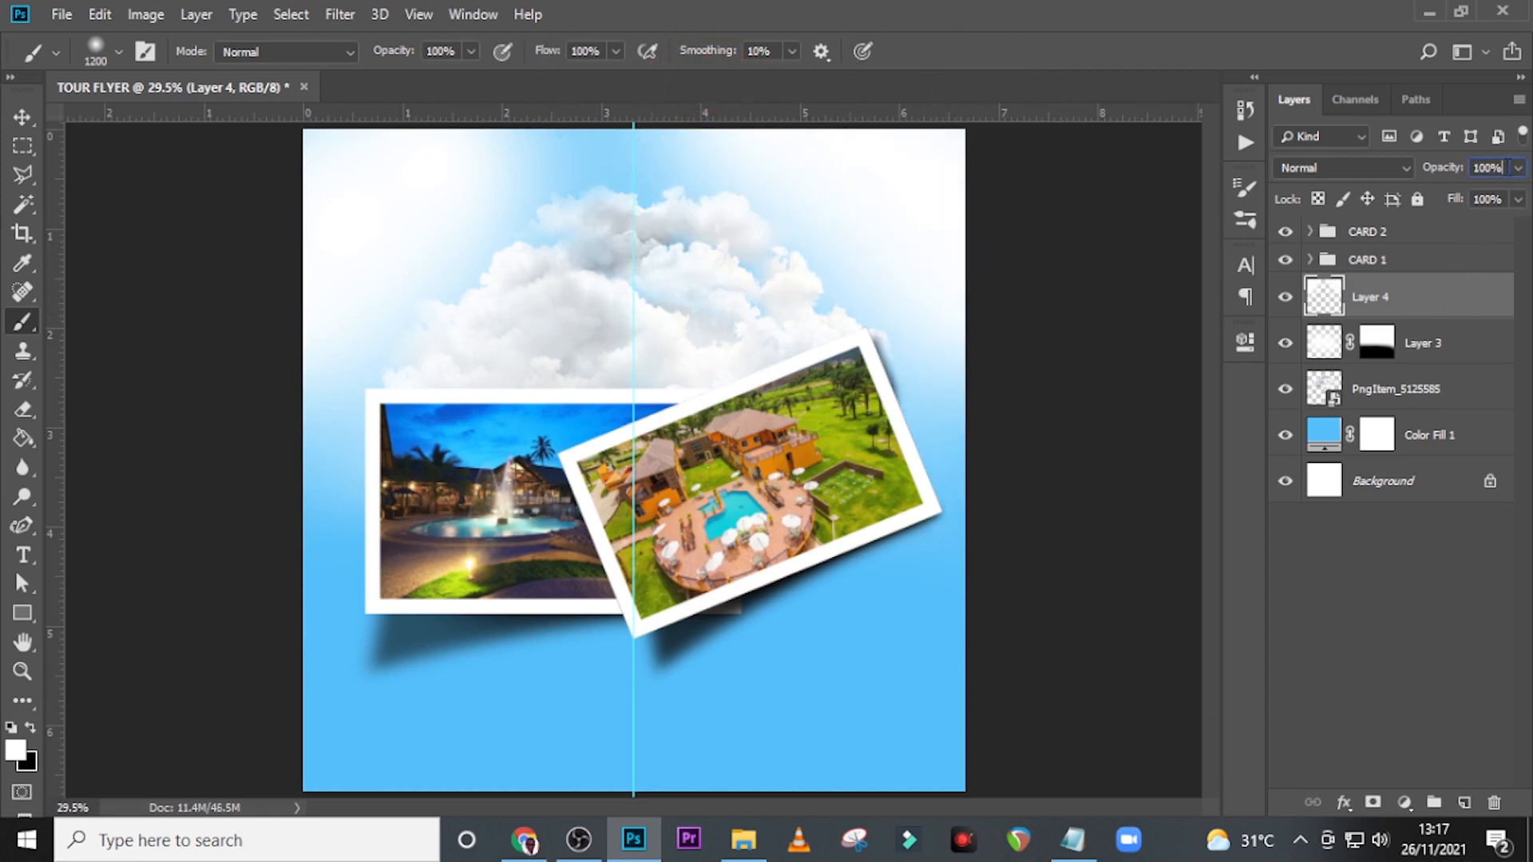
left_click(1407, 169)
type("50")
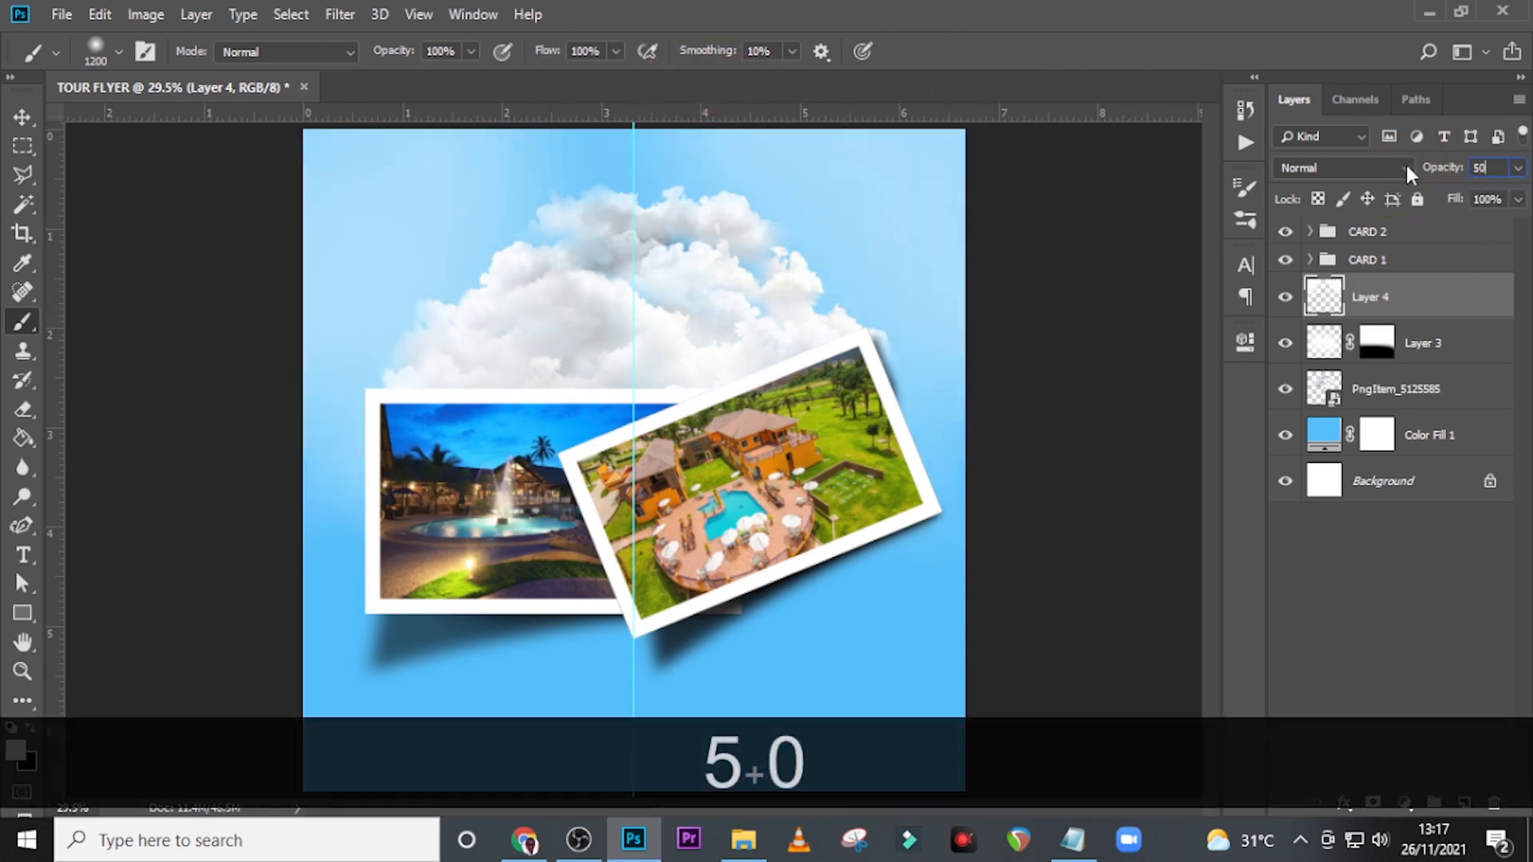
Group Layer 4, Layer 3, the cloud image and Color Fill 1 together.
left_click(1437, 322)
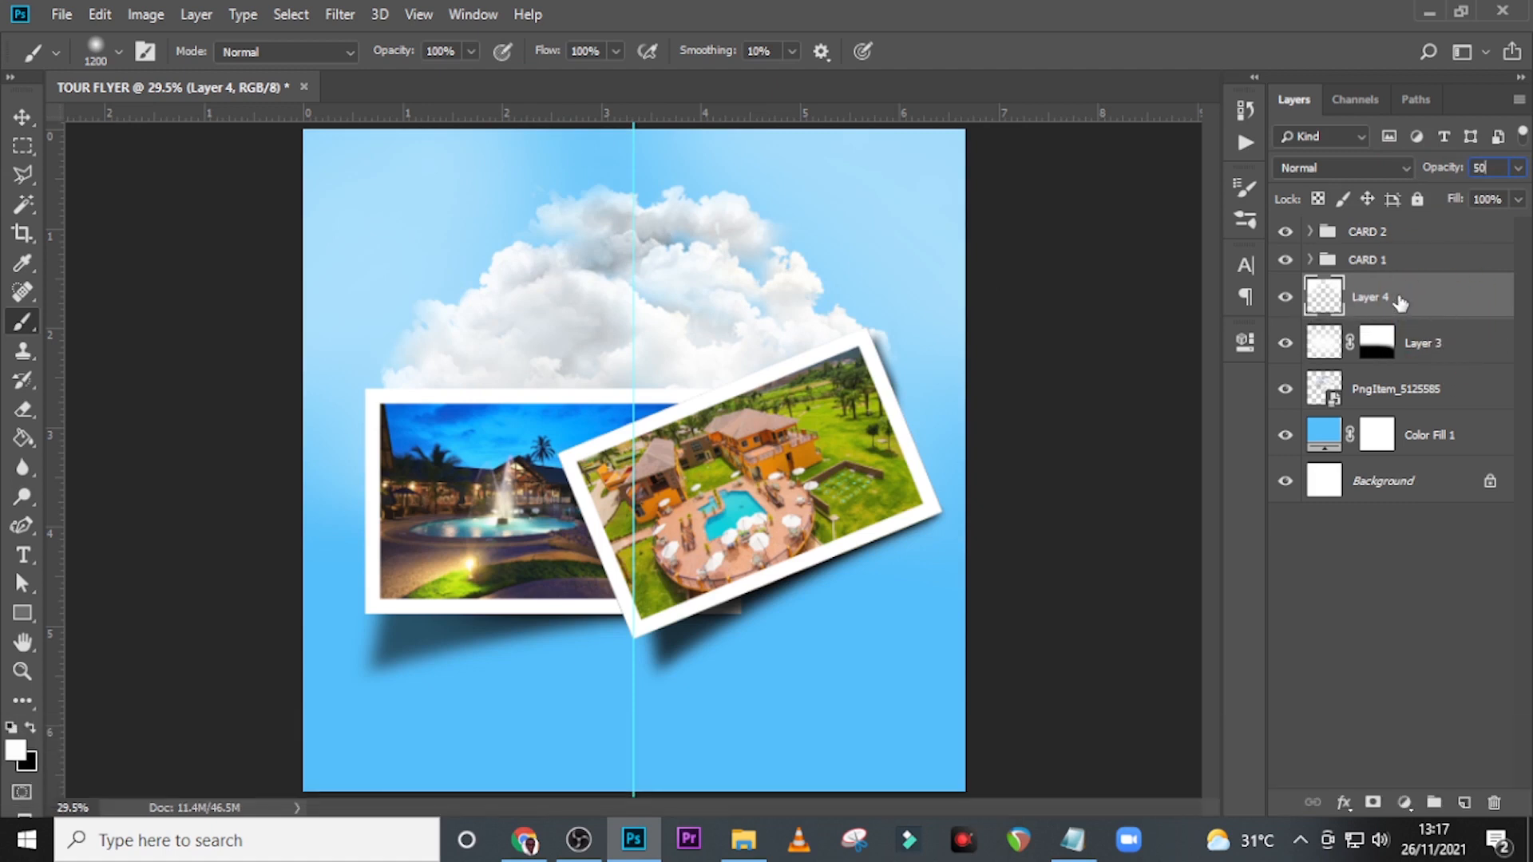
left_click(1441, 444, "shift")
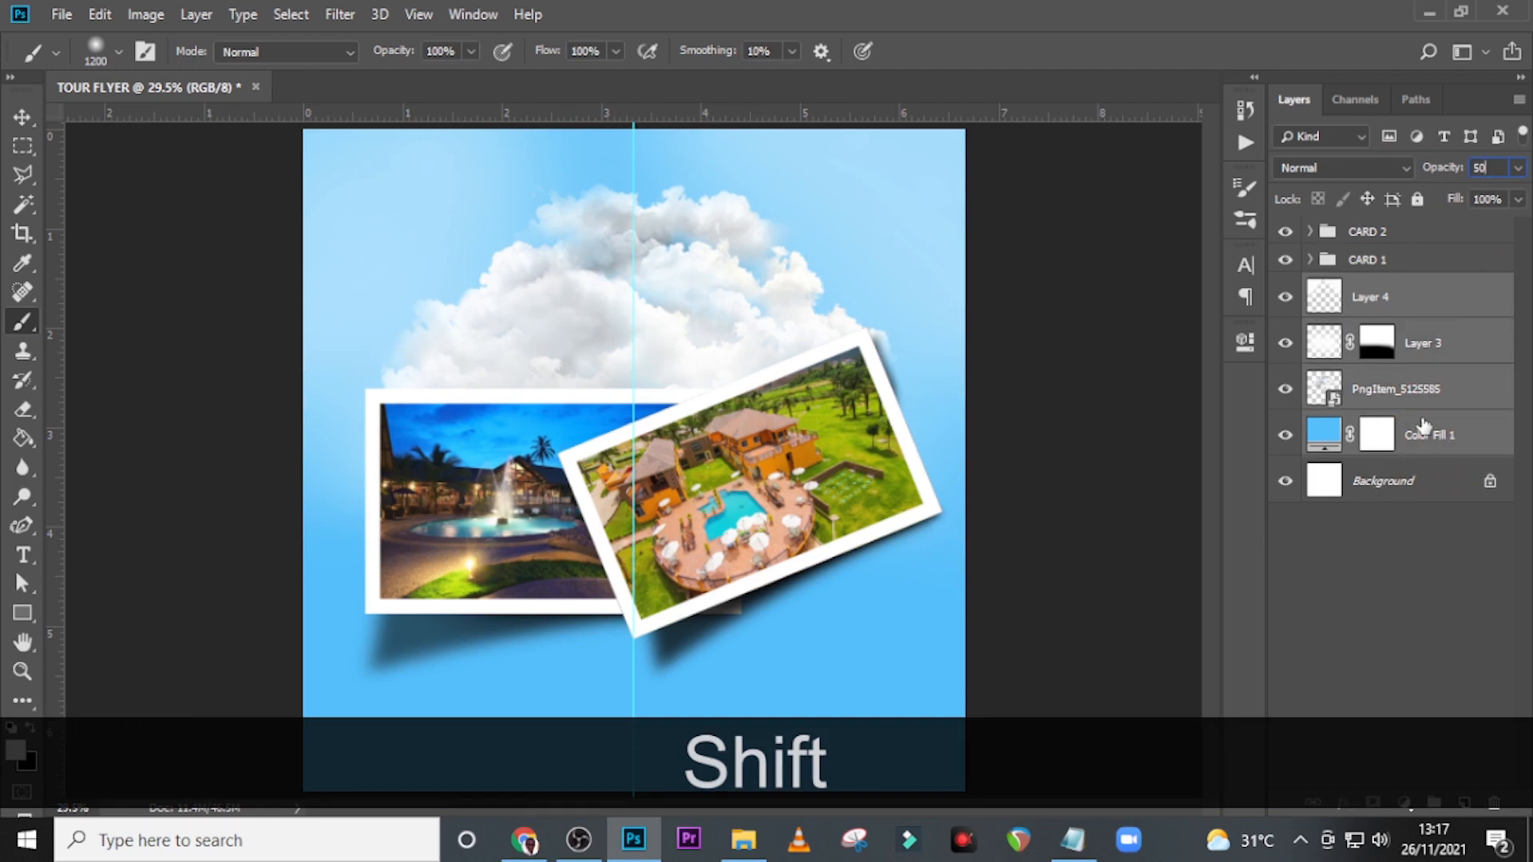
key("ctrl+g")
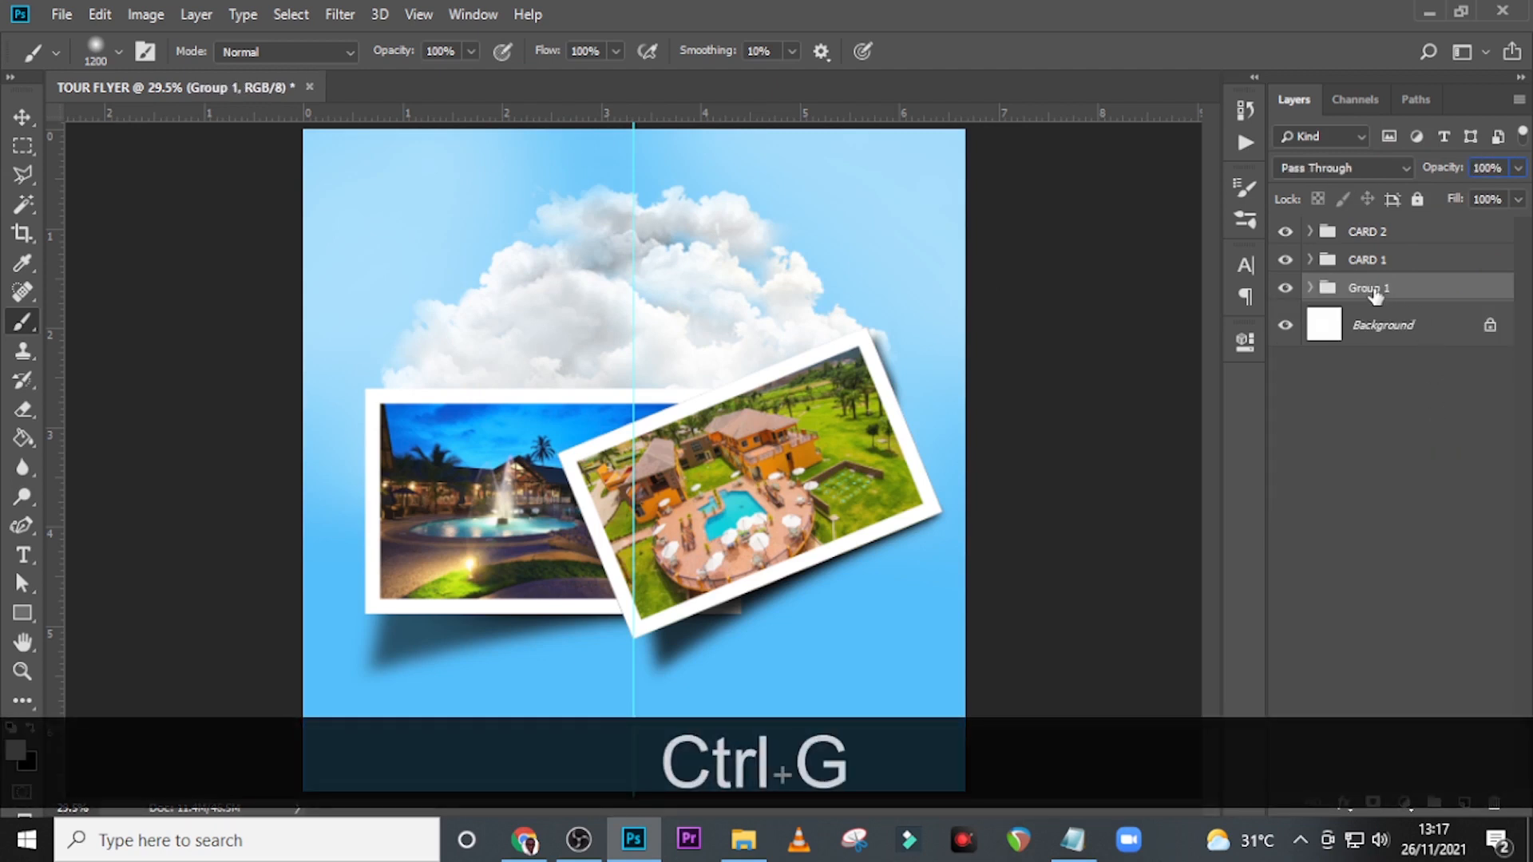
Try to rename the new group as BG.
key("Caps_Lock")
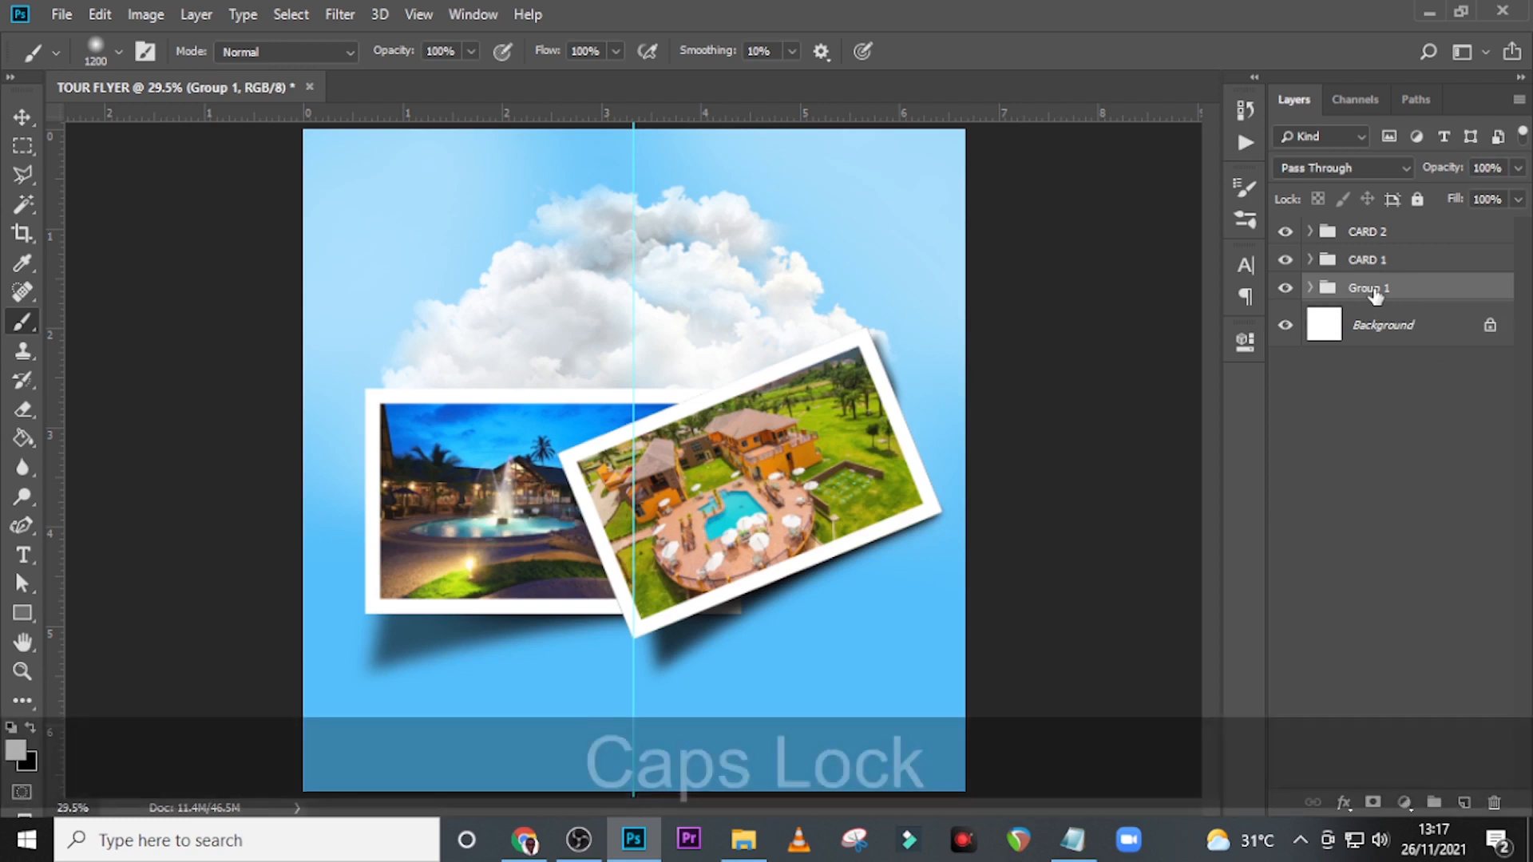
key("b")
key("g")
key("Return")
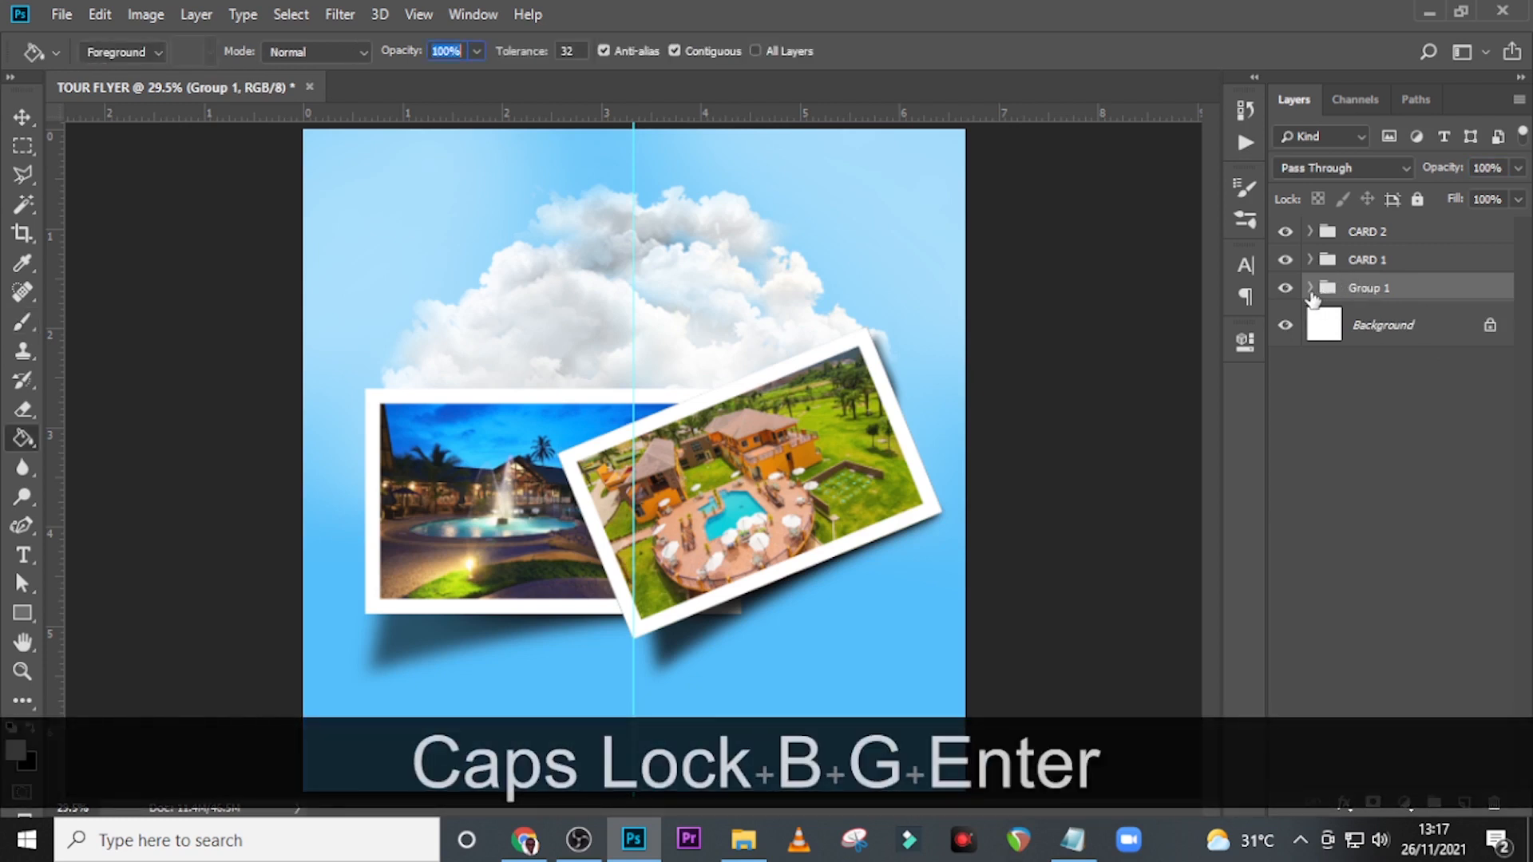
Expand Group 1 and reduce Layer 4's opacity to 30%.
left_click(1310, 289)
left_click(1403, 323)
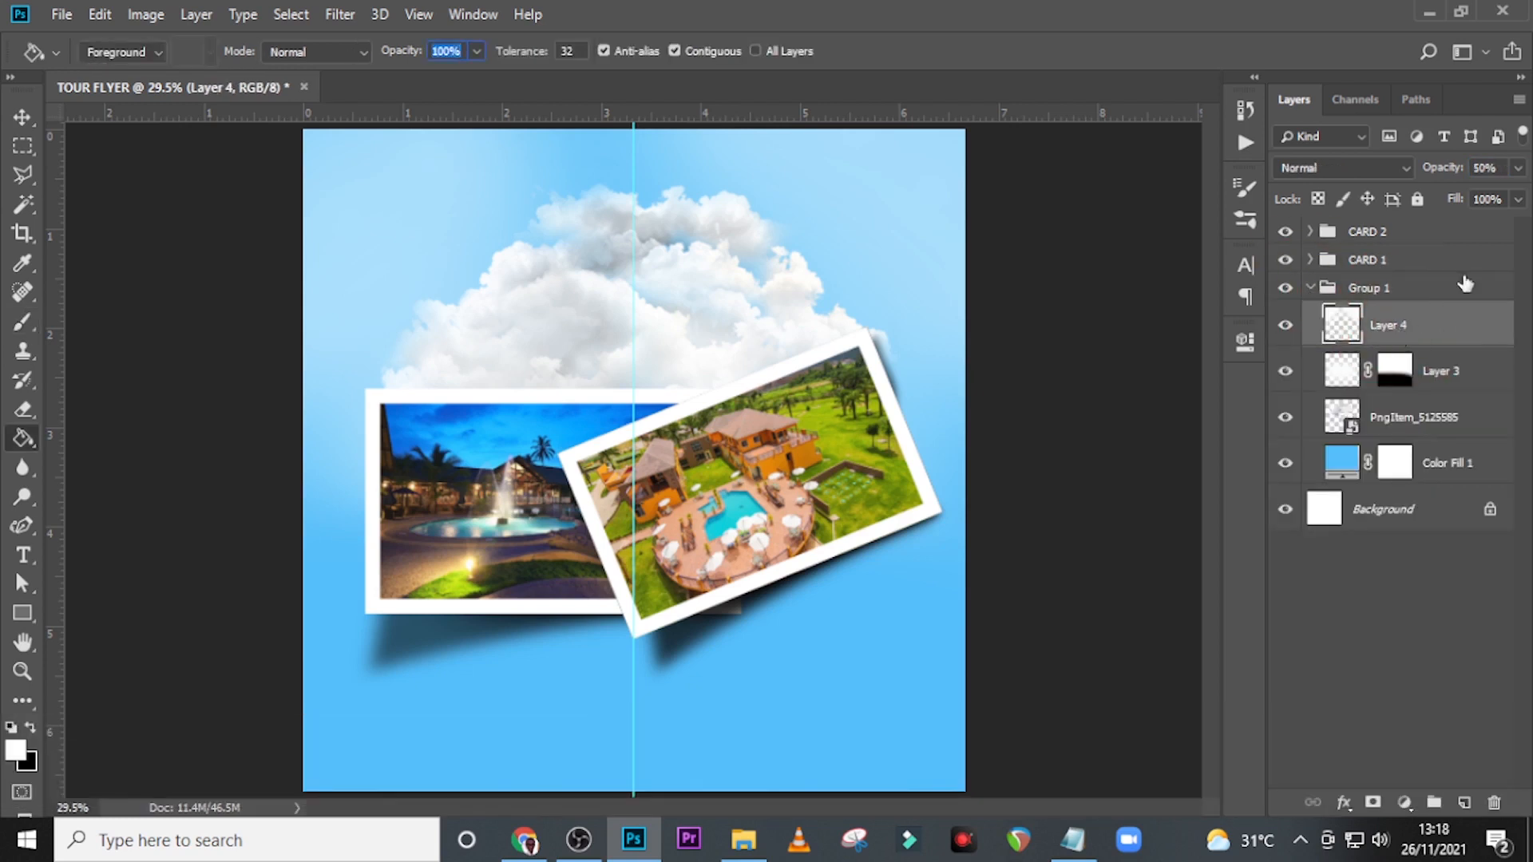
left_click(1518, 168)
left_click_drag(1469, 193, 1444, 193)
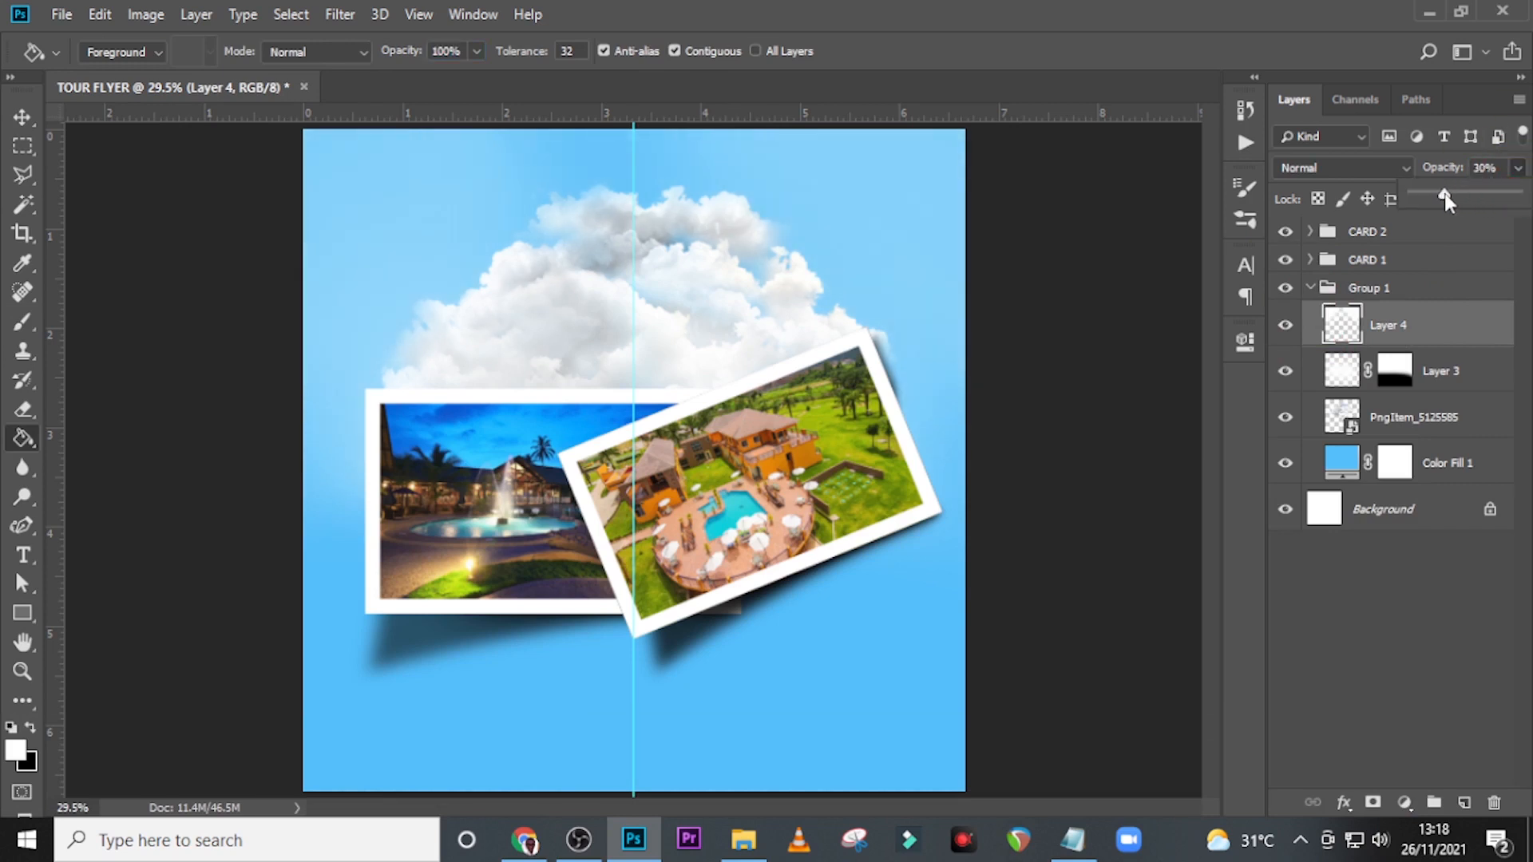
Rename Group 1 as BG and leave the group collapsed.
left_click(1310, 288)
double_click(1370, 289)
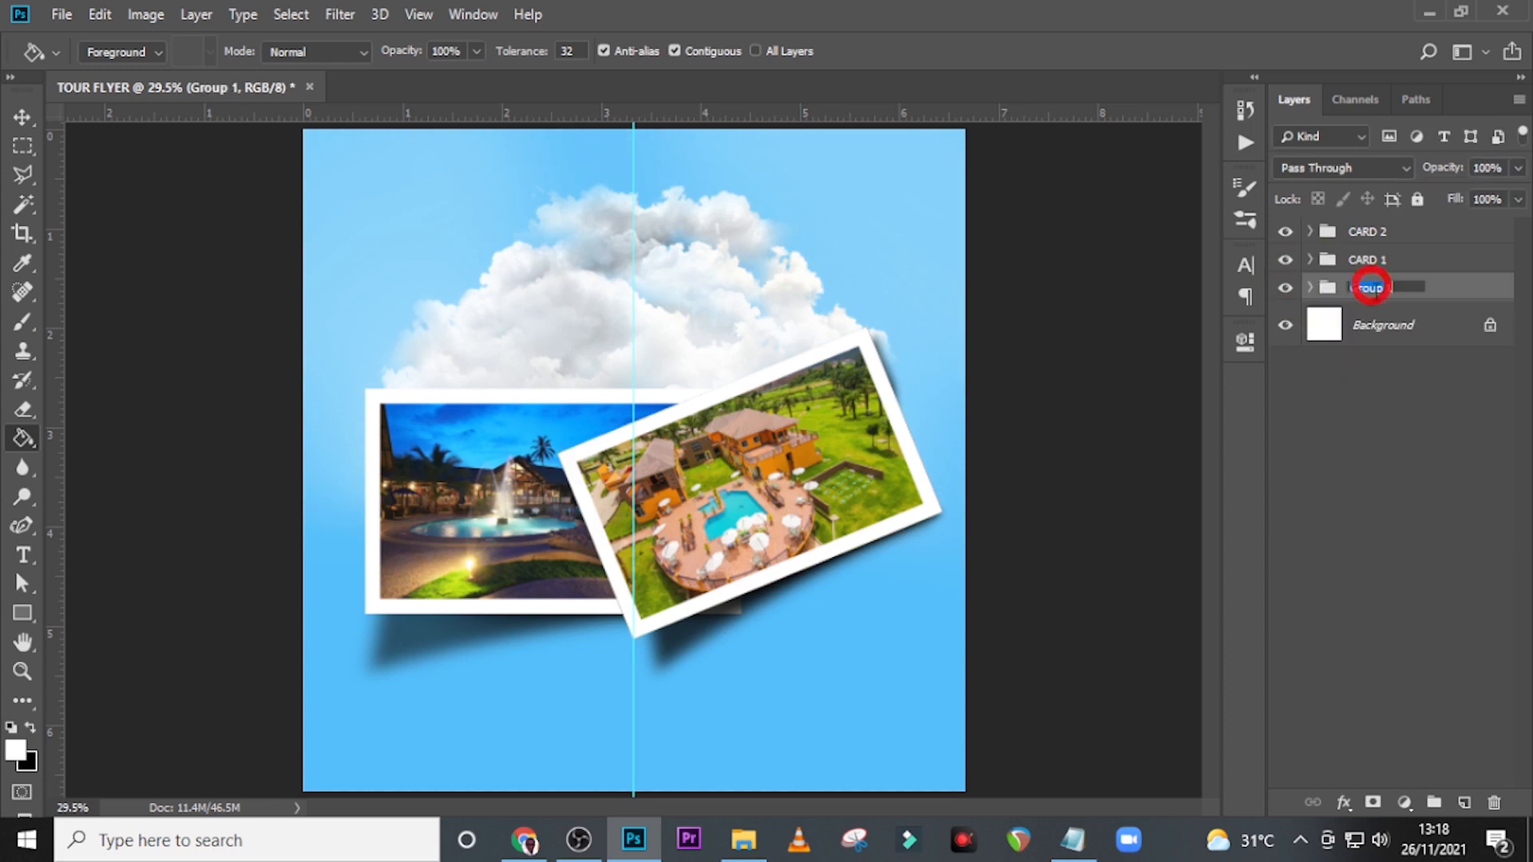
type("BG")
key("Return")
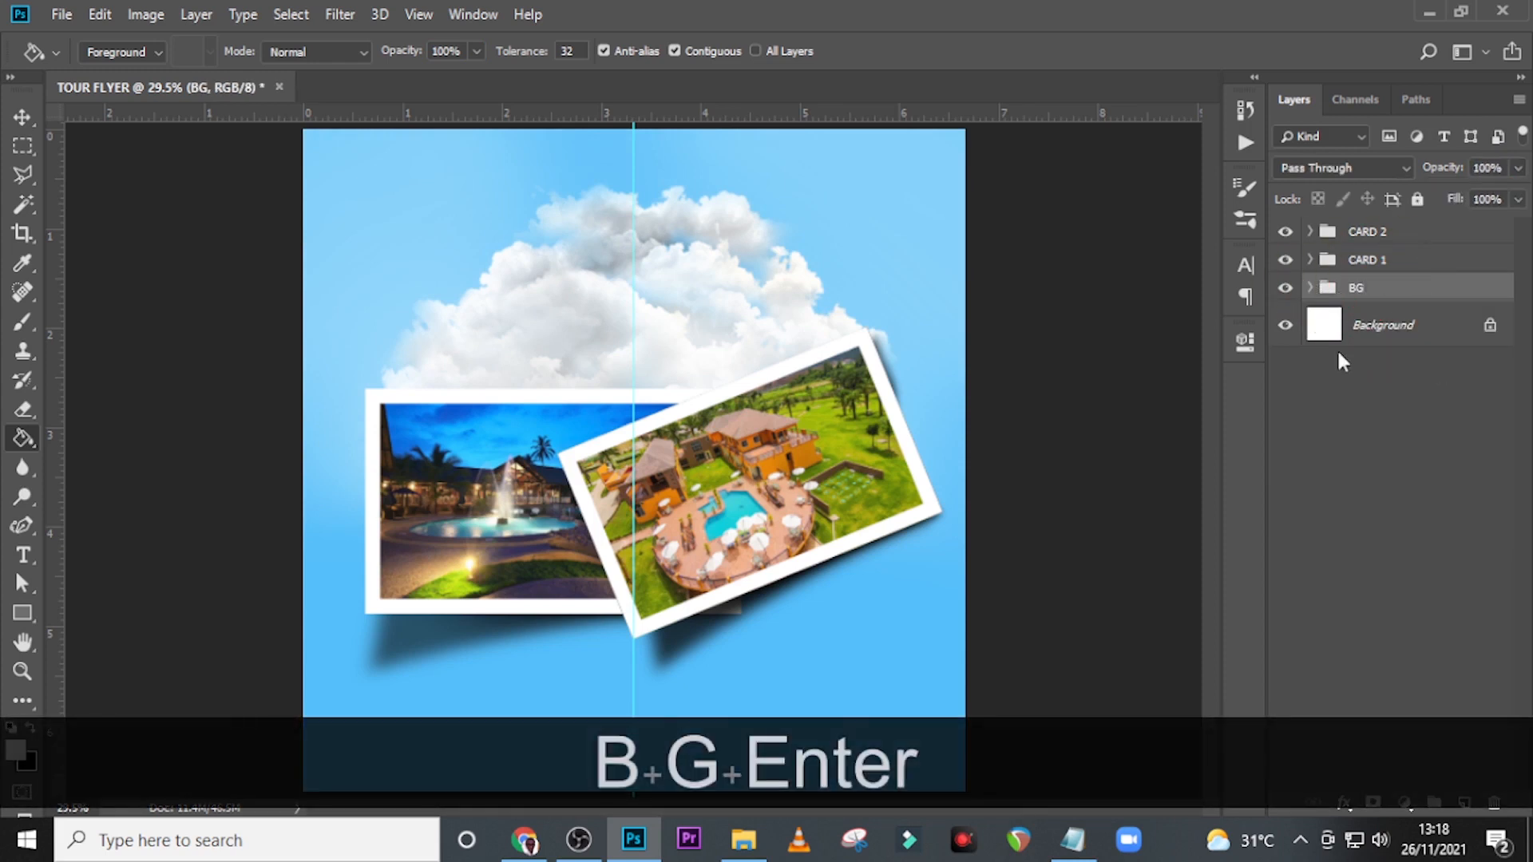
left_click(1309, 288)
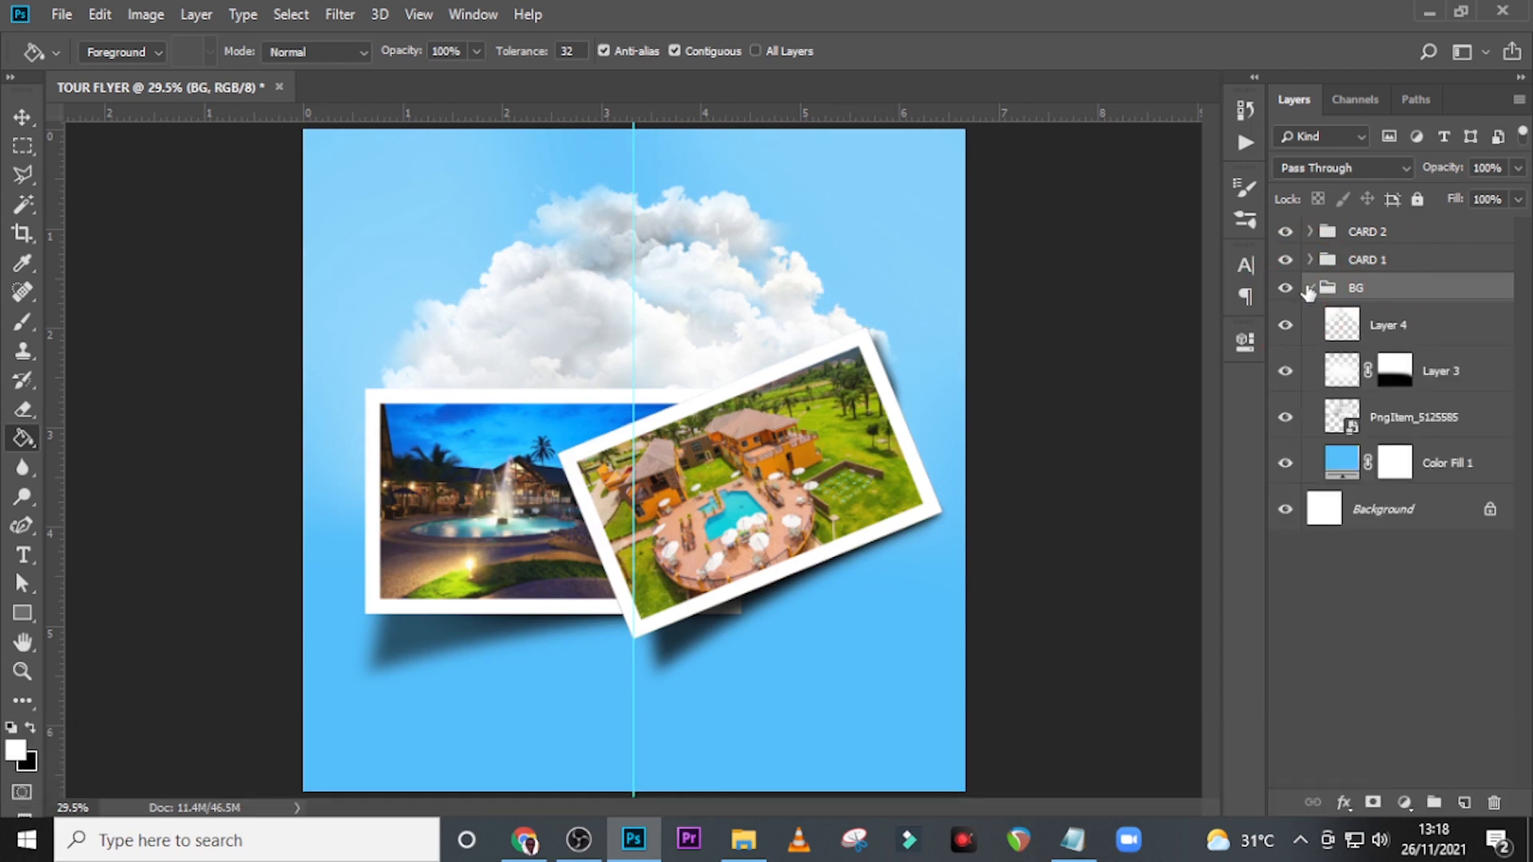
left_click(1307, 287)
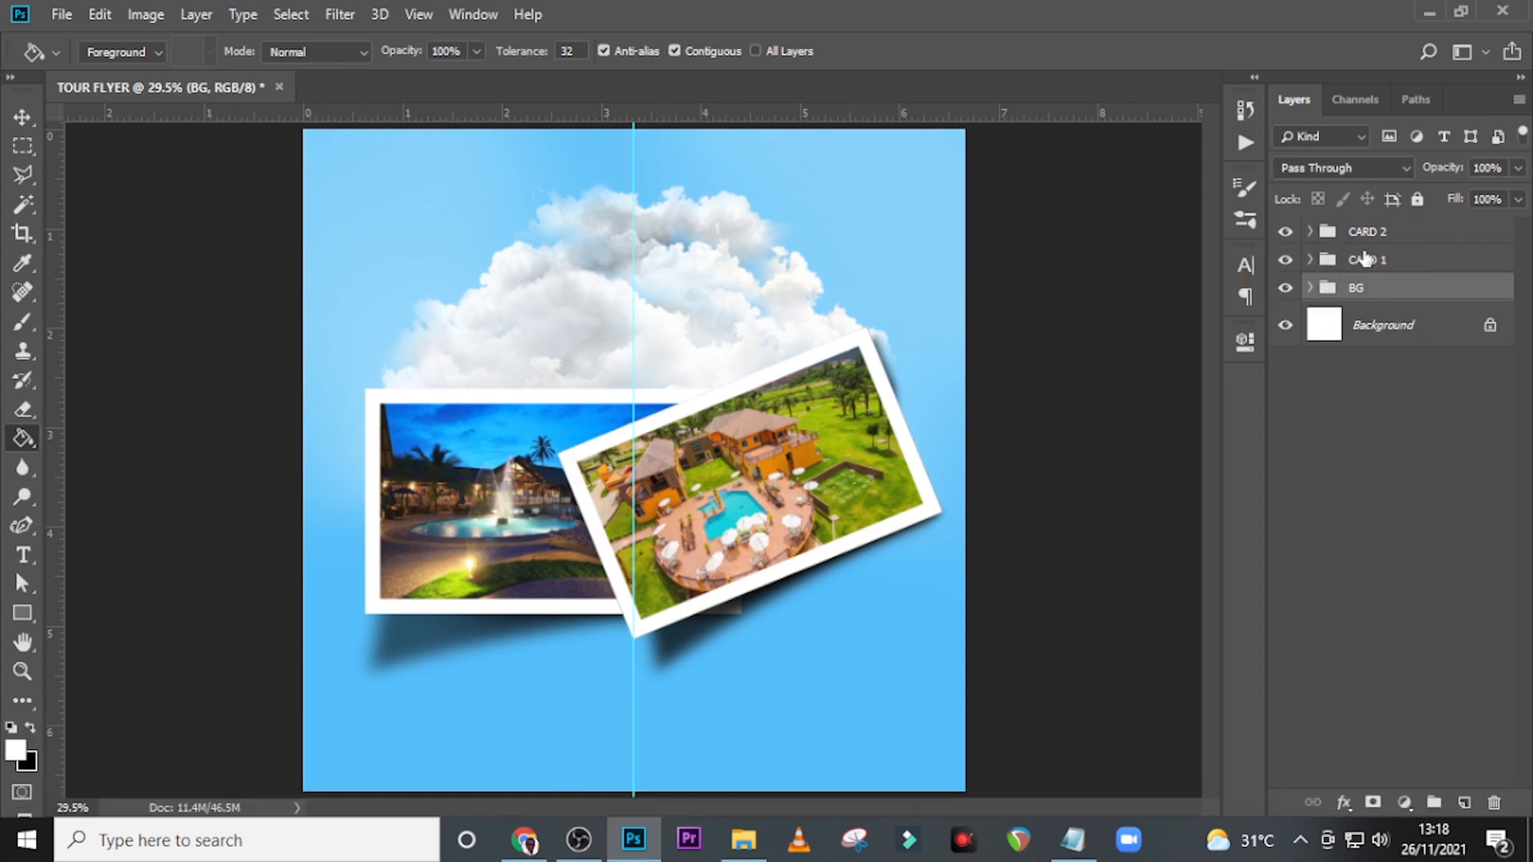
Add a text layer over the clouds with "Ghana" copied from the Notepad notes and move it above CARD 2.
key("t")
left_click(533, 281)
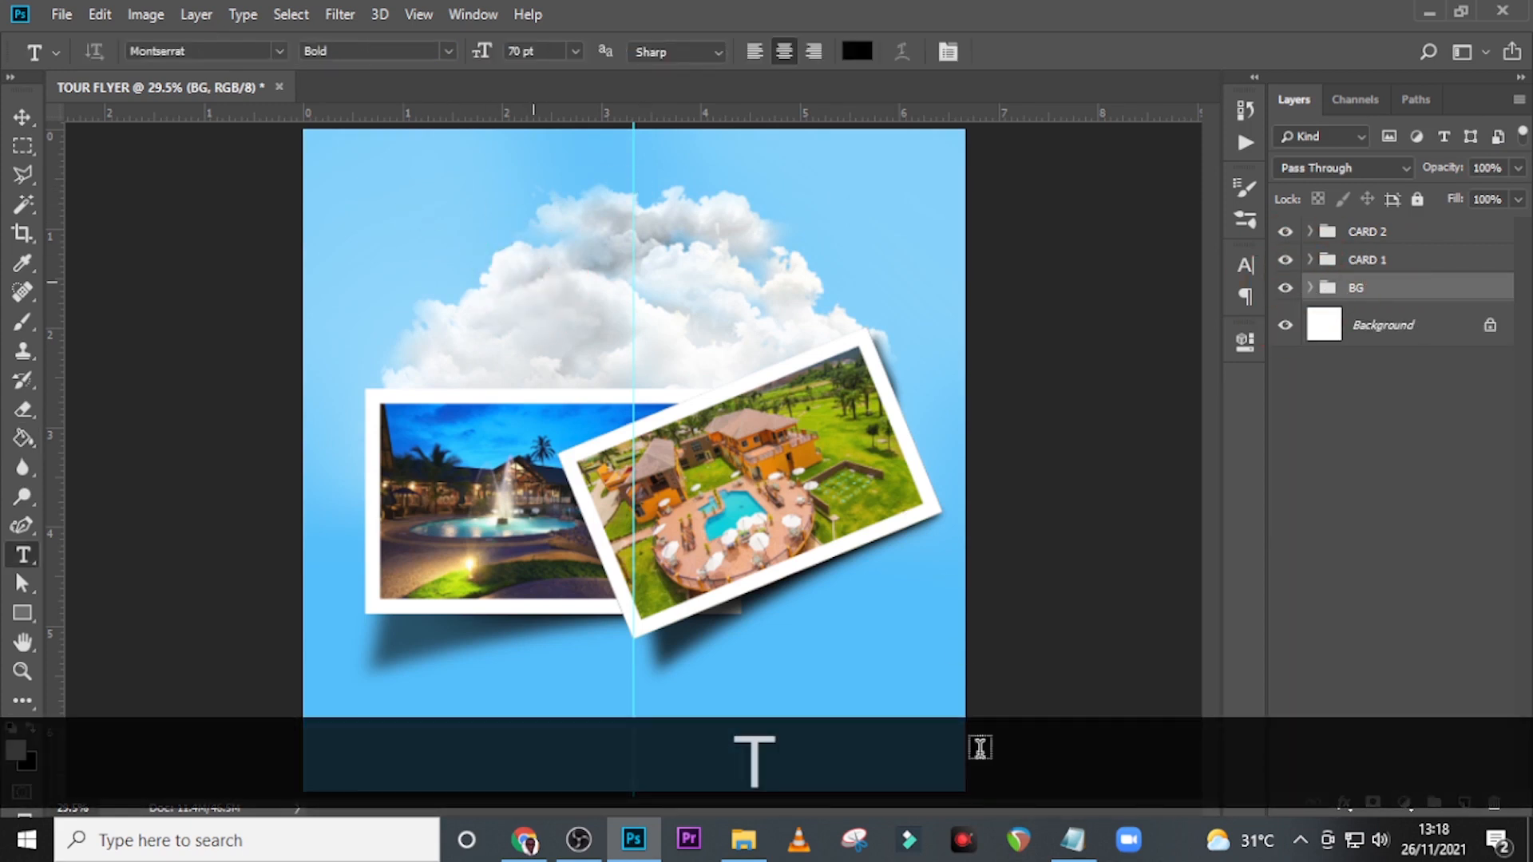
left_click(1072, 854)
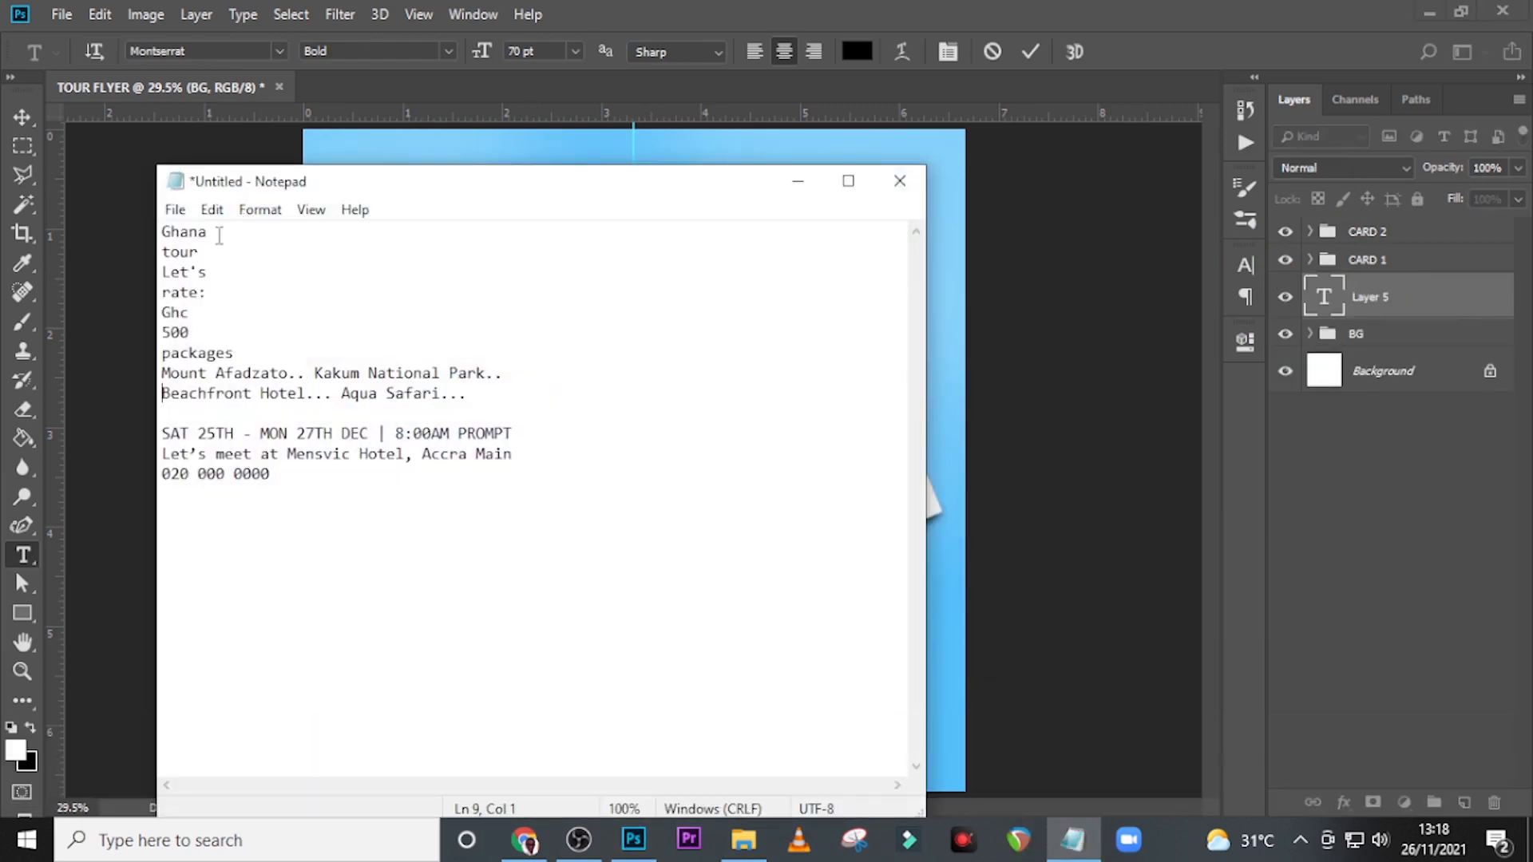
left_click_drag(219, 236, 162, 234)
key("ctrl+c")
key("ctrl+v")
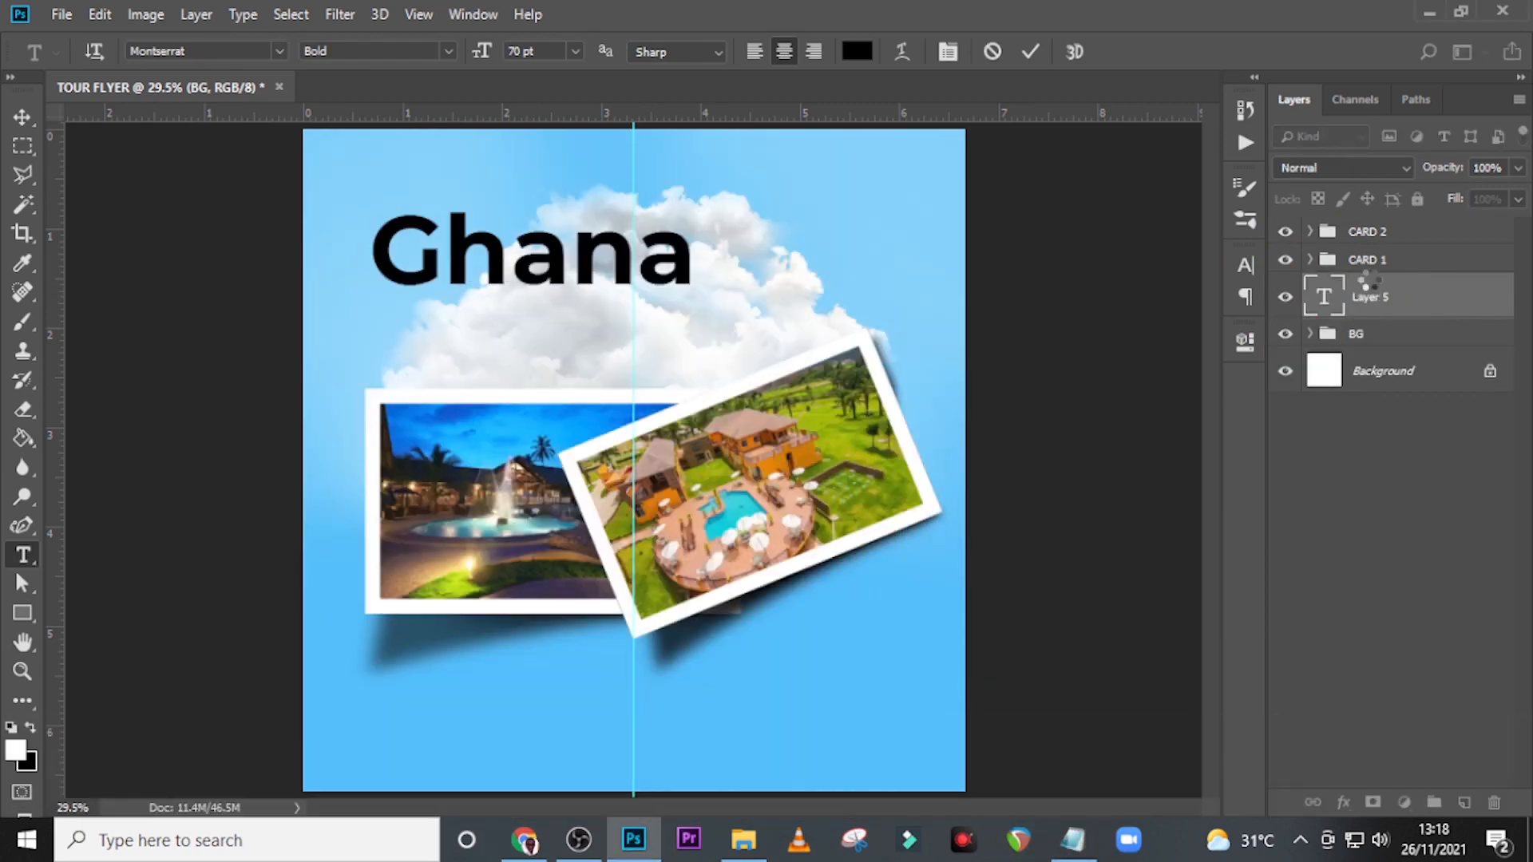
left_click_drag(1360, 282, 1355, 228)
Change the Ghana text's font to Intro Inline.
left_click(1244, 263)
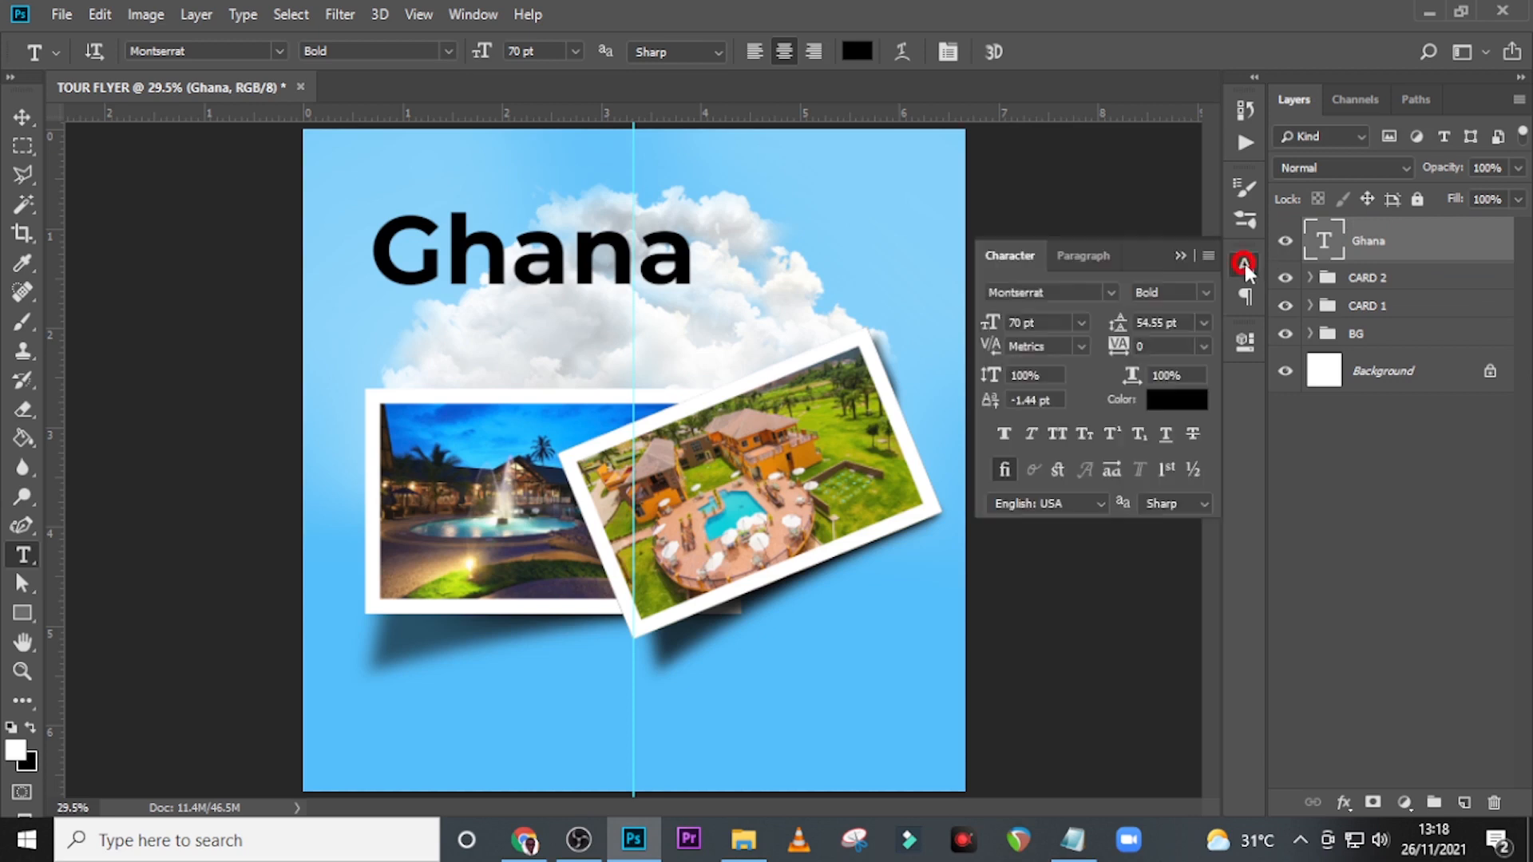
left_click(1112, 290)
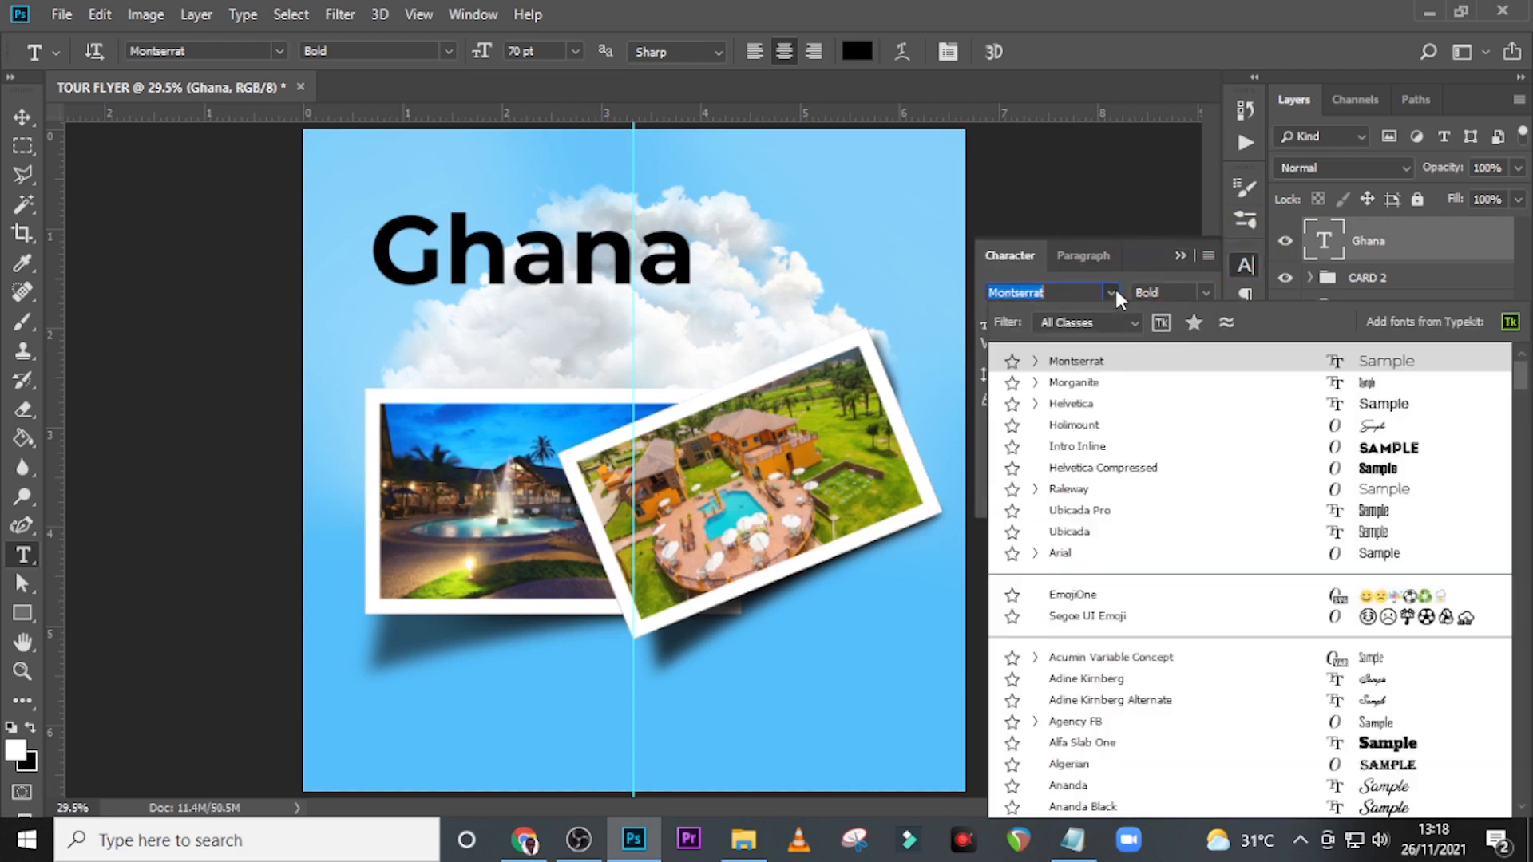
left_click(1082, 452)
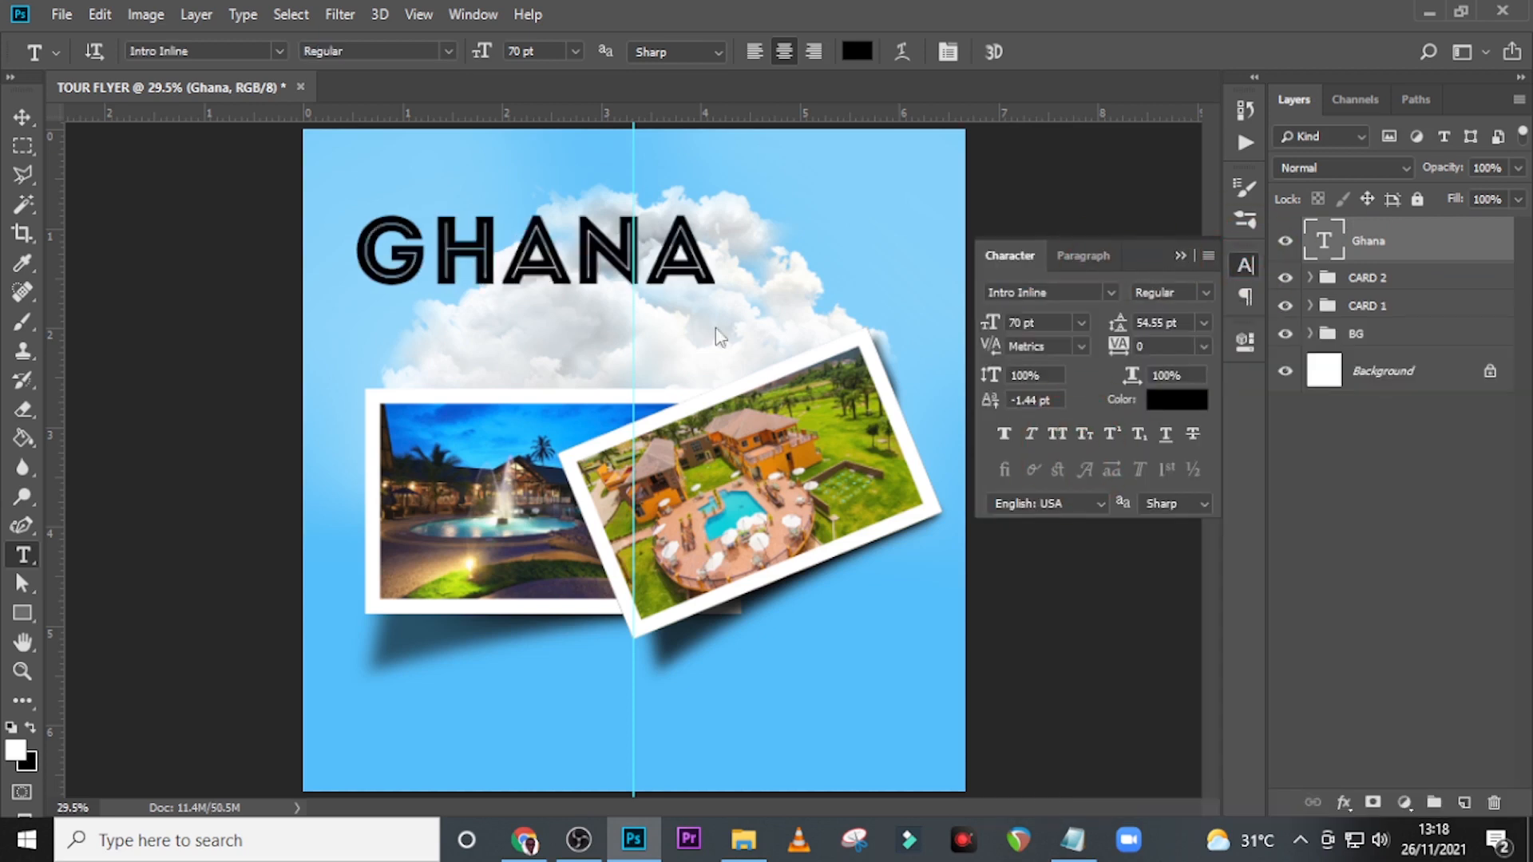
Transform the Ghana title, centring it on the vertical guide at X 998 px and lowering it to Y 589.37 px.
key("ctrl+t")
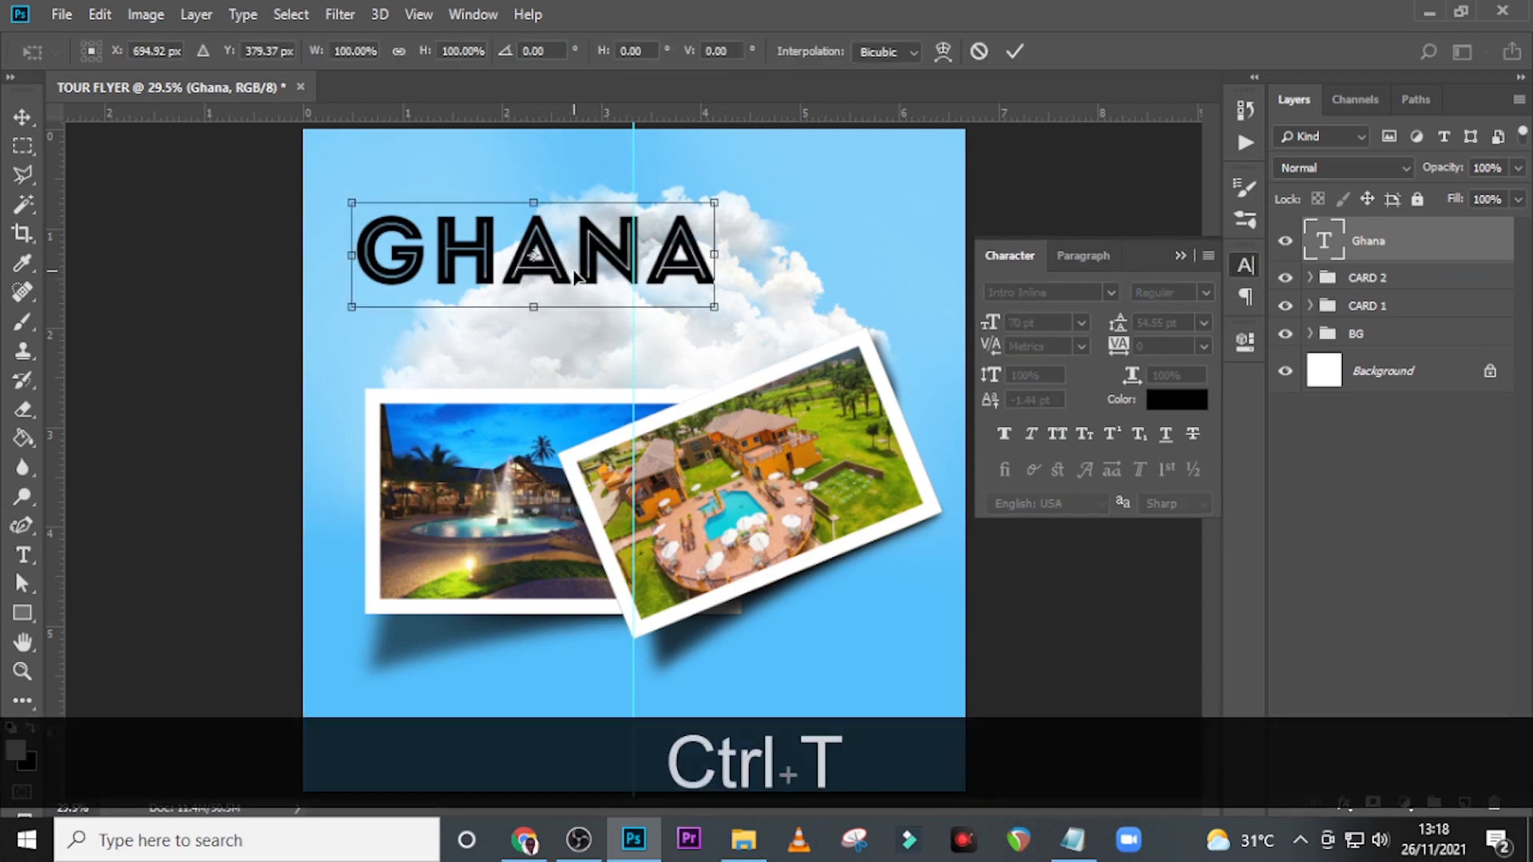
left_click_drag(575, 276, 673, 312)
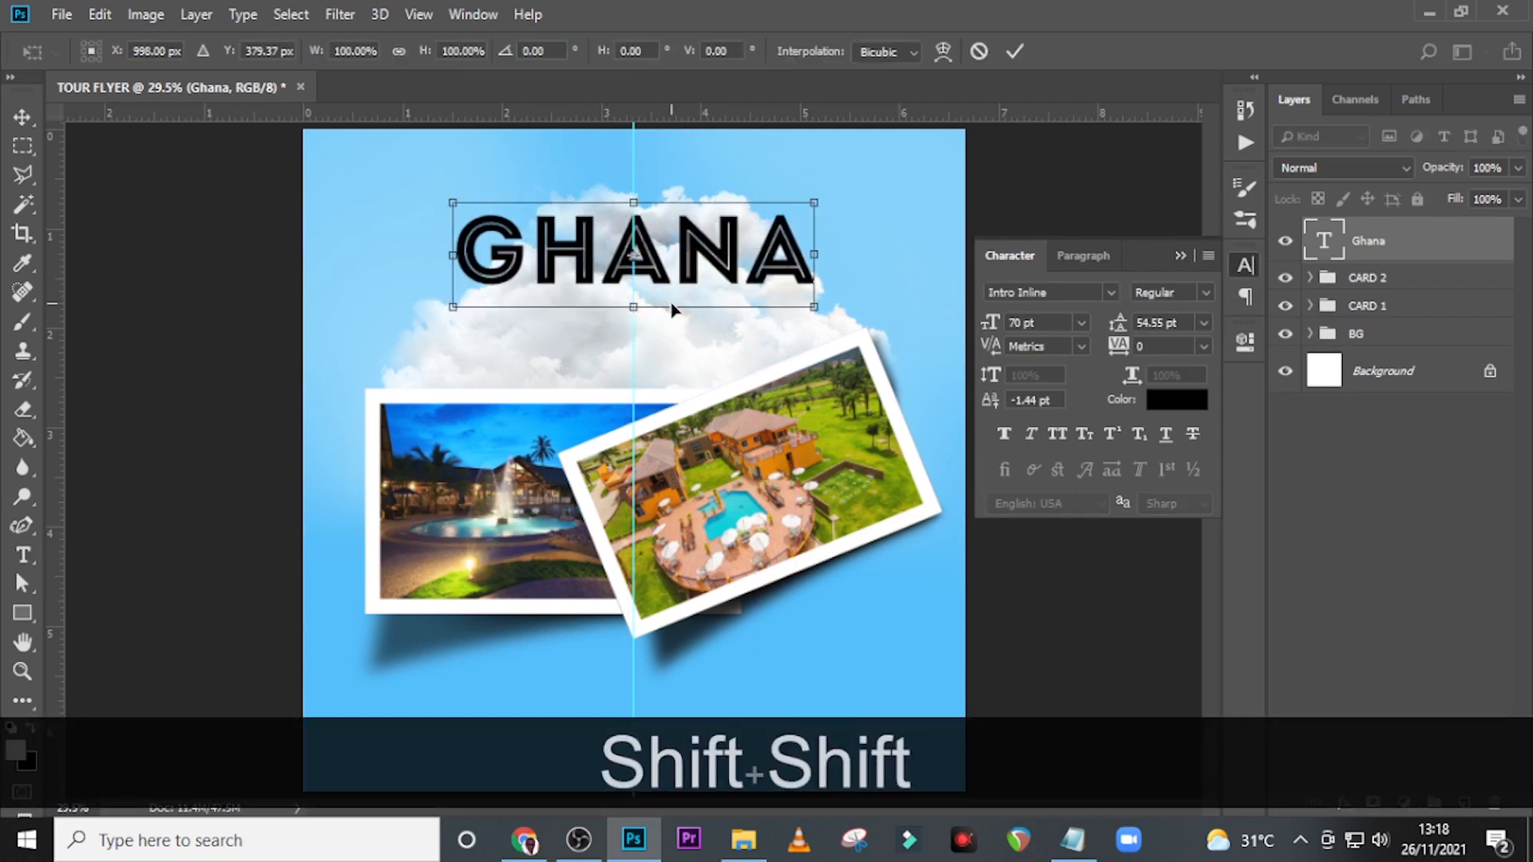
key("shift+Down")
key("shift+Down")
key("shift+Down")
key("shift+Down")
key("shift+Down")
key("shift+Down")
key("shift+Down")
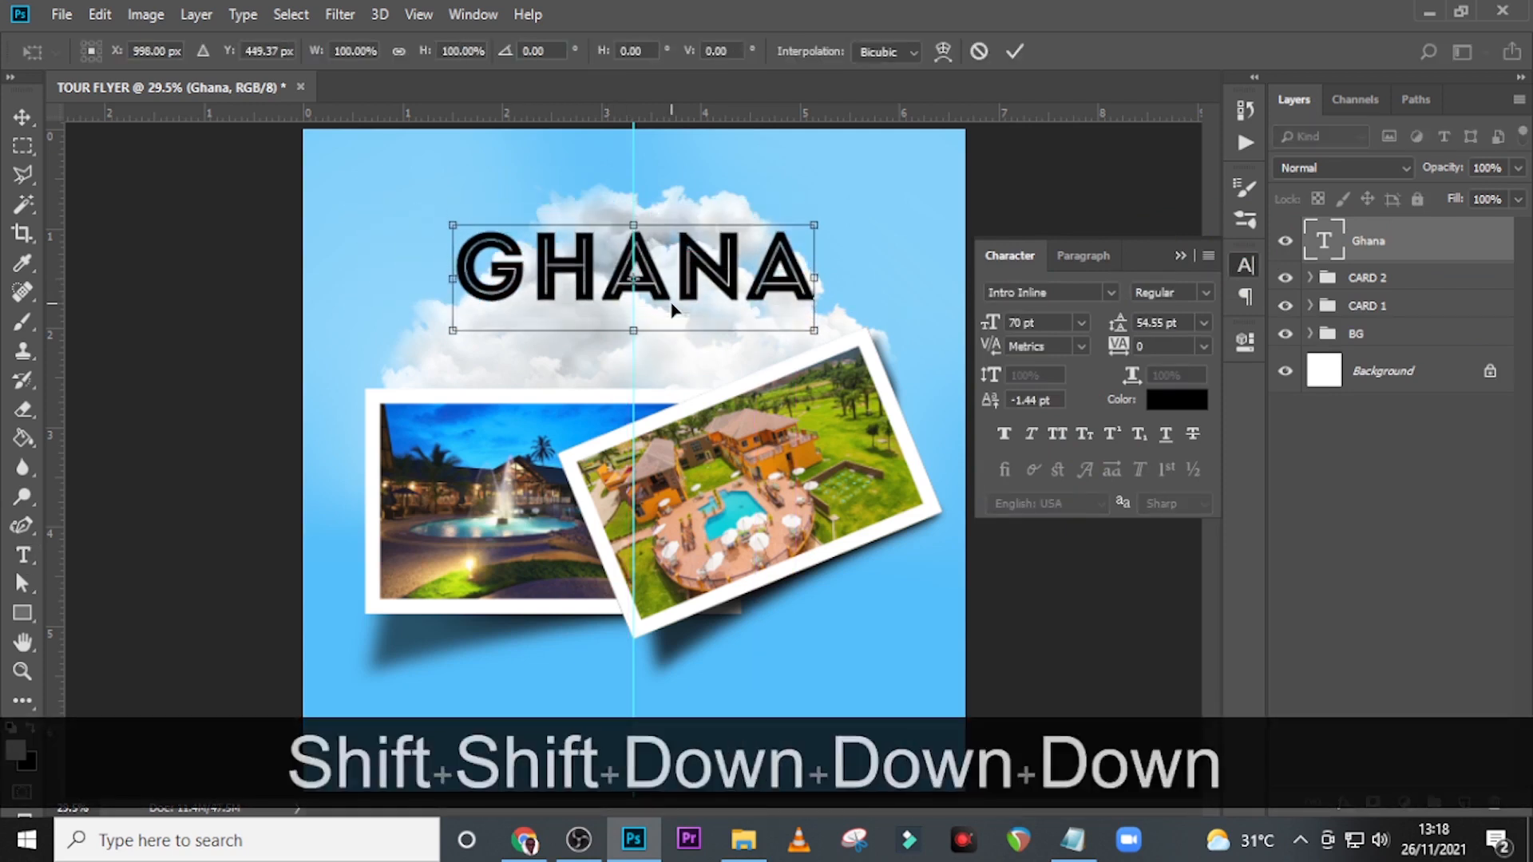
key("shift+Down")
key("shift+Down")
key("shift+Down")
key("shift+Down")
key("shift+Down")
key("shift+Down")
key("shift+Down")
key("shift+Down")
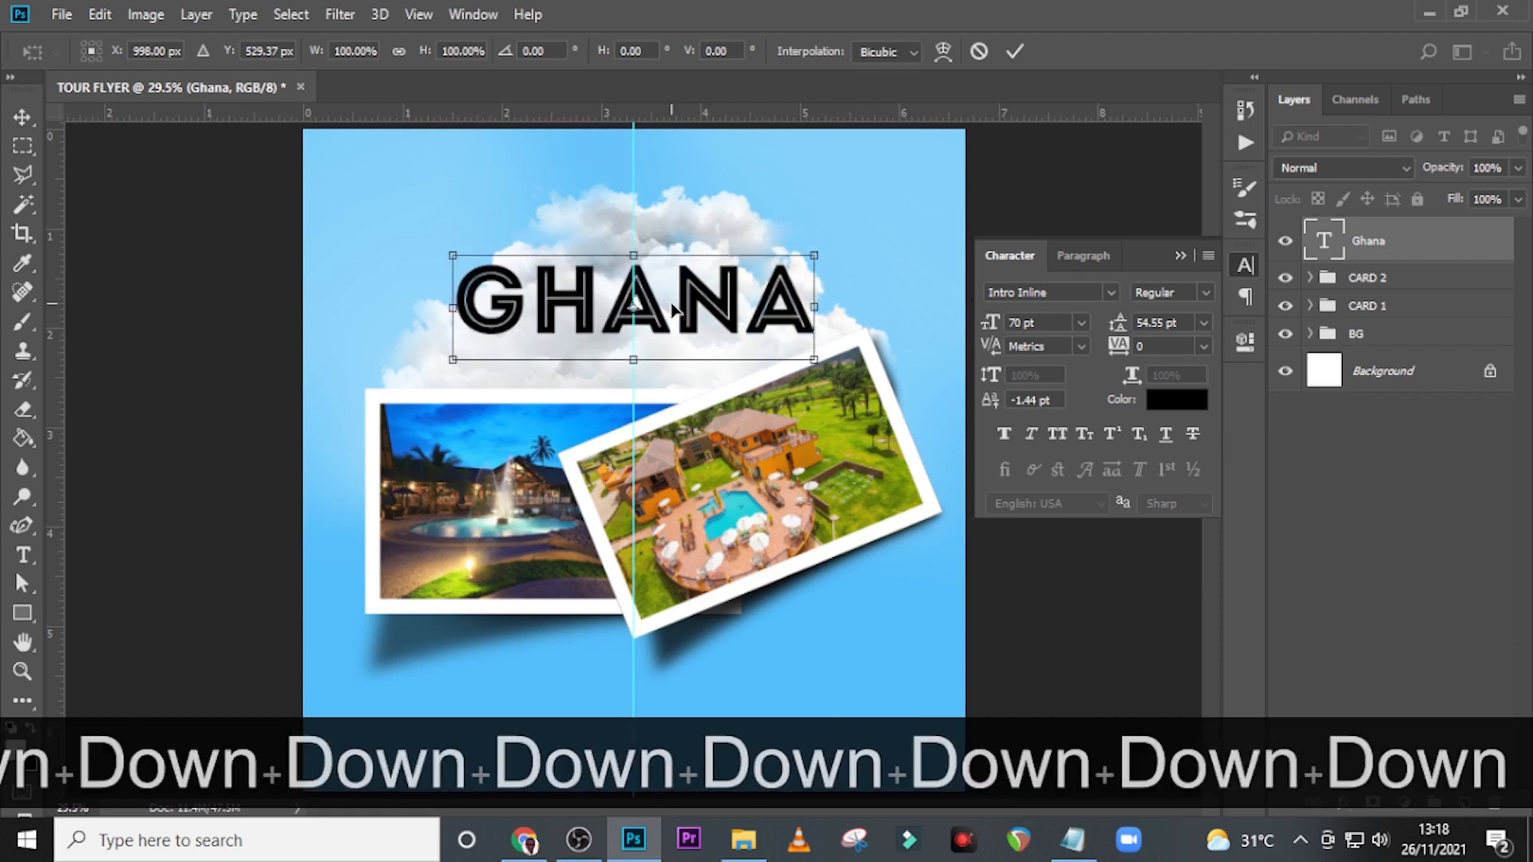
key("shift+Down")
key("shift+Down")
key("shift+Down")
key("shift+Down")
key("shift+Down")
key("shift+Down")
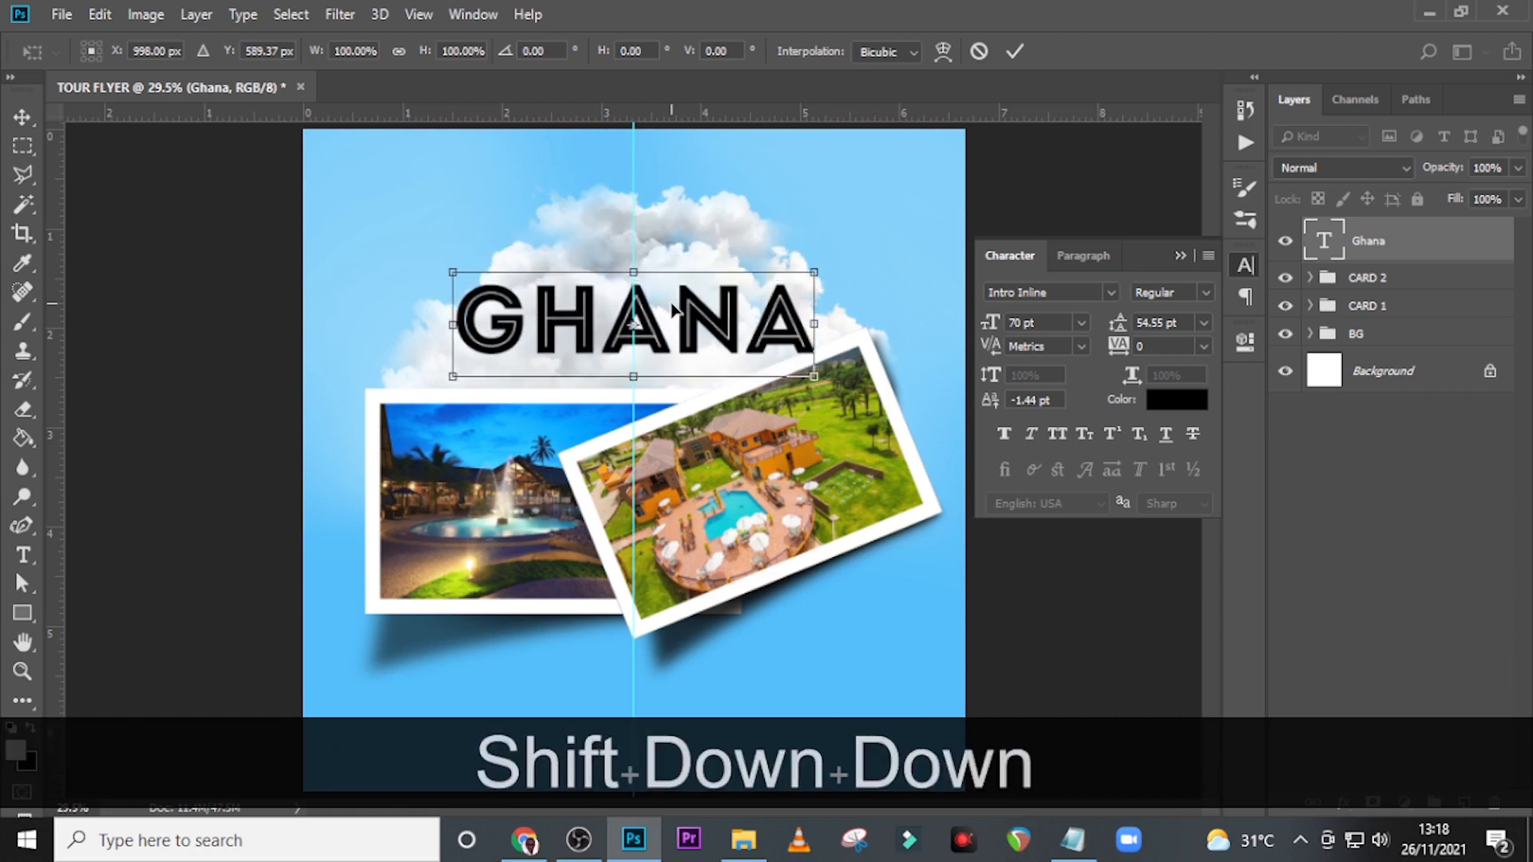
key("Return")
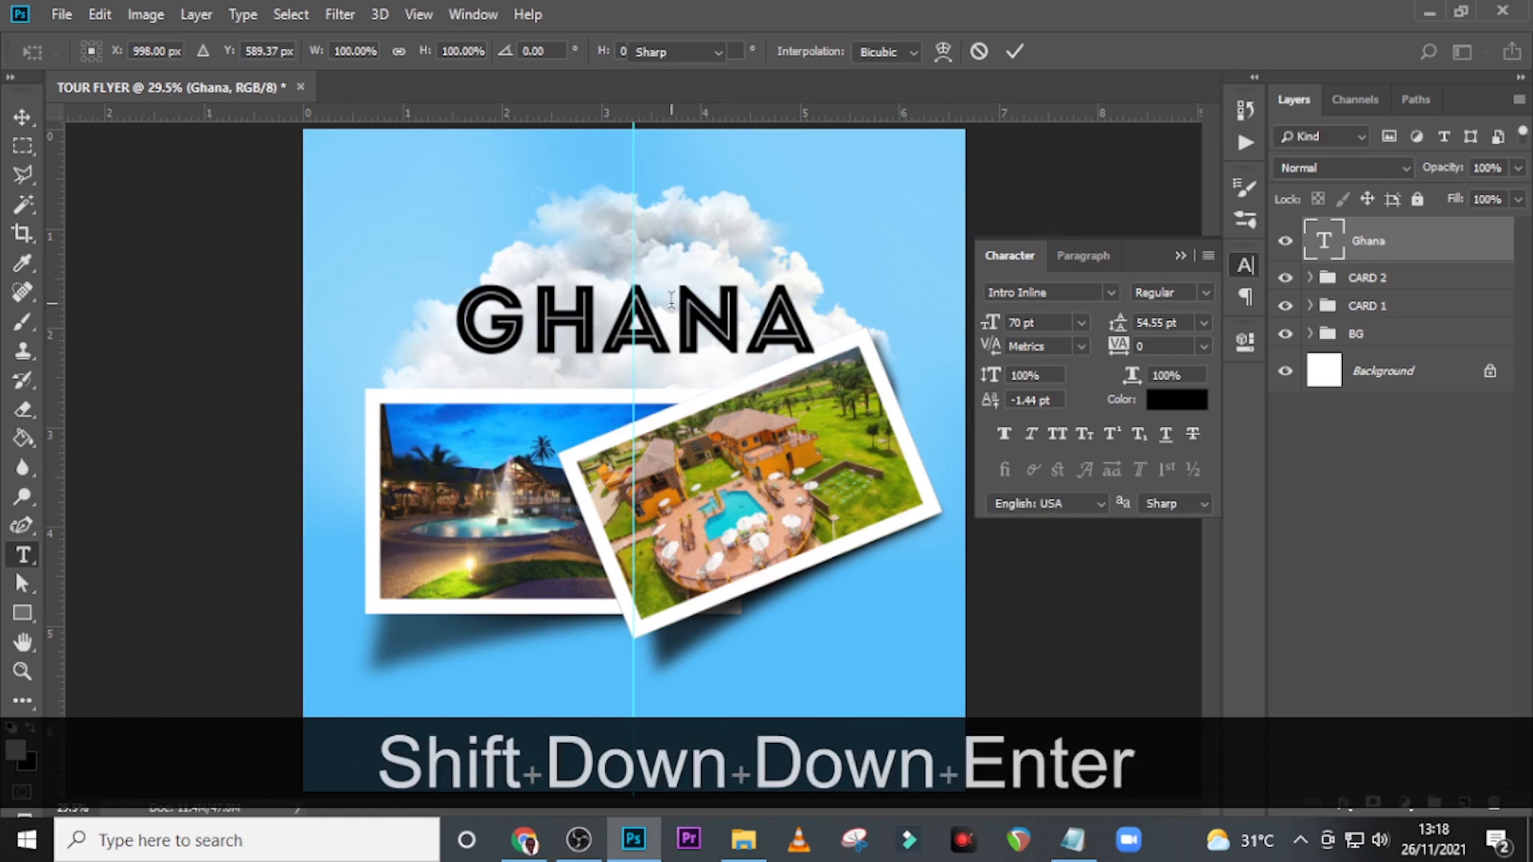
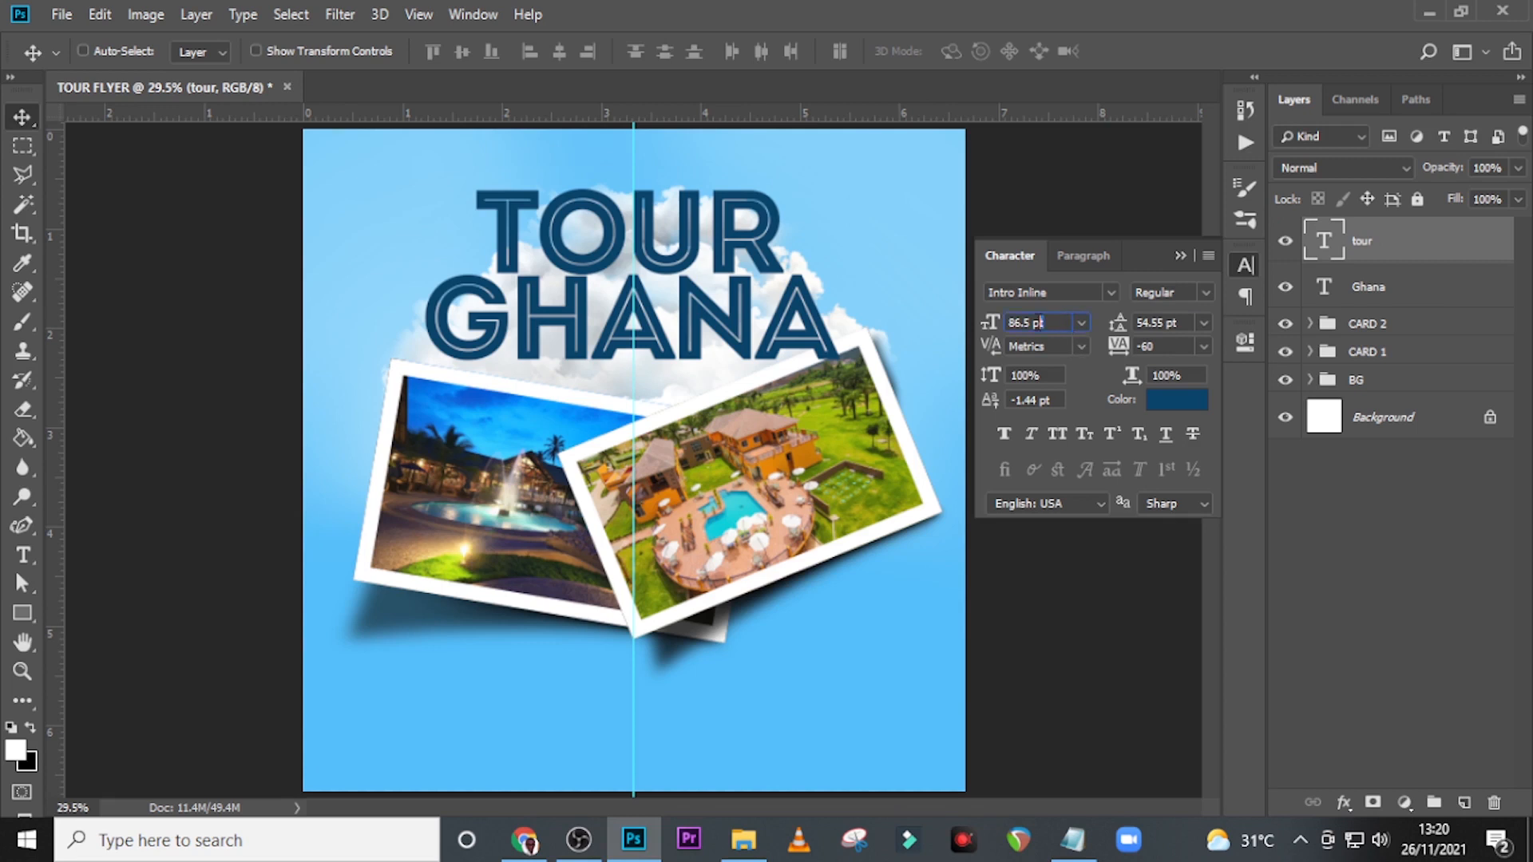
Set the tour text's font size to 53 pt and hide the vertical guide.
left_click(970, 317)
type("53")
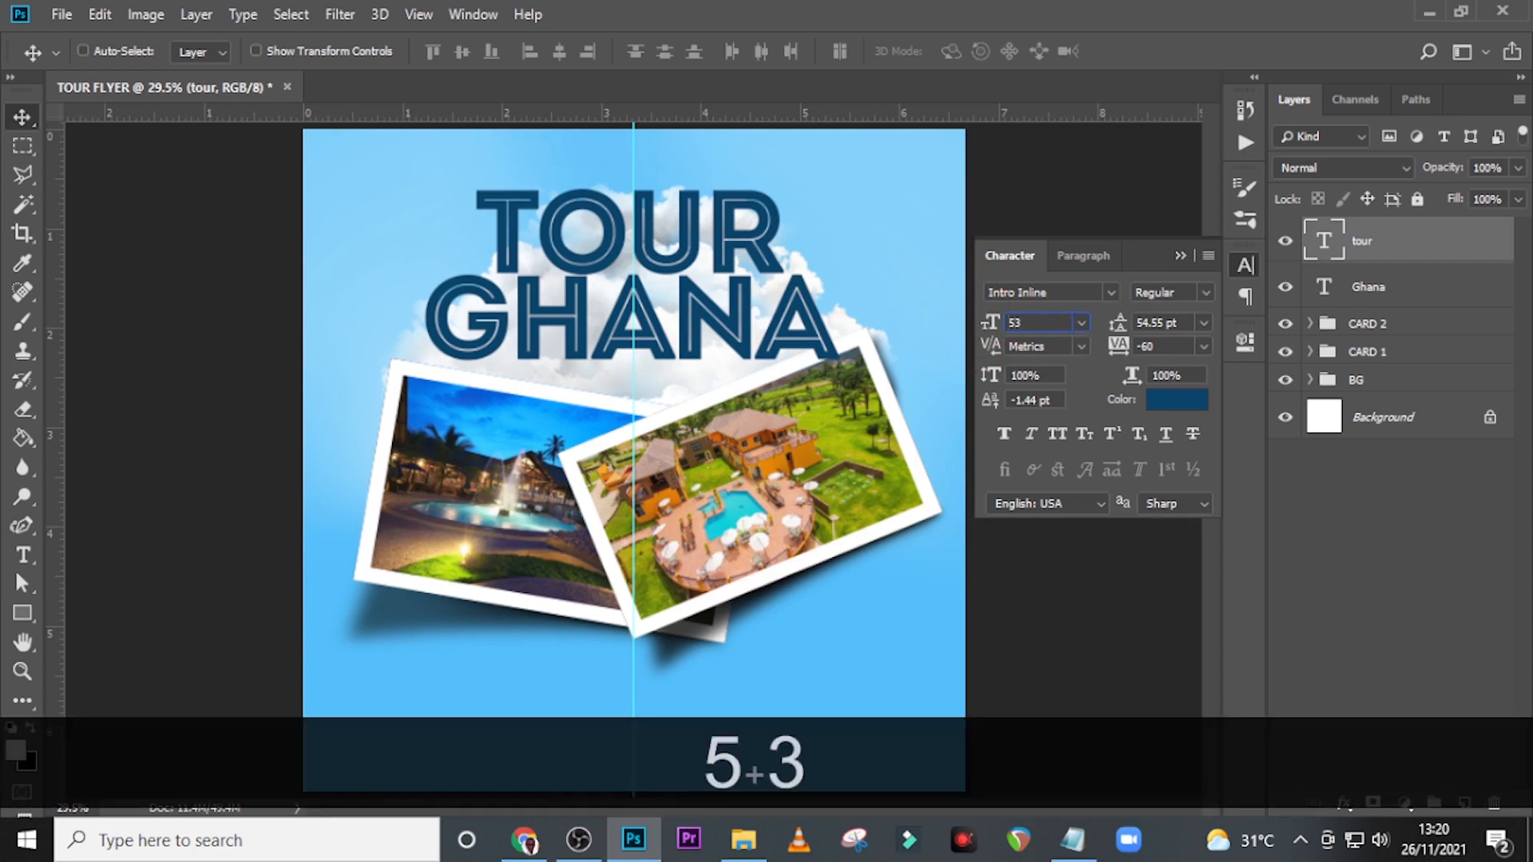
key("Return")
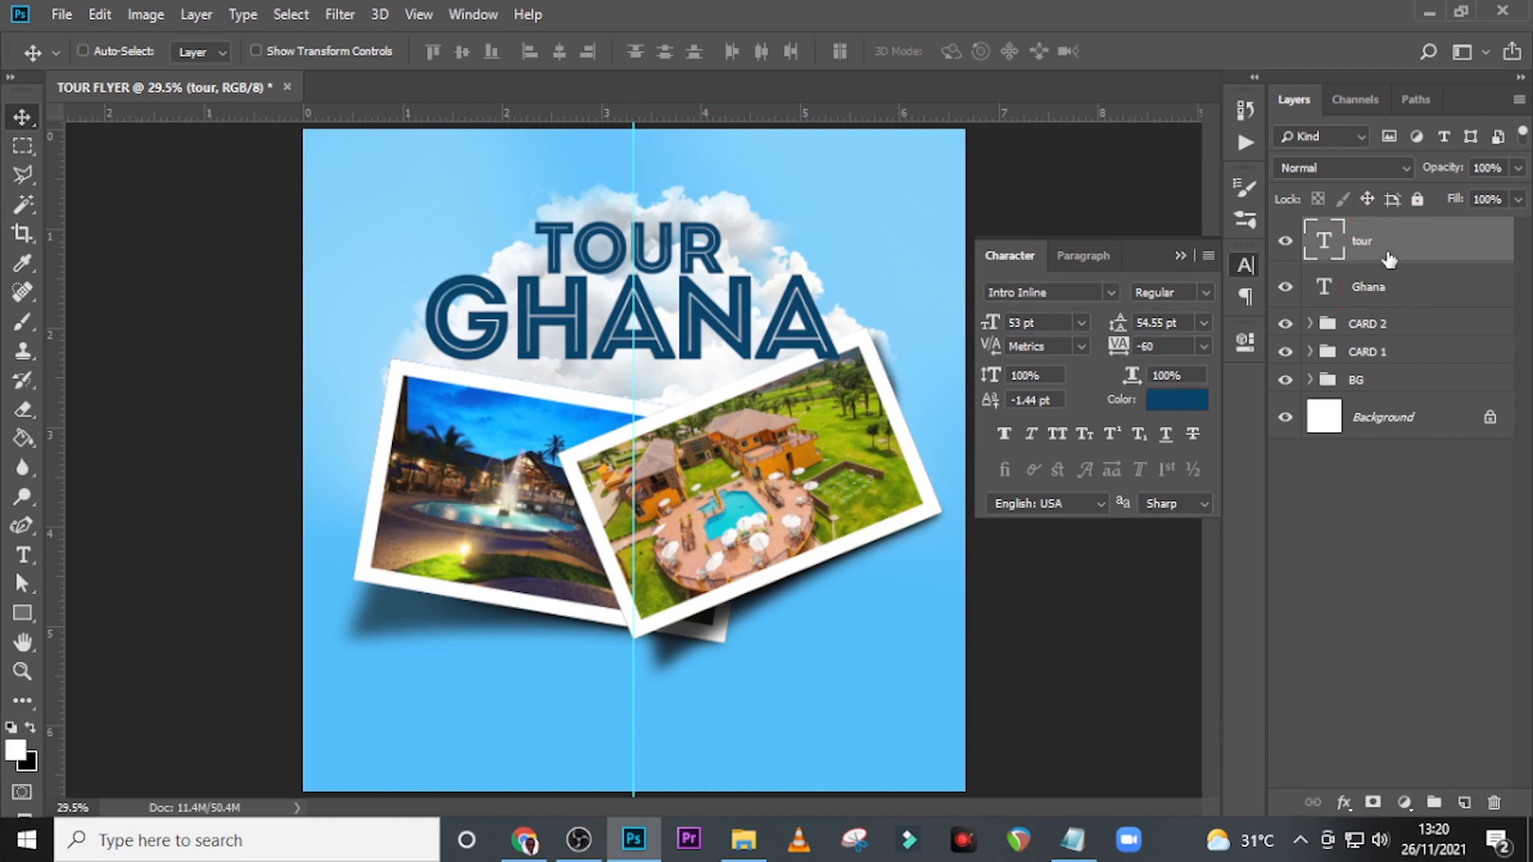
key("ctrl")
key("ctrl+h")
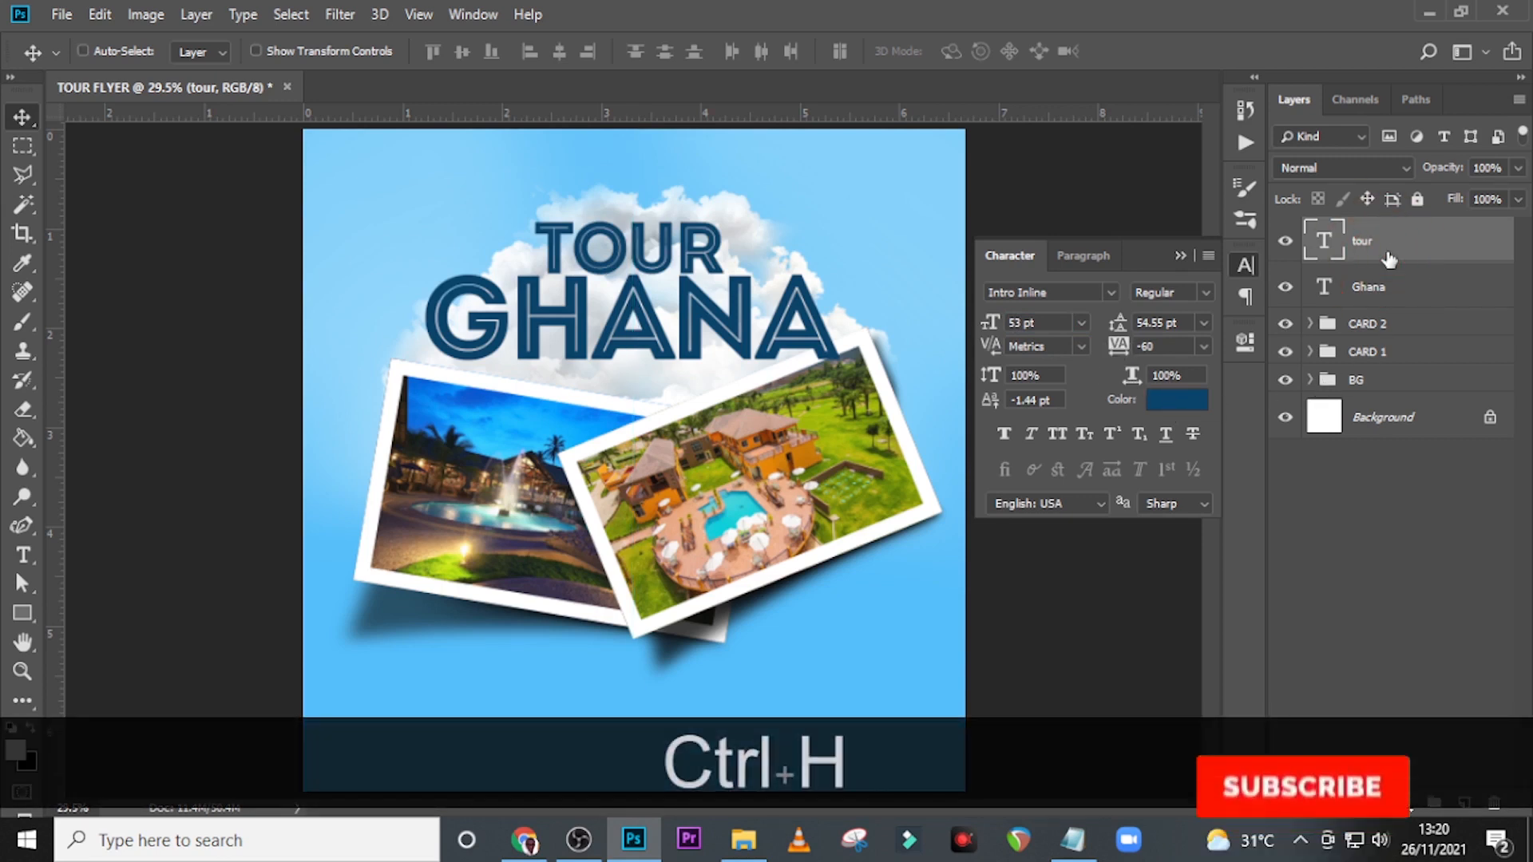
key("Up")
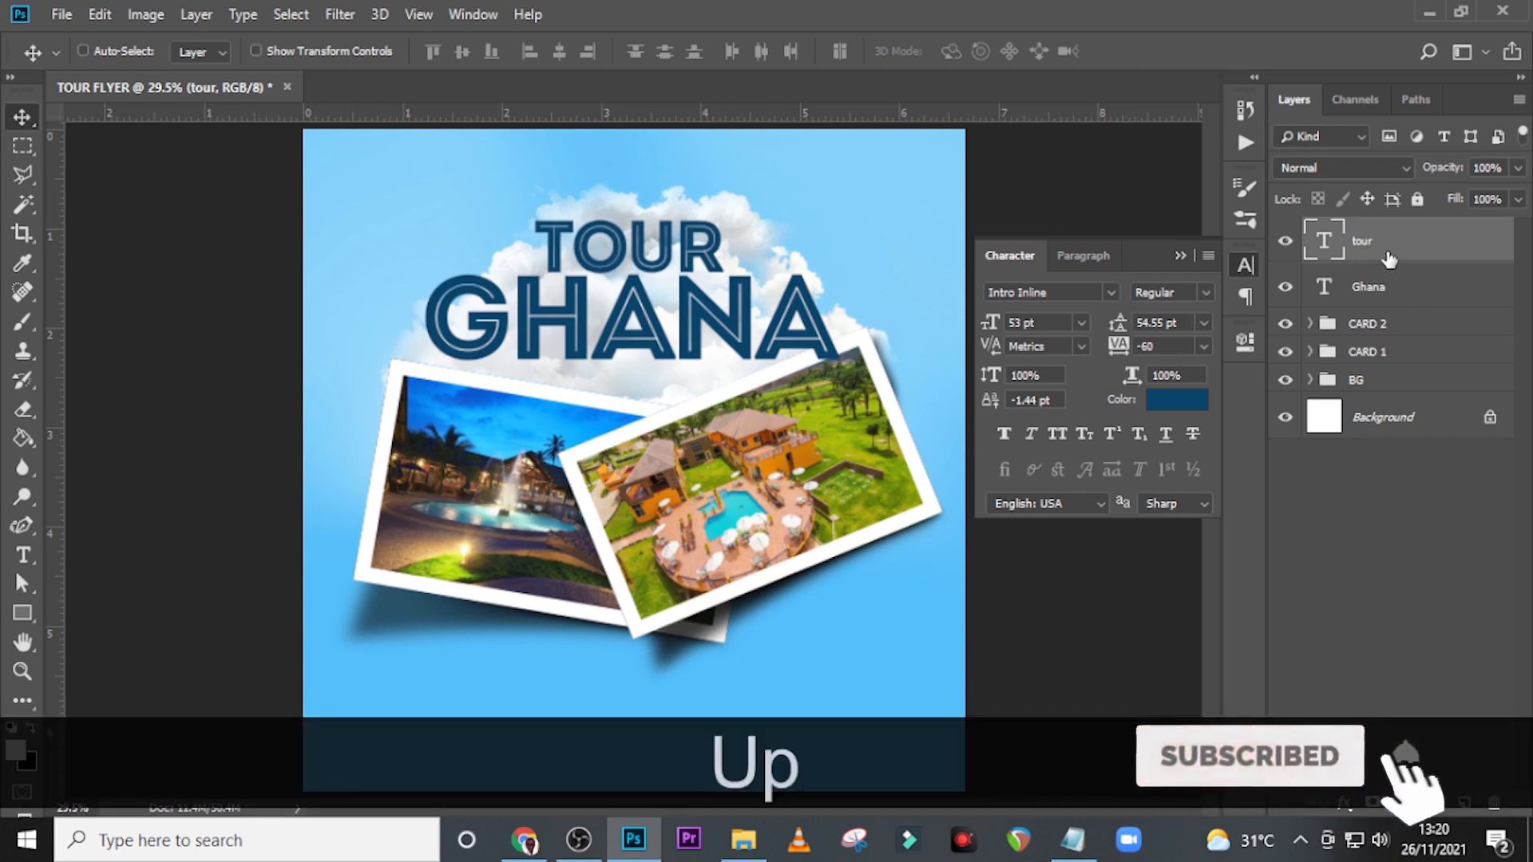
key("Down")
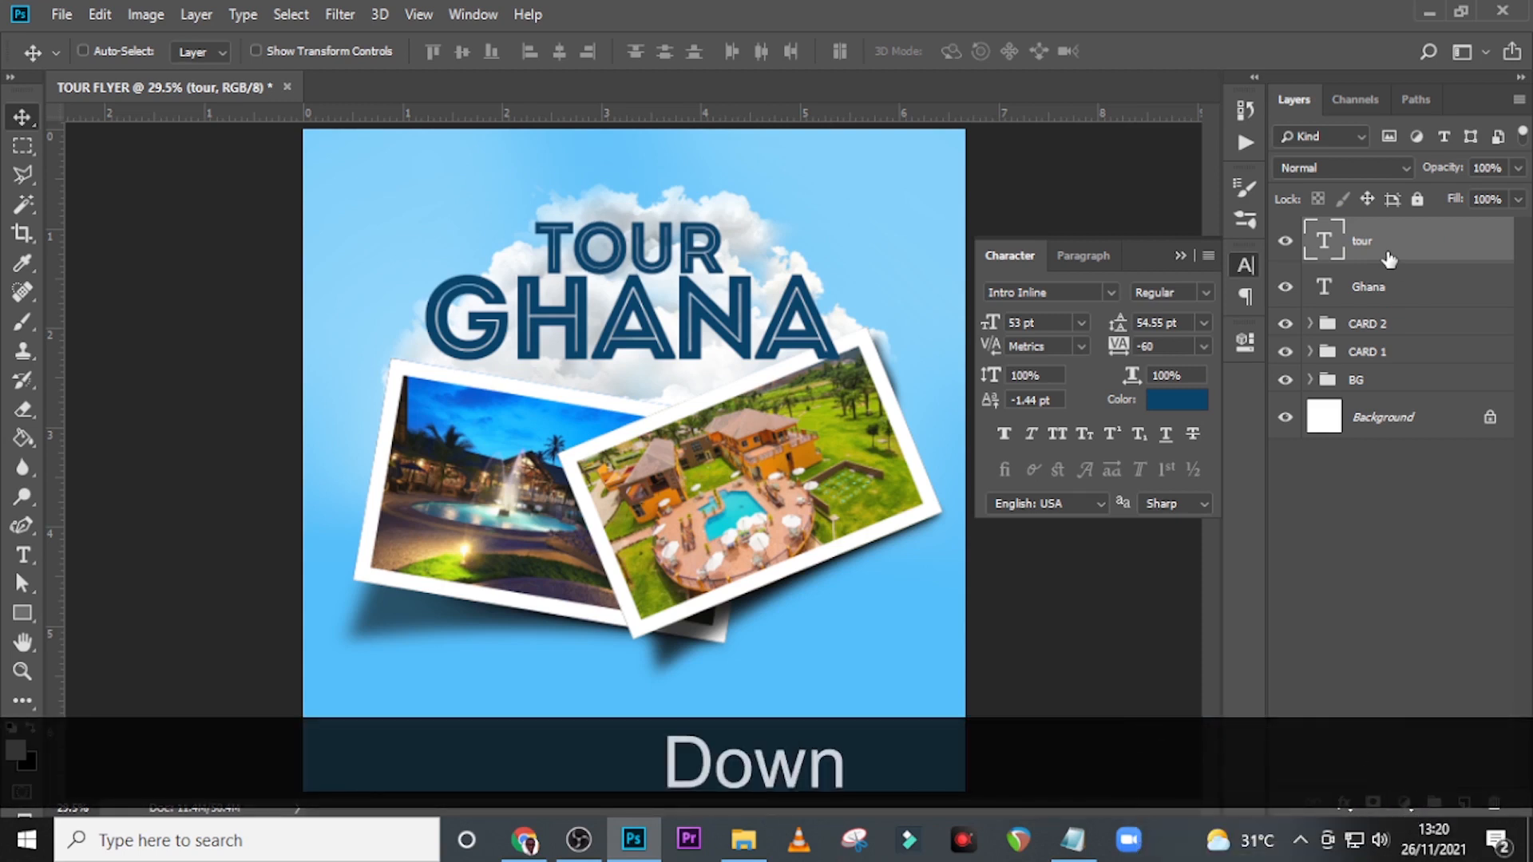
Add a text layer above the TOUR title with "Let's" copied from the Notepad notes.
key("t")
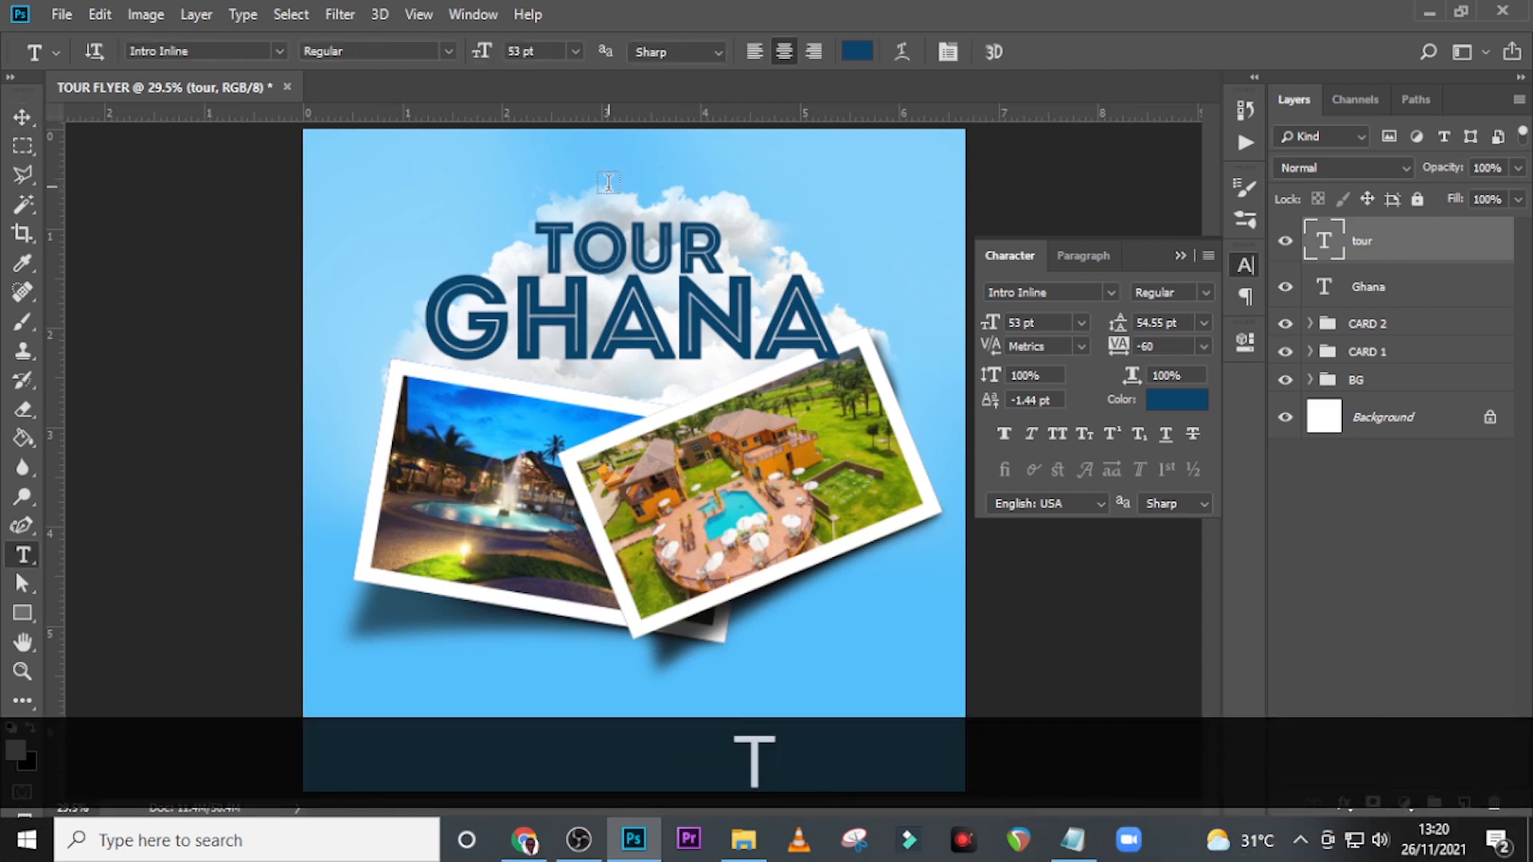
left_click(608, 186)
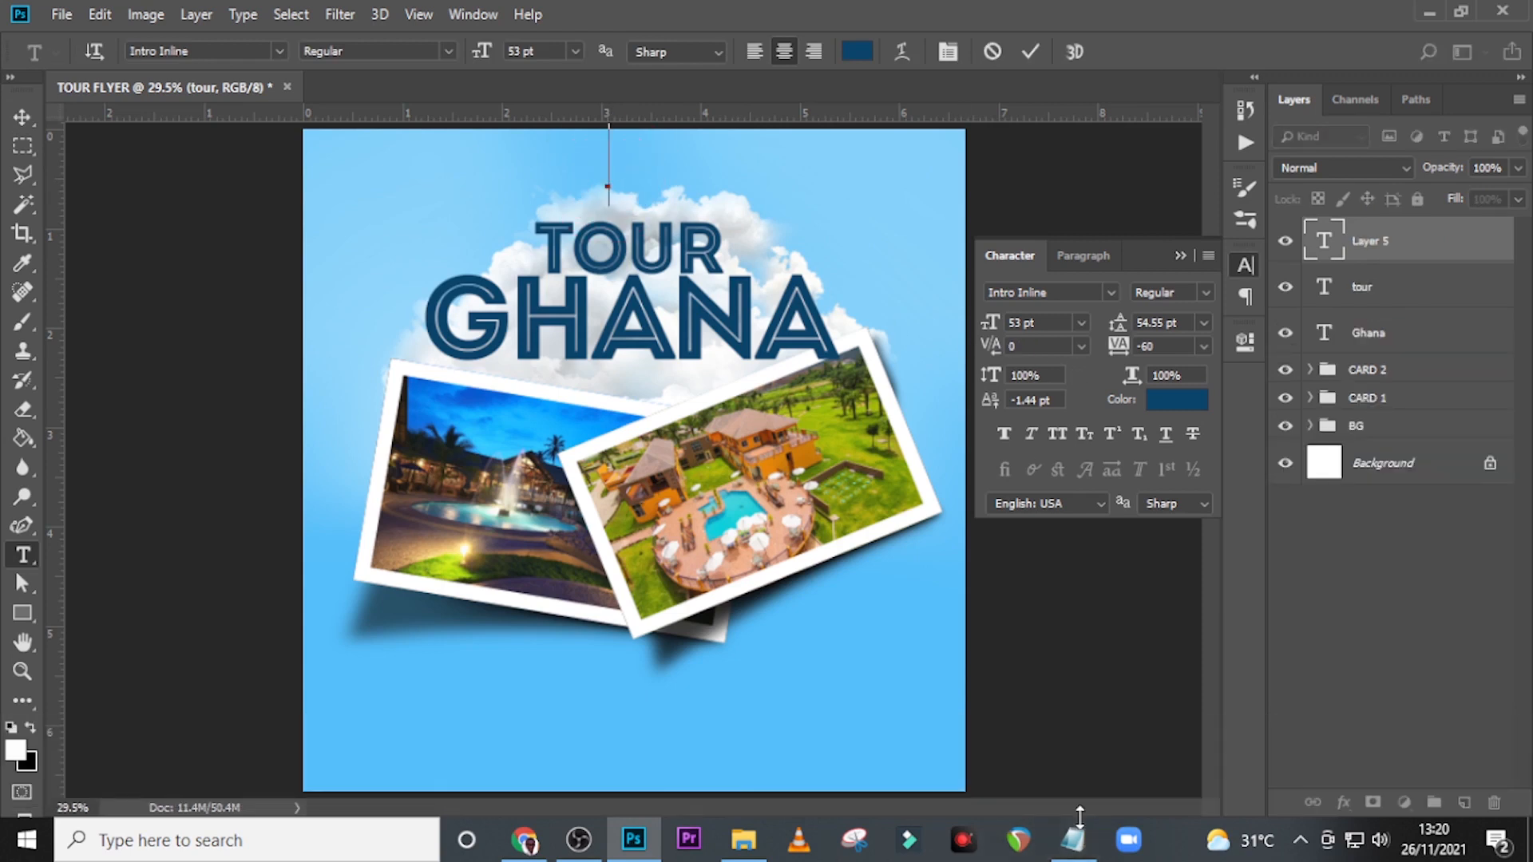
left_click(1070, 840)
left_click_drag(209, 272, 94, 280)
key("ctrl+c")
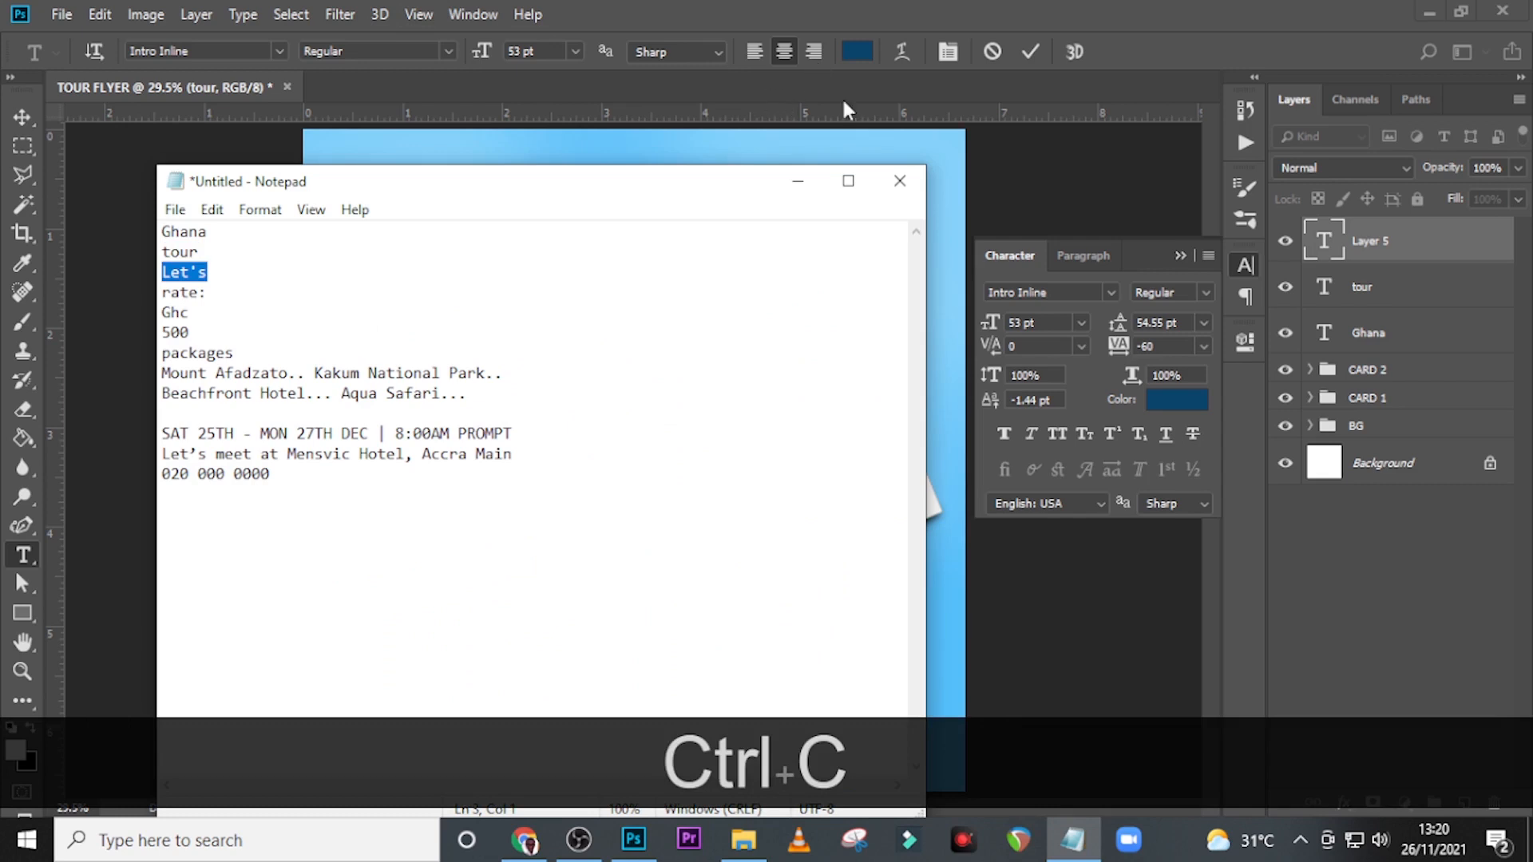
left_click(1150, 10)
key("ctrl+v")
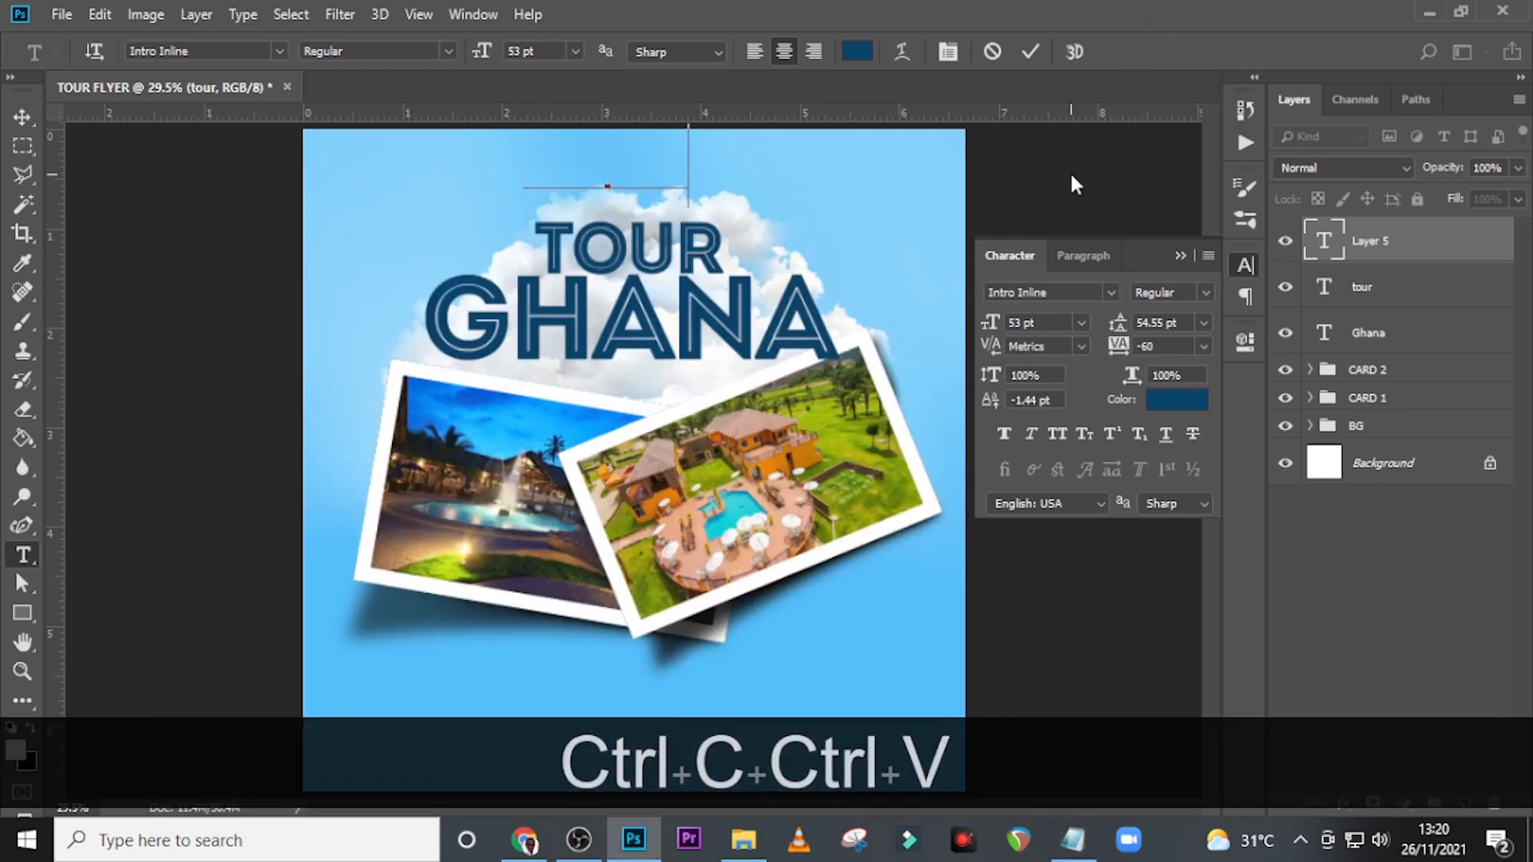
left_click(1318, 254)
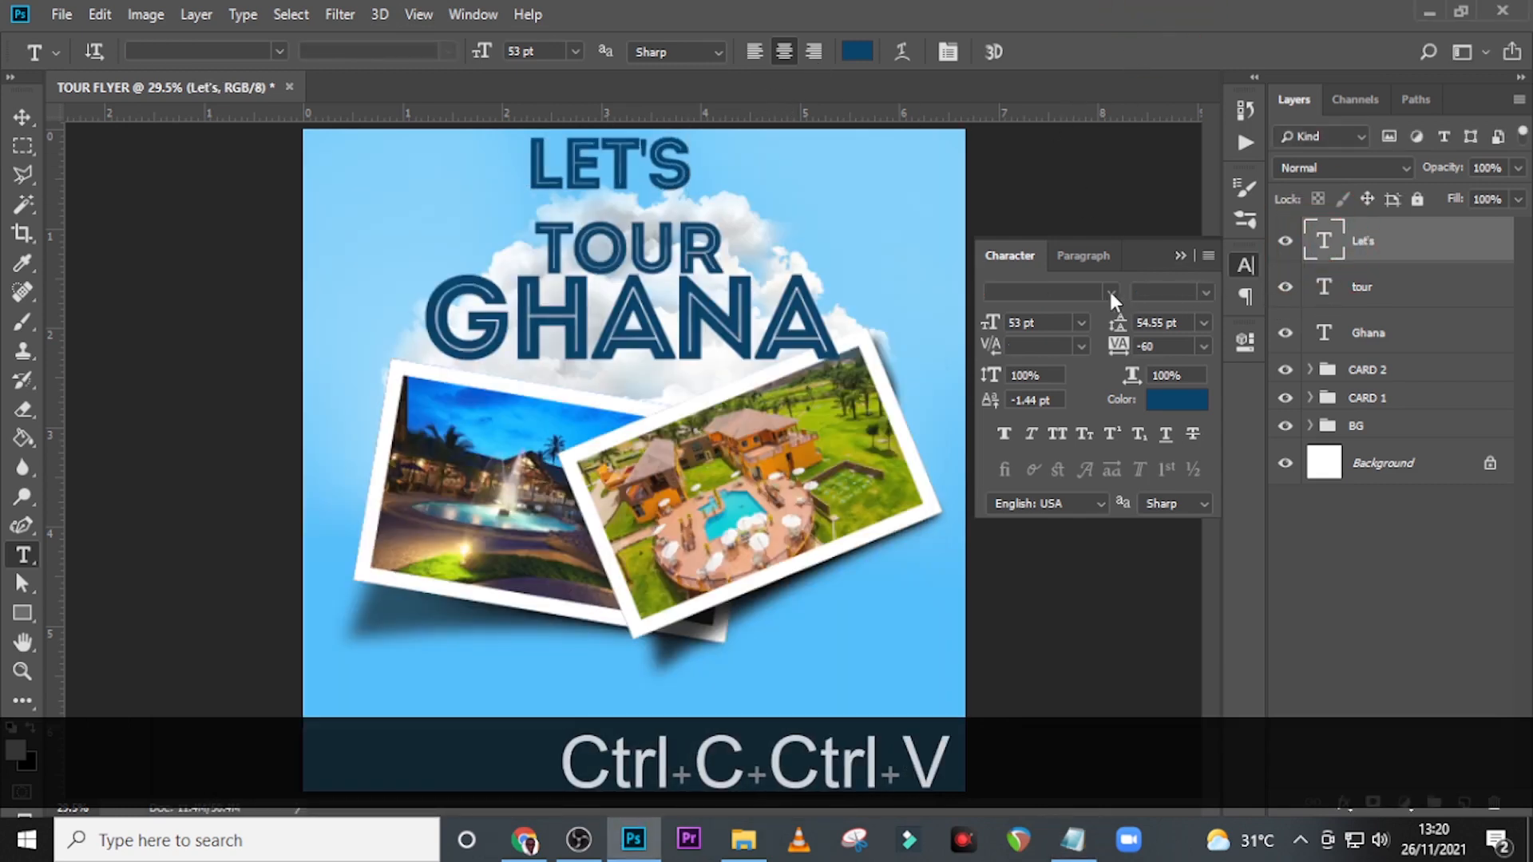
Change the Let's text to the Holmount font and colour it yellow, #FBD73E.
left_click(1109, 291)
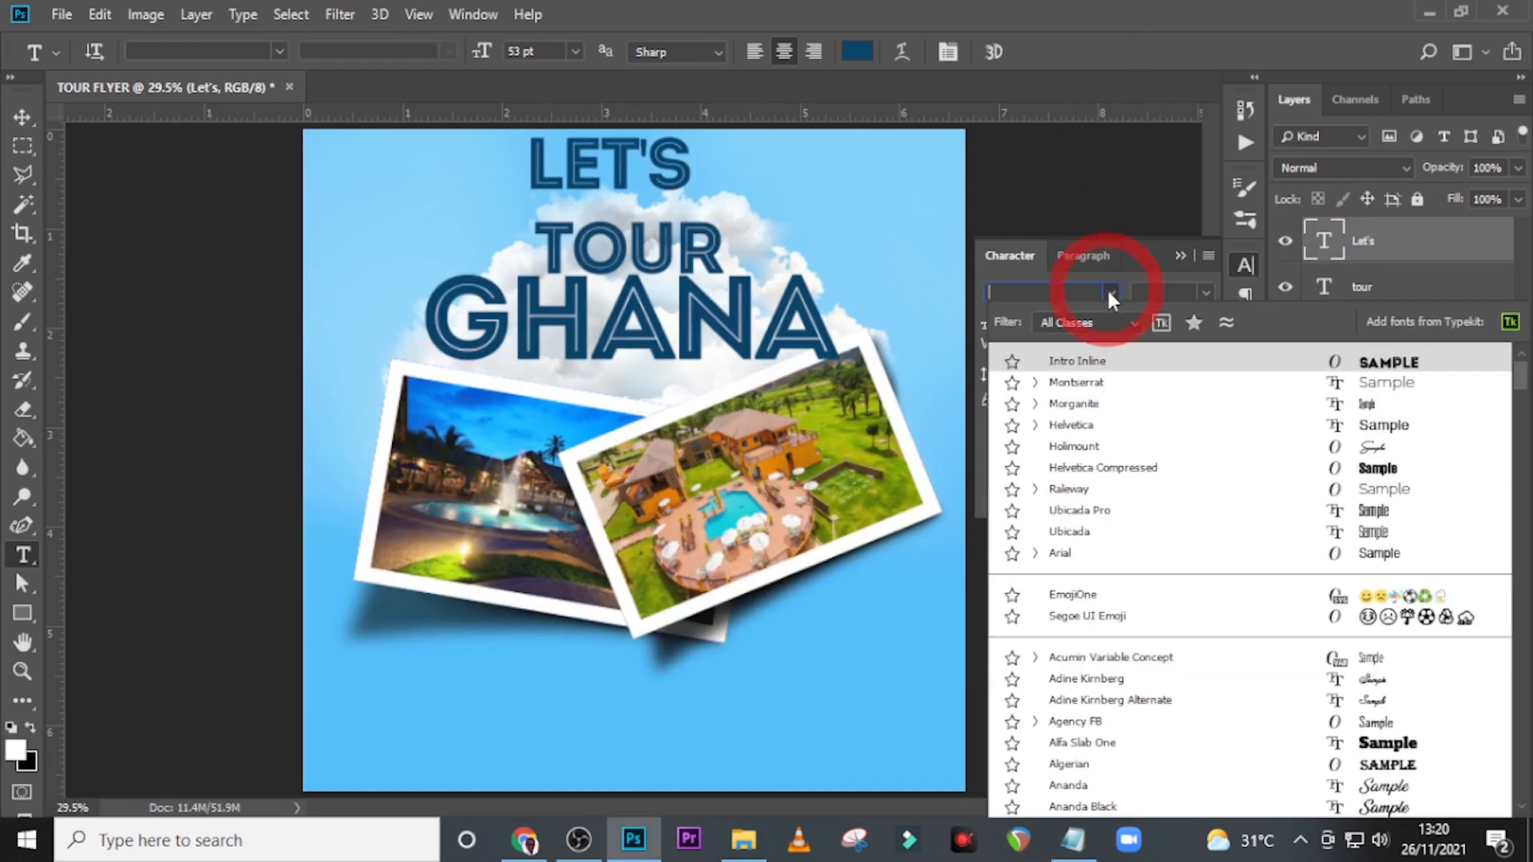
left_click(1064, 447)
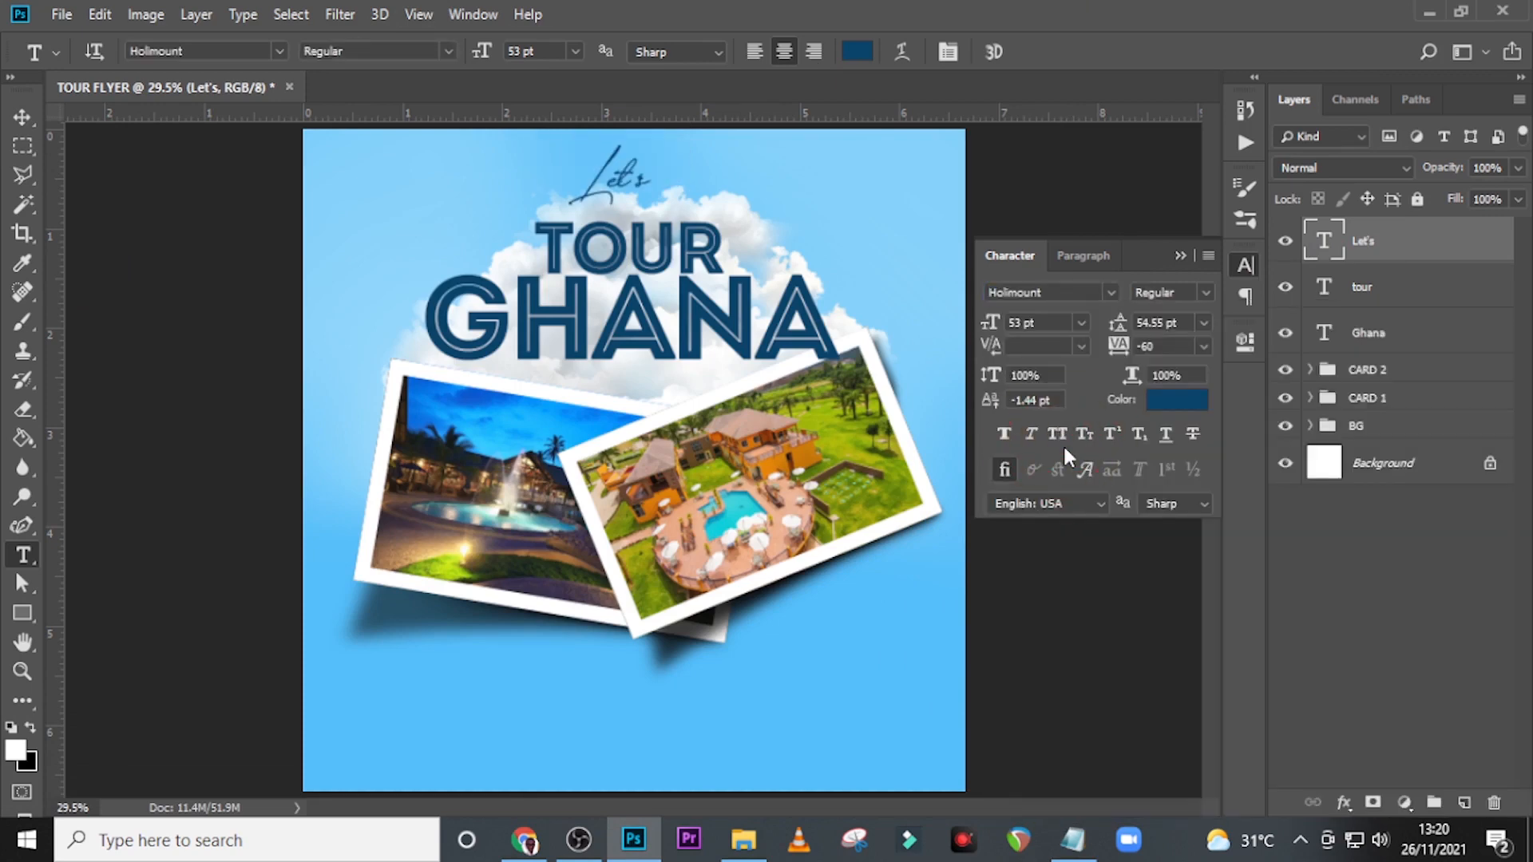
left_click(1176, 400)
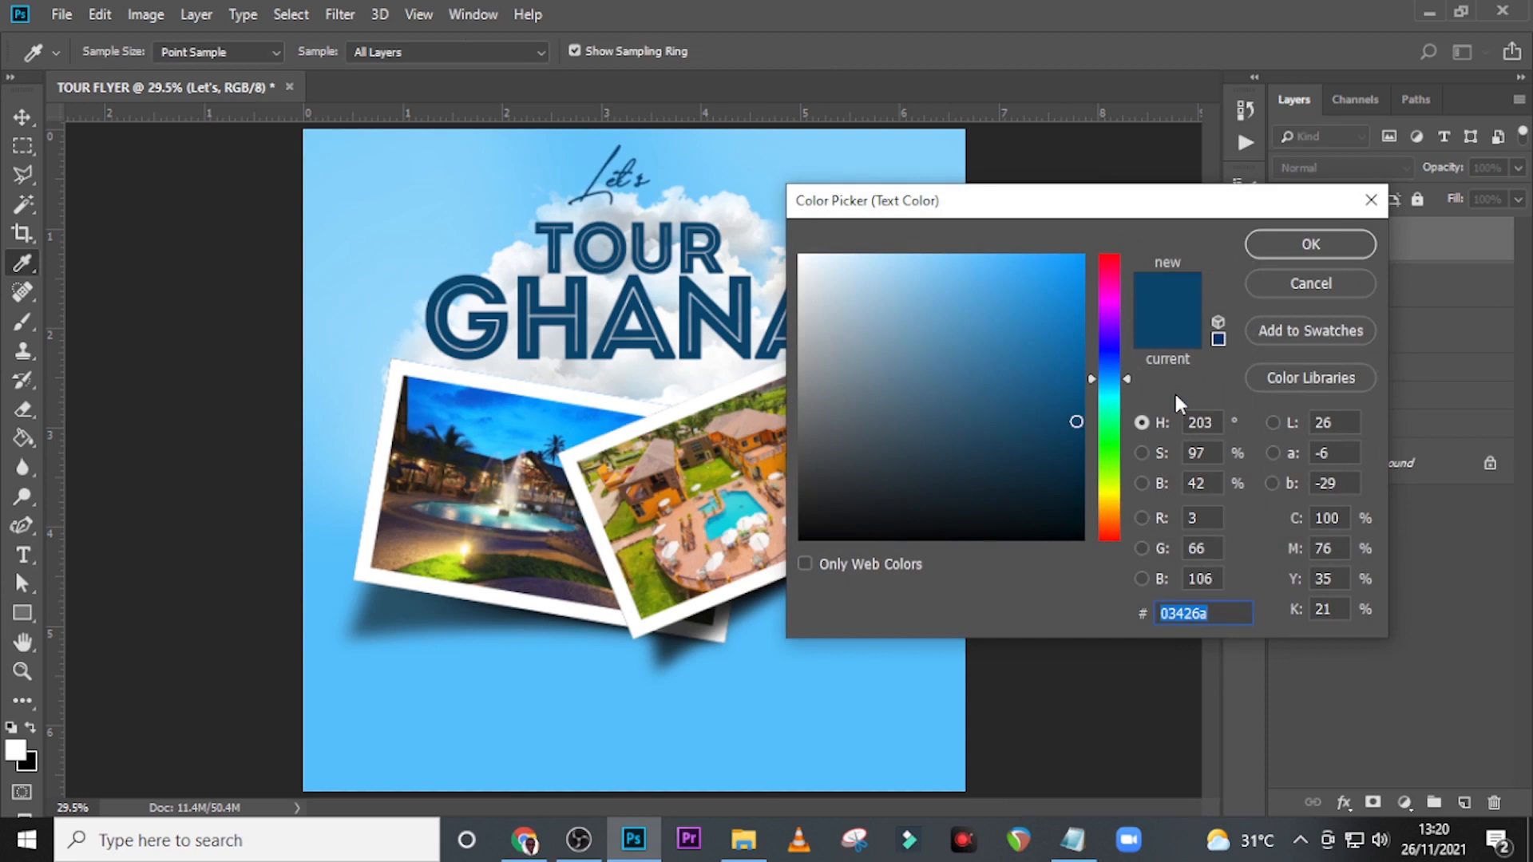
type("F")
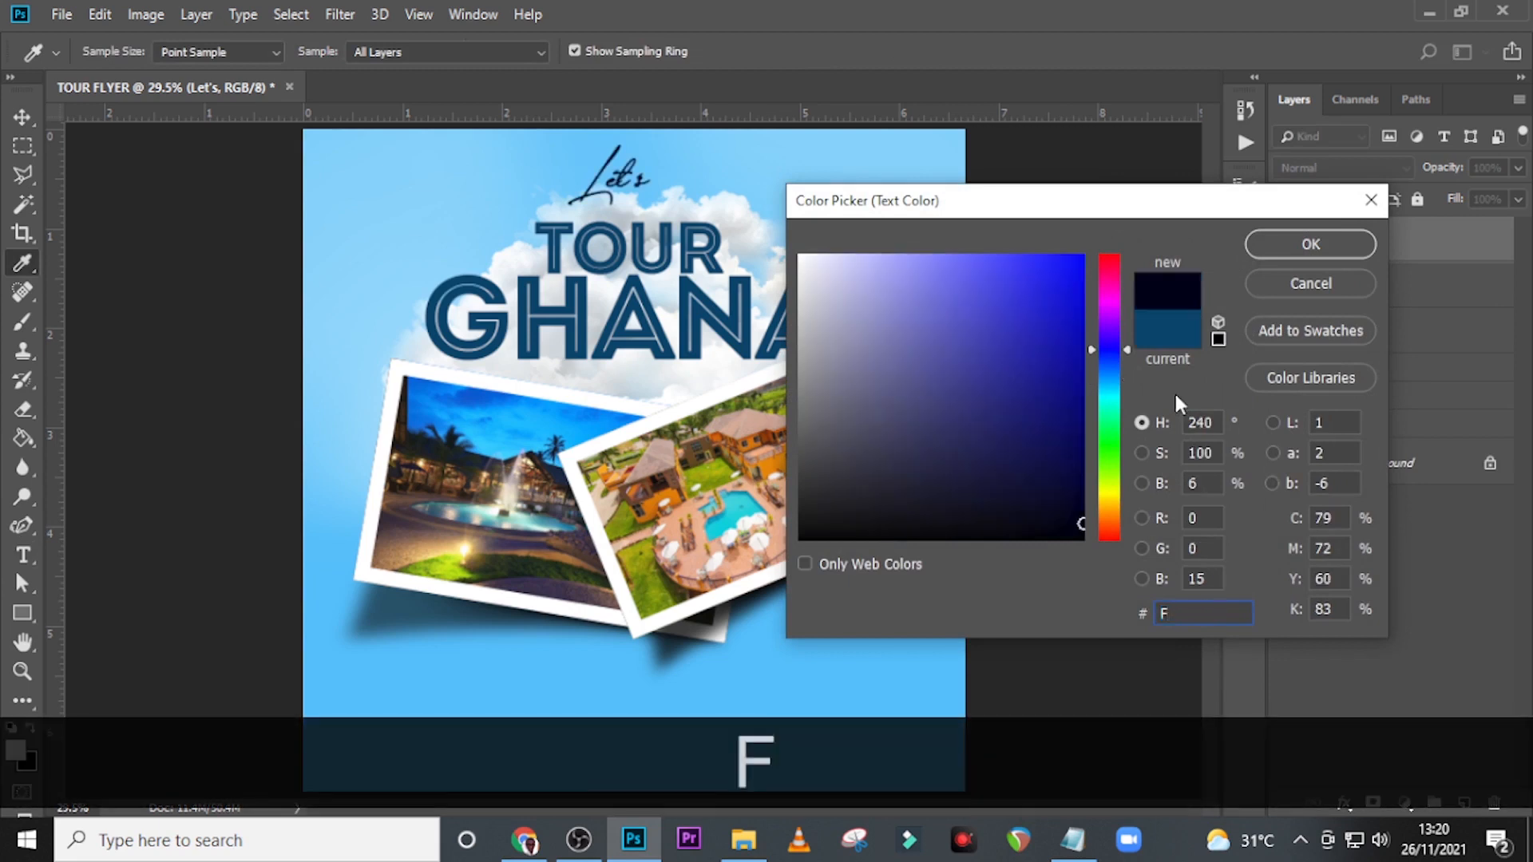
type("BD")
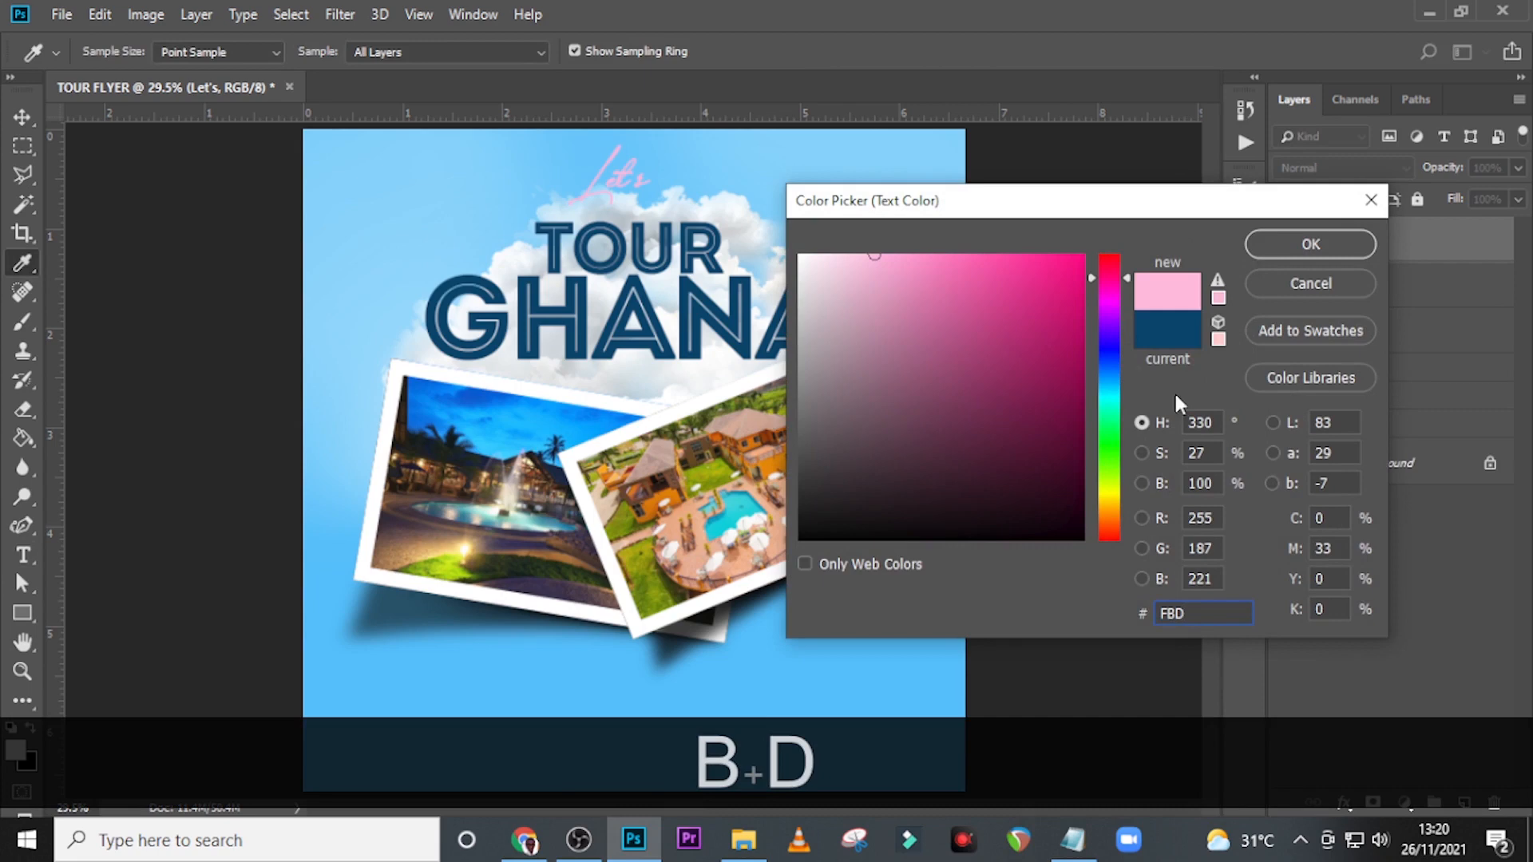
type("73E")
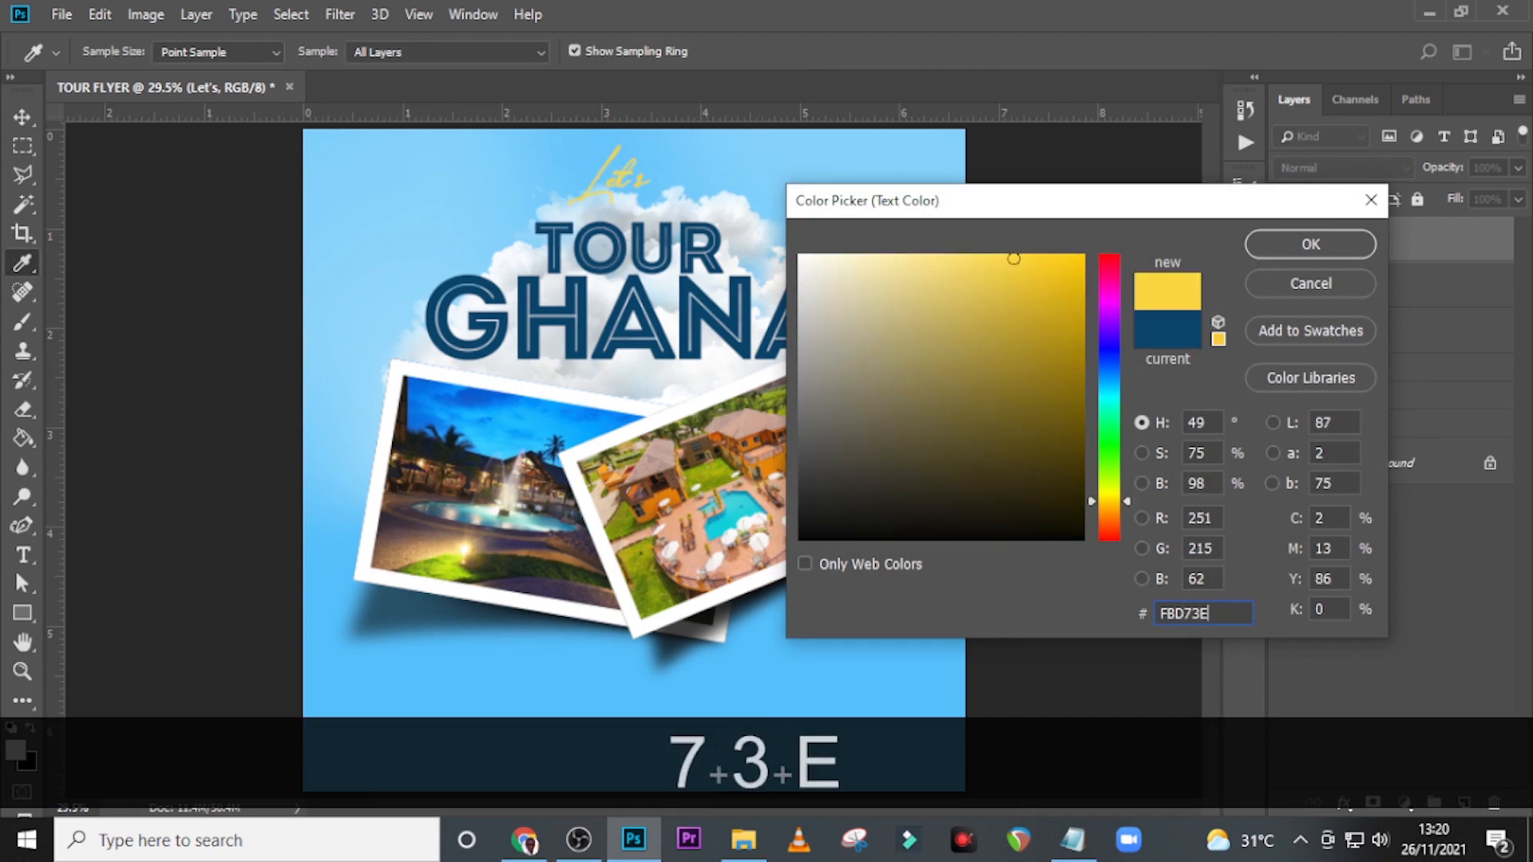
left_click(1355, 242)
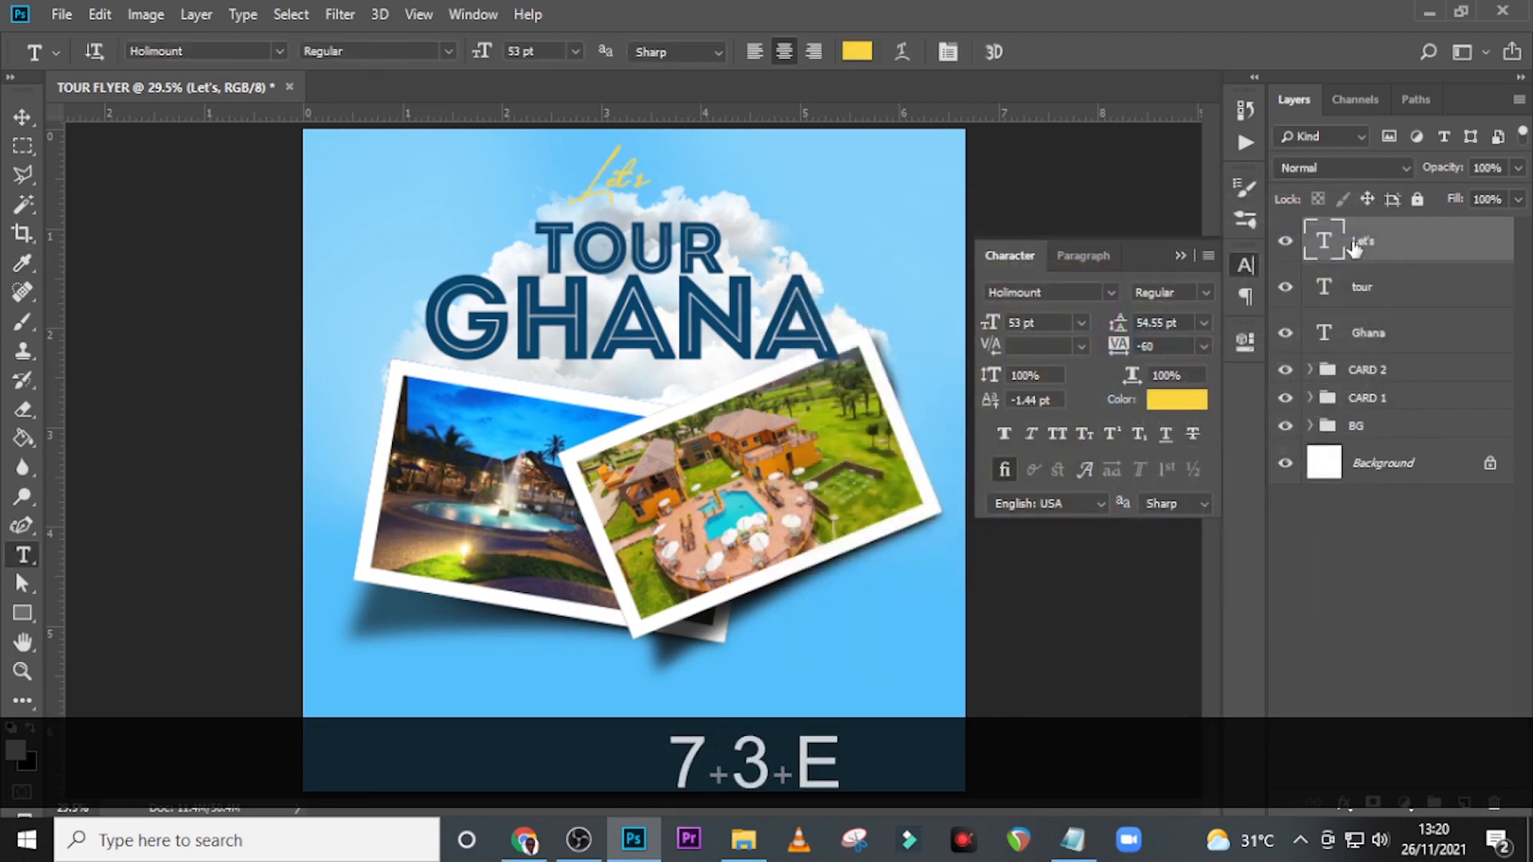
Set the Let's text's font size to 80 pt.
left_click(1051, 323)
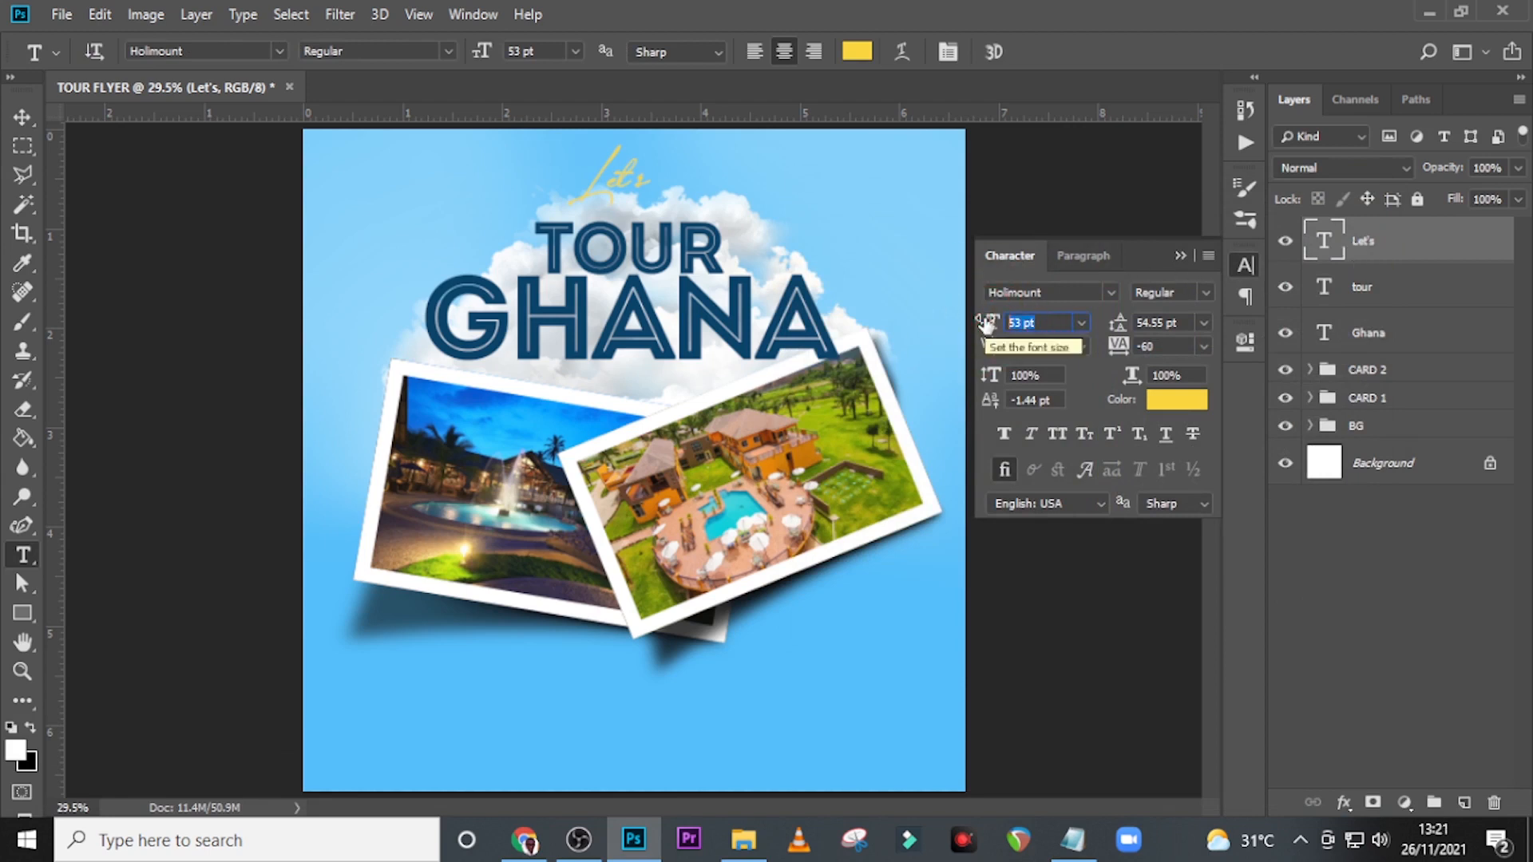
type("80")
key("Return")
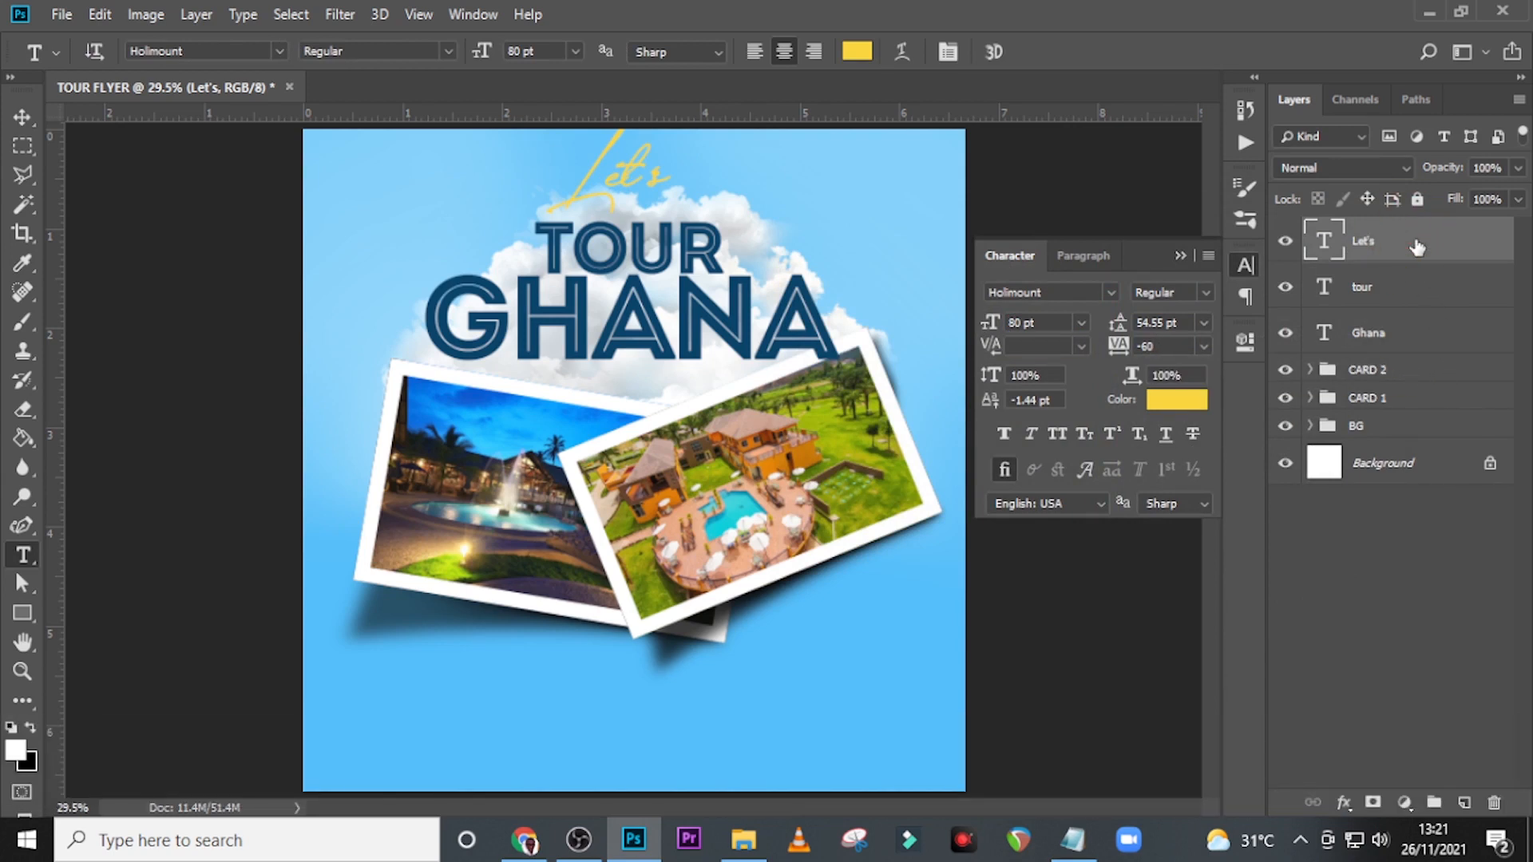
Move the Let's text down so it overlaps the TOUR title and show the vertical guide.
key("v")
left_click_drag(645, 169, 653, 238)
key("ctrl+t")
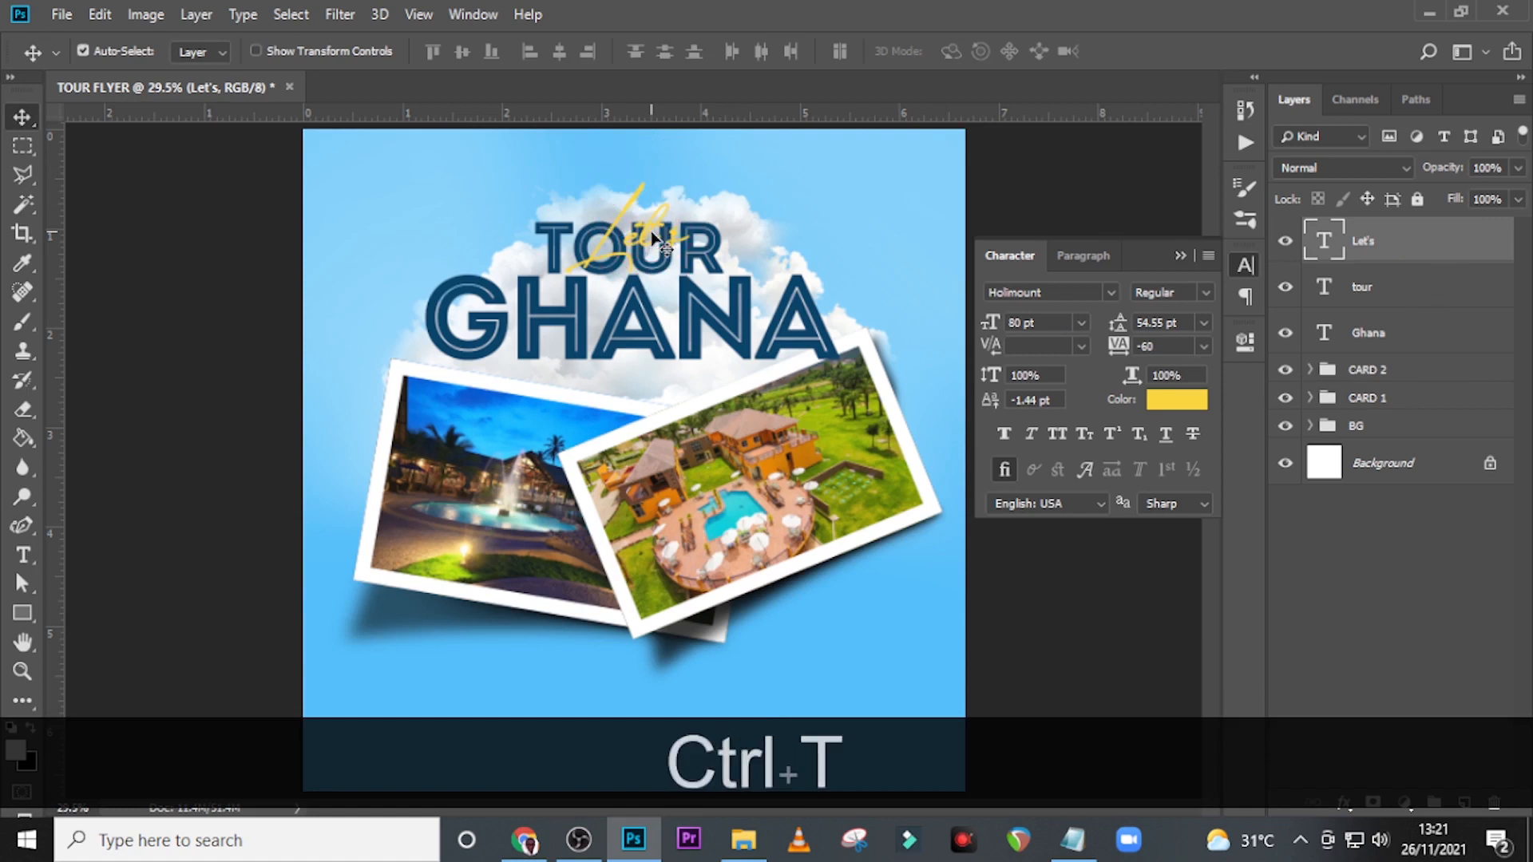
key("Return")
key("ctrl+h")
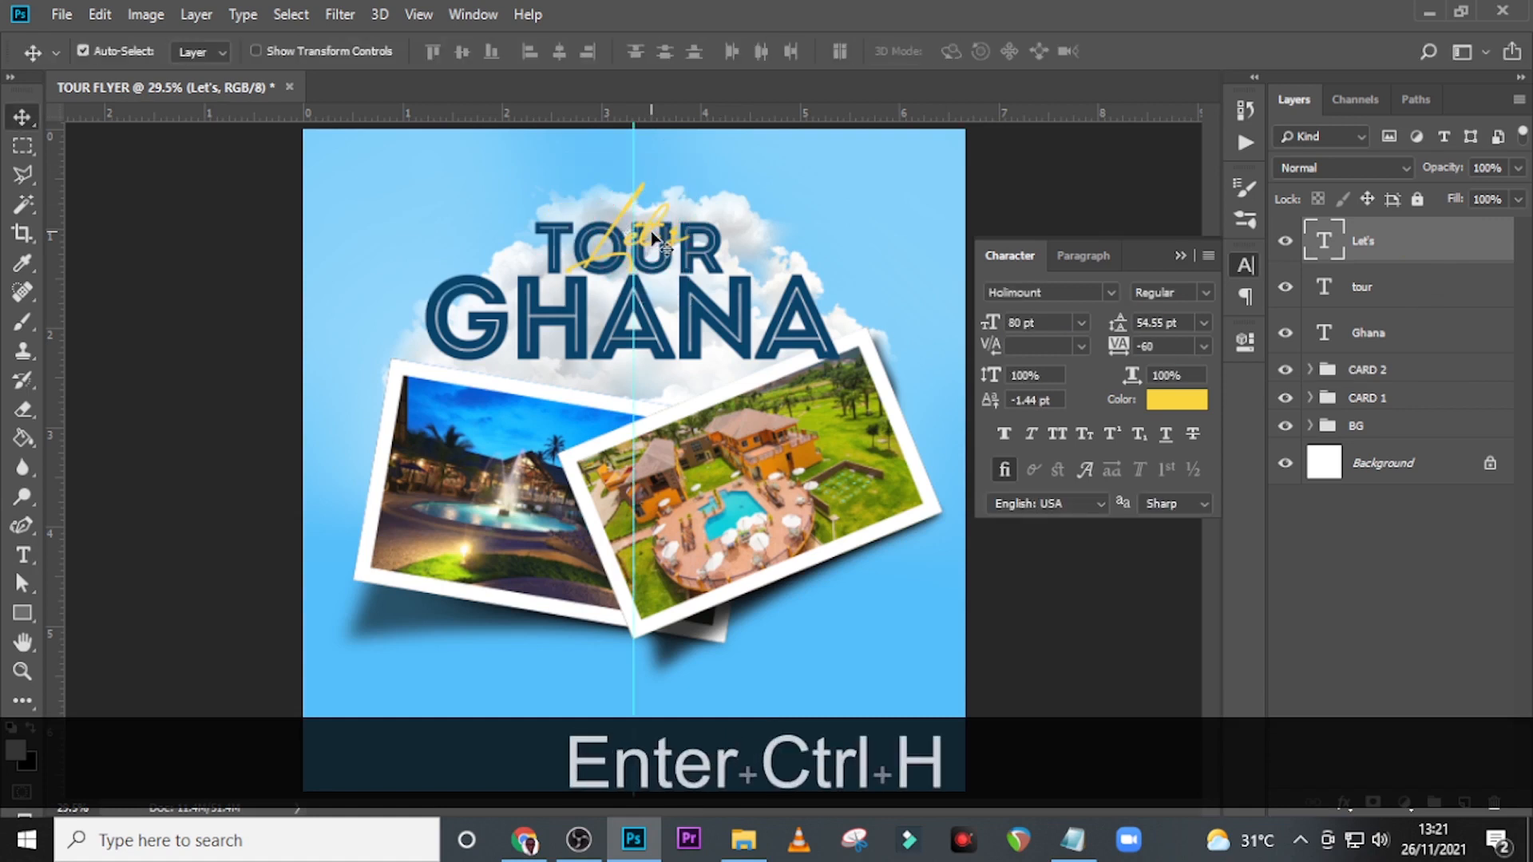
Nudge the Let's text vertically with Free Transform to Y 285.76 px, keeping it across the TOUR letters.
key("ctrl+t")
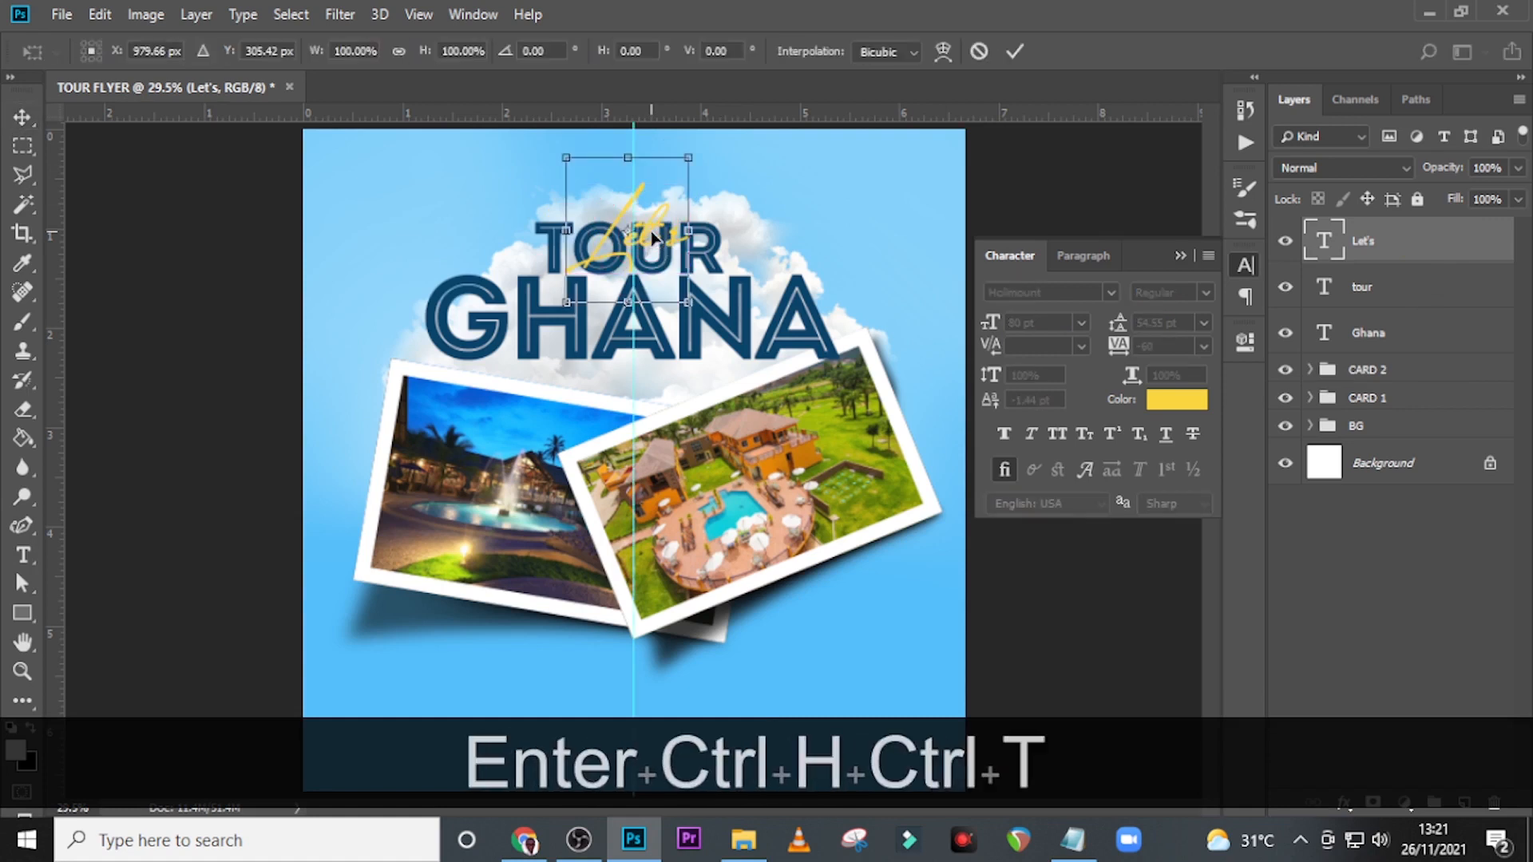
key("Down")
key("Down")
key("Down")
key("Down")
key("Down")
key("Down")
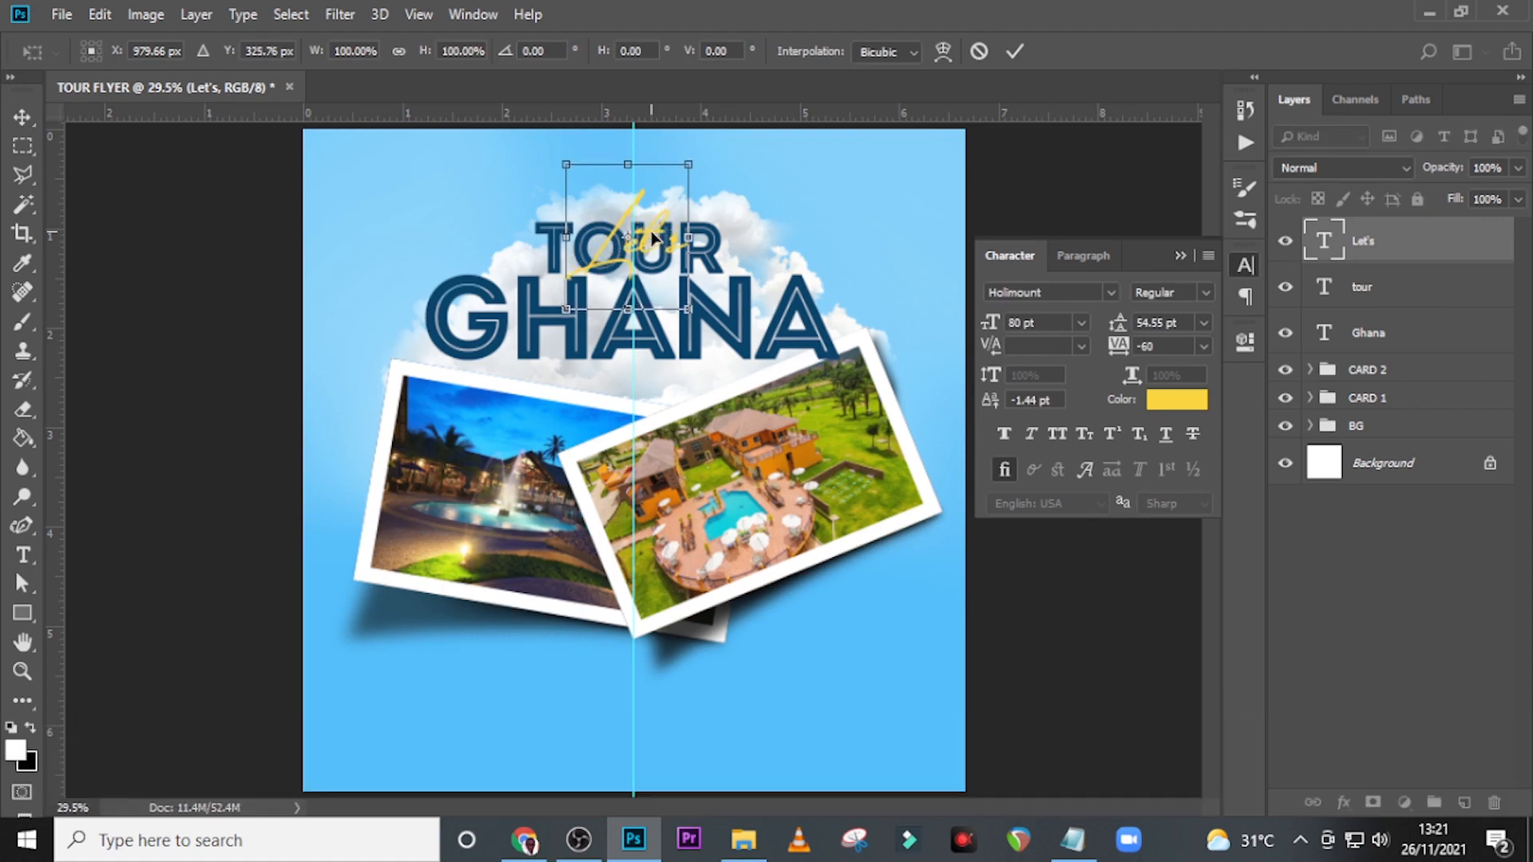
key("shift+Up")
key("shift+Up")
key("shift+Up")
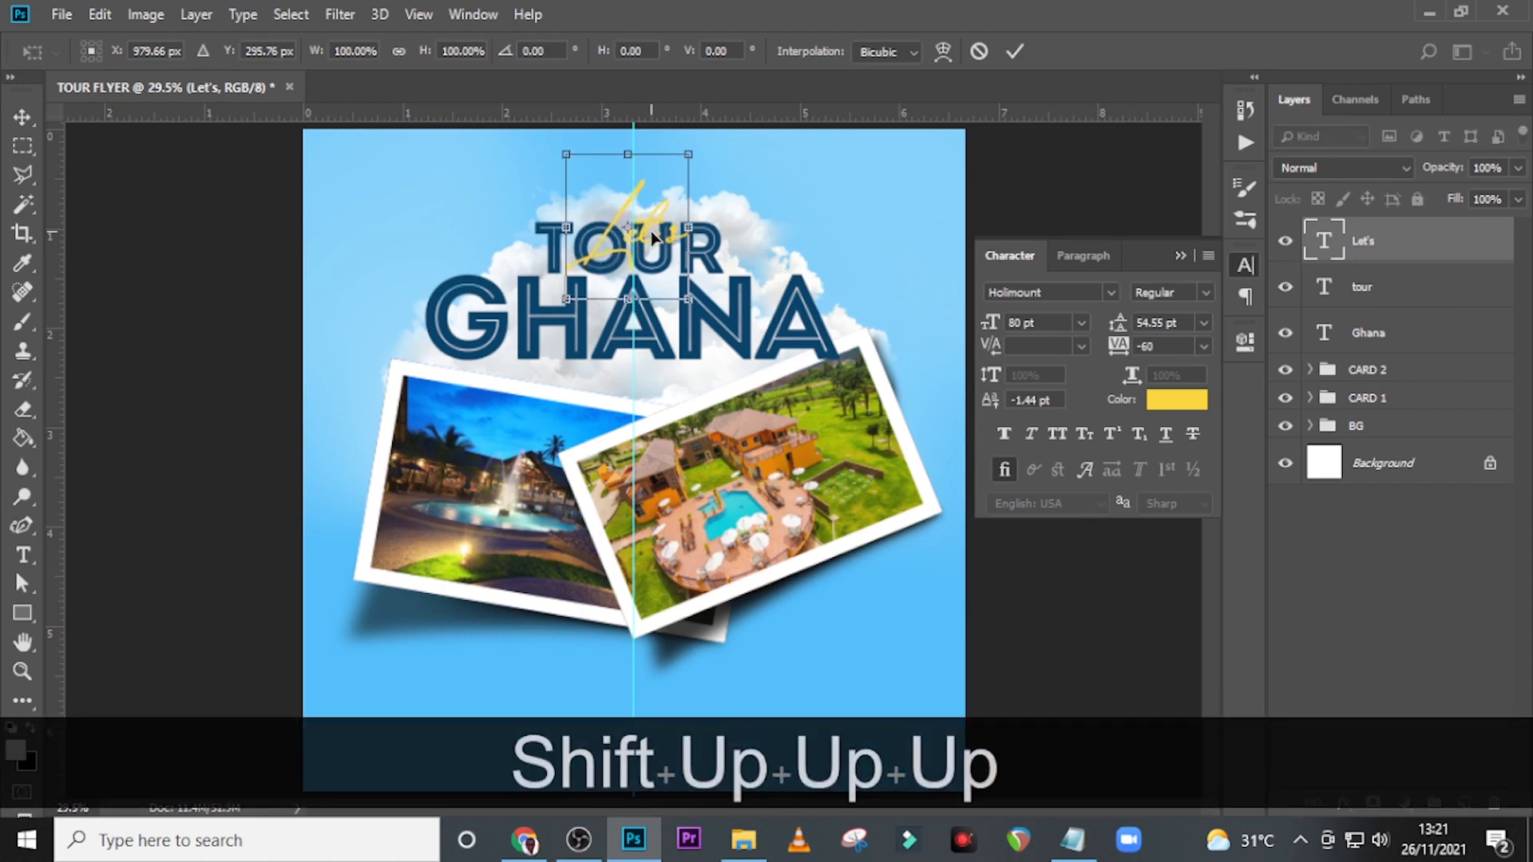
key("shift+Up")
key("Return")
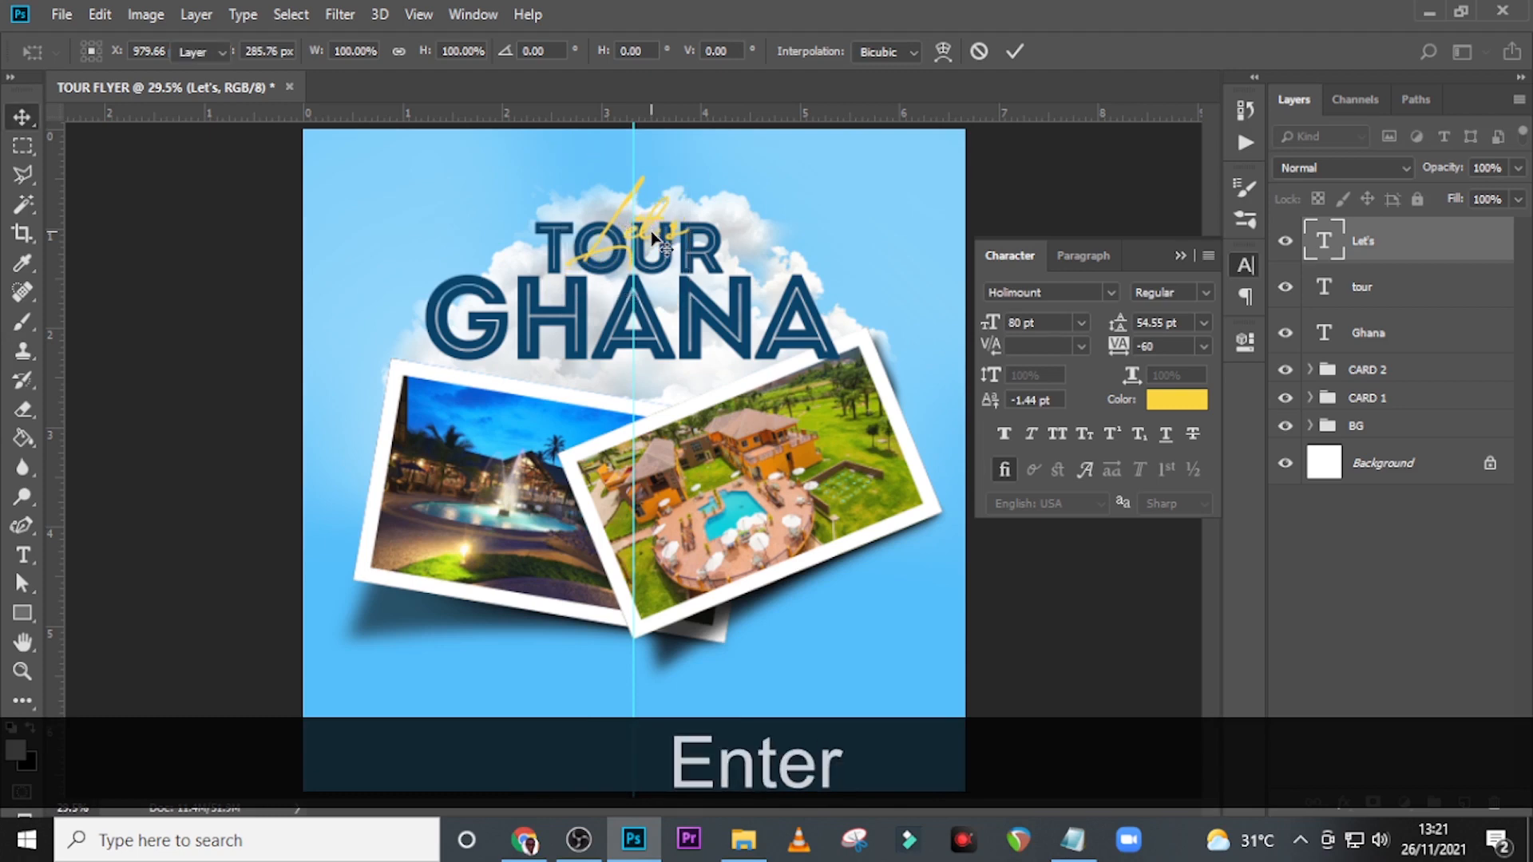
Apply a black drop shadow to Let's: opacity 89%, angle 90°, distance 5 px, spread 15%, size 9 px.
double_click(1478, 259)
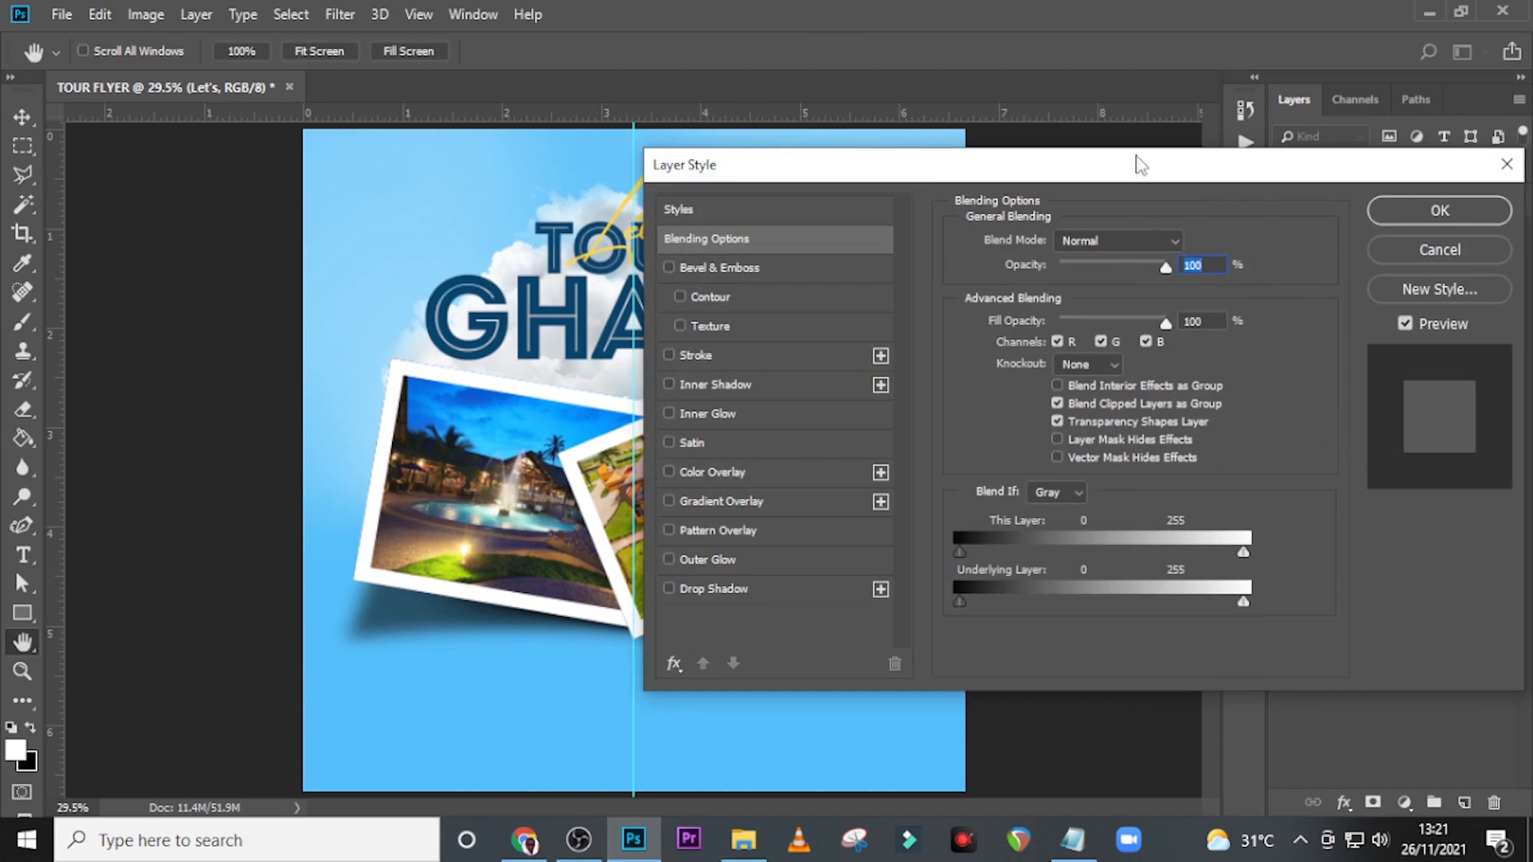
left_click_drag(1137, 164, 1156, 120)
left_click(743, 538)
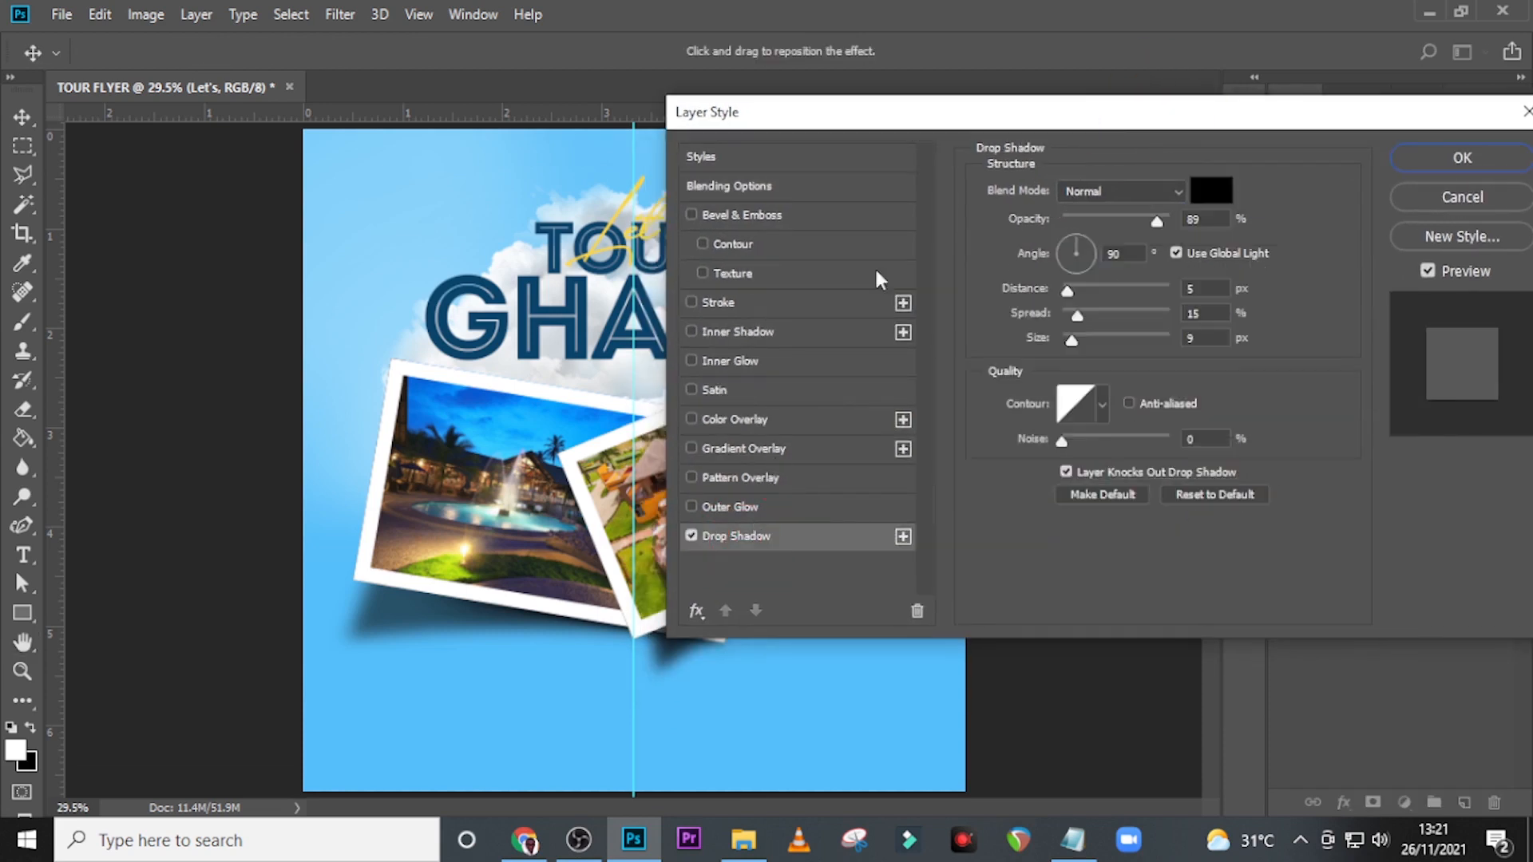
left_click_drag(936, 112, 1008, 104)
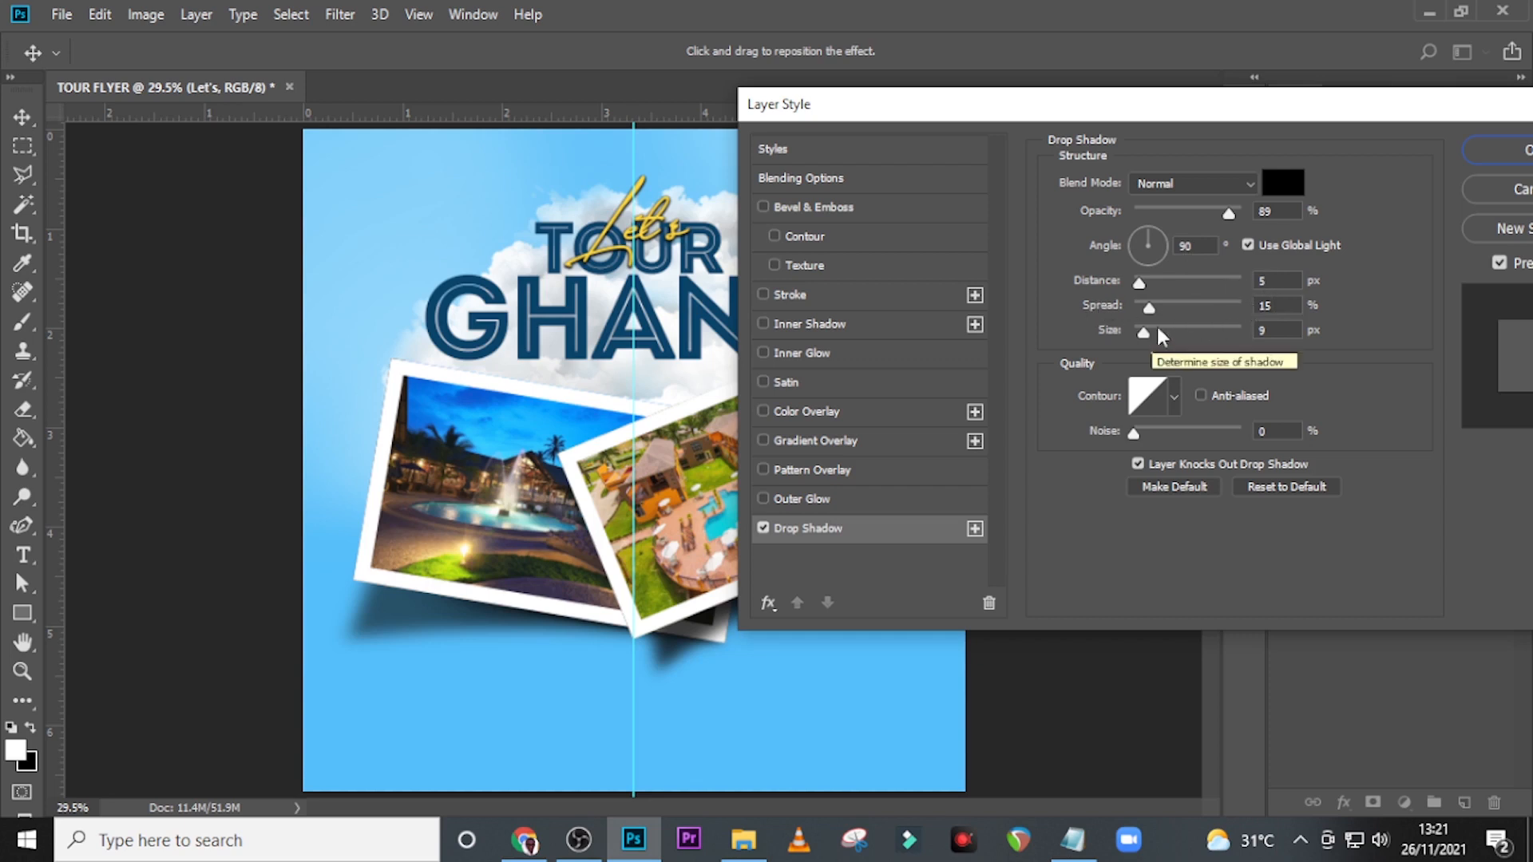
left_click(1521, 153)
left_click(1180, 256)
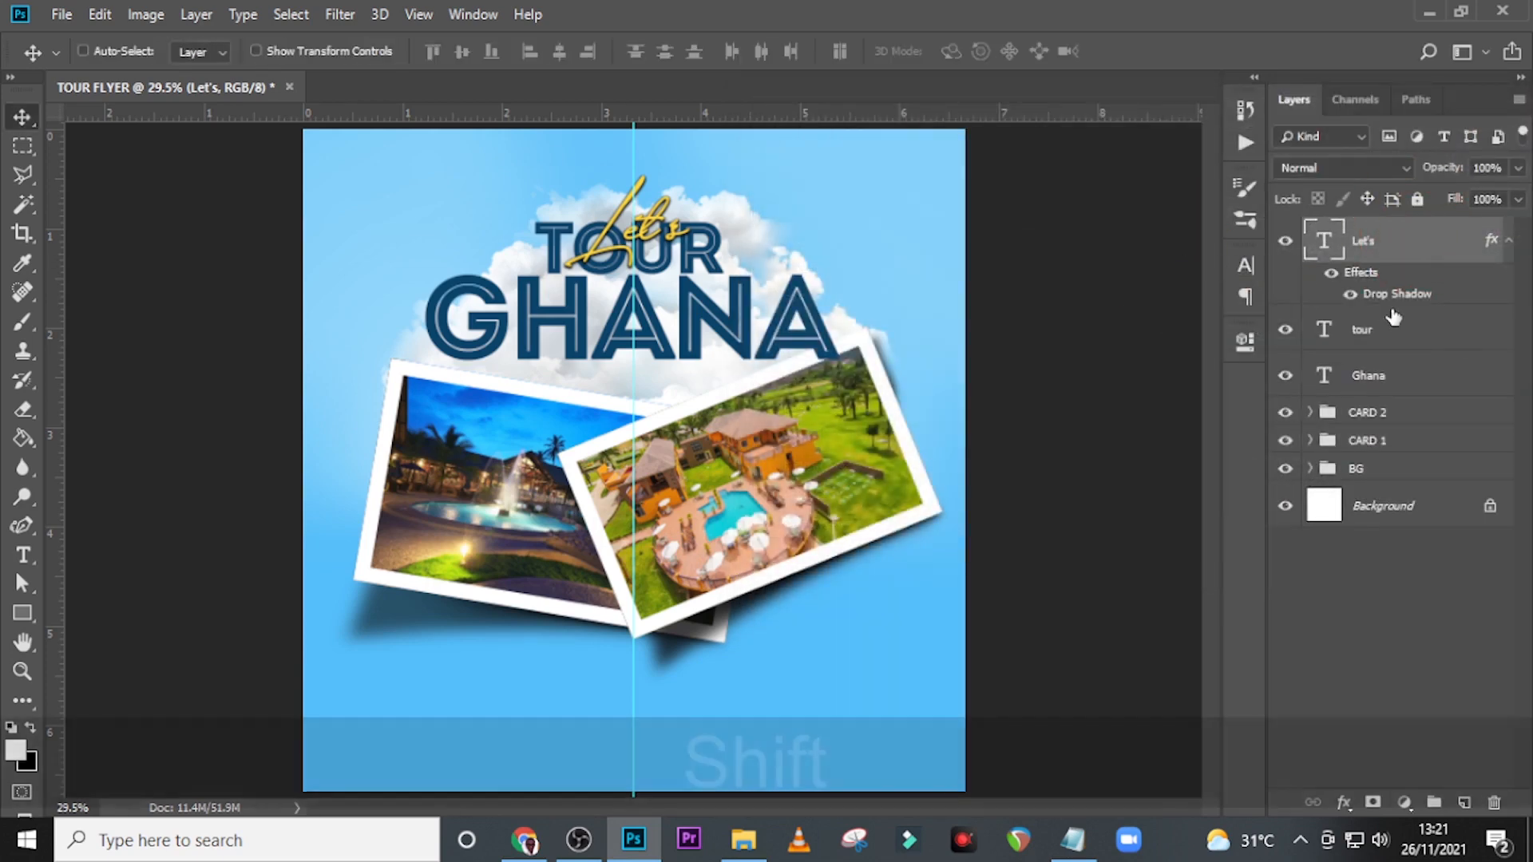
Group the Let's, tour and Ghana text layers and name the group TOUR GHANA.
left_click(1386, 332, "shift")
left_click(1372, 375, "shift")
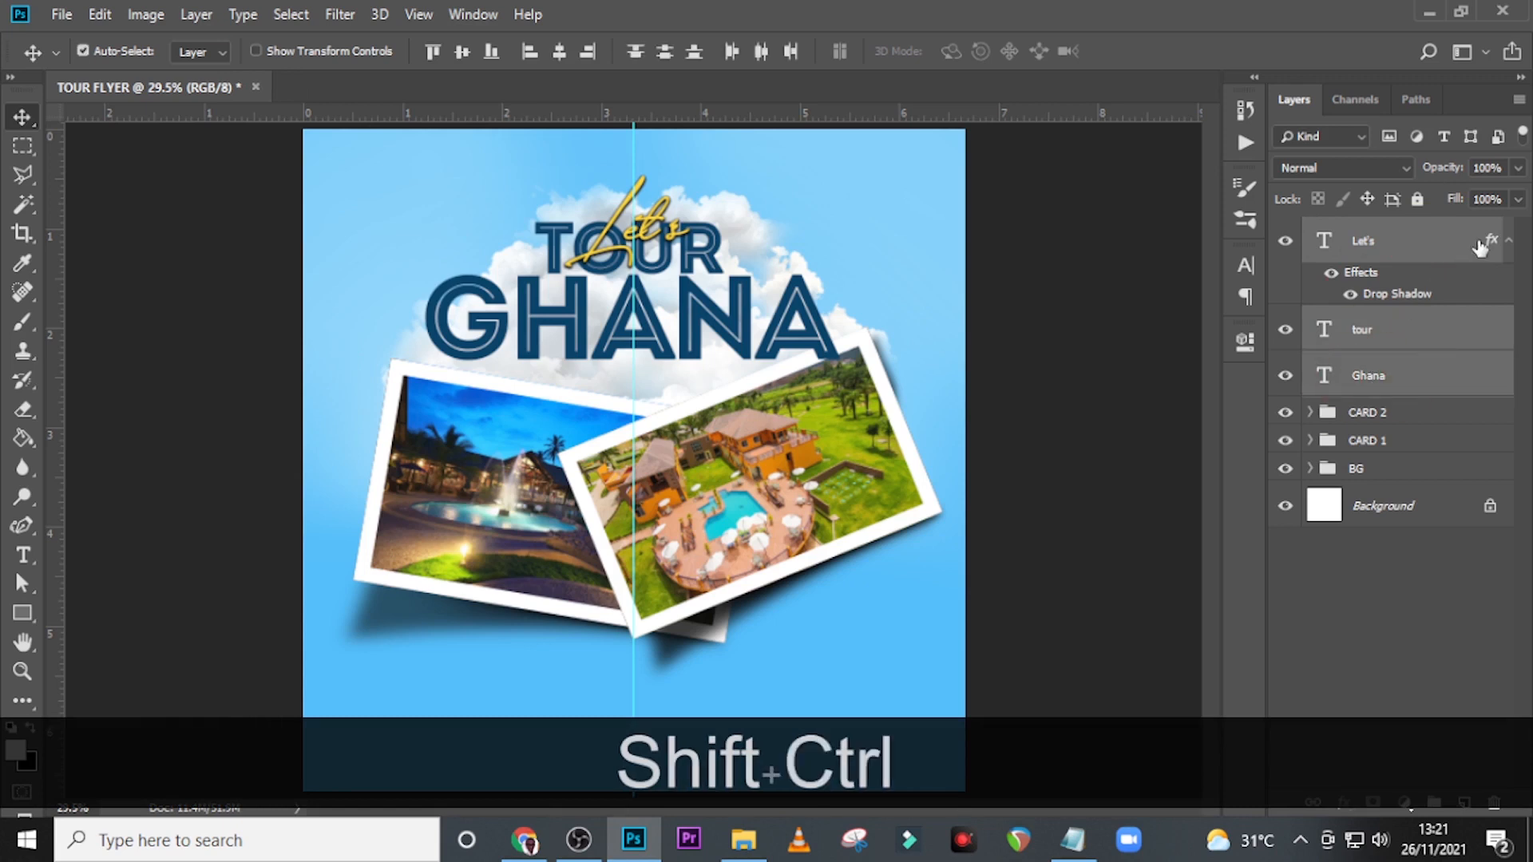
key("ctrl+g")
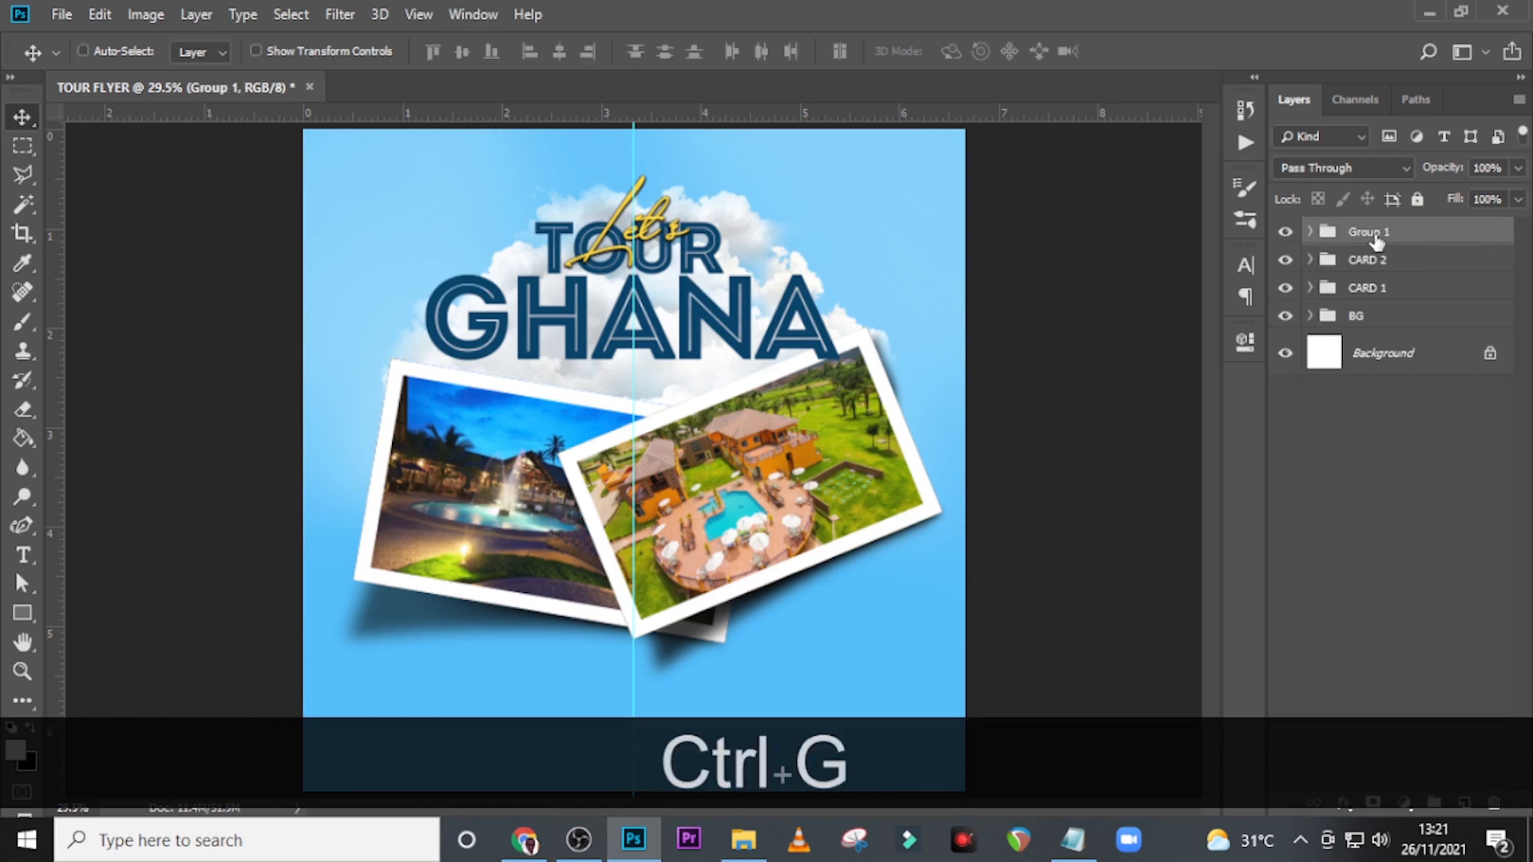
double_click(1379, 239)
type("T")
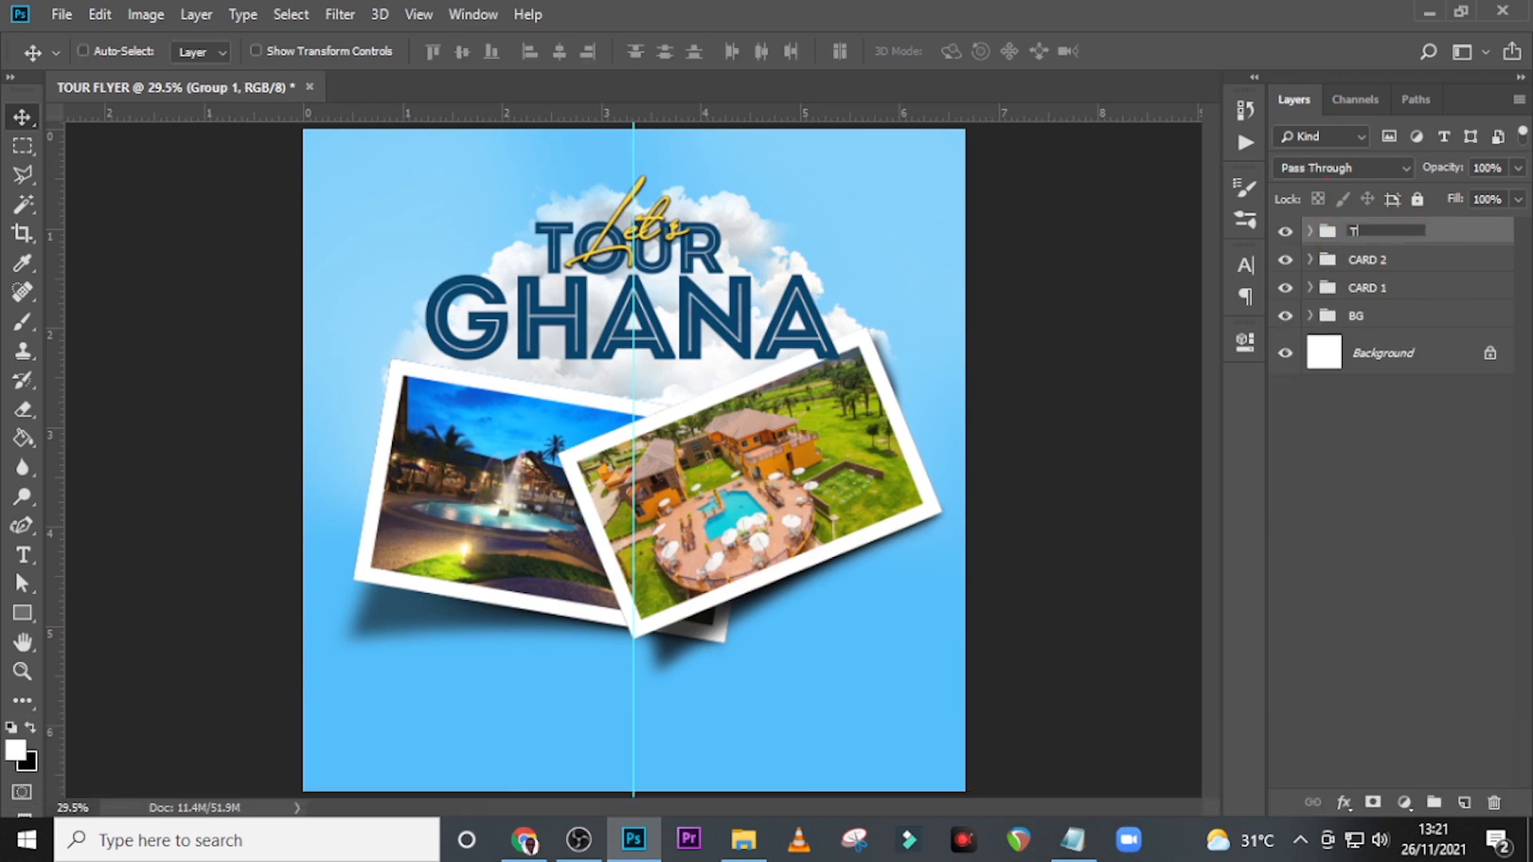
type("OUR GHANA")
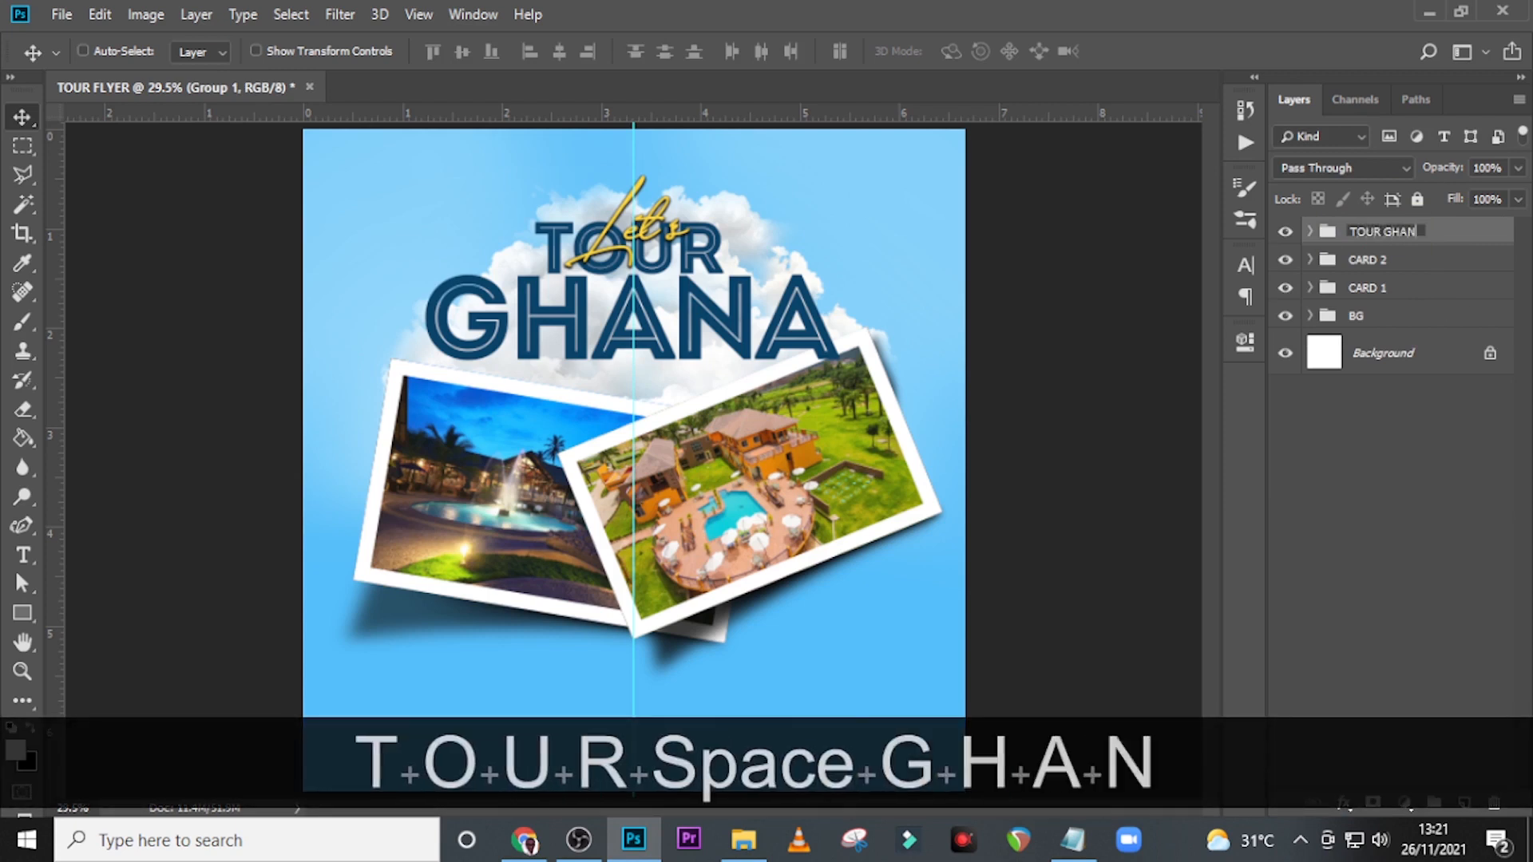
key("Return")
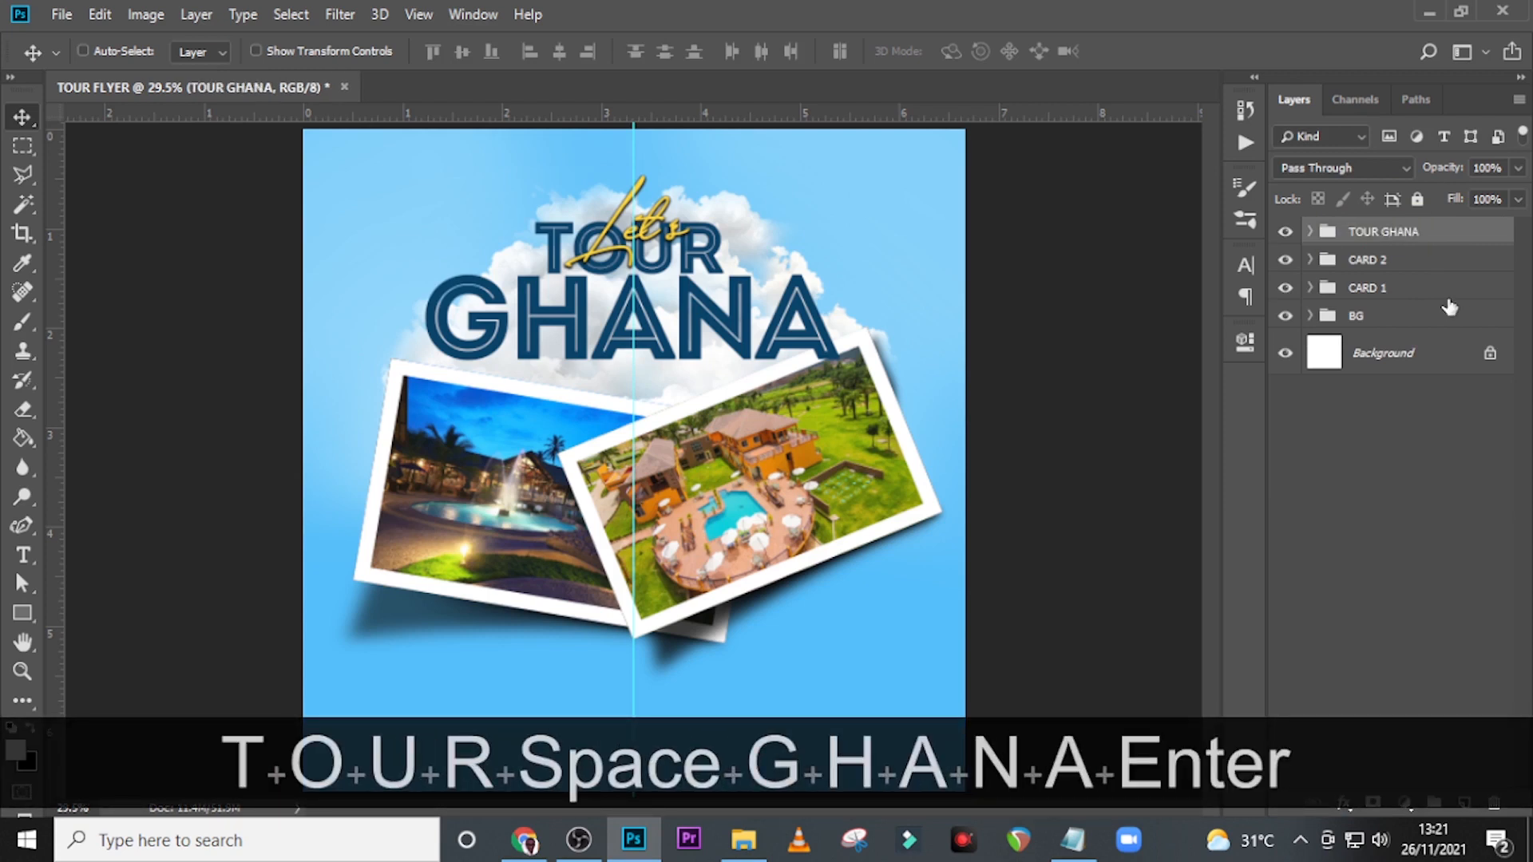
Add the white text "RATE" beside the upper-left corner of the left photo card.
key("t")
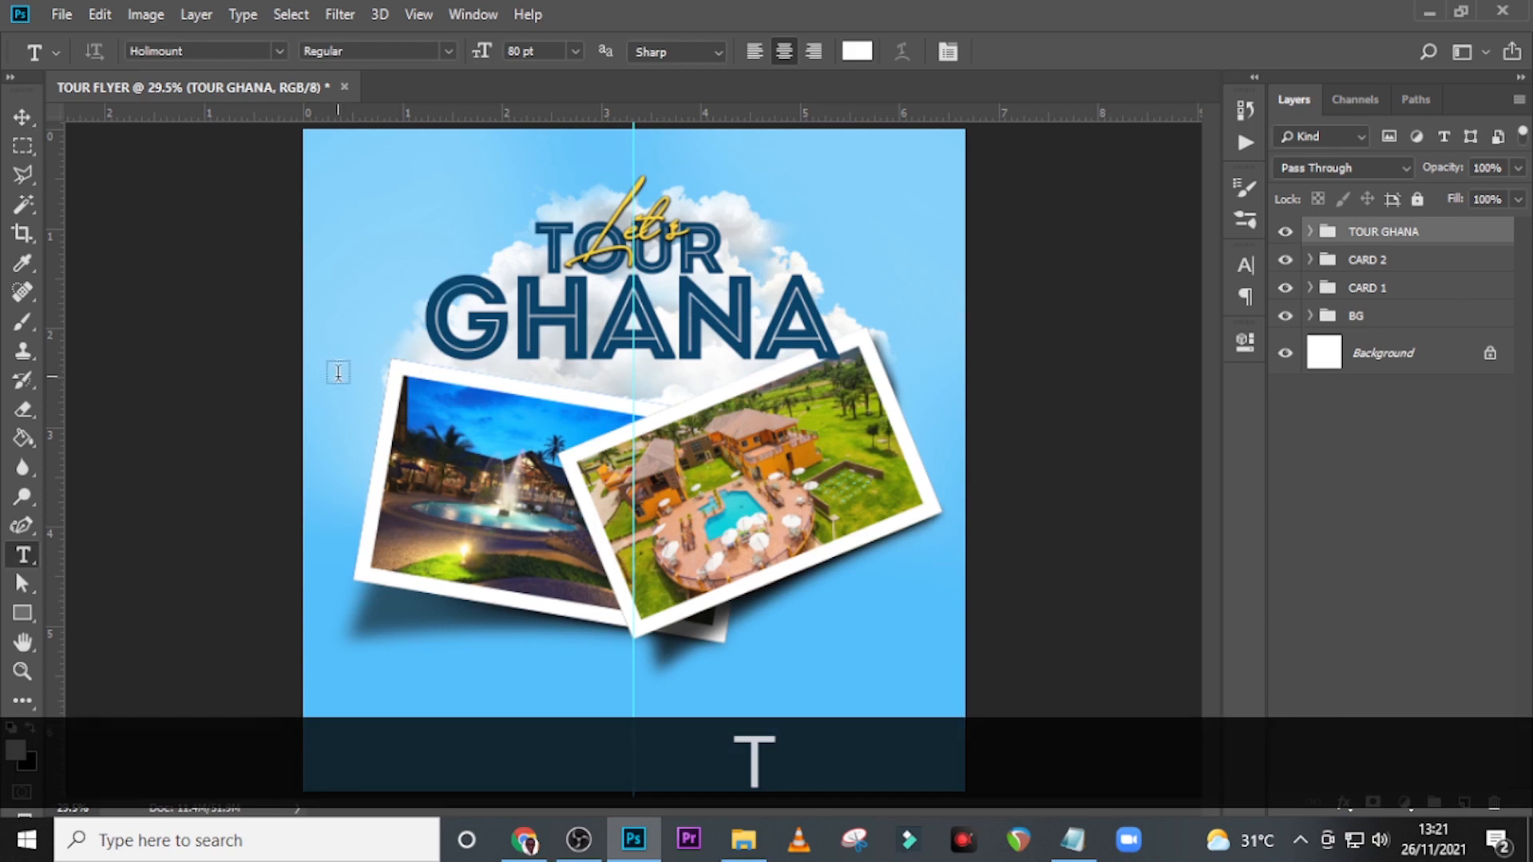
left_click(343, 400)
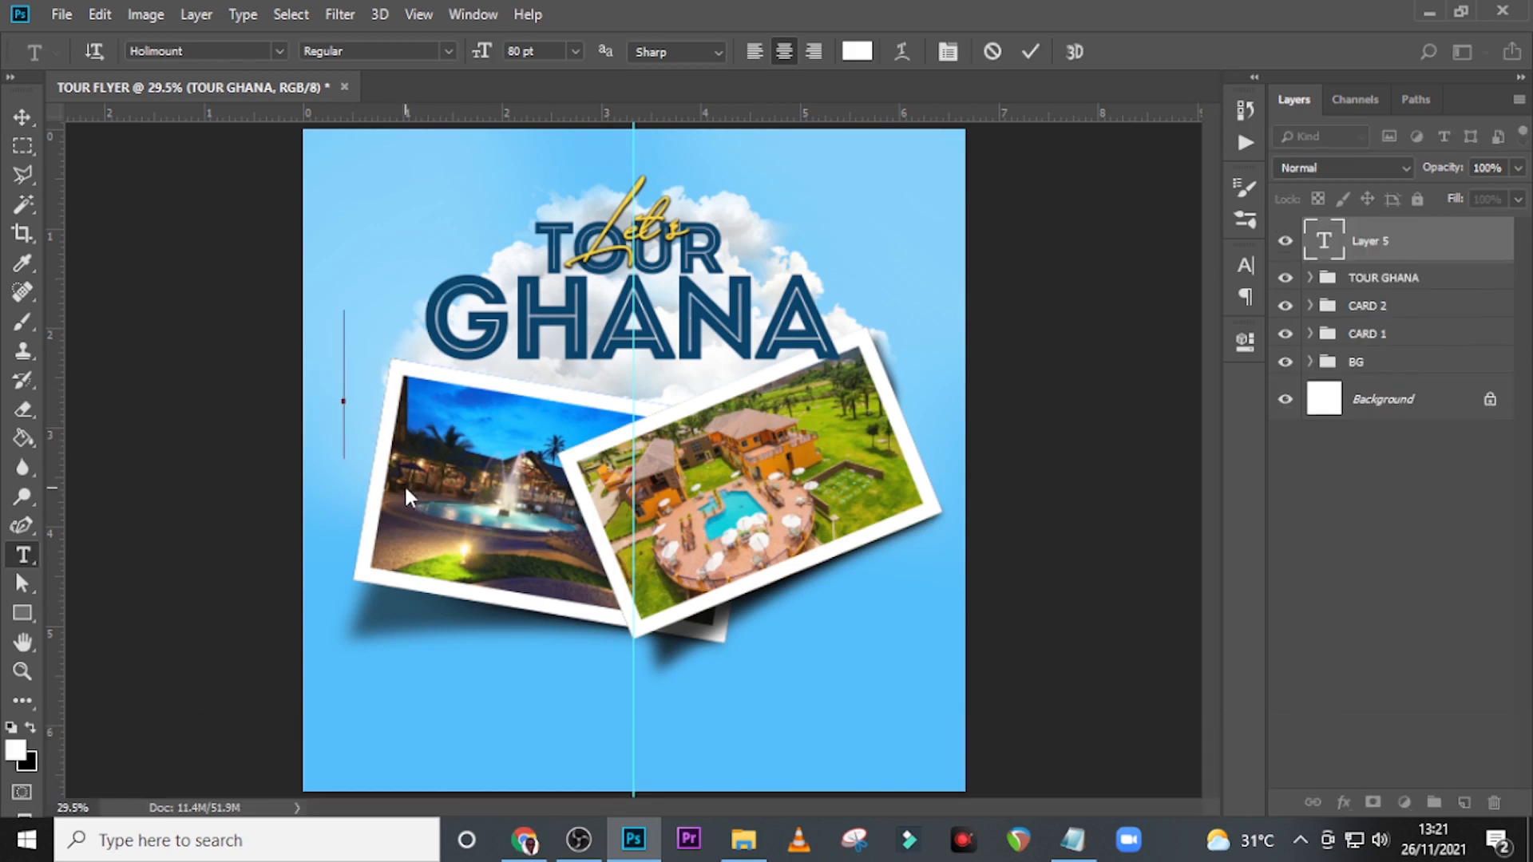
type("RATE")
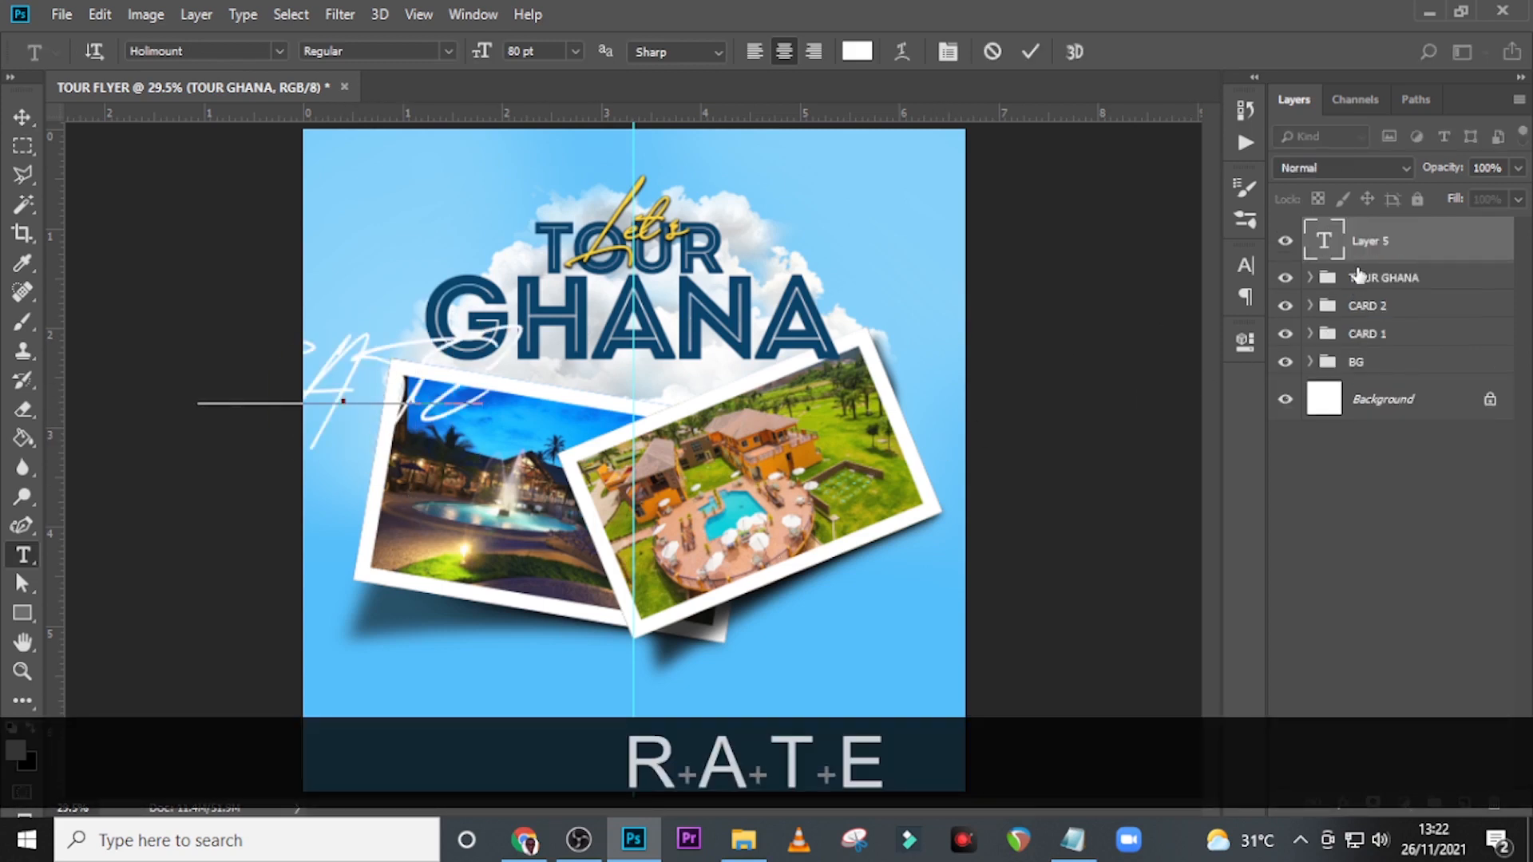
left_click(1367, 239)
left_click(1247, 265)
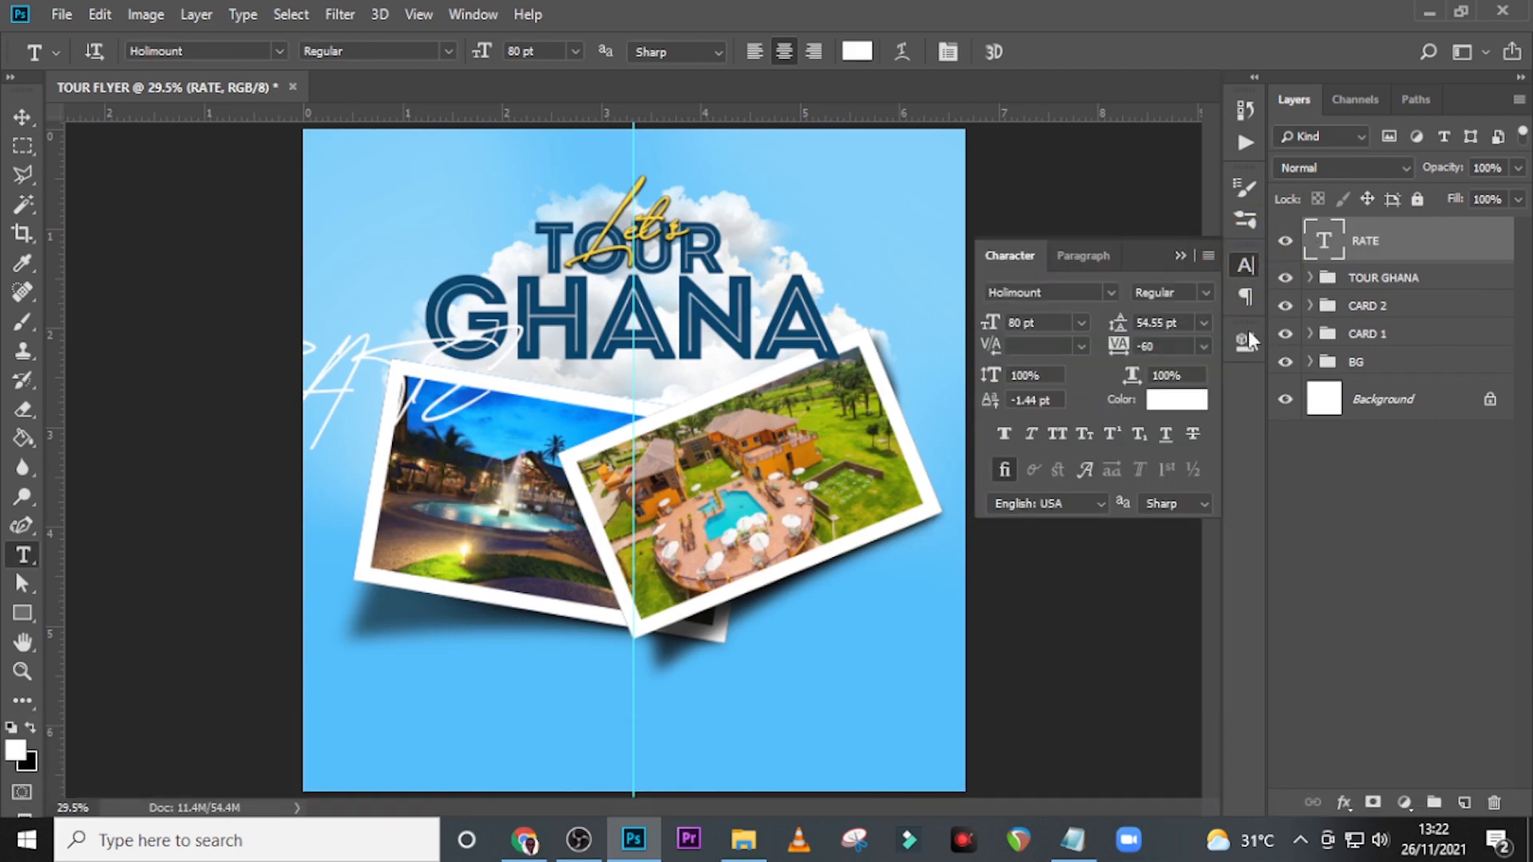
left_click(1177, 400)
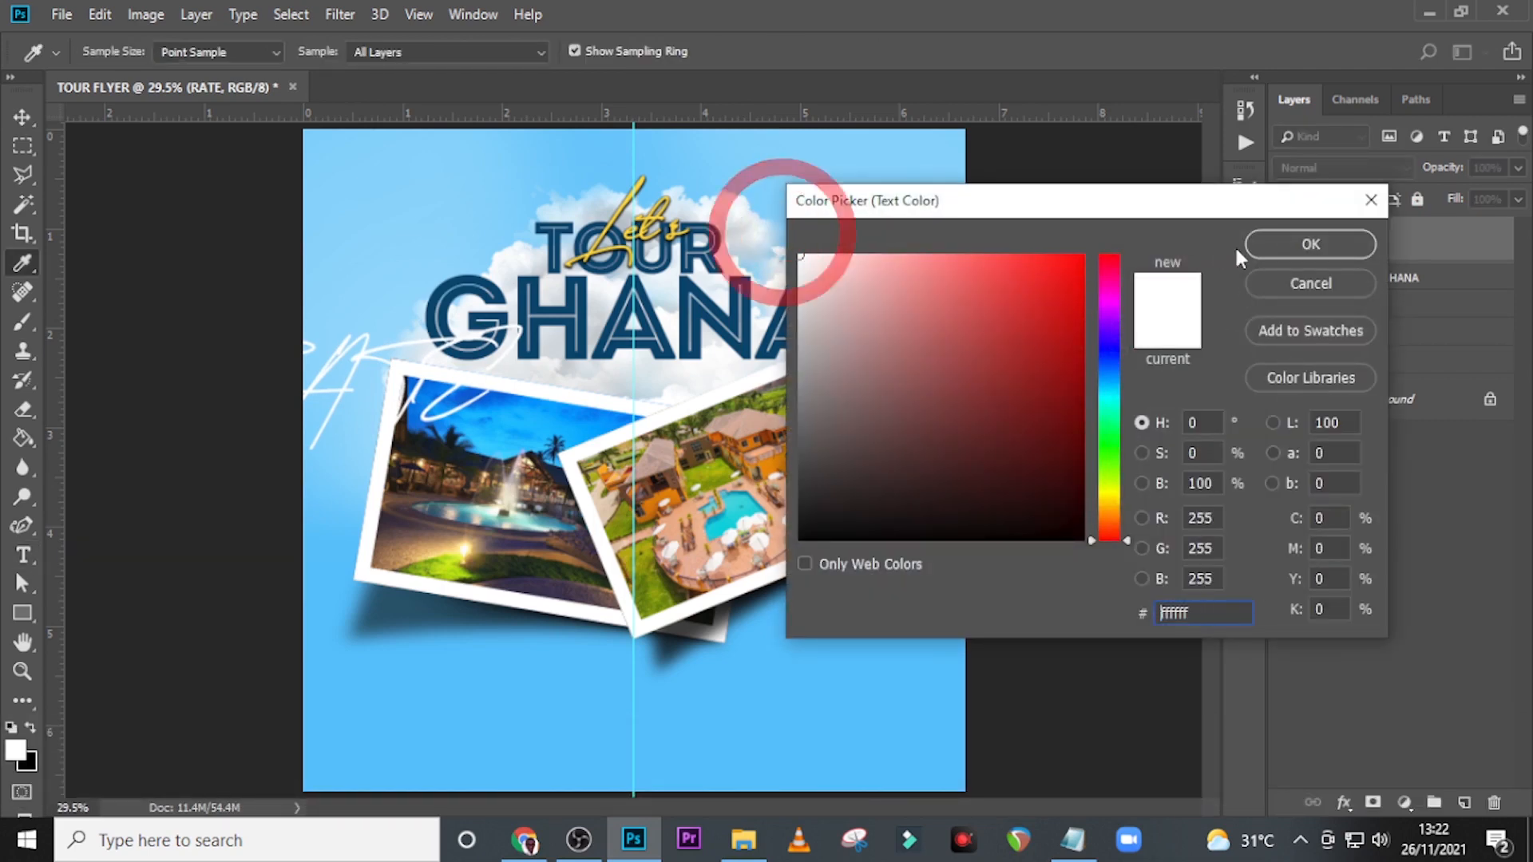
left_click(1314, 242)
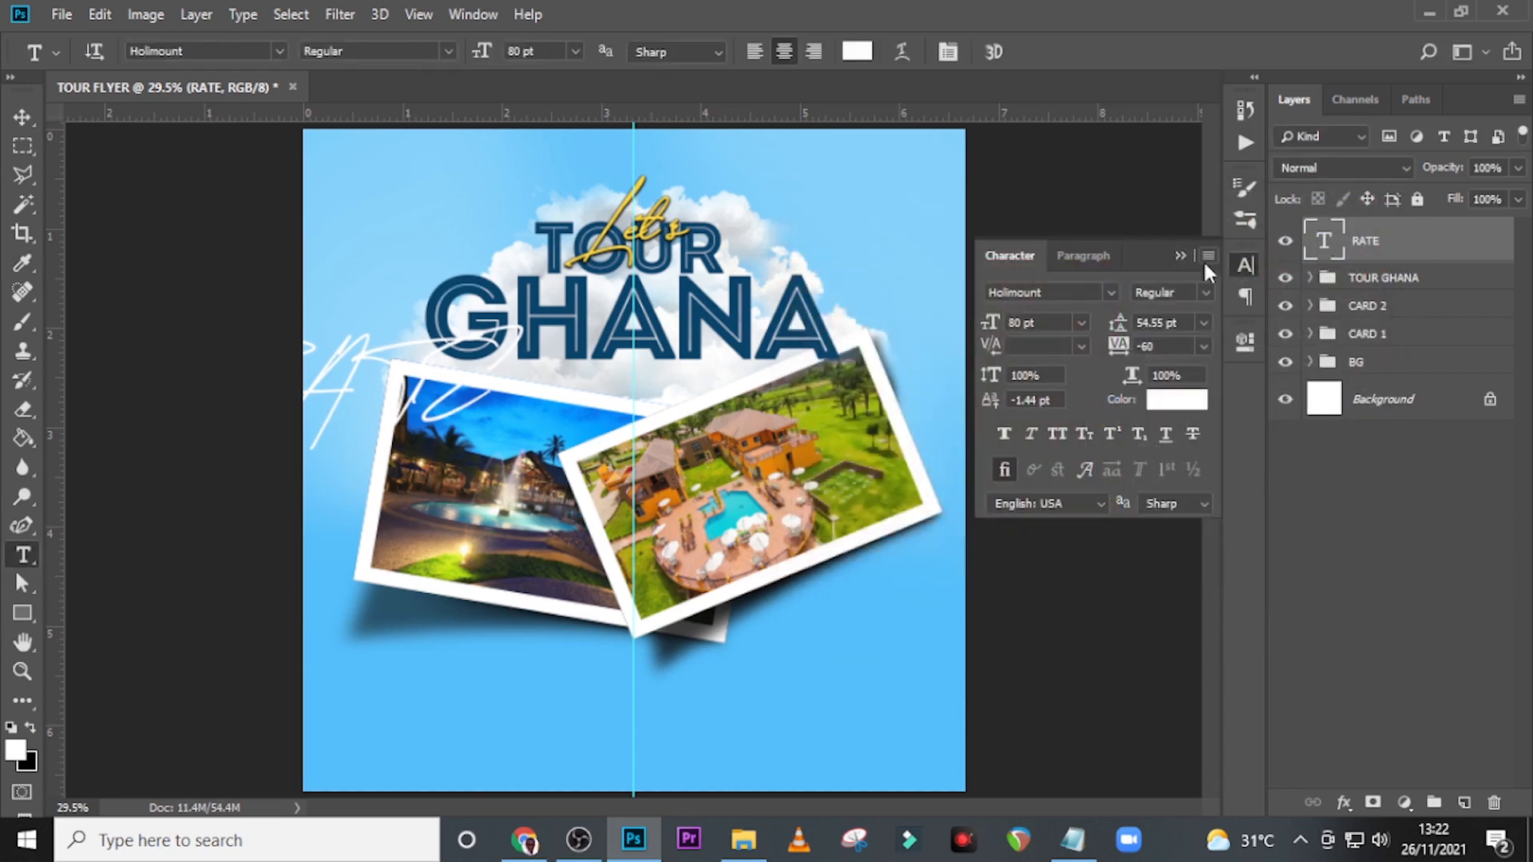
Format the RATE text as Helvetica Bold, 18 pt, with All Caps and tracking kept at -60.
left_click(1110, 292)
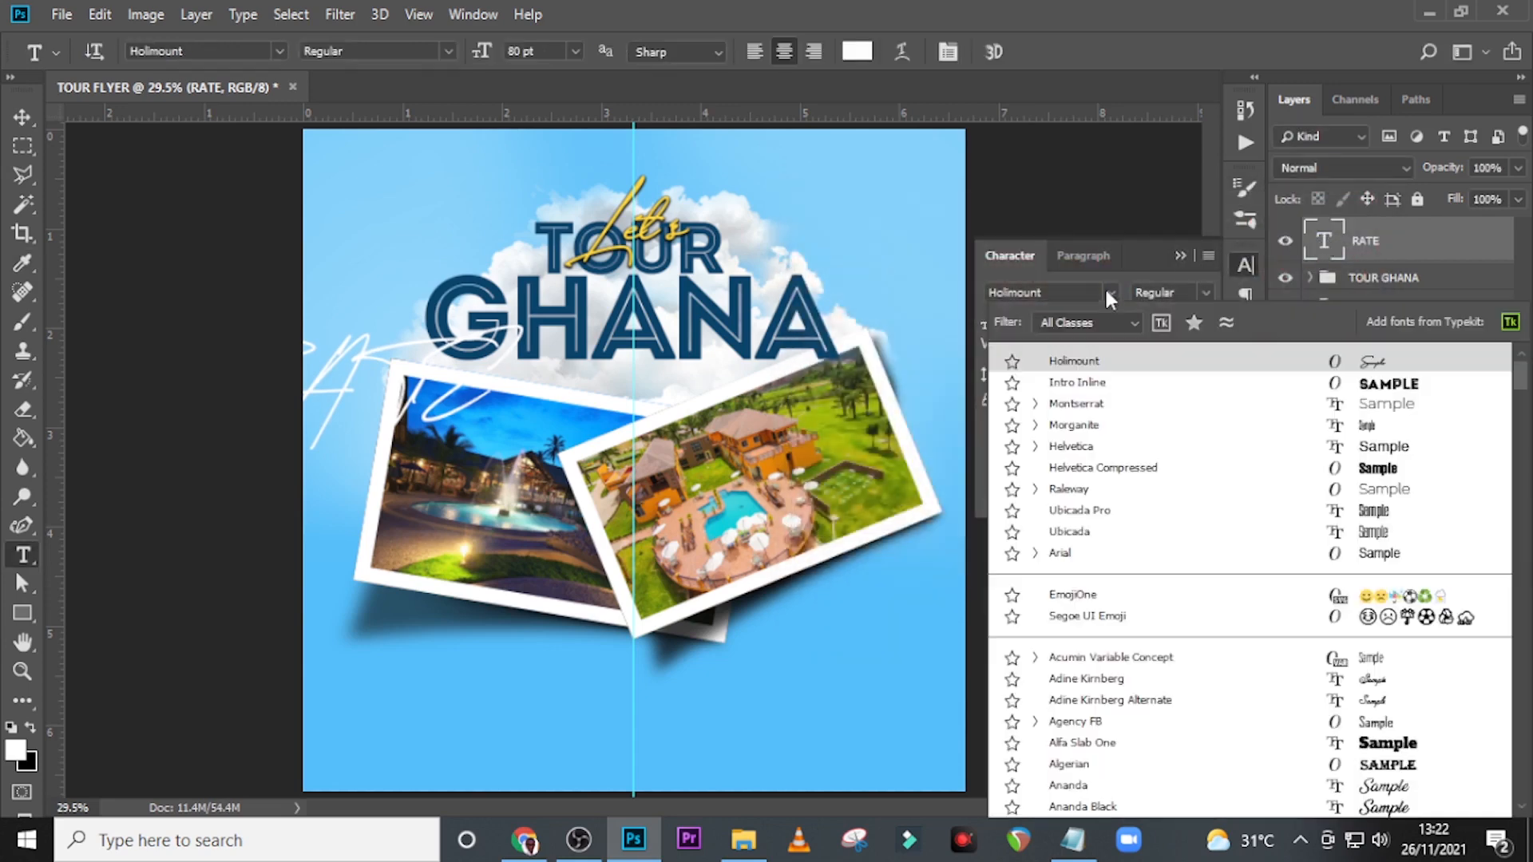
left_click(1075, 452)
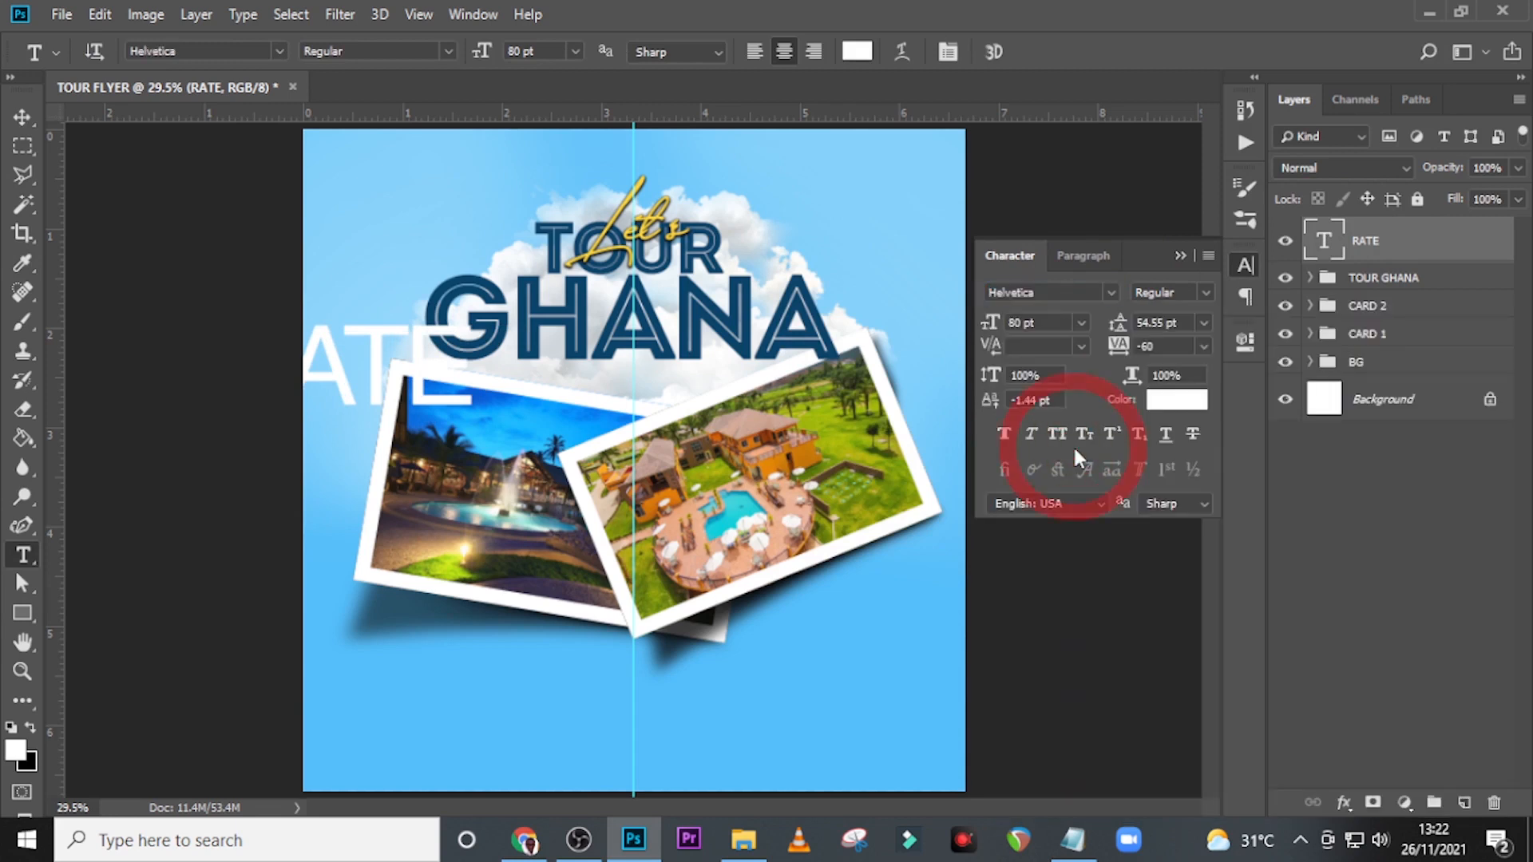
left_click(1198, 292)
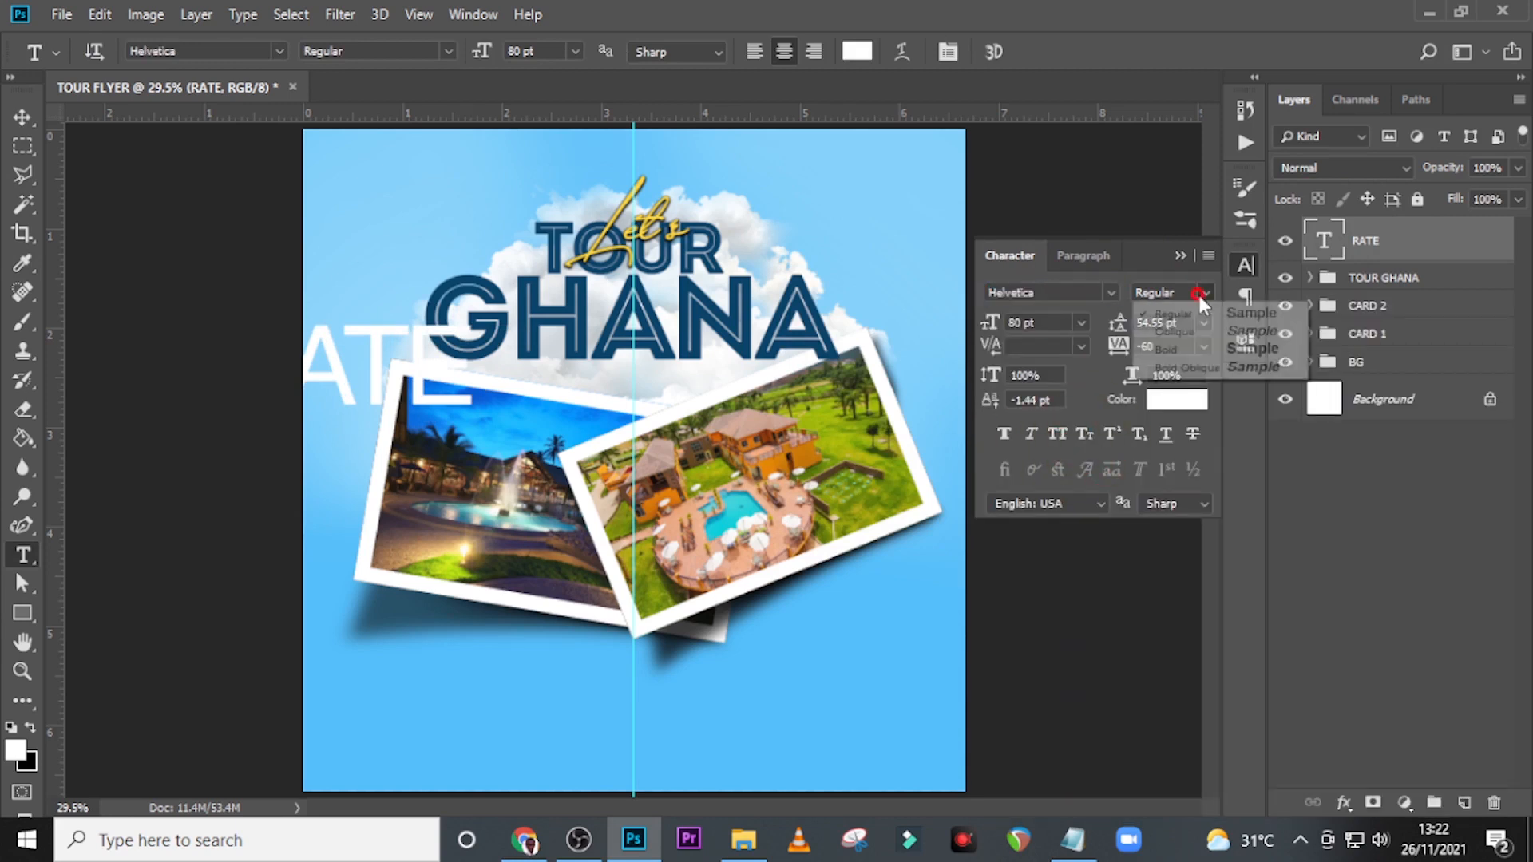
left_click(1172, 349)
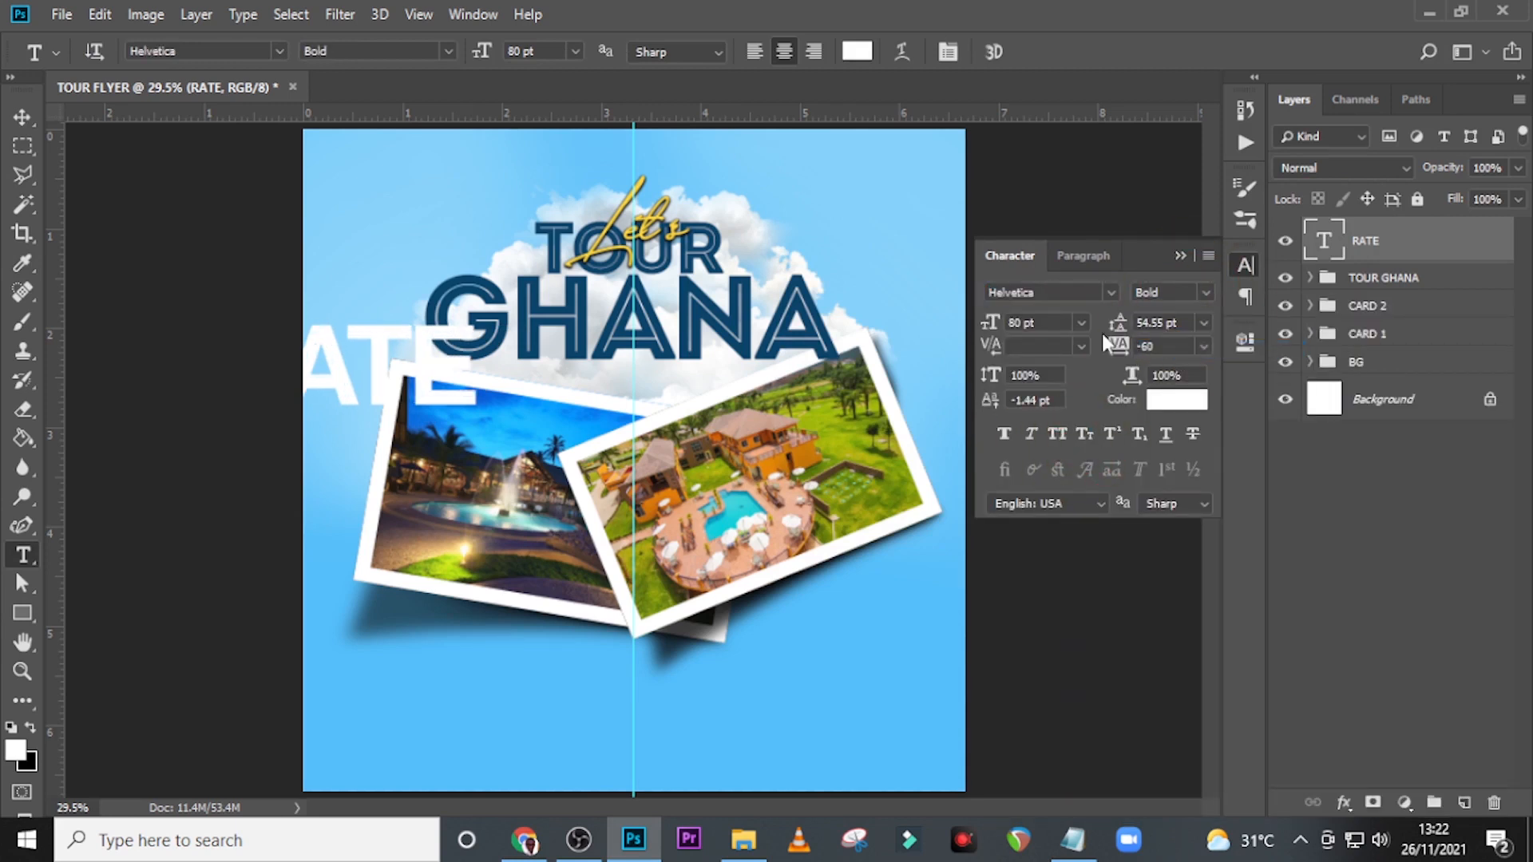
left_click(1026, 322)
type("18")
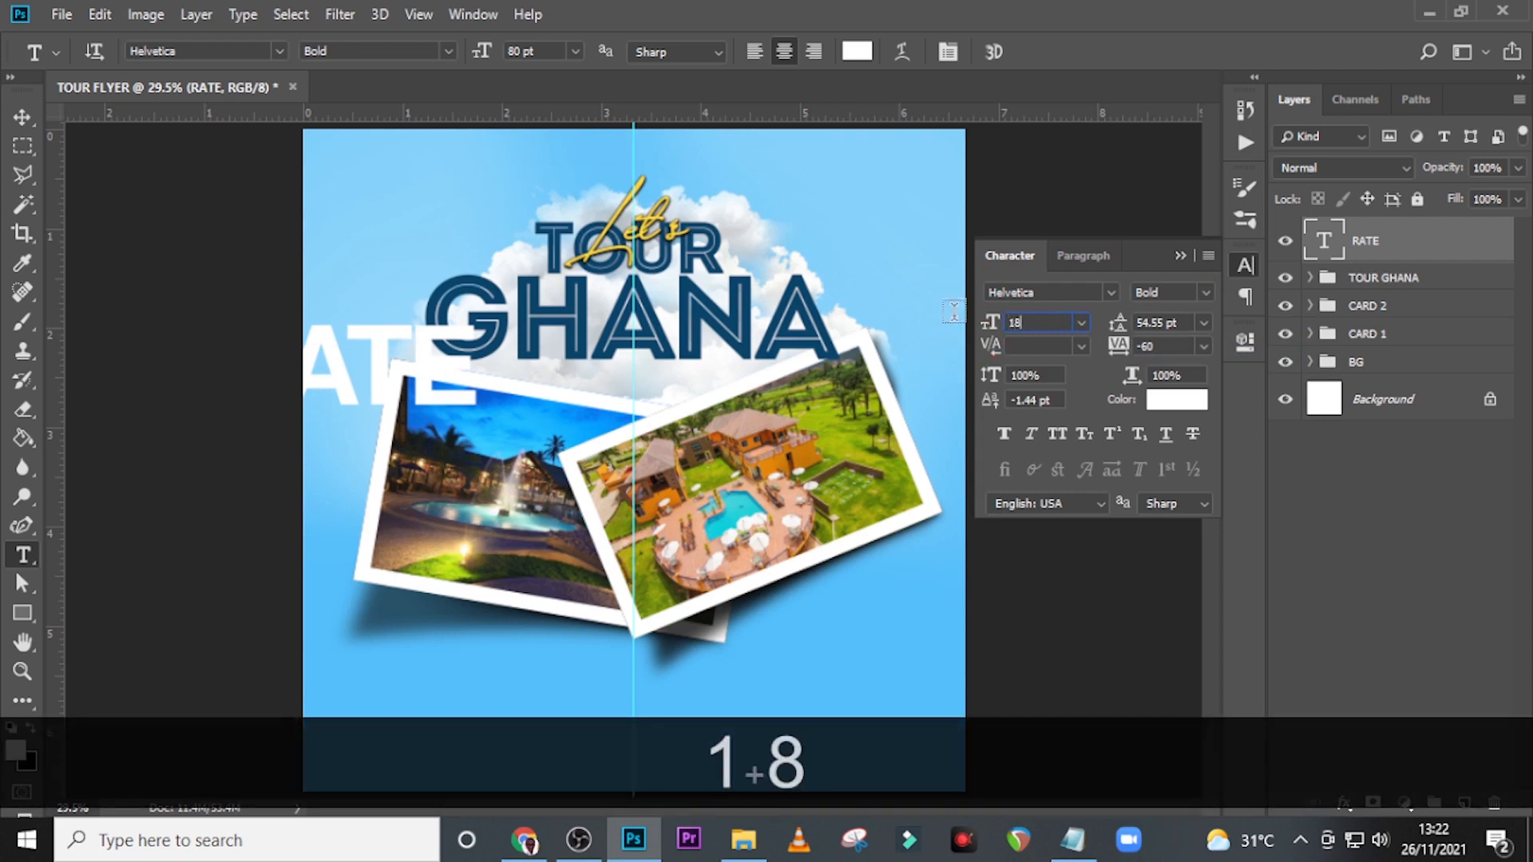
key("Return")
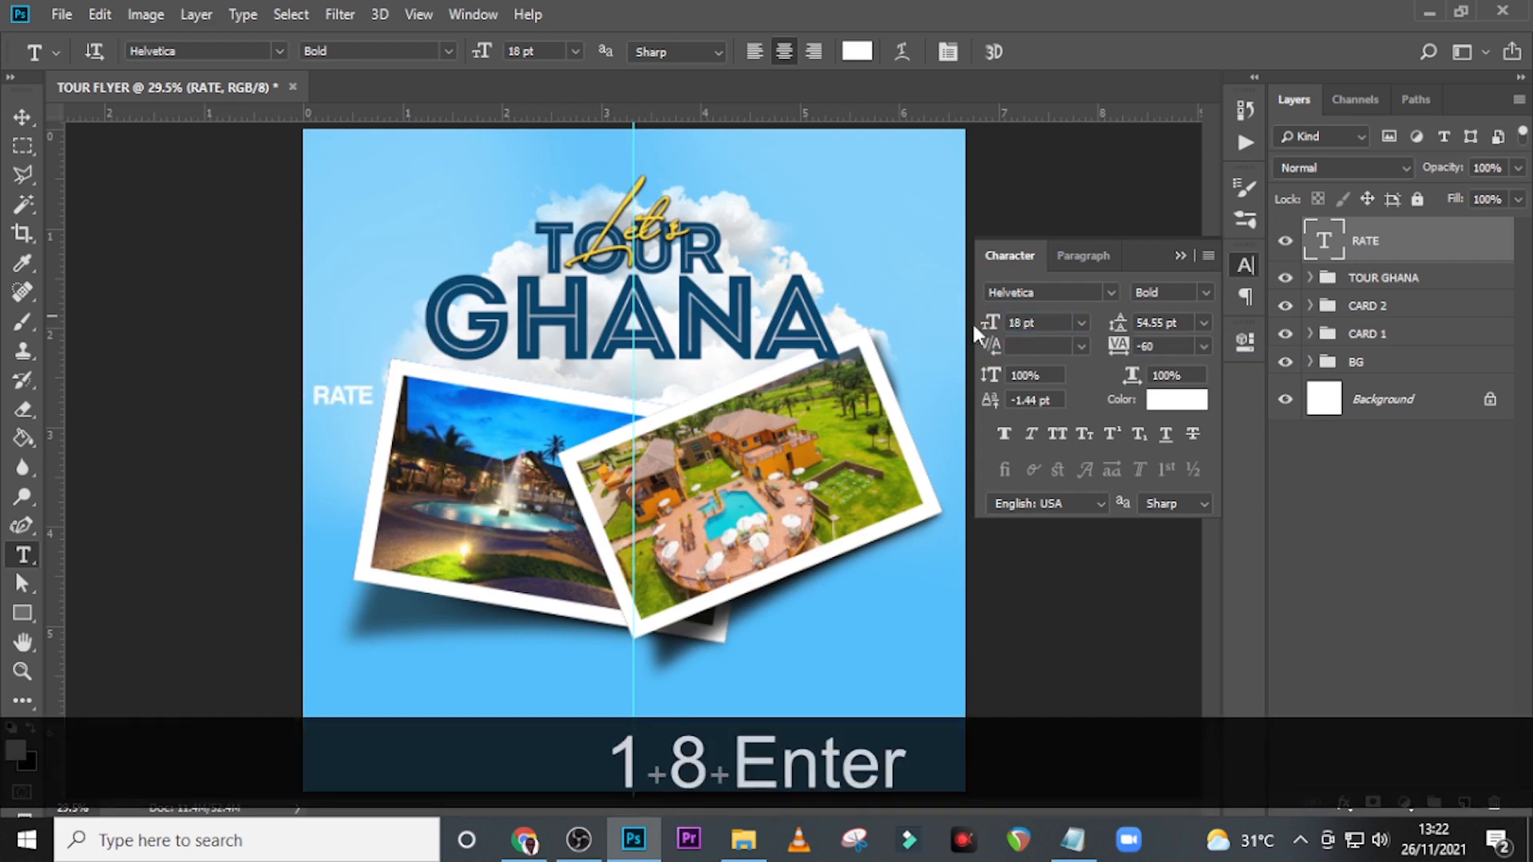
left_click(1164, 346)
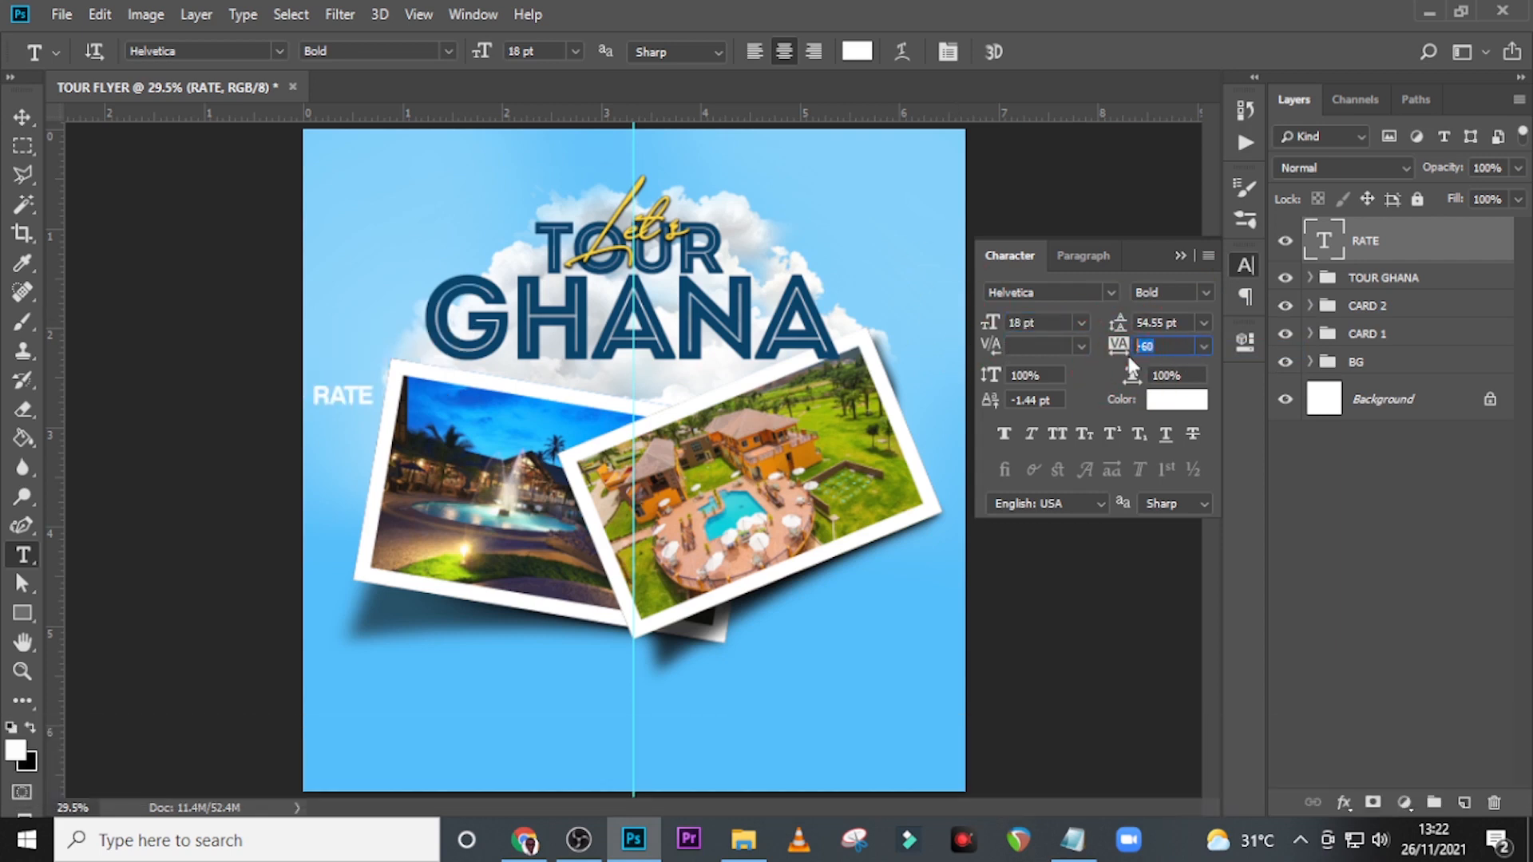
key("Return")
Duplicate the RATE text layer and move the copy straight down to sit directly below the original.
key("ctrl+j")
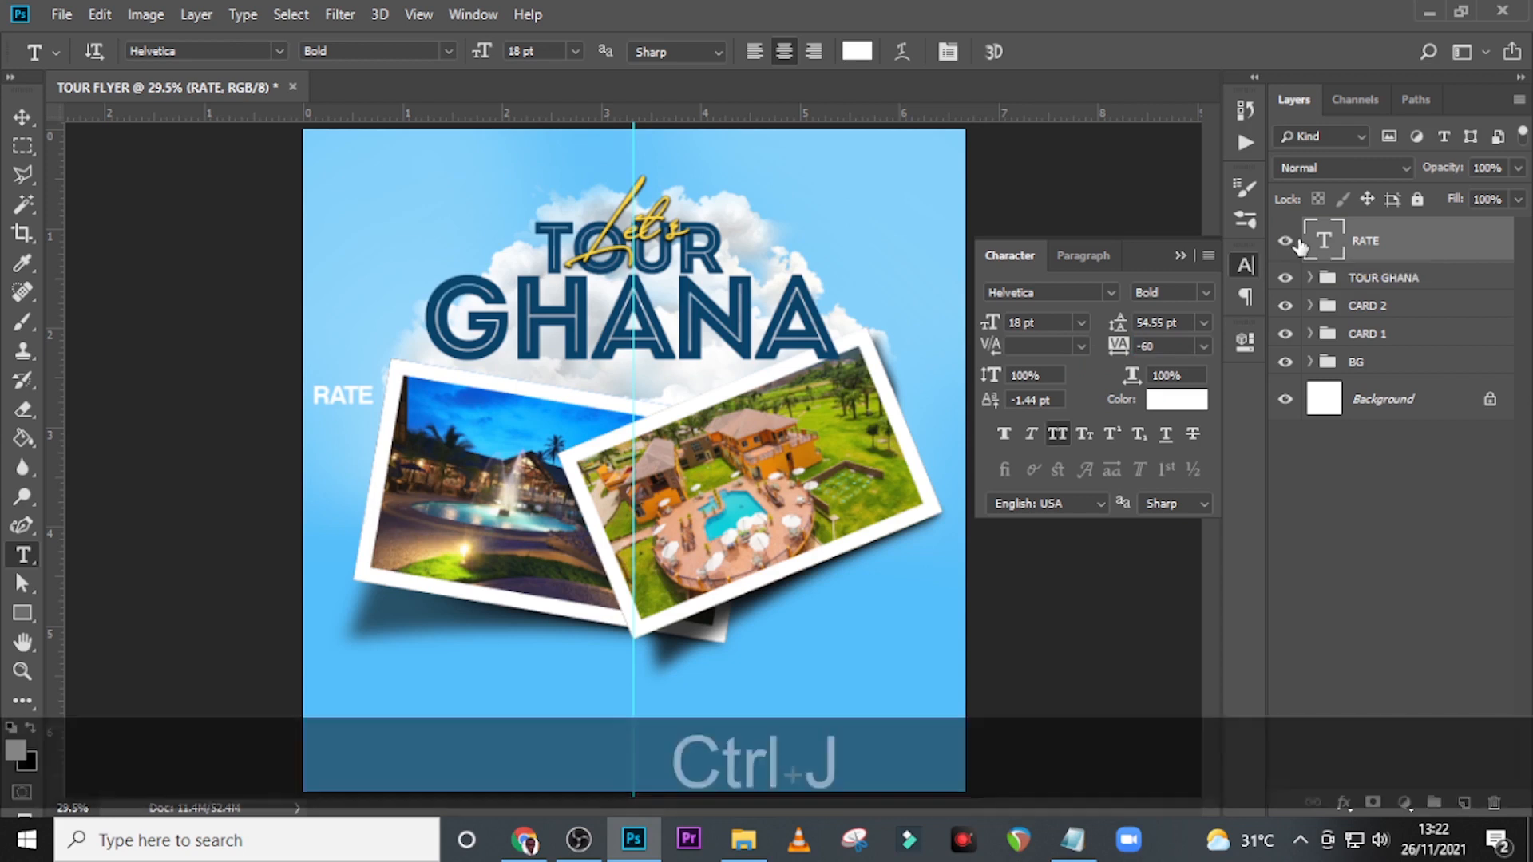
key("shift+Down")
key("shift+Down")
key("shift+Down")
key("shift+Down")
key("shift+Down")
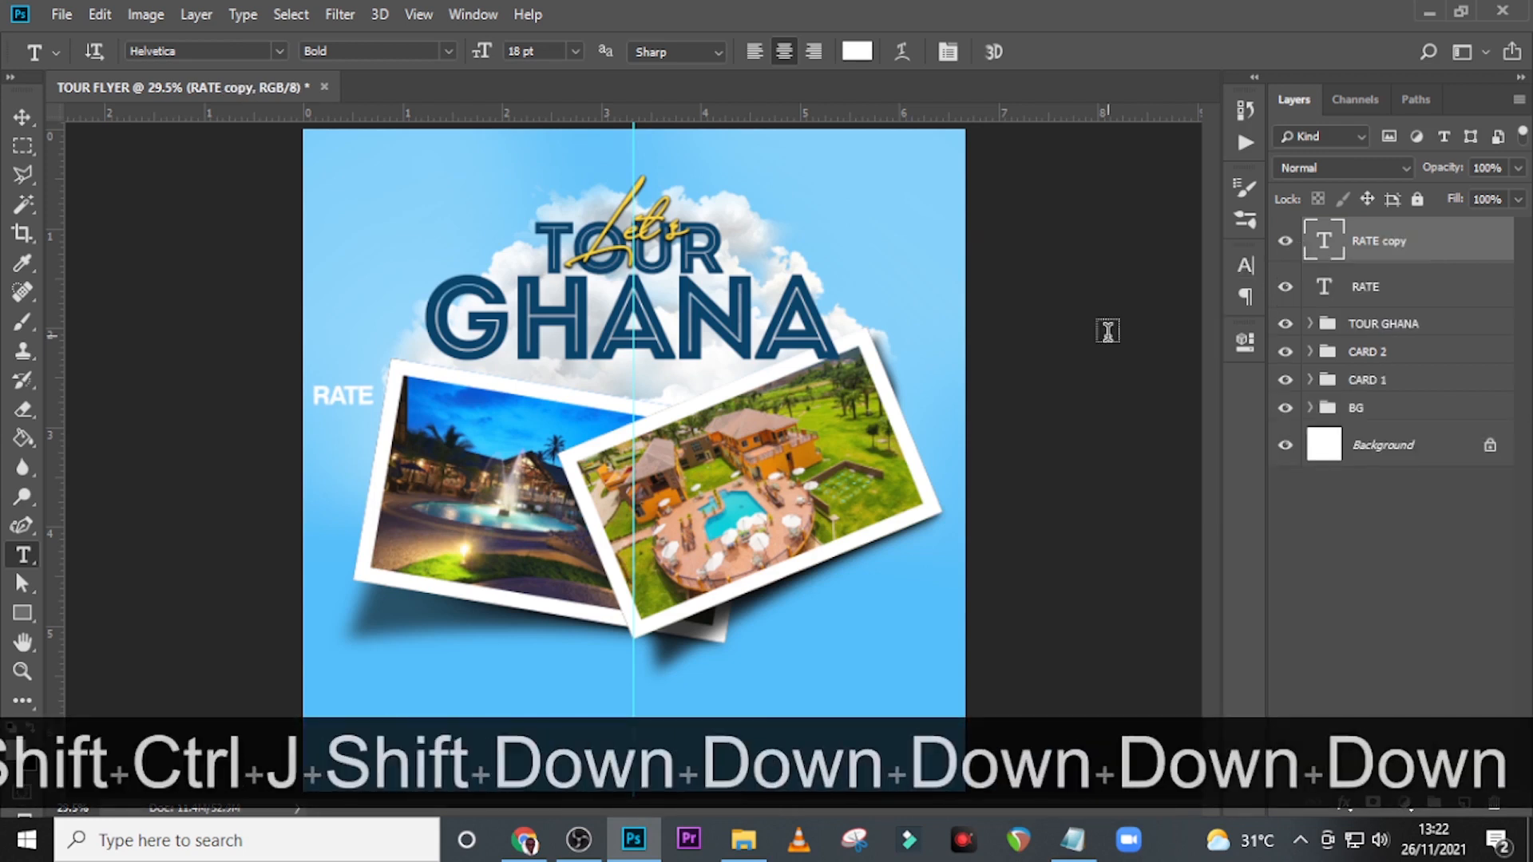
key("v")
key("shift+Down")
key("shift+Down")
key("shift+Down")
key("shift+Down")
key("shift+Down")
key("shift+Down")
key("shift+Down")
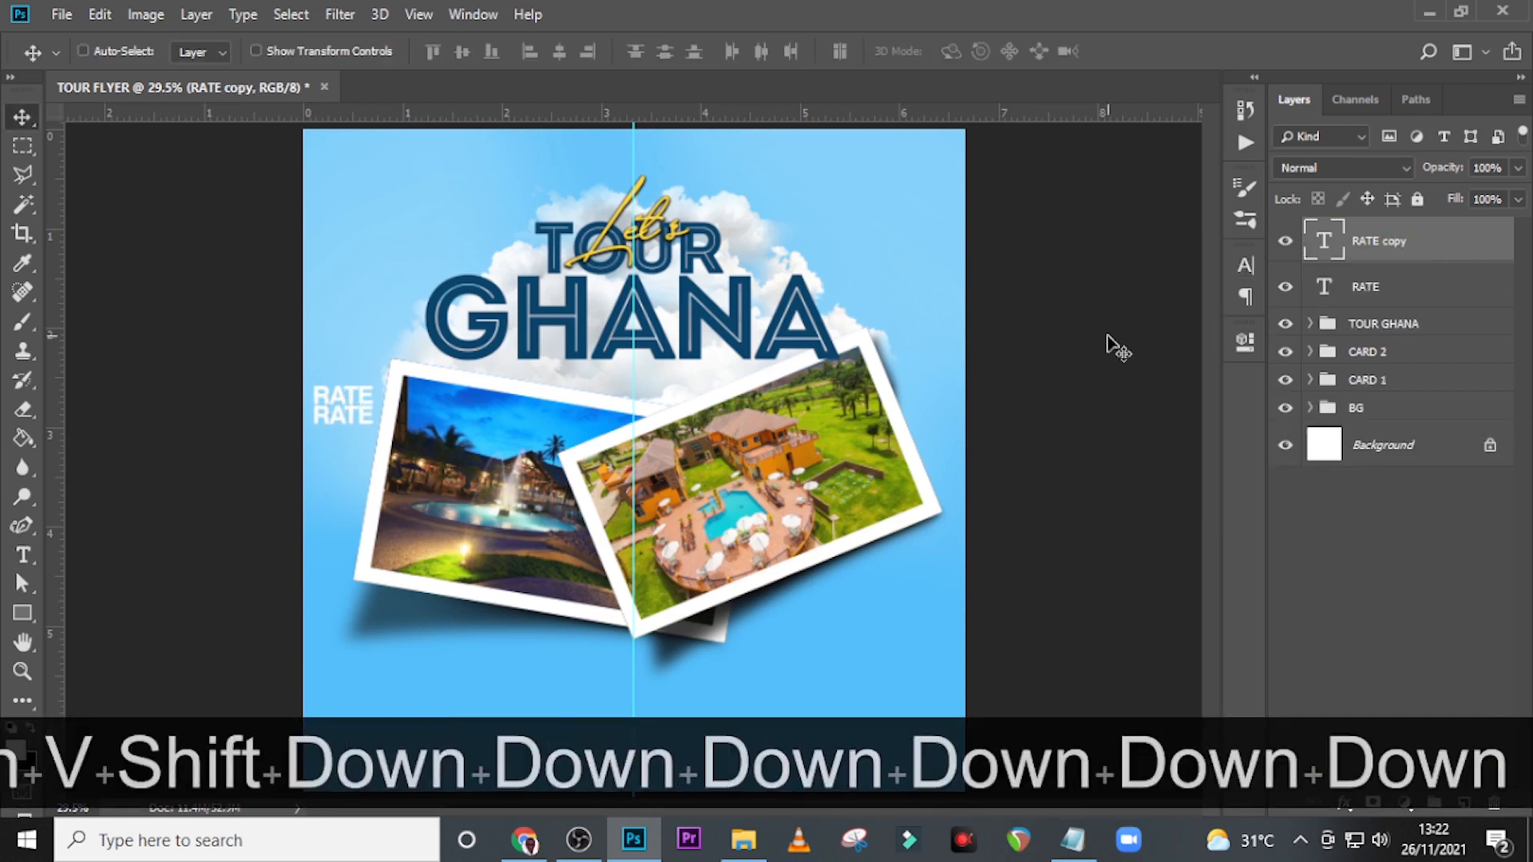
Replace the text of the lower RATE copy with "Ghc".
double_click(1324, 243)
key("Caps_Lock")
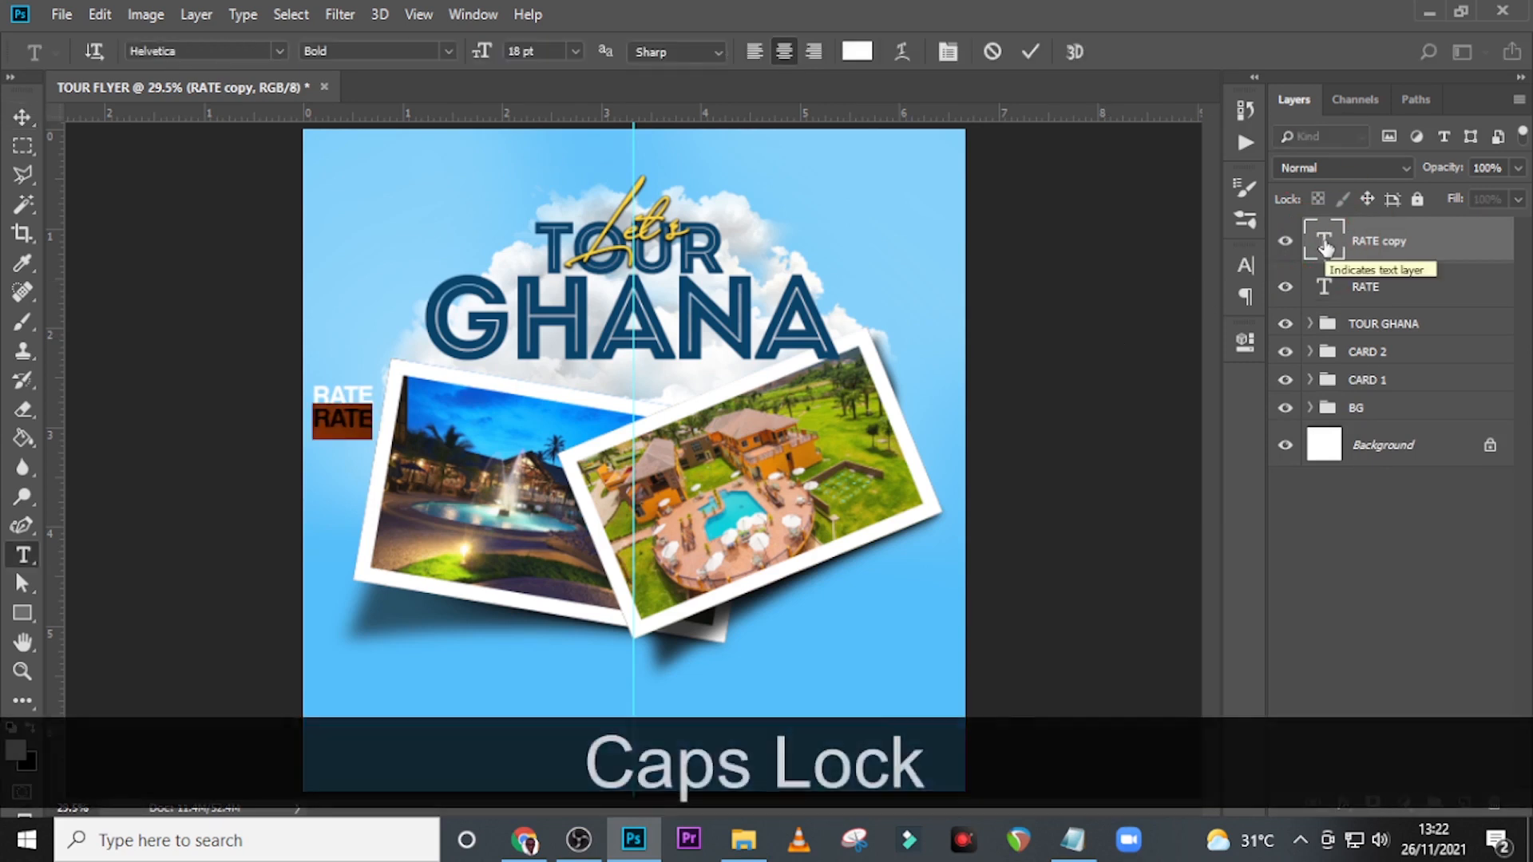
type("GHC")
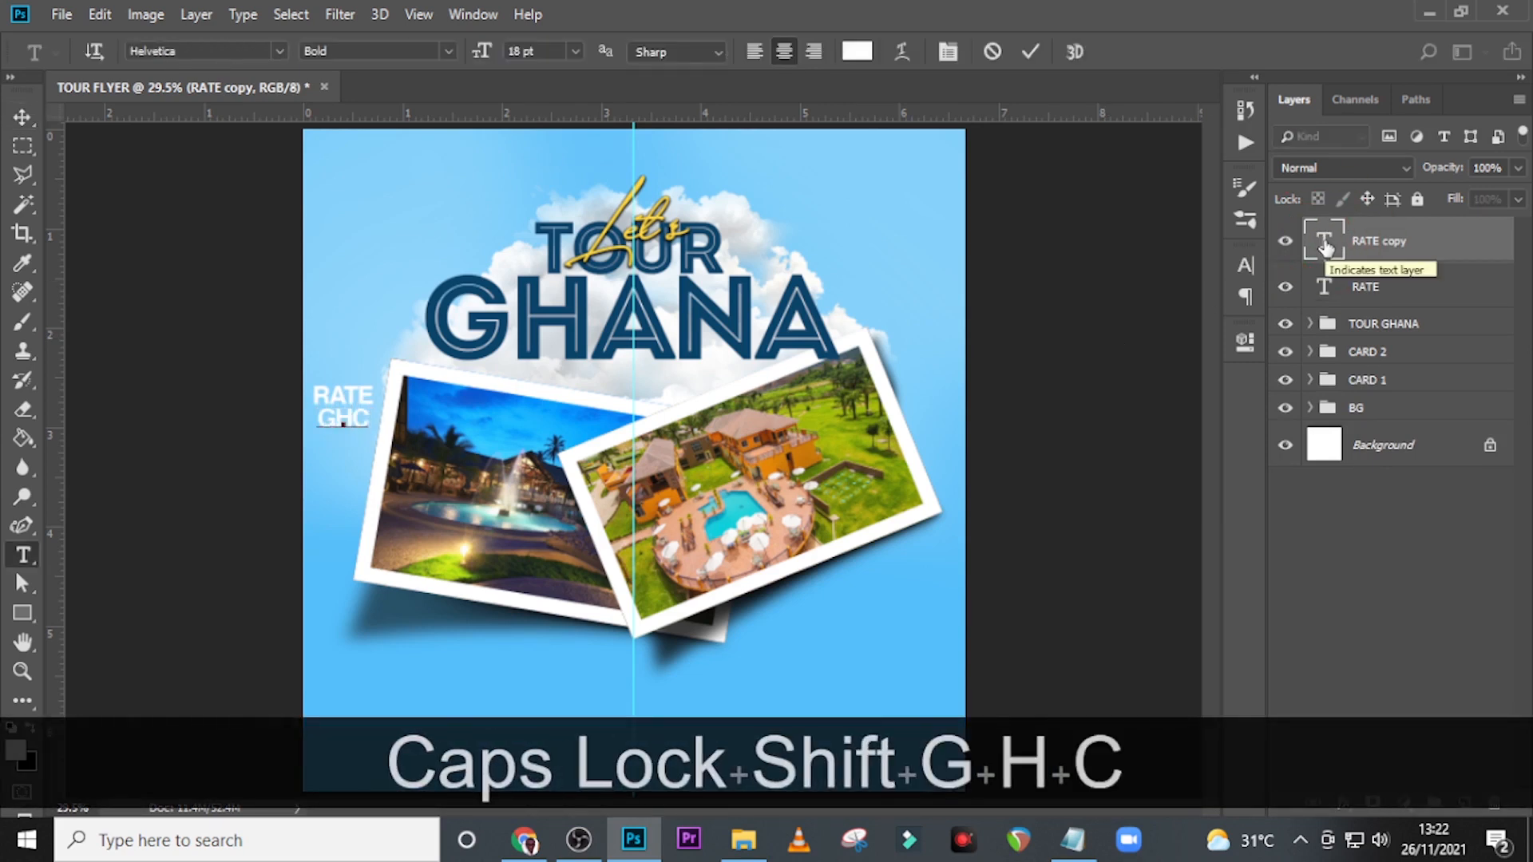
left_click(1325, 241)
Turn off All Caps for the Ghc text and set its size to 14 pt.
left_click(1231, 268)
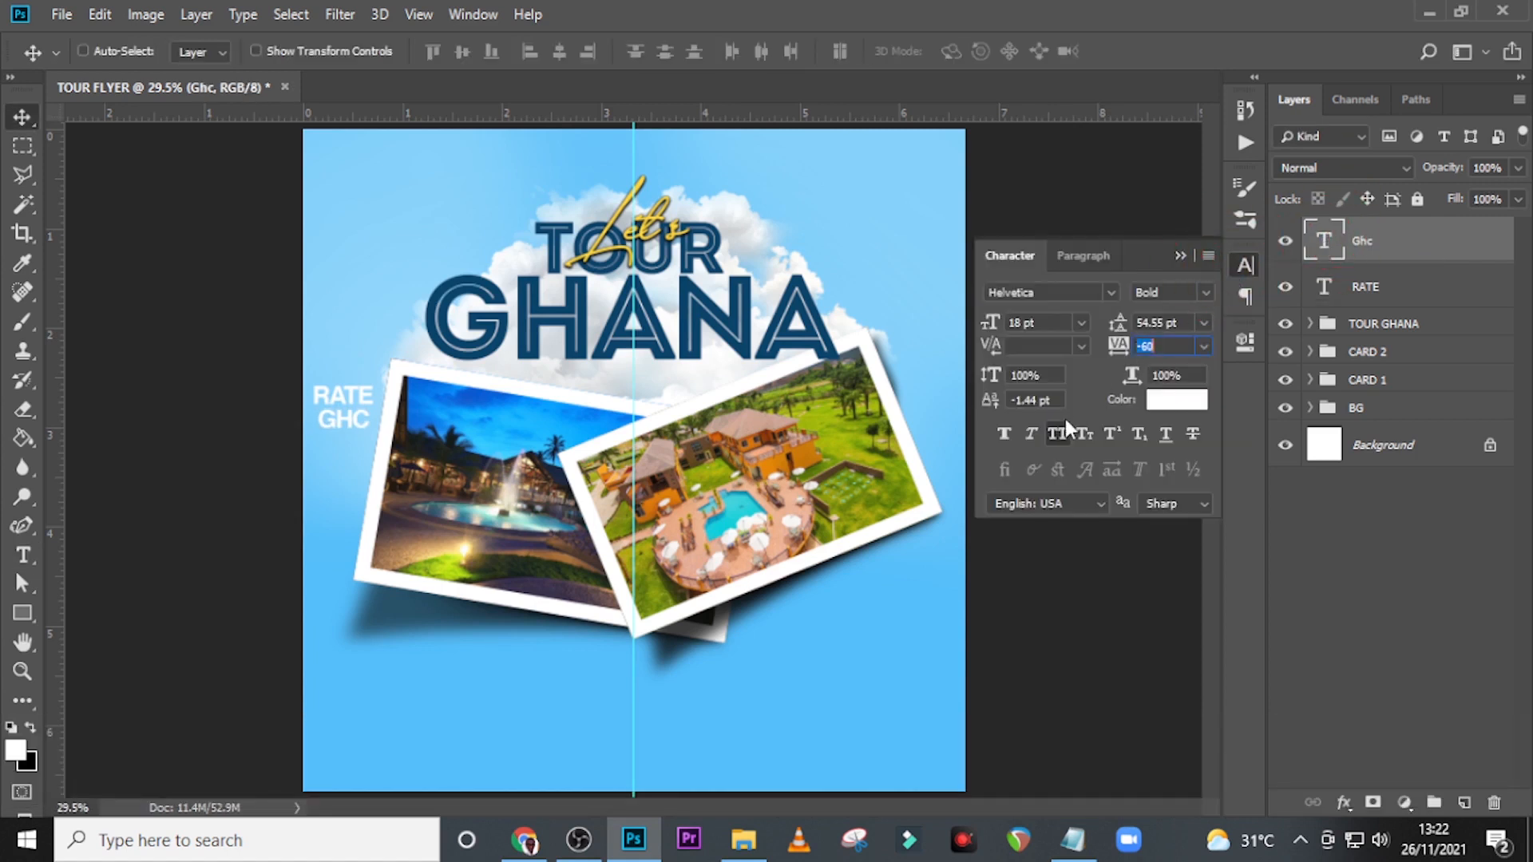
left_click(1057, 432)
left_click(962, 322)
type("14")
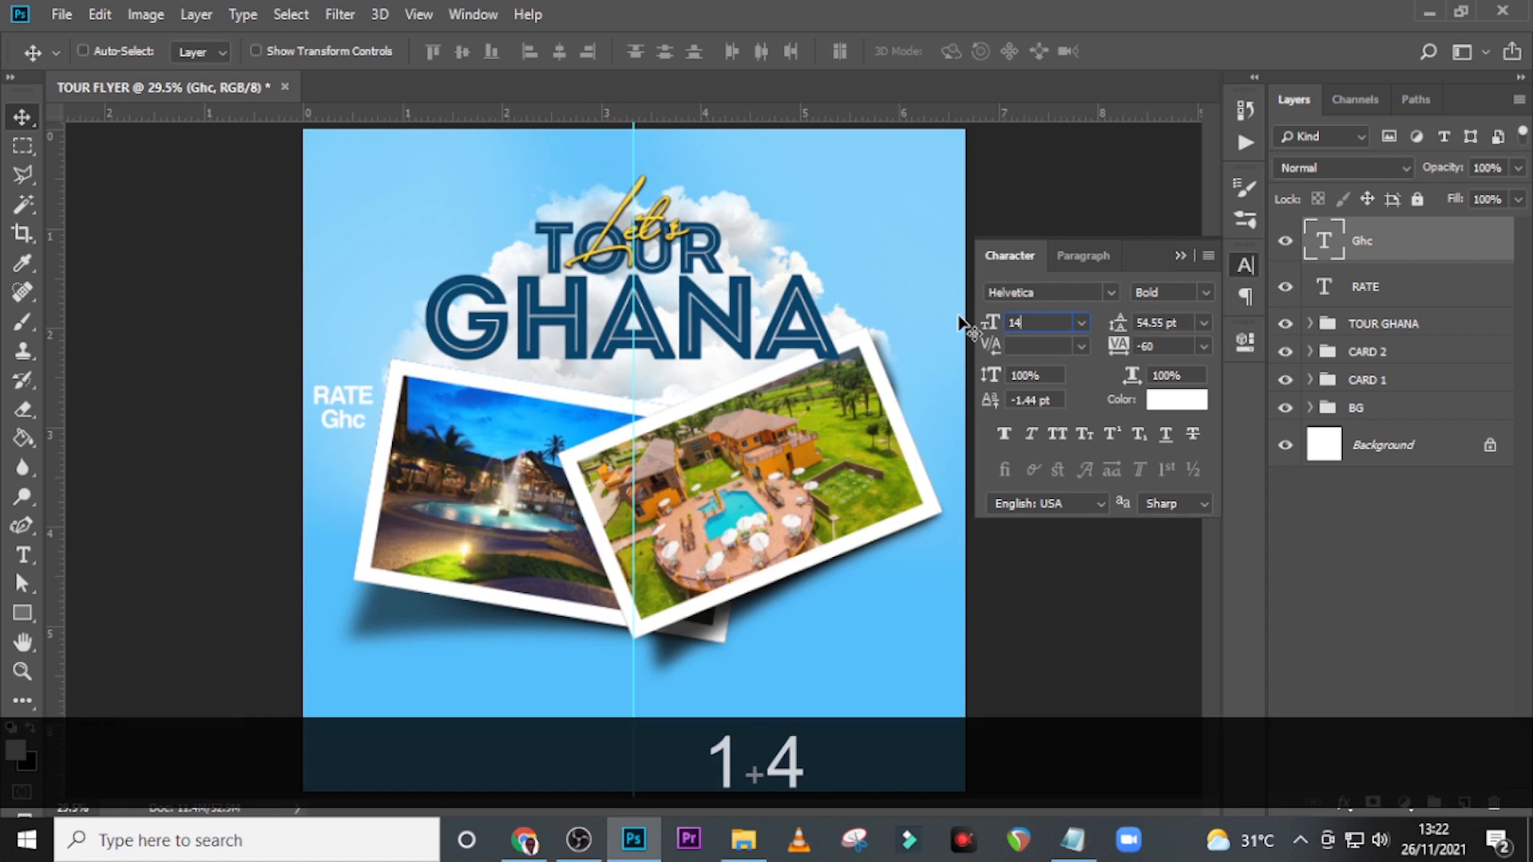
key("Return")
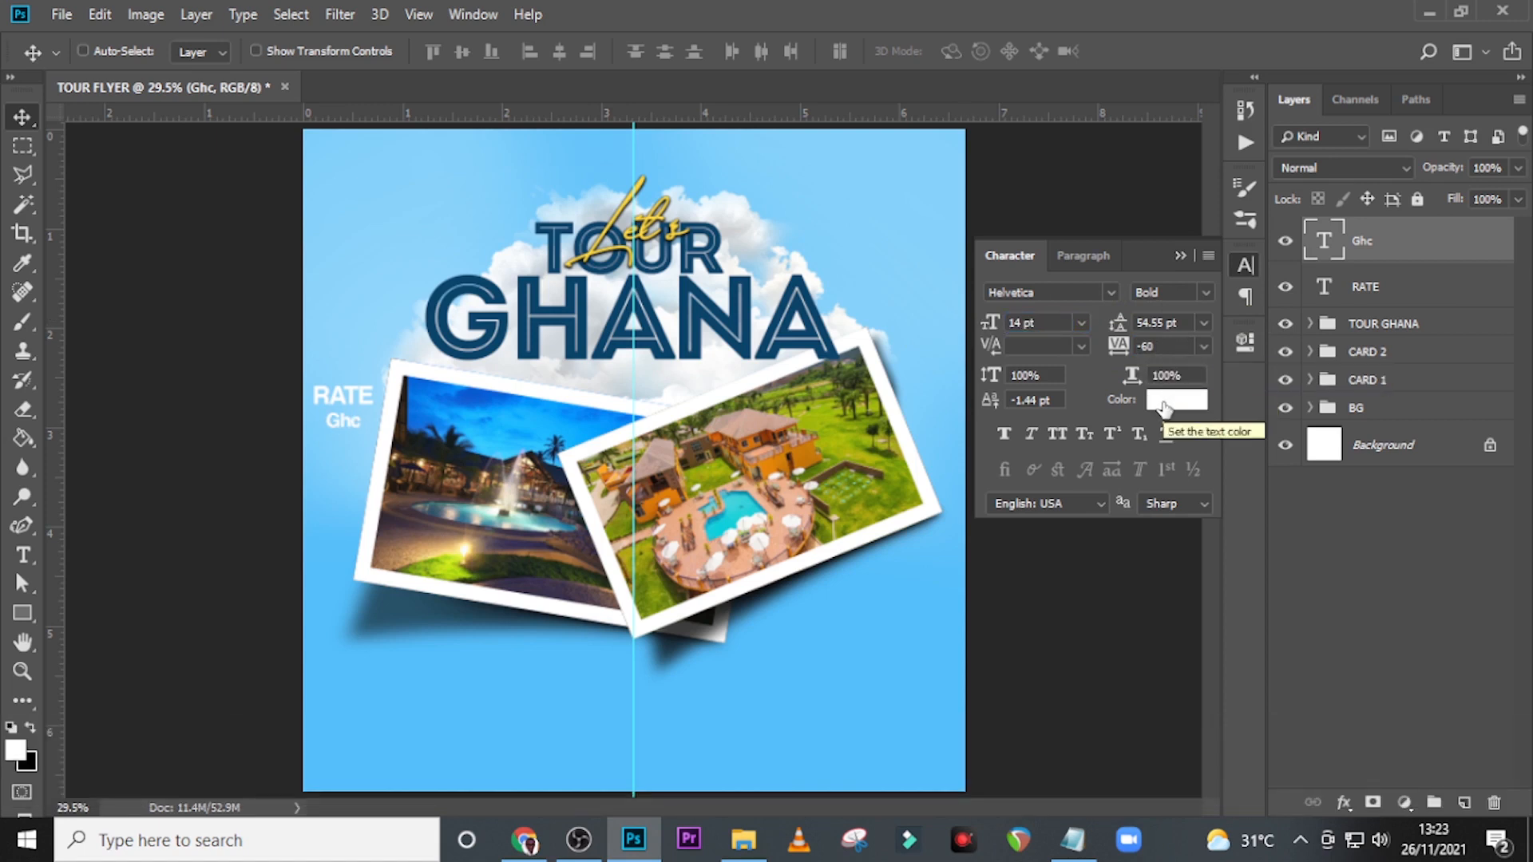
Nudge the Ghc text up slightly to tighten its gap below RATE.
left_click(1340, 242)
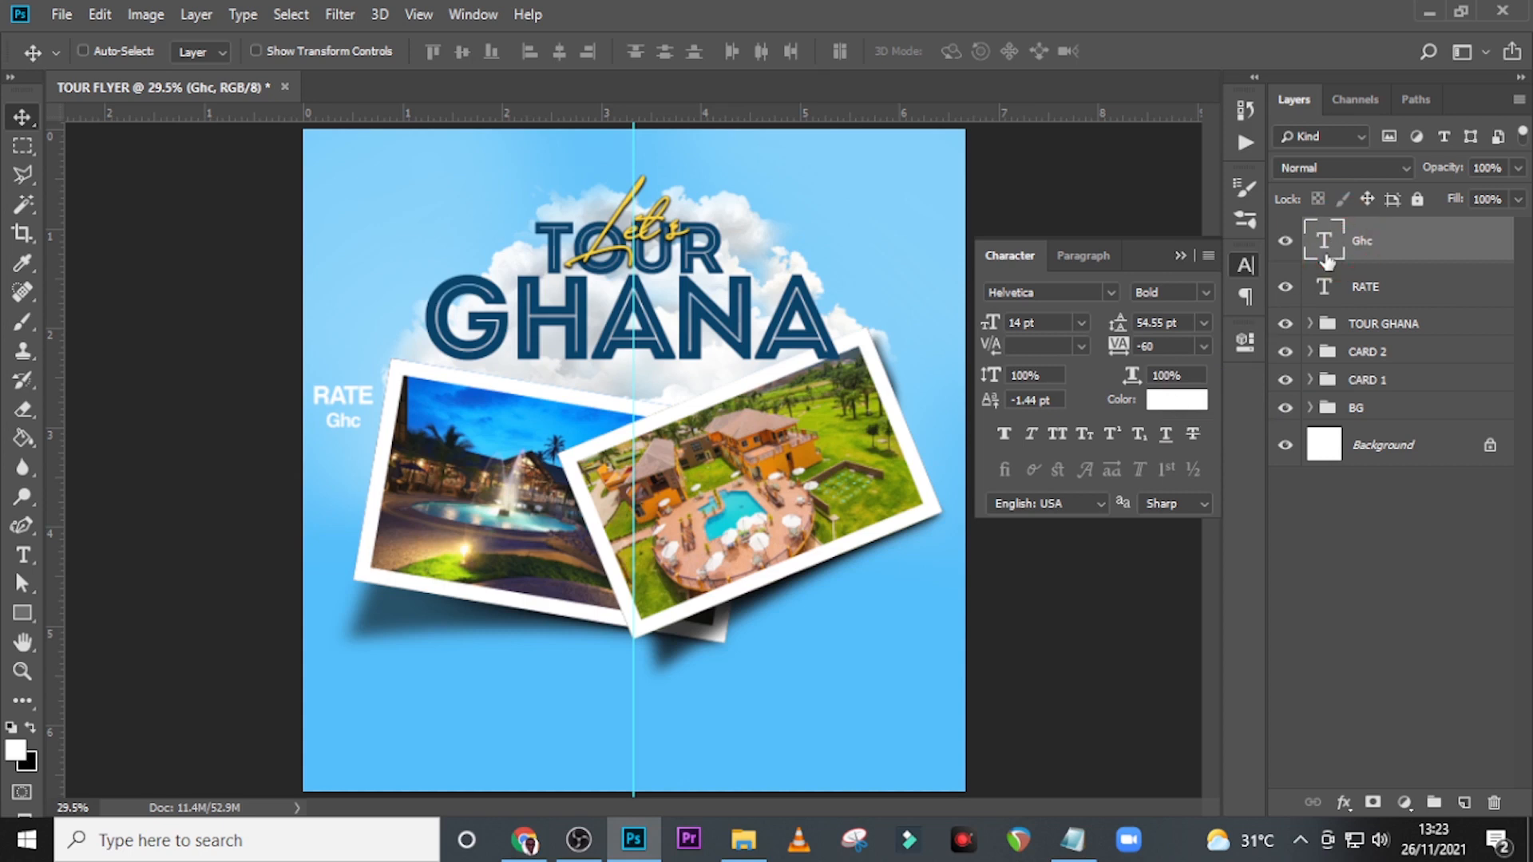
key("Up")
key("Up")
key("Up")
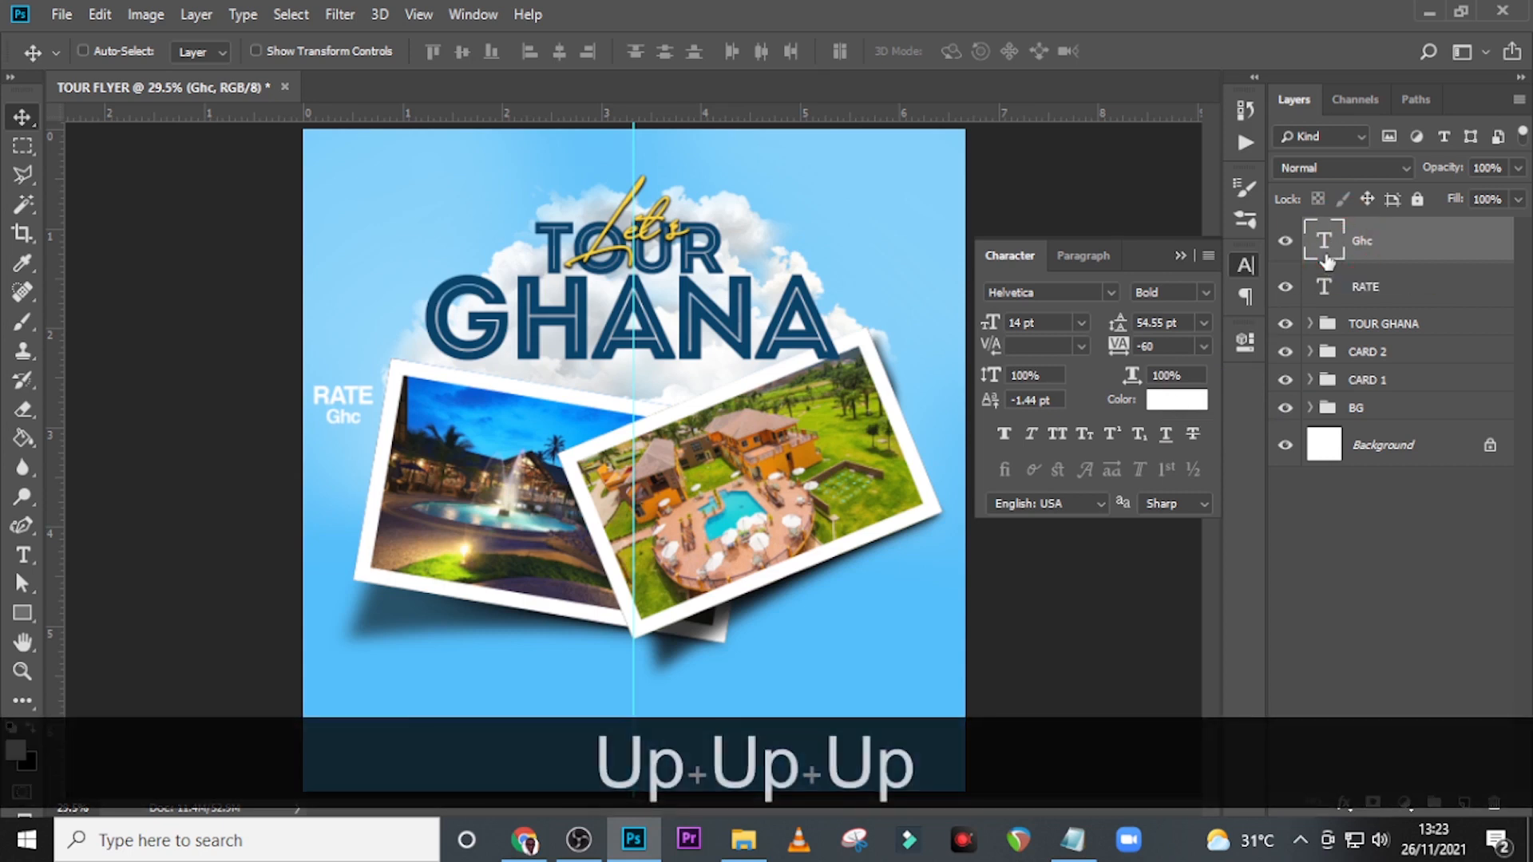
Duplicate the Ghc text, move the copy straight down below it and change the copy's text to "500".
key("ctrl+j")
key("shift+Down")
key("shift+Down")
key("shift+Down")
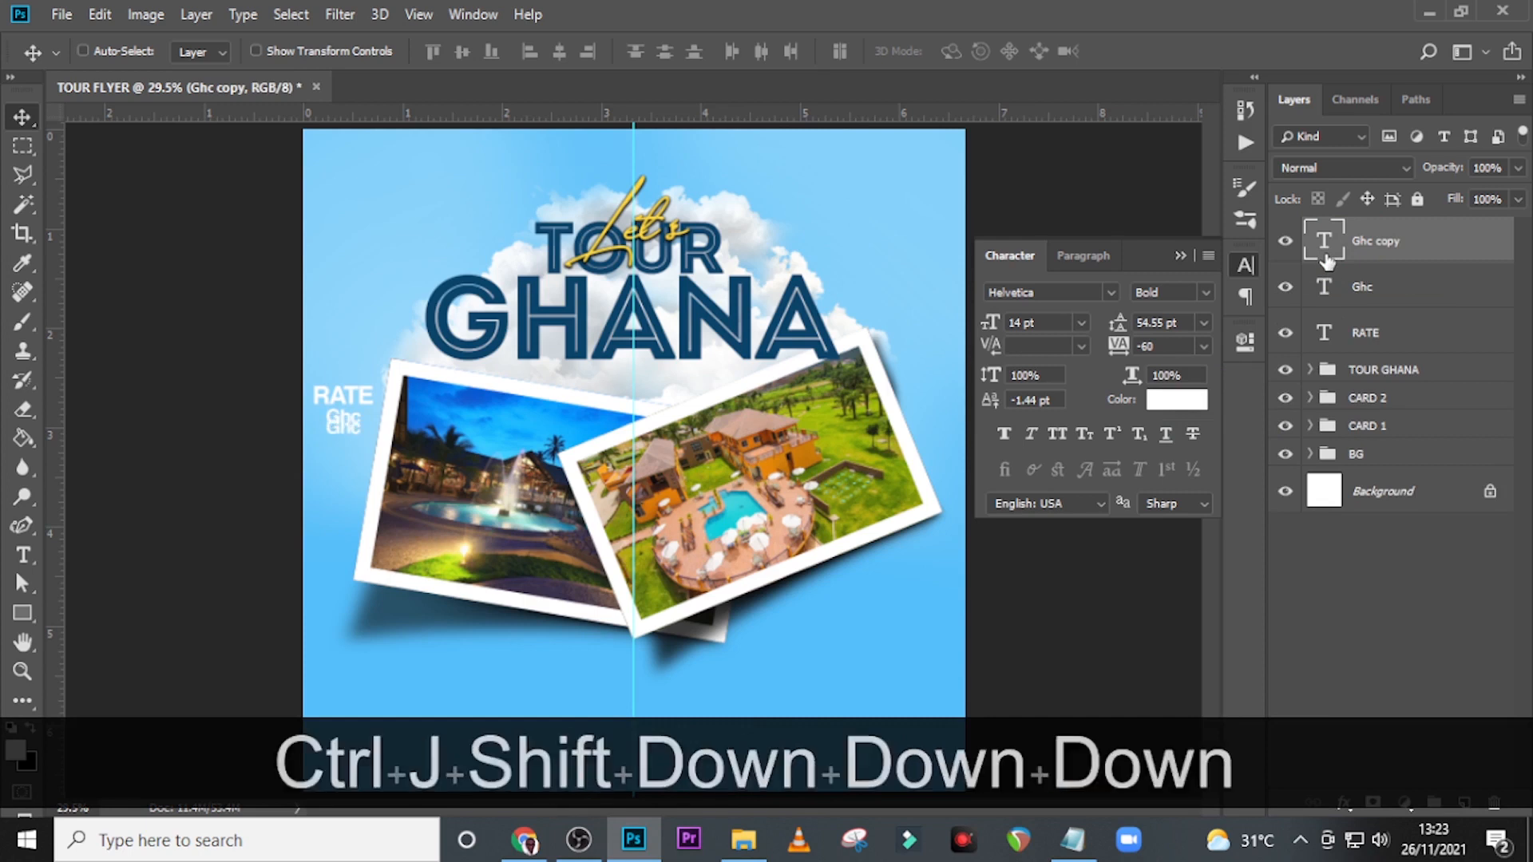
key("shift+Down")
key("shift+Down")
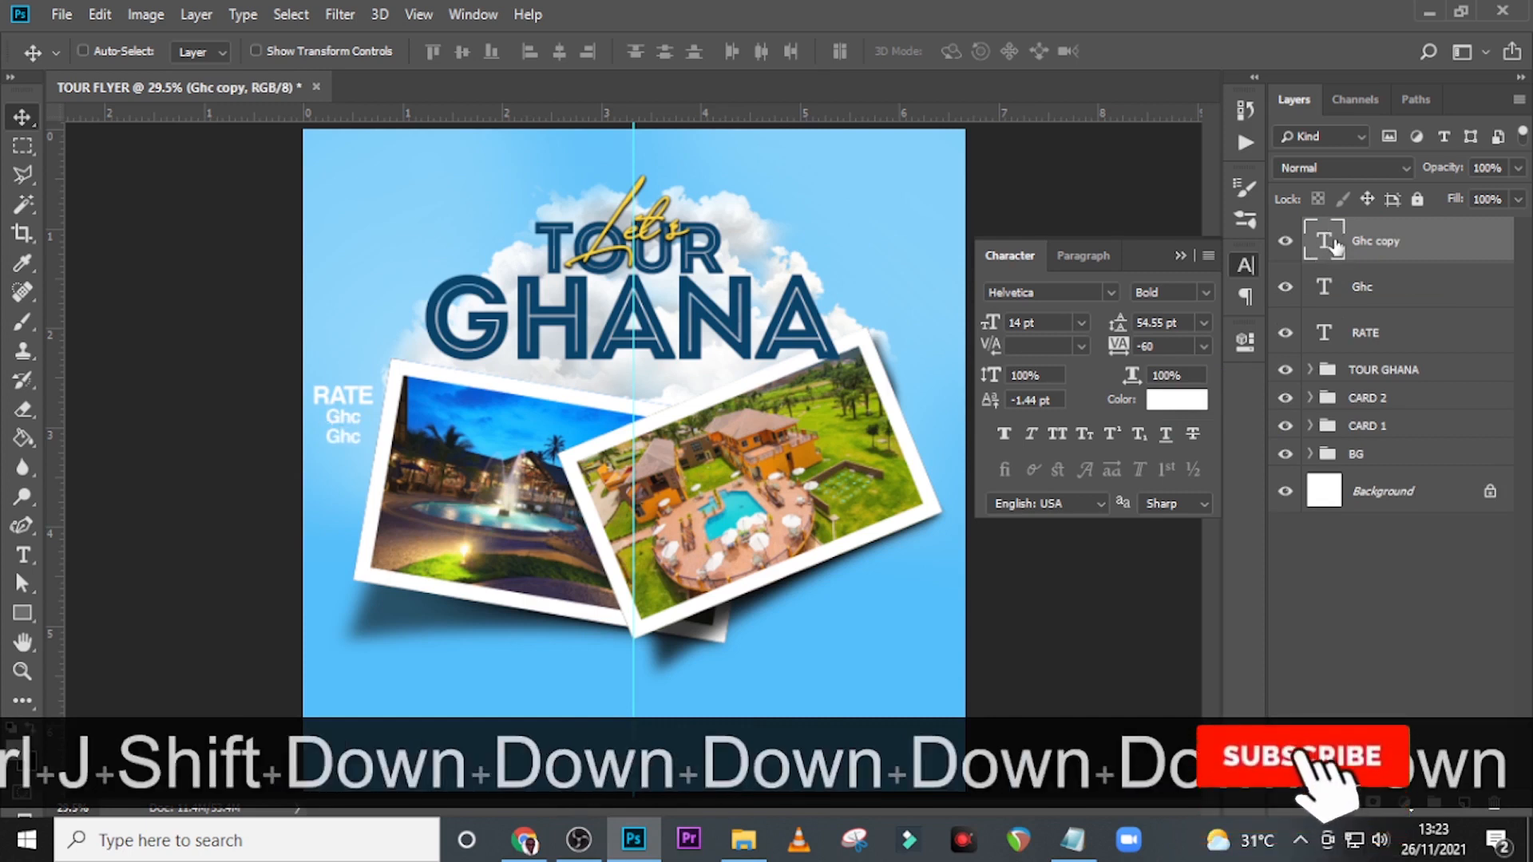
double_click(1327, 241)
type("500")
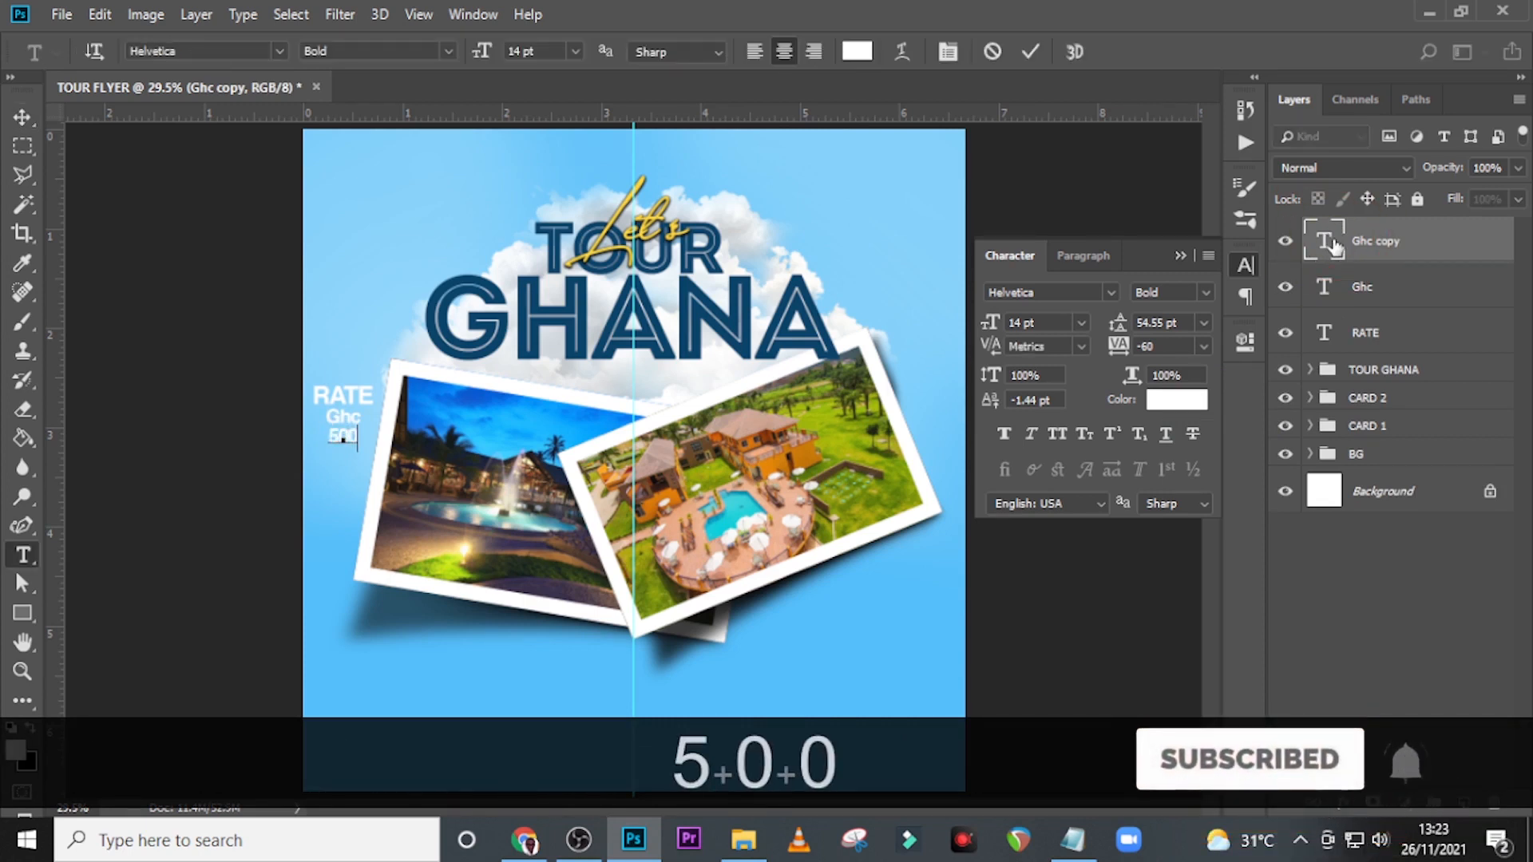
key("ctrl+Return")
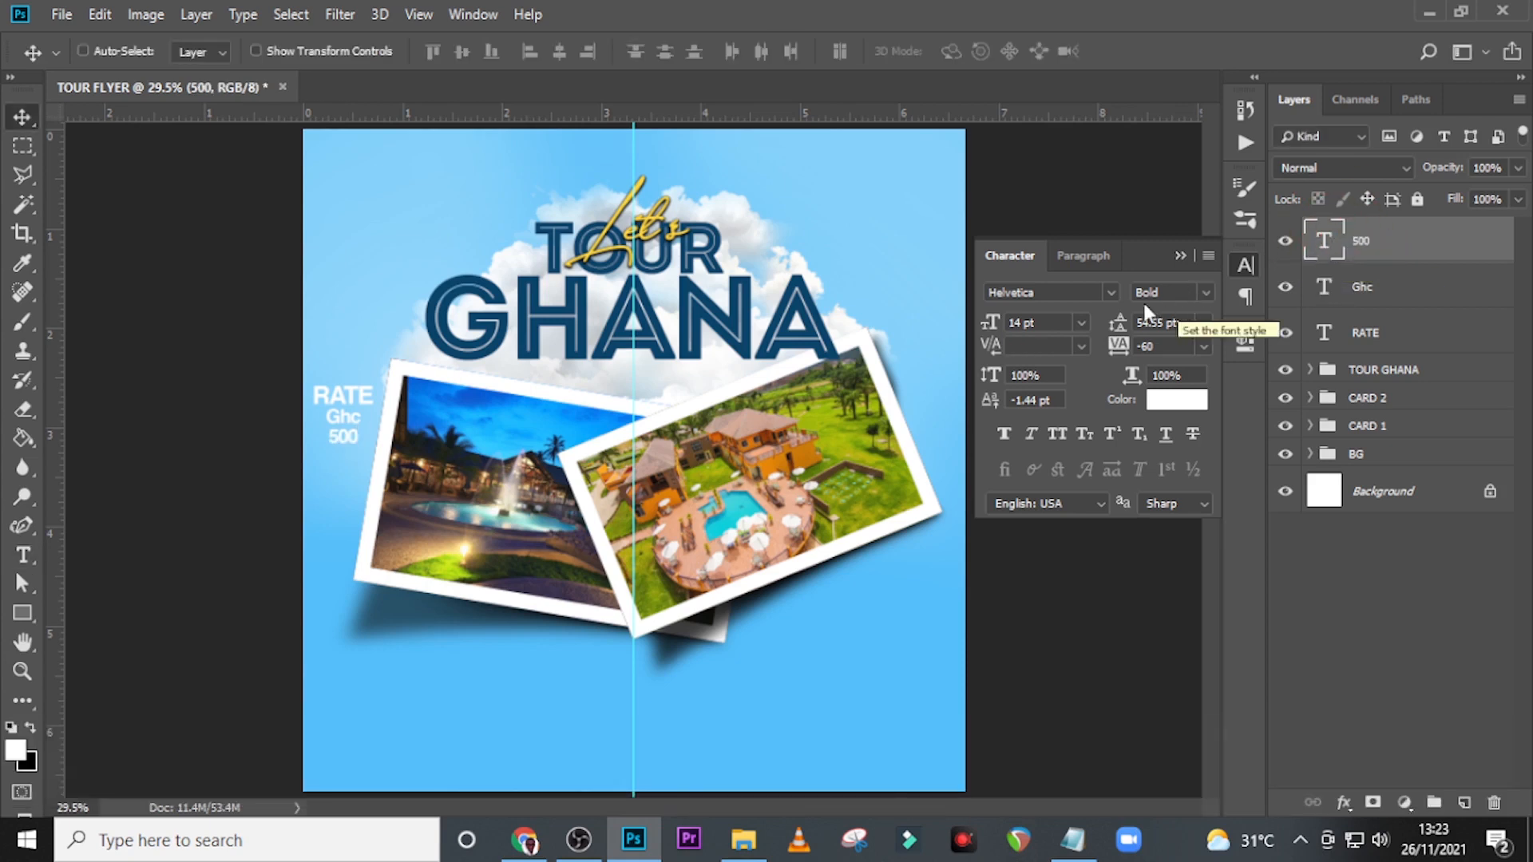
Set the 500 text to 28 pt and colour it yellow #fbd73e.
left_click(1054, 323)
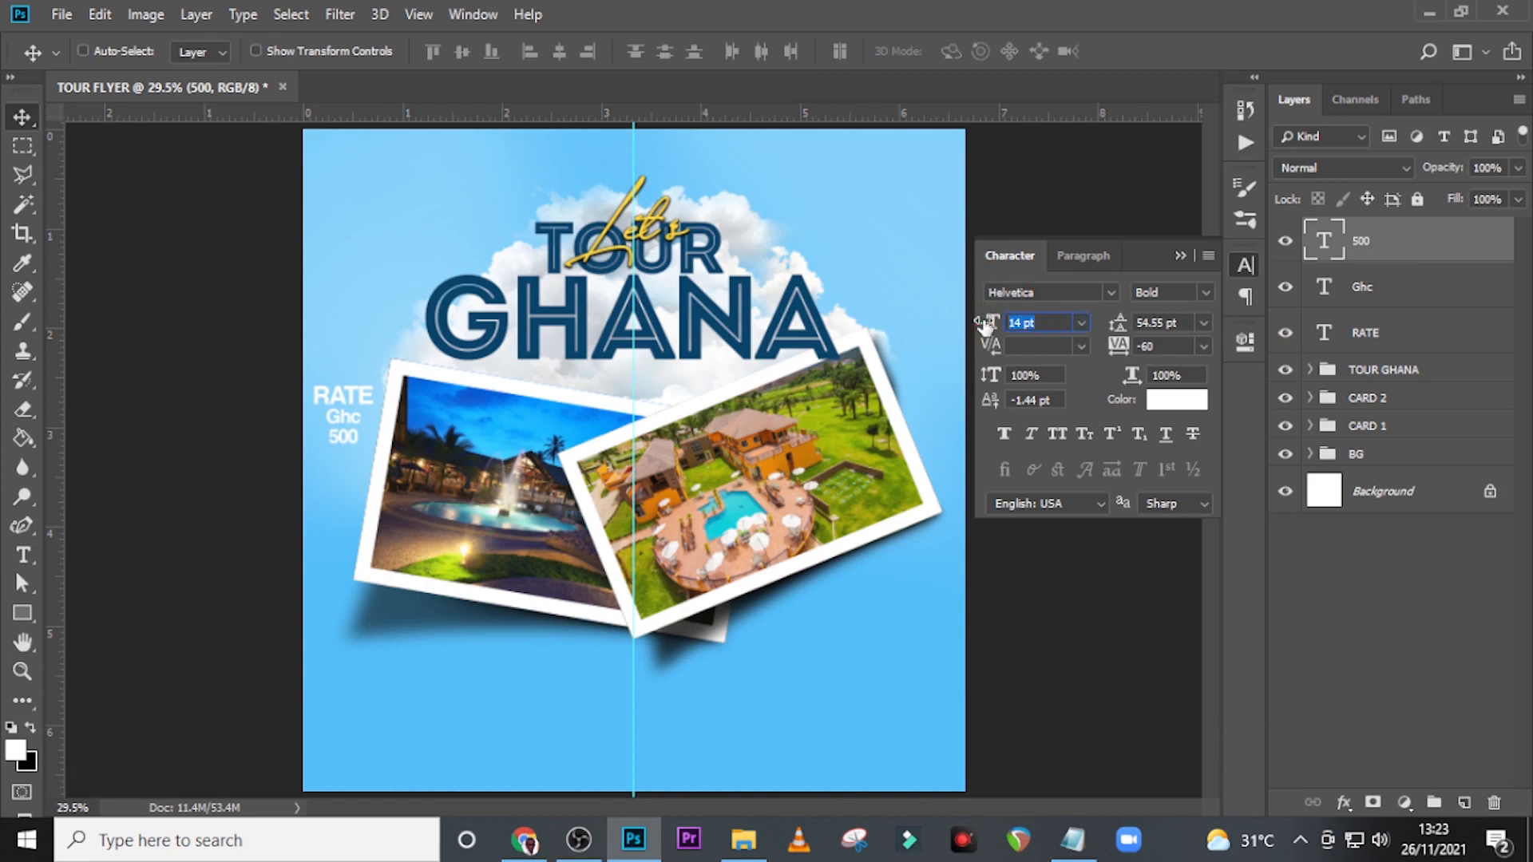
type("28")
key("Return")
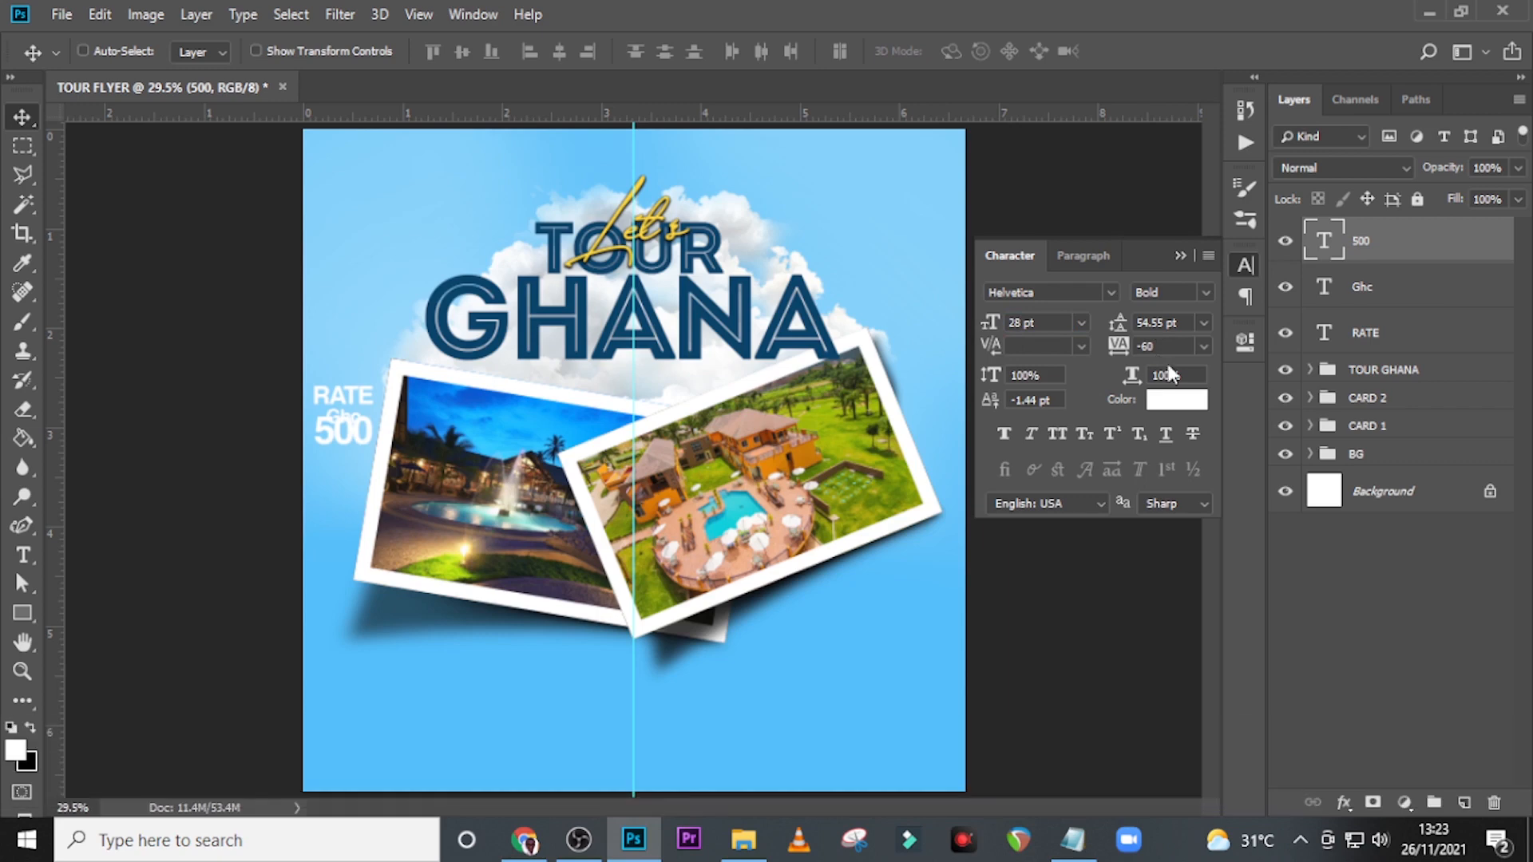
left_click(1176, 399)
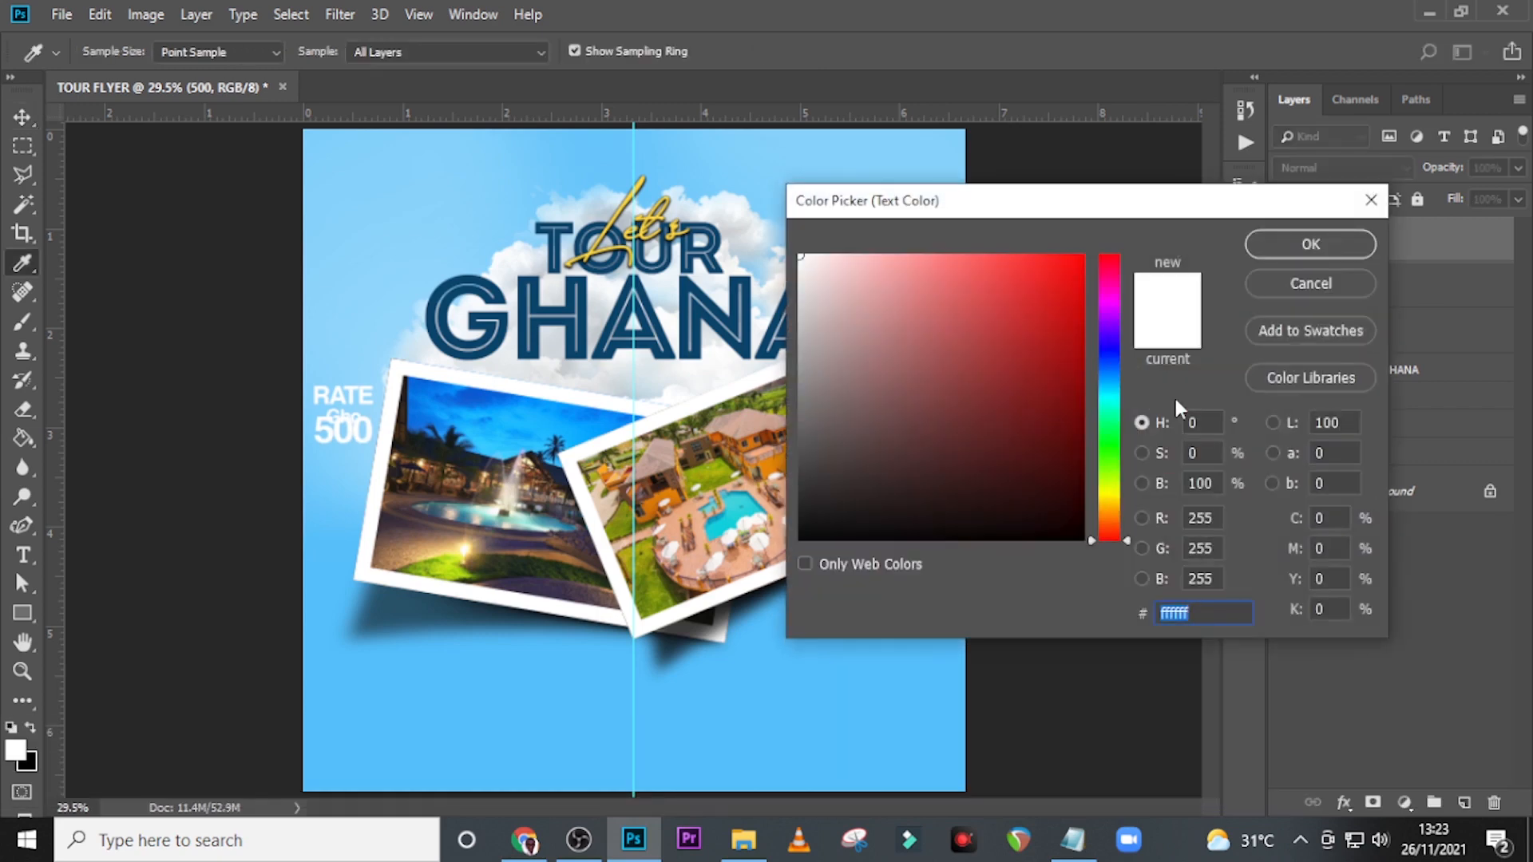
type("fb")
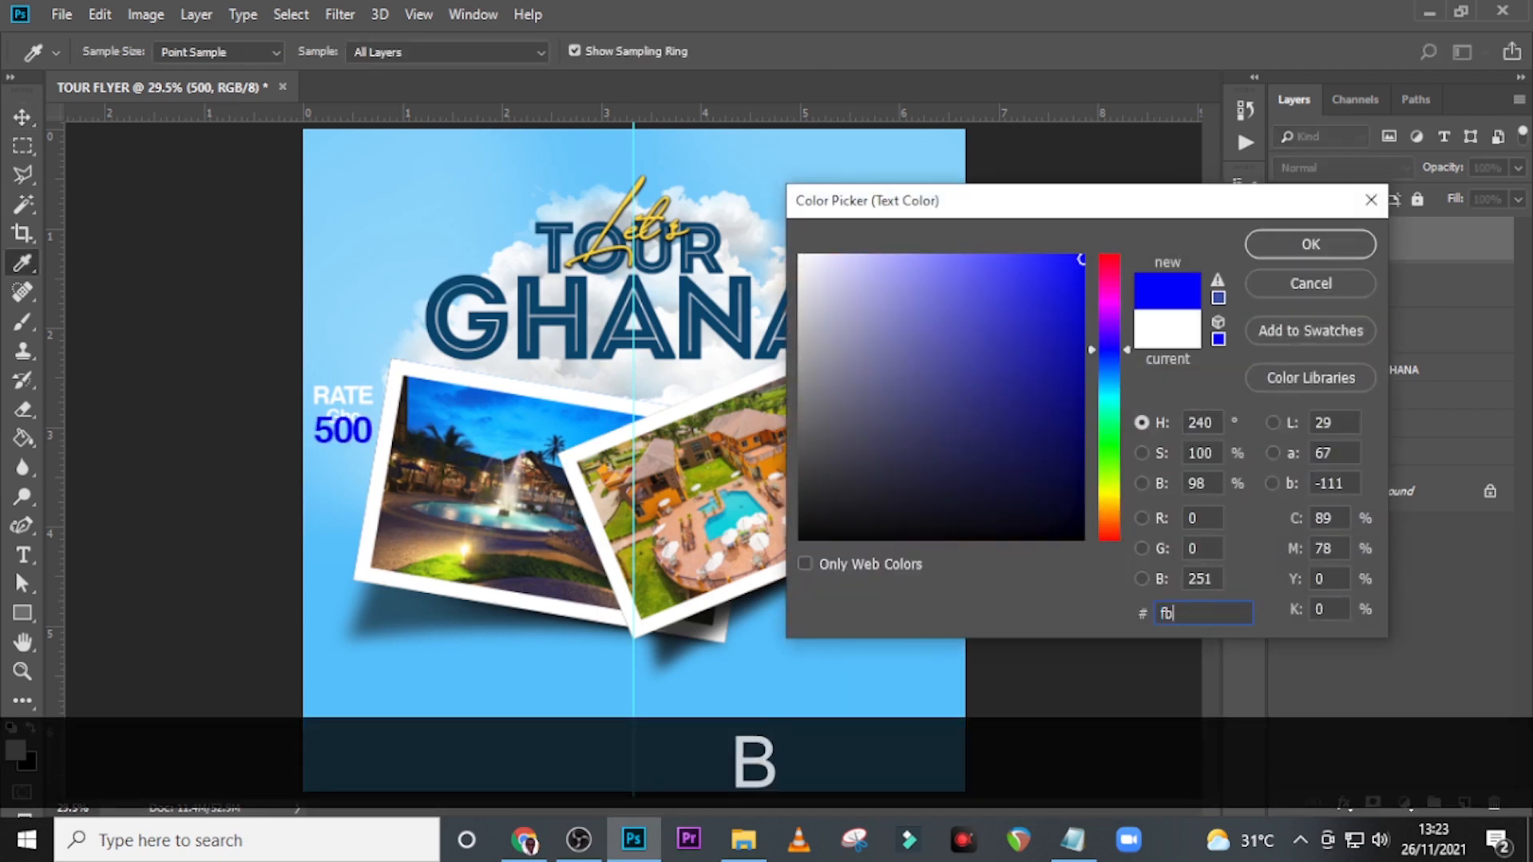
type("d")
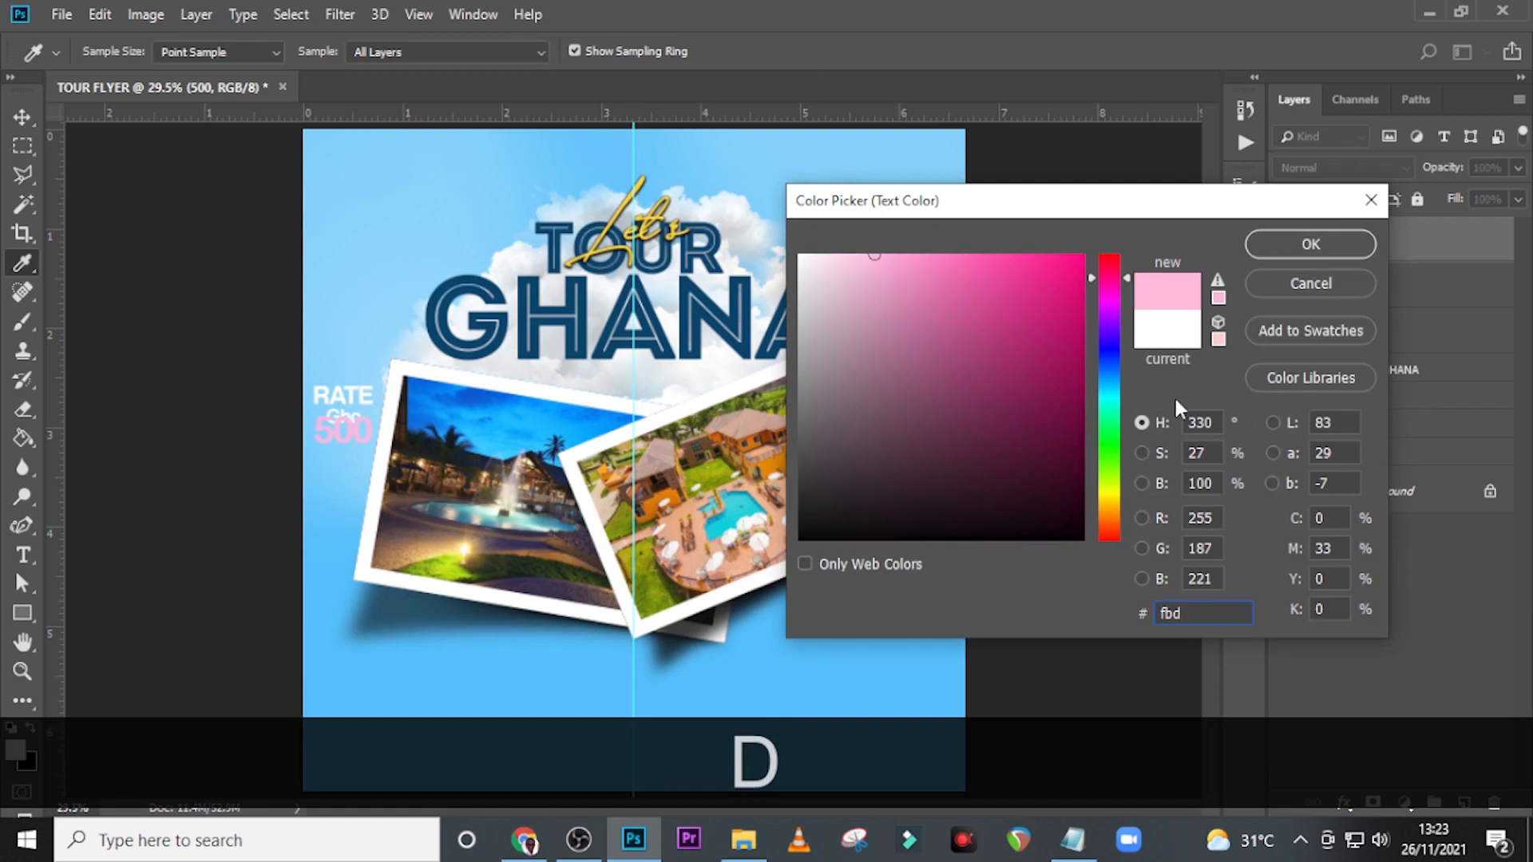
type("73e")
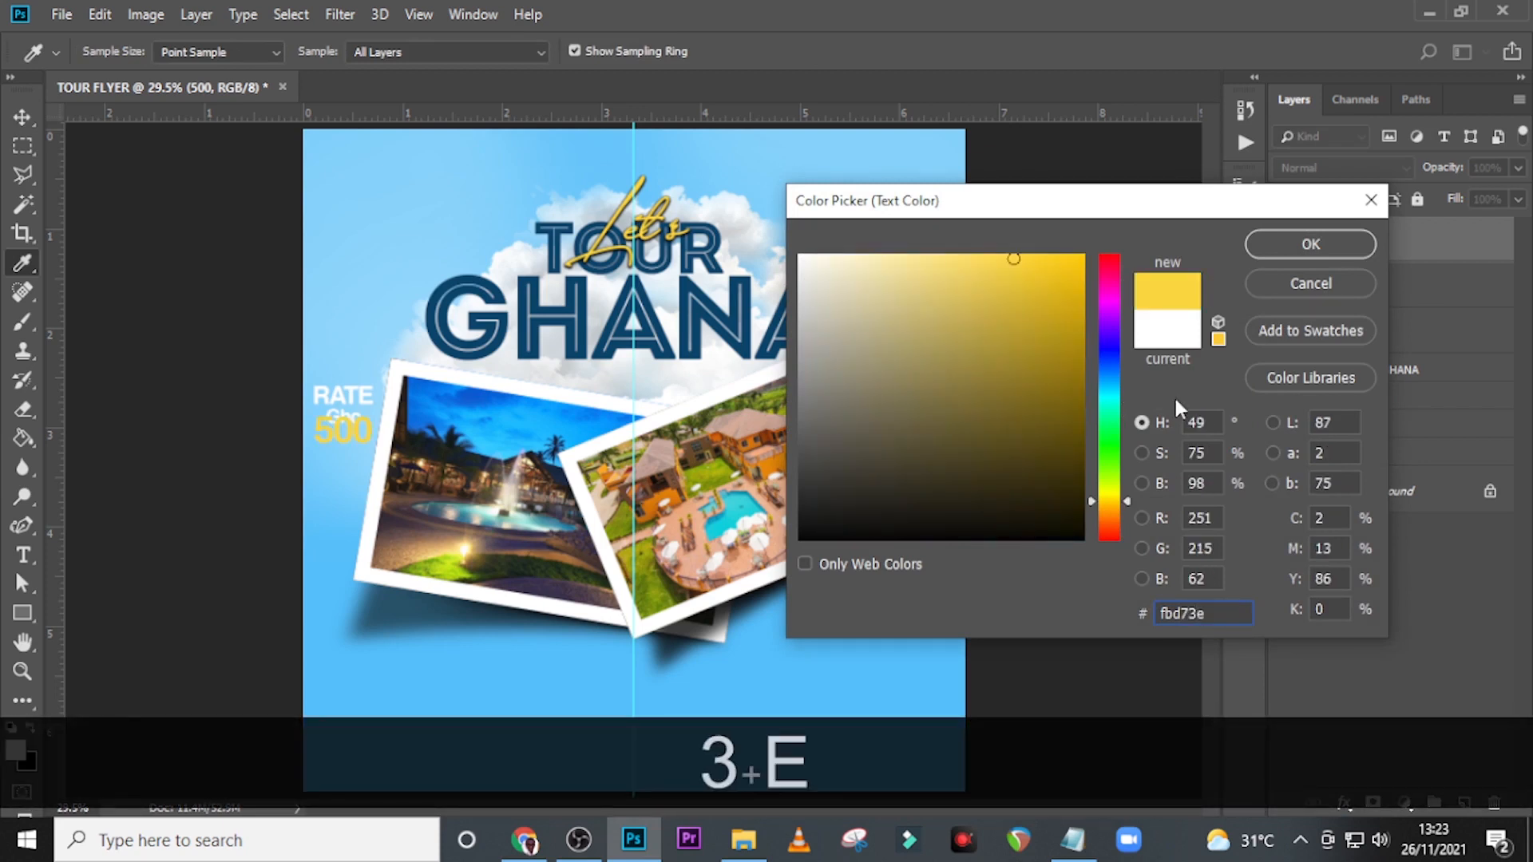
left_click(1311, 245)
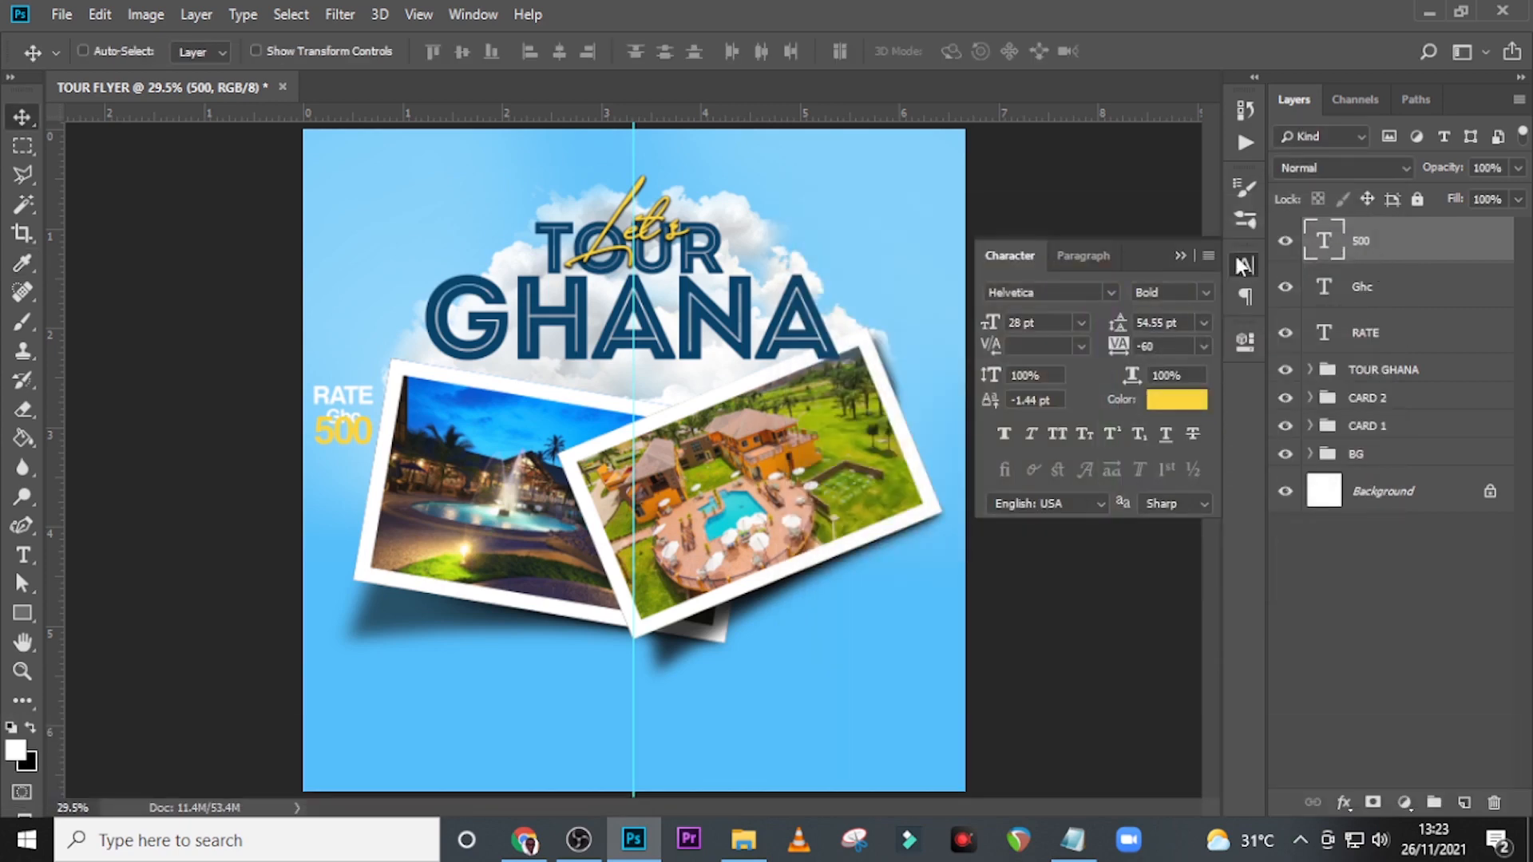
left_click(1180, 256)
key("v")
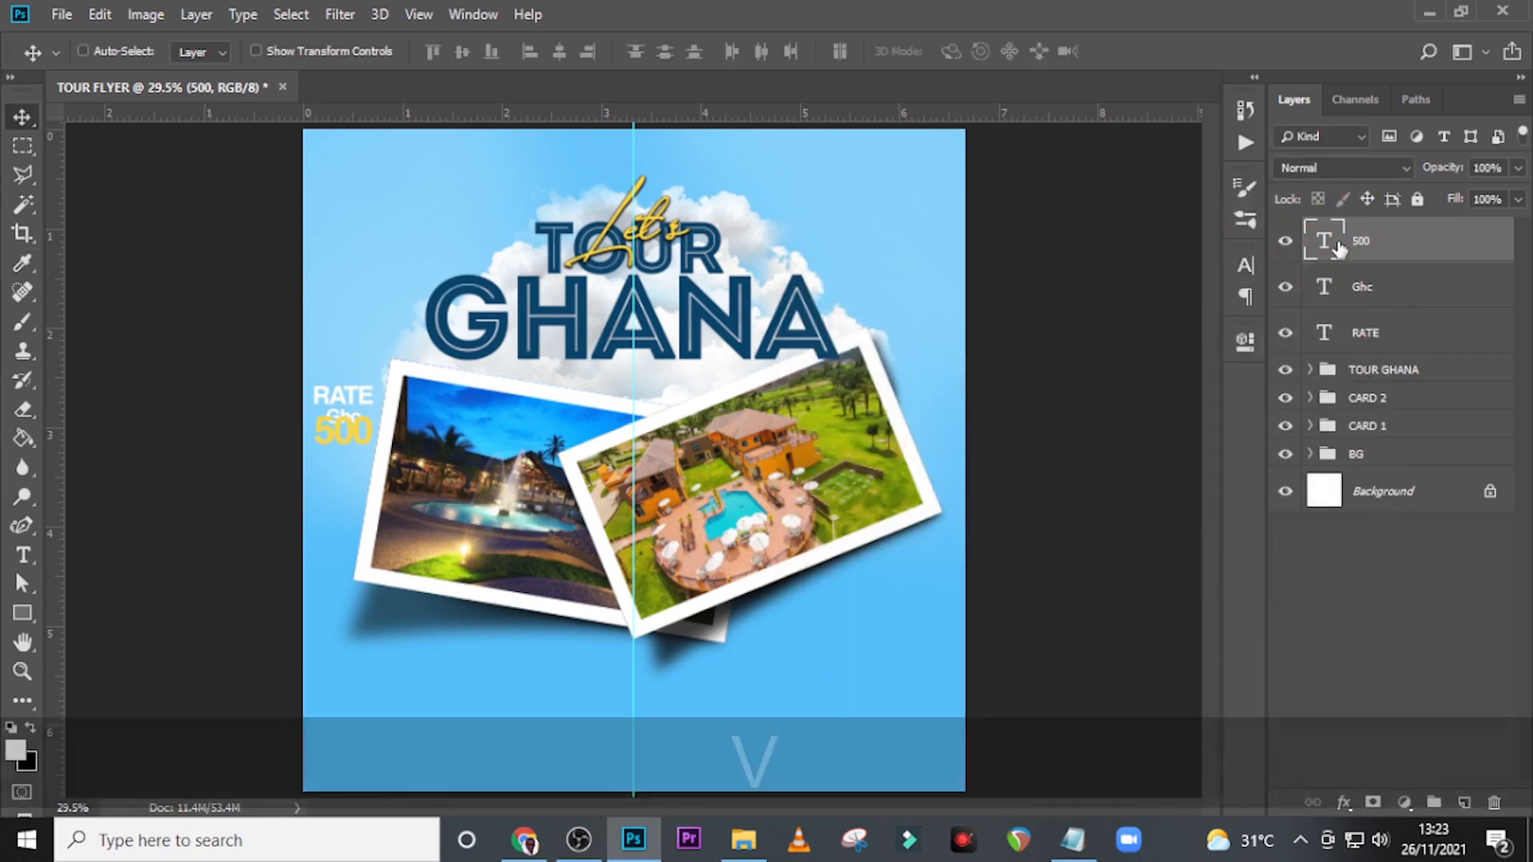
Nudge the yellow 500 text straight down until it sits clear below the Ghc text.
key("Down")
key("Down")
key("Down")
key("Down")
key("Down")
key("Down")
key("Down")
key("Down")
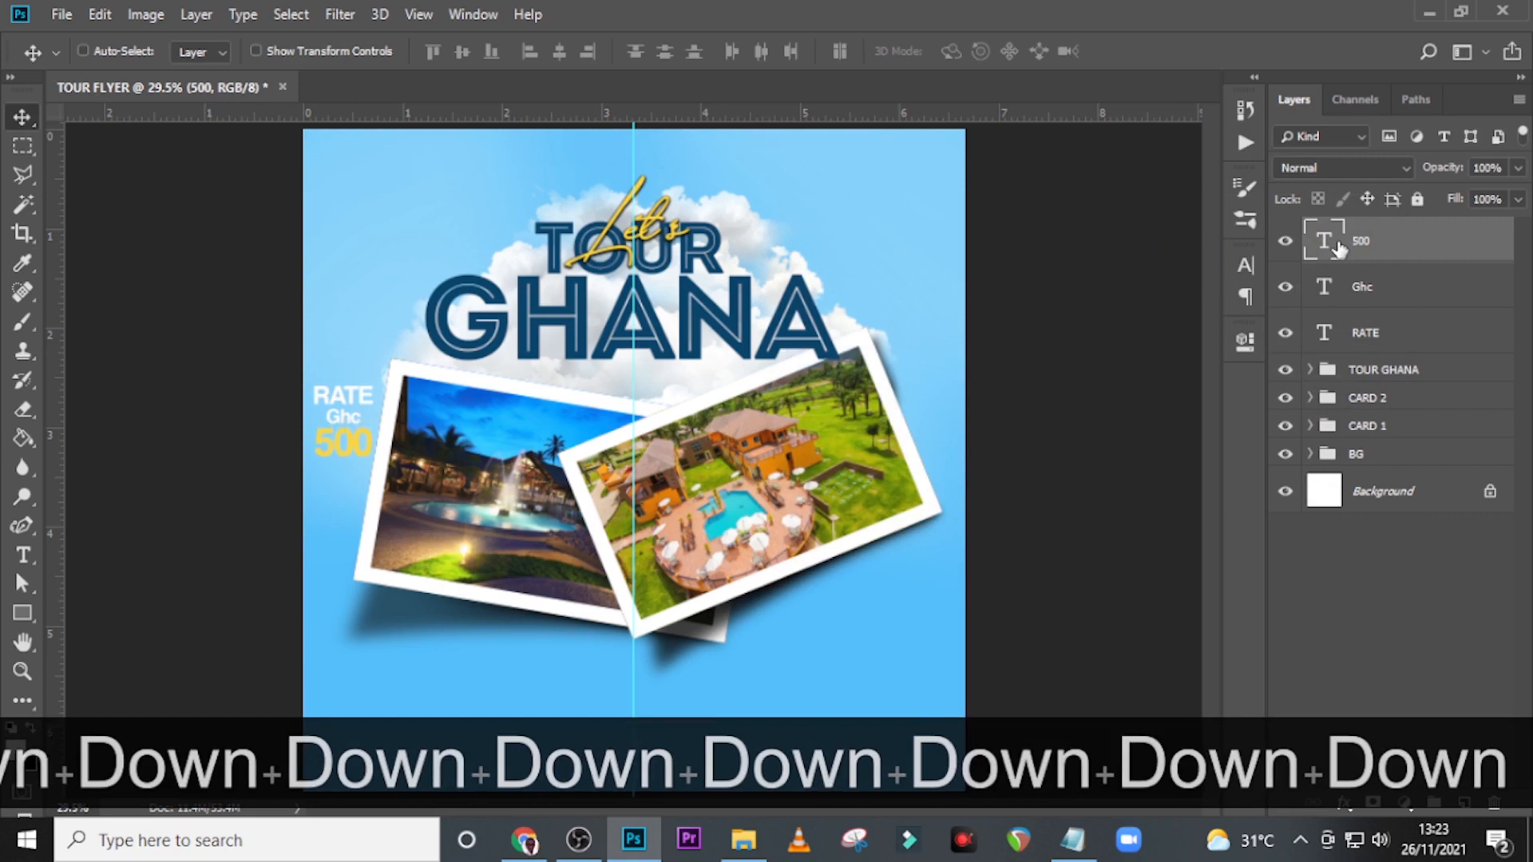
Draw a circle about 319 px in diameter over the RATE Ghc 500 text, slightly overhanging the canvas's left edge.
left_click(23, 641)
right_click(22, 614)
left_click(104, 673)
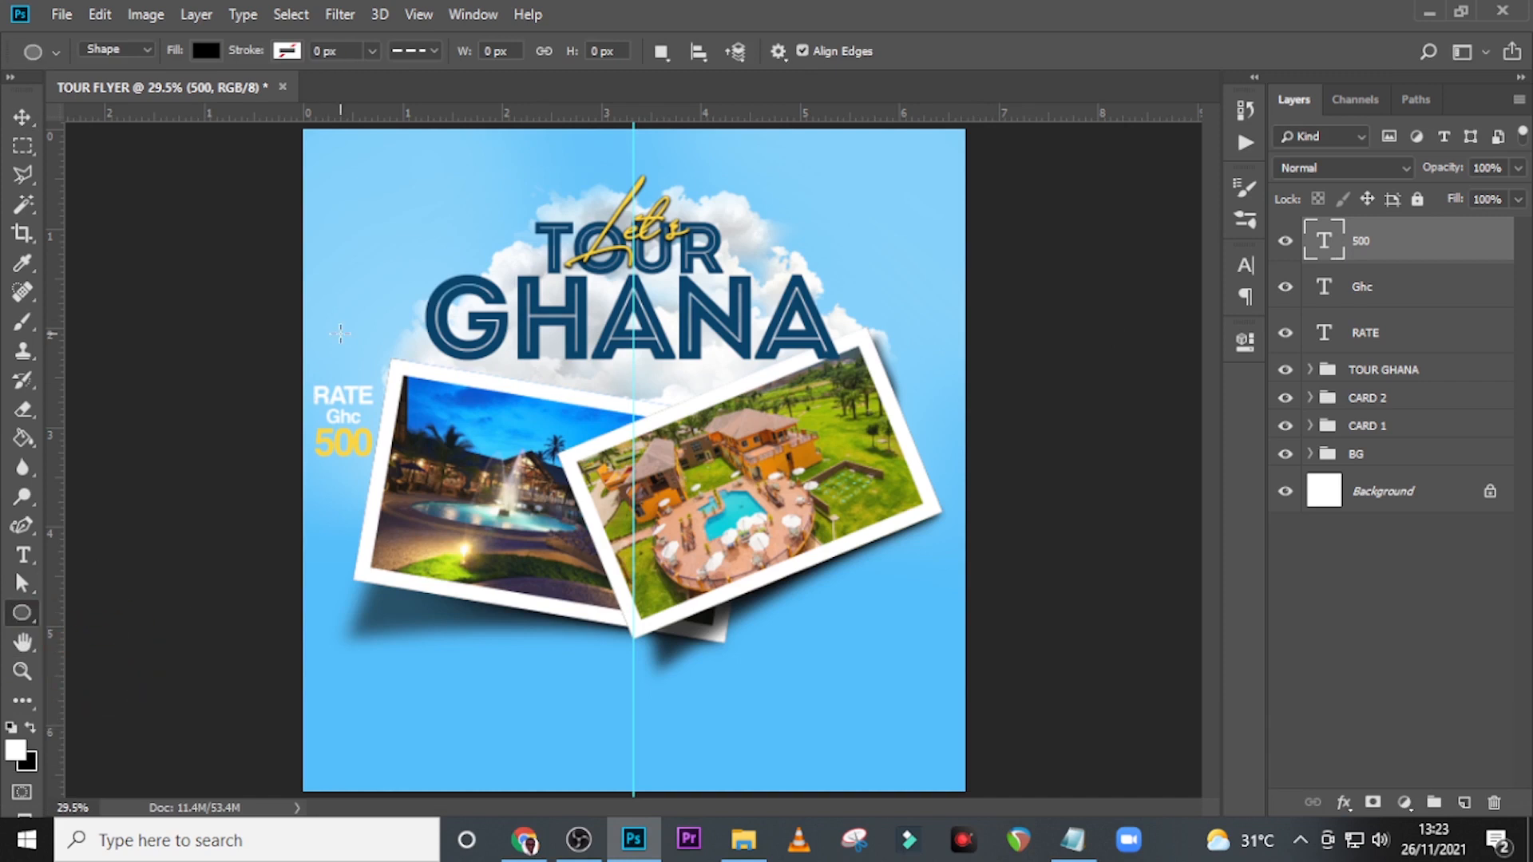
left_click_drag(292, 364, 397, 484)
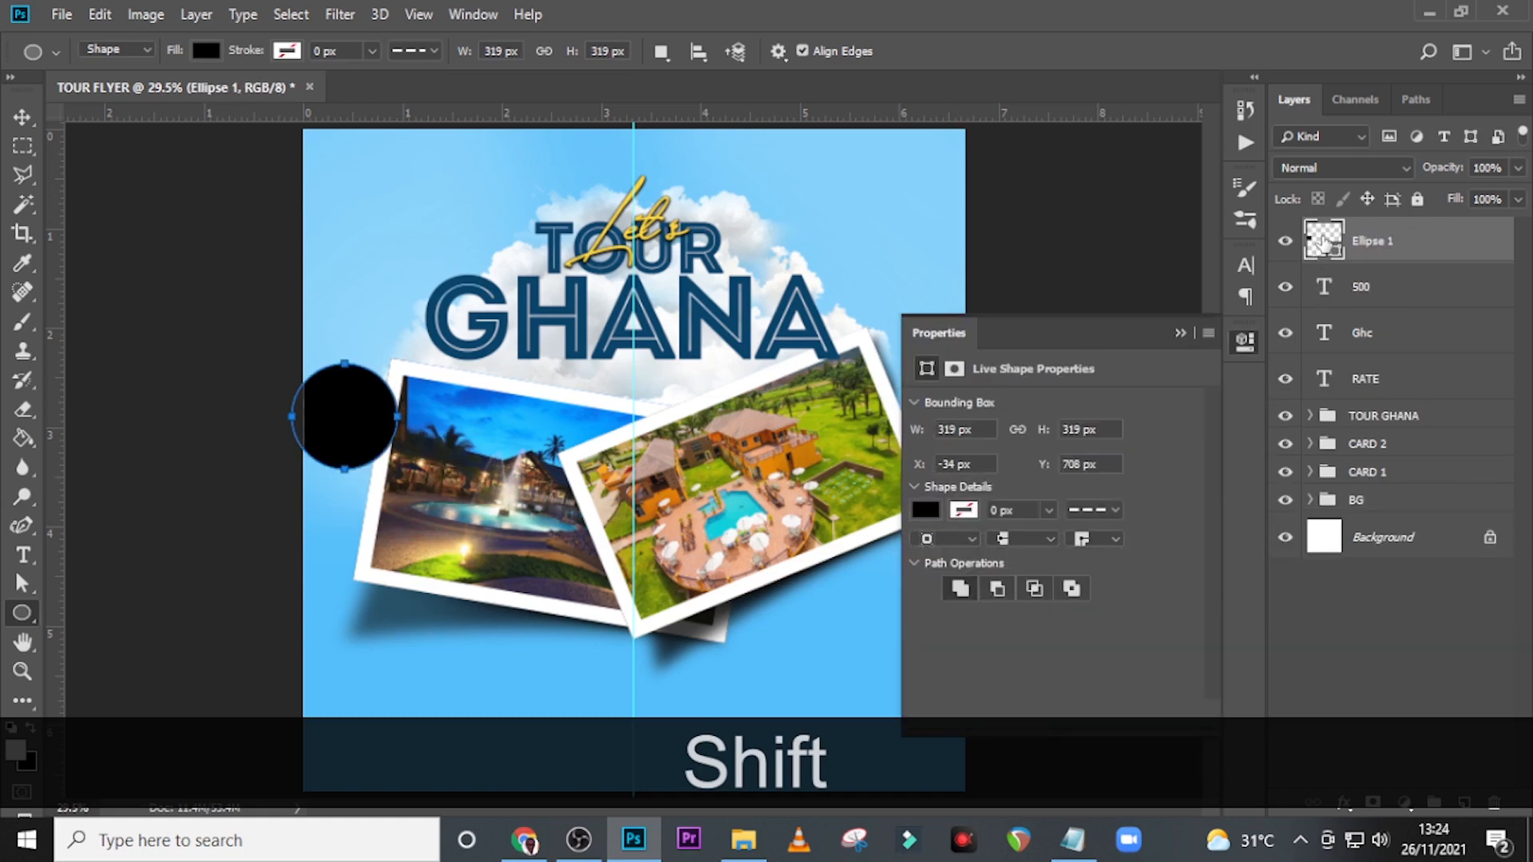
Fill the circle with dark blue #03426a and move its layer directly beneath the RATE text layer.
double_click(1323, 242)
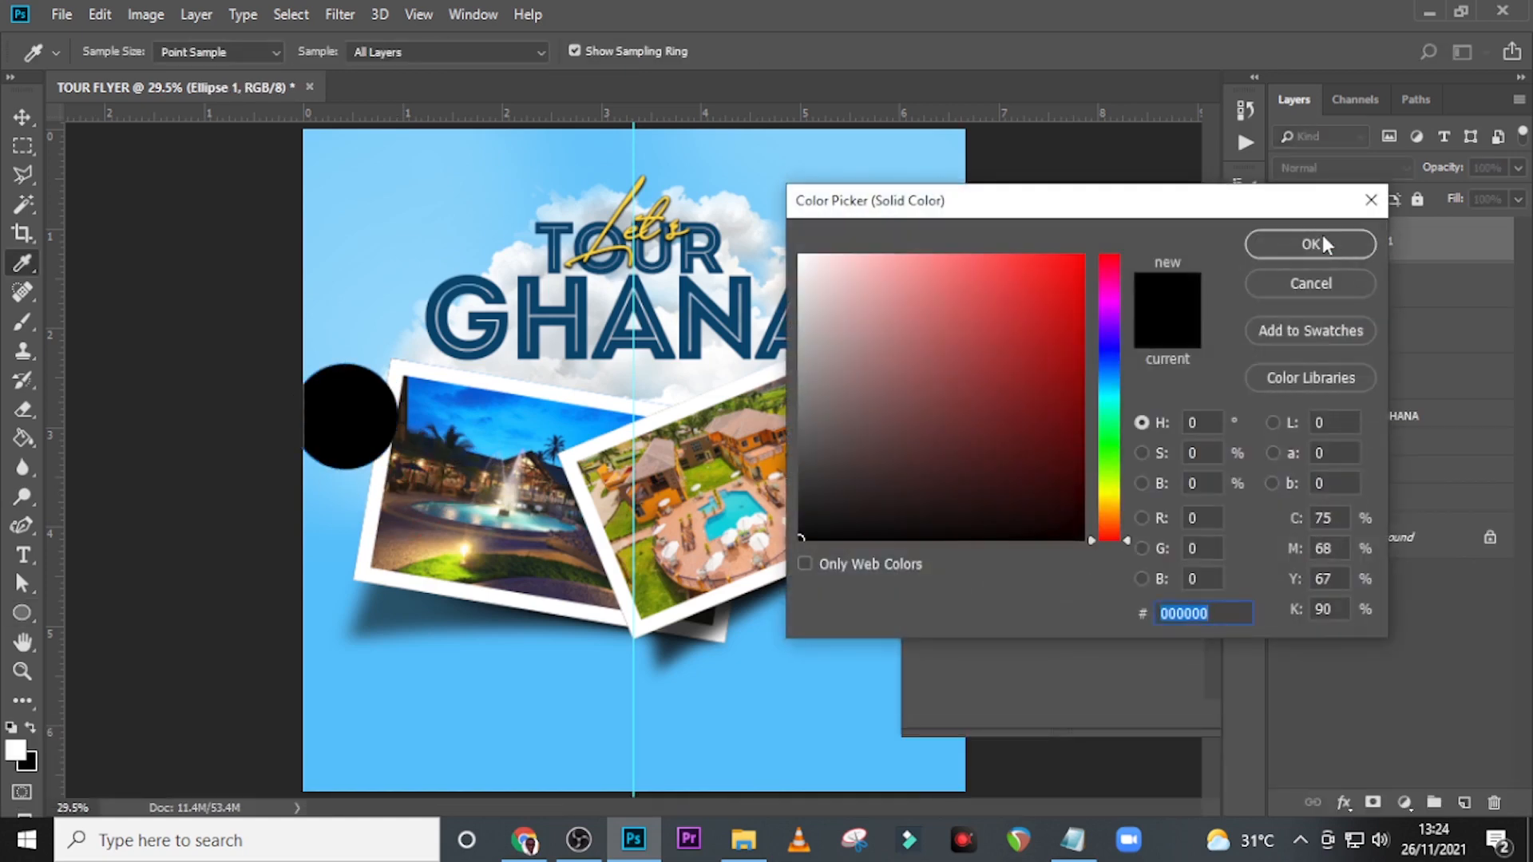
type("03")
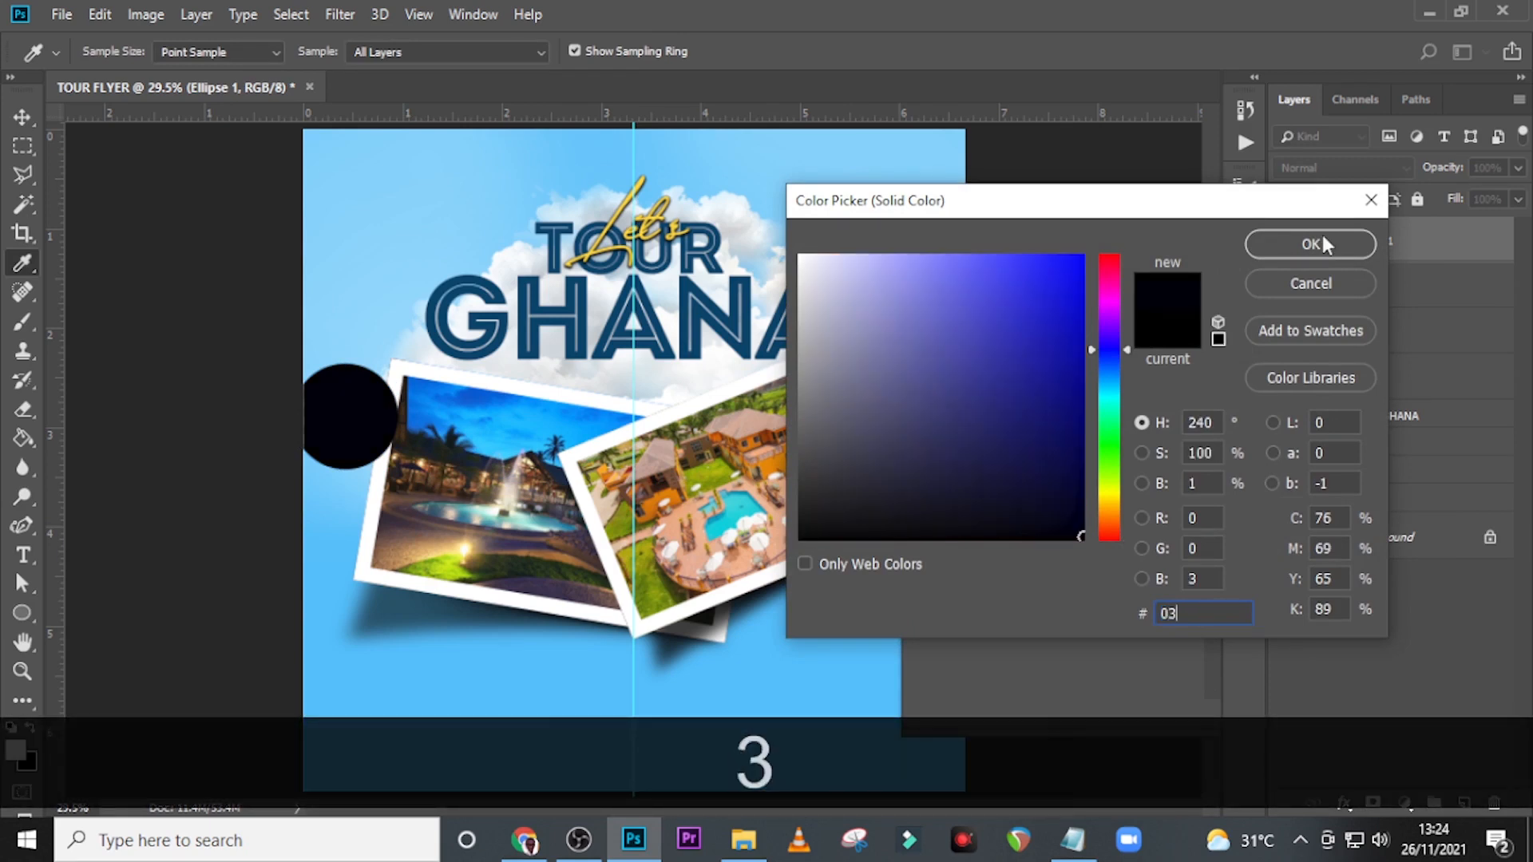
type("42")
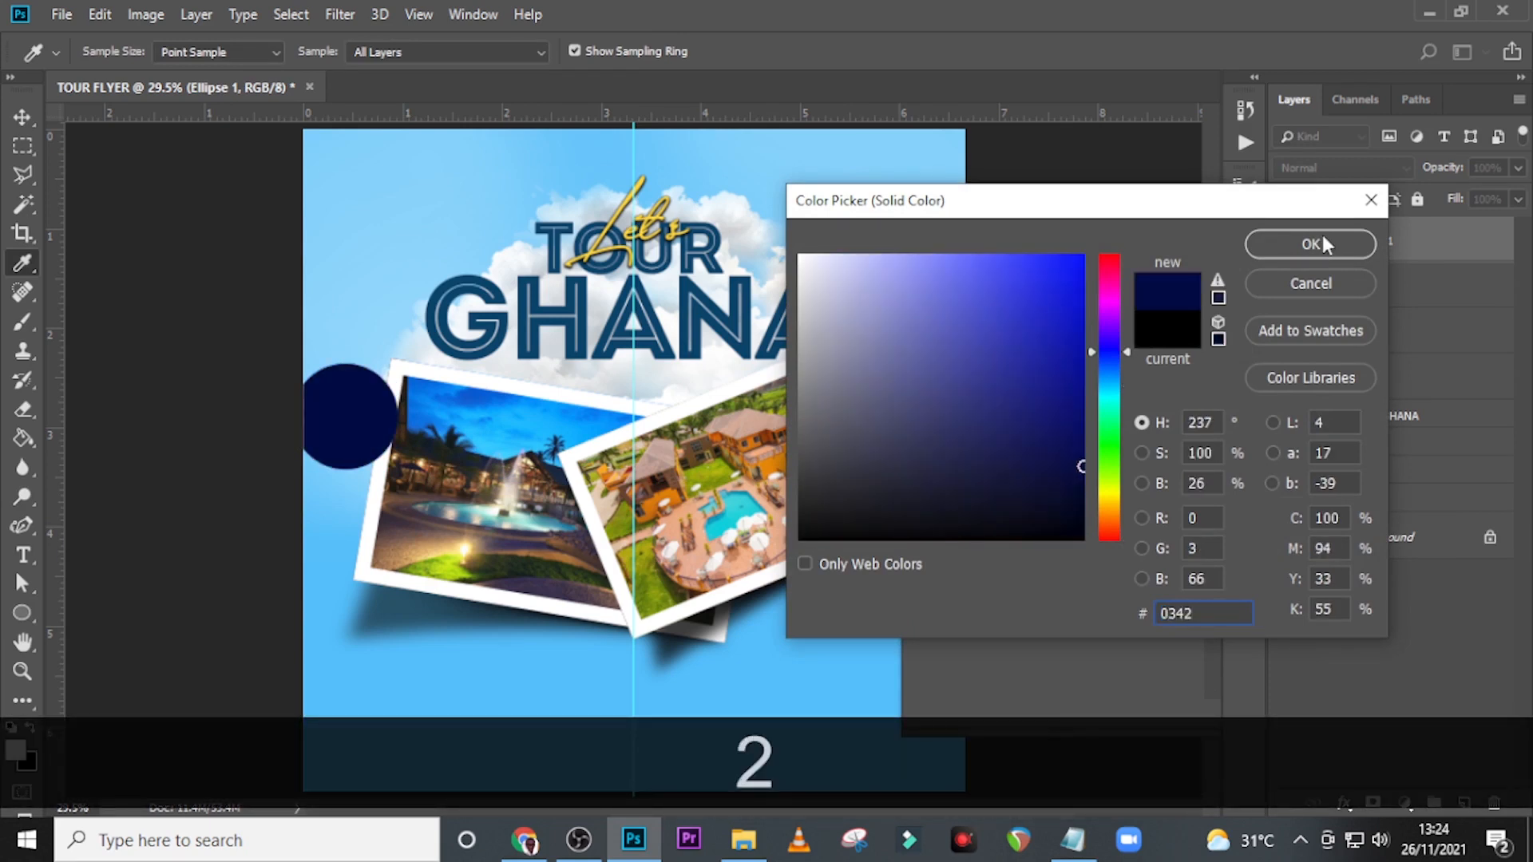
type("6a")
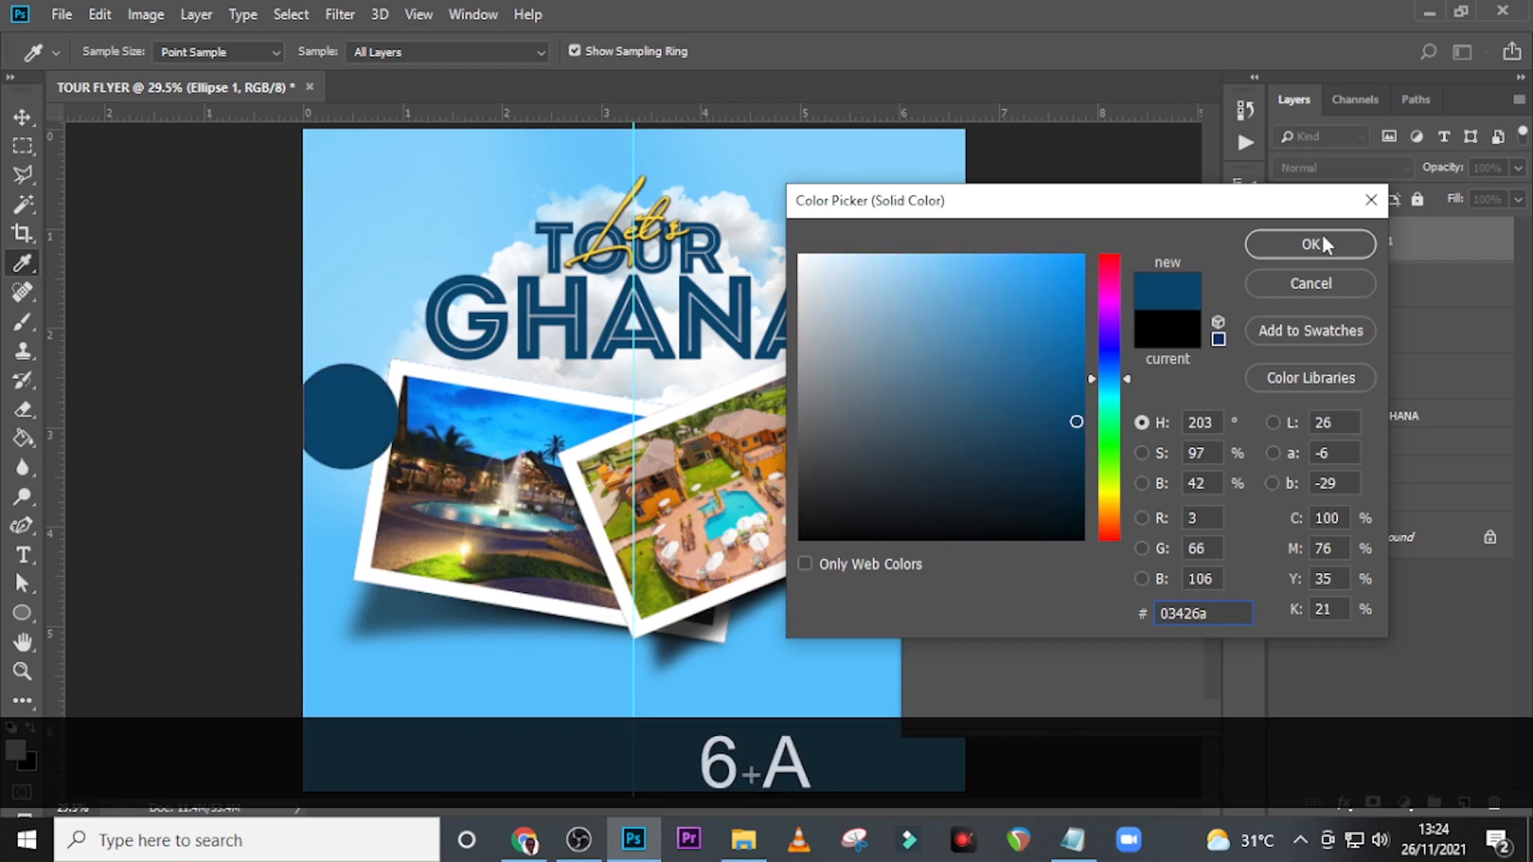
left_click(1310, 243)
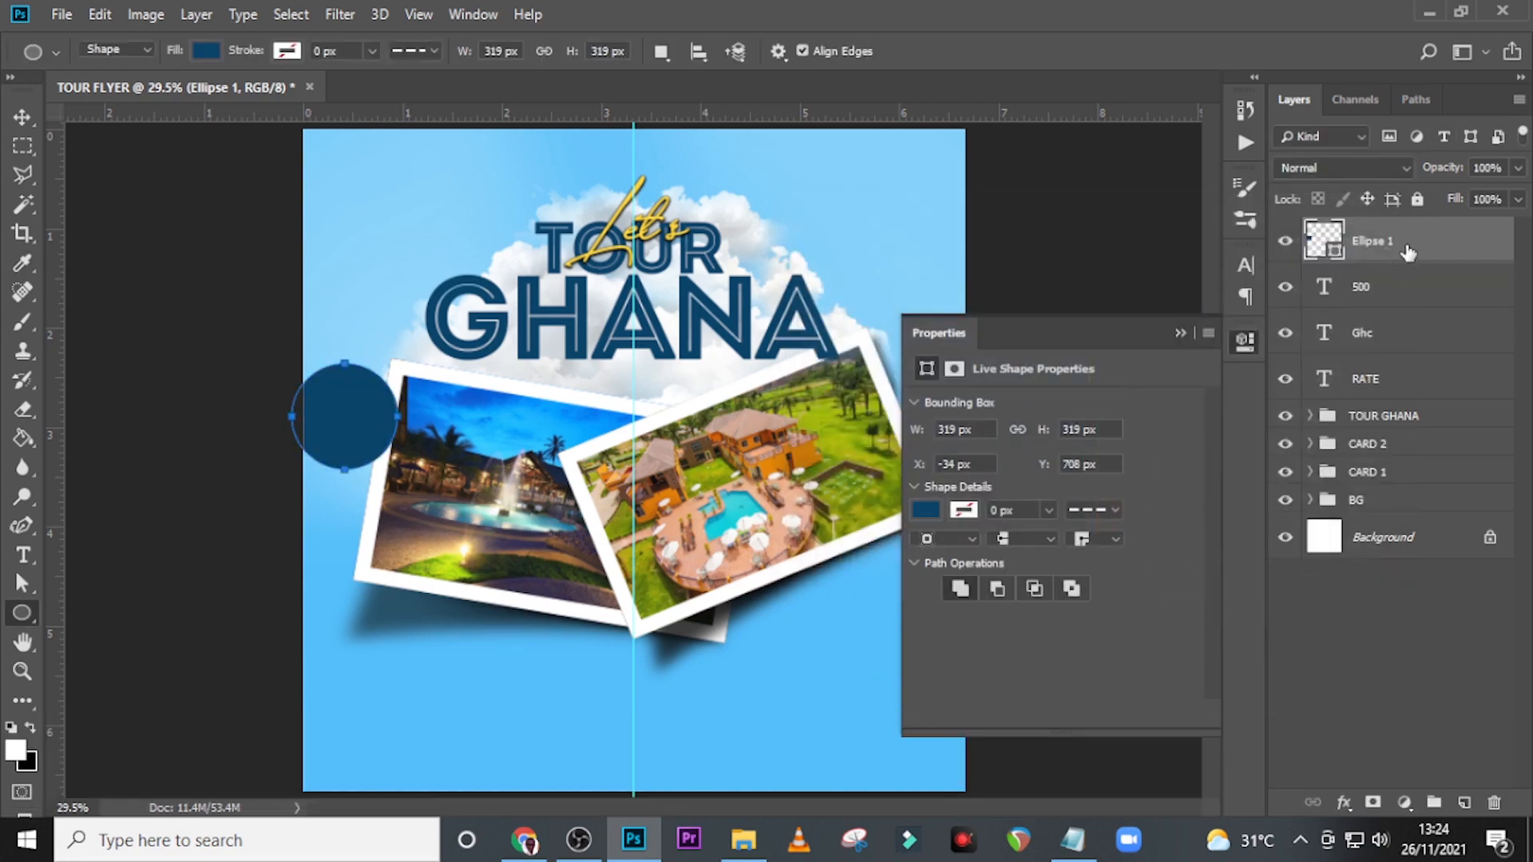
left_click_drag(1402, 247, 1363, 403)
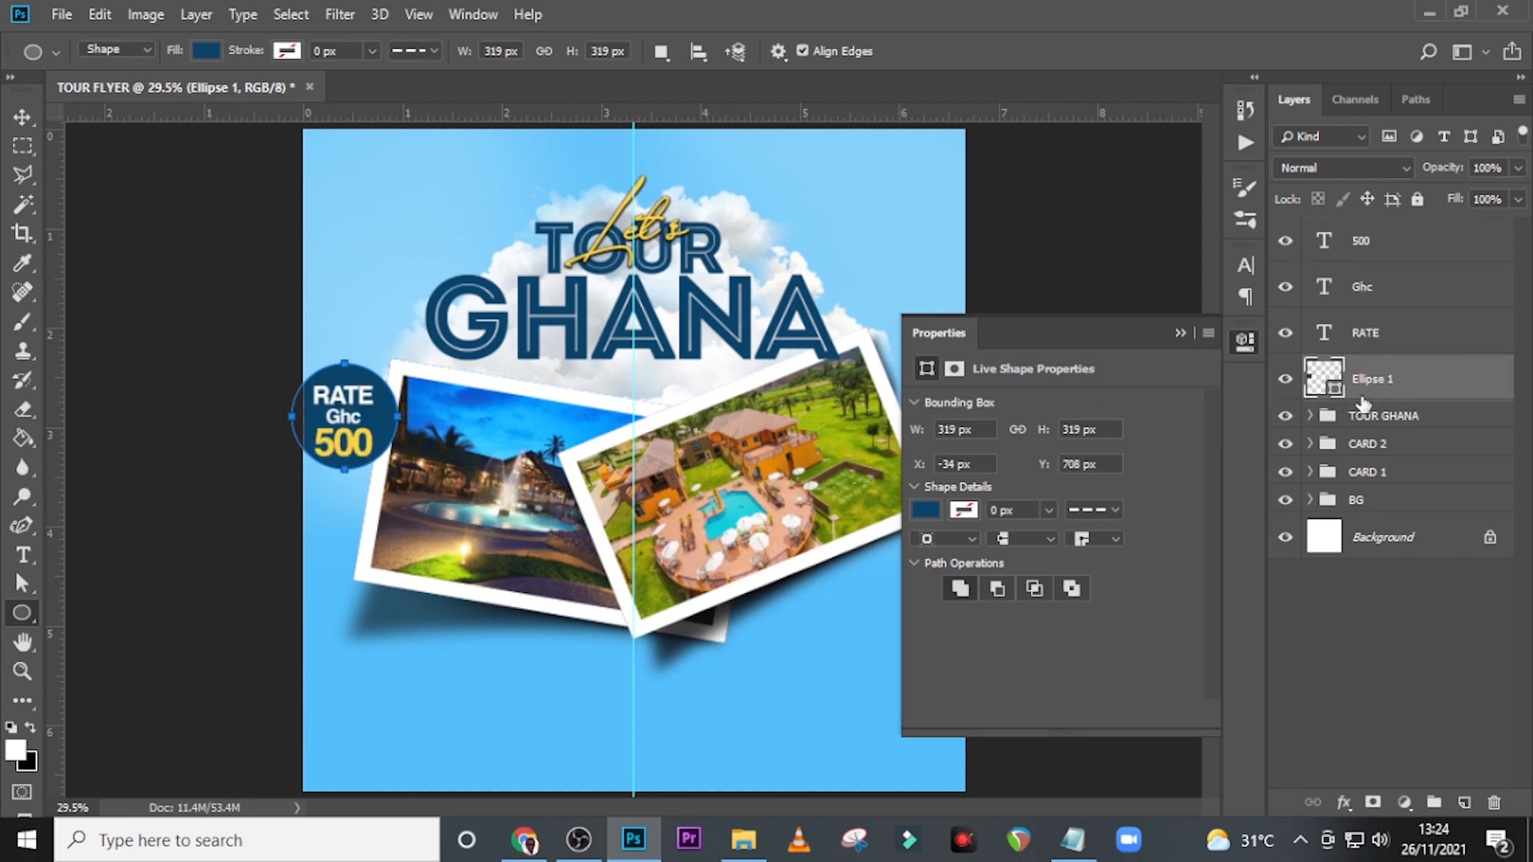
Nudge the RATE text up slightly inside the blue circle.
key("ctrl+equal")
key("ctrl+equal")
key("ctrl+equal")
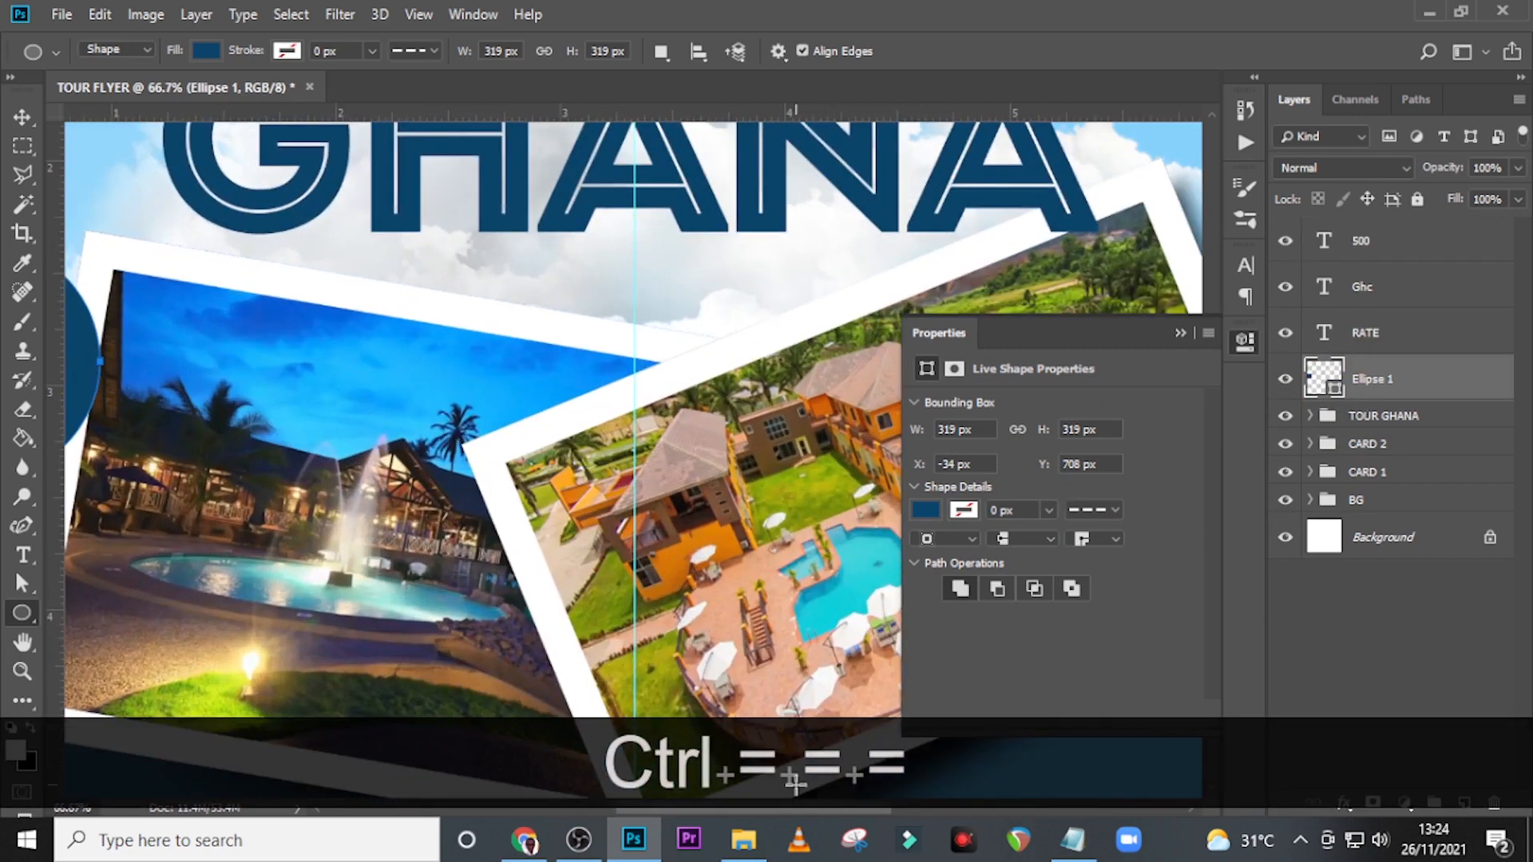
left_click_drag(792, 805, 636, 805)
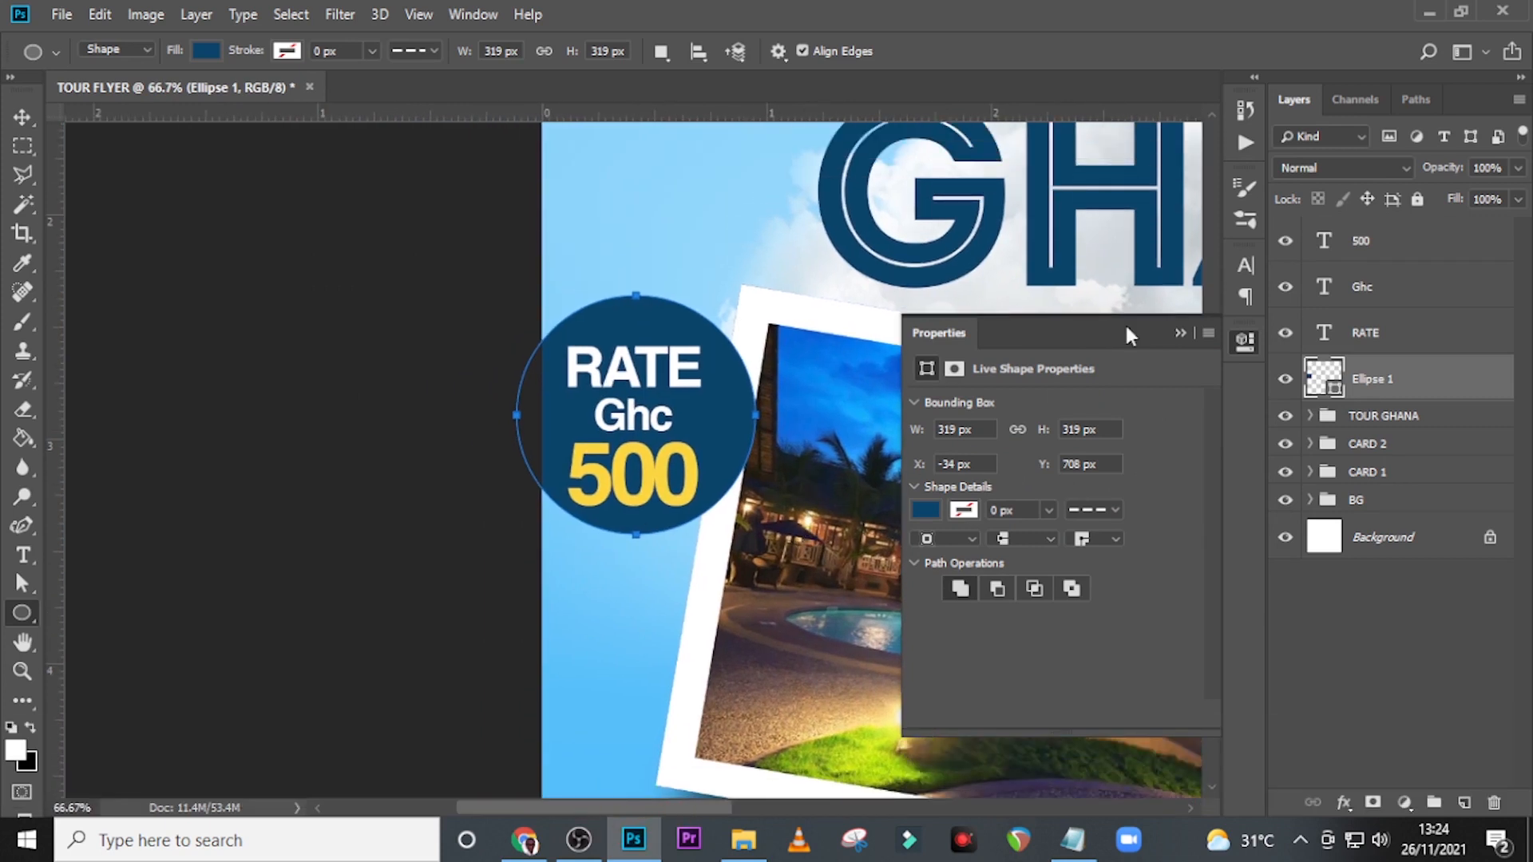
left_click(1357, 334)
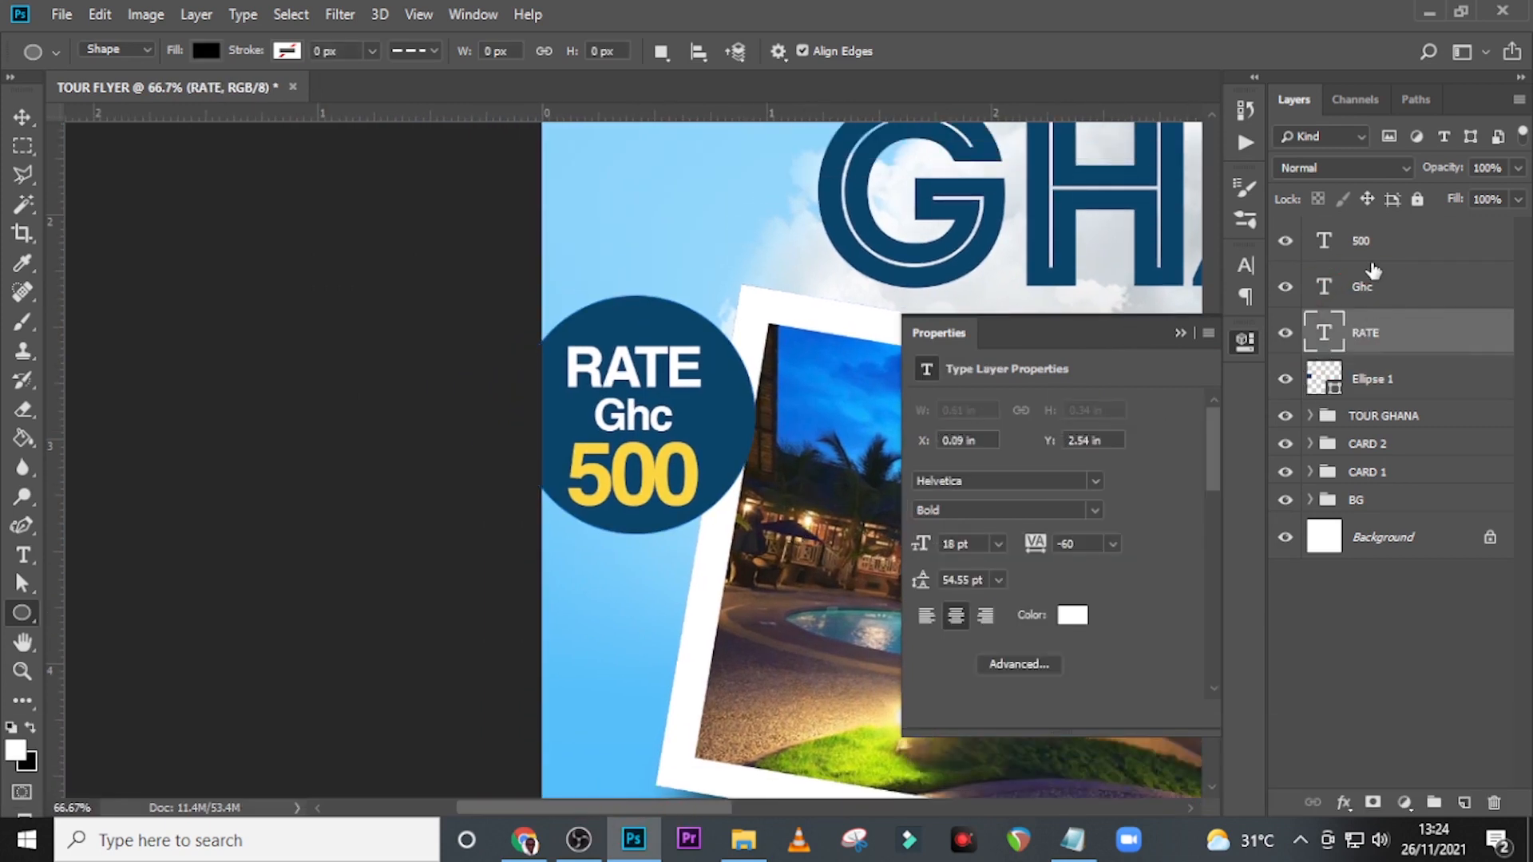
key("v")
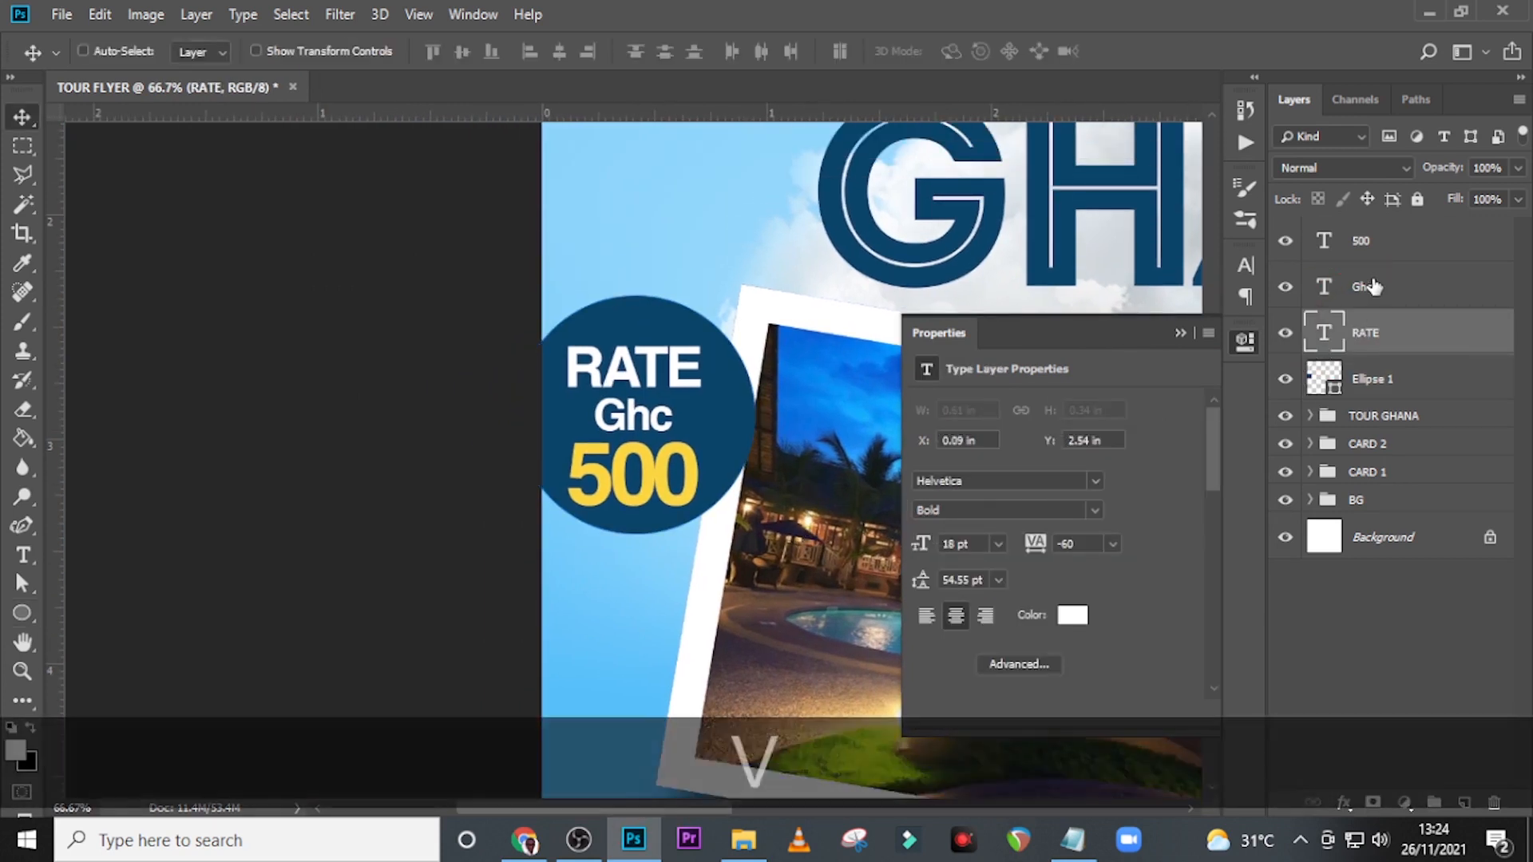
key("Up")
key("Up")
key("Up")
key("Up")
key("Up")
key("Up")
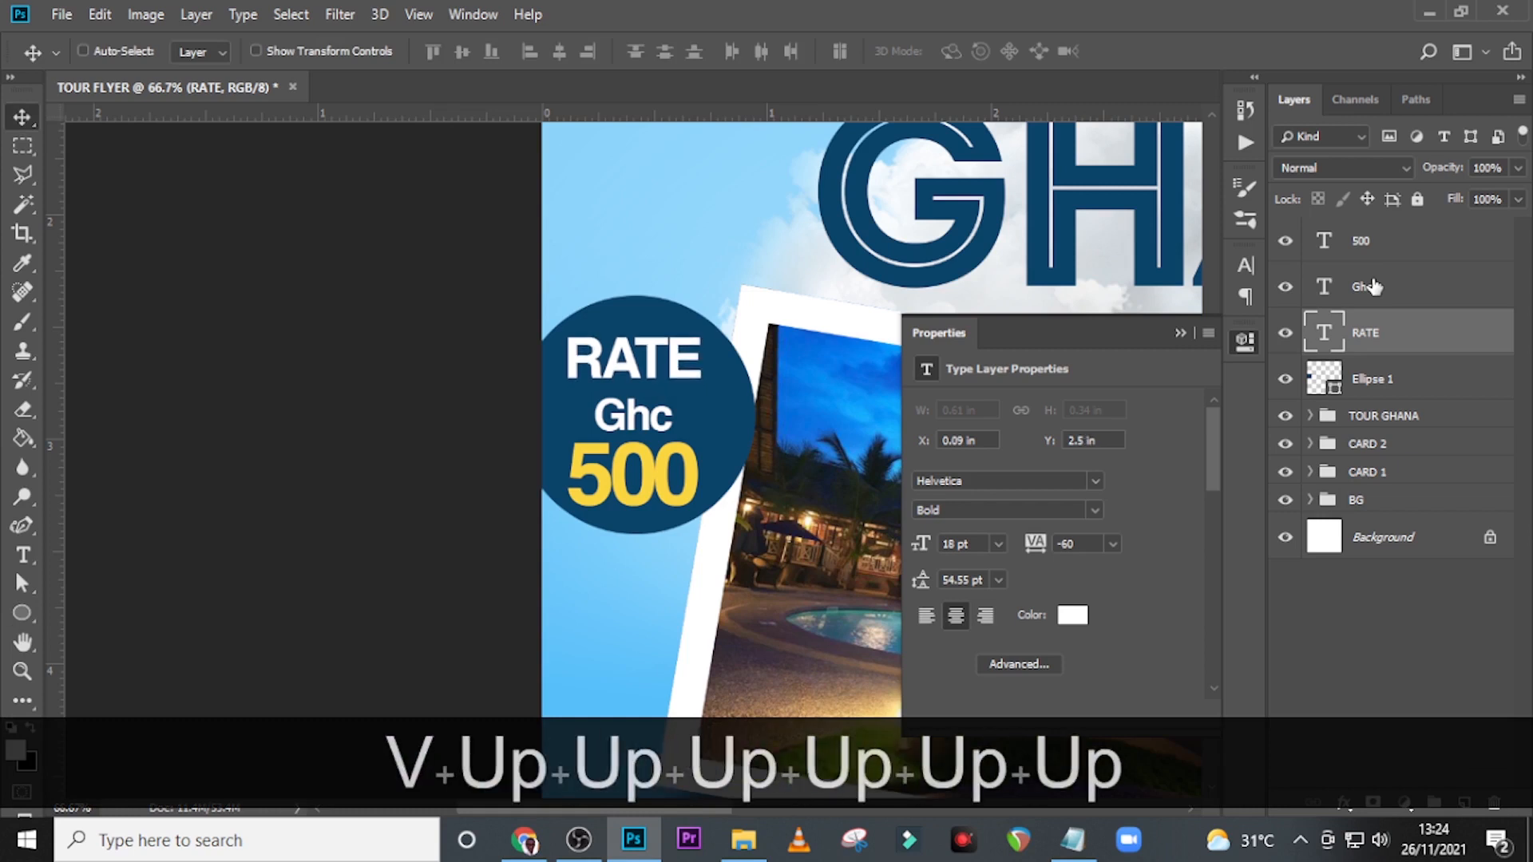
Nudge the Ghc text up to close the gap below RATE.
left_click(1365, 288)
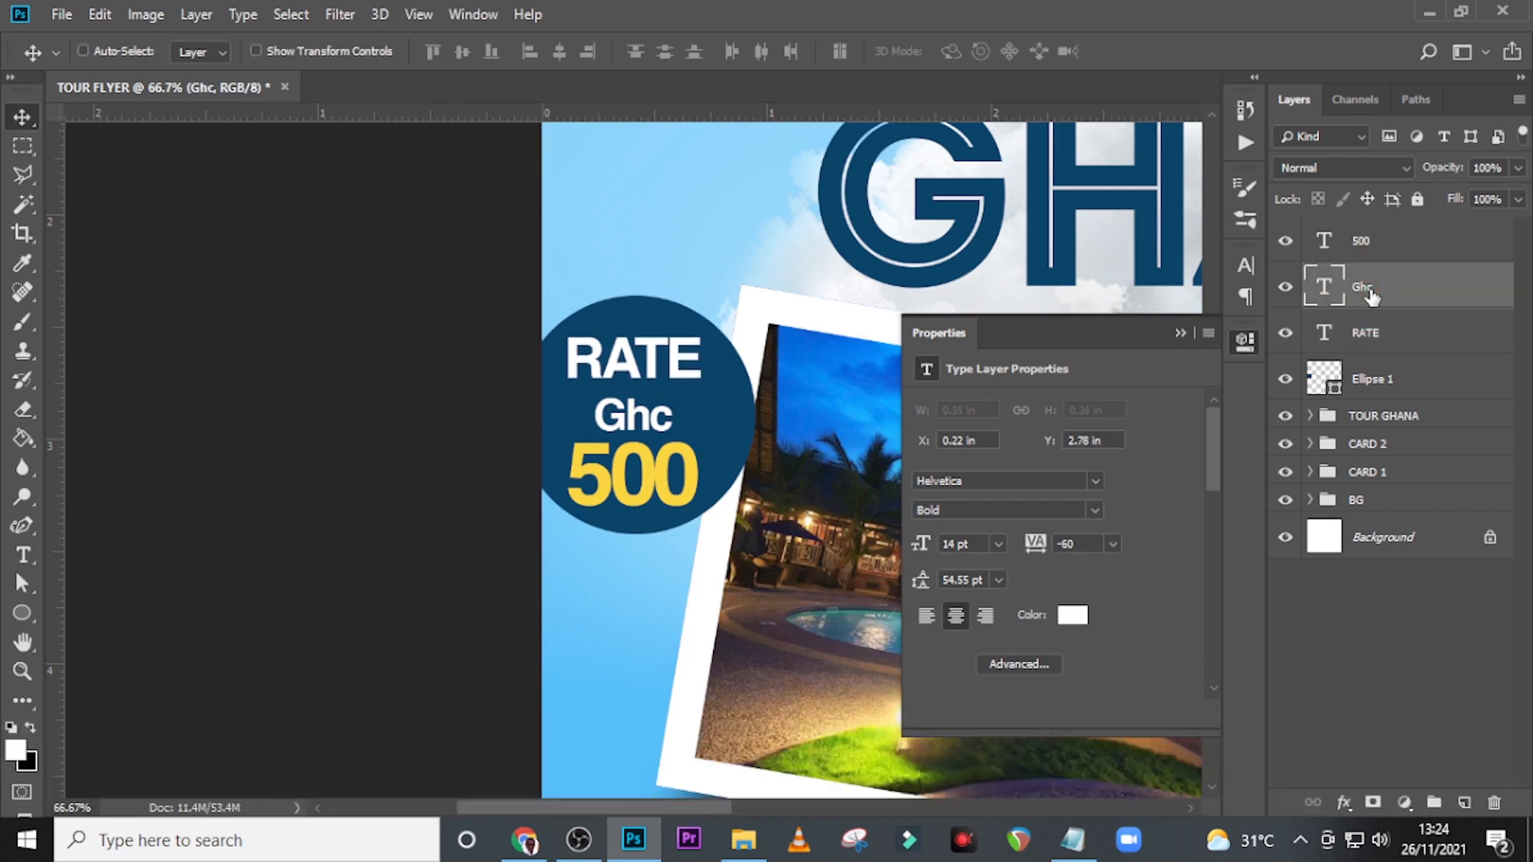
key("Up")
key("Up")
key("Up")
key("Up")
key("Up")
key("Up")
key("Up")
key("Up")
key("Up")
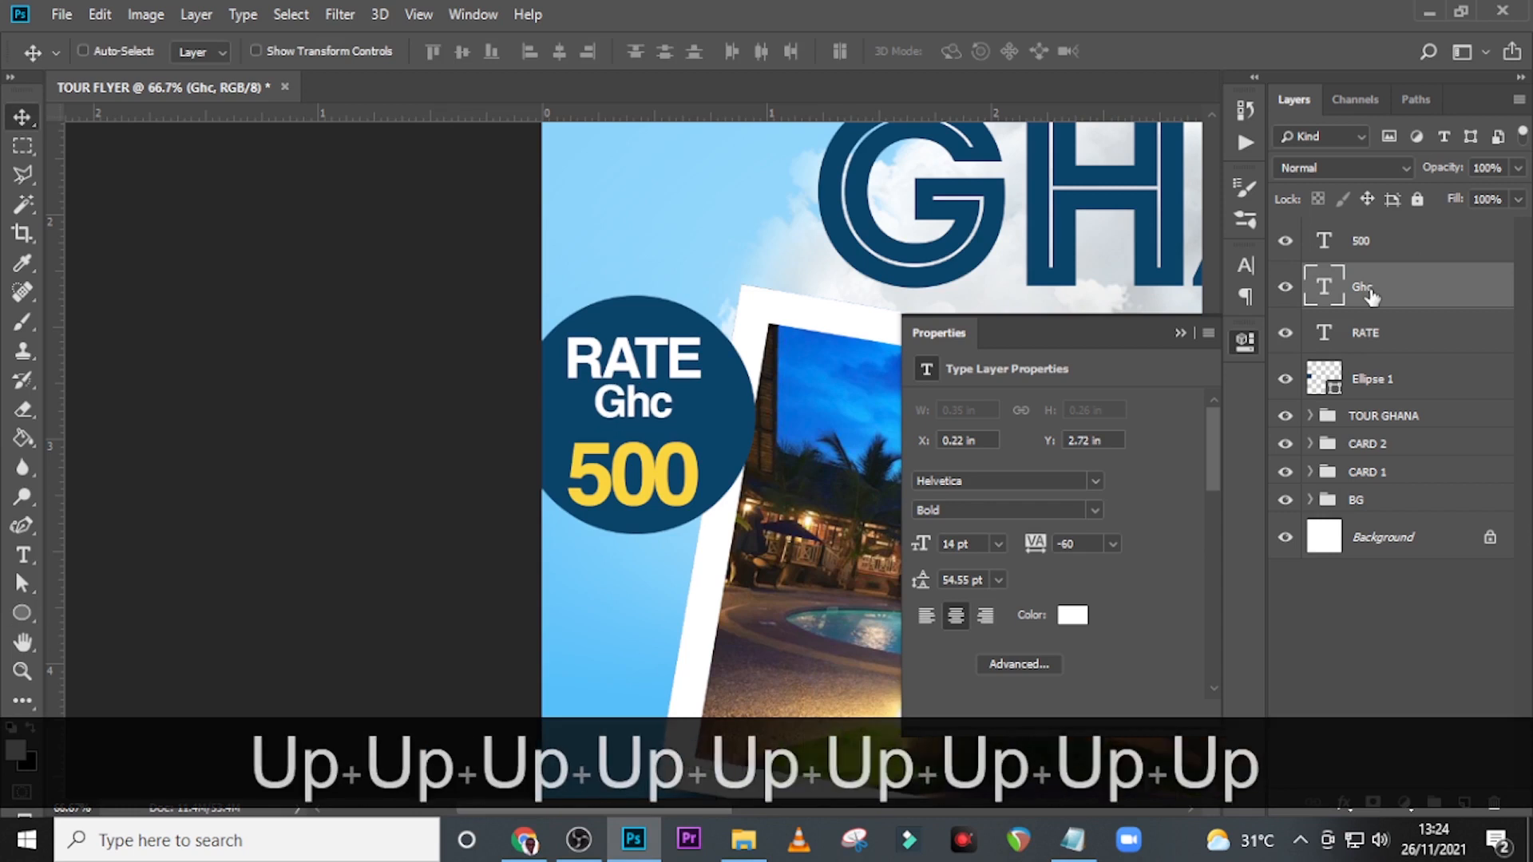
Nudge the 500 text up until it sits close below Ghc.
left_click(1378, 250)
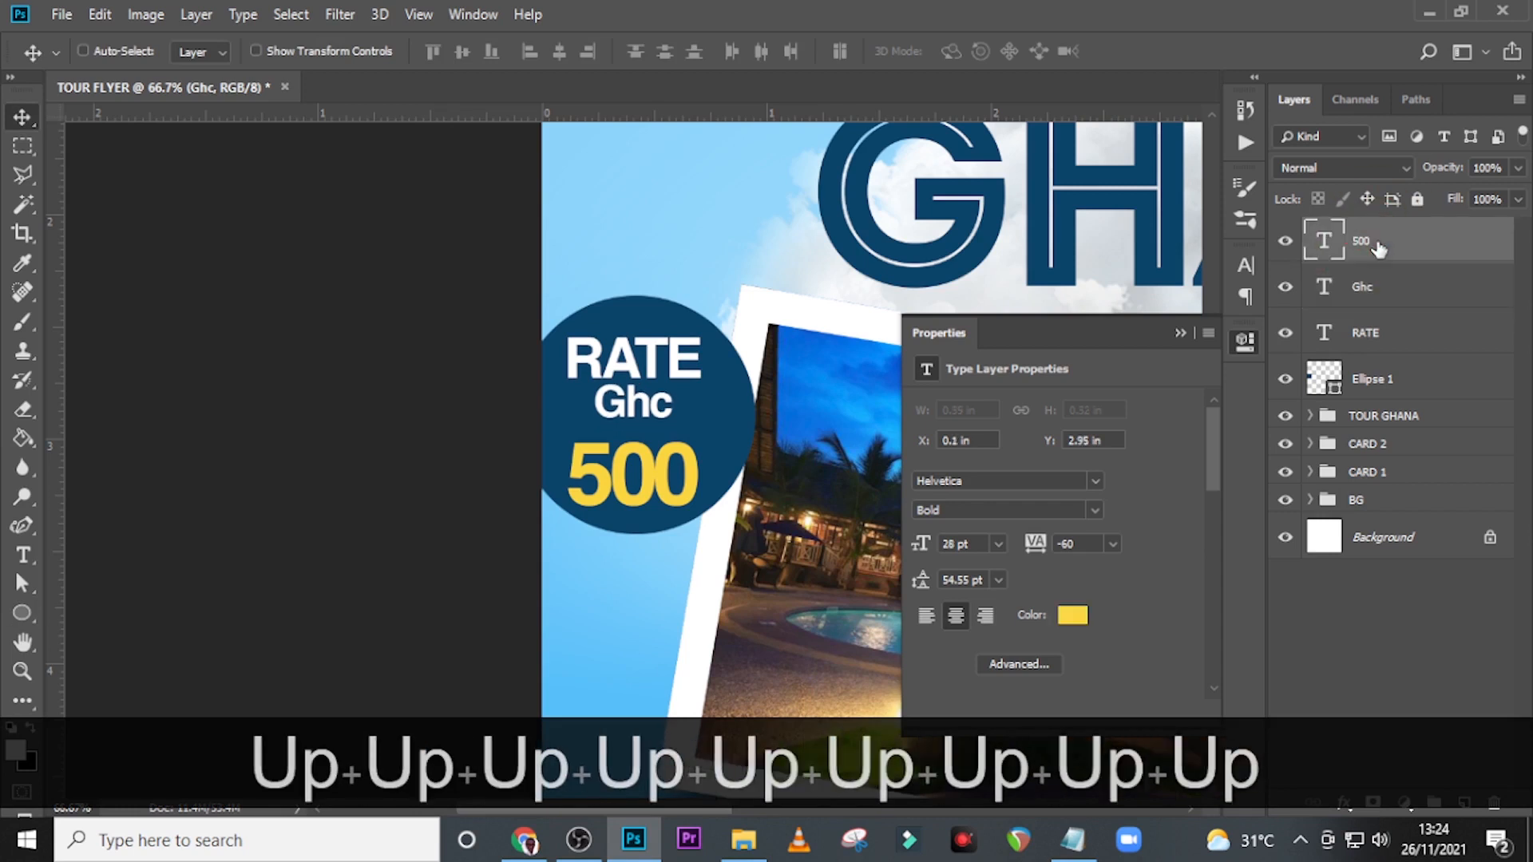
key("Up")
key("Up")
key("Up")
key("Up")
key("Up")
key("Up")
key("Up")
key("Up")
key("Up")
key("Up")
key("Up")
key("Up")
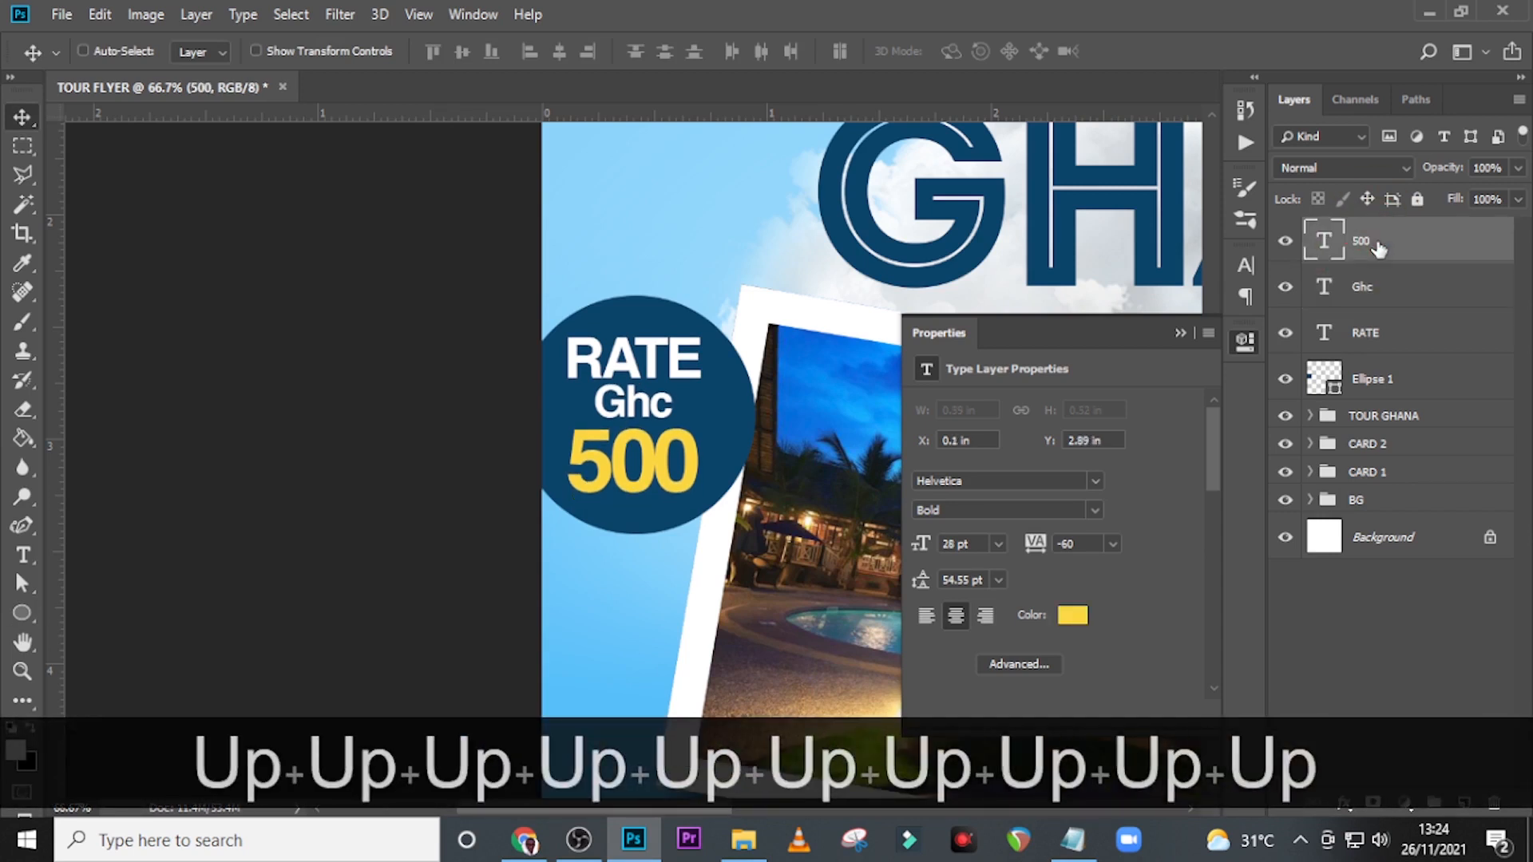
Rotate the RATE, Ghc and 500 texts together about 26.9° counterclockwise.
left_click(1369, 289, "ctrl")
left_click(1368, 328, "ctrl")
key("ctrl+t")
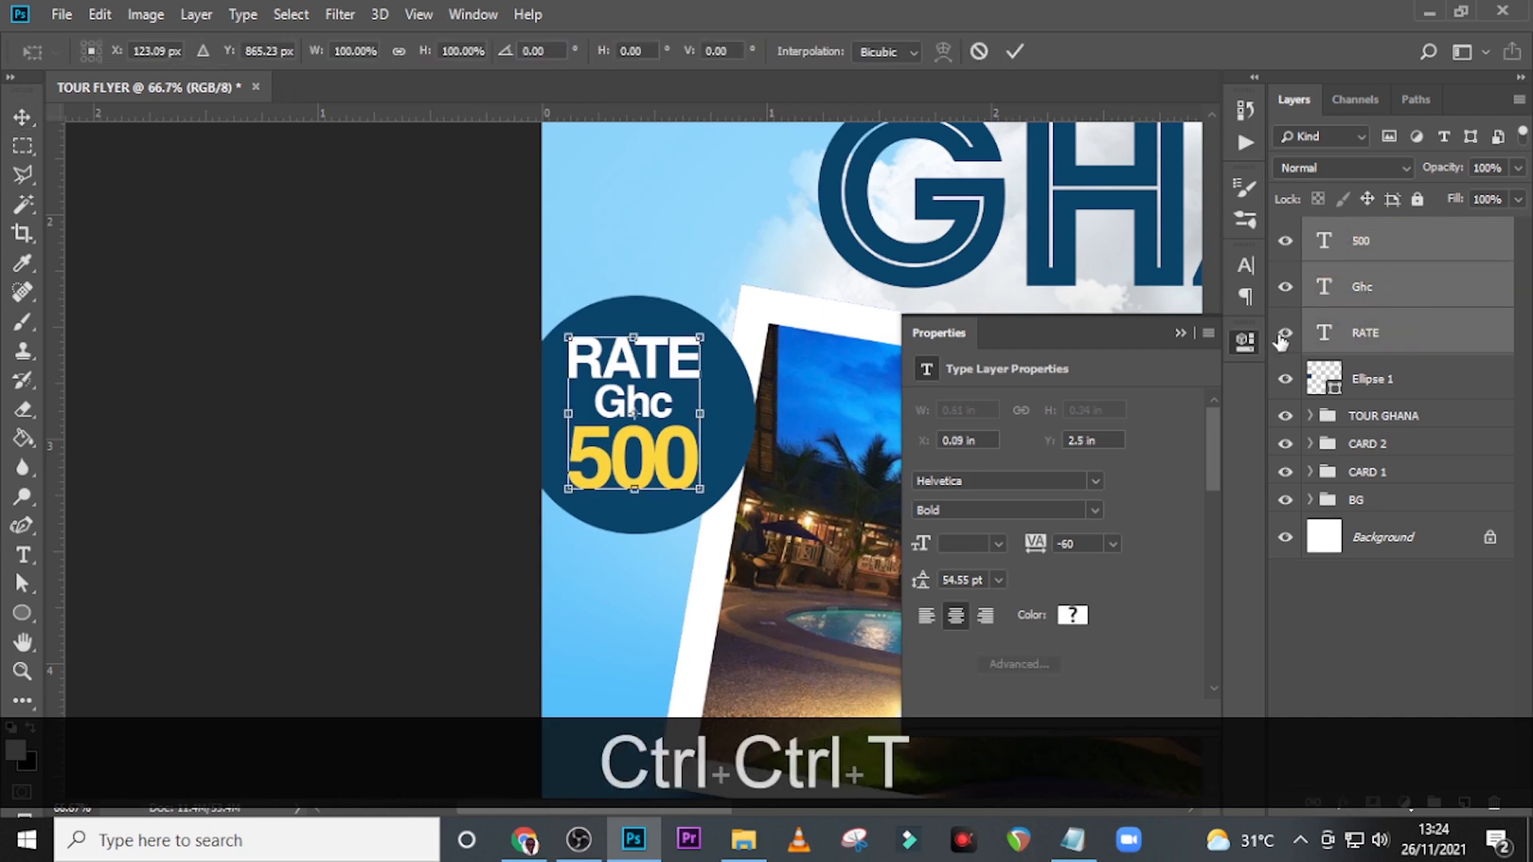
left_click_drag(865, 353, 857, 233)
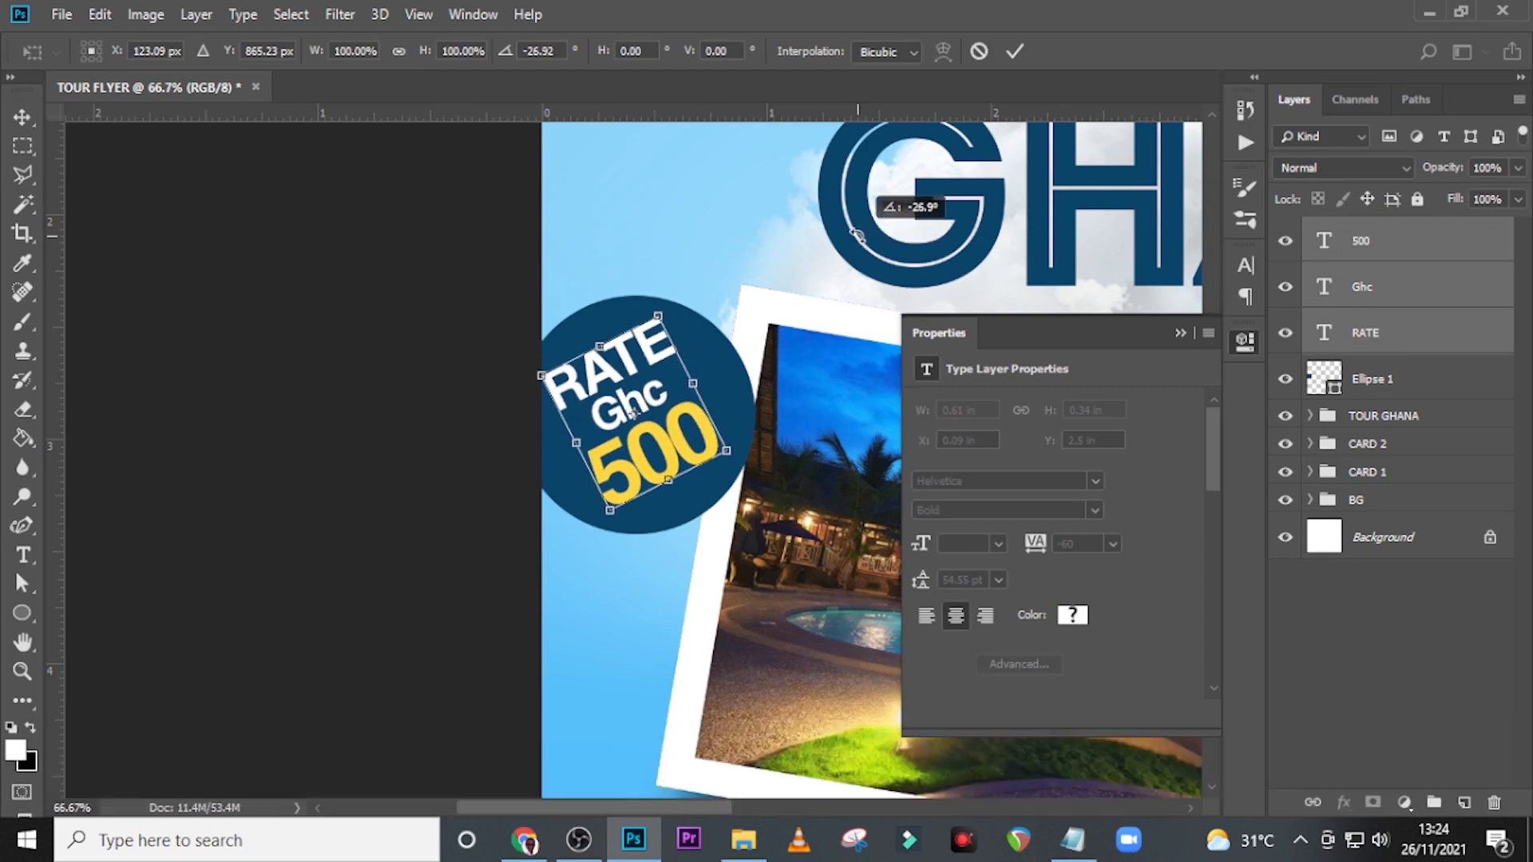
key("Return")
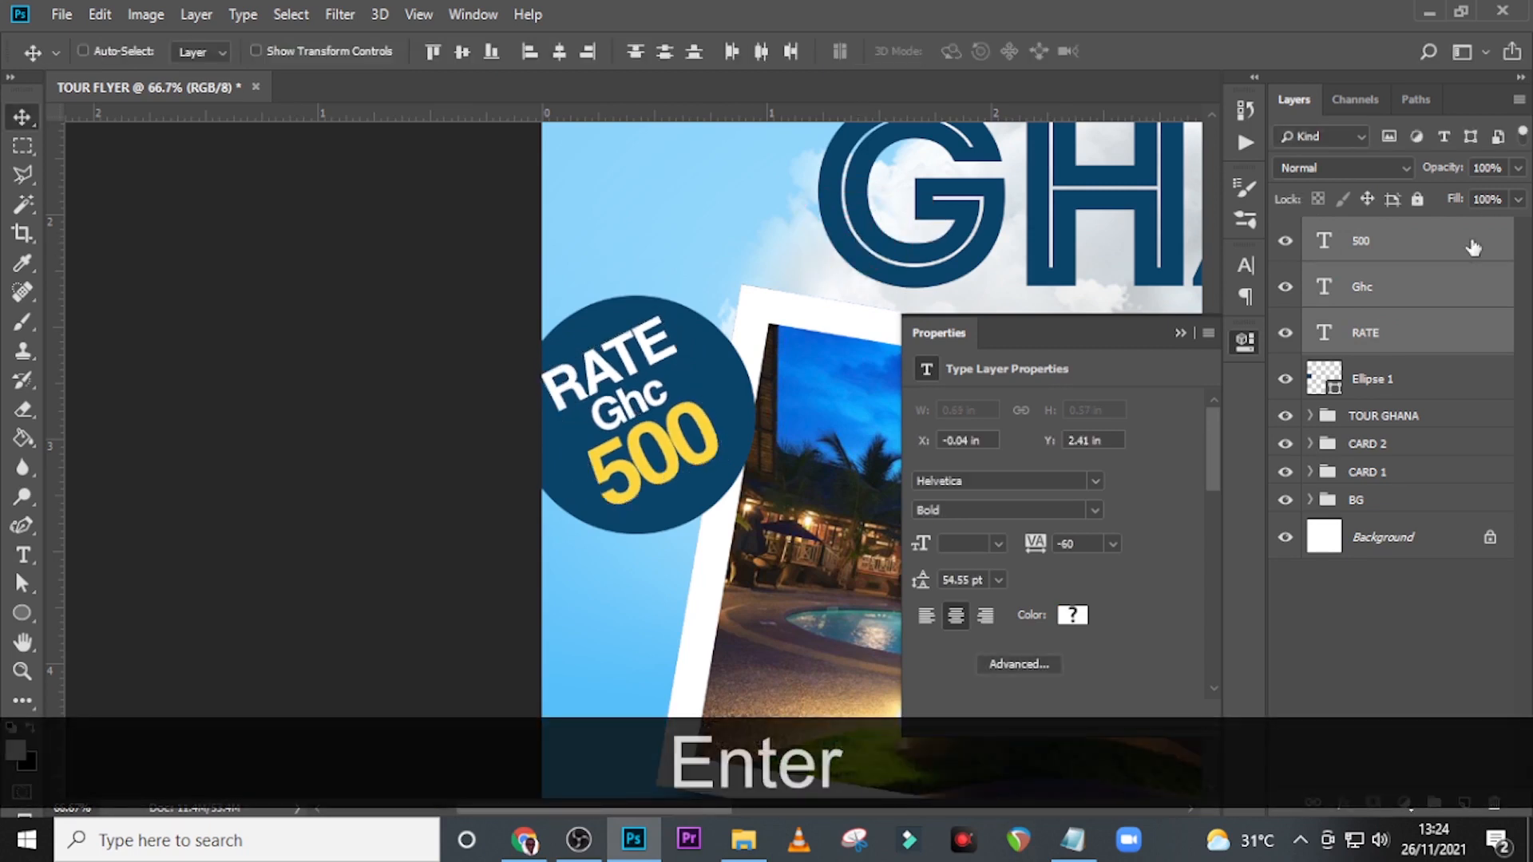
Duplicate the blue circle and remove the fill from the copy.
left_click(1373, 384)
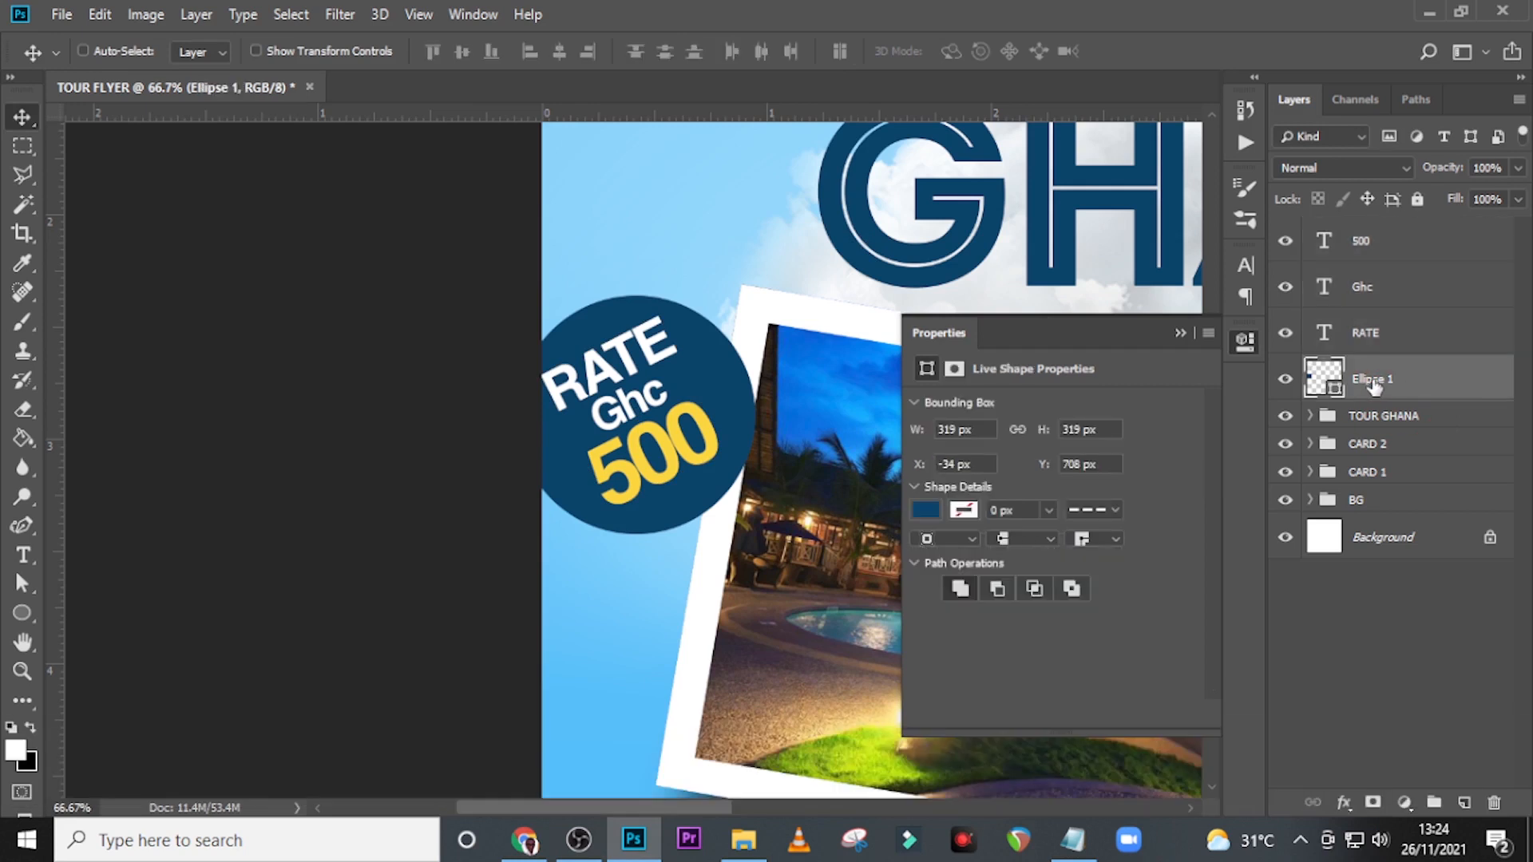
key("ctrl+j")
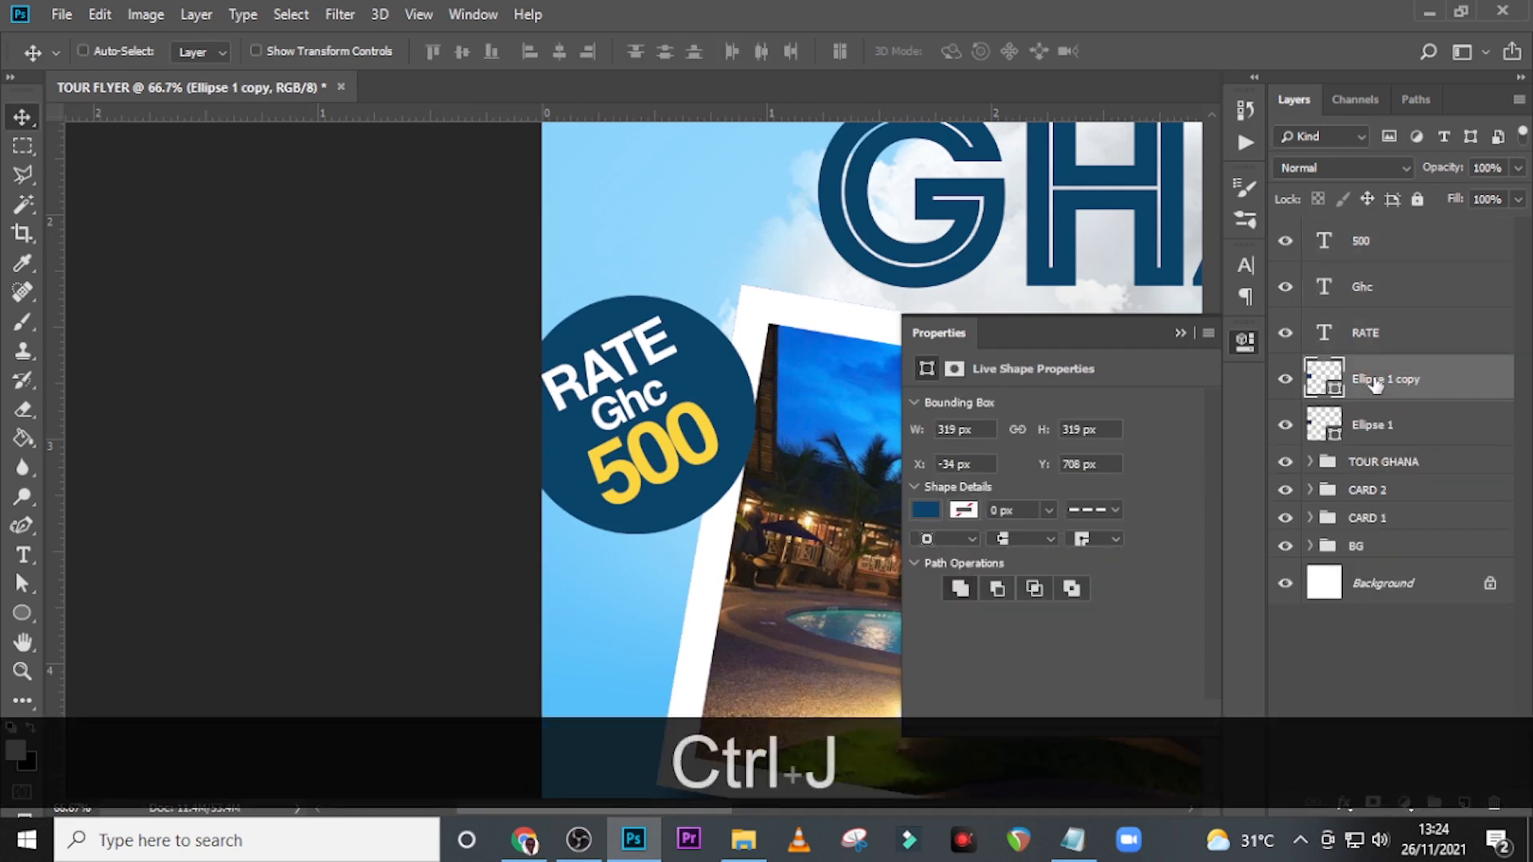
key("u")
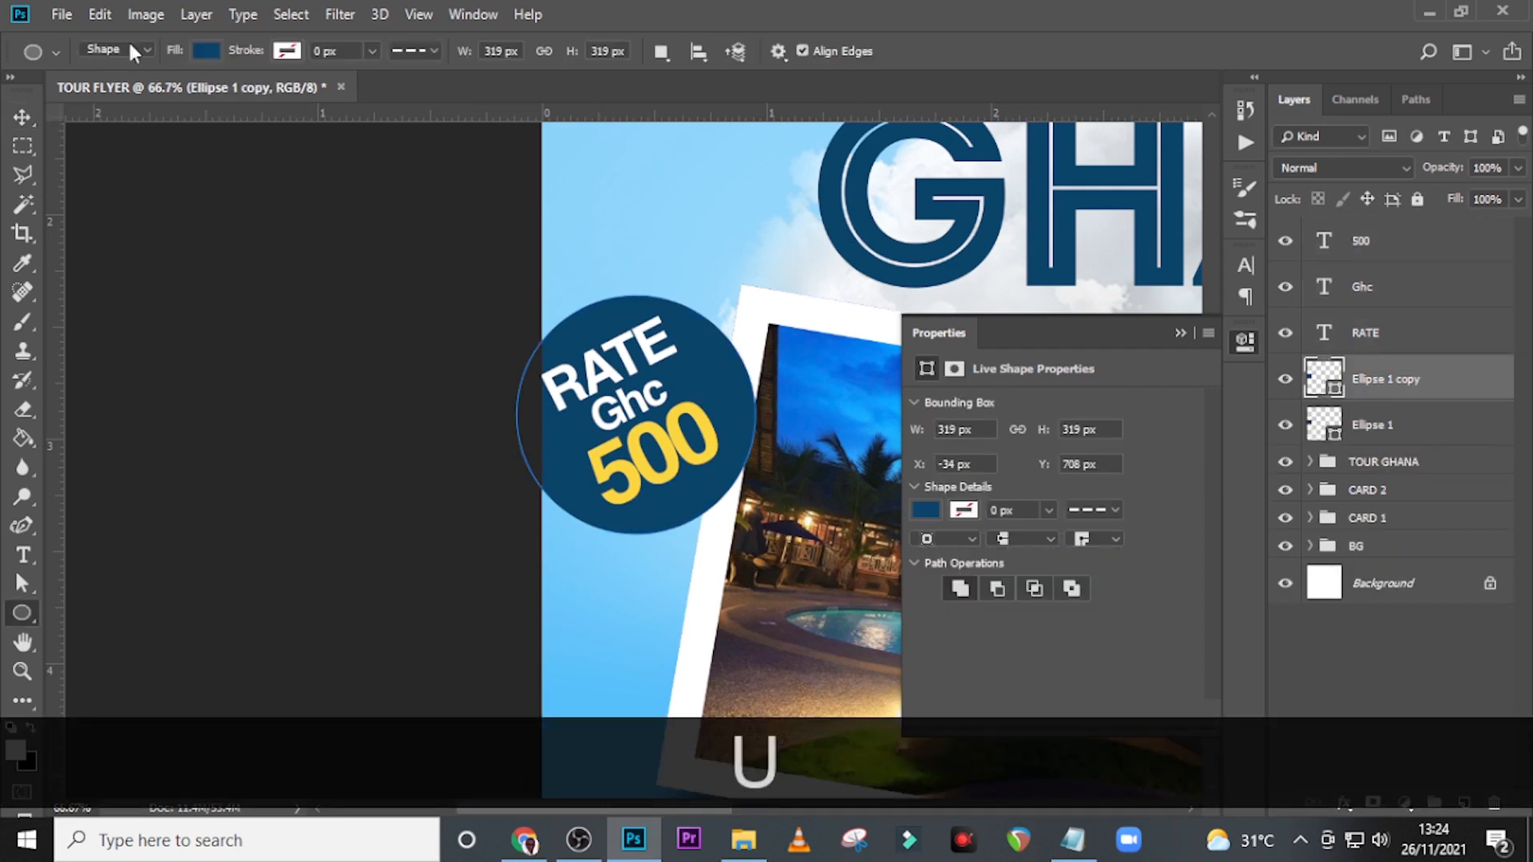
left_click(206, 51)
left_click(110, 93)
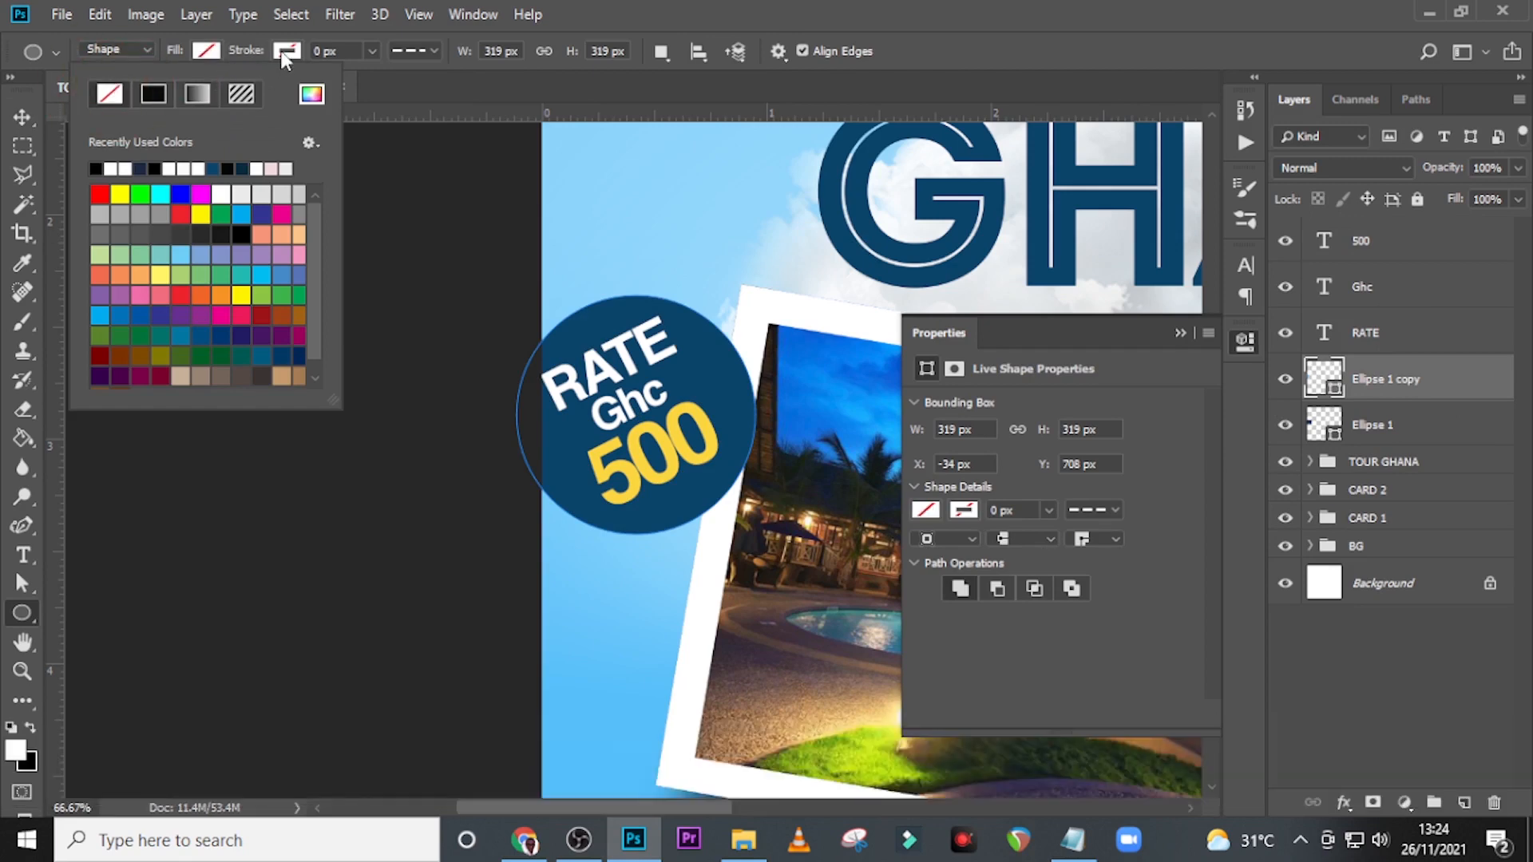
Give the copied circle a white #ffffff stroke 15 px wide.
left_click(284, 52)
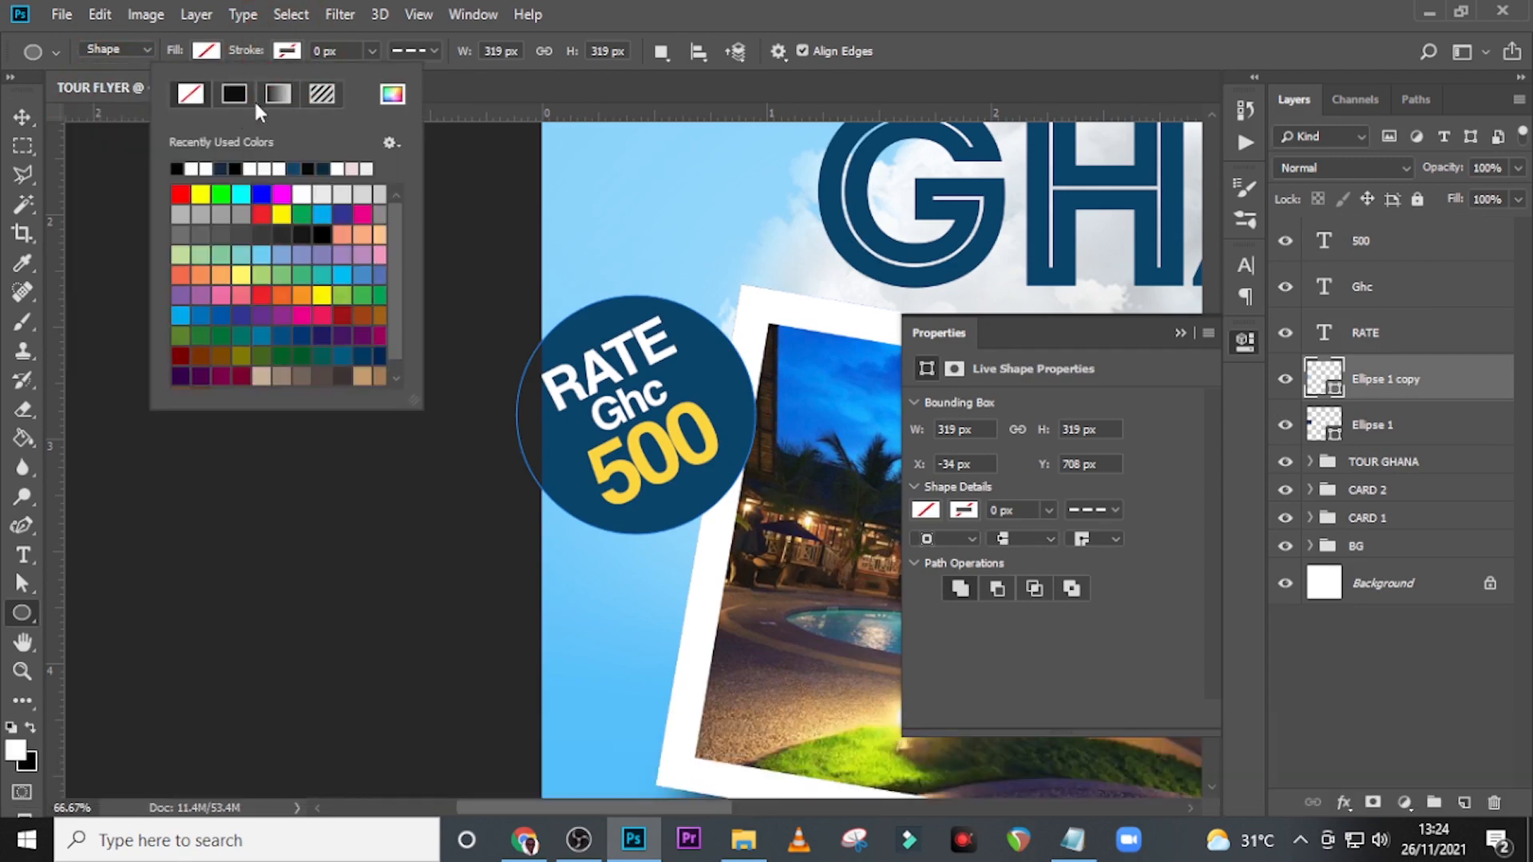
left_click(392, 95)
type("ffffff")
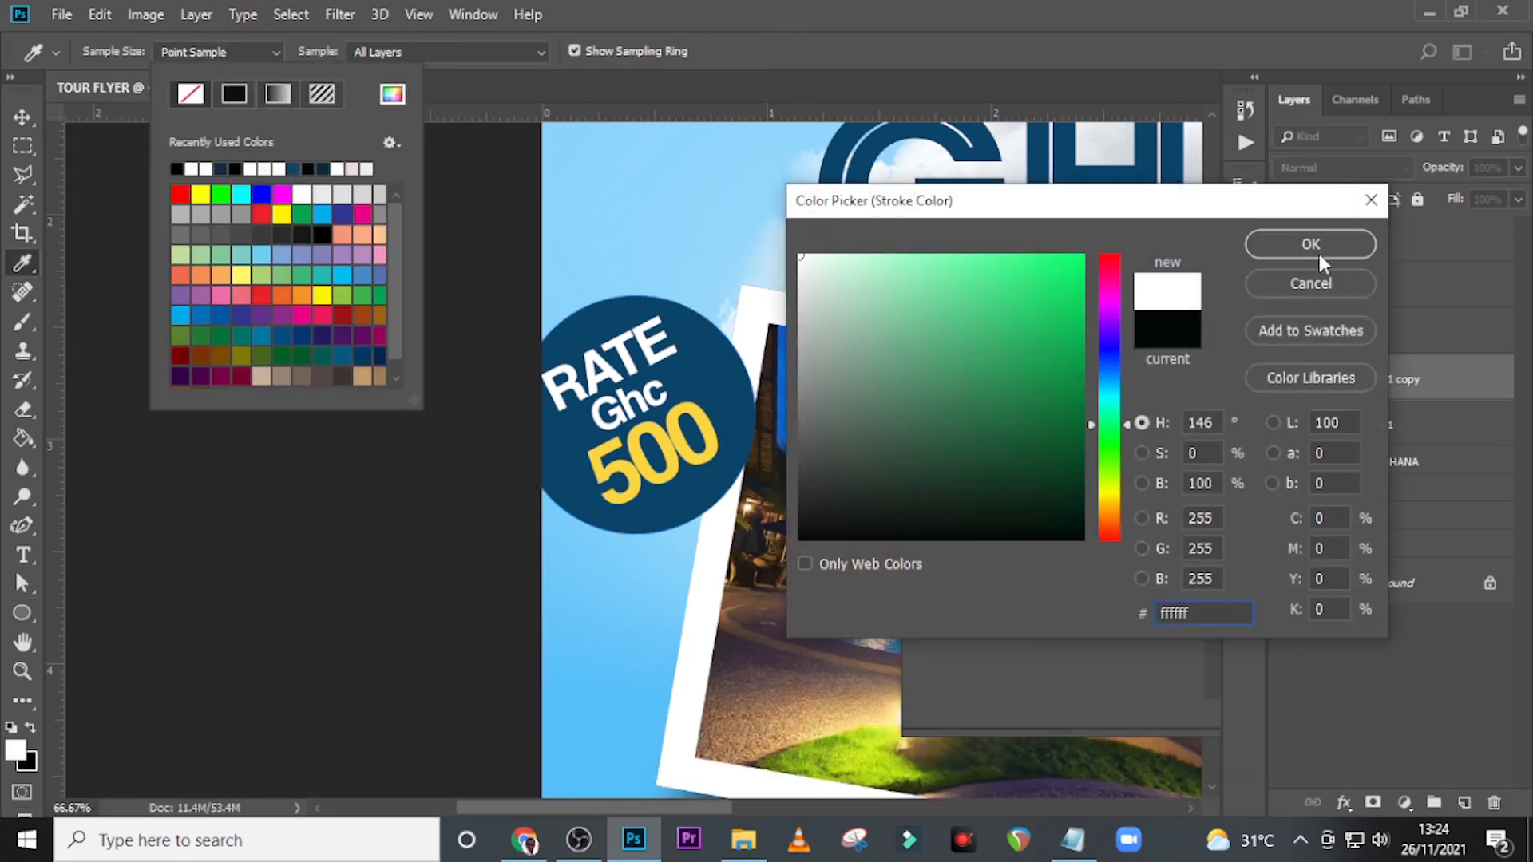
left_click(1319, 252)
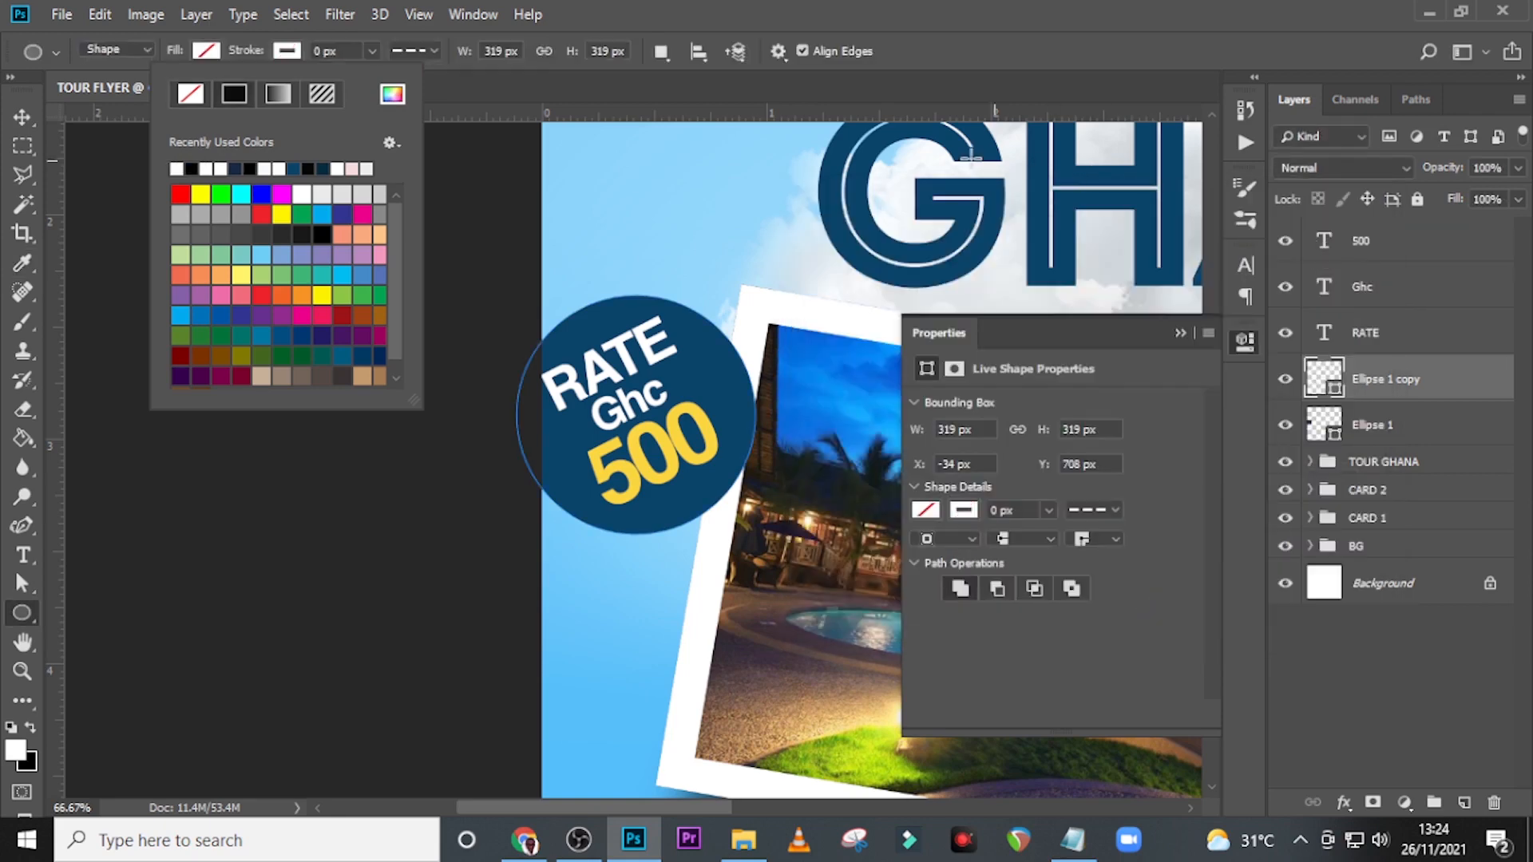
left_click(286, 50)
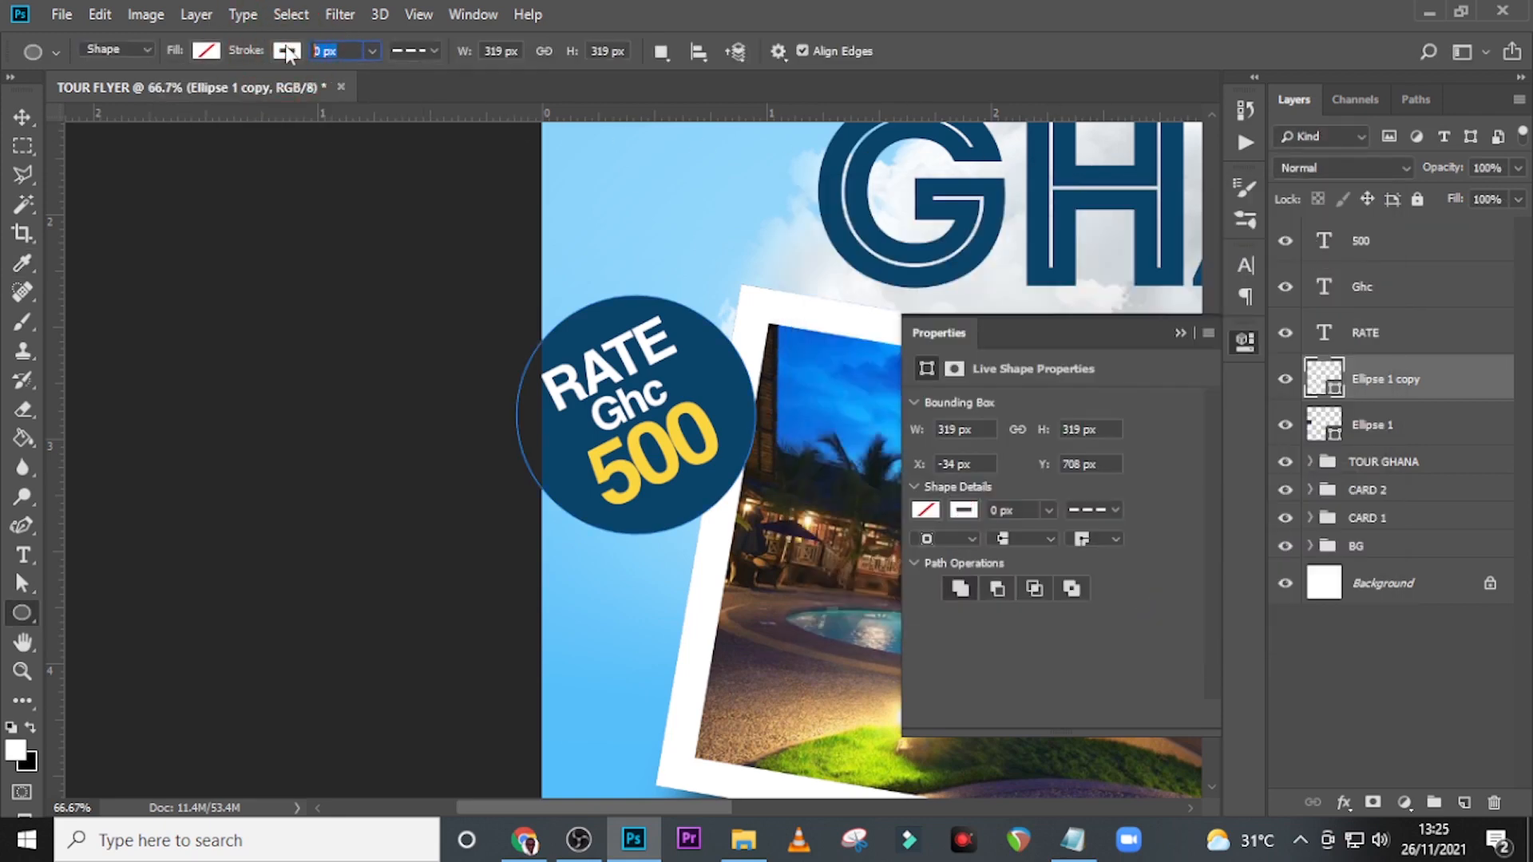
type("15")
key("Return")
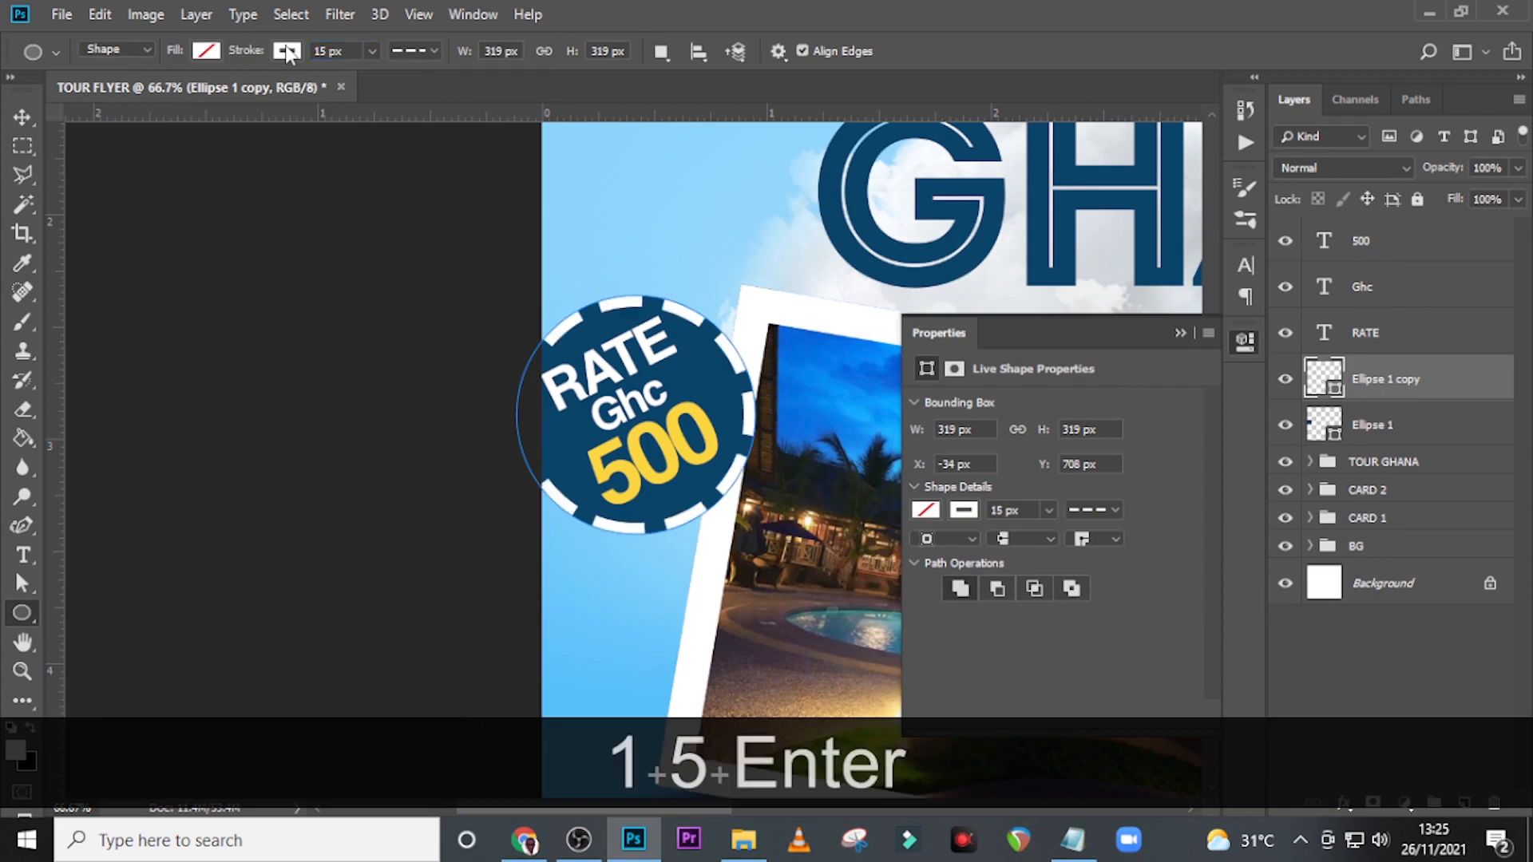
Change the copied circle's stroke from dashed to a solid line.
left_click(415, 50)
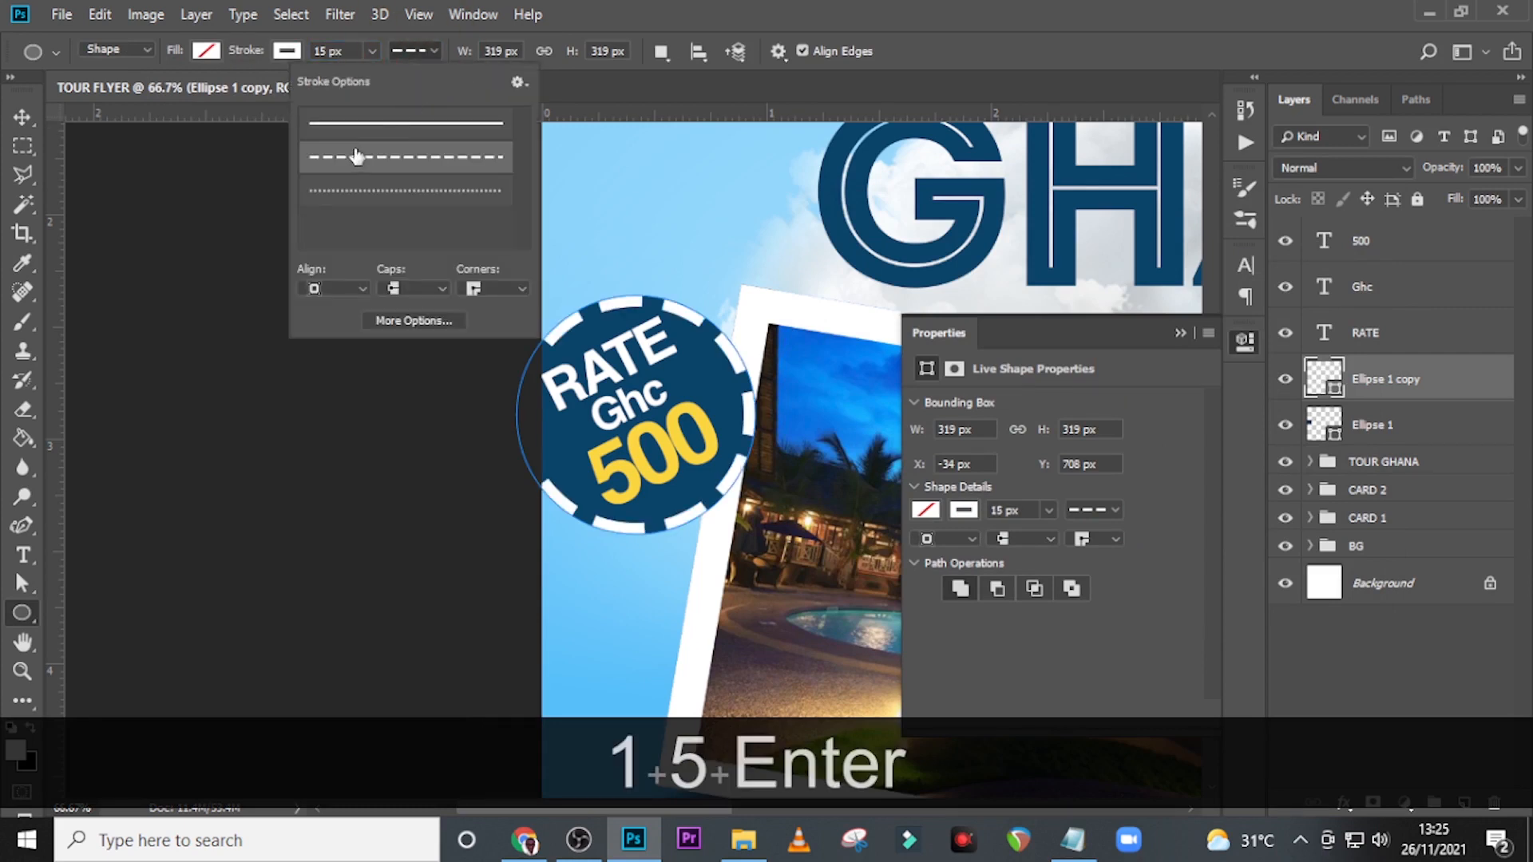
left_click(361, 123)
left_click(786, 4)
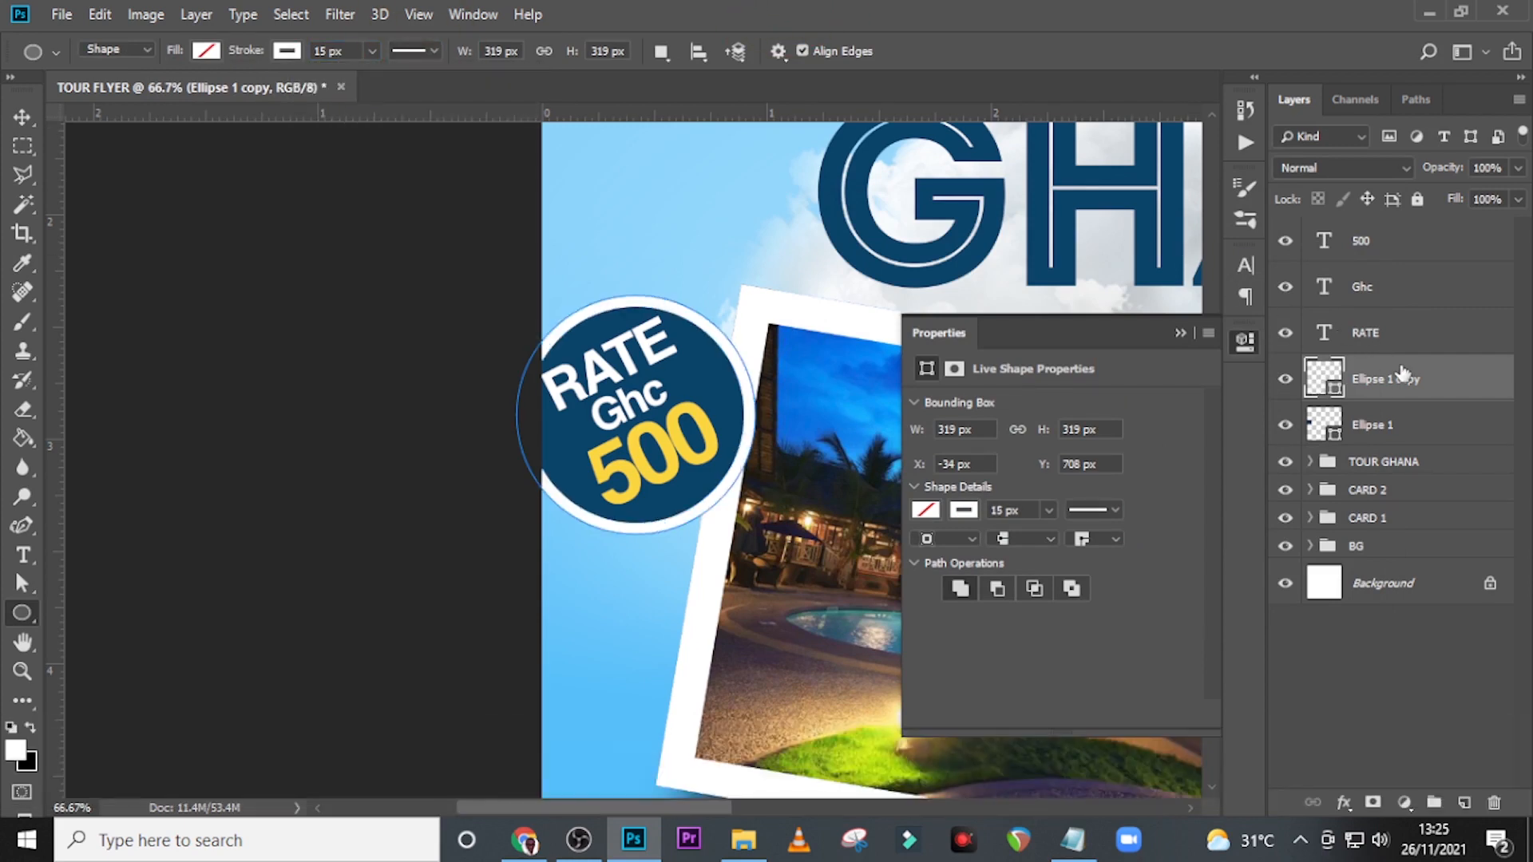
Group both circles with the RATE, Ghc and 500 text layers.
left_click(1421, 237, "ctrl")
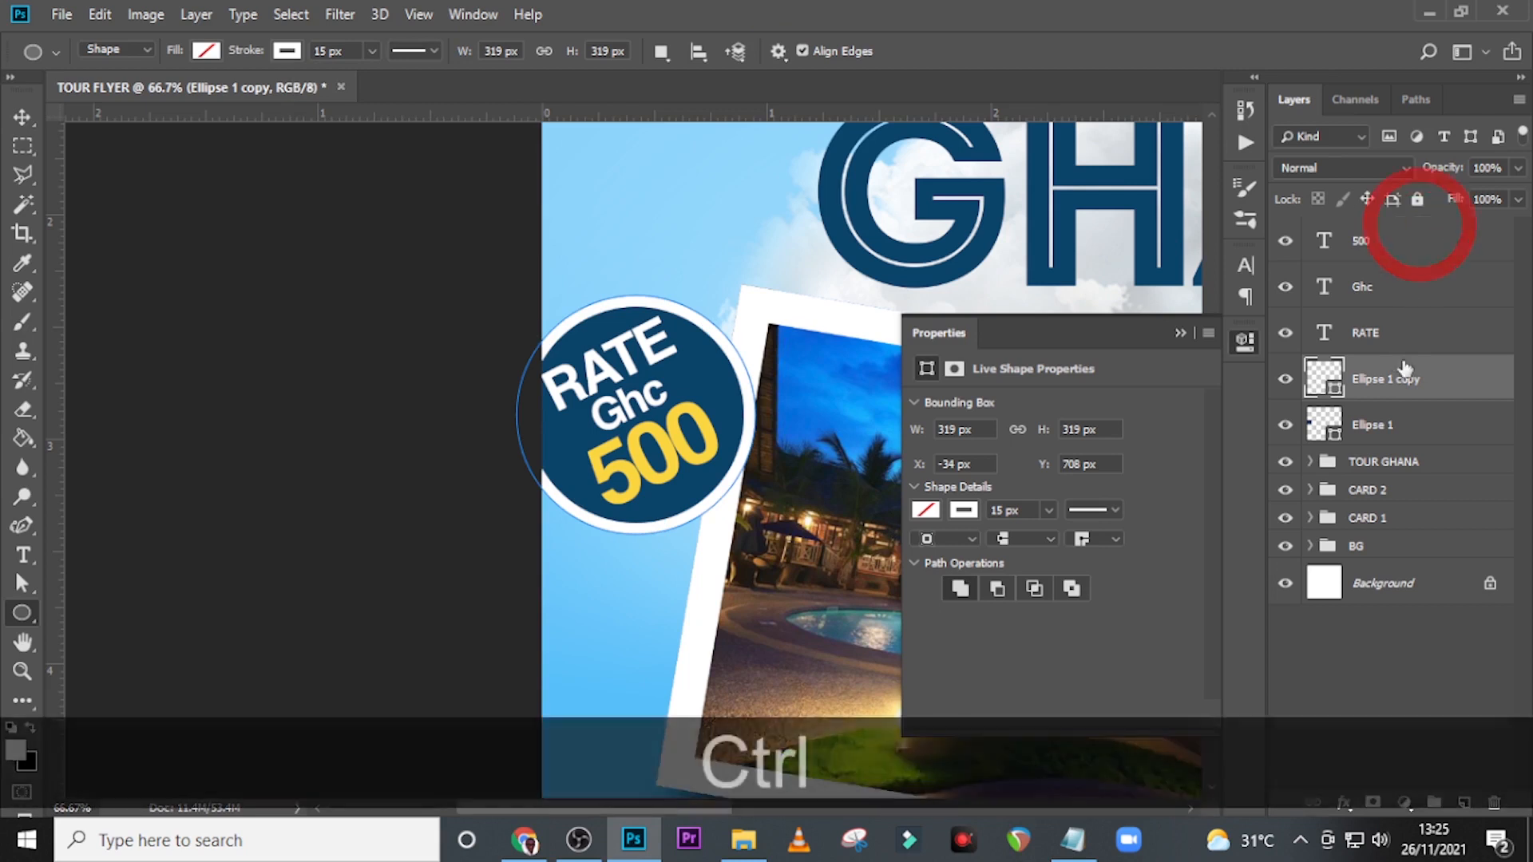
left_click(1387, 427)
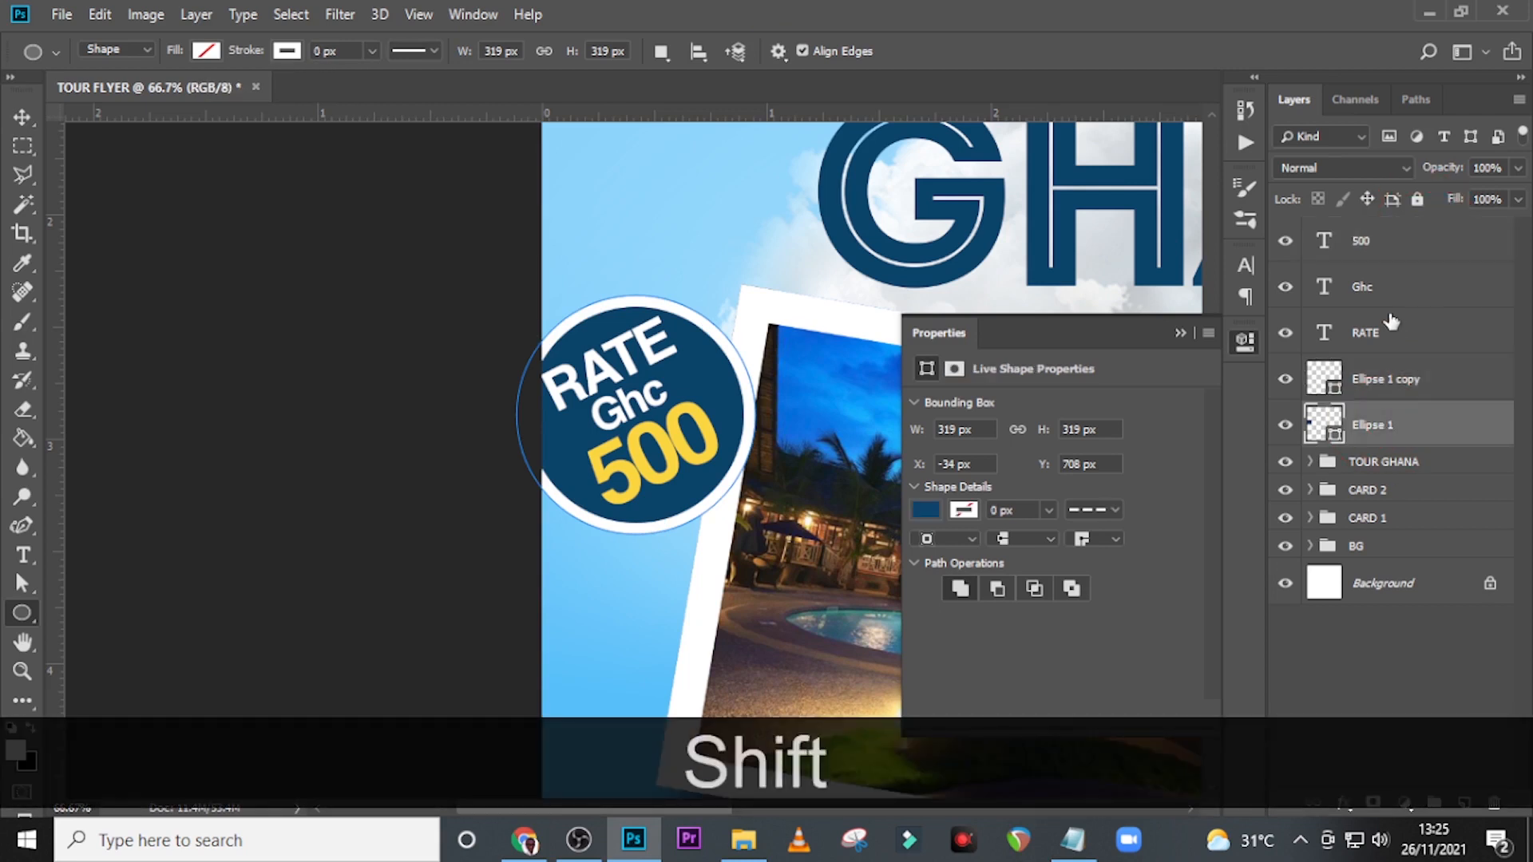
left_click(1393, 240, "shift")
key("ctrl+g")
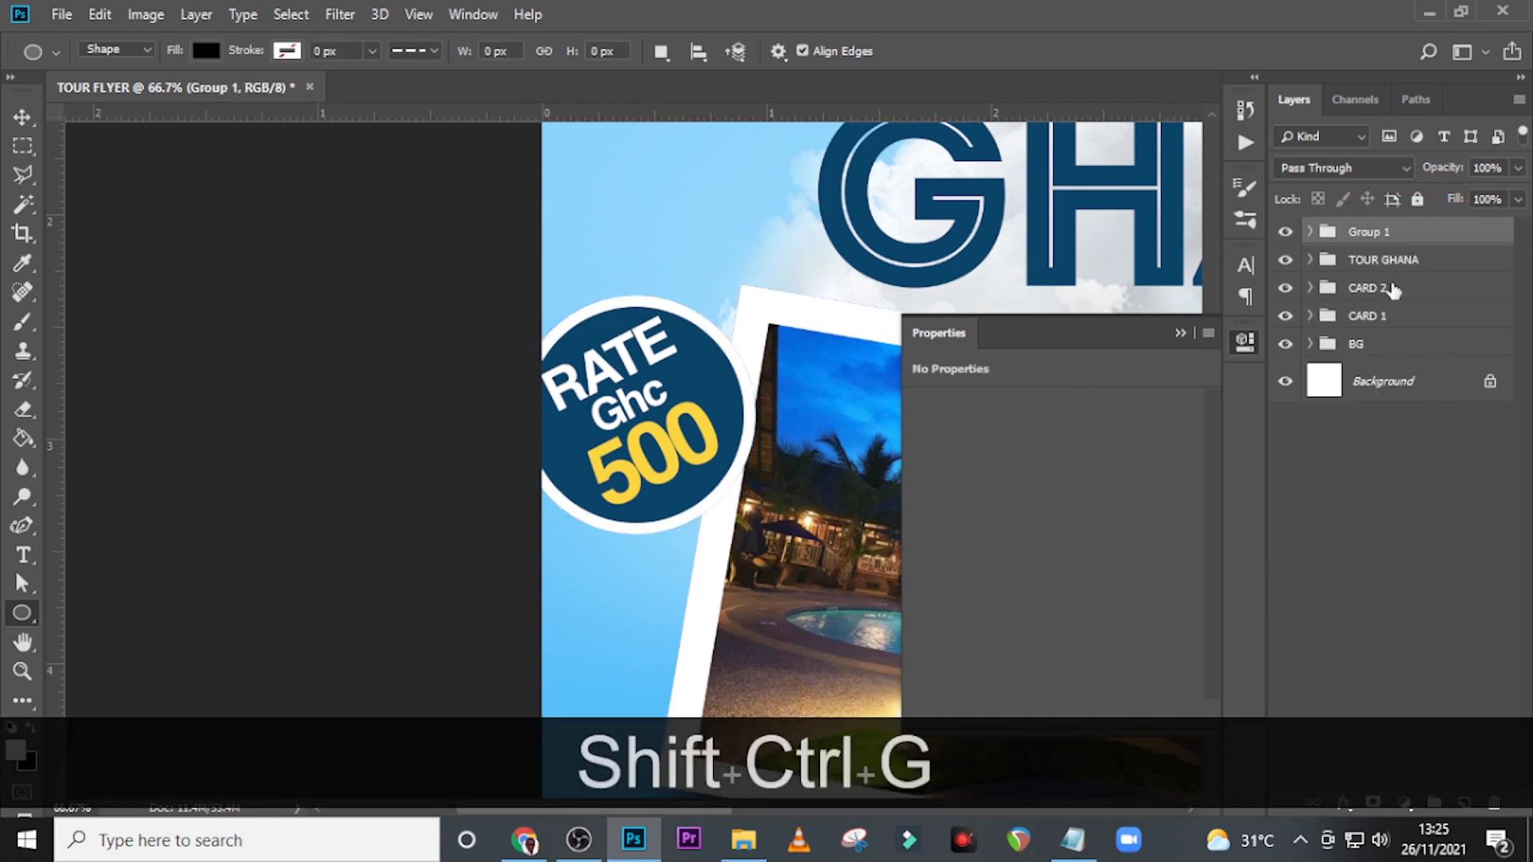
Rename the new badge group as rate.
double_click(1370, 233)
type("rate")
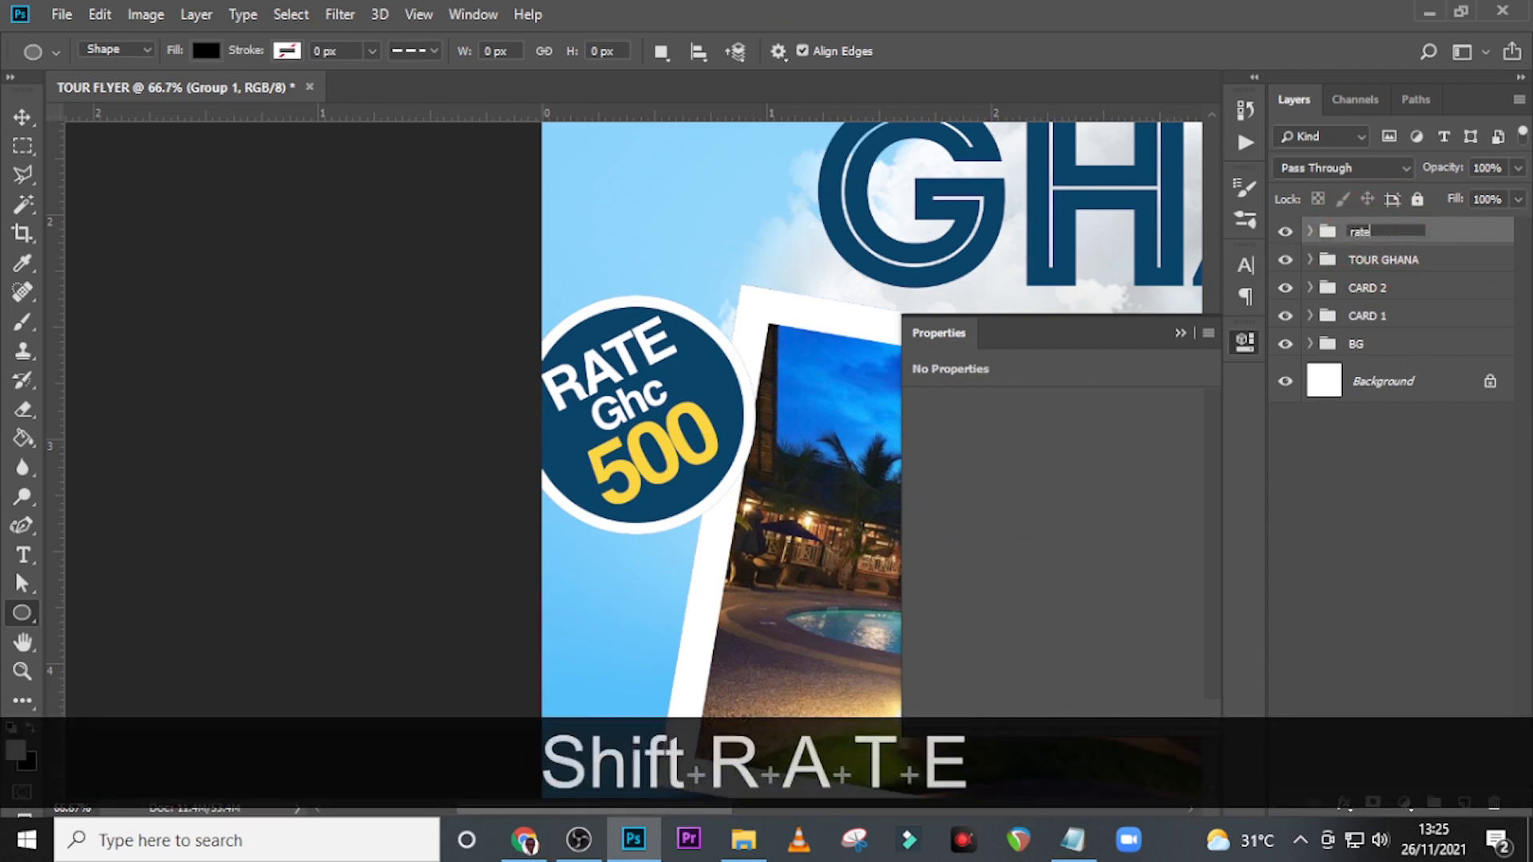
key("Return")
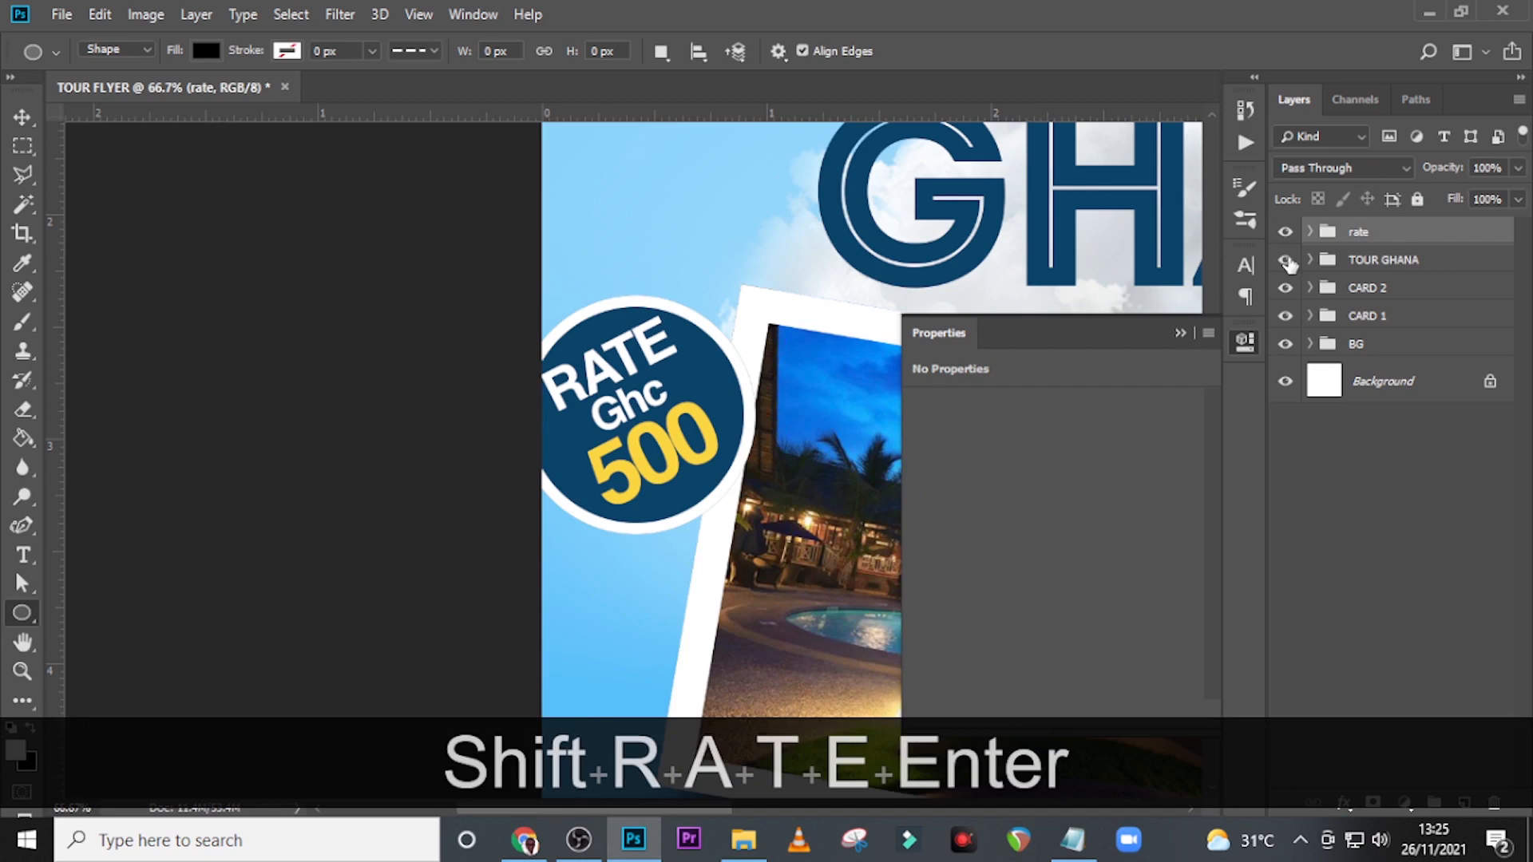
Move the rate badge inward and slightly up so it overlaps the upper-left corner of the pool photo card.
key("v")
left_click_drag(734, 413, 809, 383)
left_click_drag(689, 385, 756, 375)
key("ctrl+0")
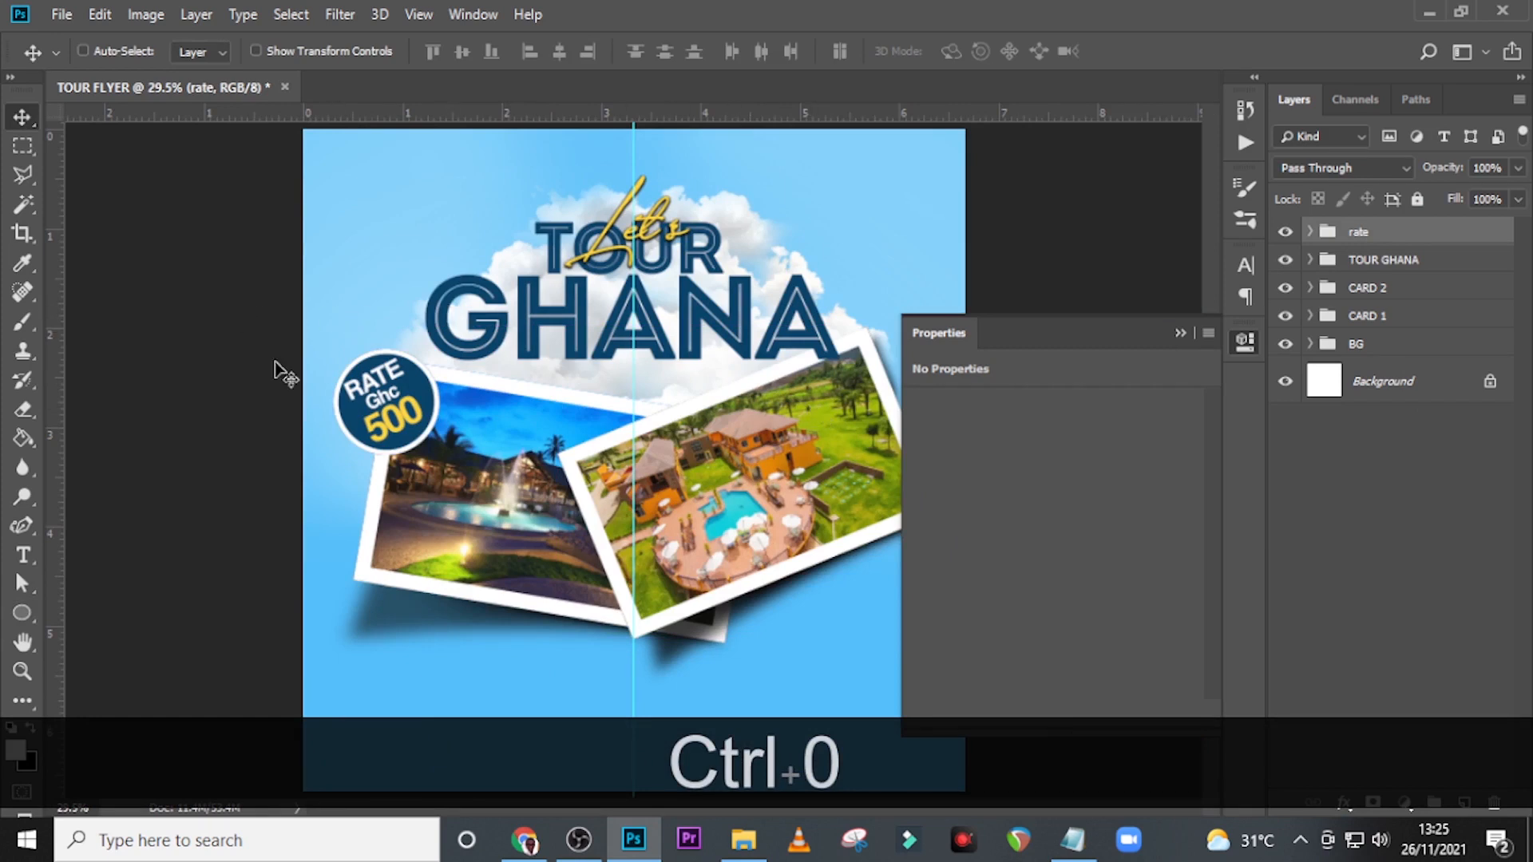
left_click_drag(375, 408, 381, 395)
key("Up")
key("Up")
key("Up")
key("Up")
key("Up")
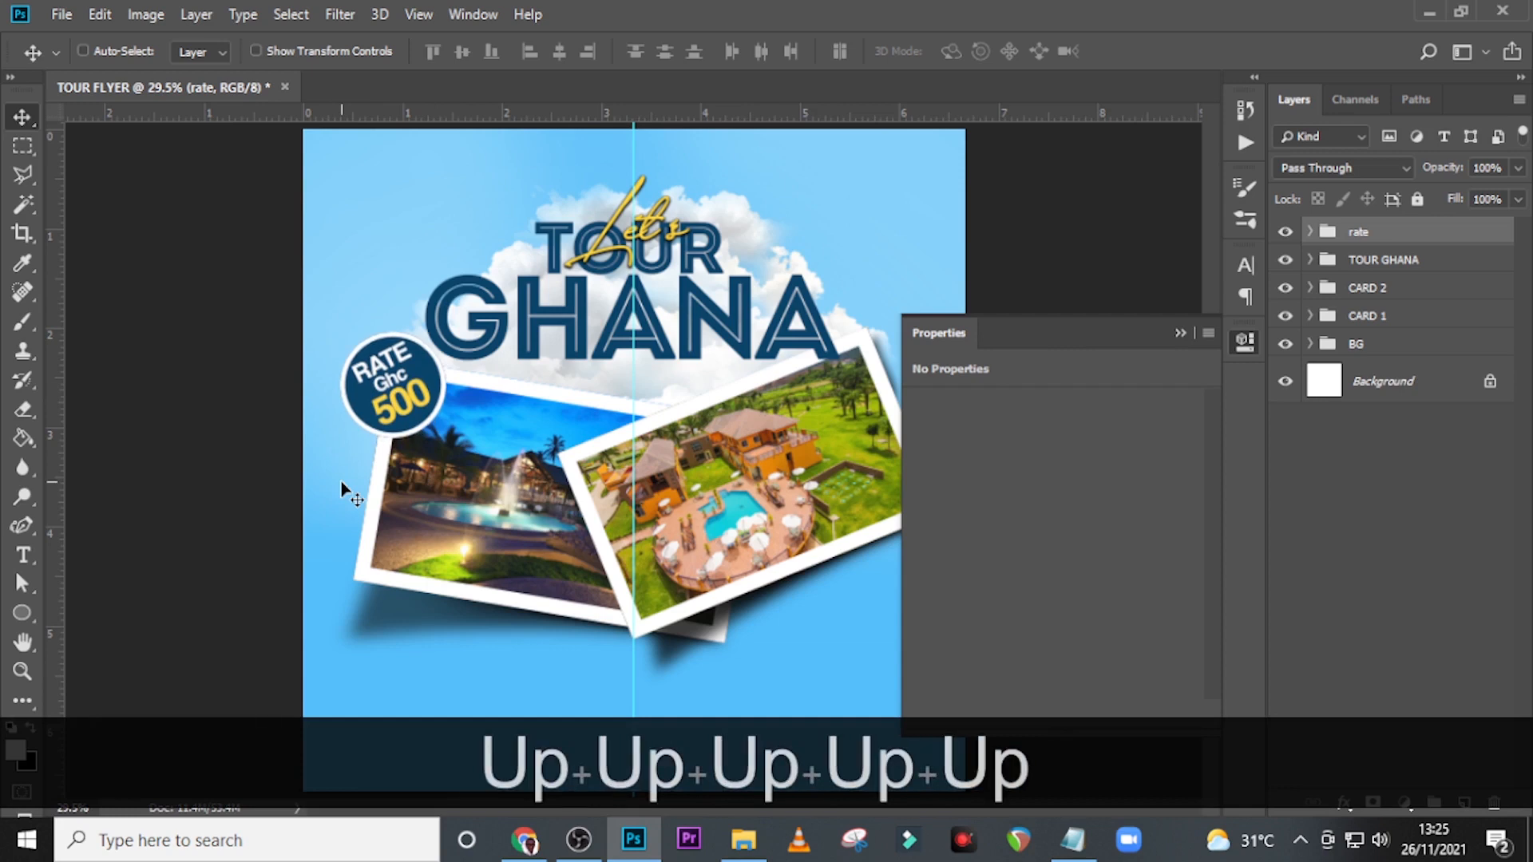
key("Up")
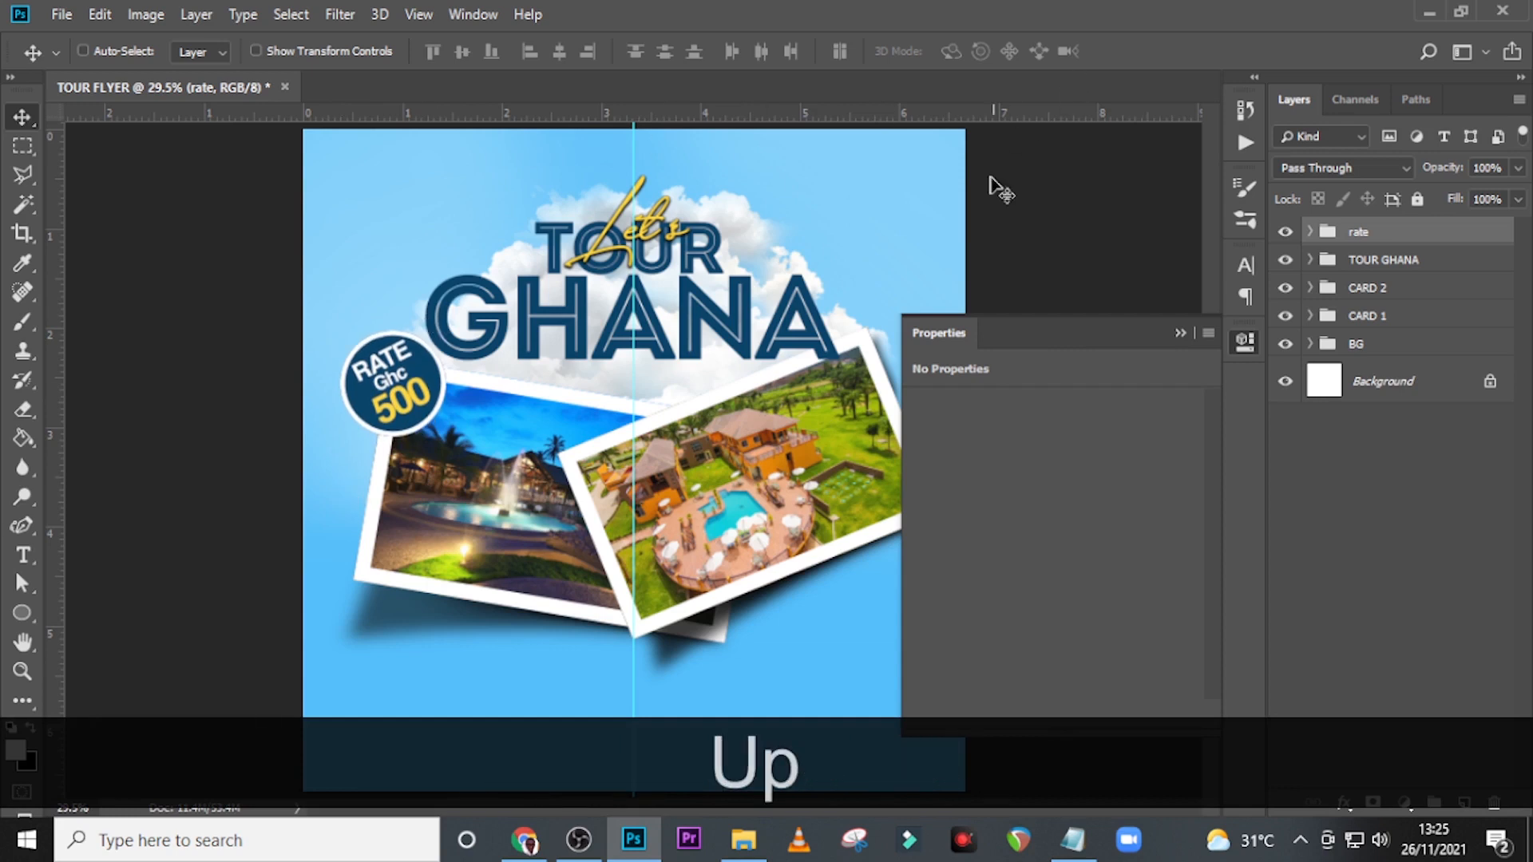
left_click(1180, 333)
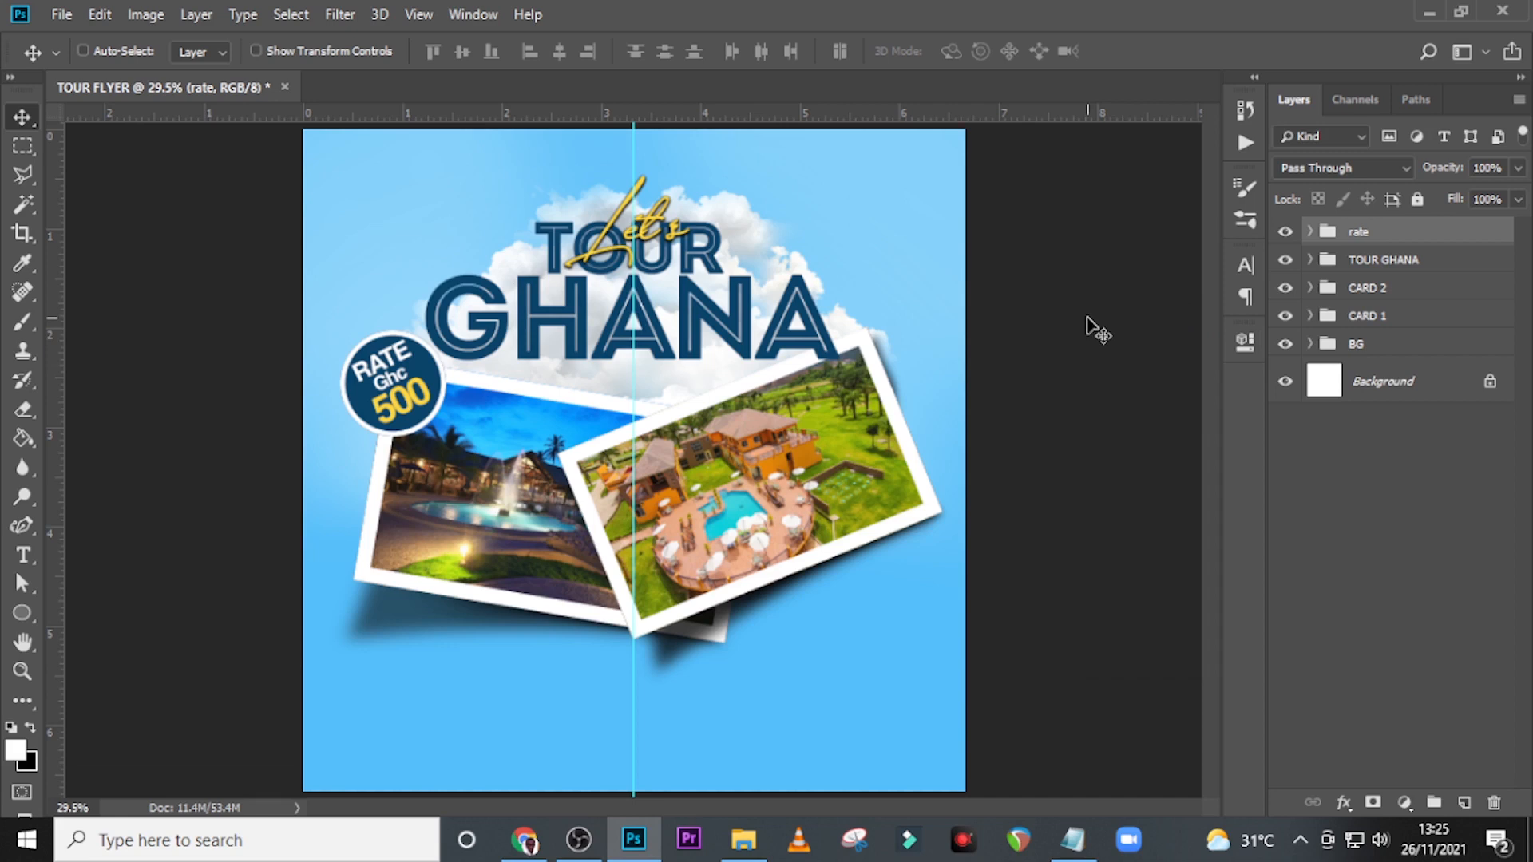
Draw a large black circle about 2054 px in diameter over the flyer.
key("t")
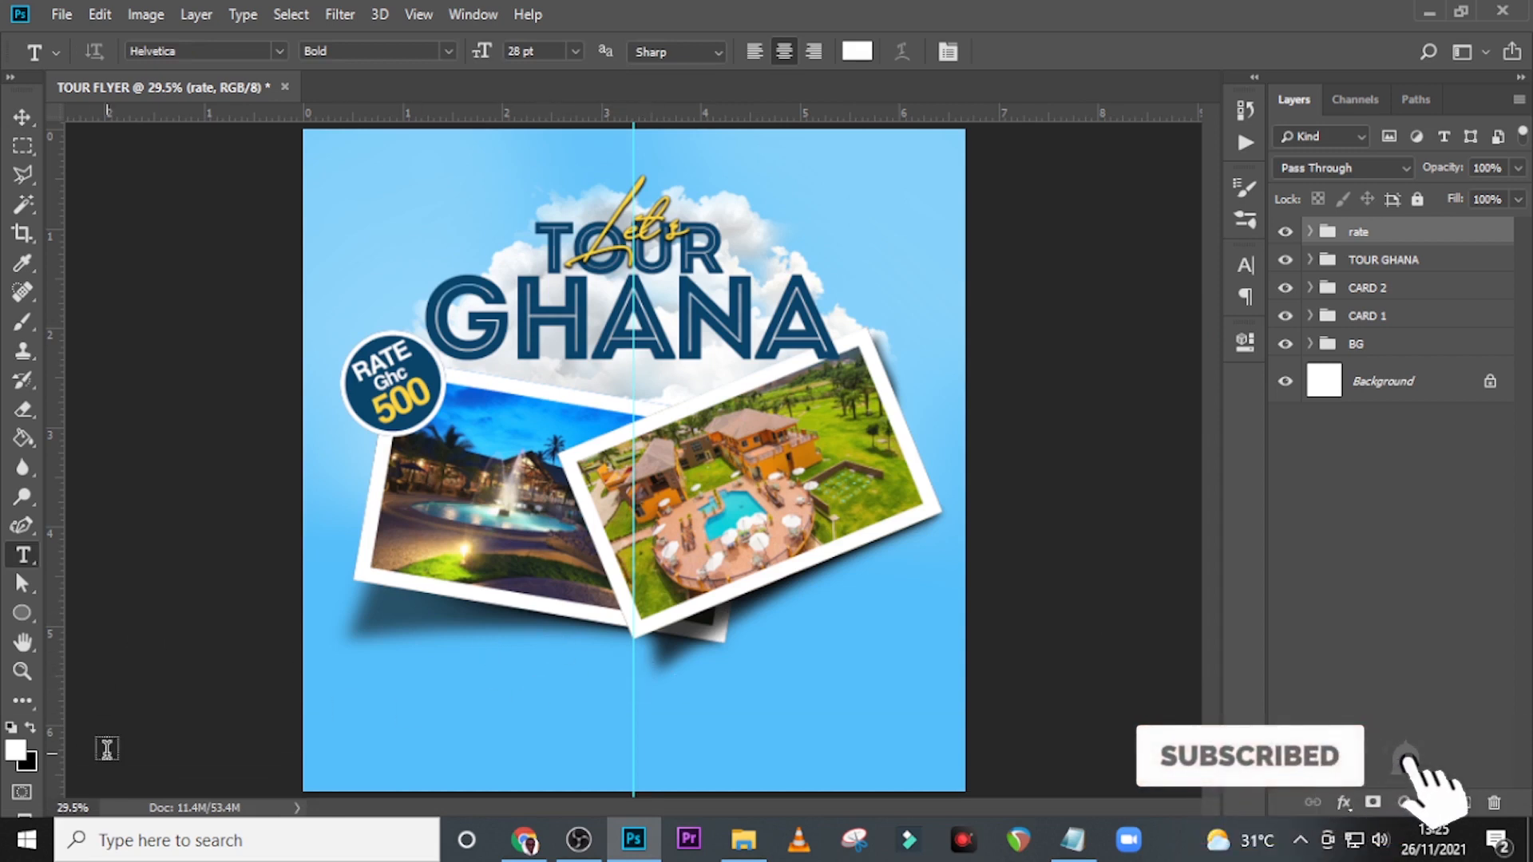
left_click_drag(21, 614, 113, 658)
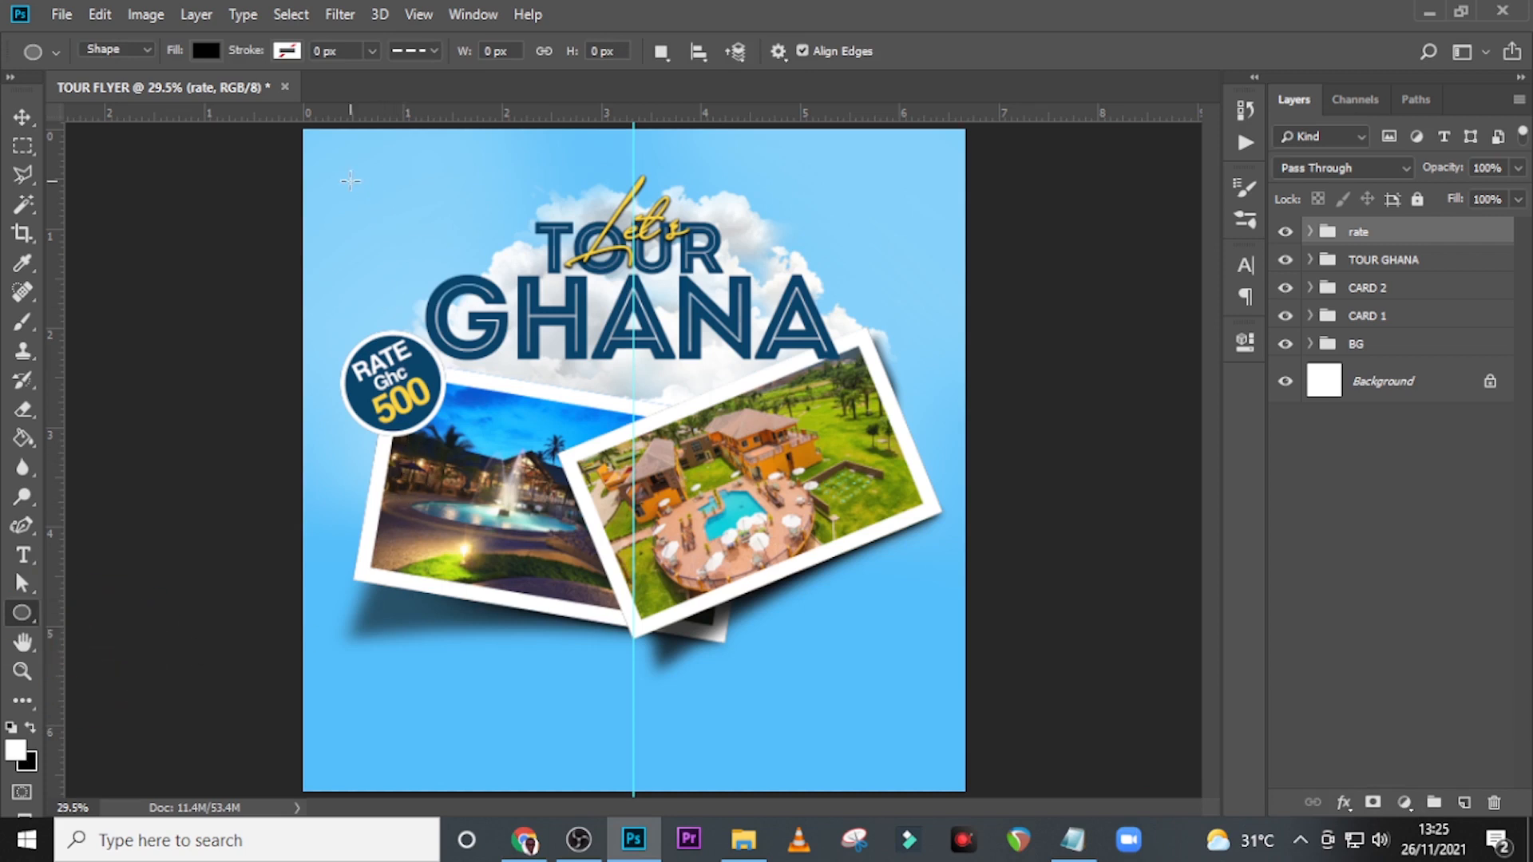
left_click_drag(351, 181, 1300, 857)
left_click(1181, 327)
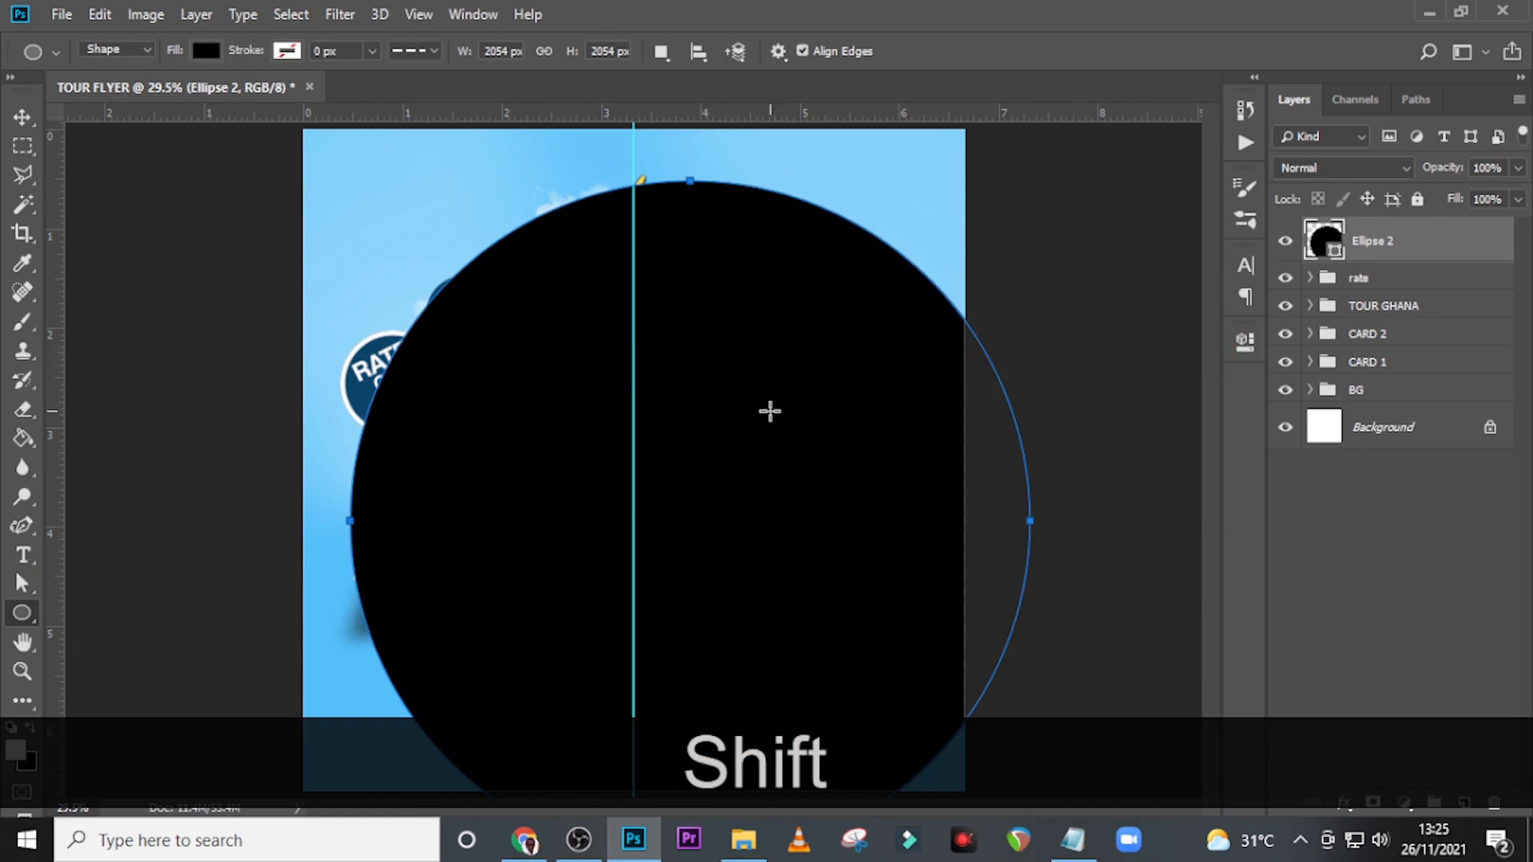
Move the large circle down to the flyer's bottom edge, centred on the vertical guide, with its top just below the photo cards.
key("ctrl+minus")
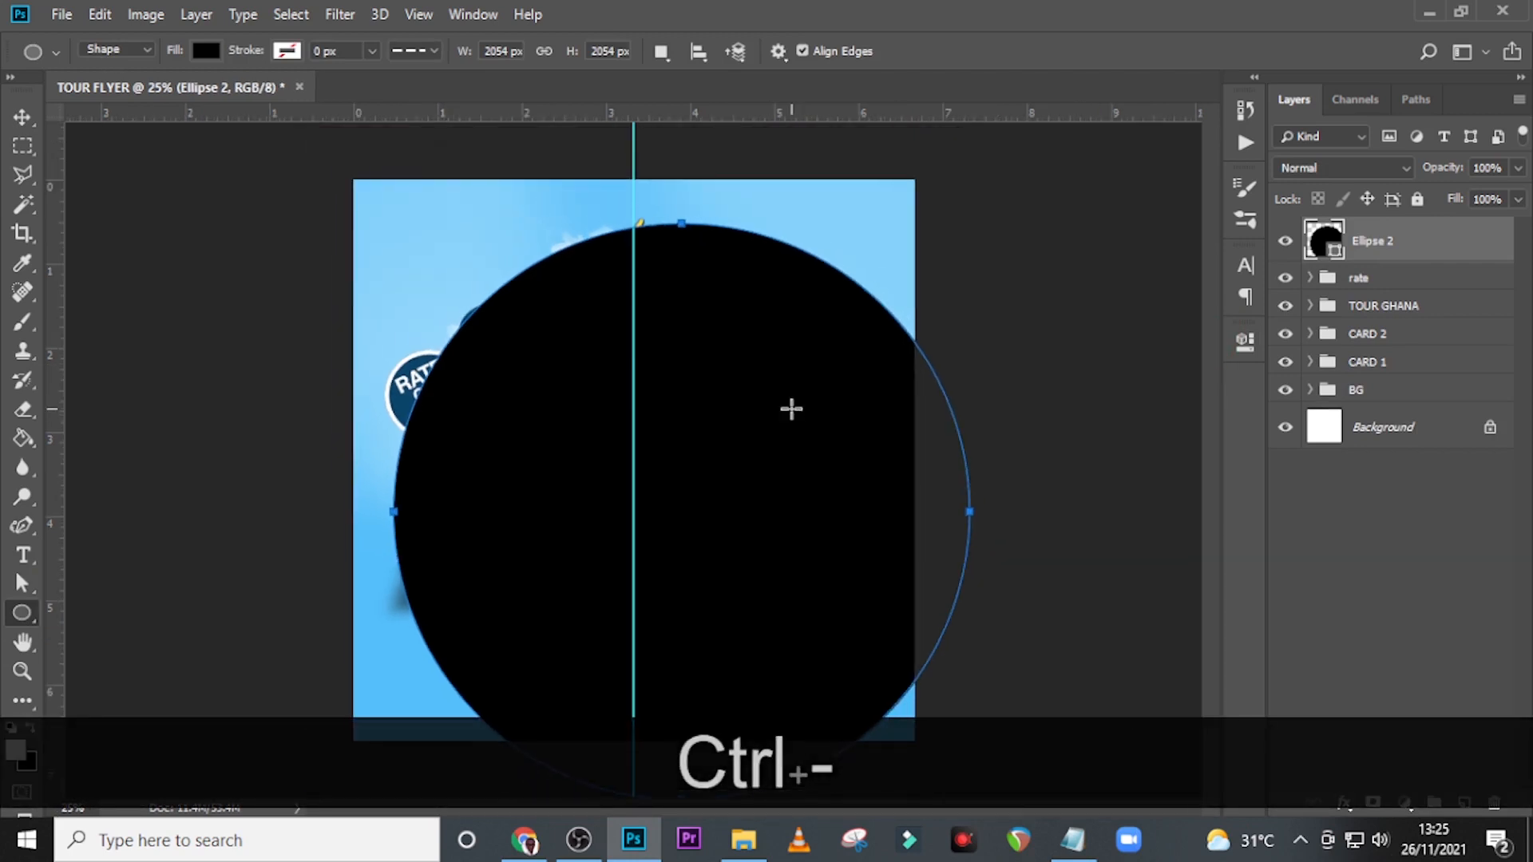
key("v")
left_click_drag(702, 424, 639, 795)
key("ctrl+t")
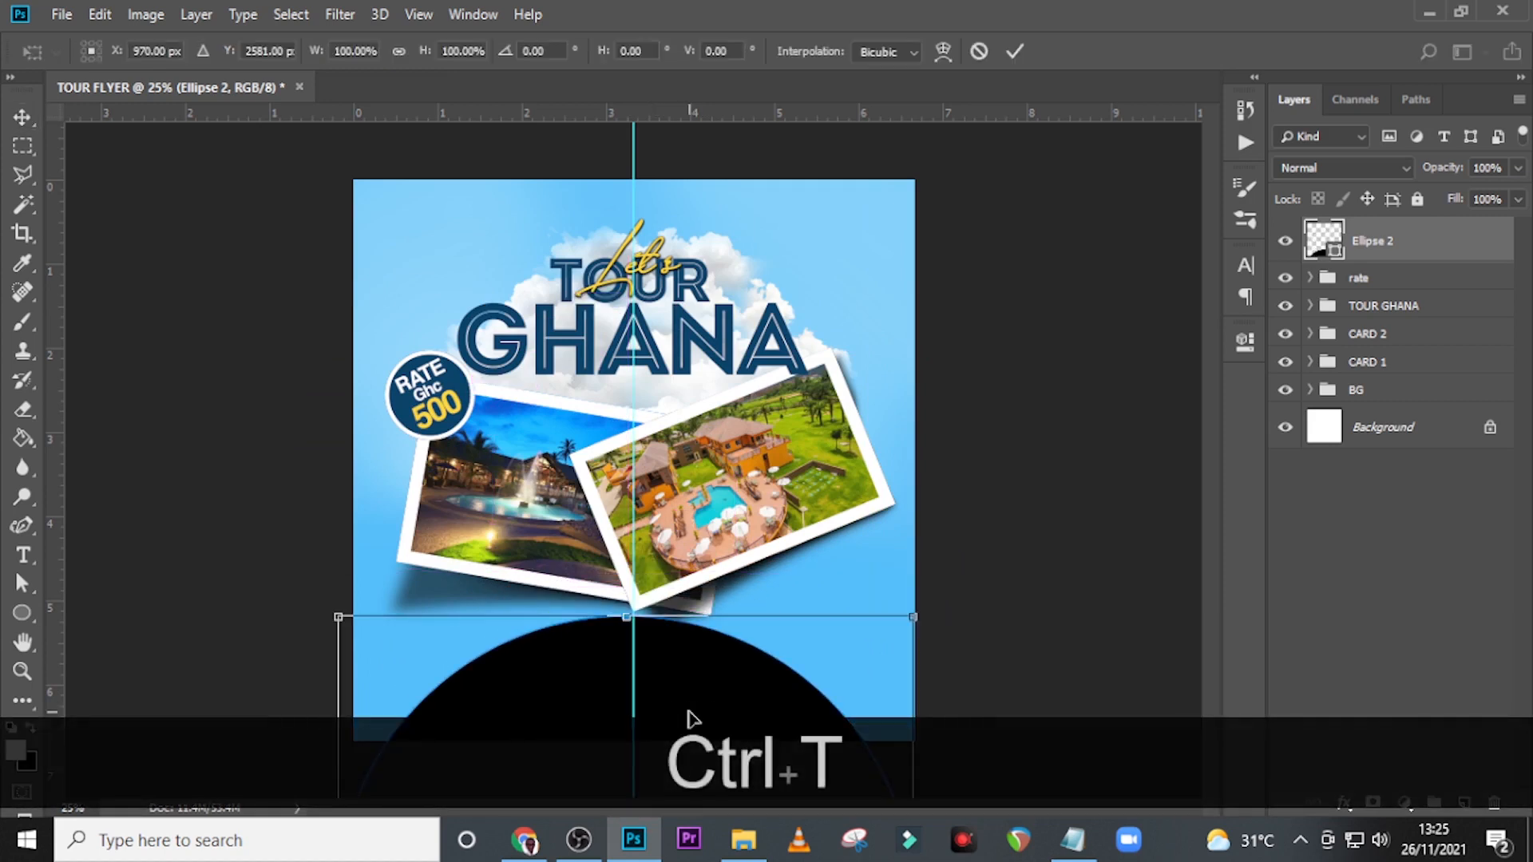
key("Right")
key("Right")
key("Right")
key("Right")
key("Right")
key("Down")
key("Down")
key("shift+Down")
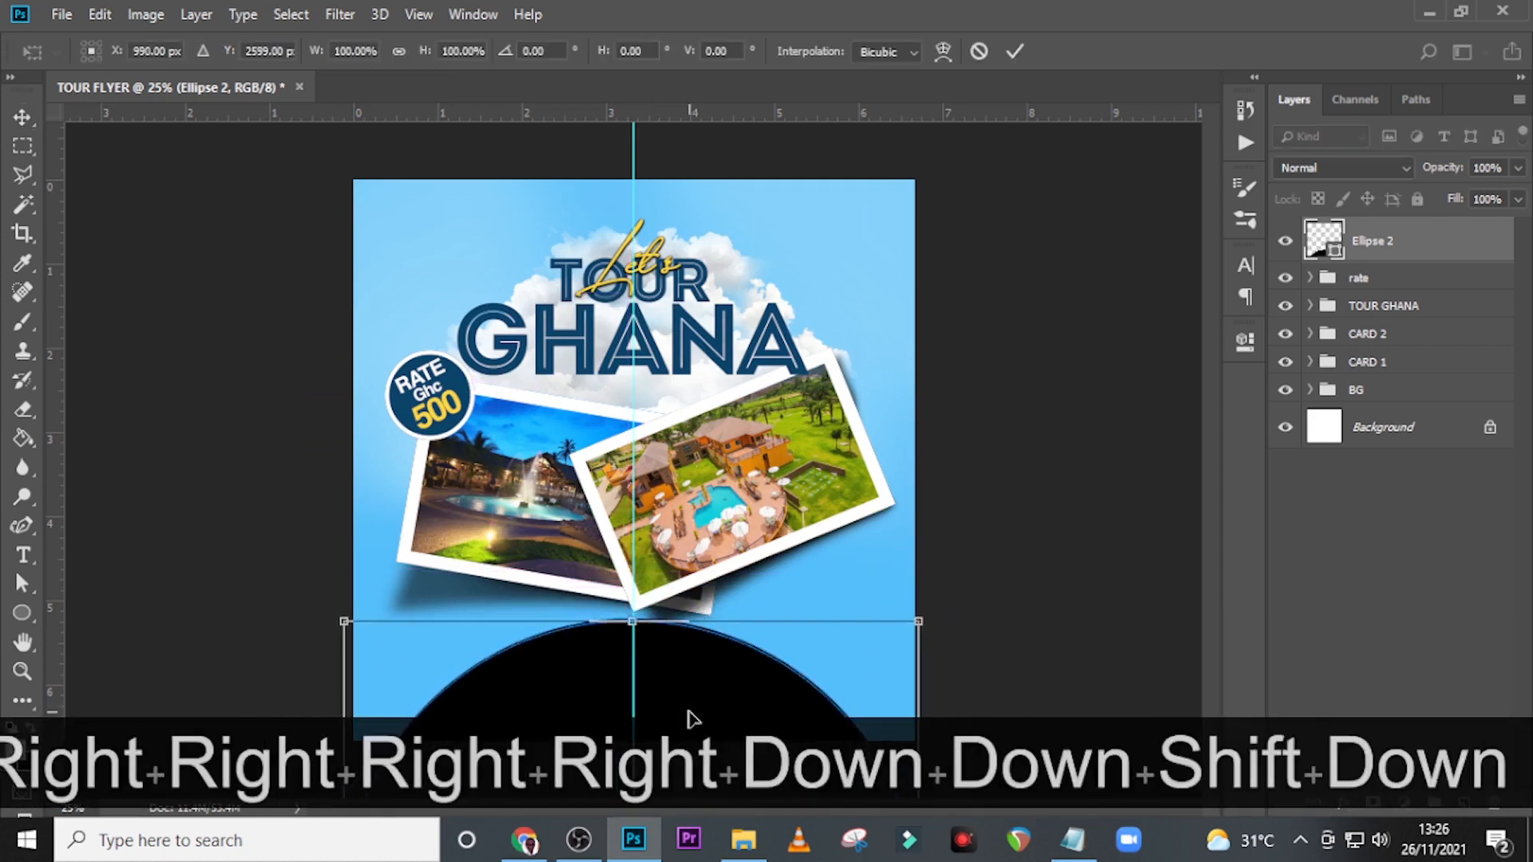
key("shift+Down")
key("Return")
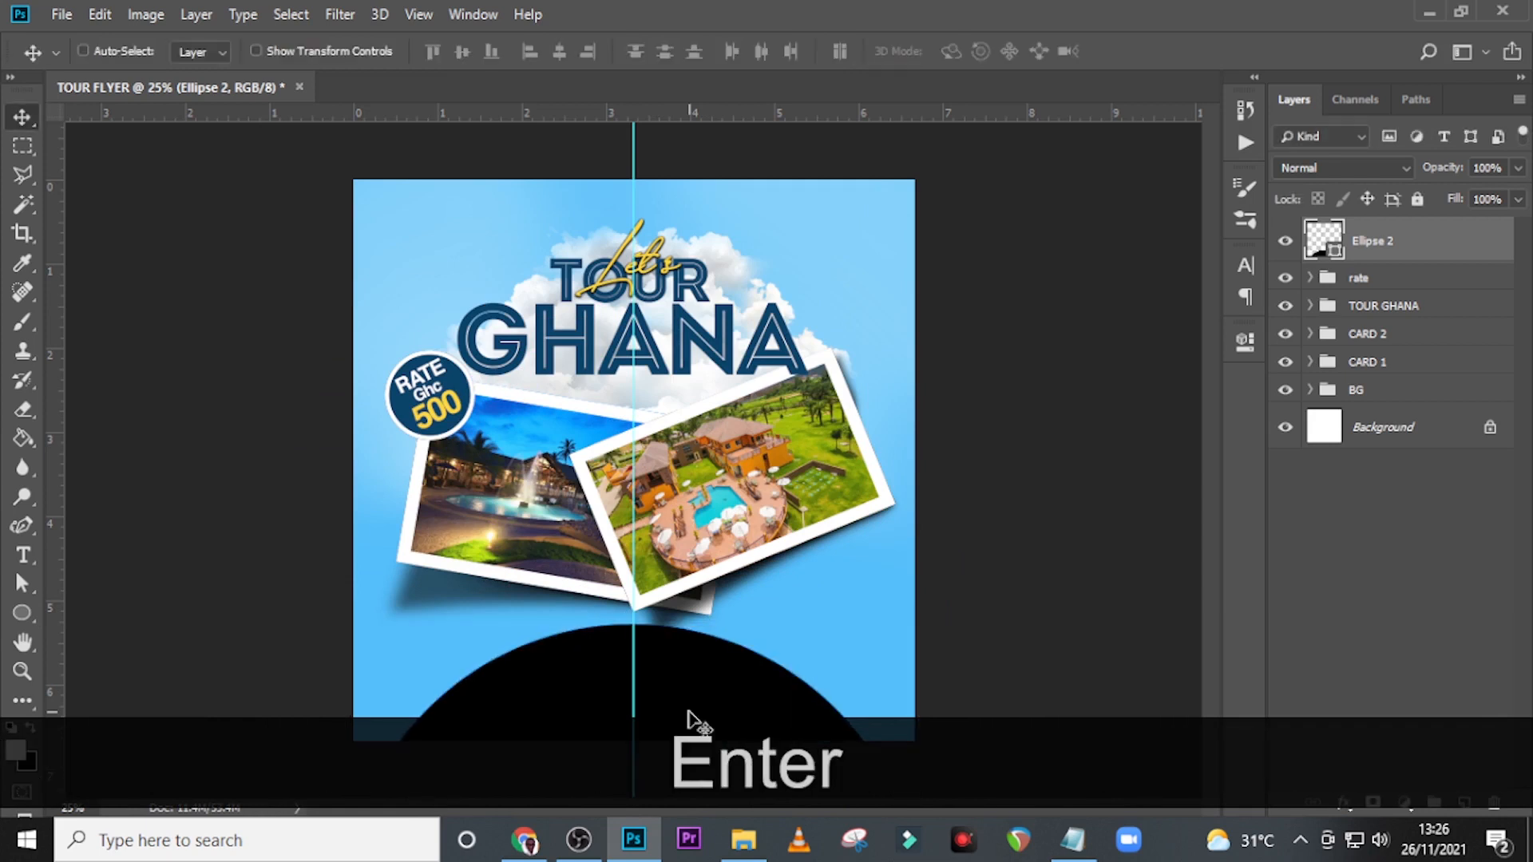
Change the large circle's fill to white #ffffff.
double_click(1337, 252)
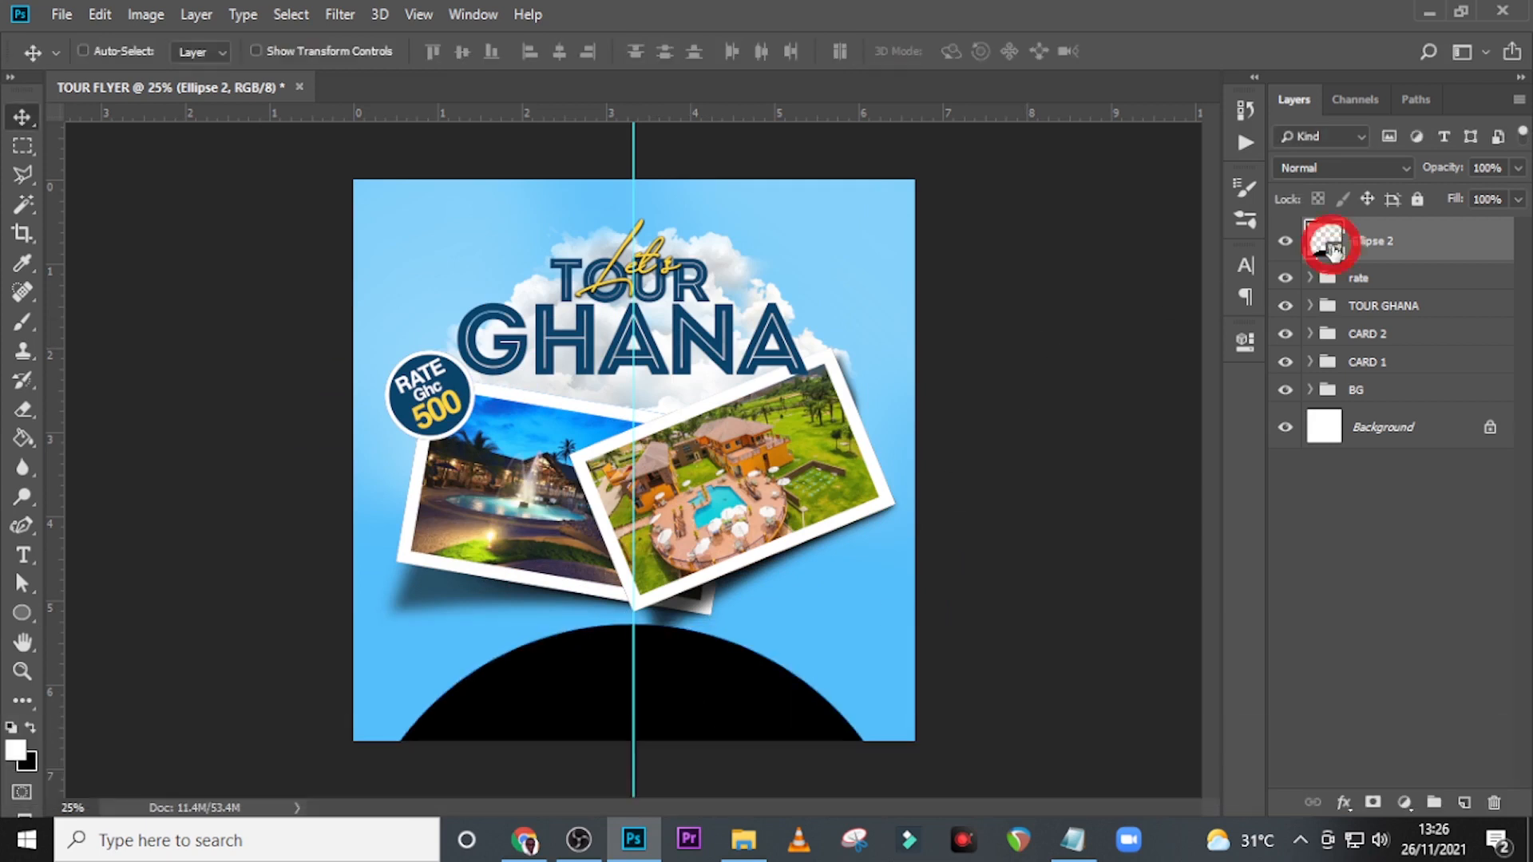
left_click(823, 289)
left_click(799, 255)
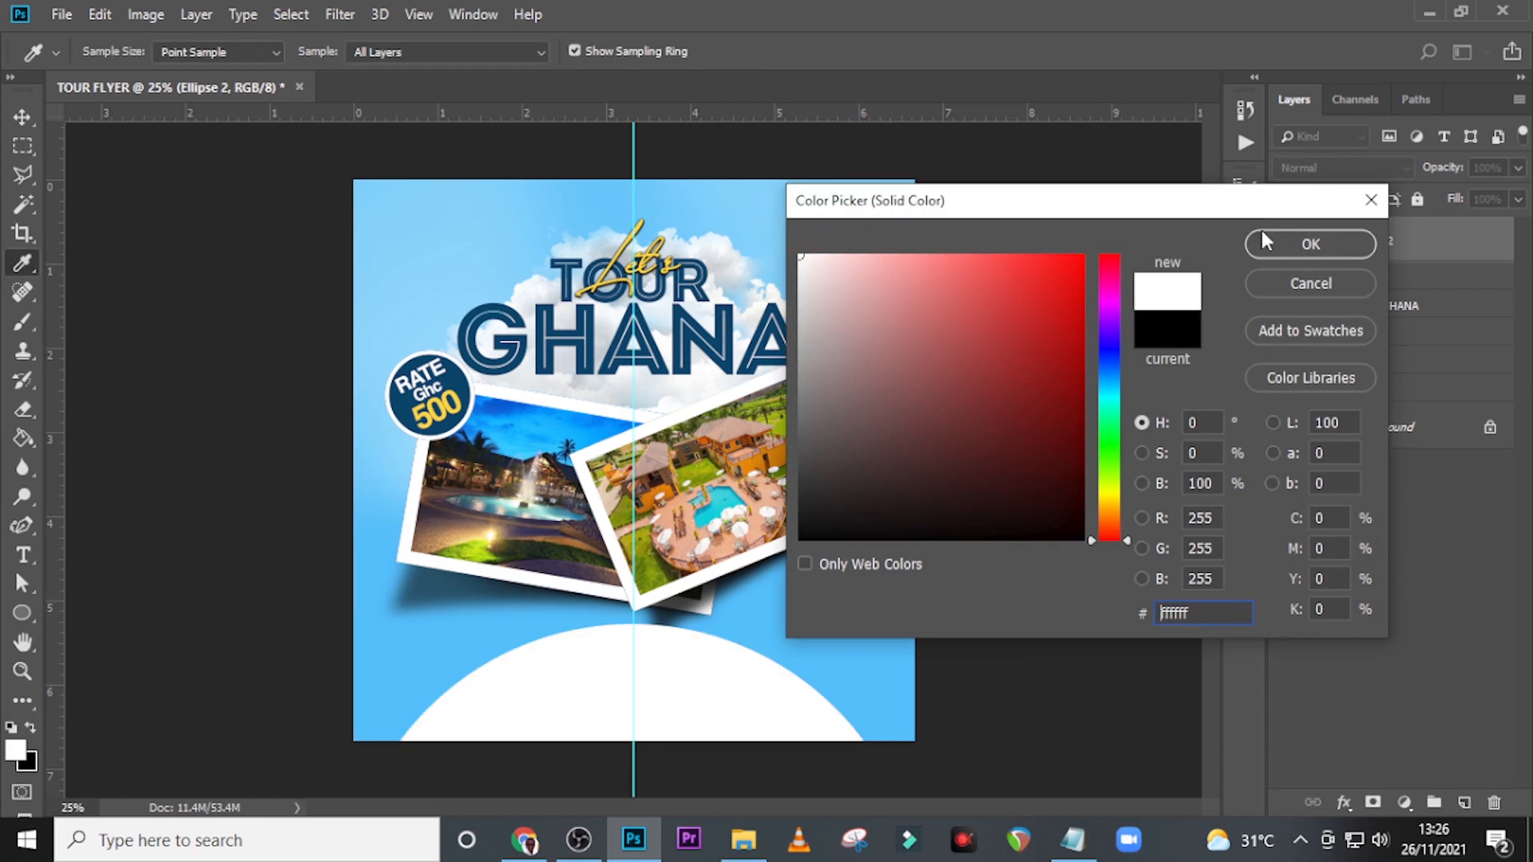
left_click(1298, 241)
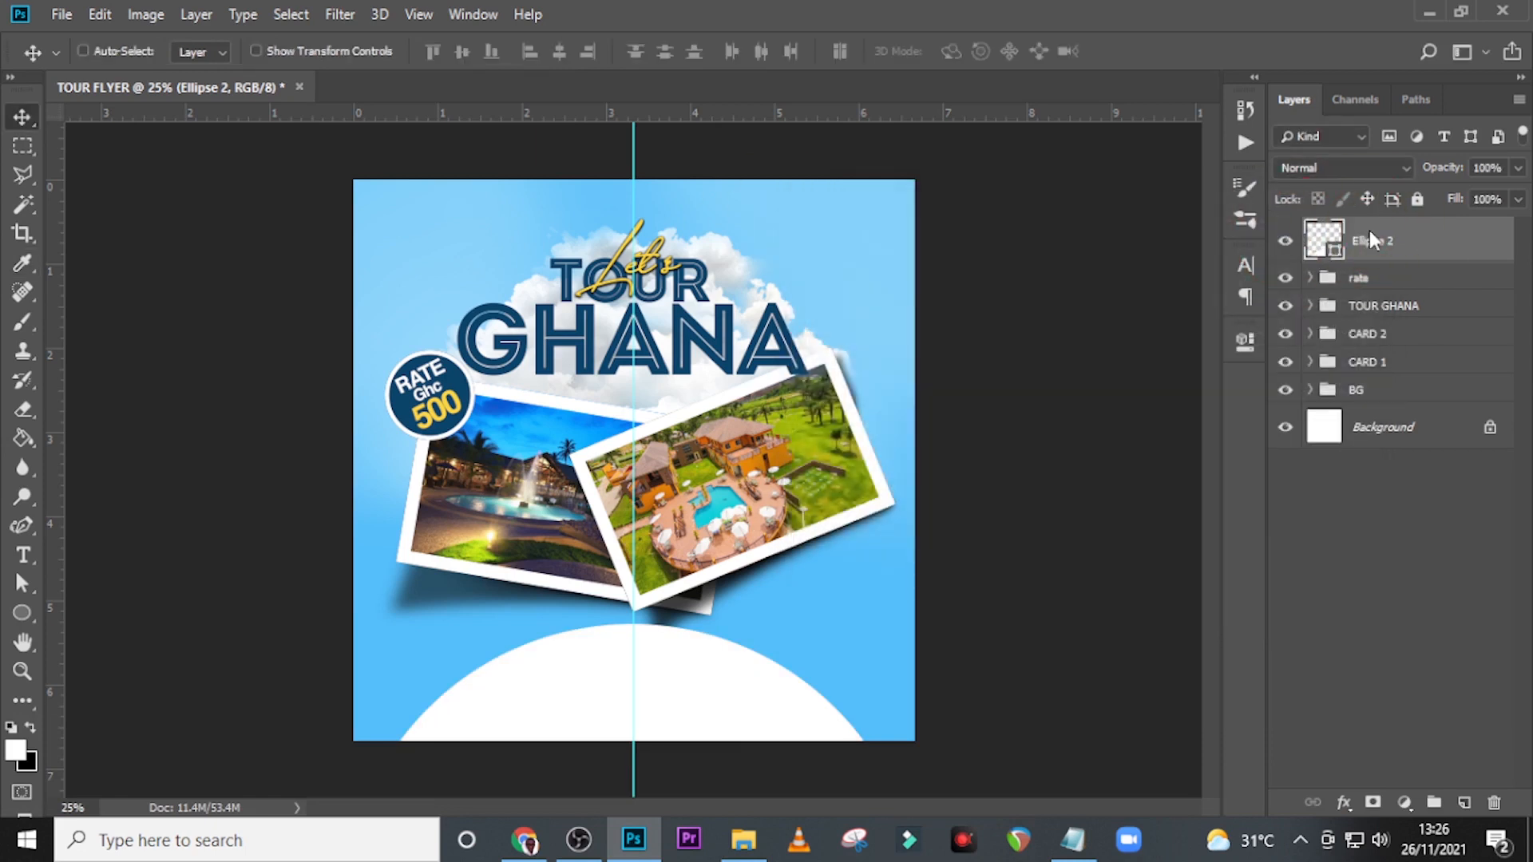
key("u")
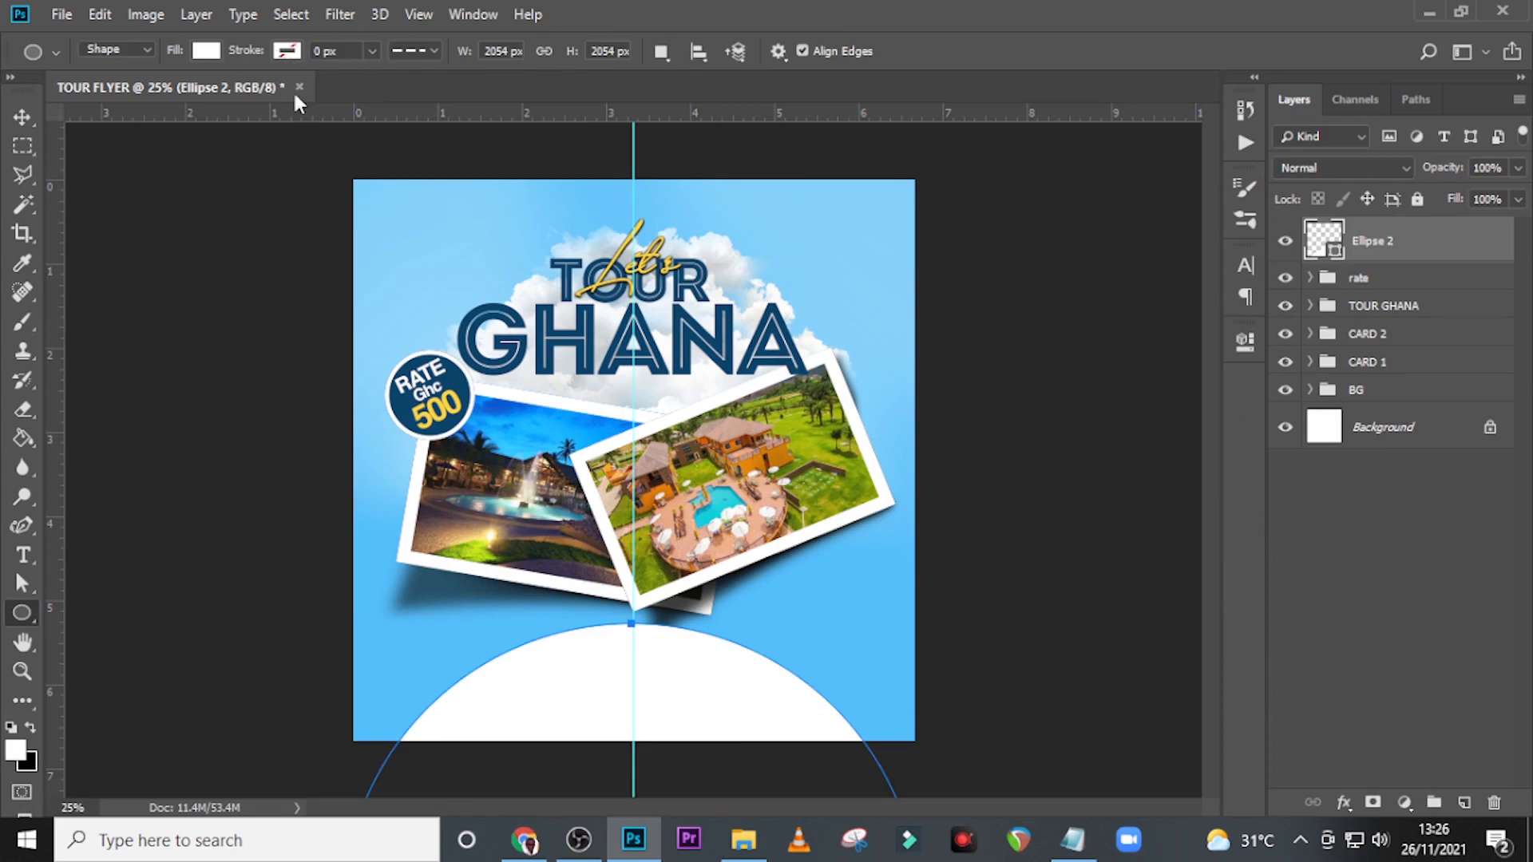
left_click(1409, 241)
key("Down")
key("Down")
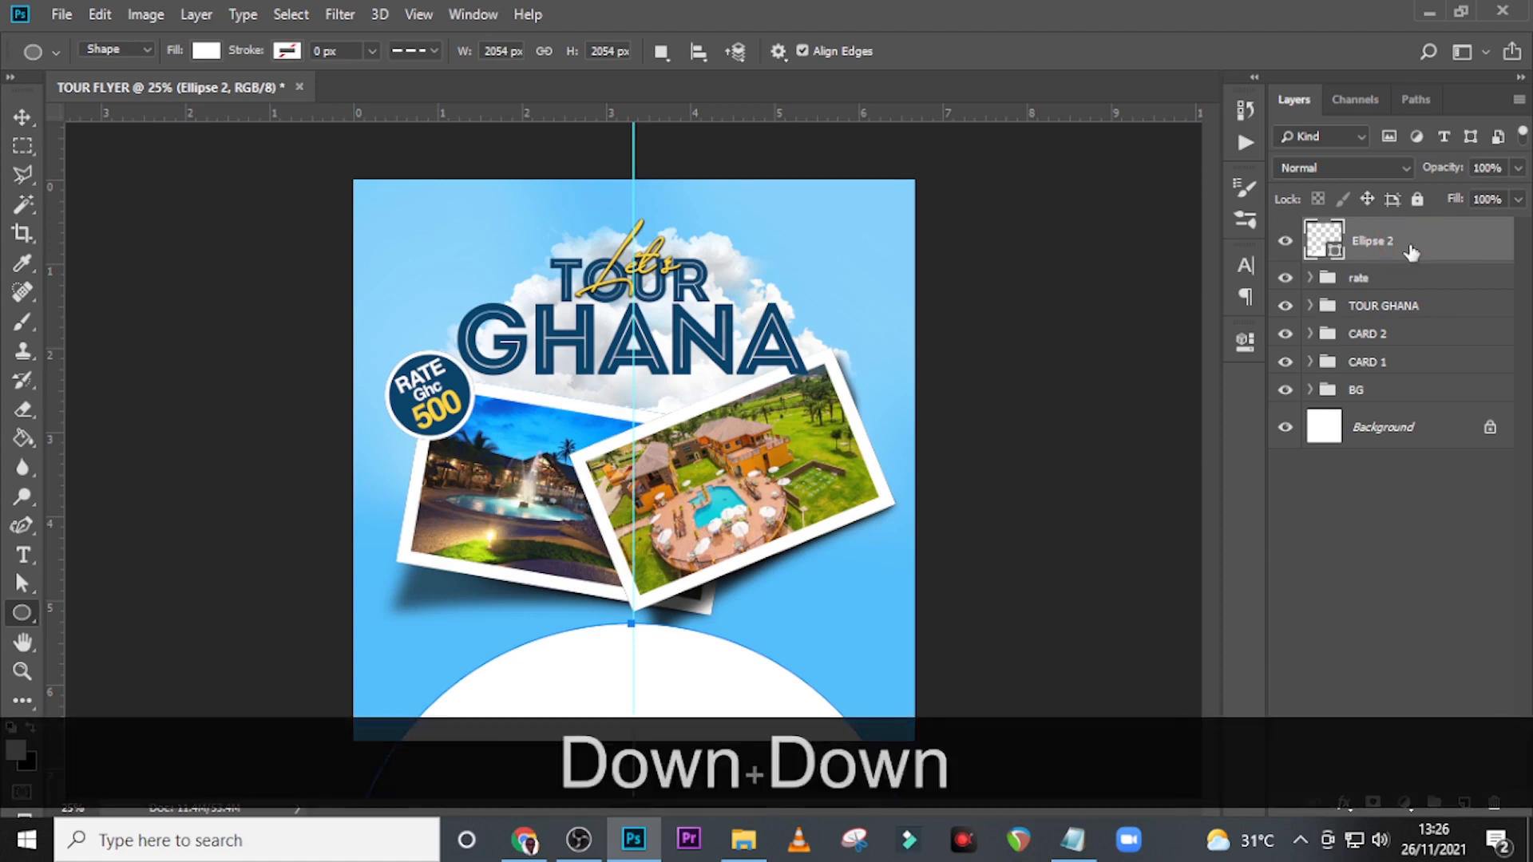
key("Down")
key("Down")
key("ctrl+0")
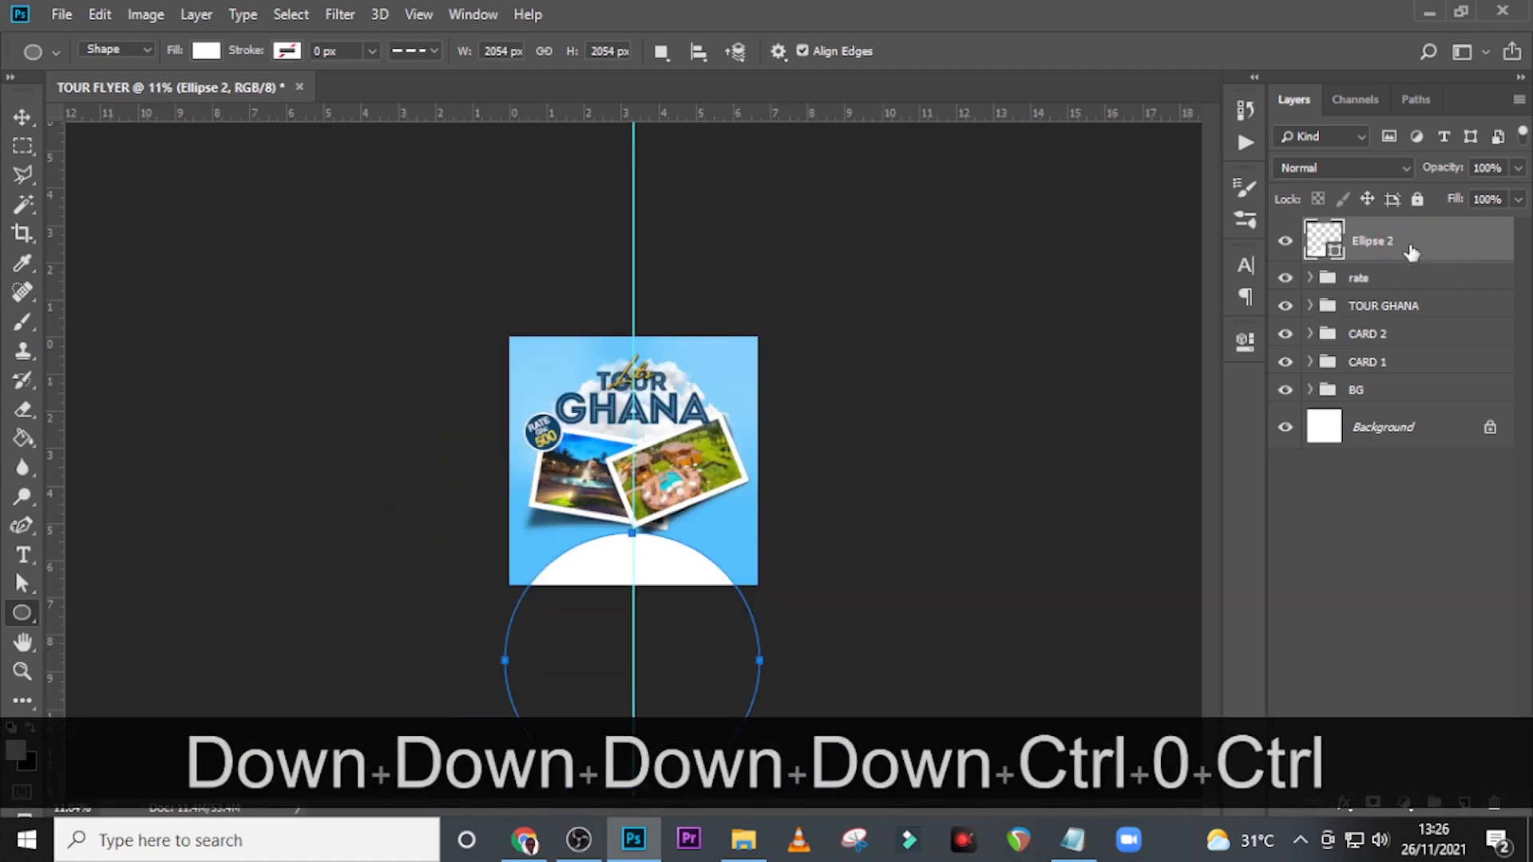
key("ctrl+equal")
key("ctrl+equal")
key("ctrl+equal")
key("ctrl+equal")
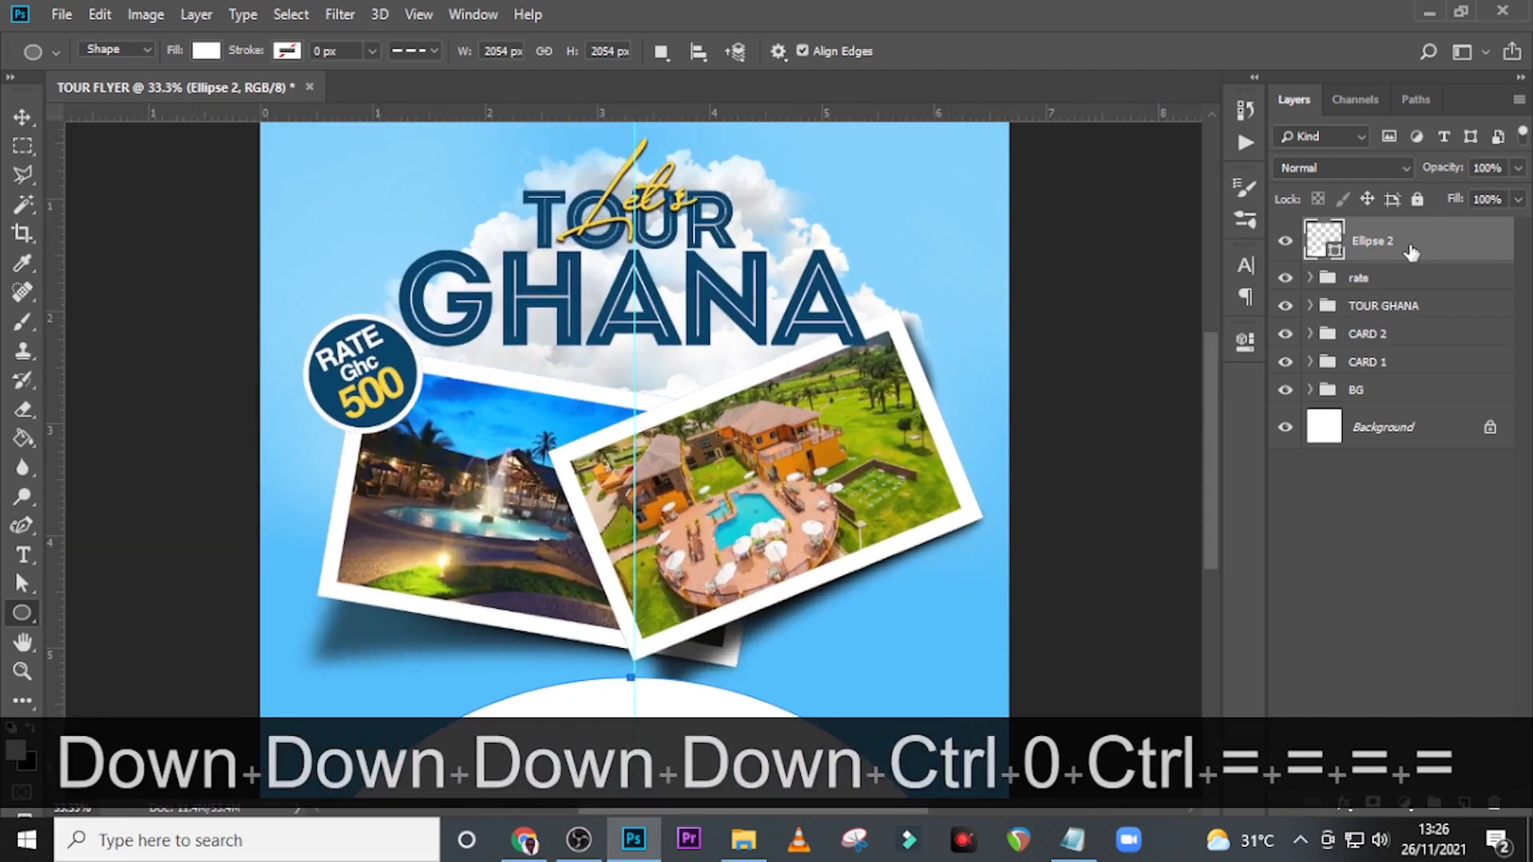
Copy the word "packages" from the Notepad notes and paste it as a new text layer above the rate group.
left_click(1409, 277)
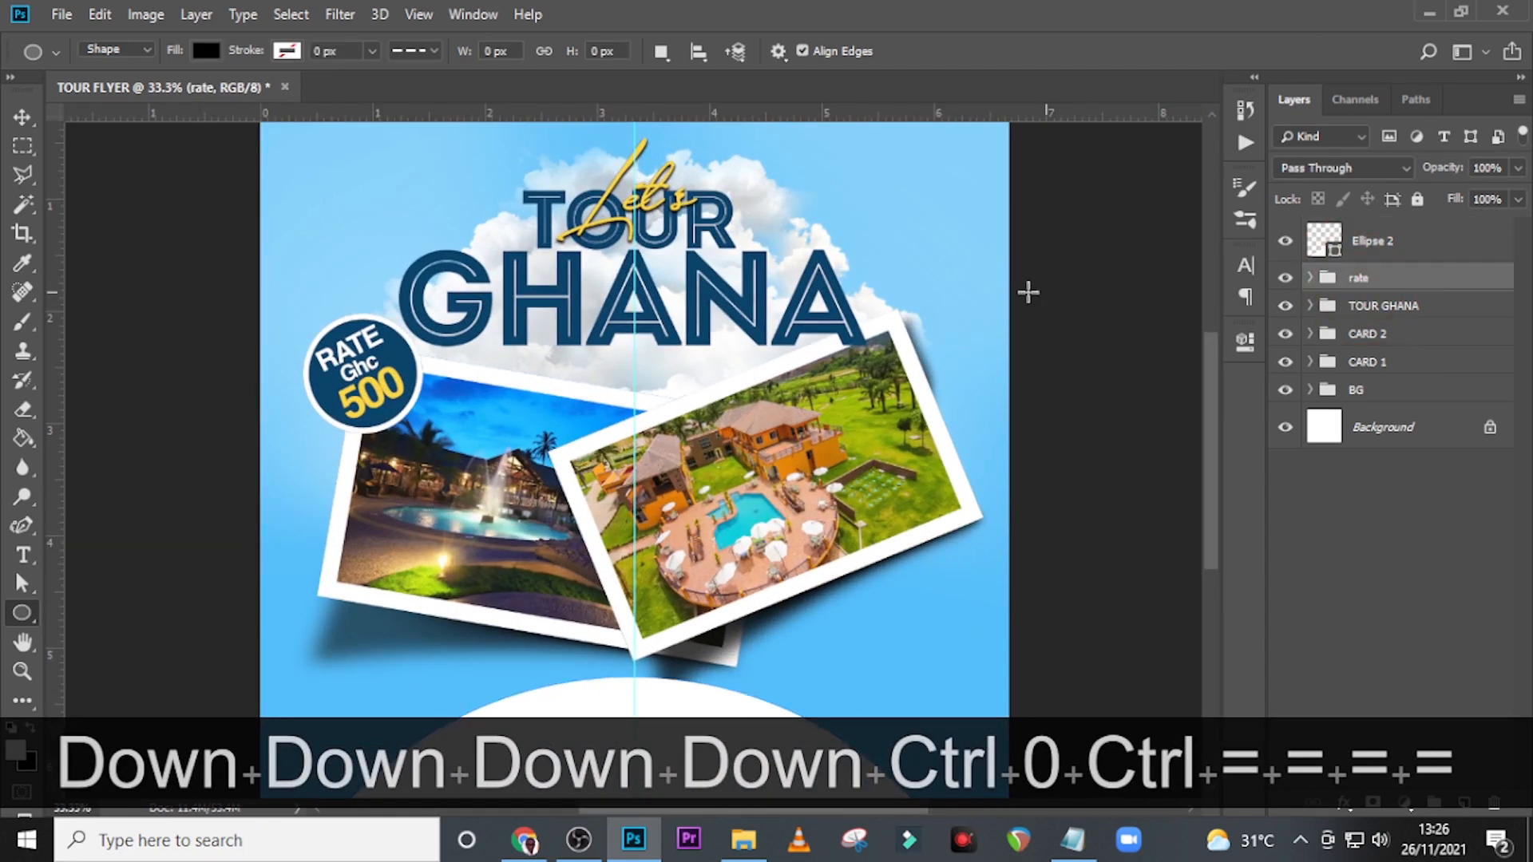
key("t")
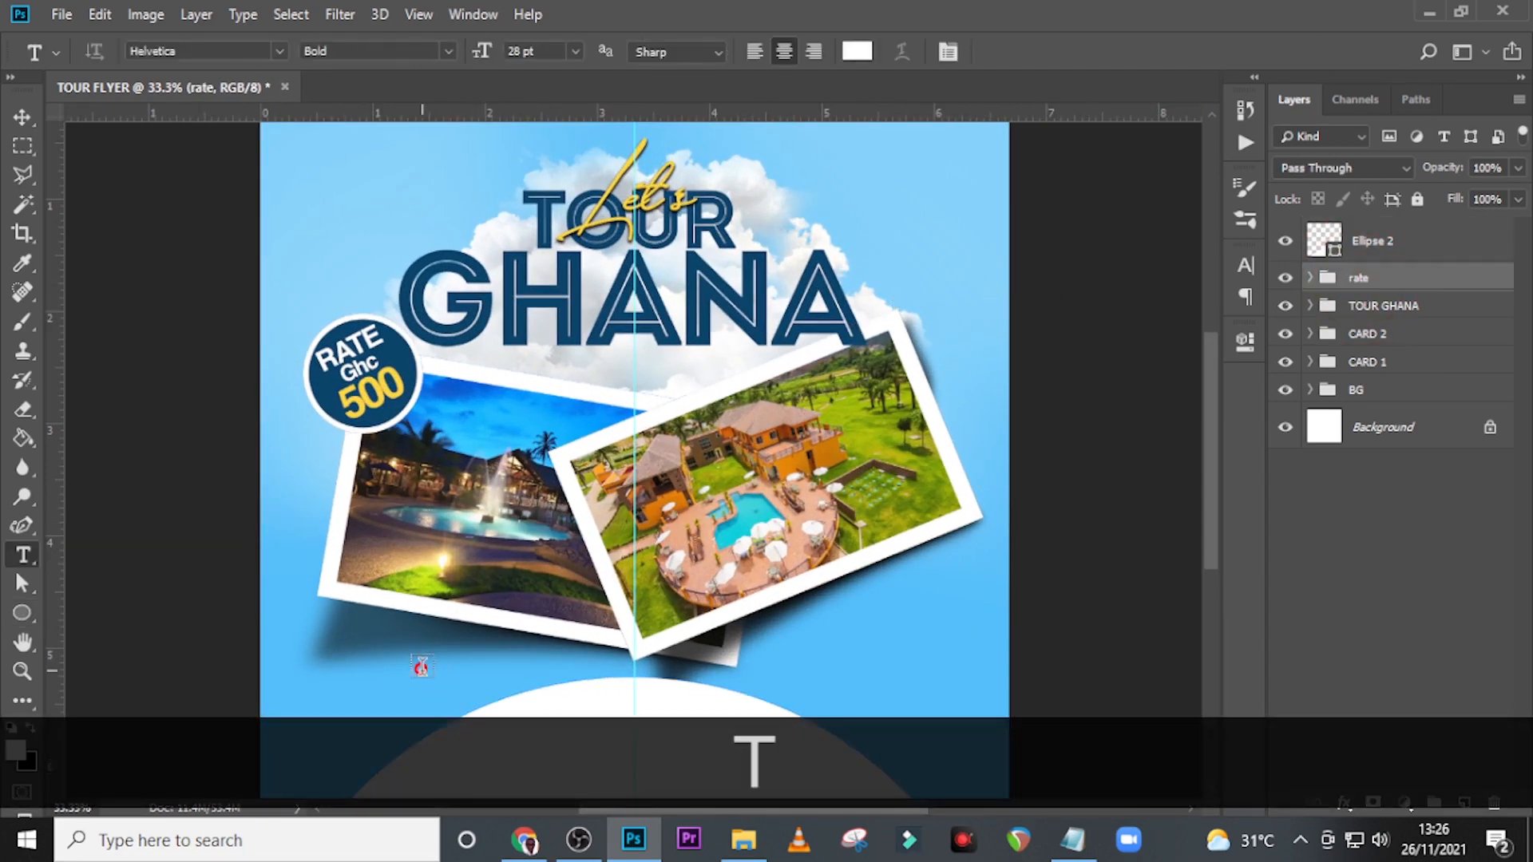
left_click(420, 666)
key("alt+Tab")
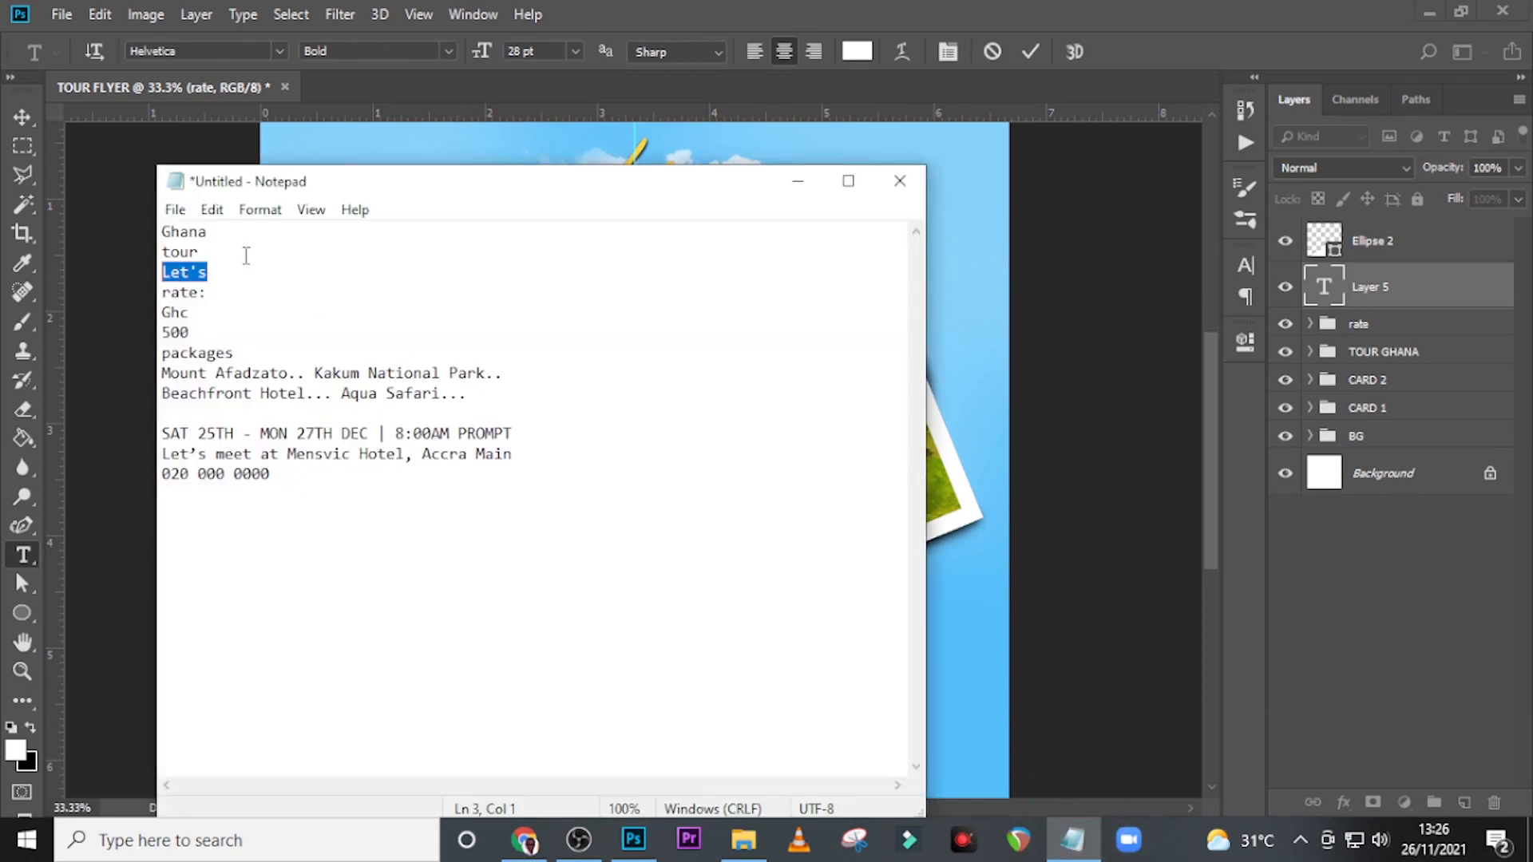
double_click(197, 352)
key("ctrl+c")
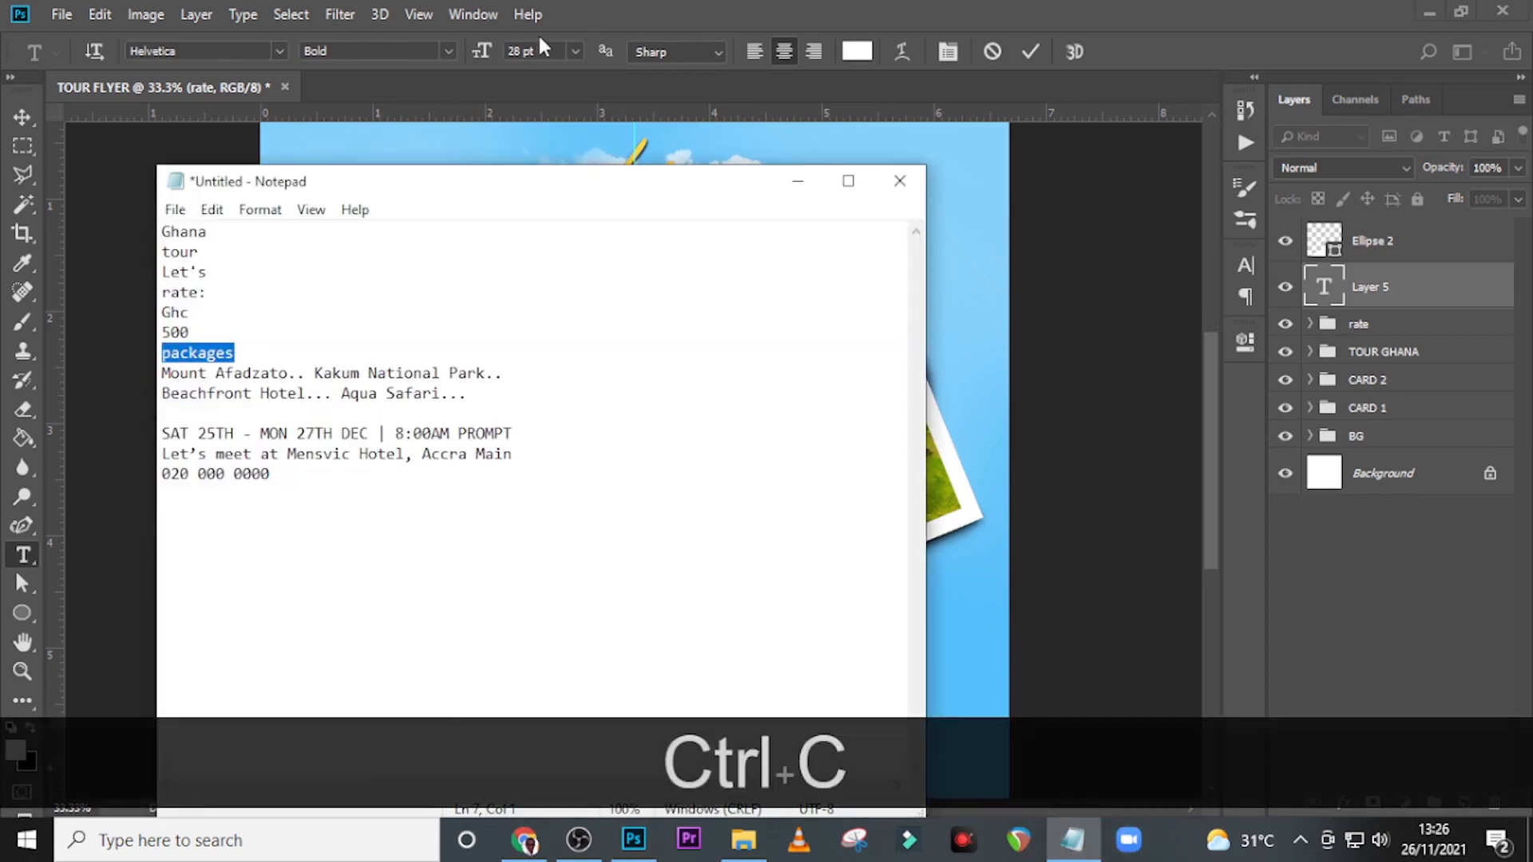
left_click(595, 16)
key("ctrl+v")
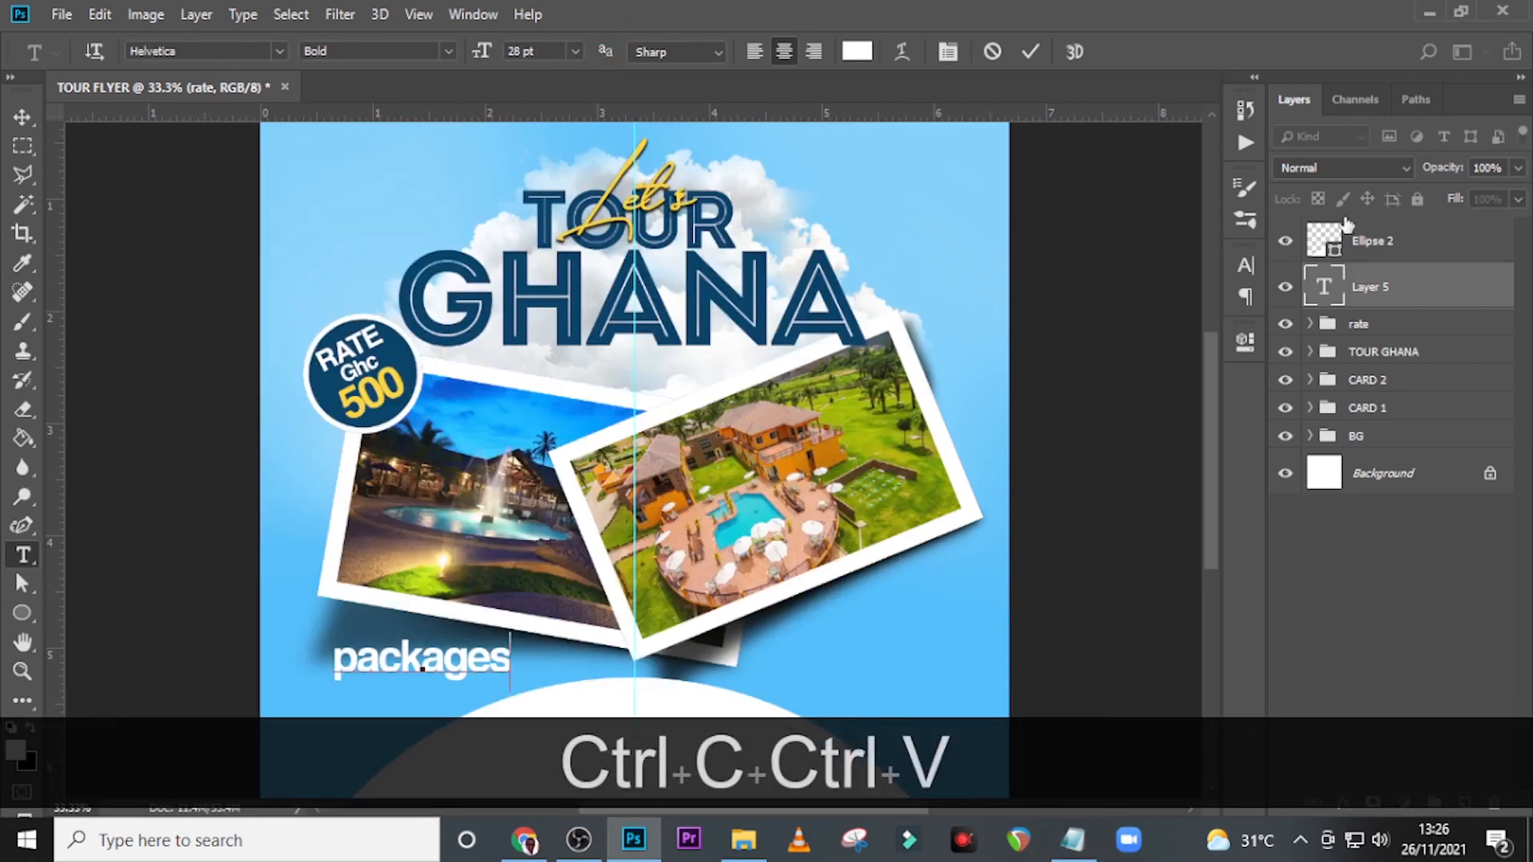
left_click(1361, 294)
Move the packages text onto the top centre of the white circle and place its layer above the circle's.
key("v")
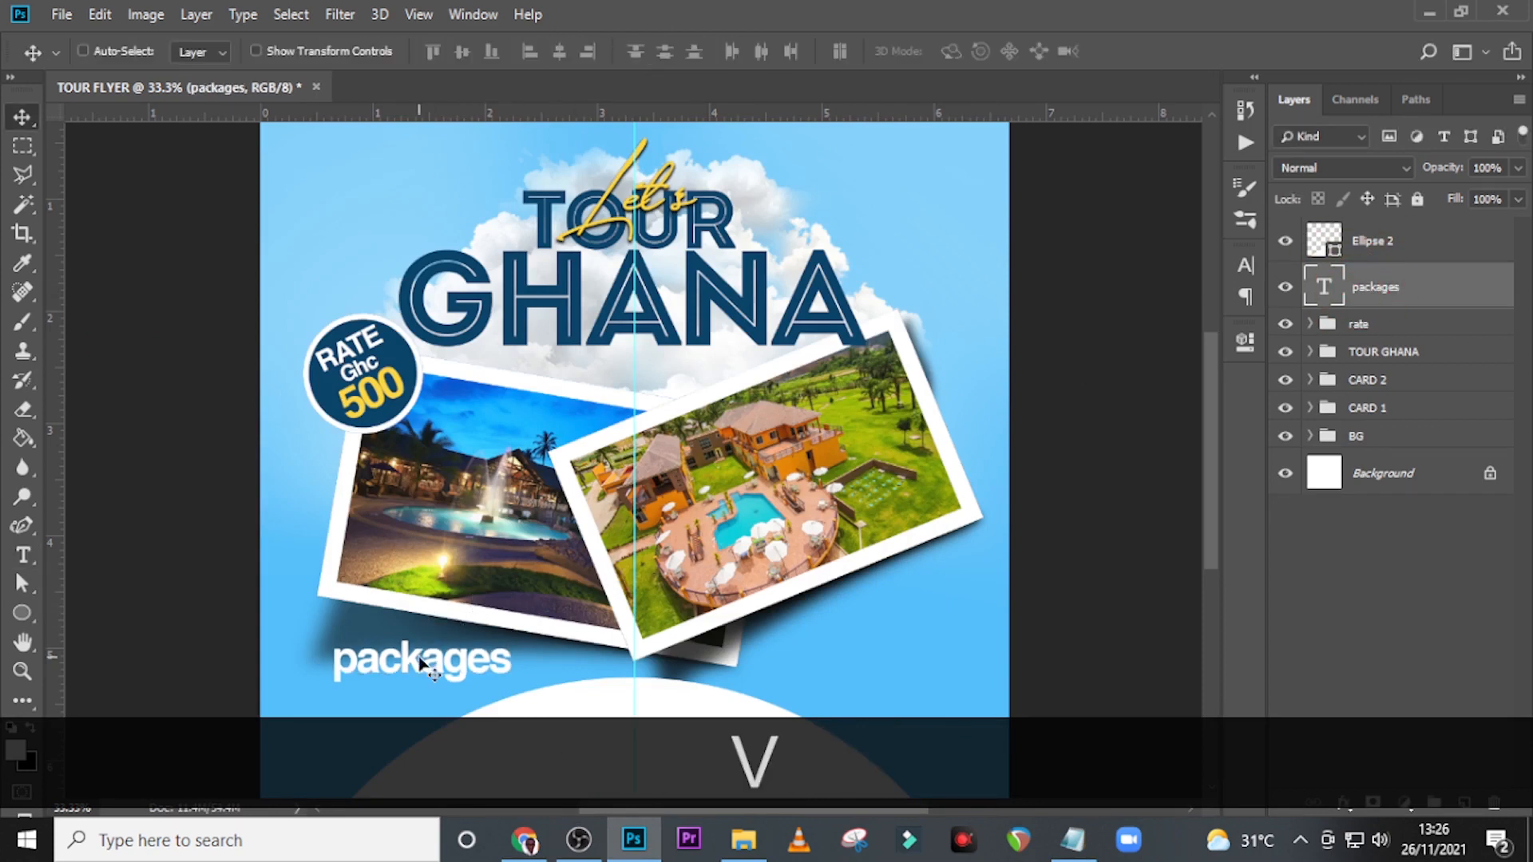
left_click_drag(430, 669, 623, 701)
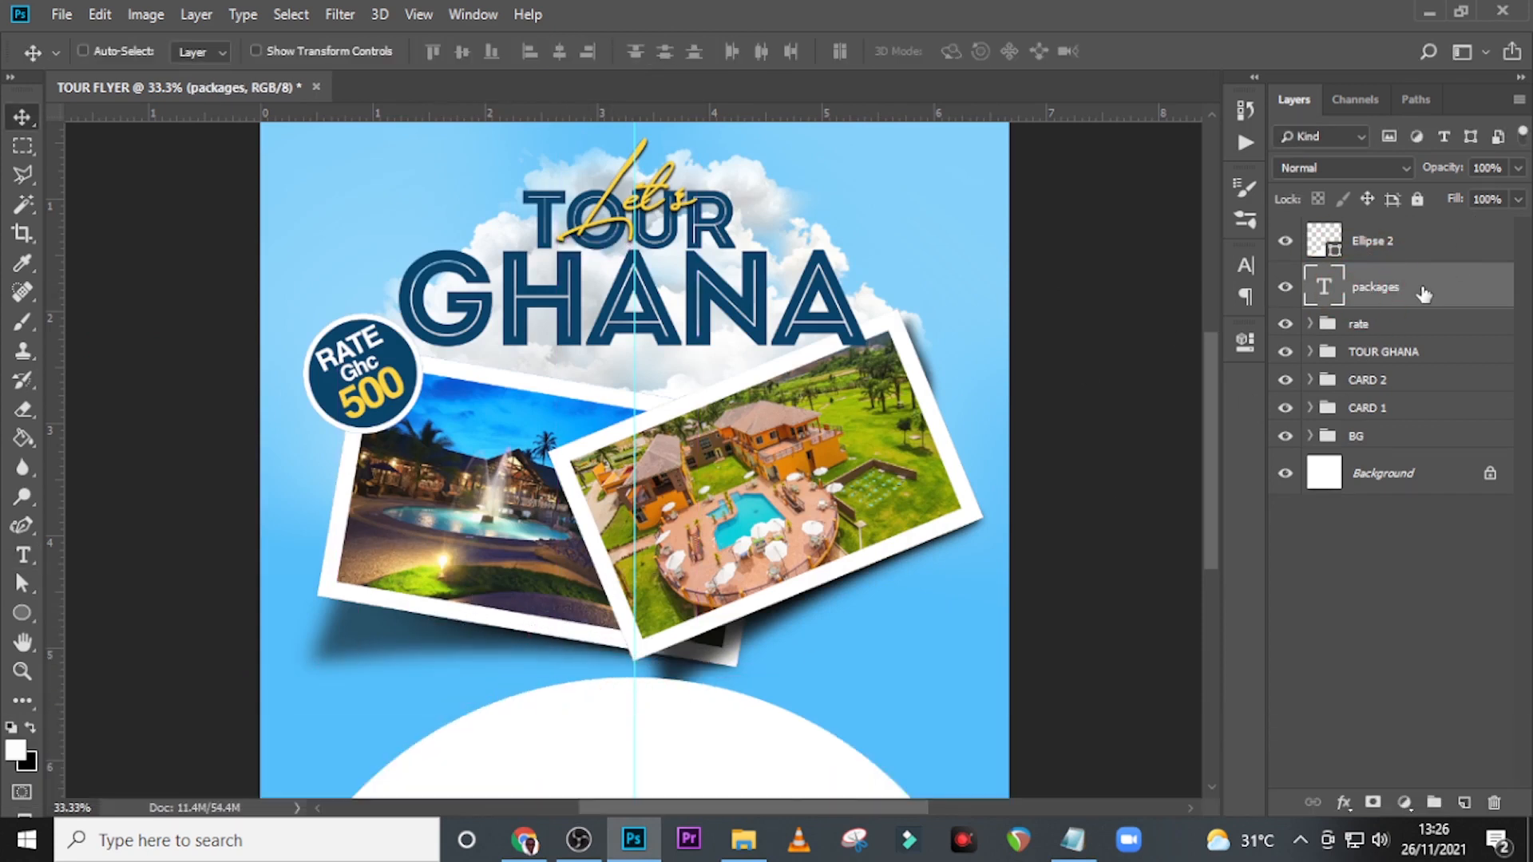
left_click_drag(1420, 291, 1419, 233)
Colour the packages text dark blue #03426a, sampled from the rate badge, and set its font to Montserrat.
scroll(932, 312, "down", 5)
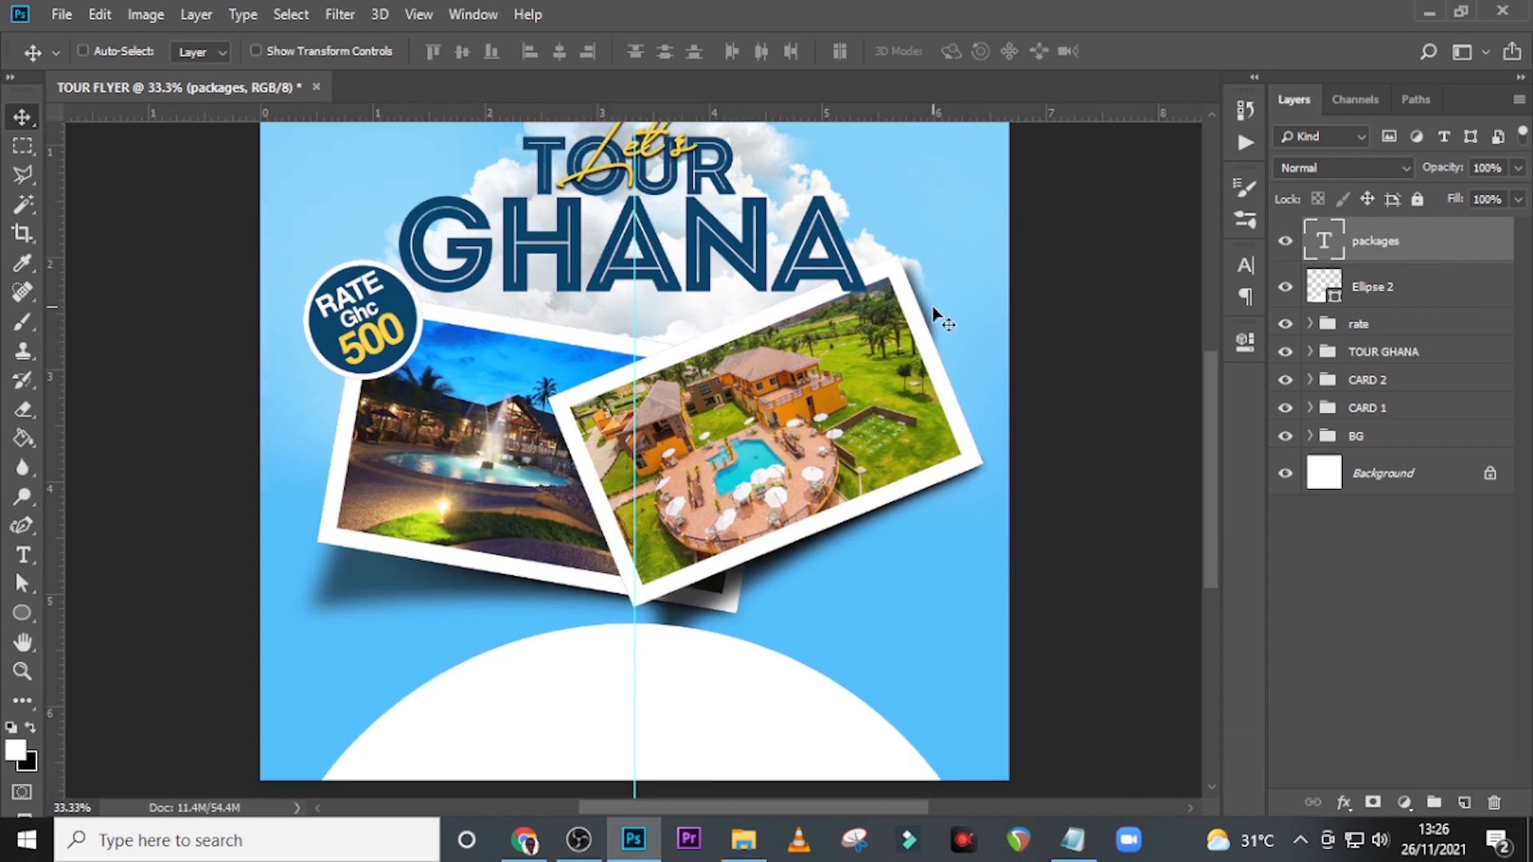
scroll(932, 311, "down", 3)
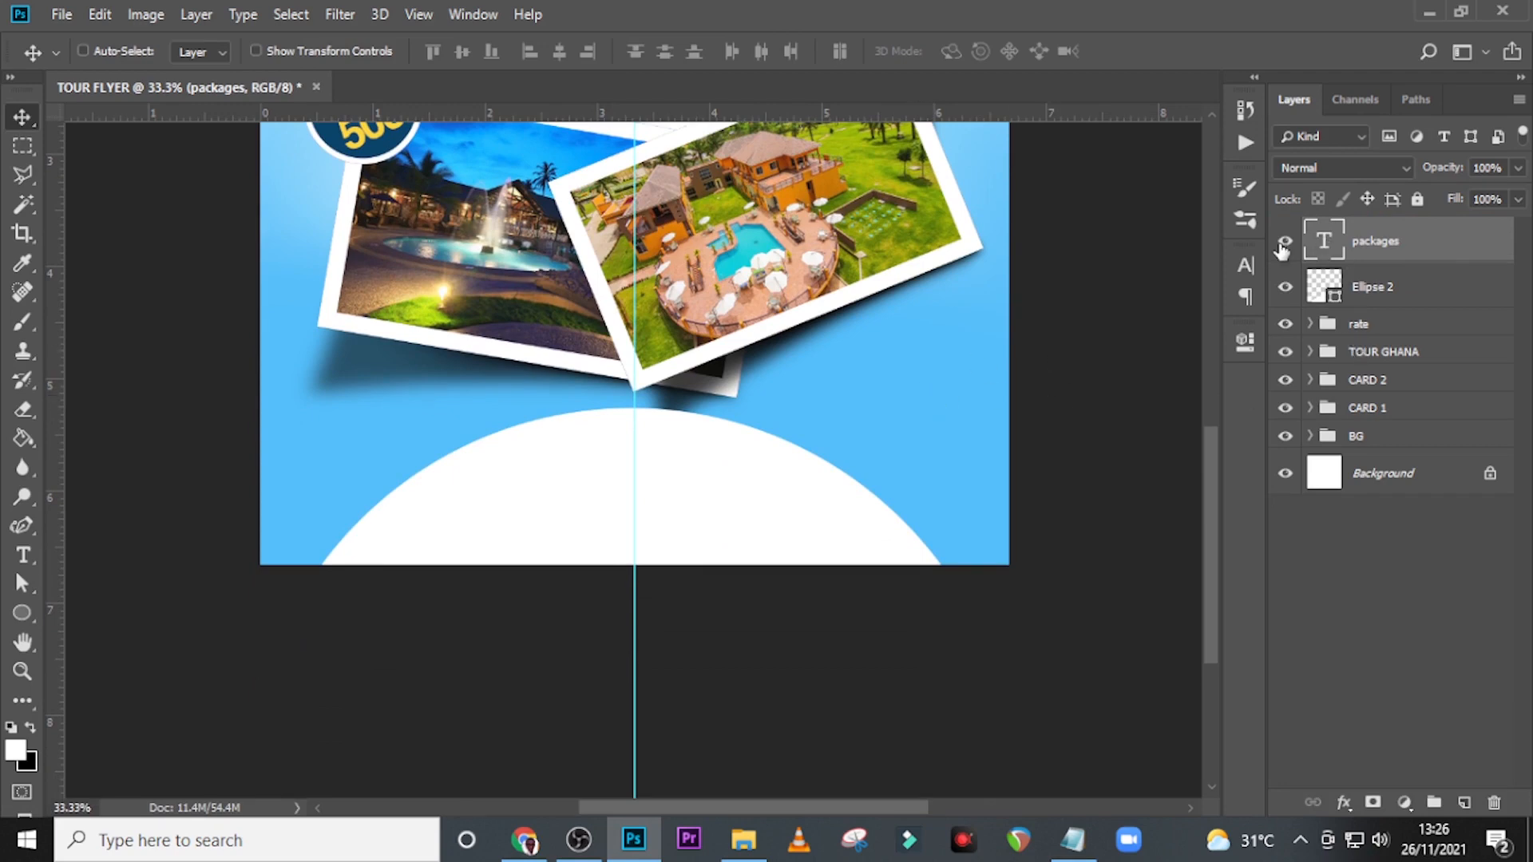
scroll(1157, 275, "up", 1)
left_click(1248, 269)
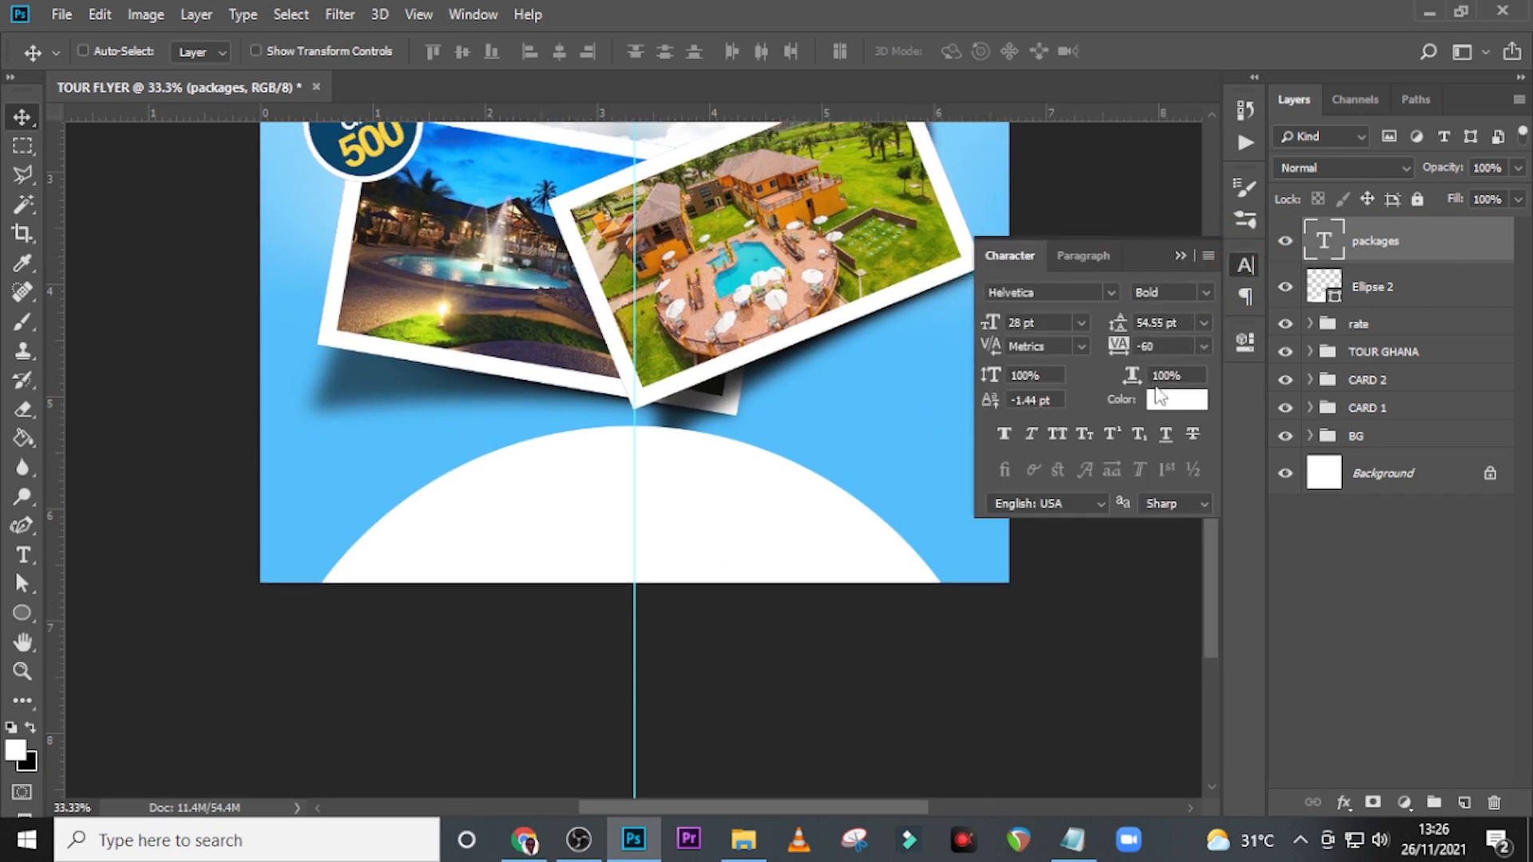
left_click(1178, 395)
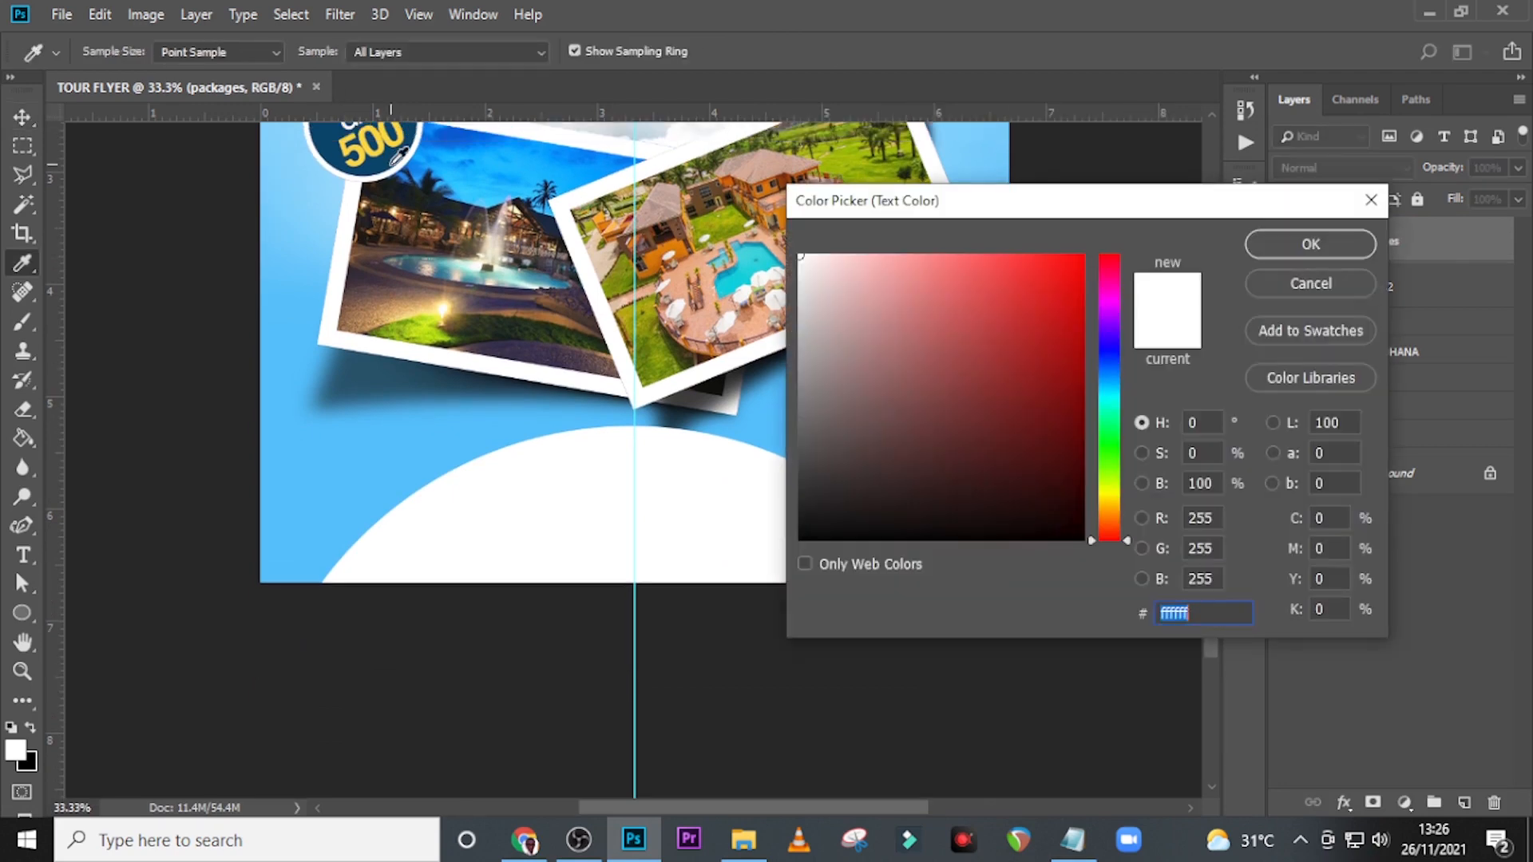
left_click(392, 157)
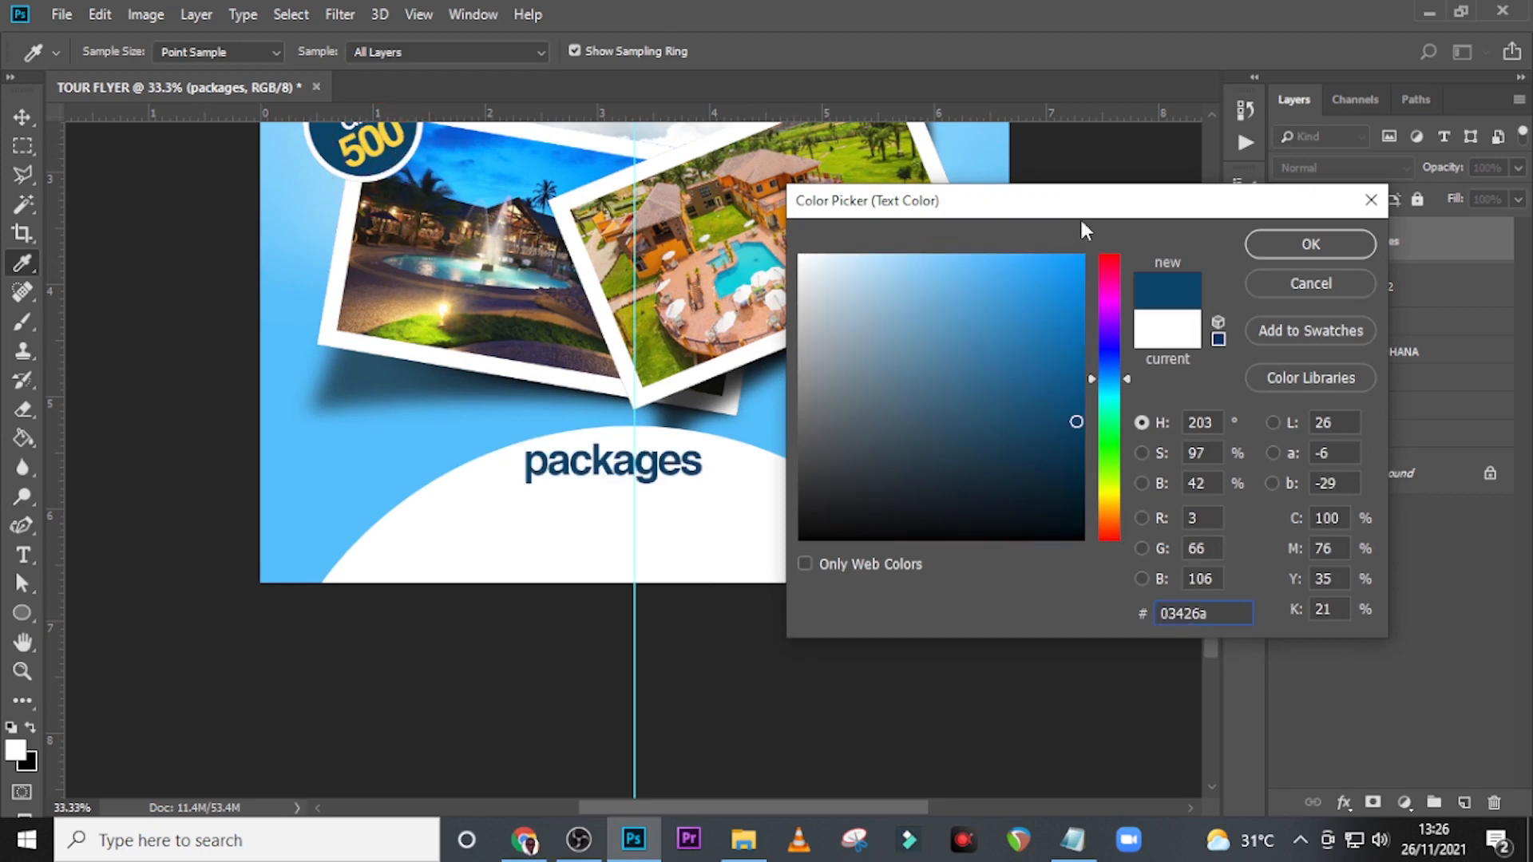
left_click(1287, 249)
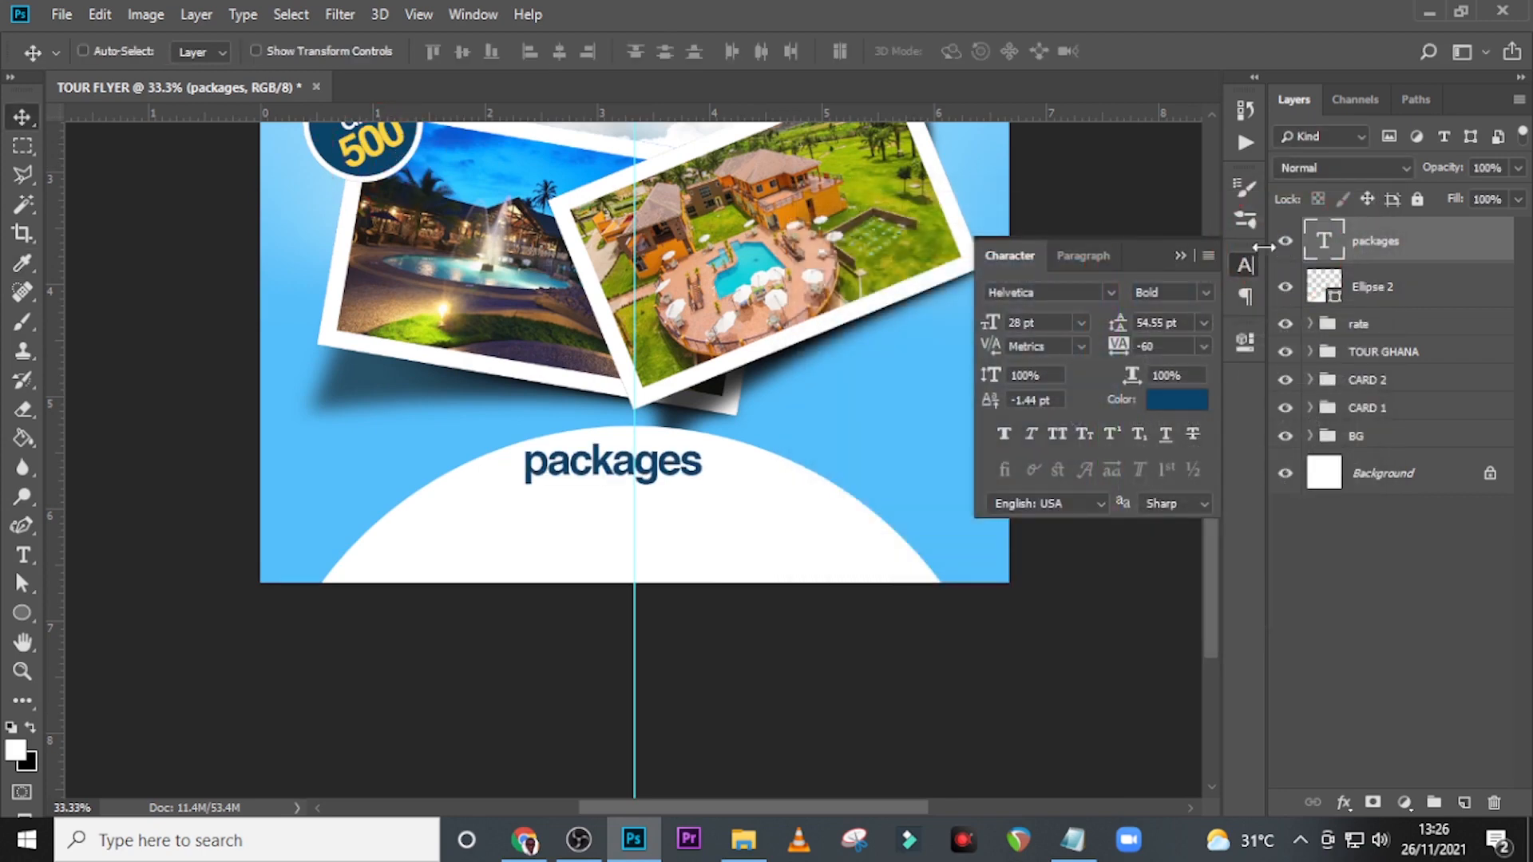
left_click(1112, 293)
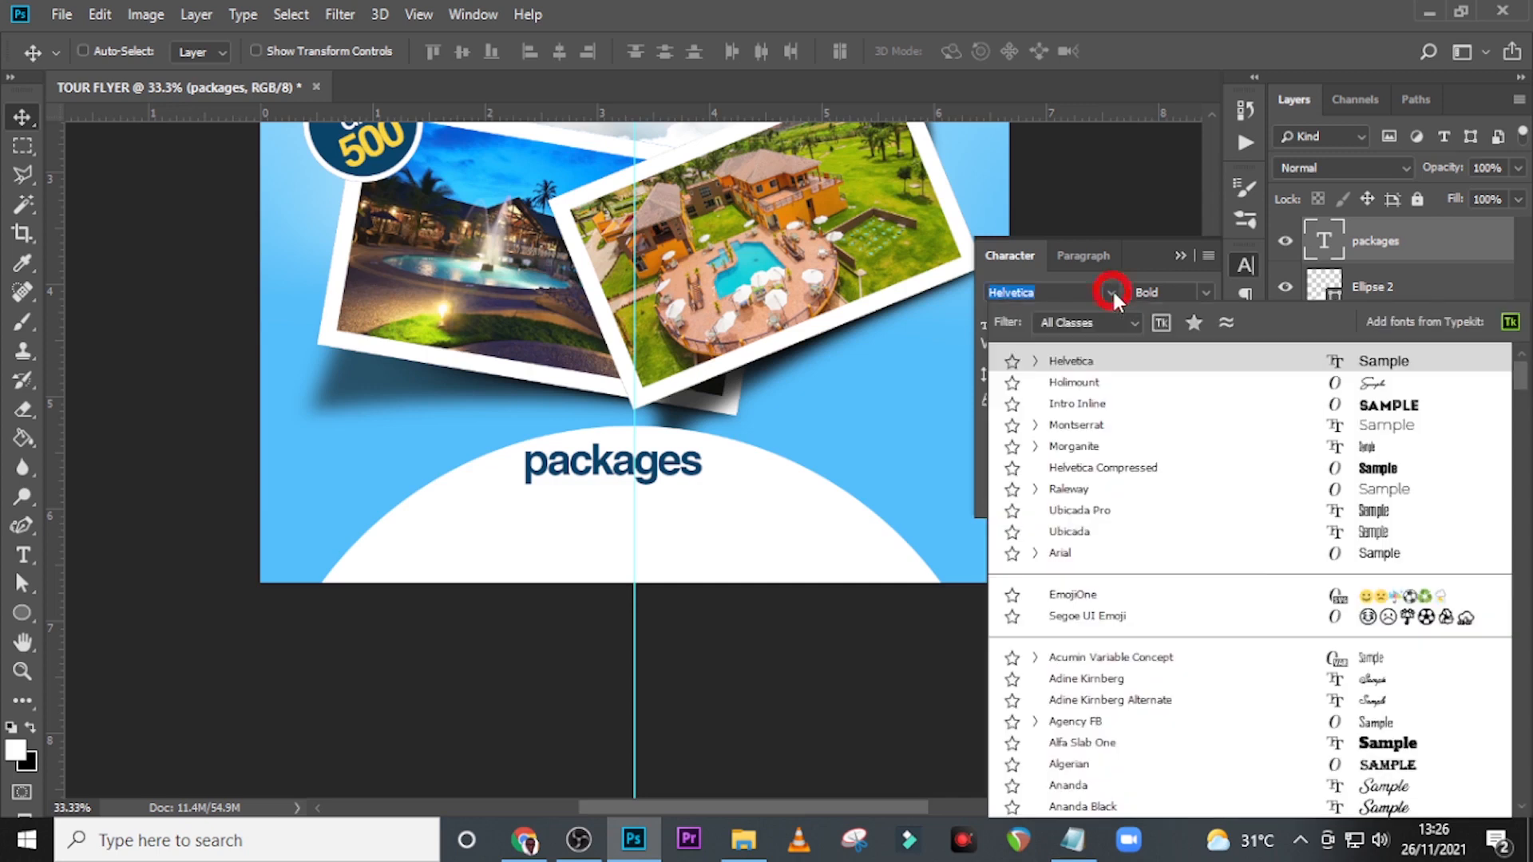
left_click(1081, 426)
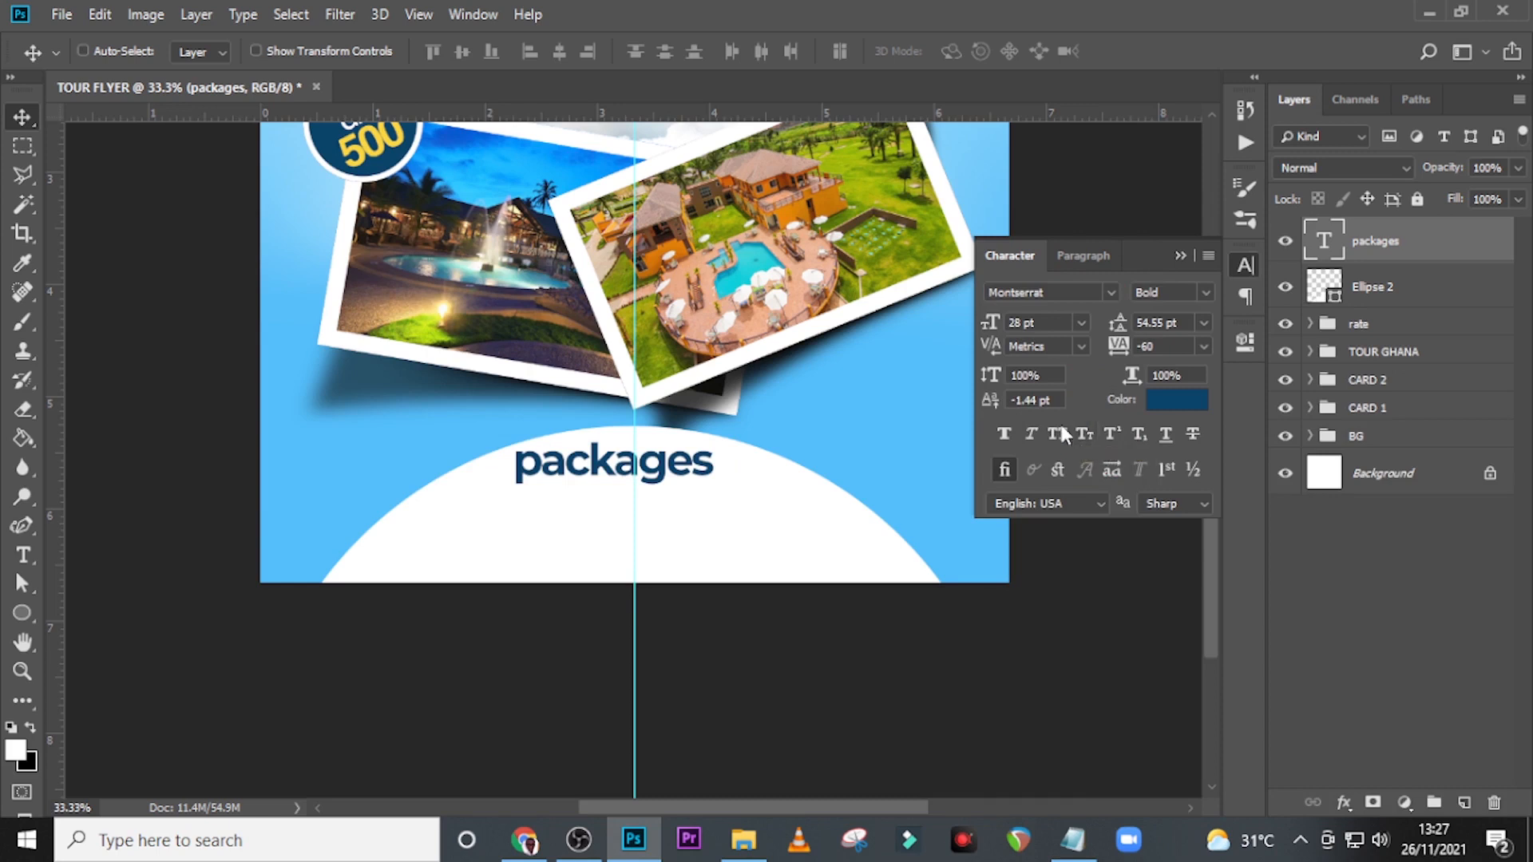
Format the packages text as 12 pt Bold with tracking 0 and all caps.
left_click(990, 322)
type("12")
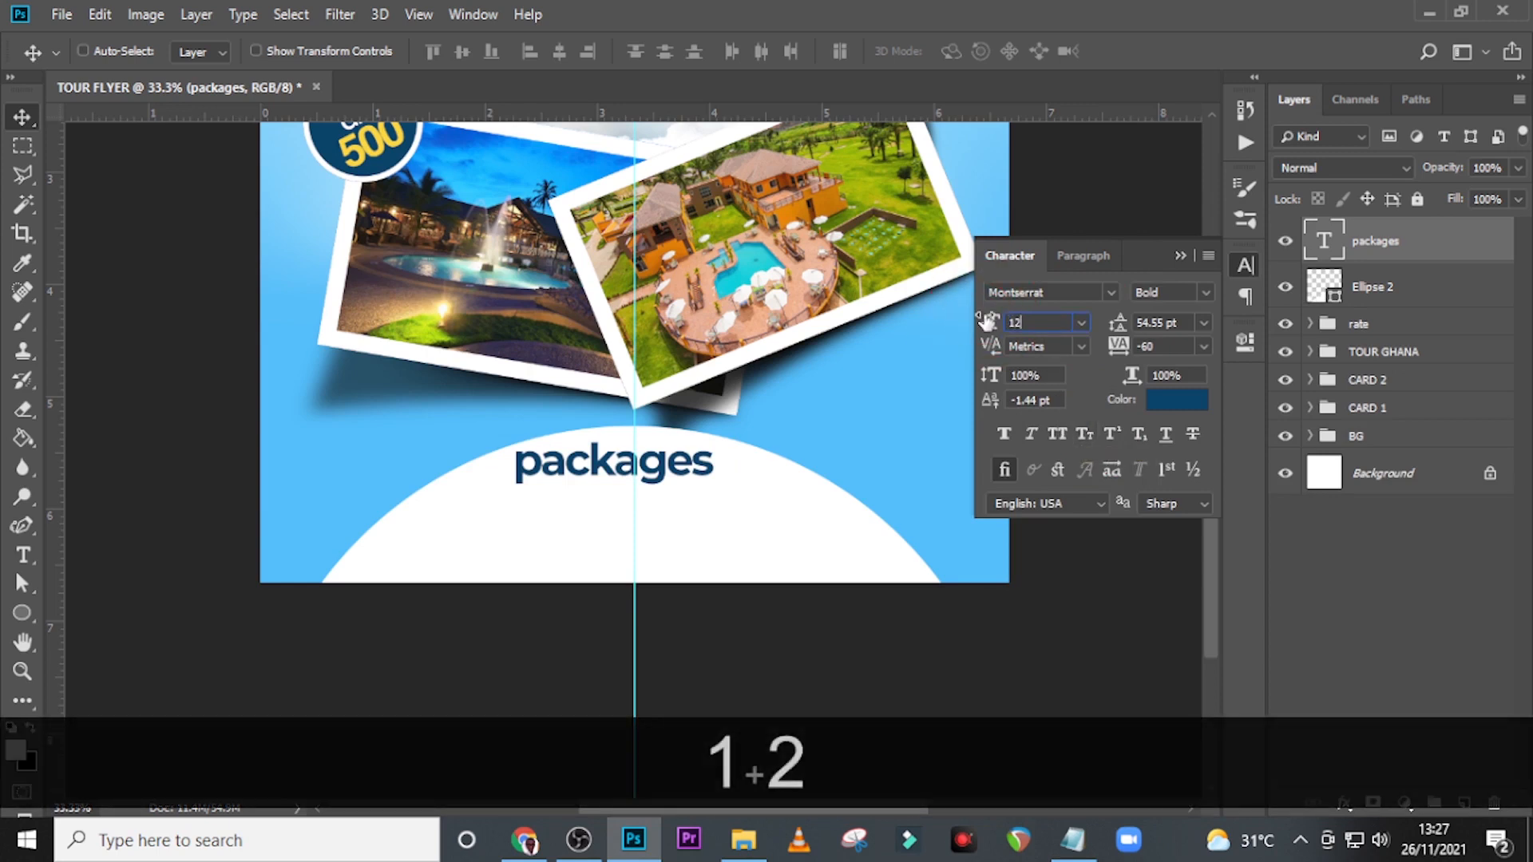
key("Return")
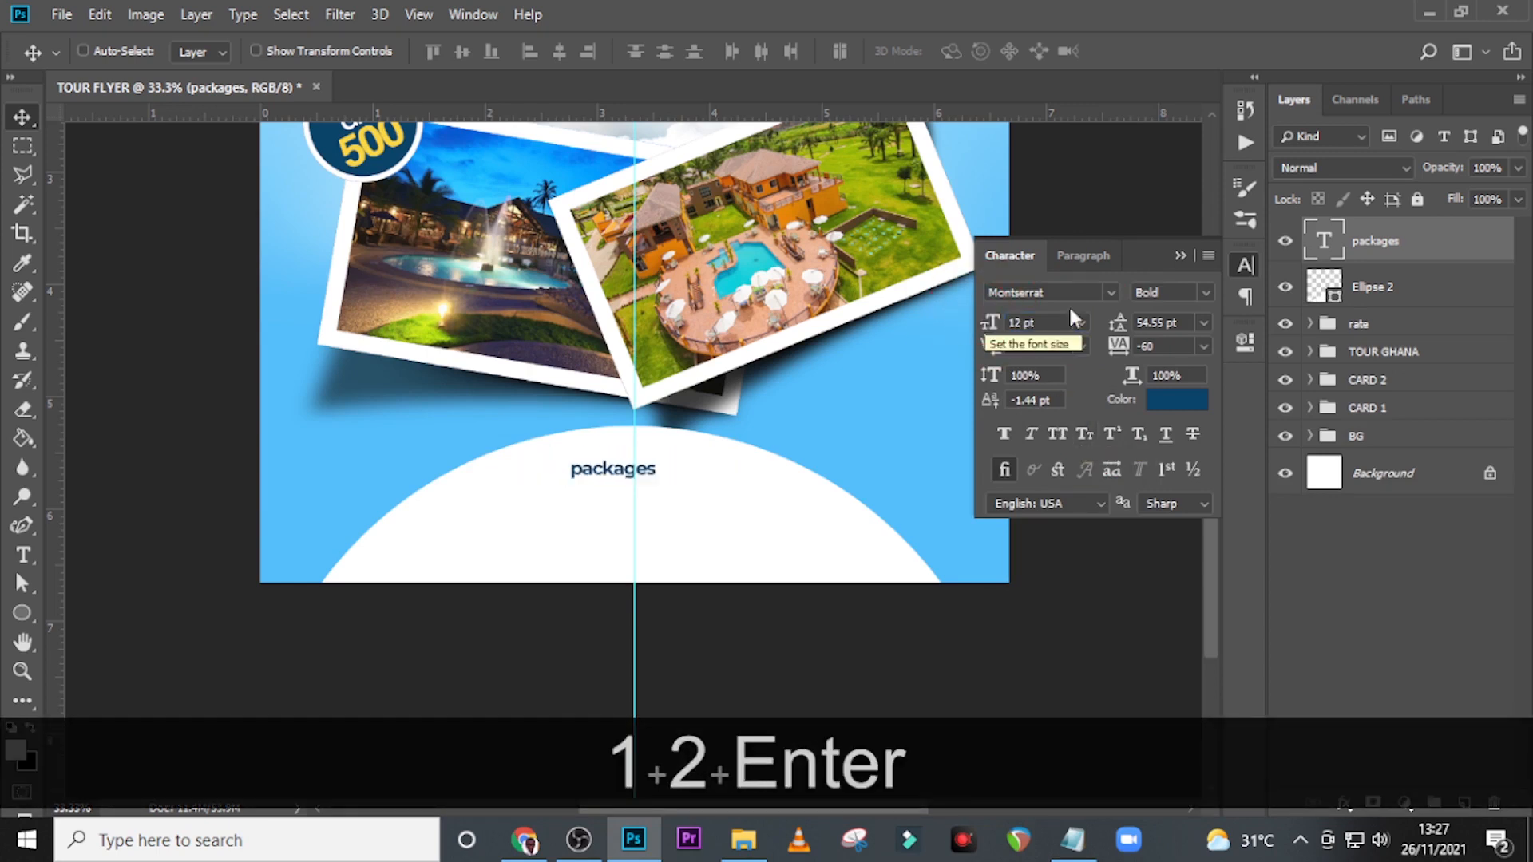
left_click(1205, 293)
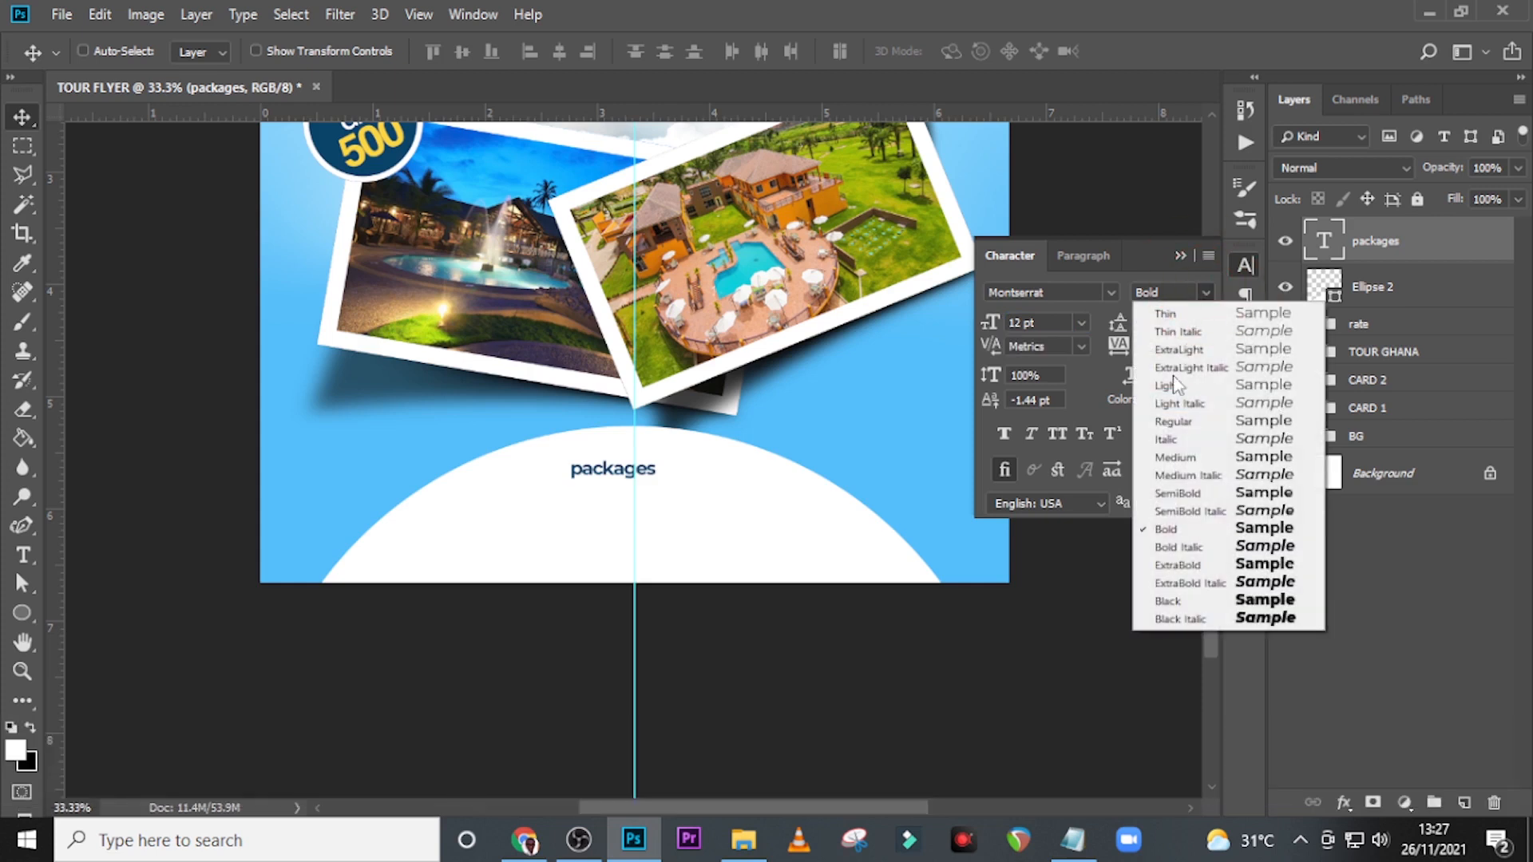
left_click(1150, 533)
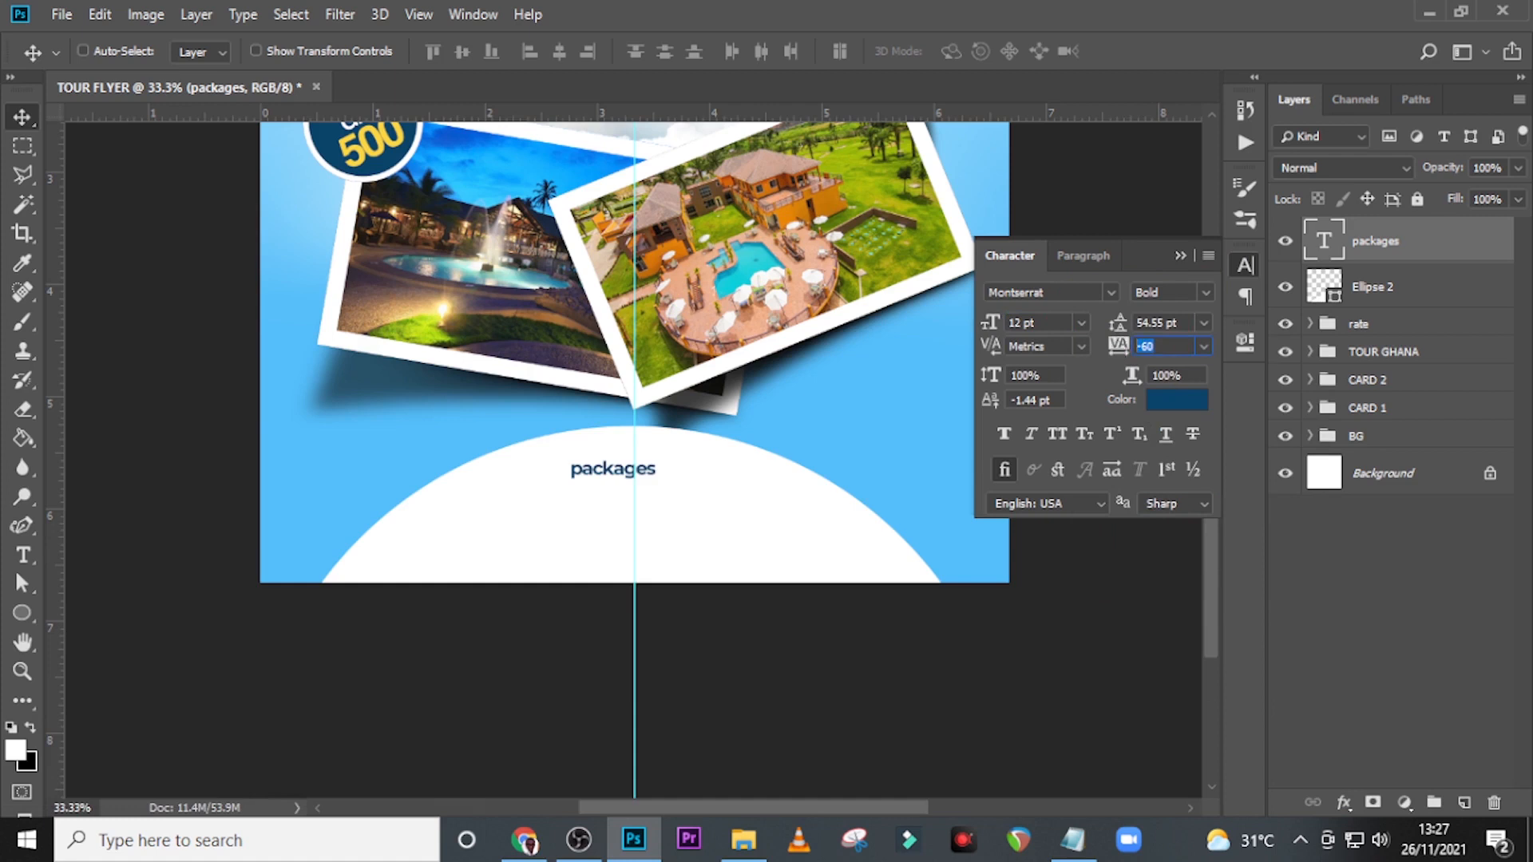
type("0")
key("Return")
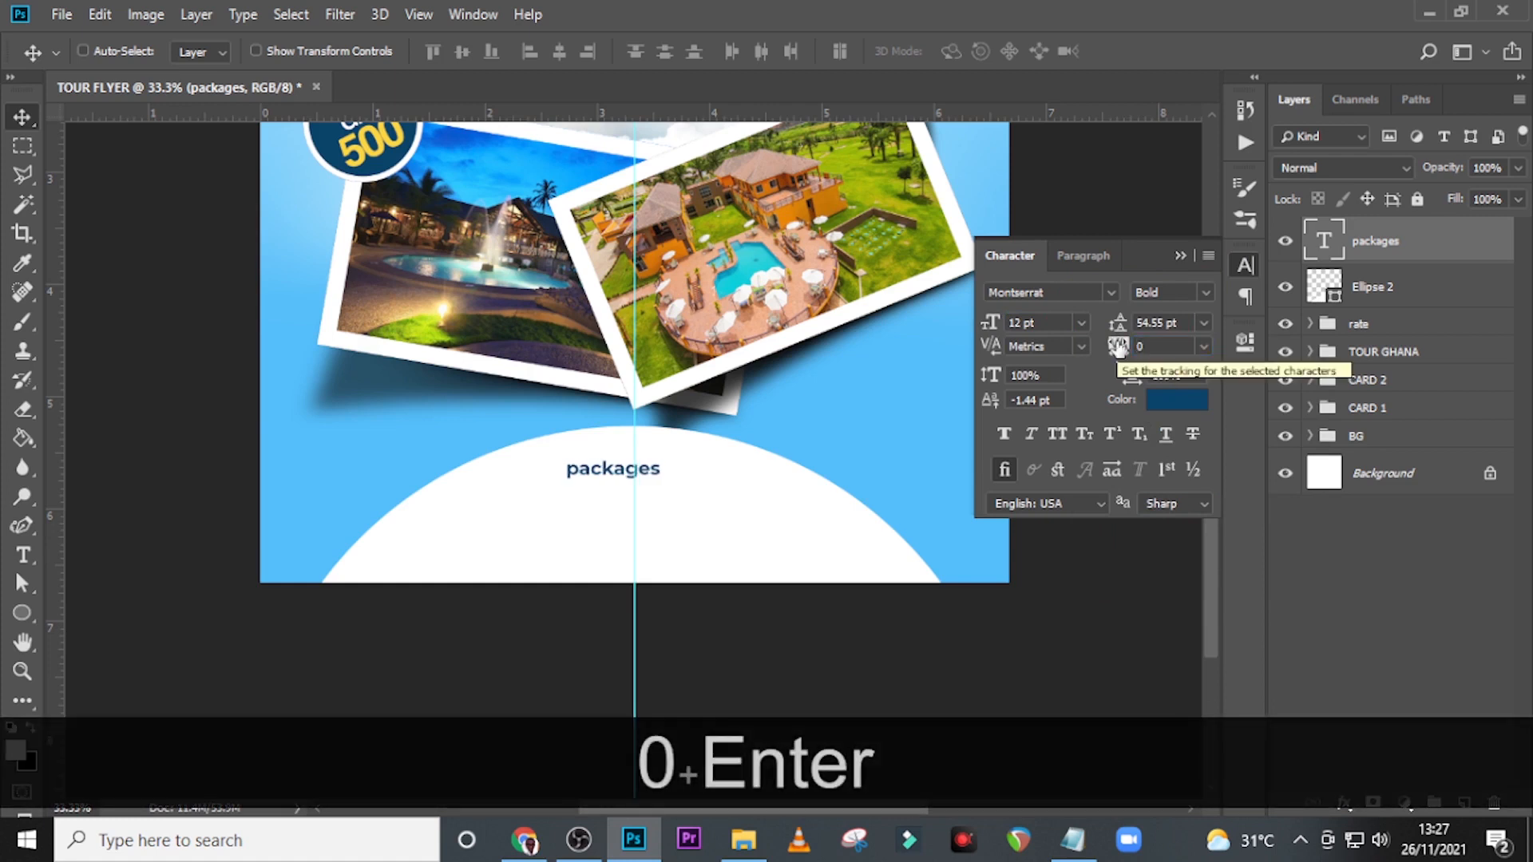
left_click(1056, 435)
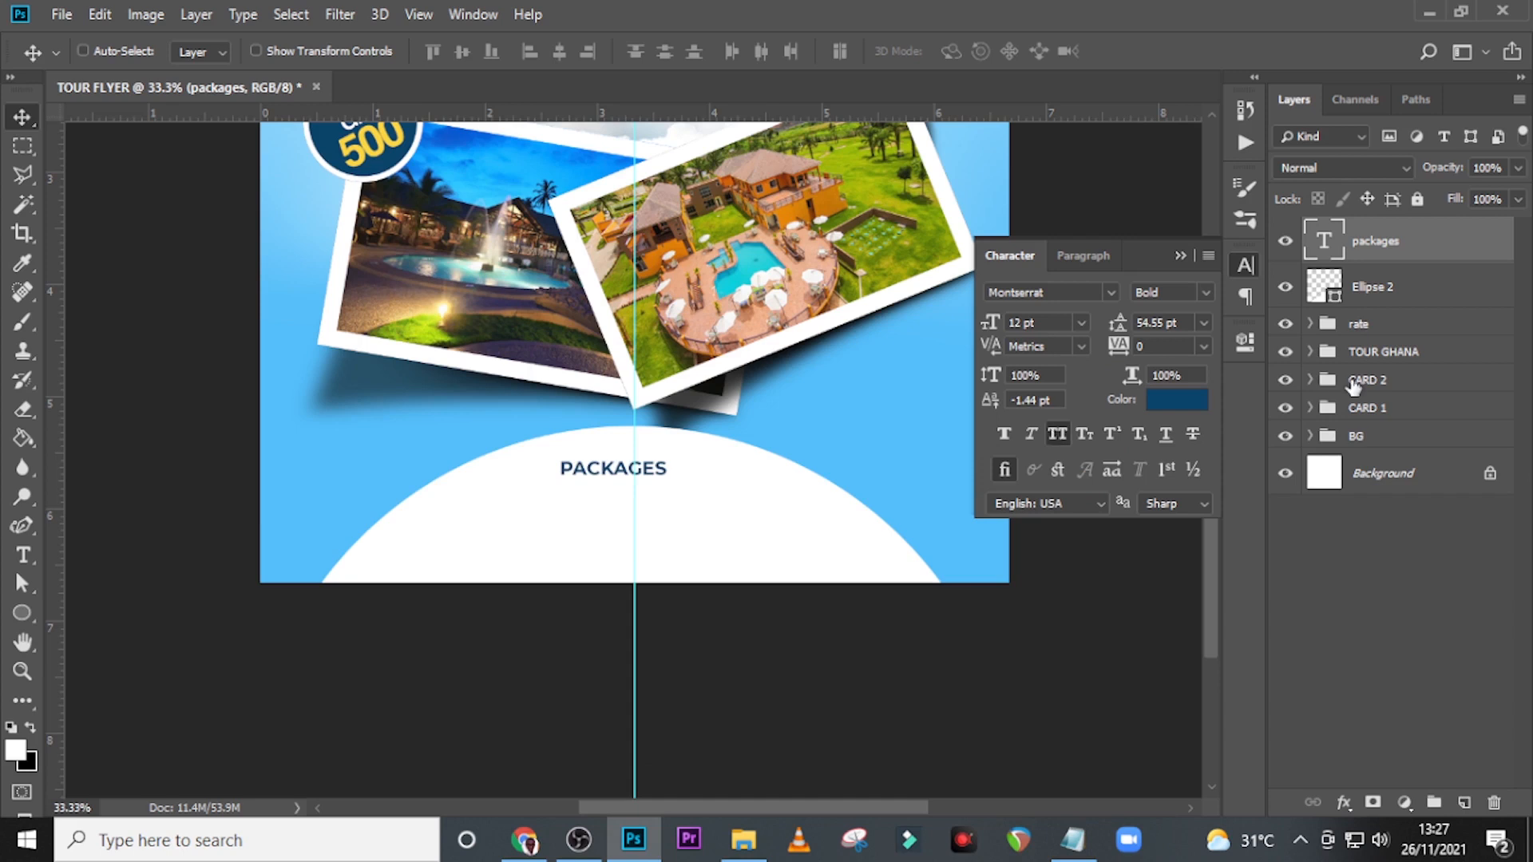
Centre the PACKAGES text on the vertical guide and raise it near the white circle's top edge, at about X 997, Y 1637 px.
key("ctrl+t")
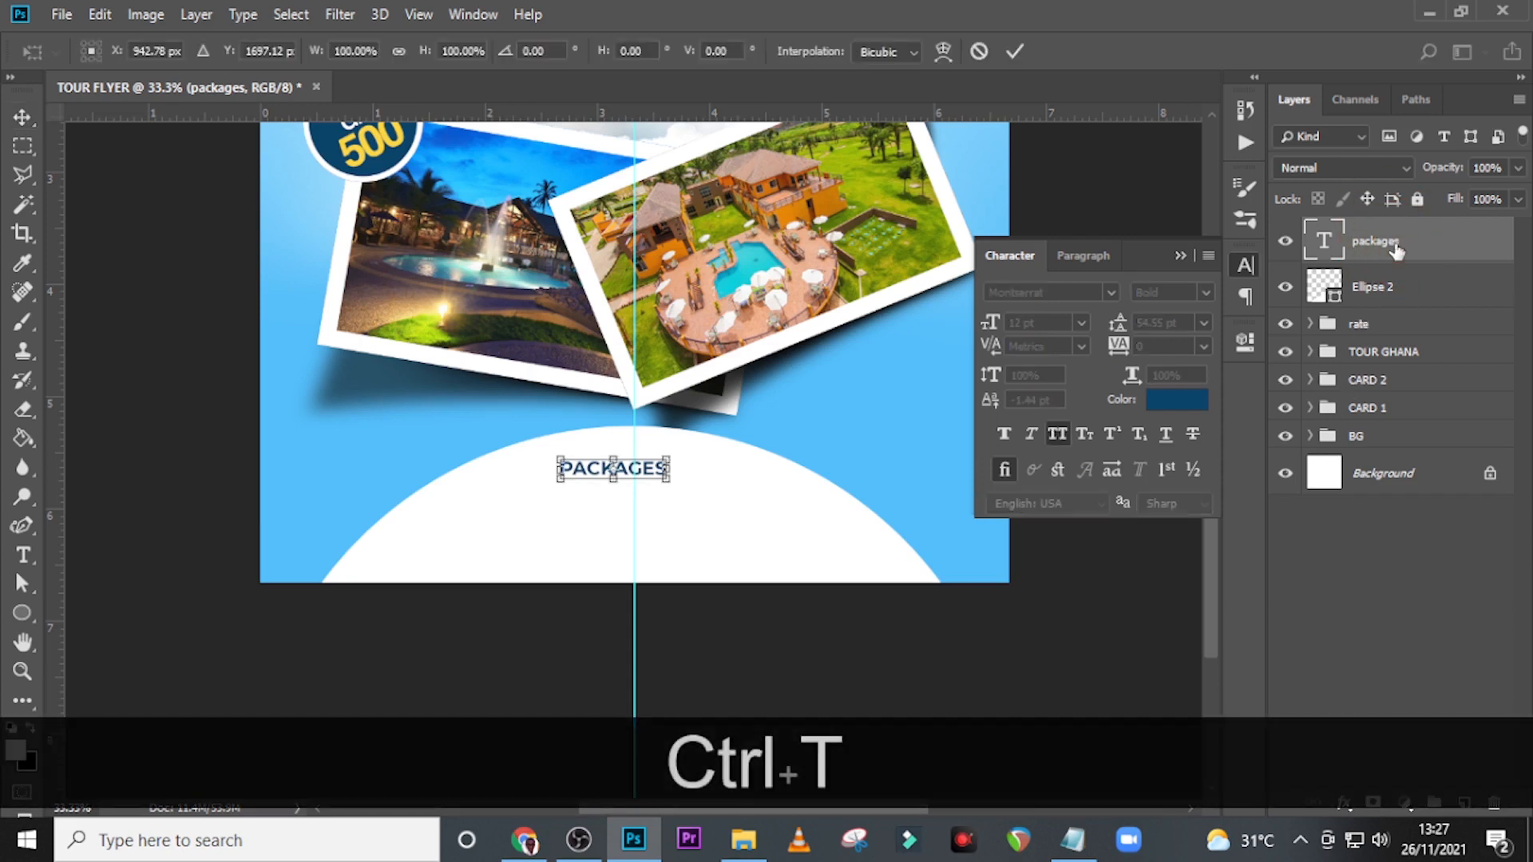
key("shift+Right")
key("shift+Right")
key("shift+Right")
key("shift+Right")
key("shift+Right")
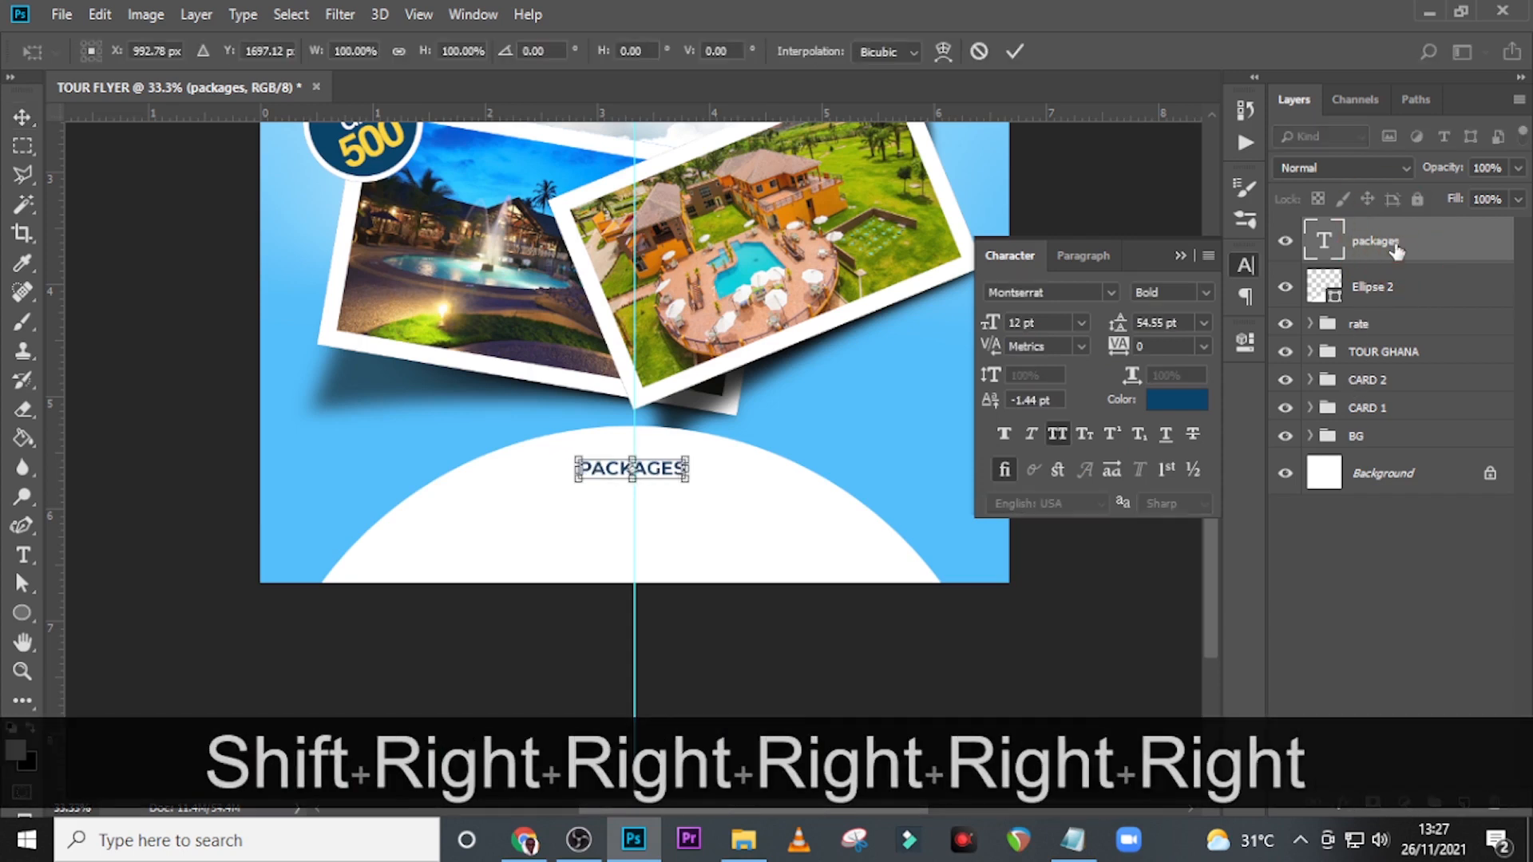
key("shift+Up")
key("shift+Up")
key("shift+Up")
key("shift+Up")
key("shift+Up")
key("shift+Up")
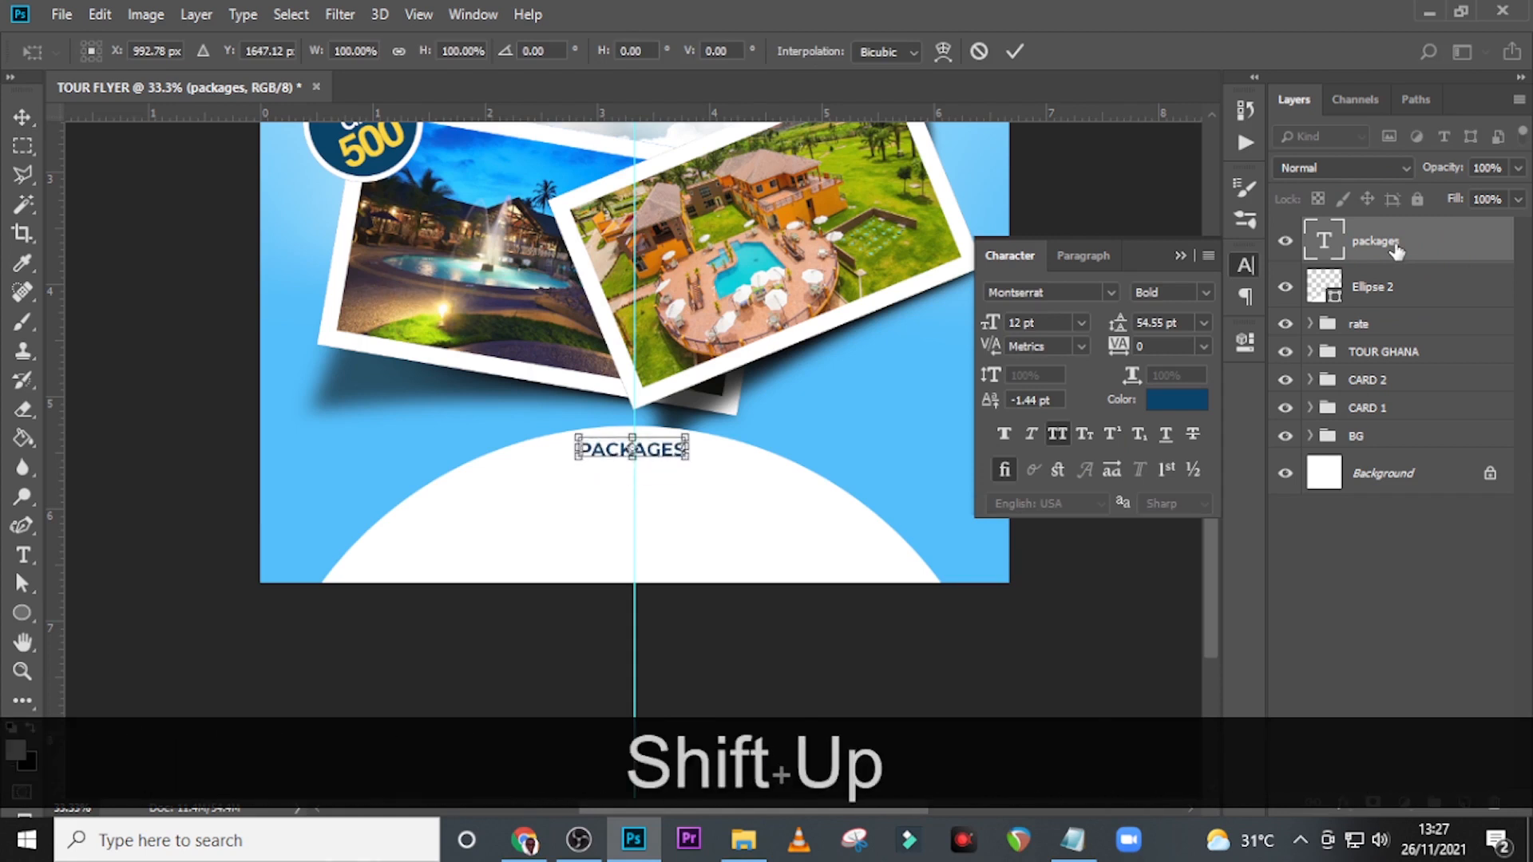
key("shift+Right")
key("shift+Left")
key("shift+Left")
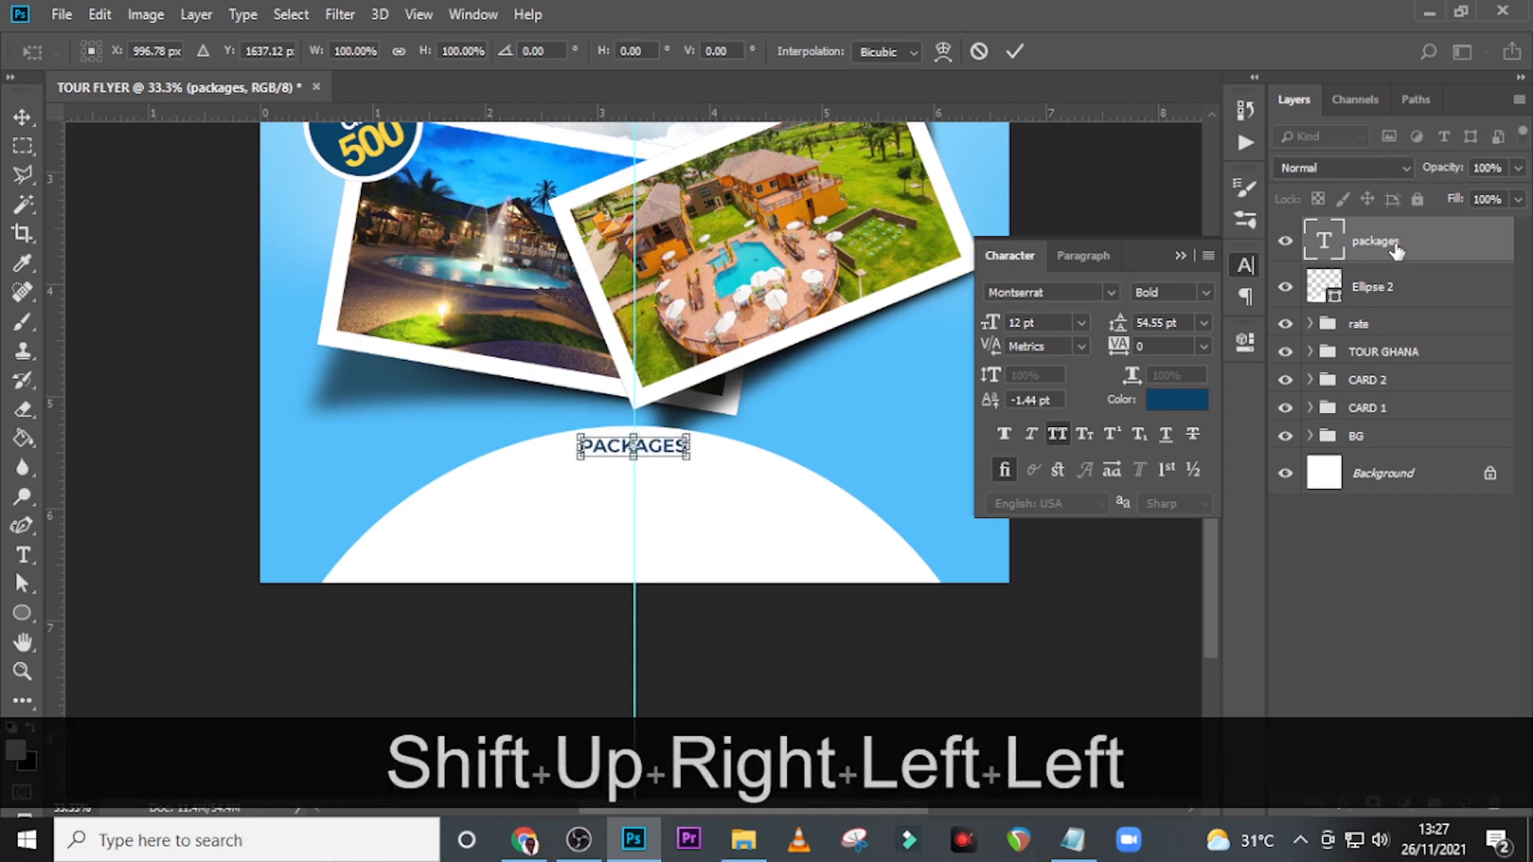
key("Return")
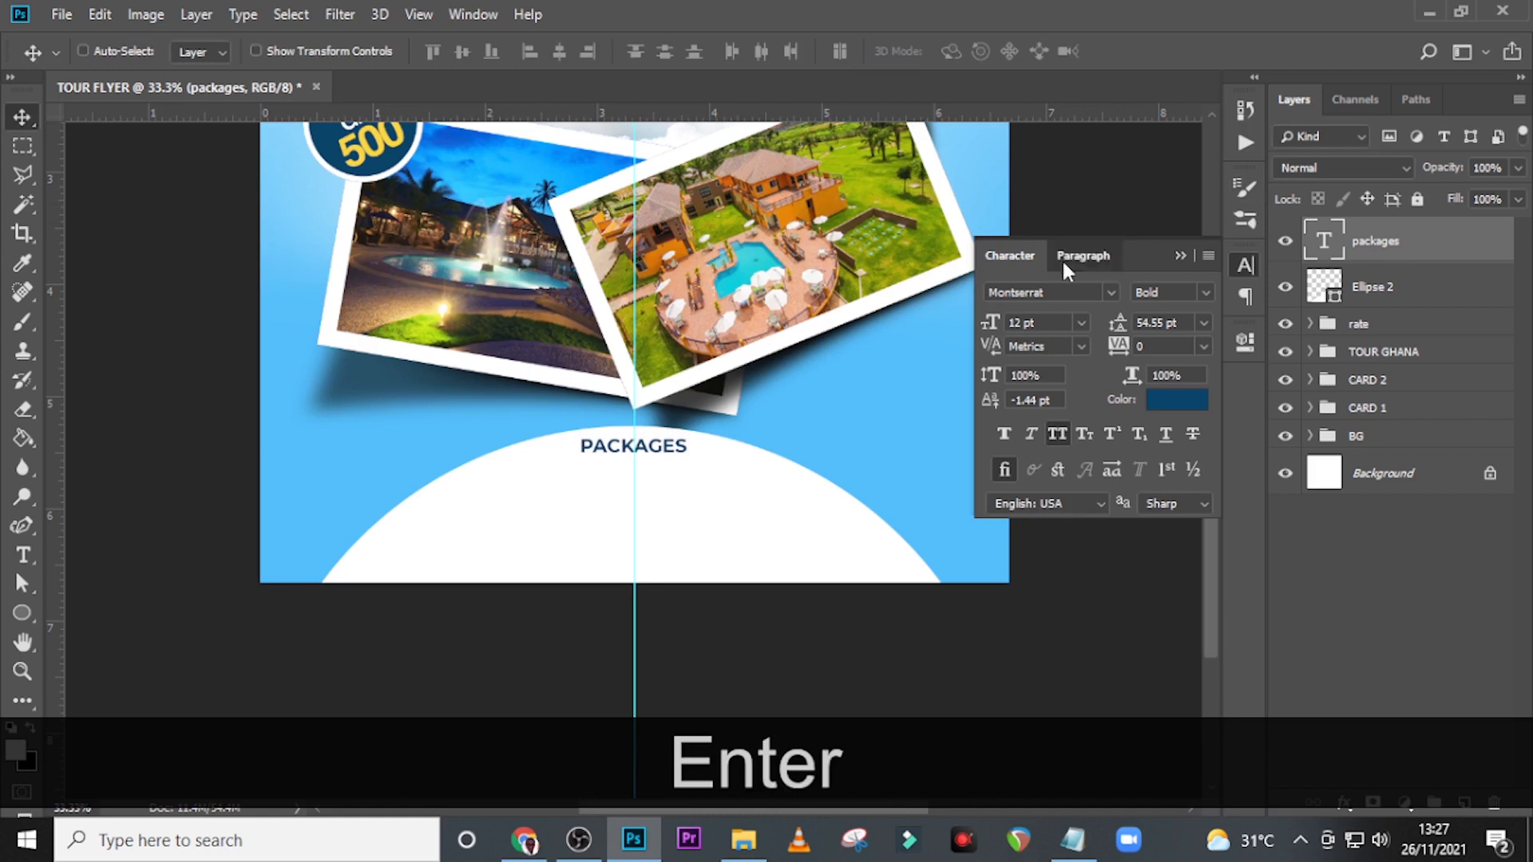
Make sure the PACKAGES text is centre-aligned and place a duplicate of it directly beneath the original.
left_click(1063, 264)
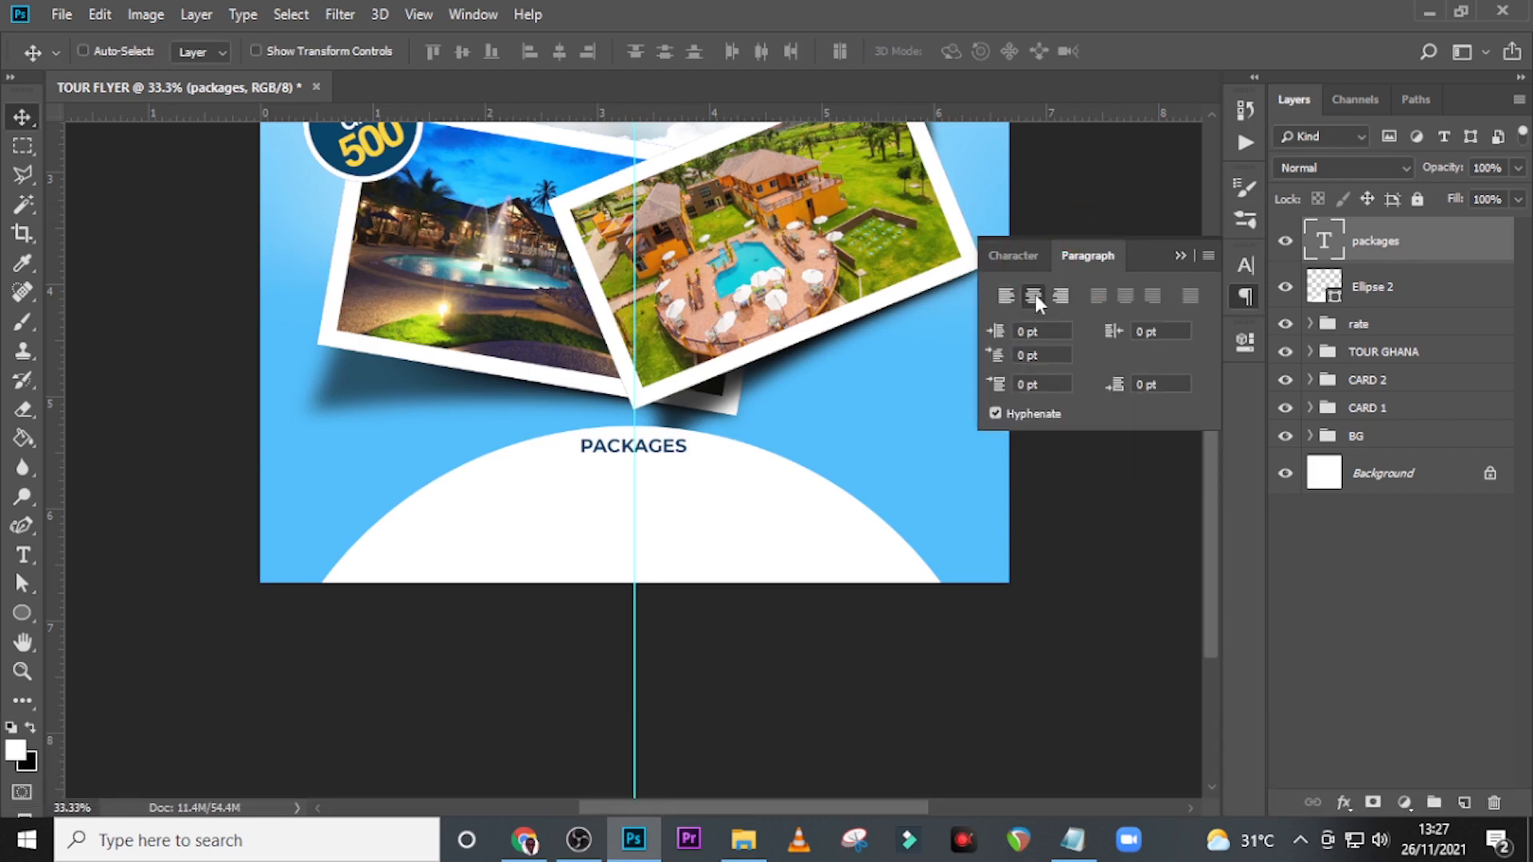
left_click(1025, 259)
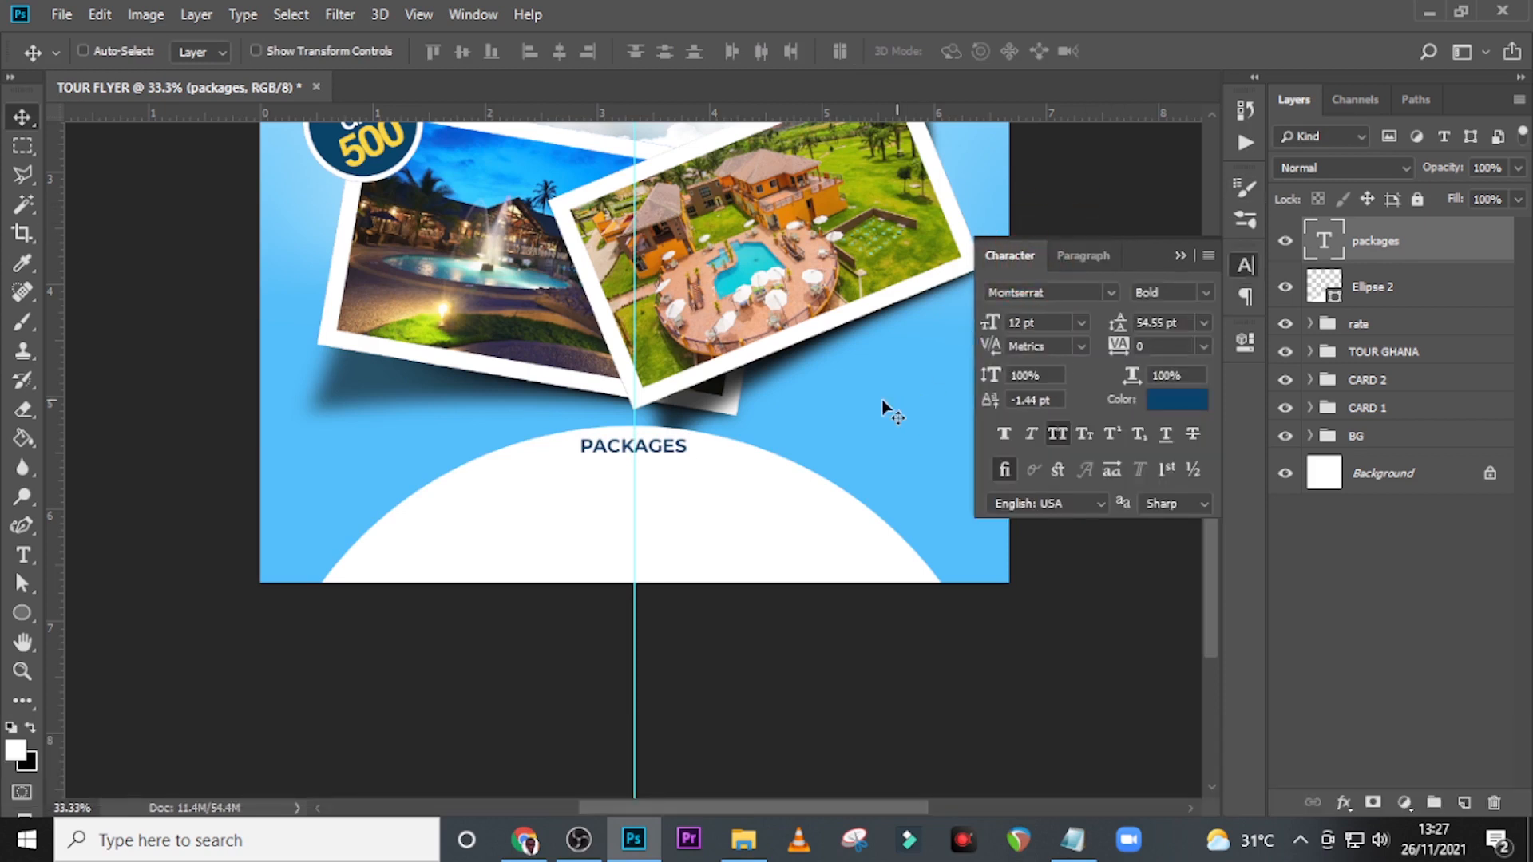
left_click(1182, 256)
key("ctrl+j")
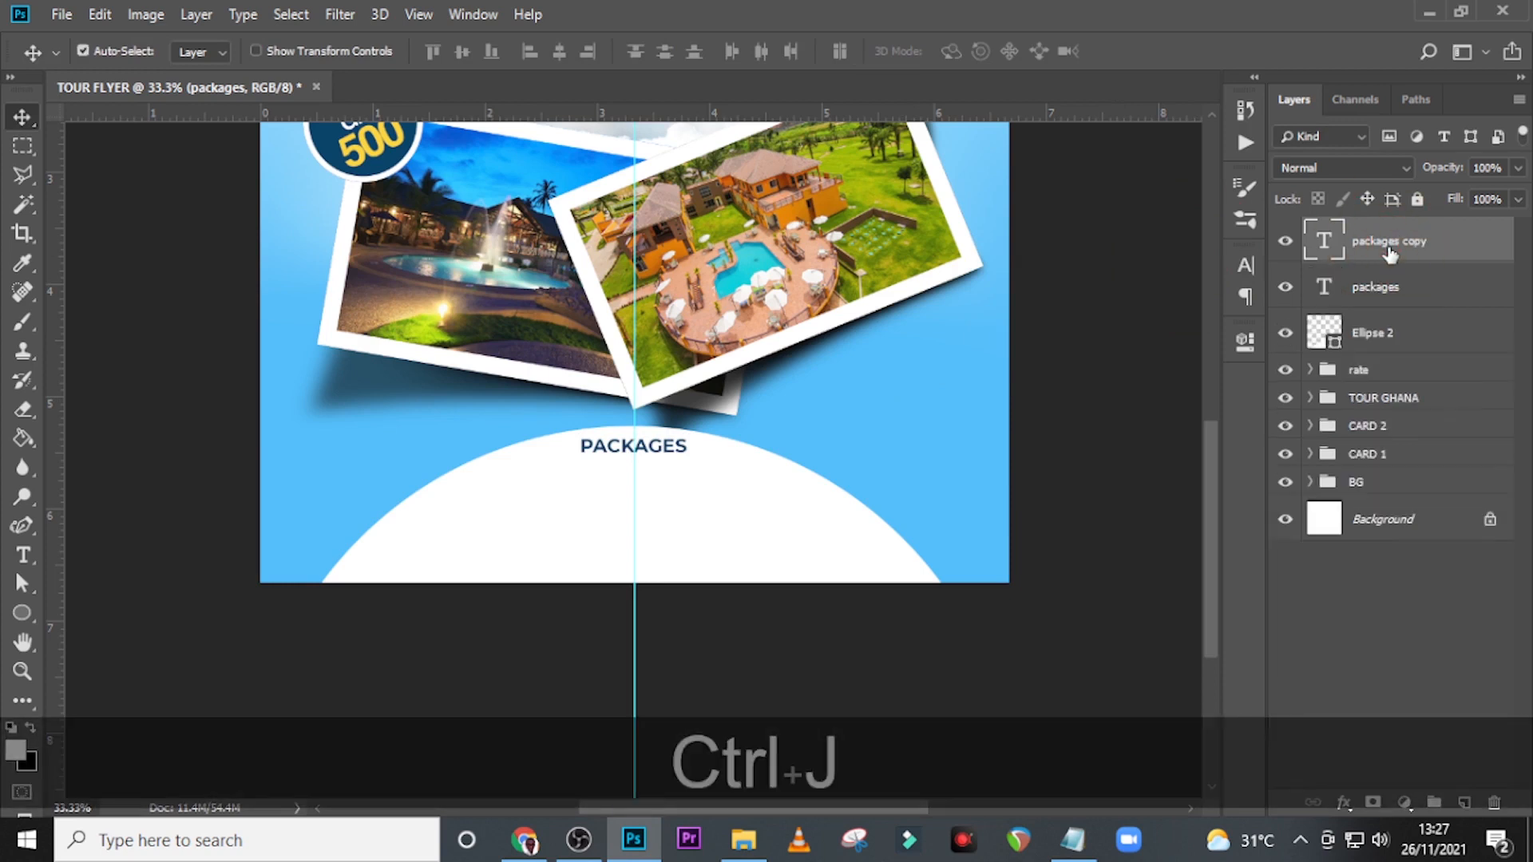
key("shift+Down")
key("shift+Down")
key("shift+Down")
key("shift+Down")
key("shift+Down")
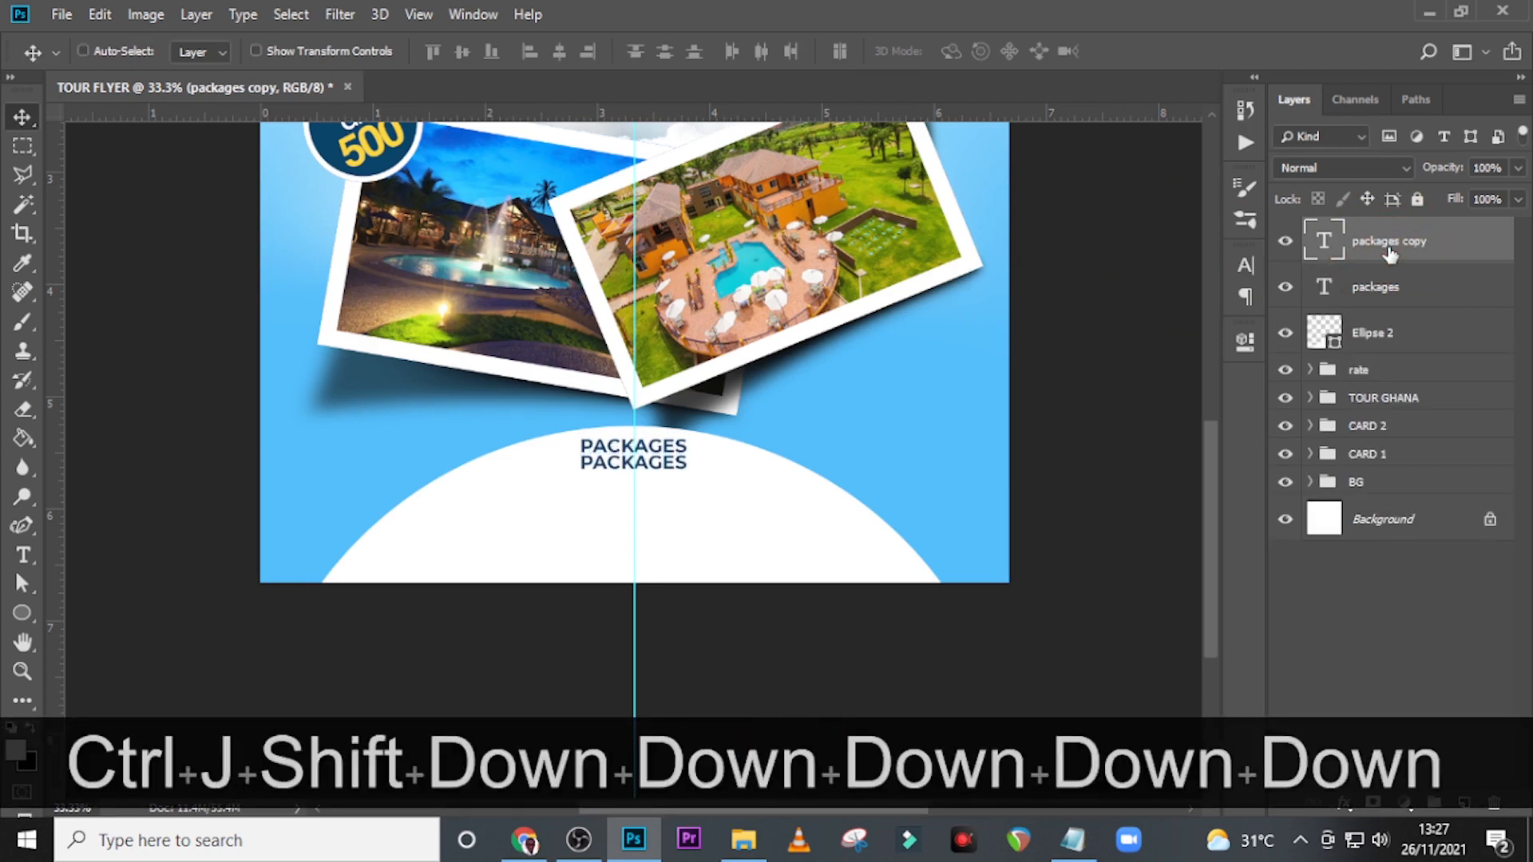
key("Down")
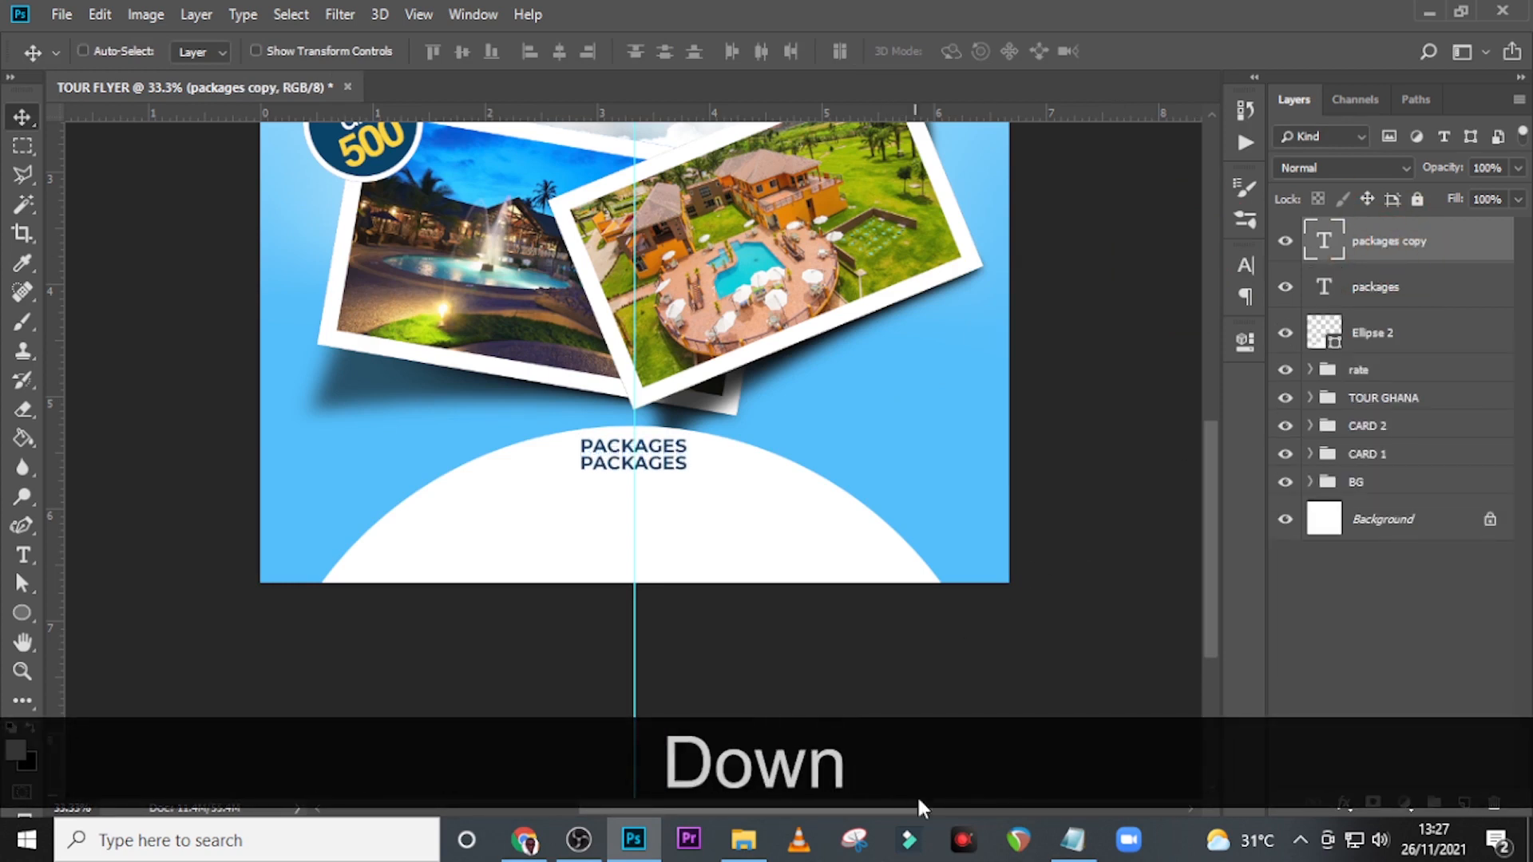
Replace the duplicate's text with the two Notepad lines from "Mount Afadzato.. Kakum National Park.." to "Beachfront Hotel... Aqua Safari...".
left_click(1072, 839)
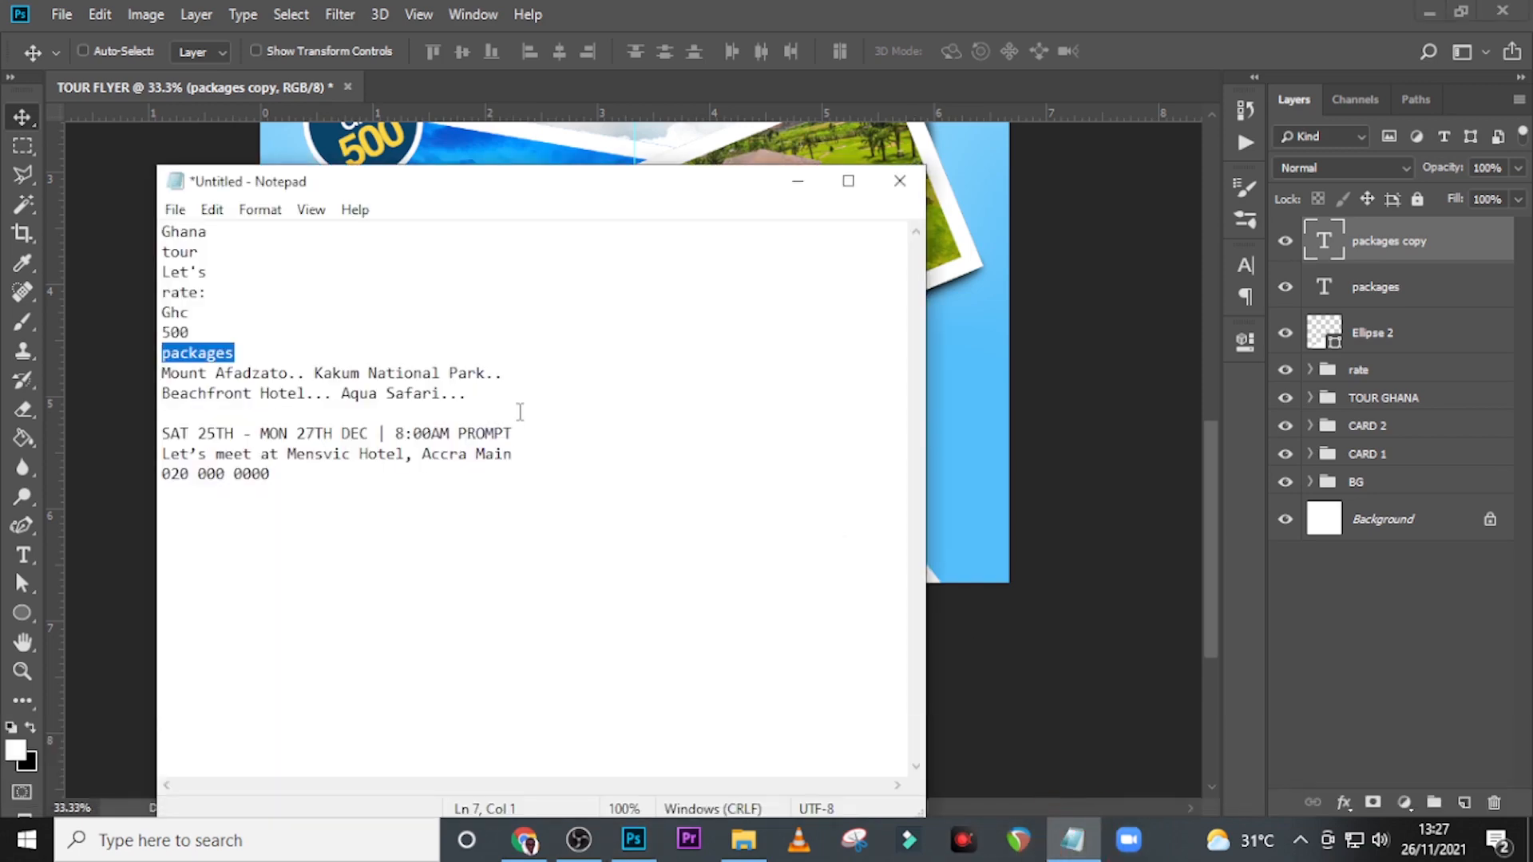
left_click_drag(470, 393, 160, 375)
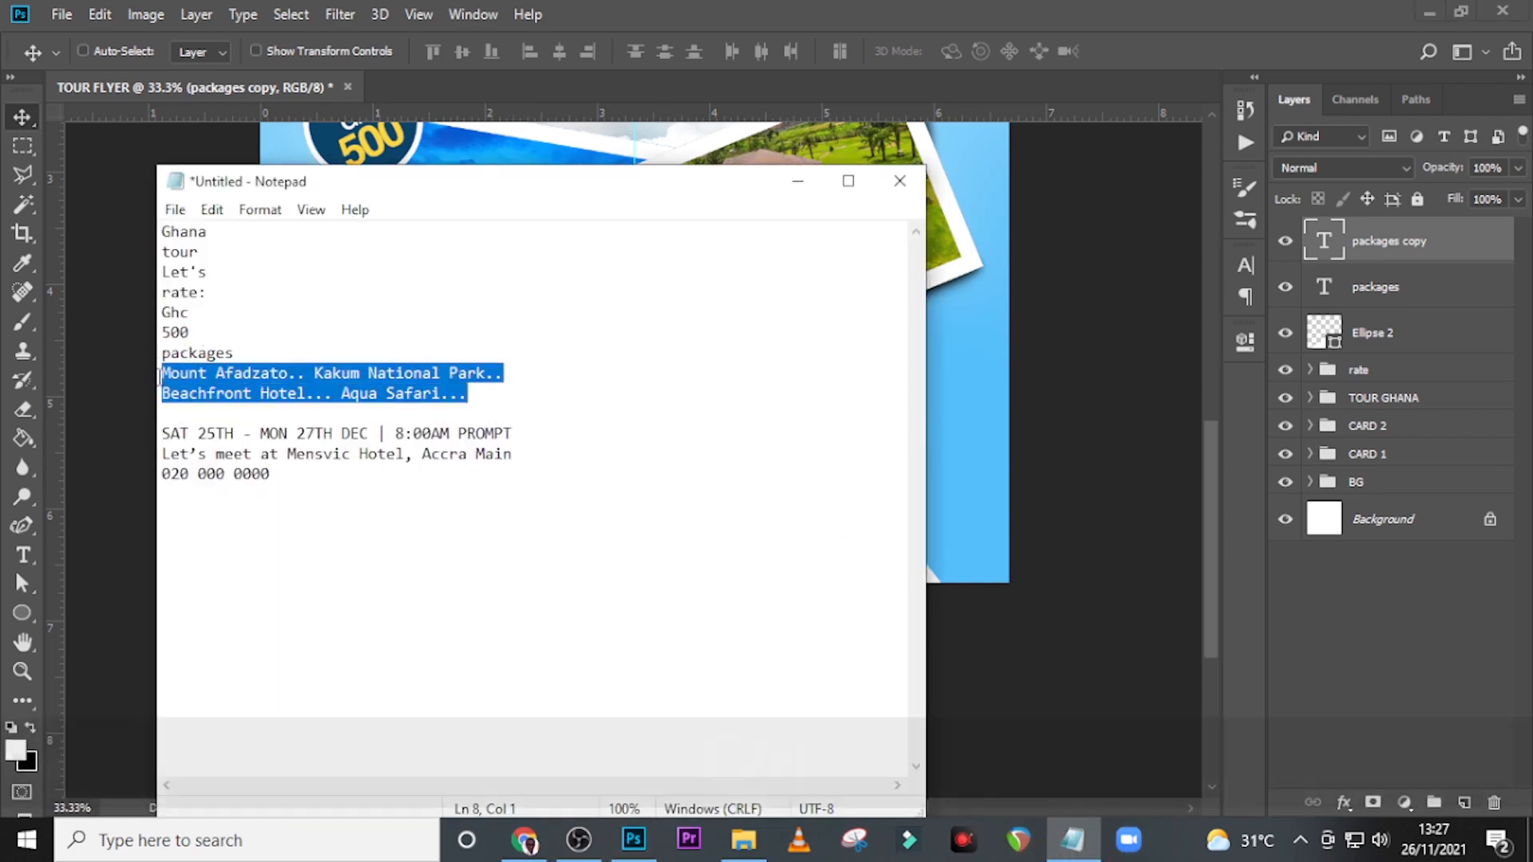
key("ctrl+c")
left_click(783, 11)
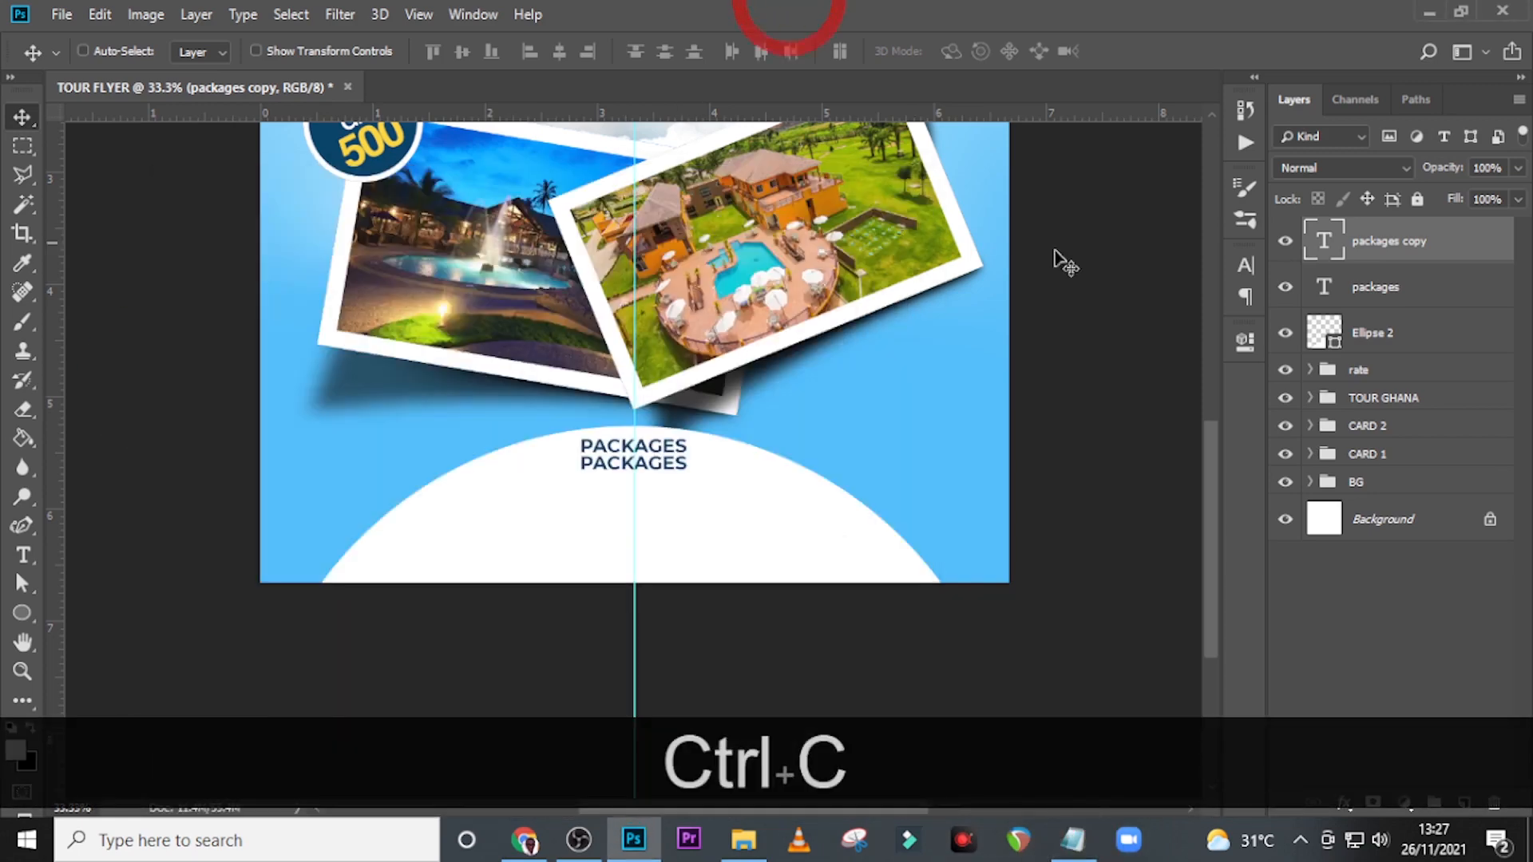
double_click(1335, 244)
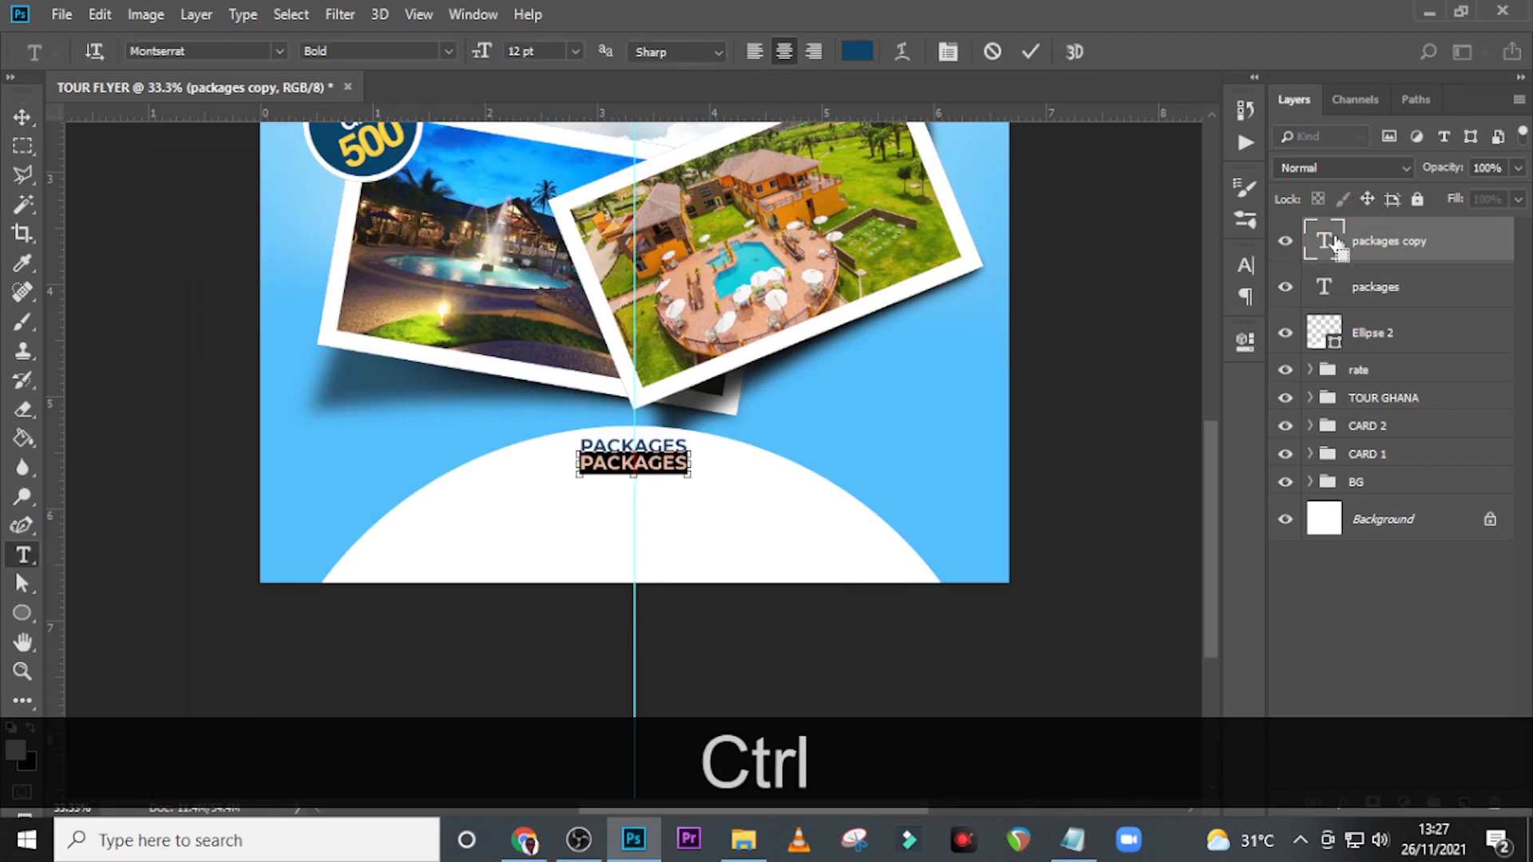
key("ctrl+b")
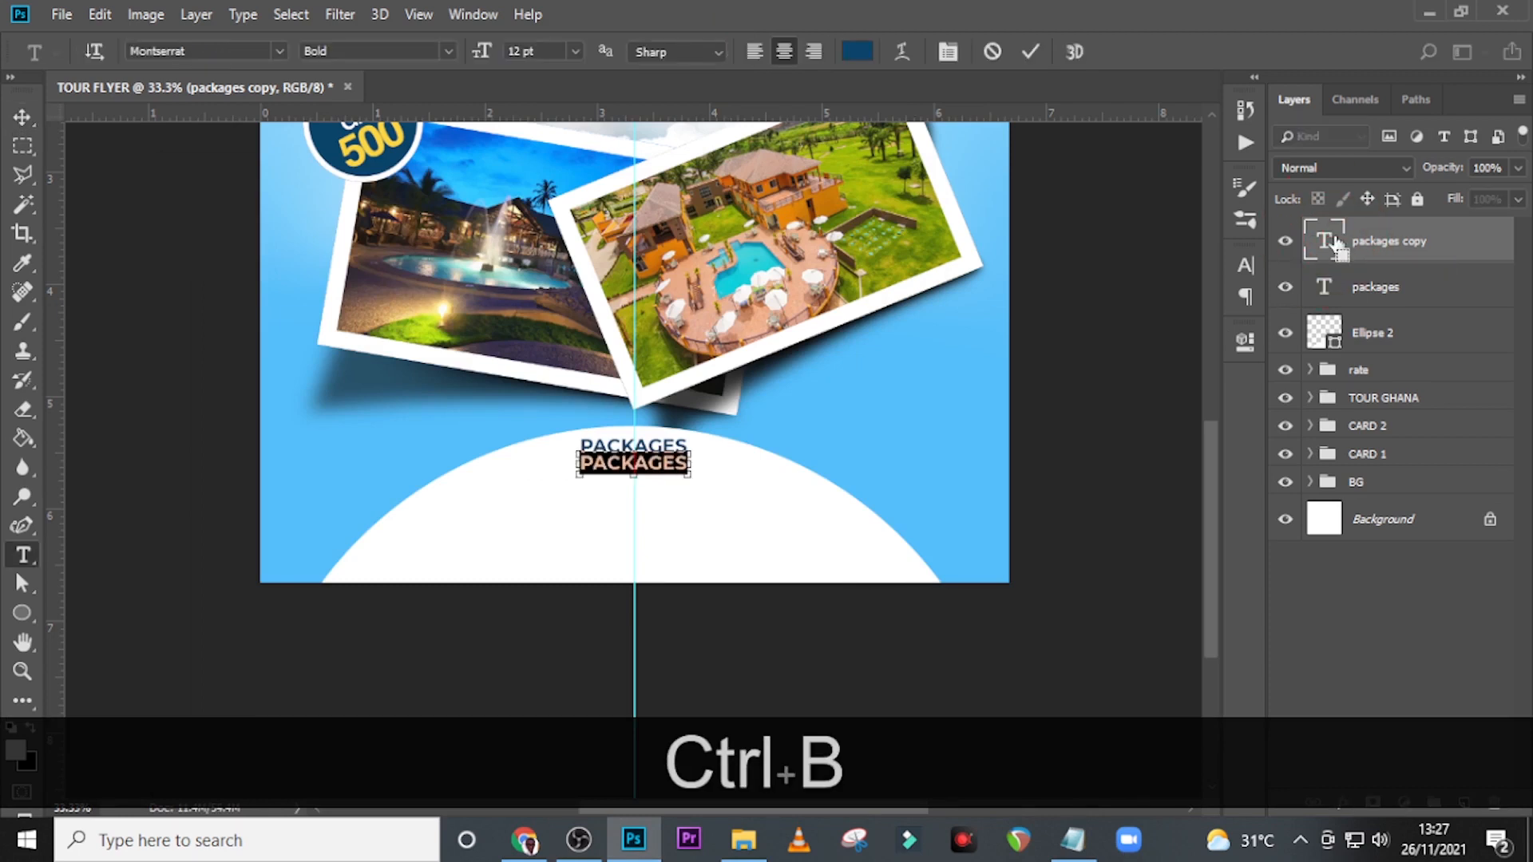
key("ctrl+v")
left_click(1335, 245)
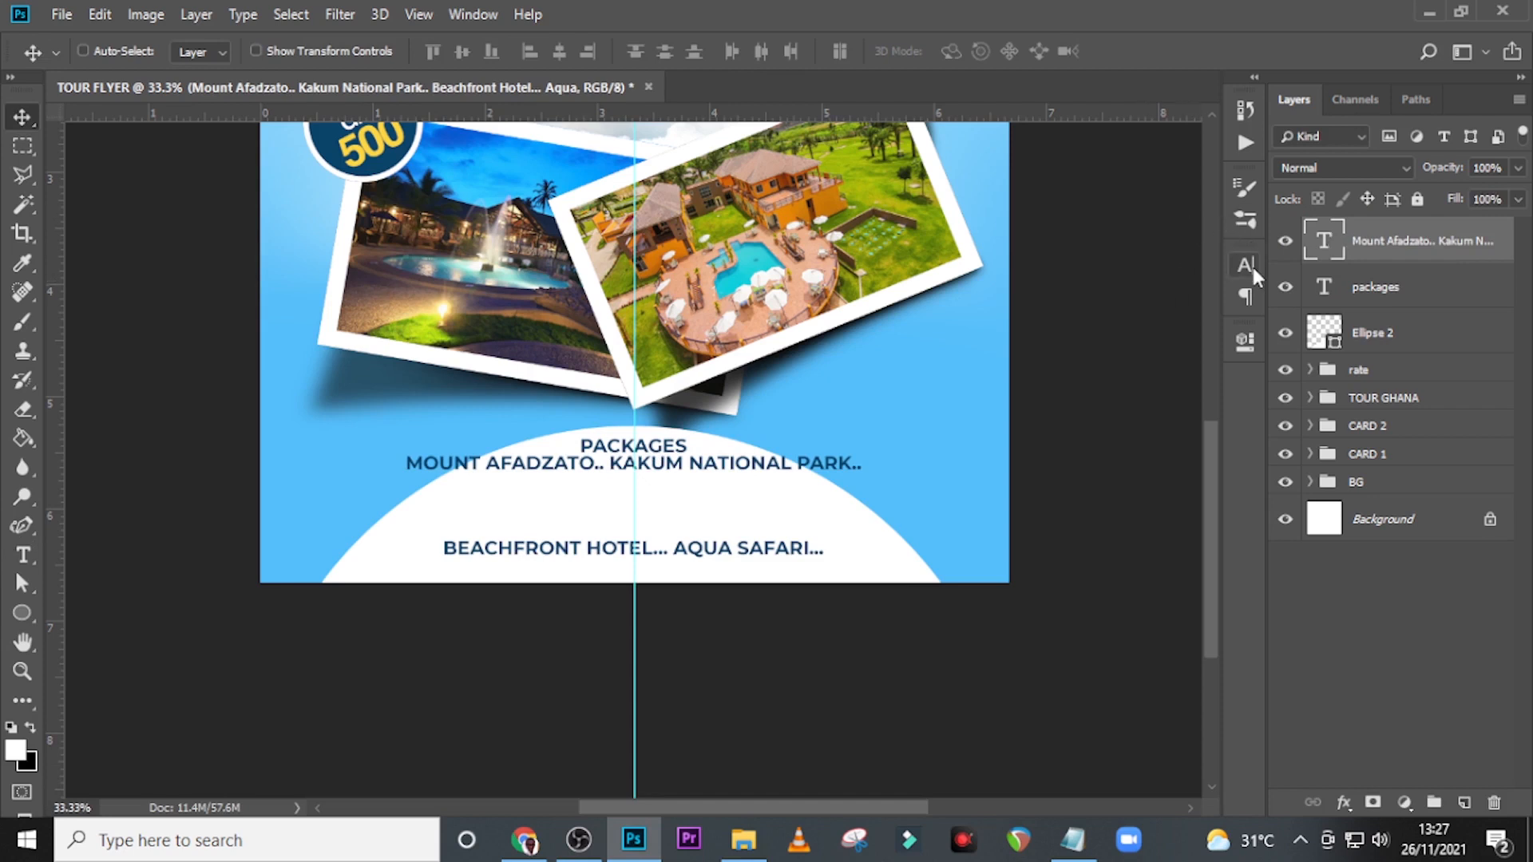
Set the two-line destinations text to Montserrat Regular at 9 pt with 8.97 pt leading.
left_click(1247, 267)
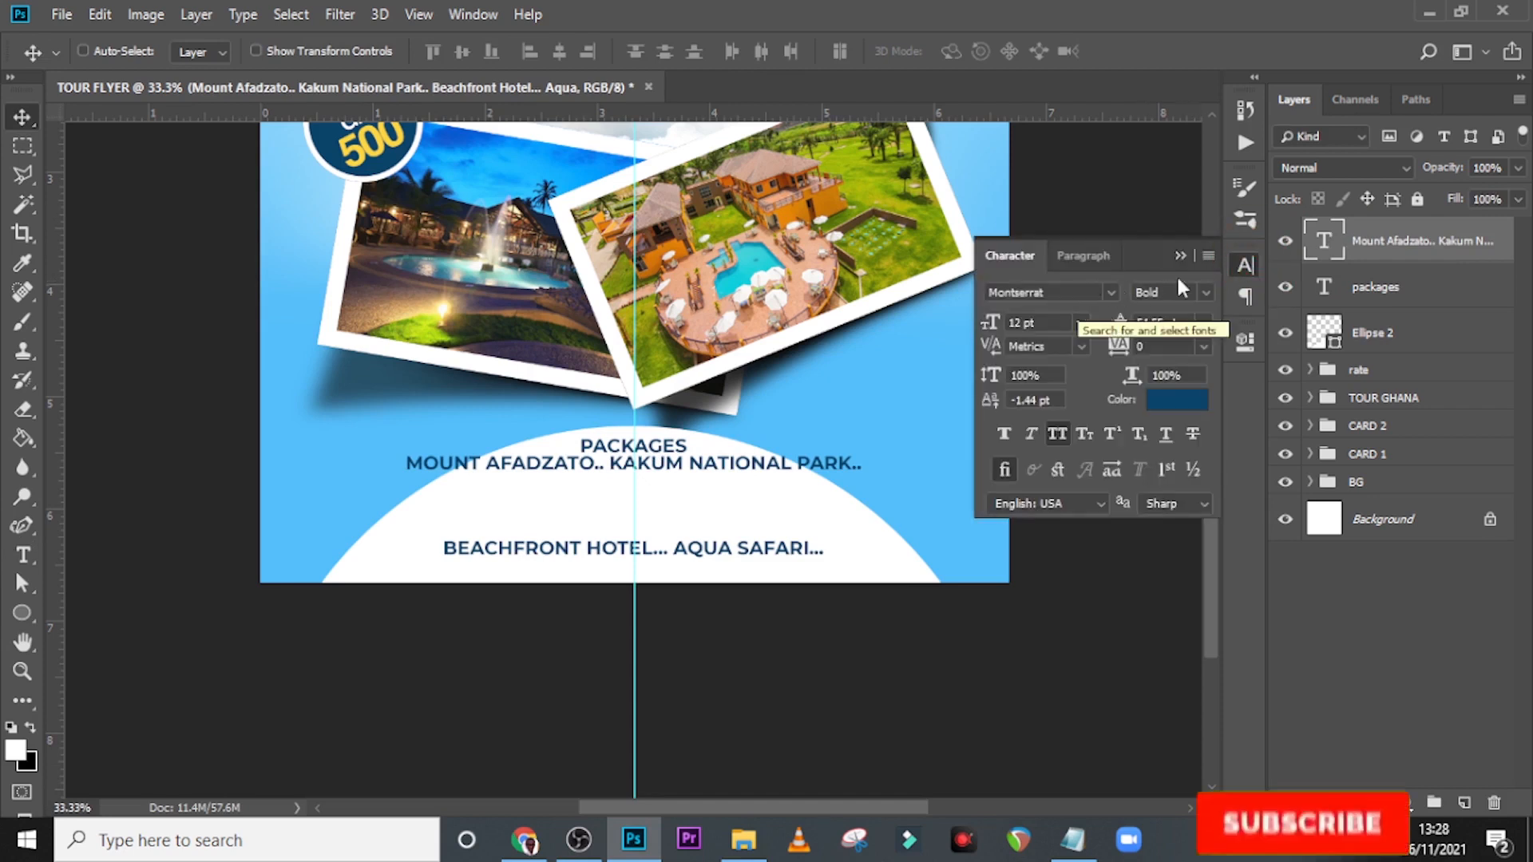
left_click(1204, 289)
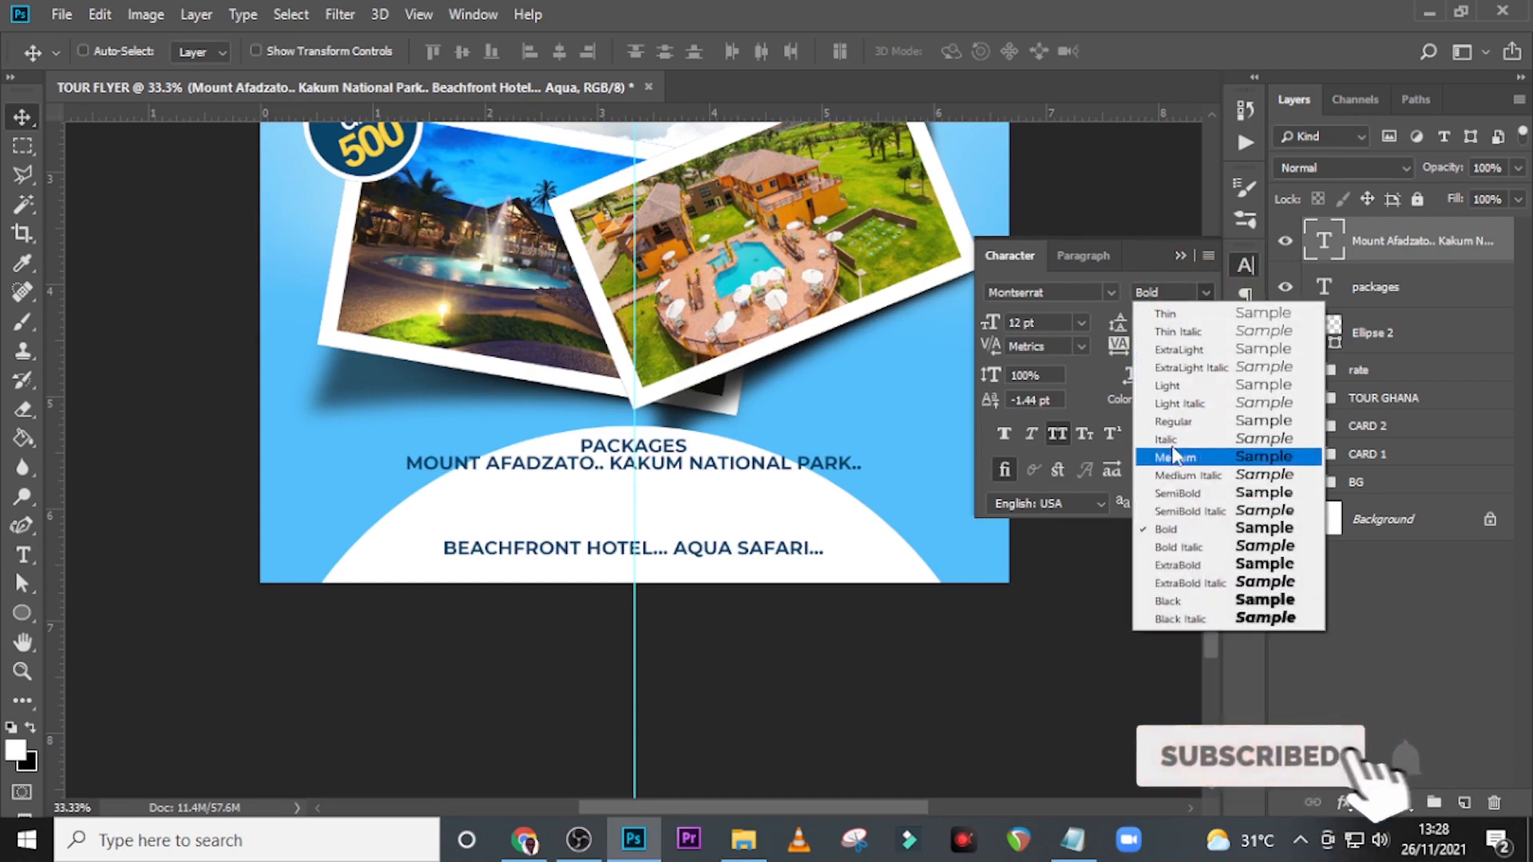
left_click(1174, 421)
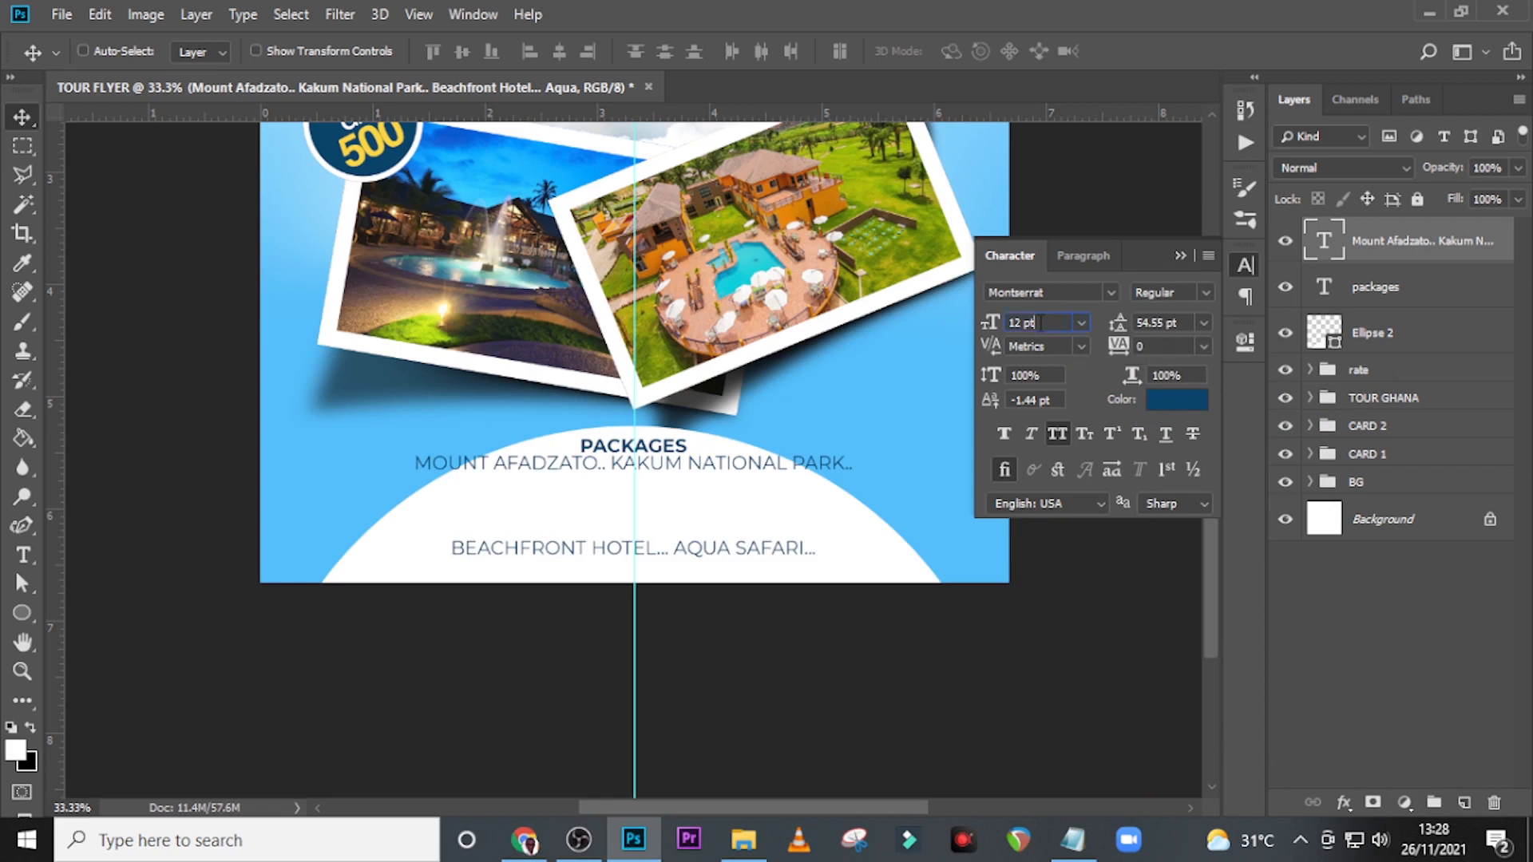
left_click(988, 321)
type("9")
key("Return")
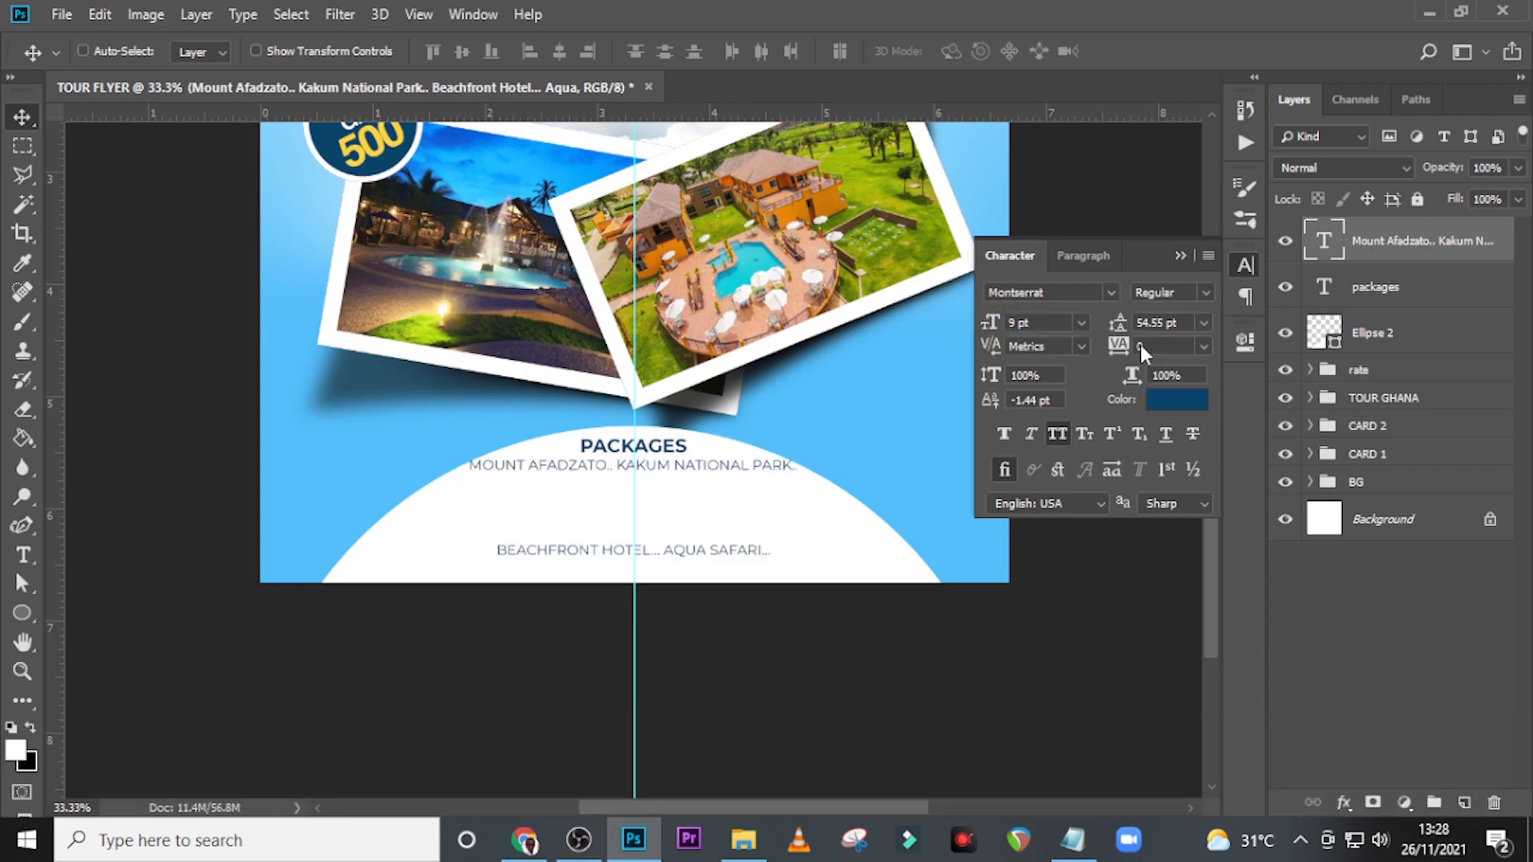
left_click(1119, 345)
left_click(1115, 313)
type("8.")
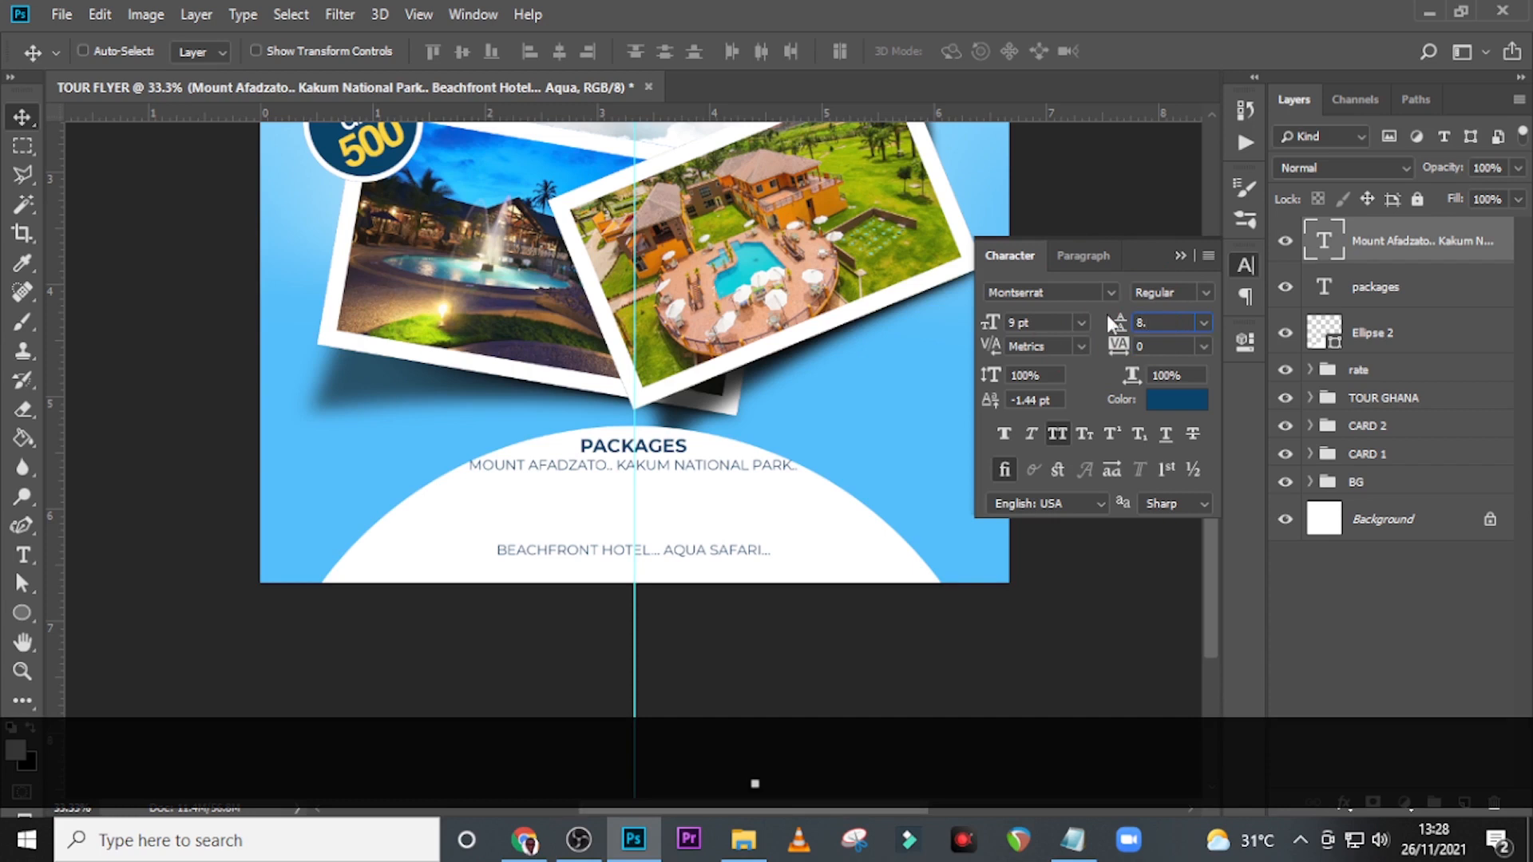
type("97")
key("Return")
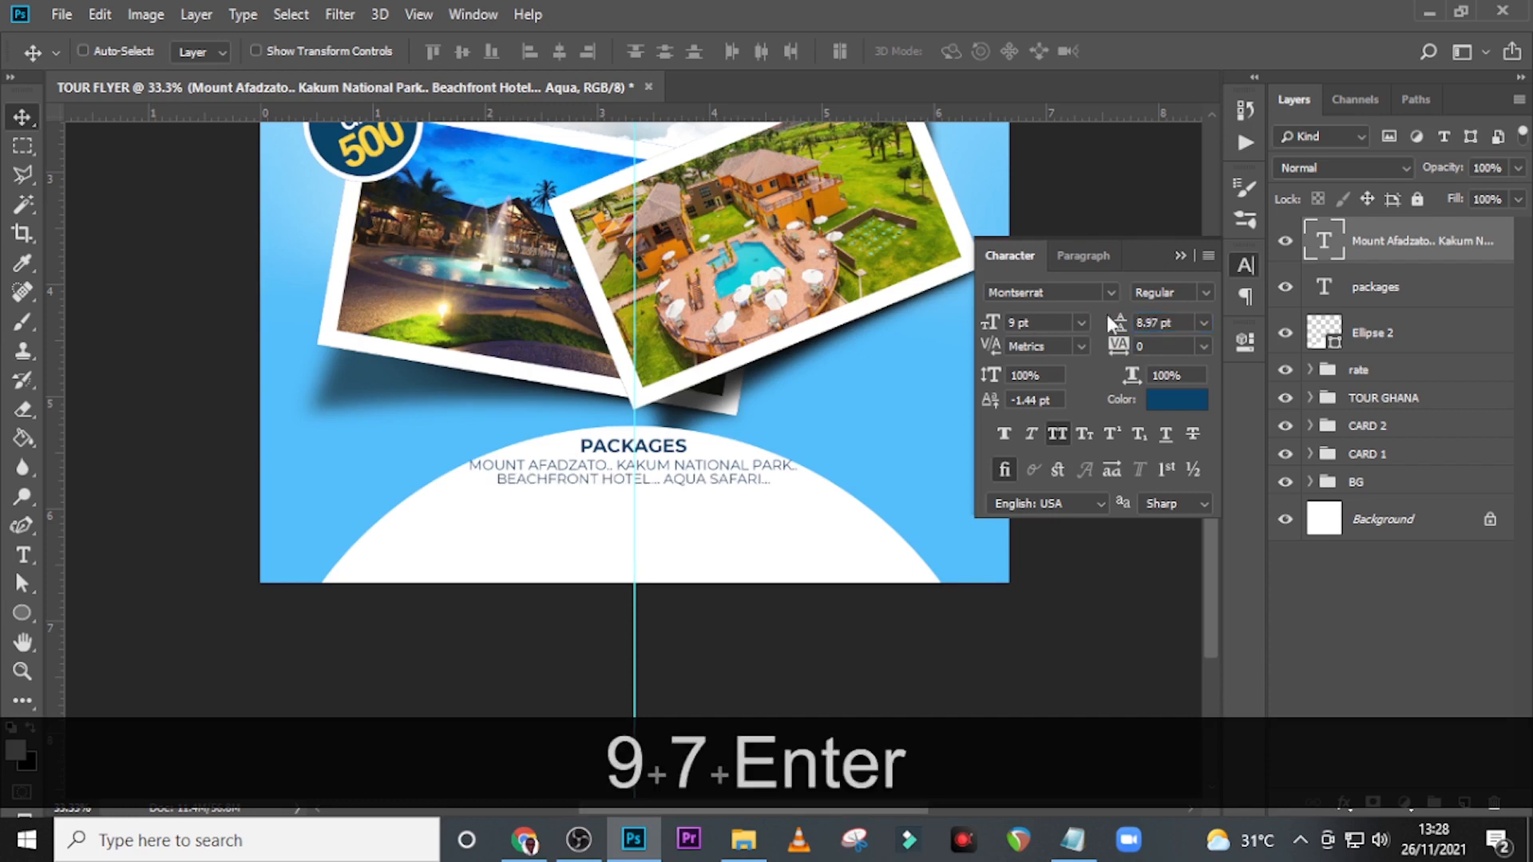
Move the PACKAGES heading and the destinations text together about 30 px down inside the white circle.
left_click(1367, 254)
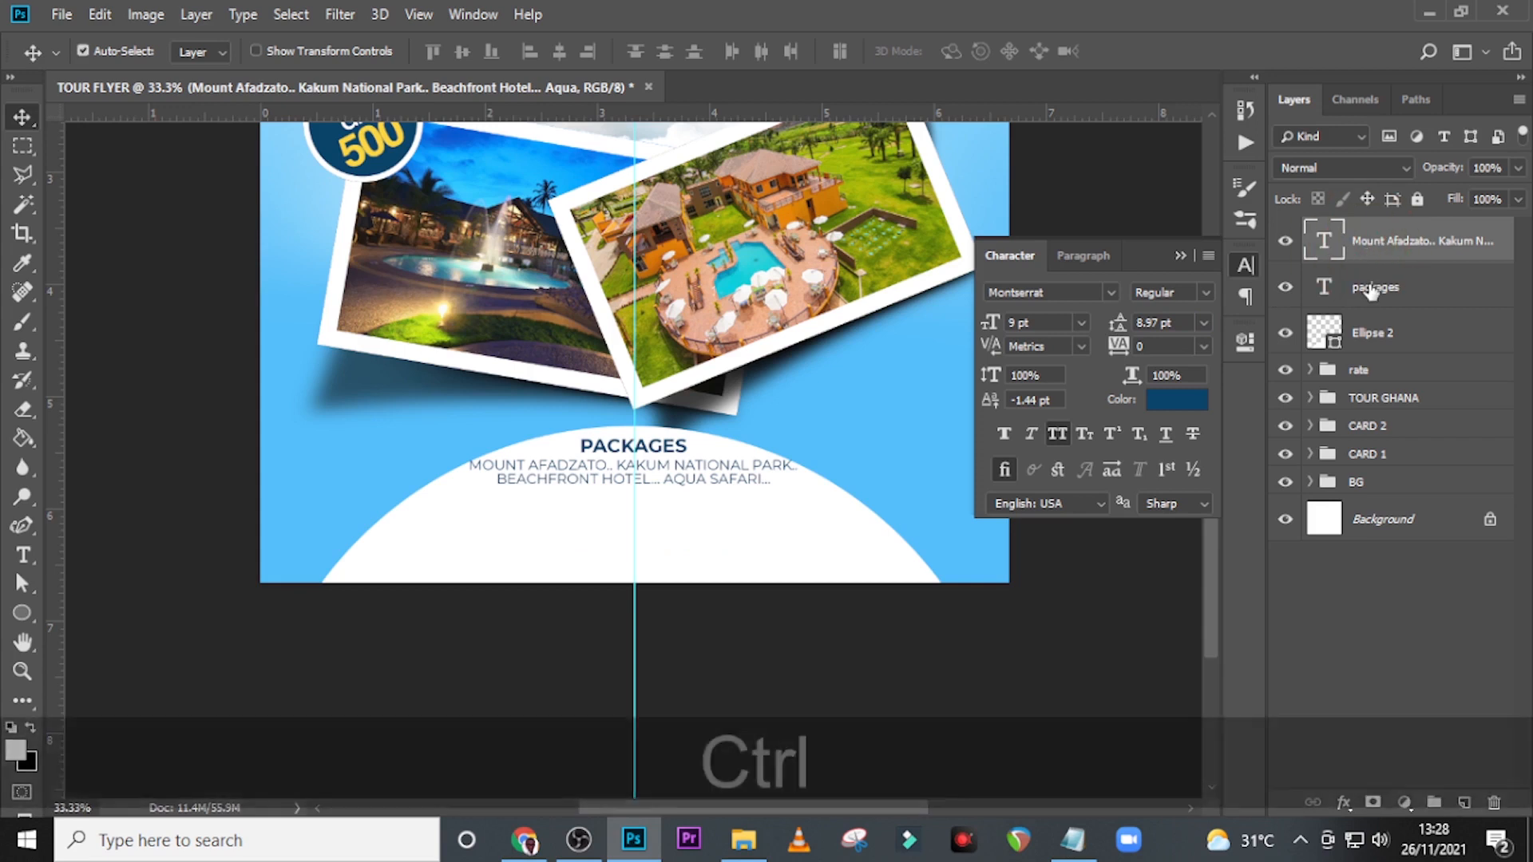
left_click(1368, 289, "ctrl")
key("shift+Down")
key("shift+Down")
key("shift+Down")
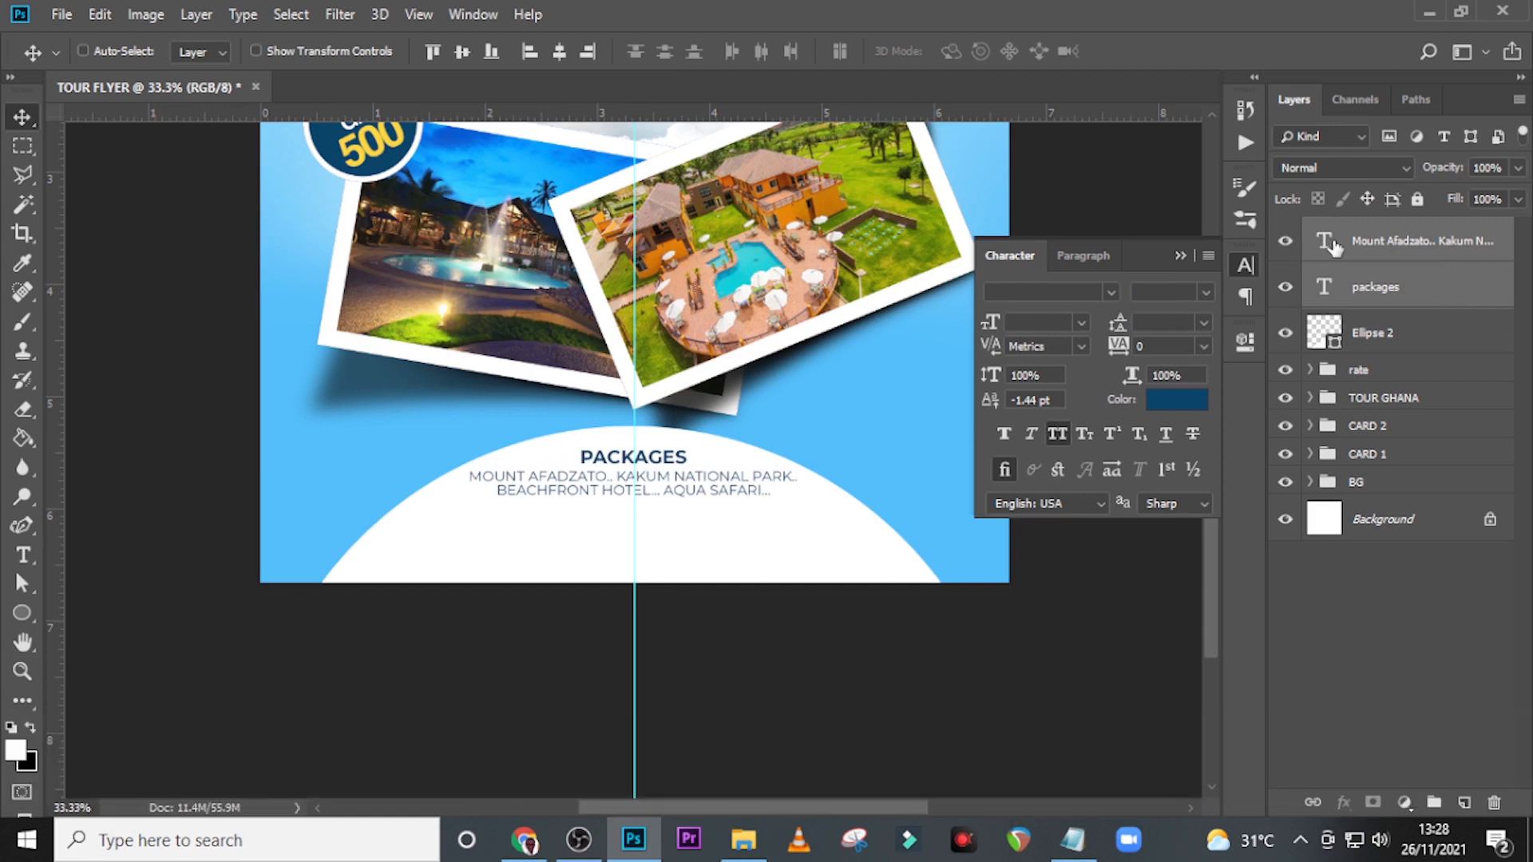
left_click(1449, 243)
key("ctrl+t")
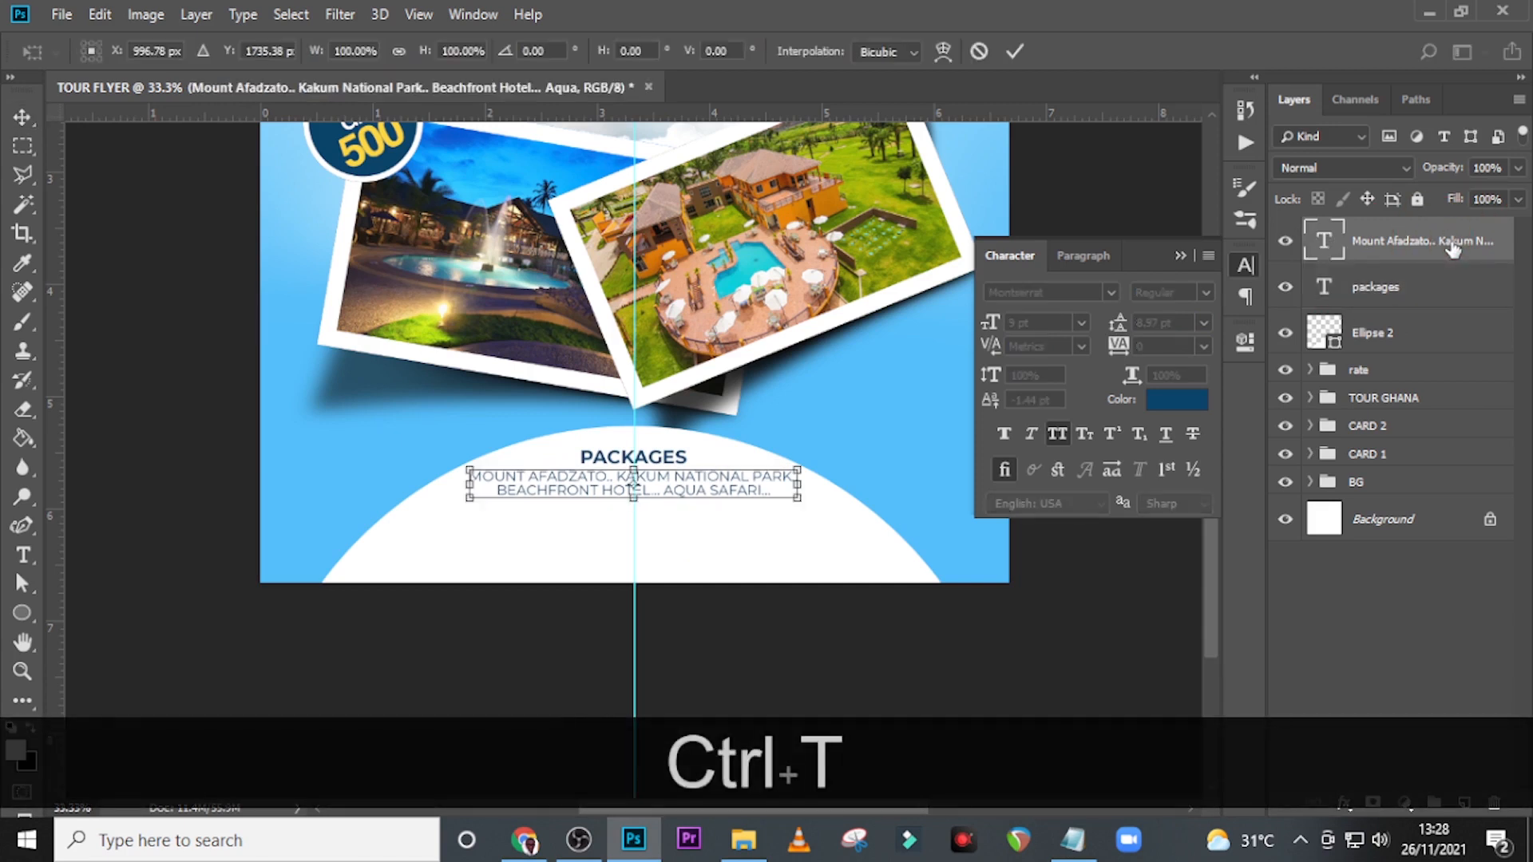
key("Return")
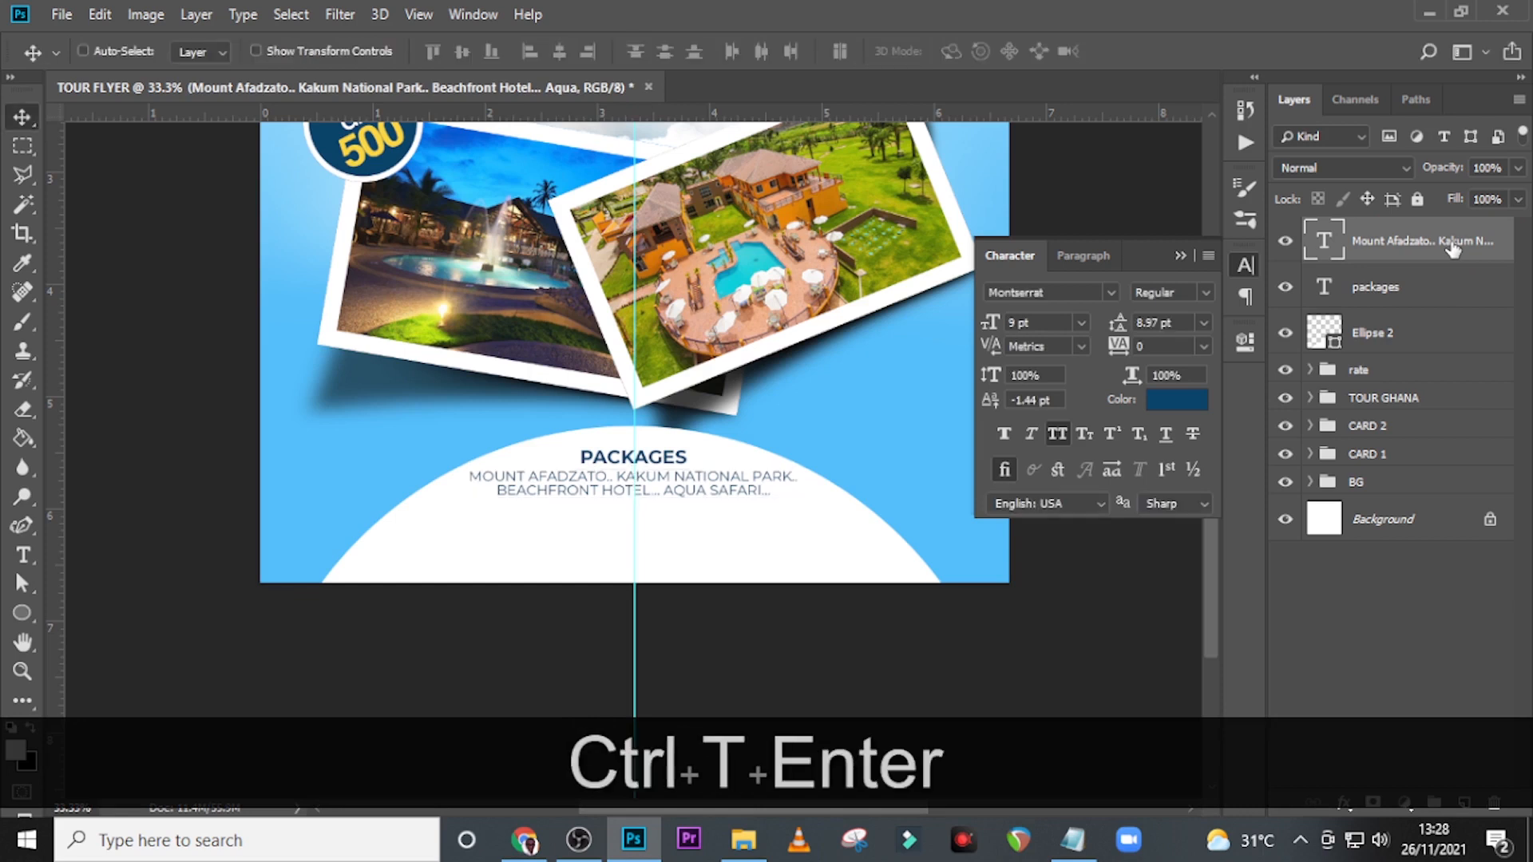
Duplicate the PACKAGES heading and position the copy just below the destinations text on the white circle.
left_click(1364, 284)
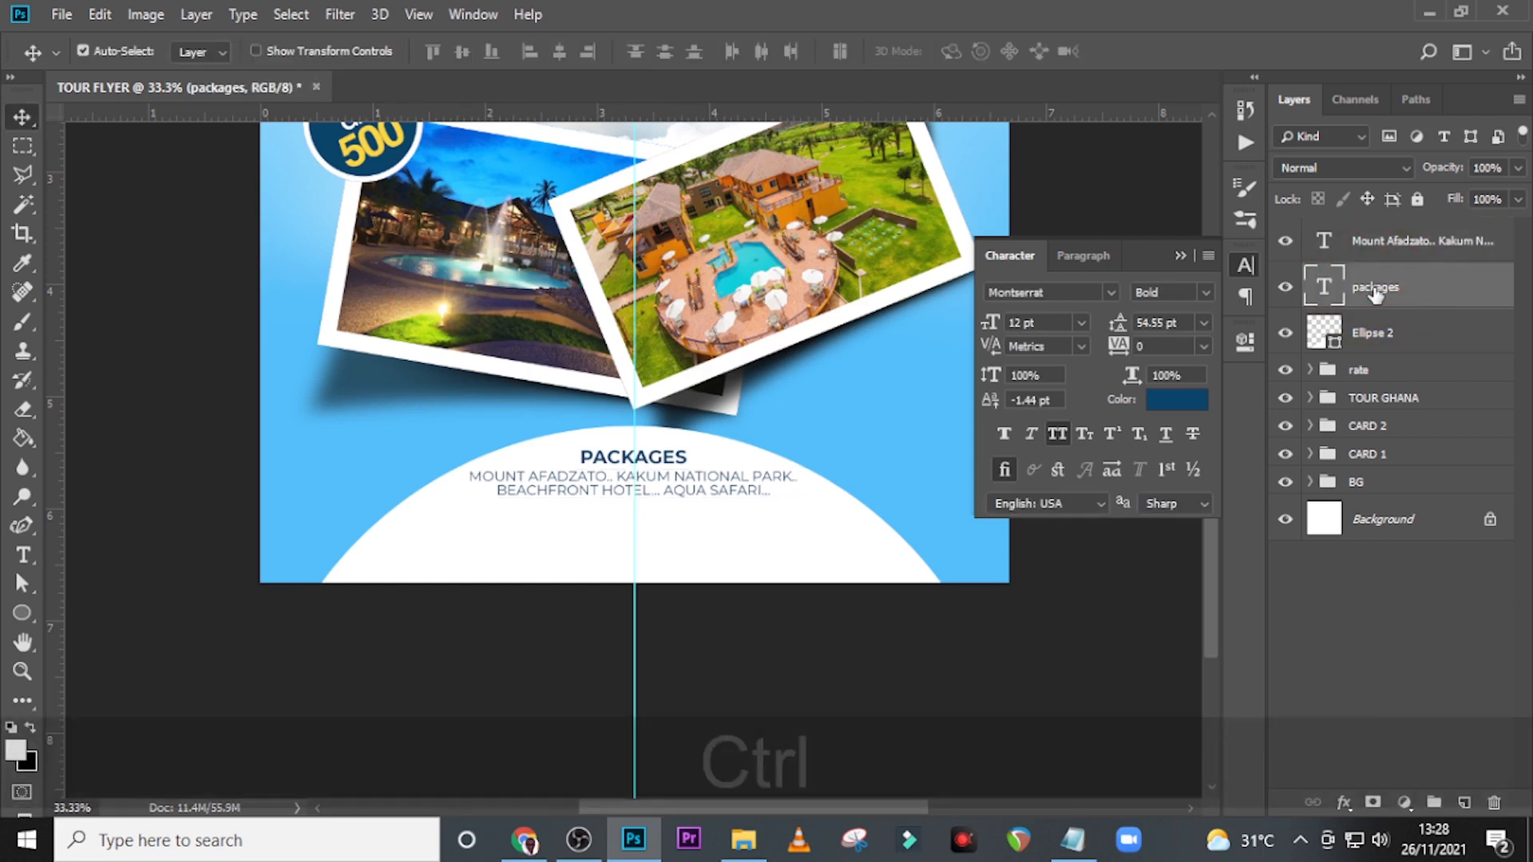
key("ctrl+j")
key("shift+Down")
key("shift+Down")
key("shift+Down")
key("shift+Down")
key("shift+Down")
key("shift+Down")
key("shift+Down")
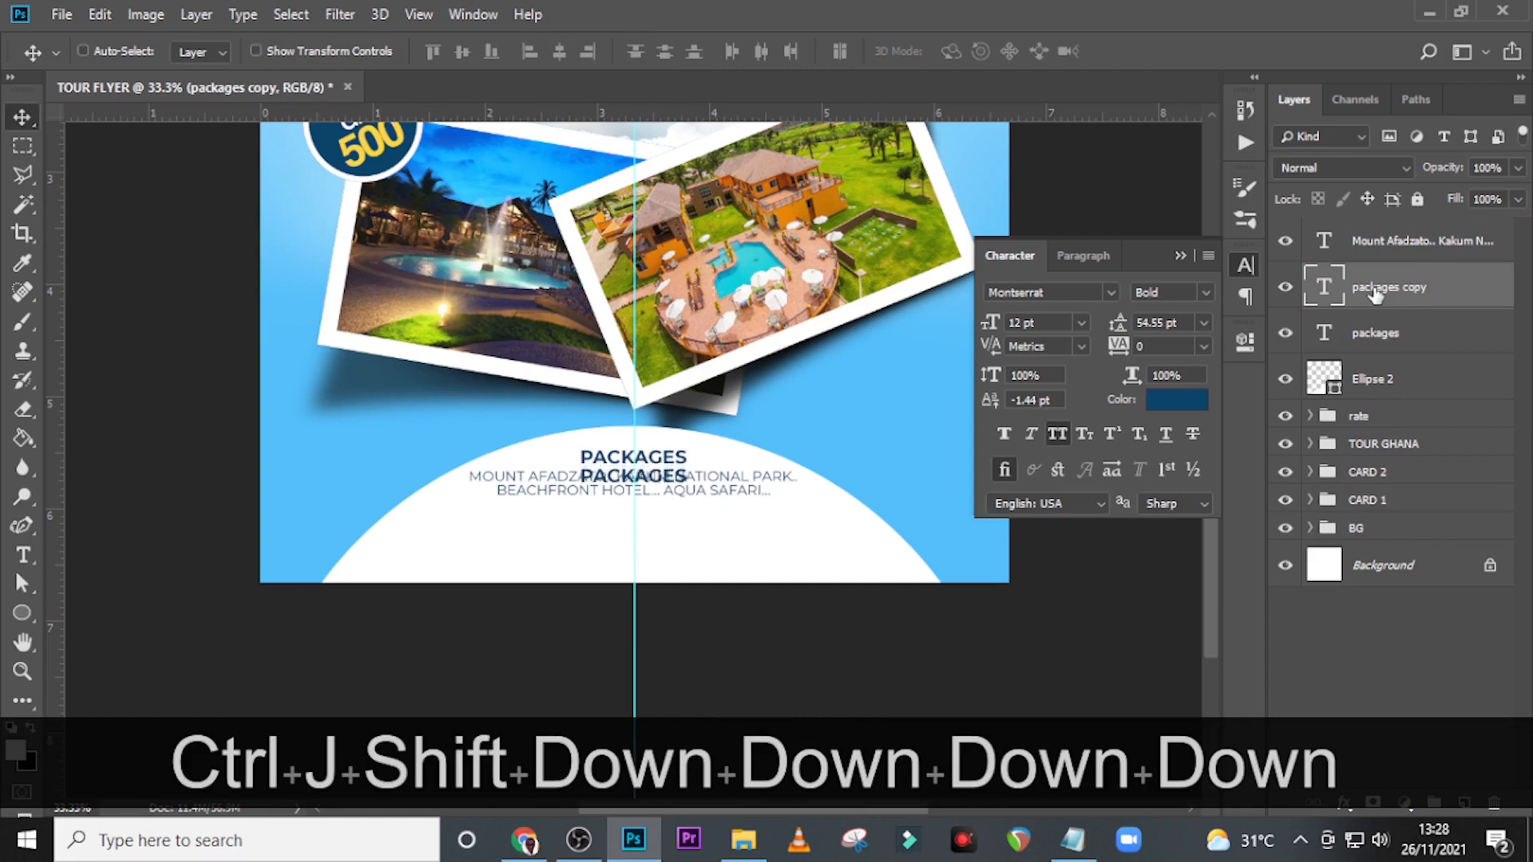
key("shift+Down")
key("shift+Down")
key("shift+Down")
key("shift+Up")
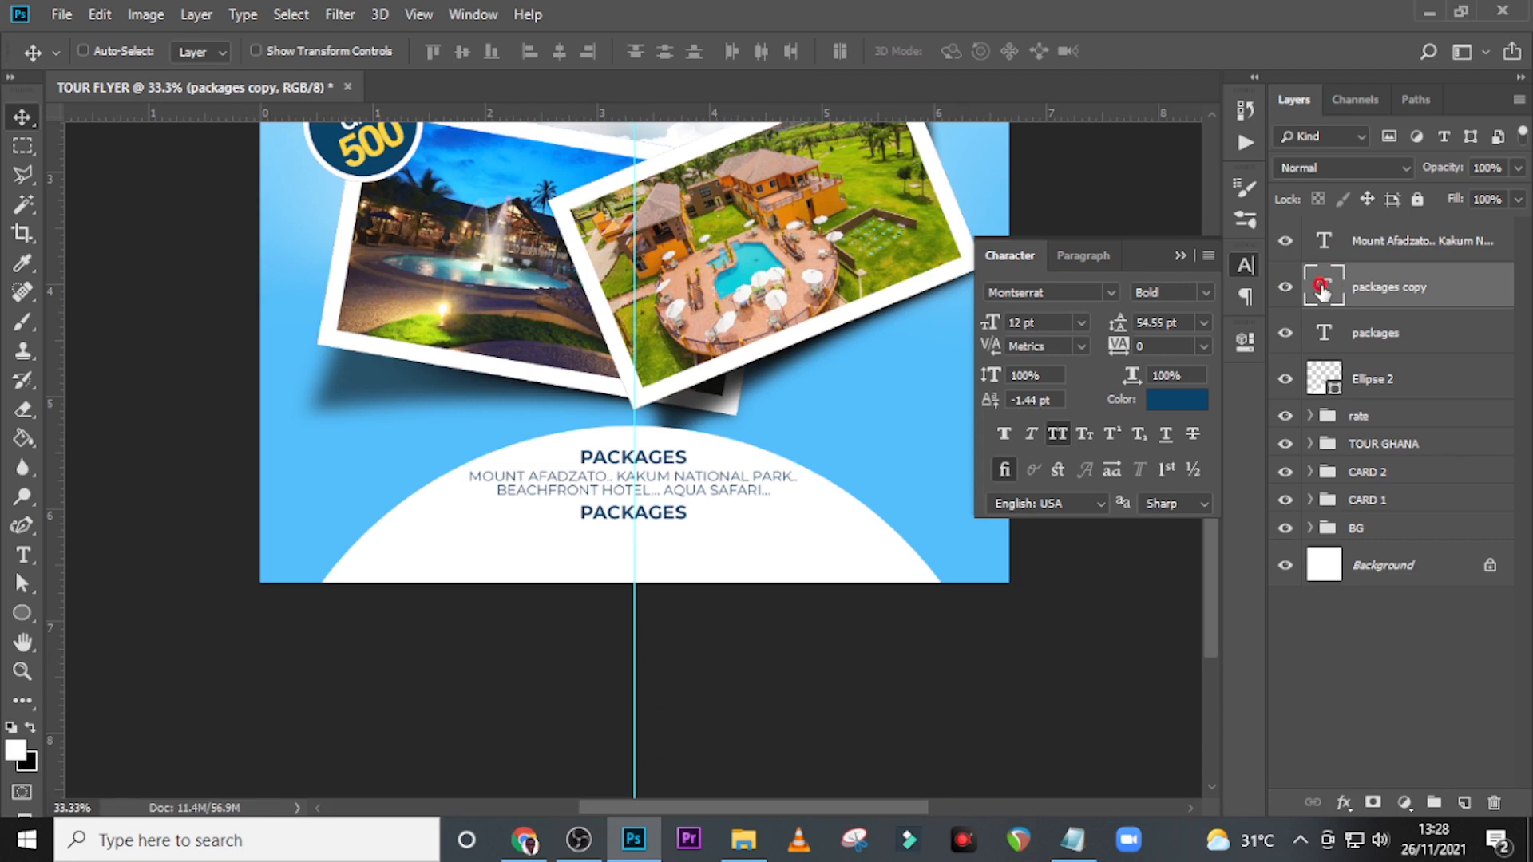
Replace the duplicated heading's text with the Notepad line "SAT 25TH - MON 27TH DEC | 8:00AM PROMPT".
double_click(1321, 289)
left_click(1073, 840)
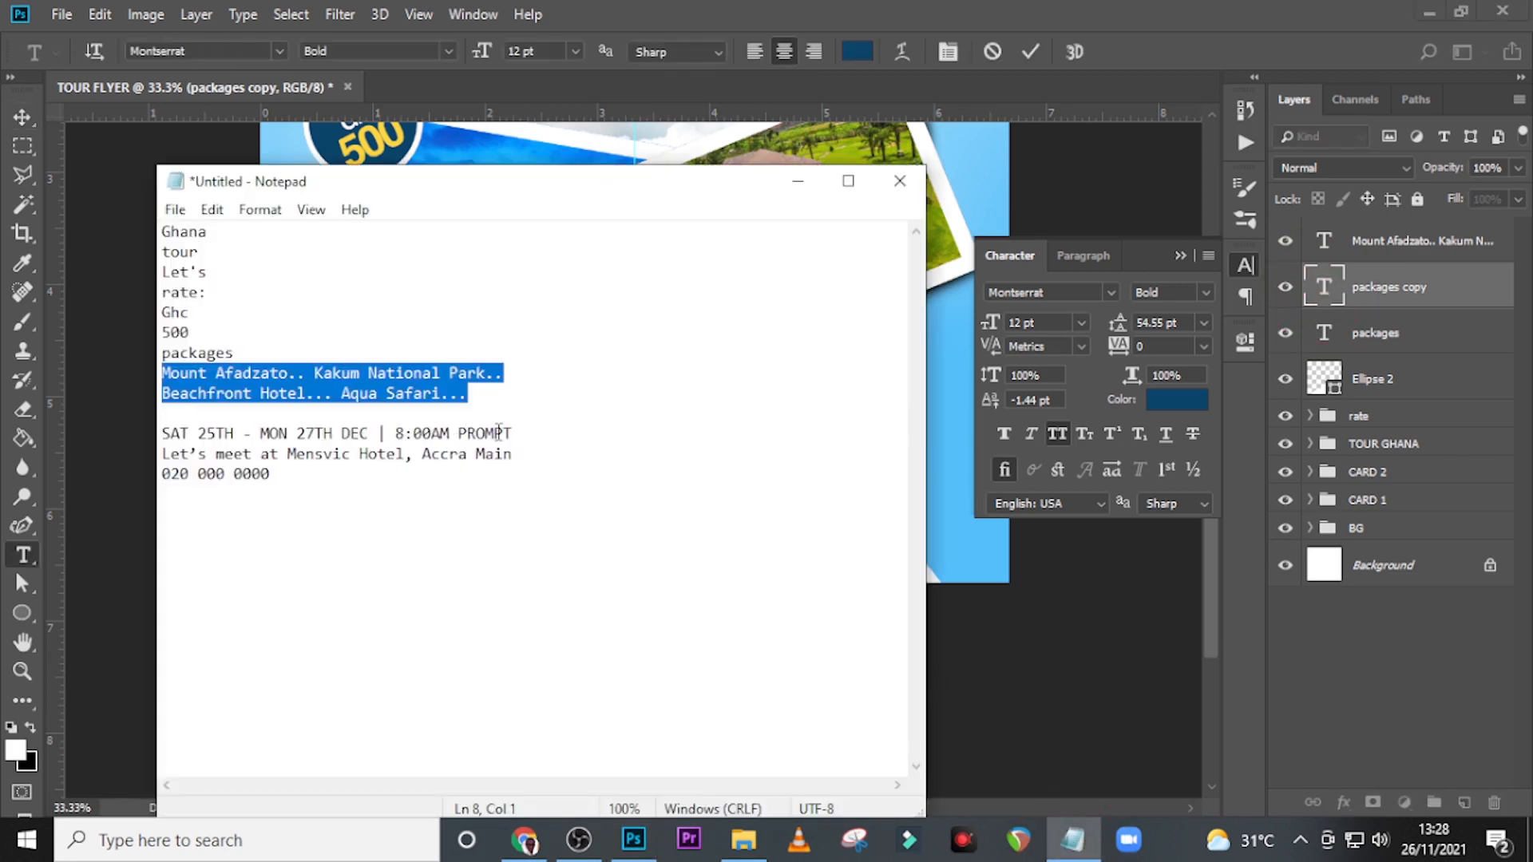
mouse_move(547, 421)
left_mouse_down()
mouse_move(224, 422)
mouse_move(520, 432)
left_mouse_up()
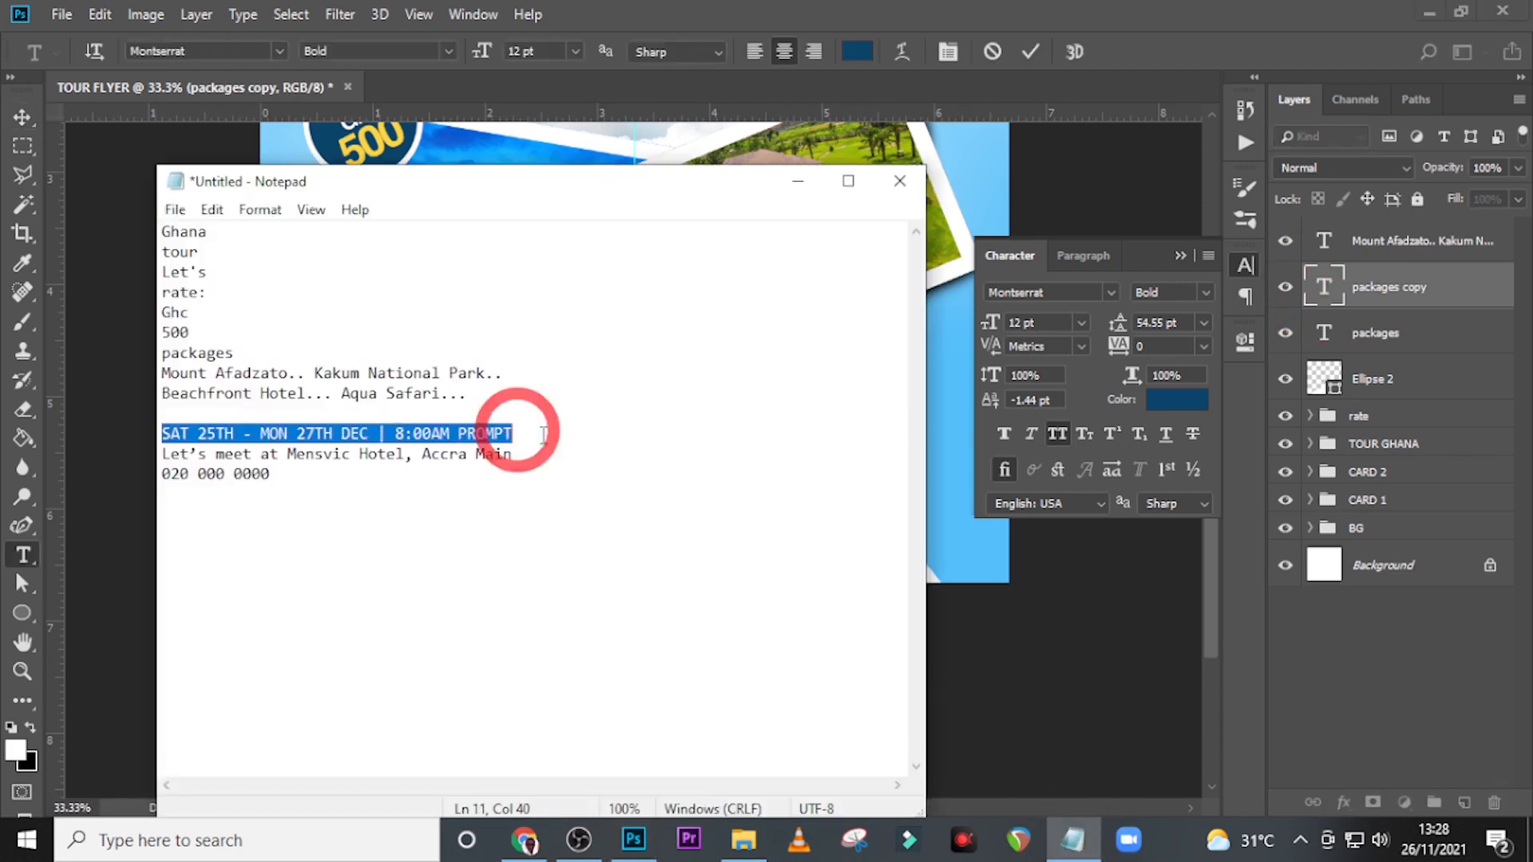
key("ctrl+c")
left_click(701, 36)
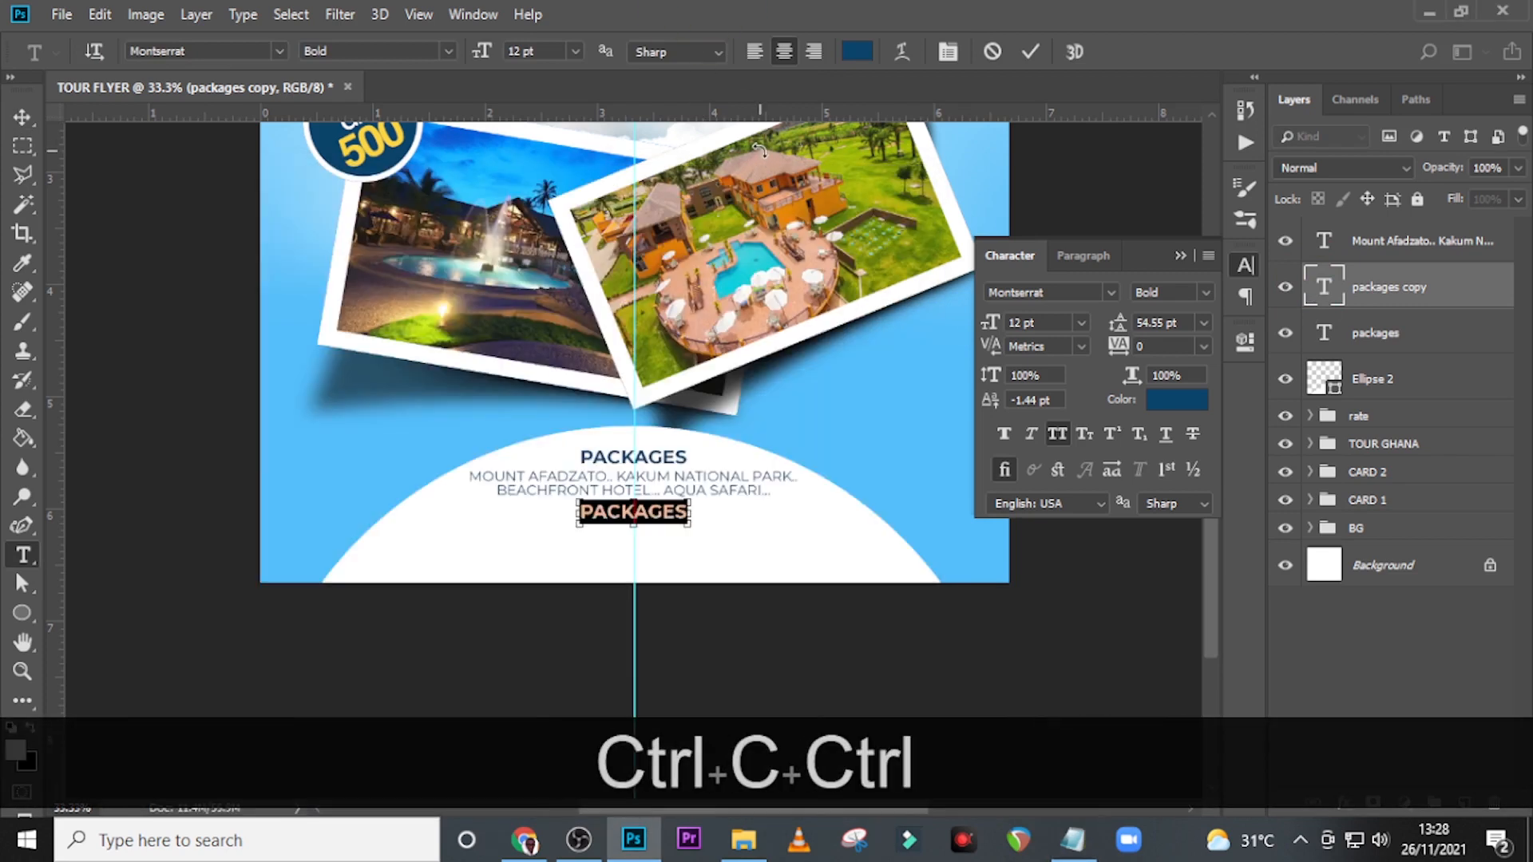
key("ctrl+v")
left_click(22, 118)
Try to bring the pasted date line up about 30 px into the white circle.
key("ctrl+t")
key("Return")
key("shift+Up")
key("shift+Up")
key("shift+Up")
key("shift+Up")
key("shift+Up")
key("shift+Up")
key("shift+Up")
key("shift+Up")
key("shift+Up")
key("shift+Up")
key("shift+Up")
key("shift+Up")
key("shift+Up")
key("shift+Up")
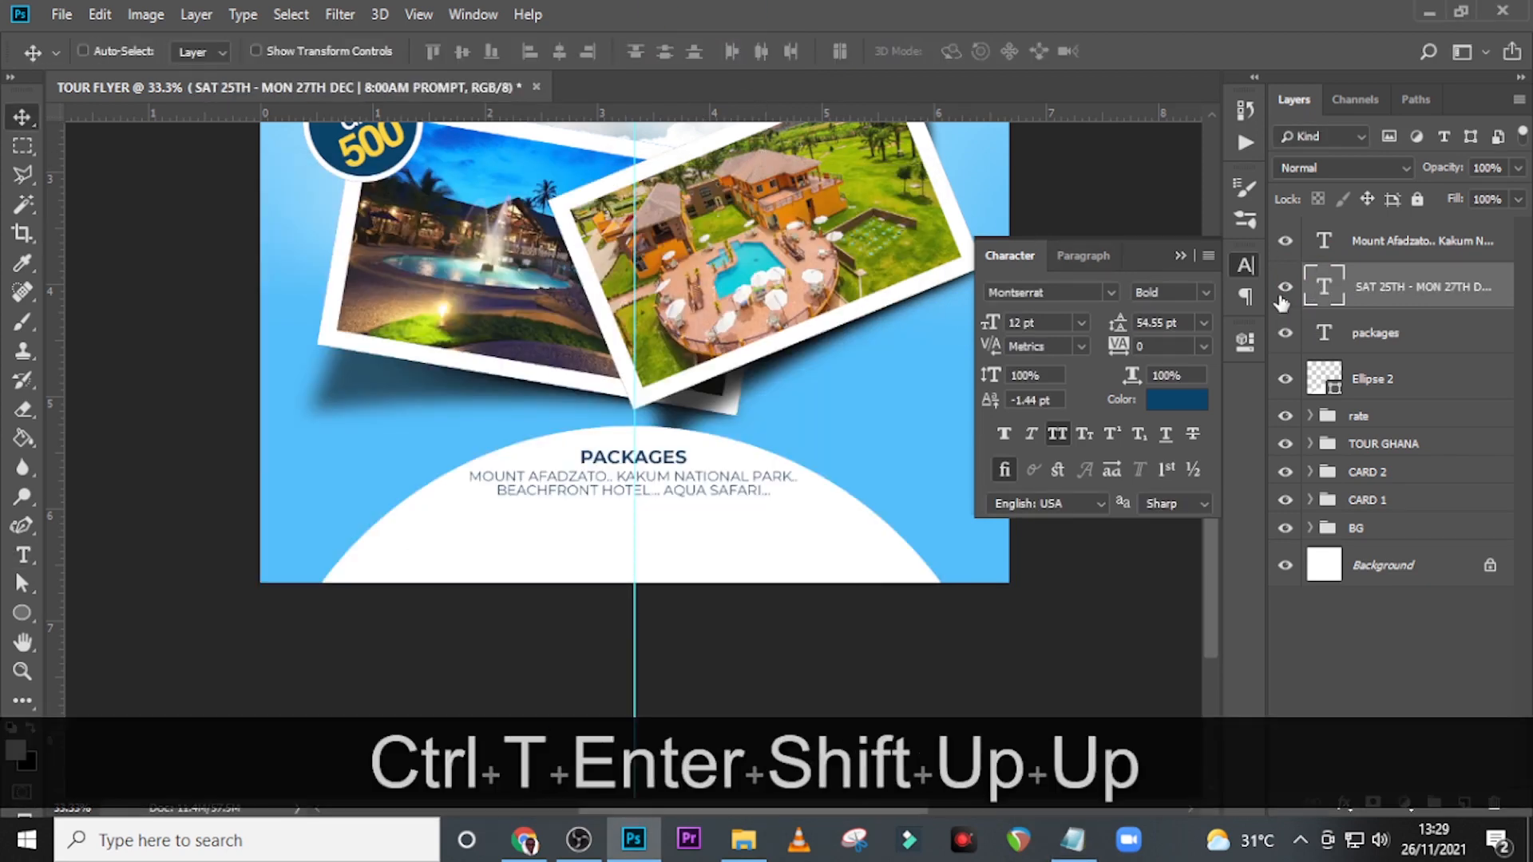
Delete the extra blank at the start of the date text and position the line just below the destinations text.
double_click(1324, 287)
left_click(414, 546)
key("BackSpace")
left_click(22, 118)
key("shift+Down")
key("shift+Down")
key("shift+Down")
key("shift+Down")
key("shift+Down")
key("shift+Down")
key("shift+Down")
key("shift+Down")
key("shift+Down")
key("shift+Down")
key("shift+Down")
key("shift+Down")
key("shift+Down")
key("shift+Down")
key("shift+Down")
key("shift+Down")
key("shift+Down")
key("shift+Down")
key("shift+Down")
key("shift+Down")
key("Up")
key("Up")
key("Up")
key("Up")
key("Up")
key("Up")
key("Up")
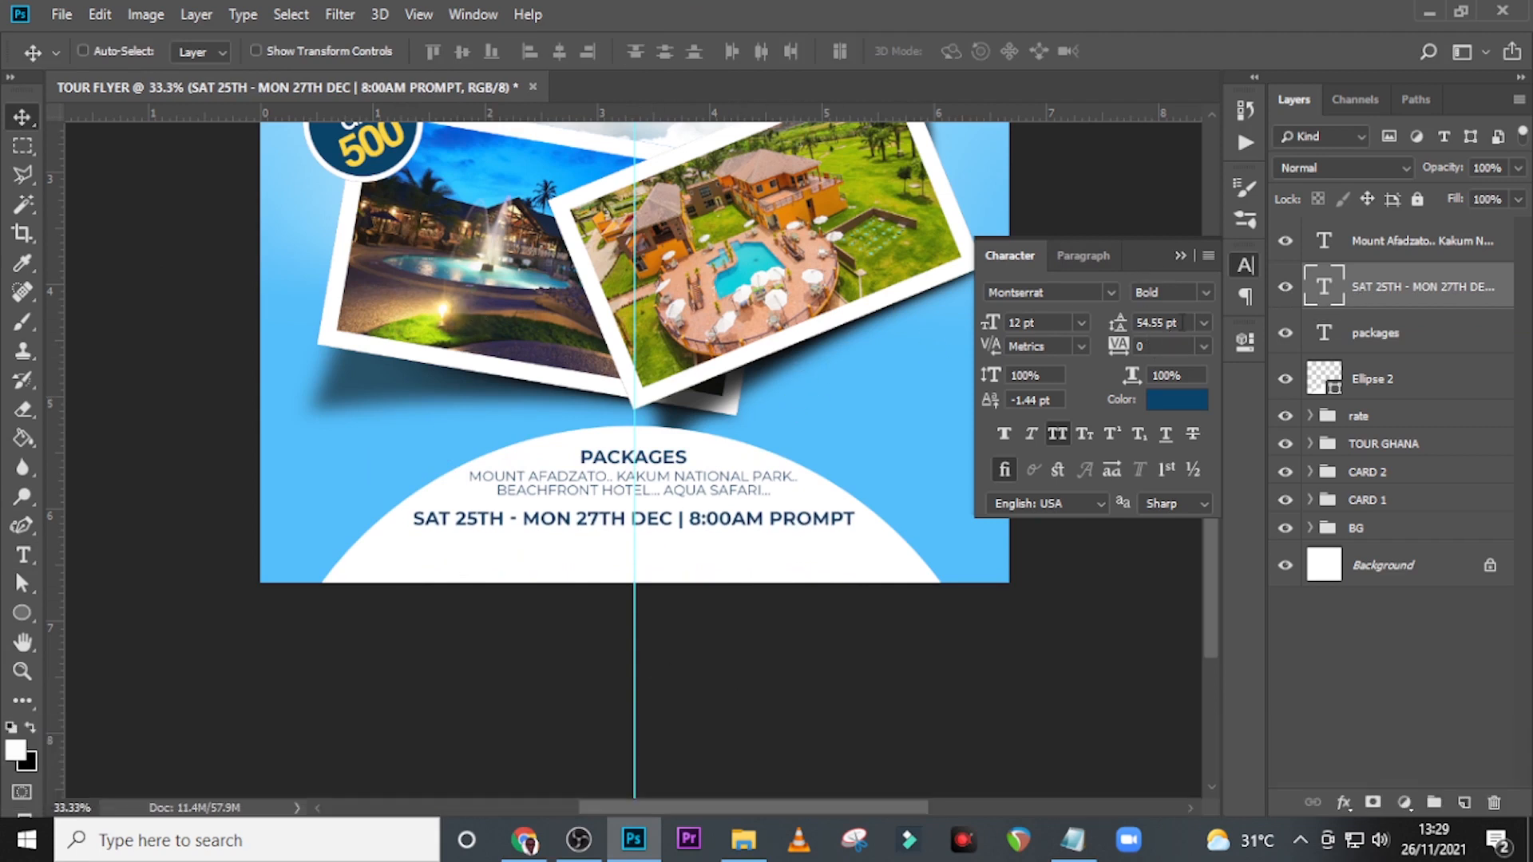
Set the date line's font size to 9 pt.
left_click(1040, 322)
type("9")
key("Return")
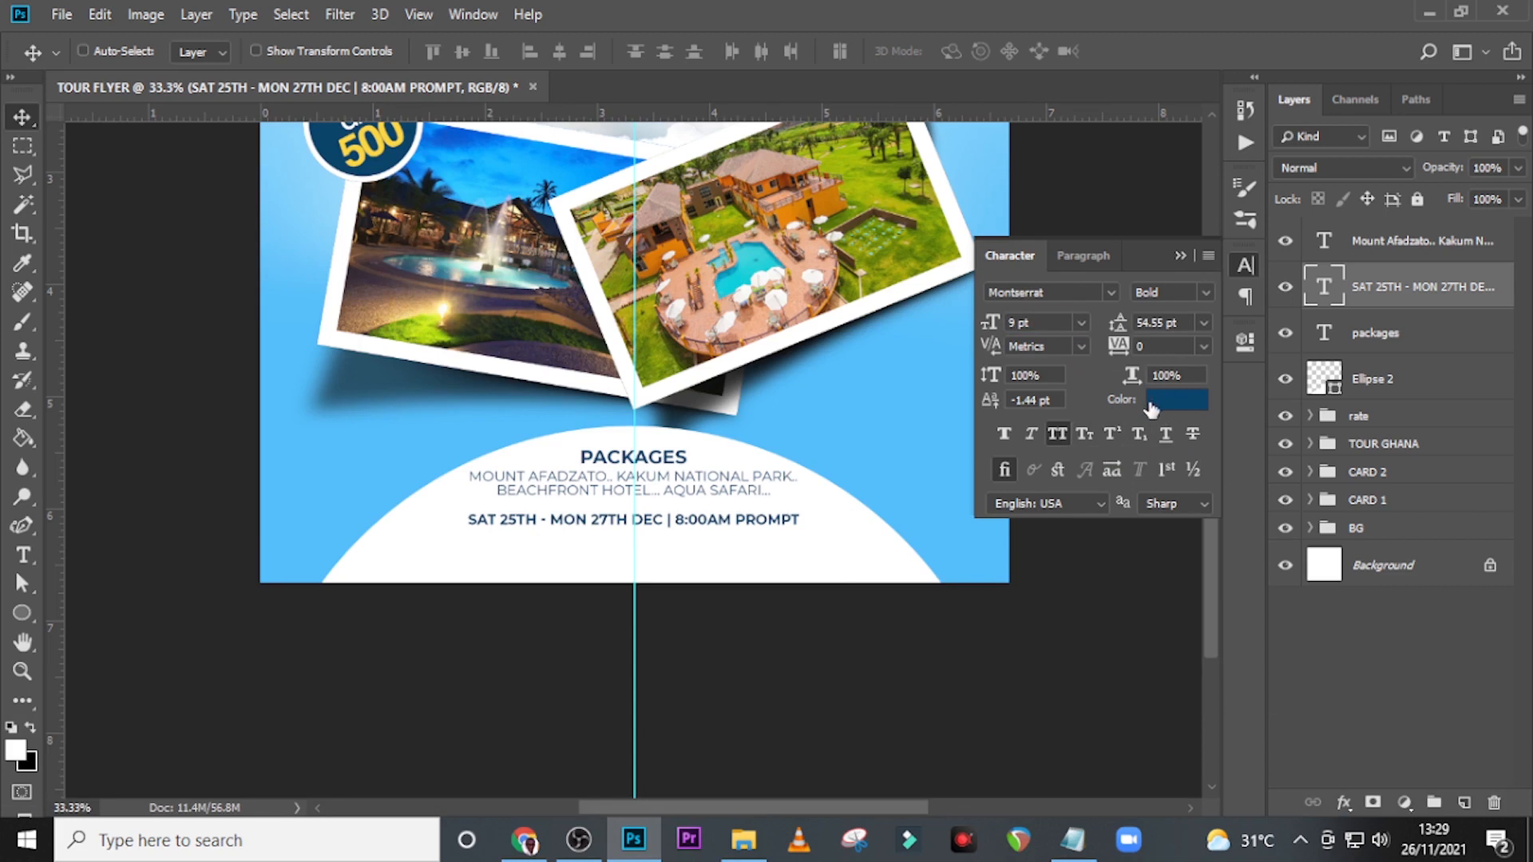
Draw a rectangle shape about 924 × 51 px covering the date line.
left_click(22, 611)
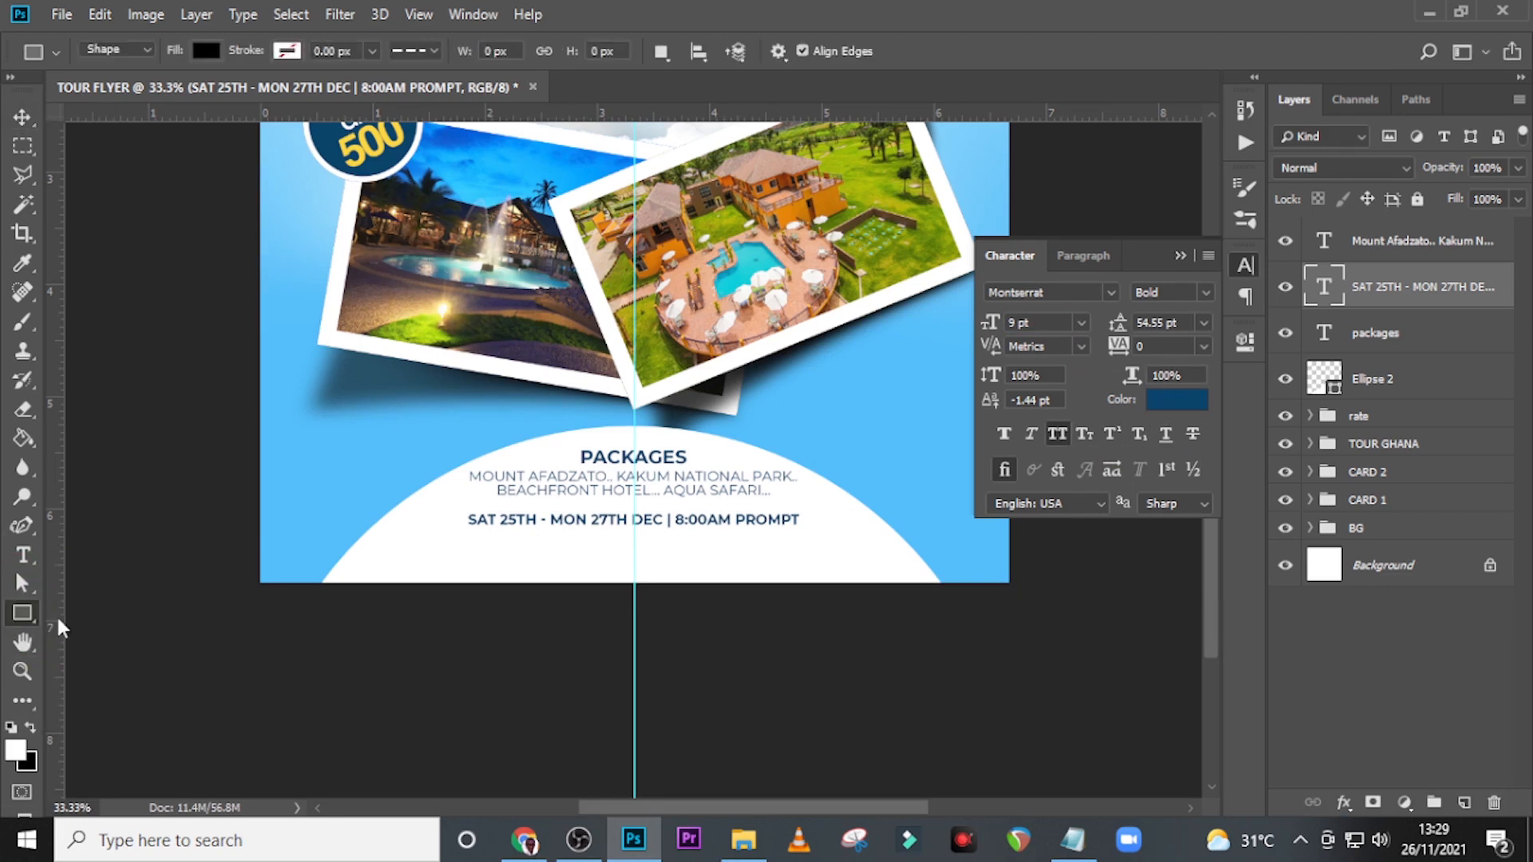
right_click(24, 612)
left_click(74, 614)
left_click_drag(460, 509, 808, 527)
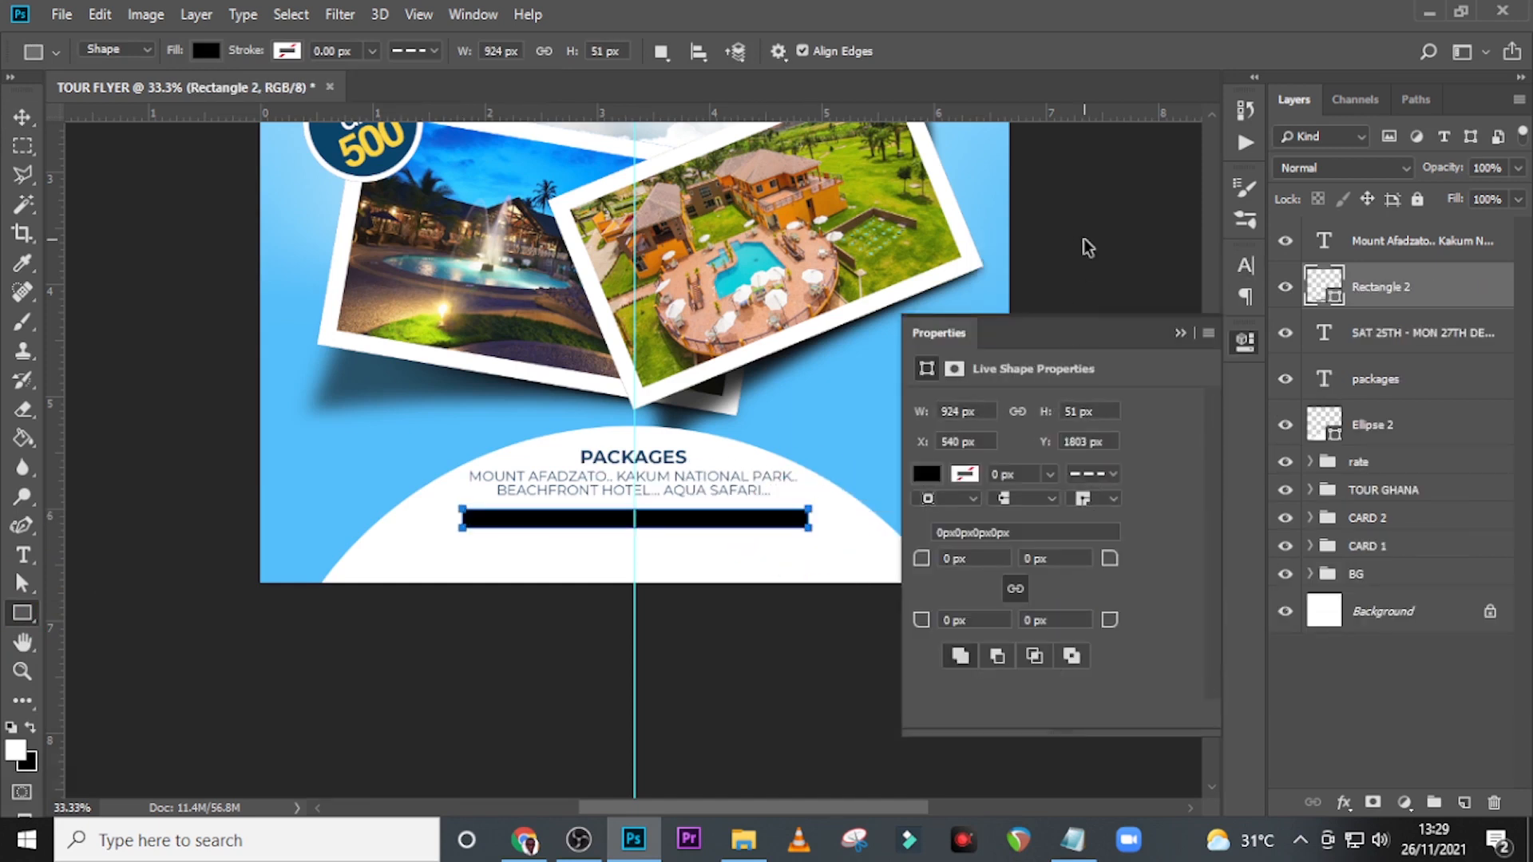
Fill the rectangle with #00131d and place its layer directly beneath the date text layer.
key("ctrl+equal")
key("ctrl+equal")
key("ctrl+equal")
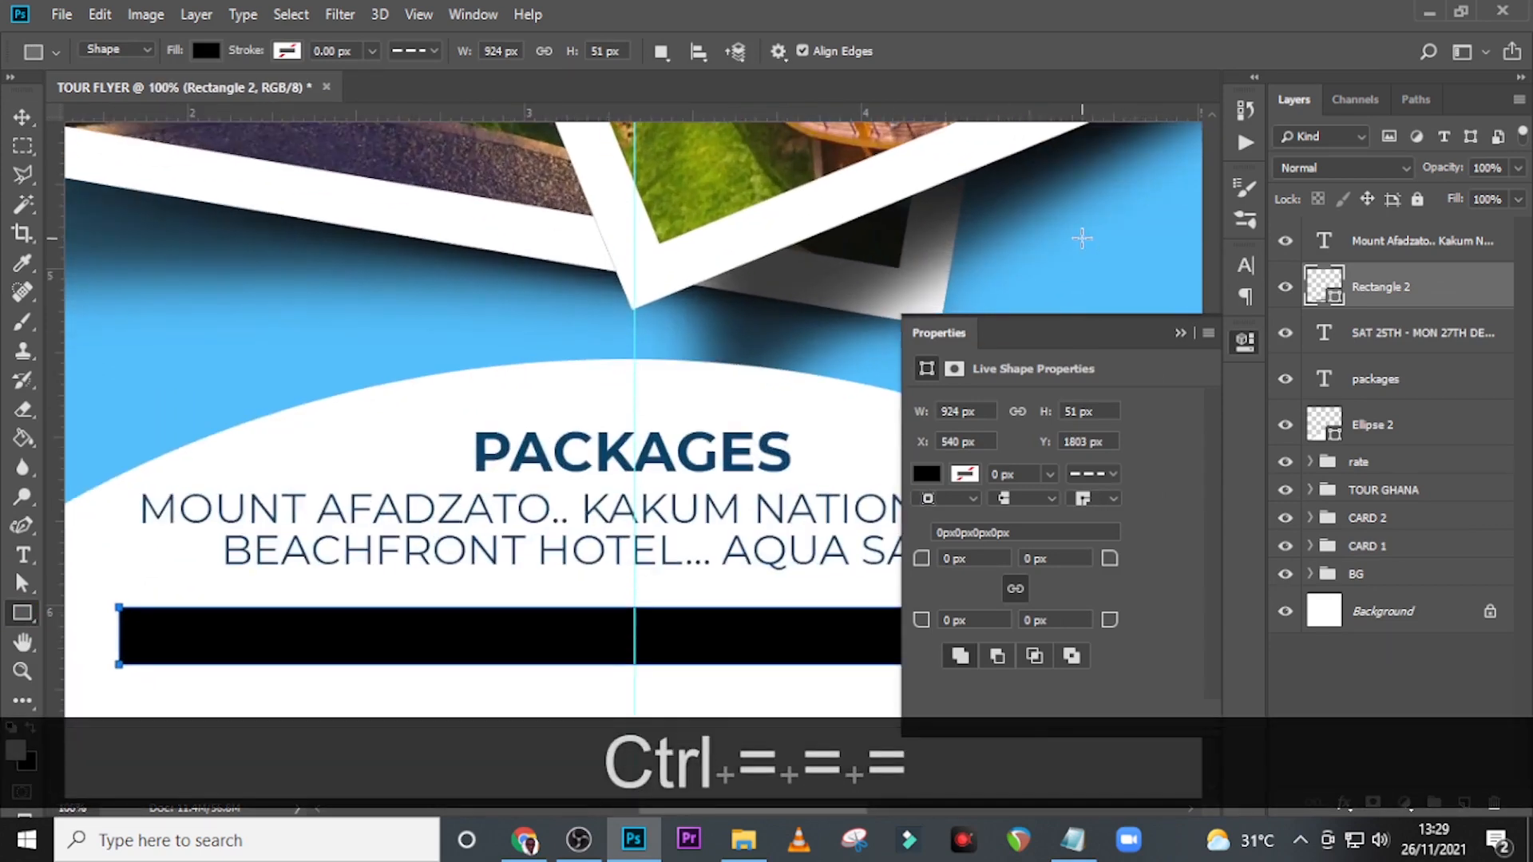
left_click(1180, 332)
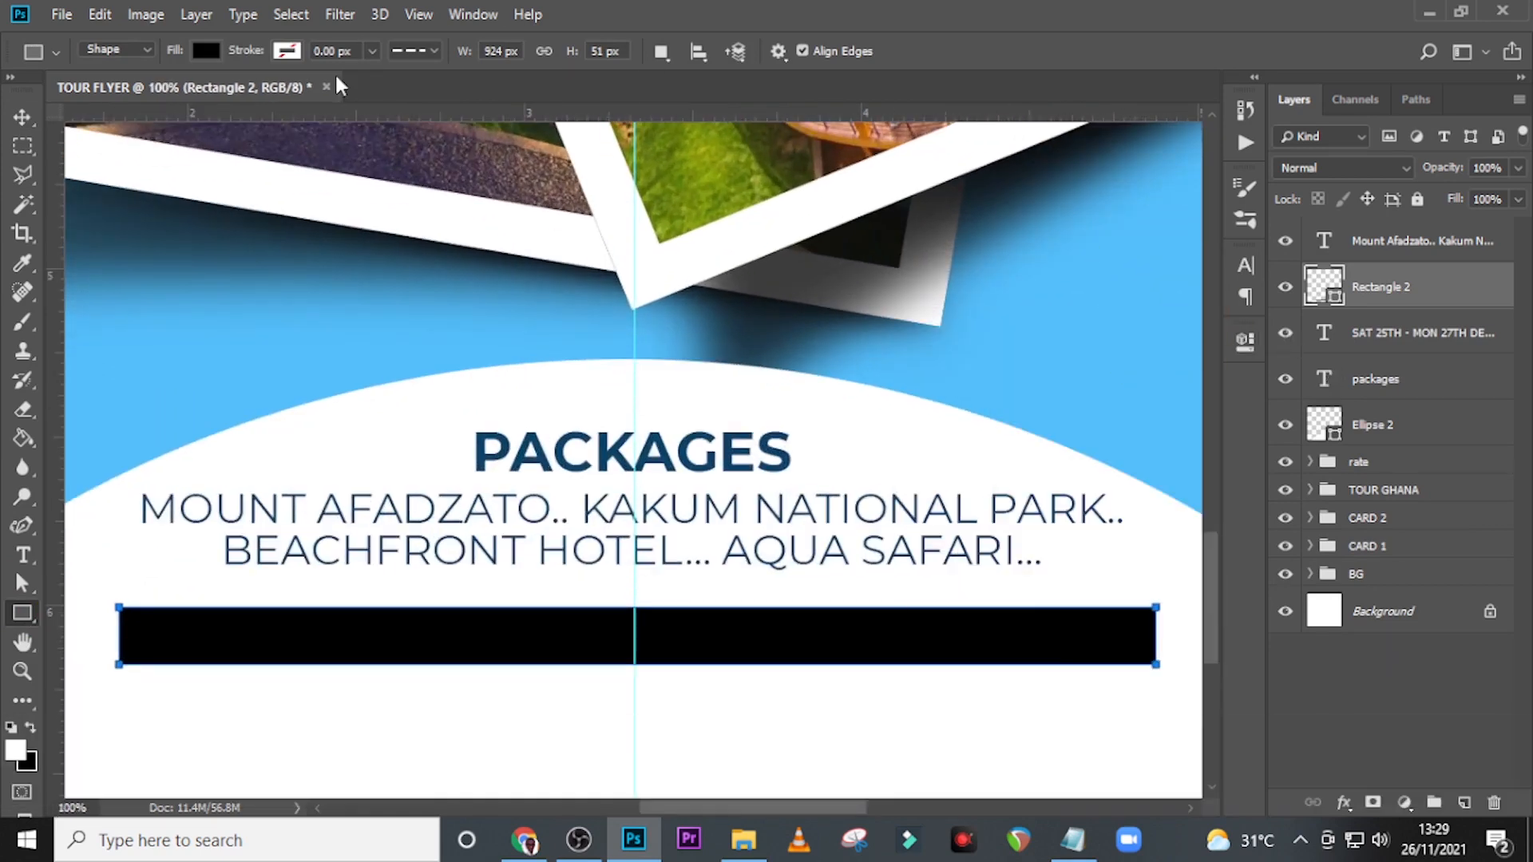
left_click(205, 51)
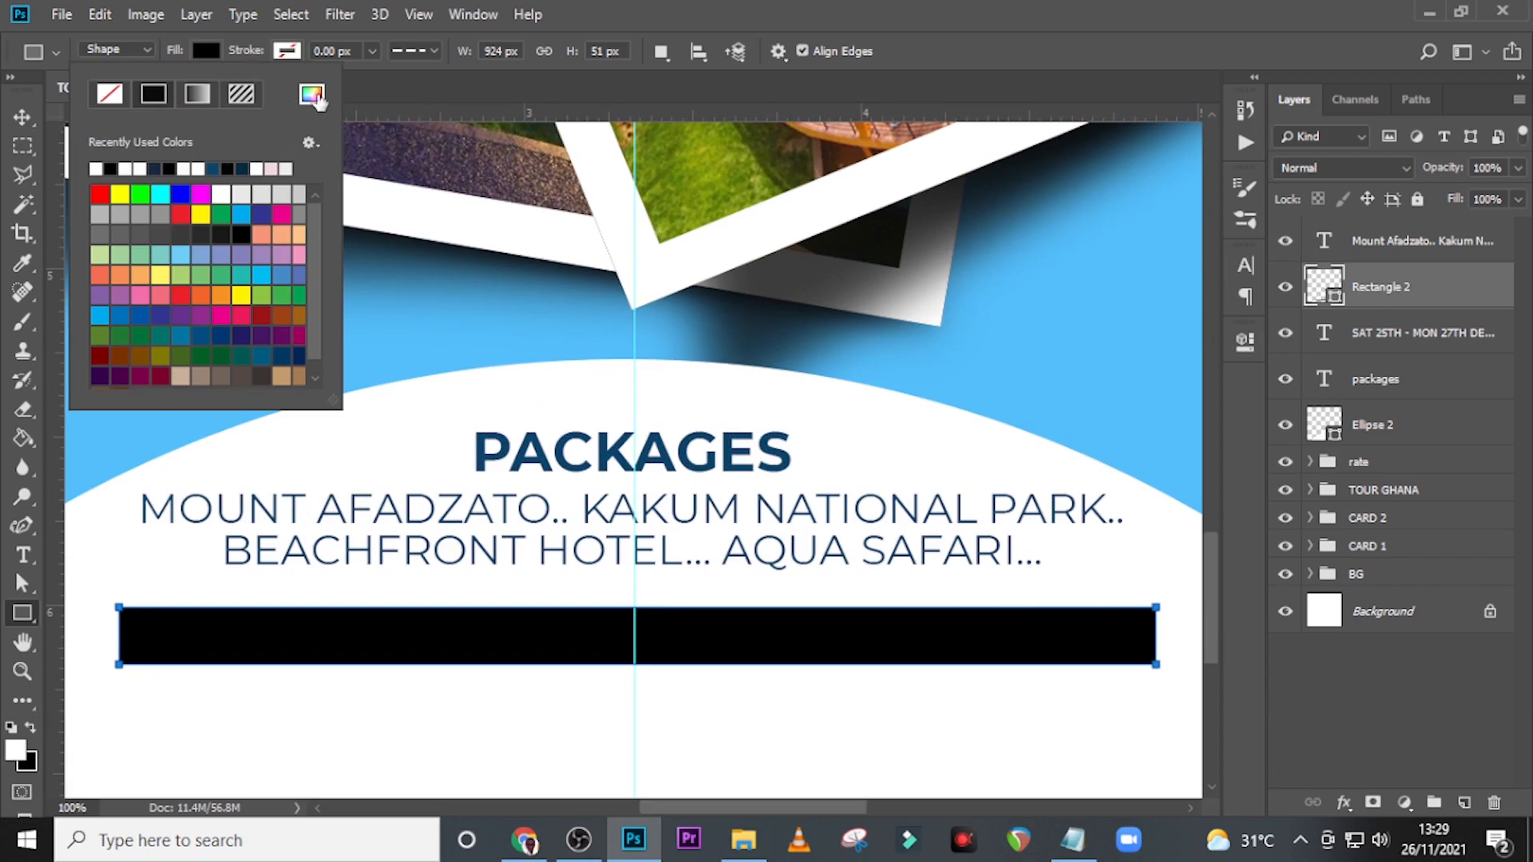
left_click(311, 94)
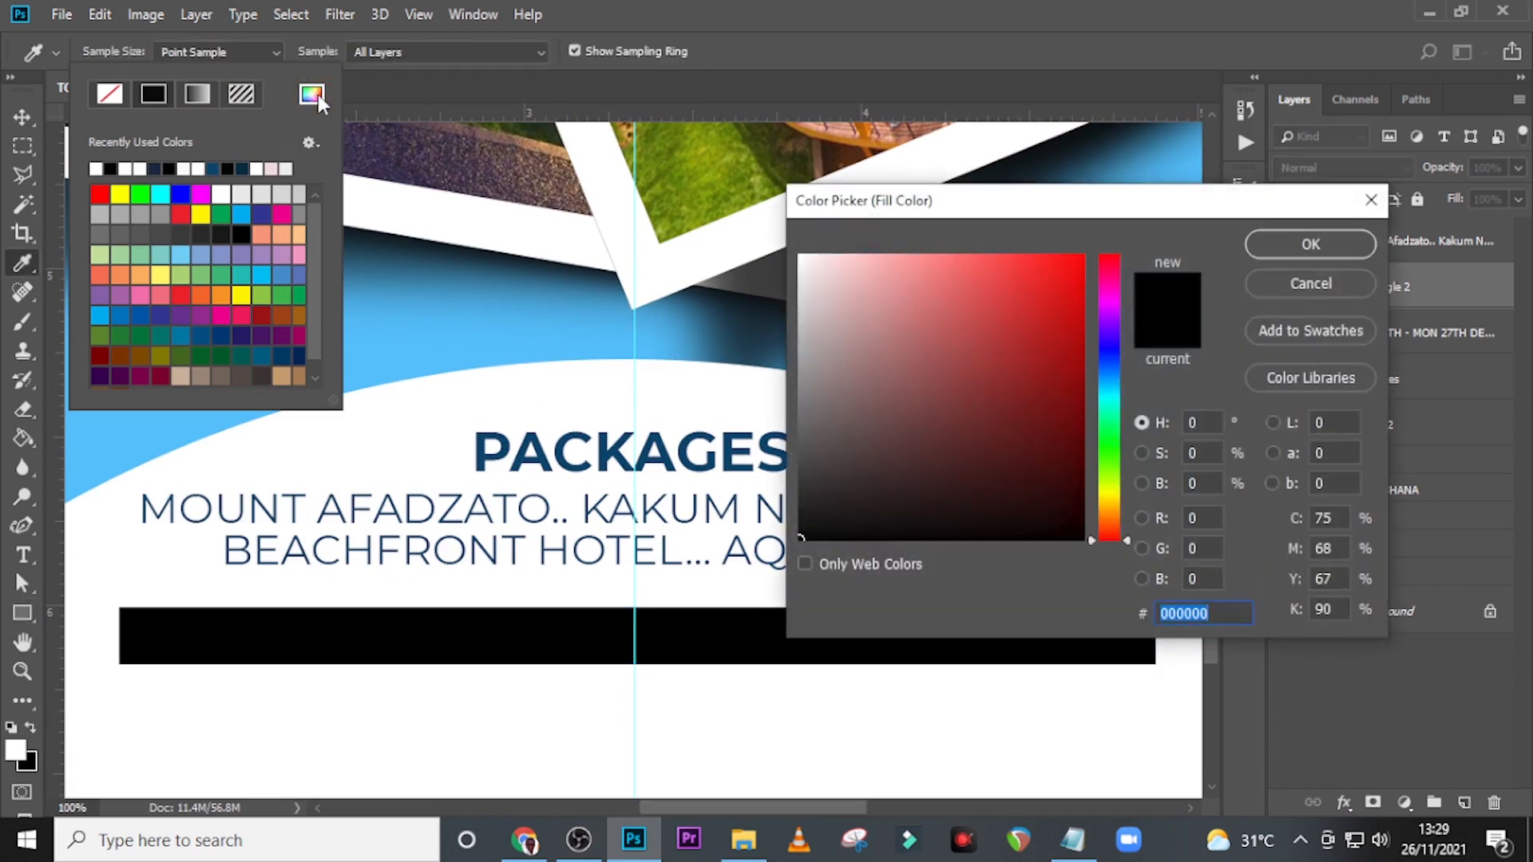
type("001")
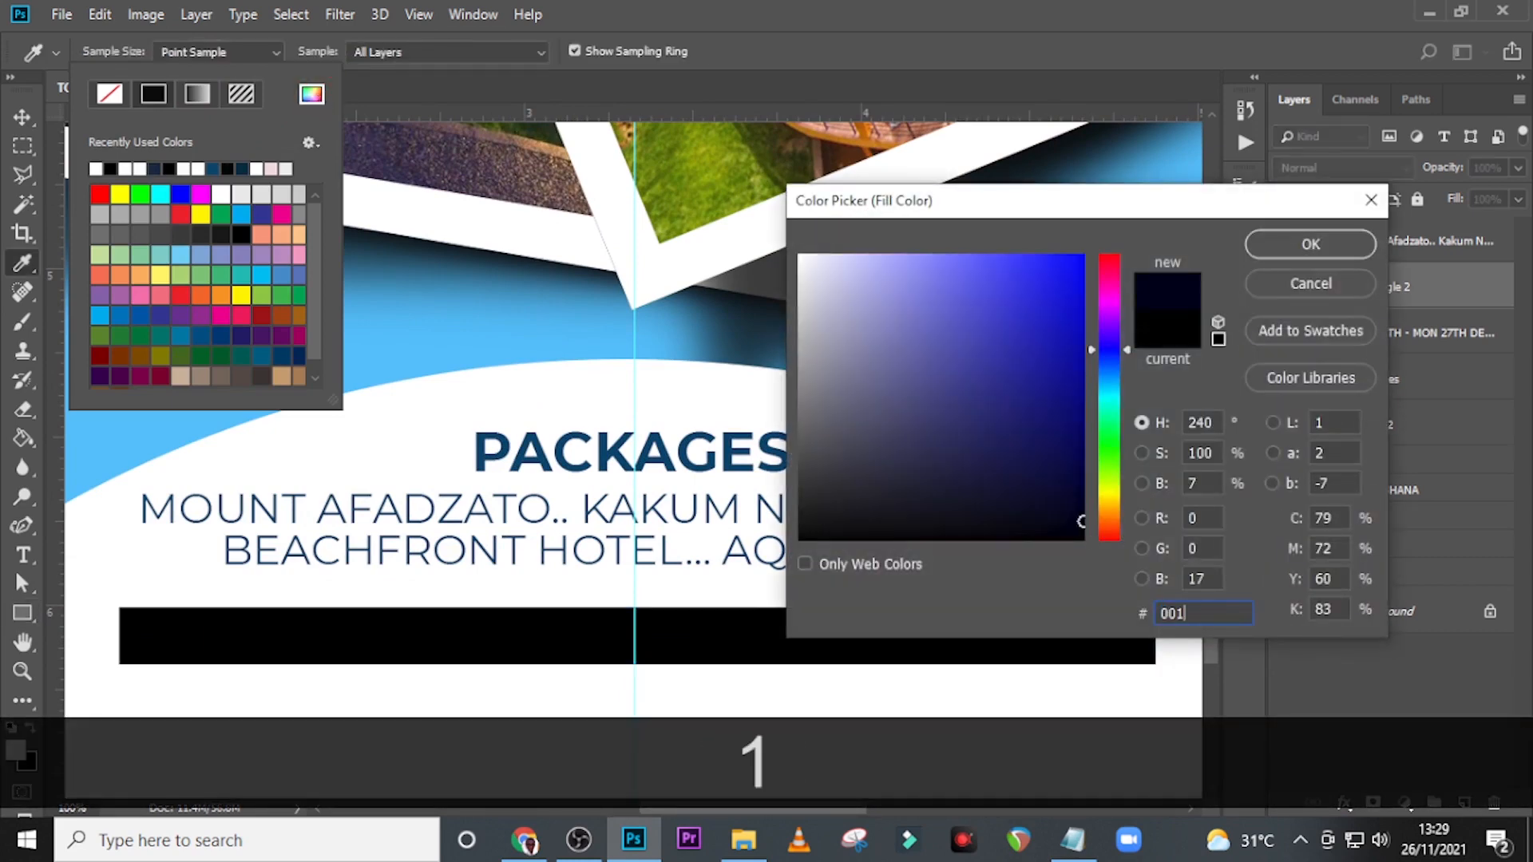
type("31d")
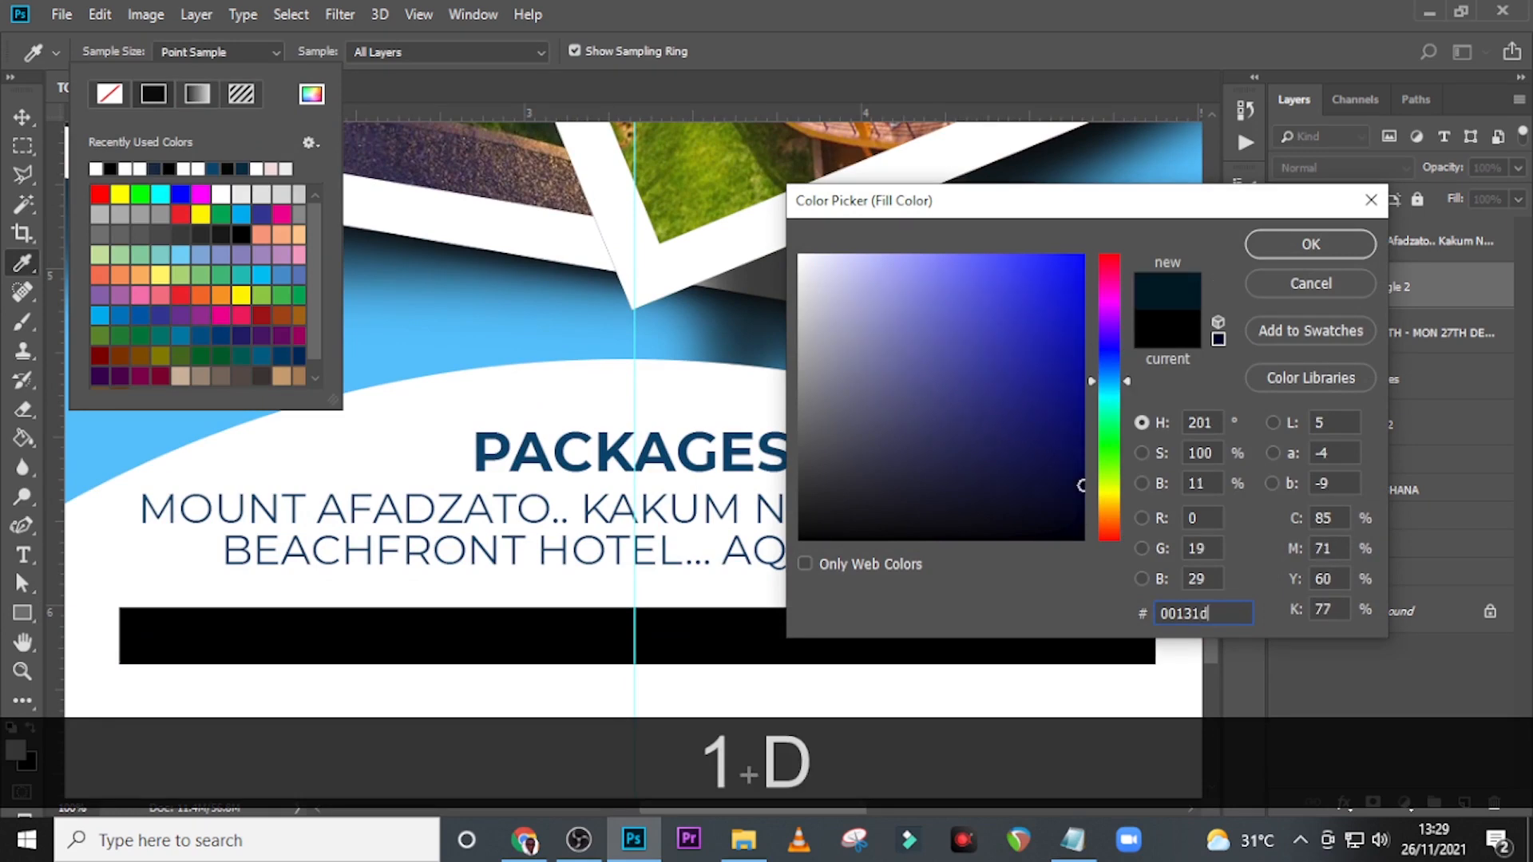
key("Return")
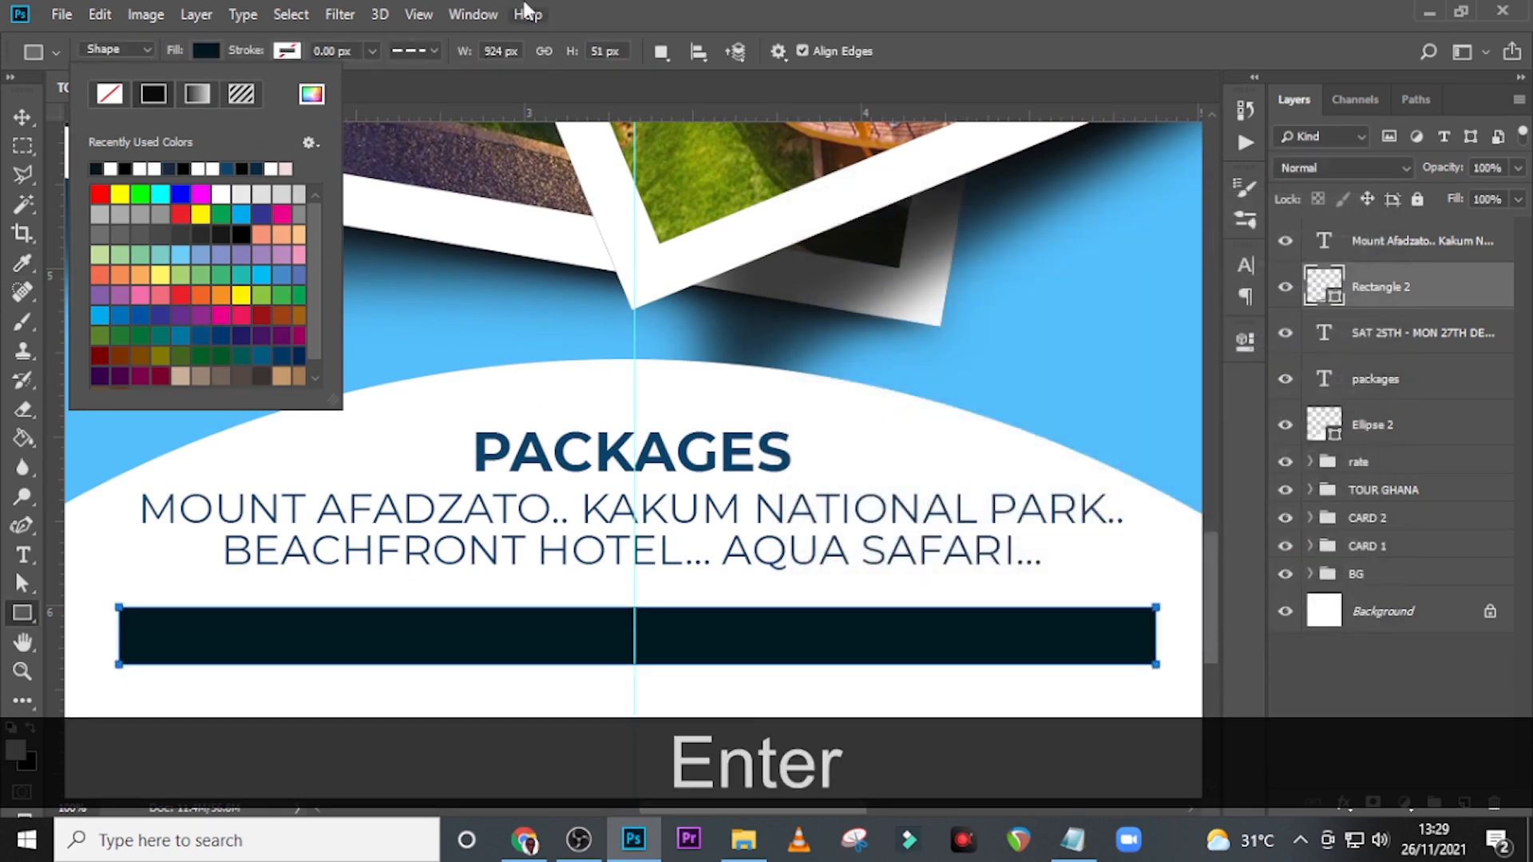
left_click_drag(1368, 302, 1368, 344)
key("ctrl+z")
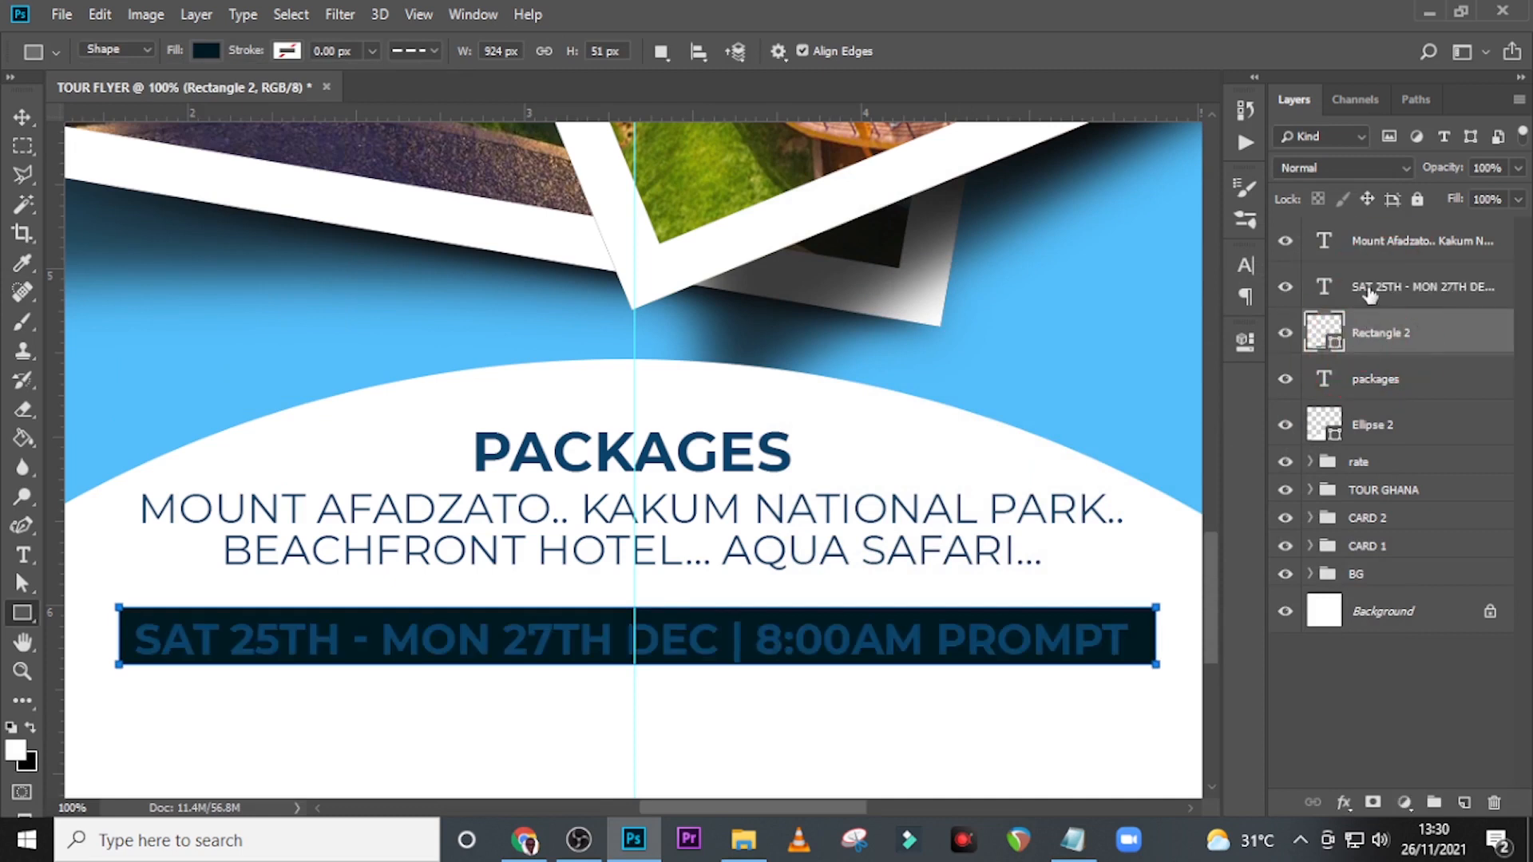
Change the date text's color to white, #ffffff.
left_click(1370, 288)
left_click(1282, 285)
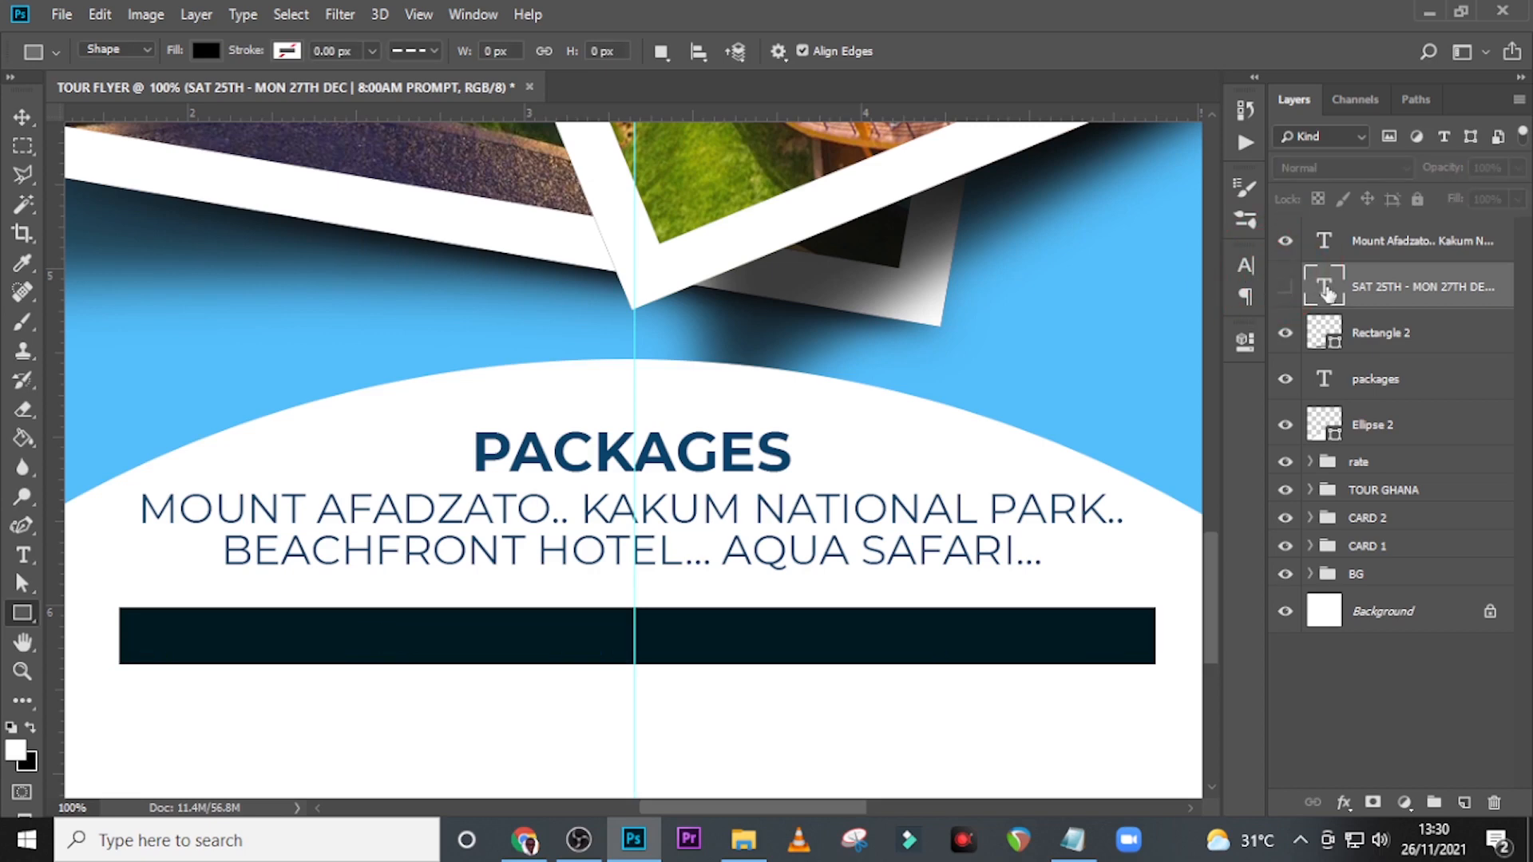
left_click(1282, 285)
left_click(1252, 267)
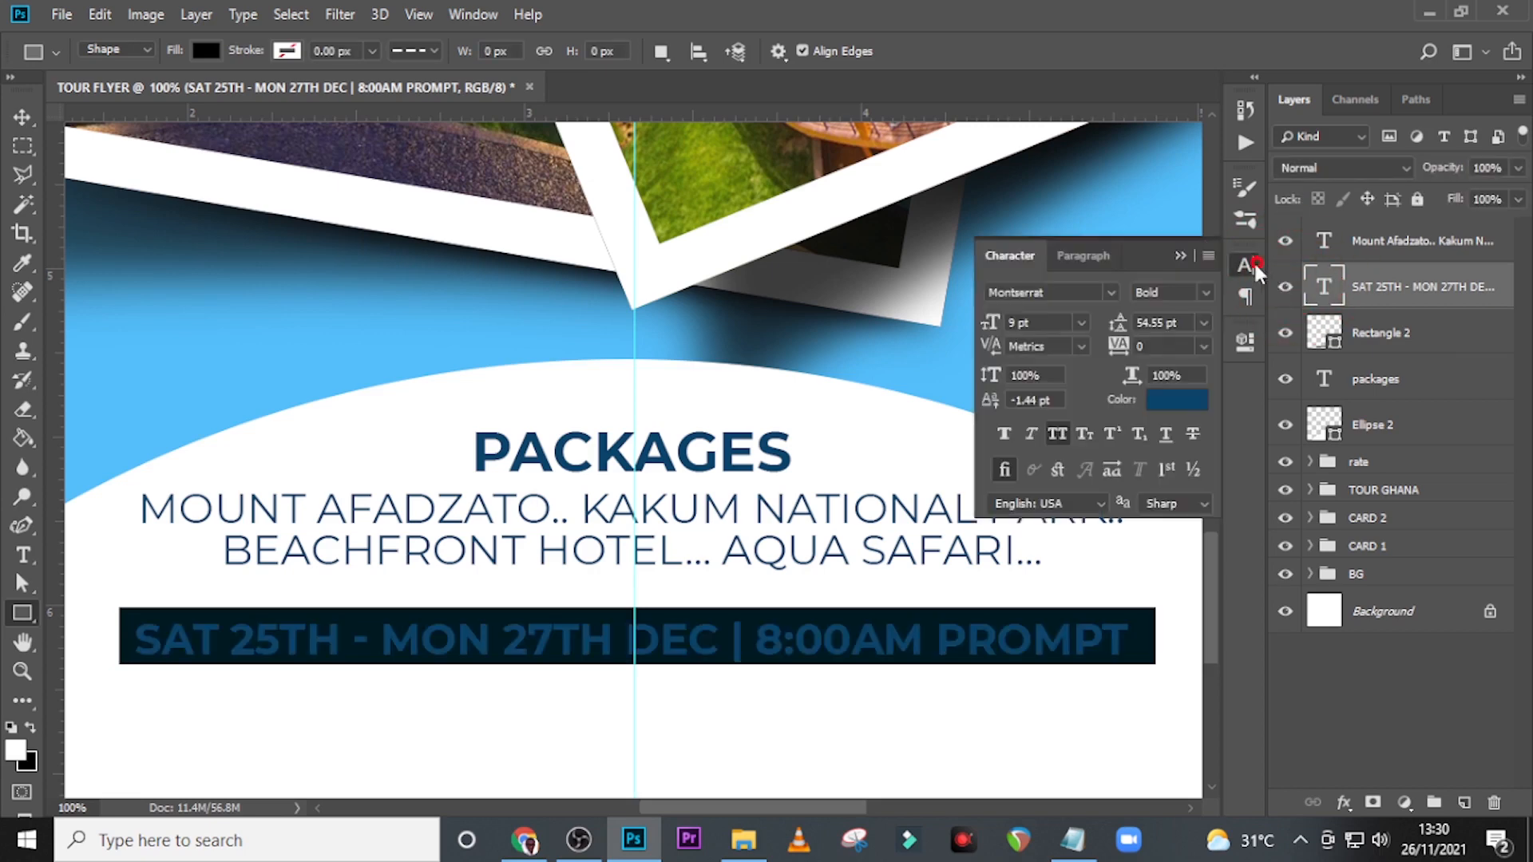
left_click(1177, 399)
left_click(764, 211)
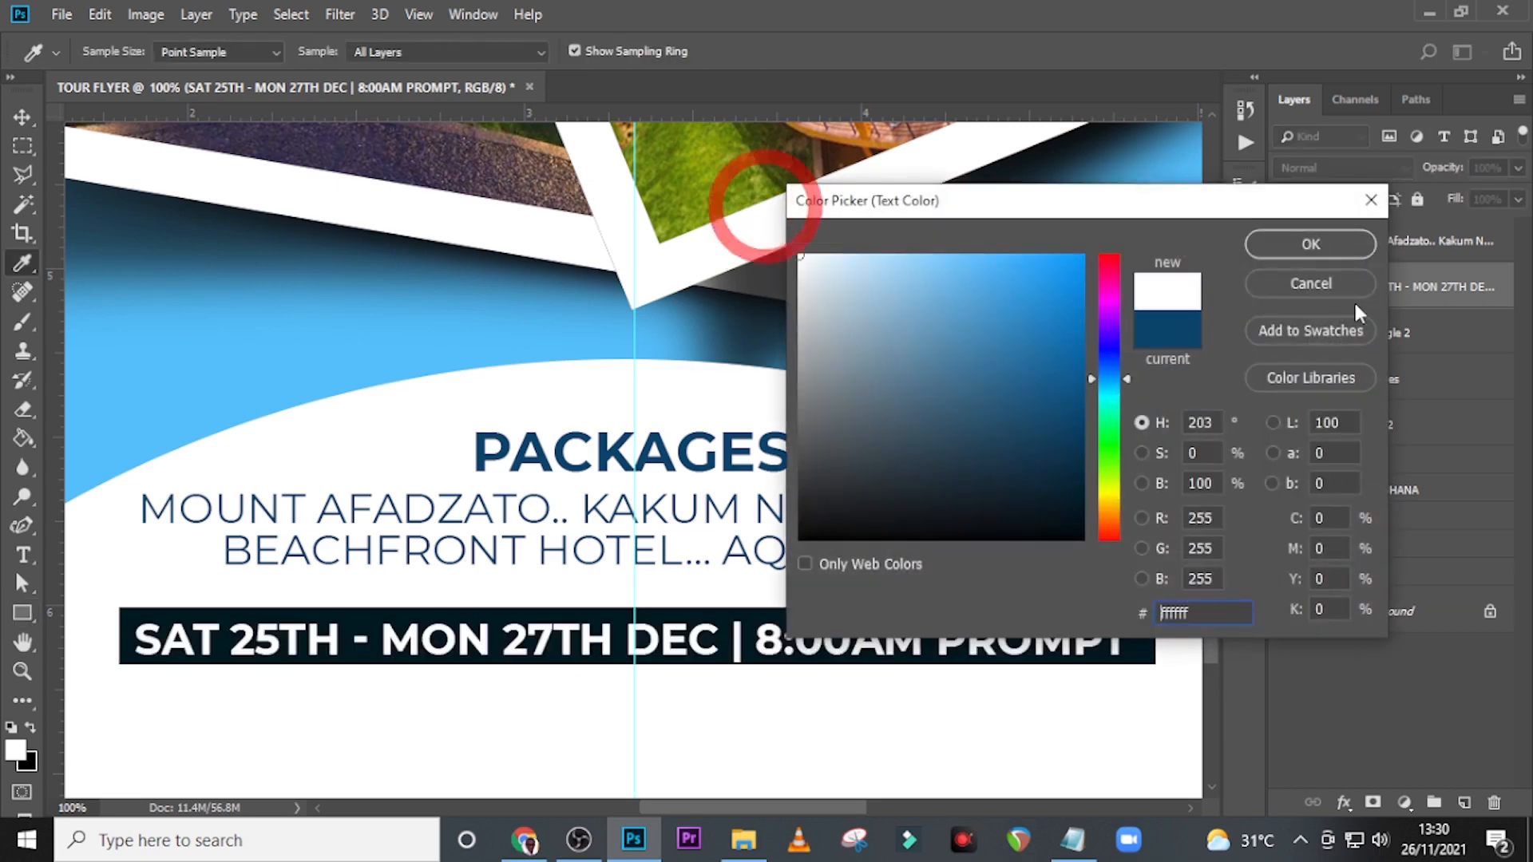
left_click(1311, 248)
Nudge the dark rectangle about 3 px left so it is centred on the vertical guide.
left_click(1401, 335)
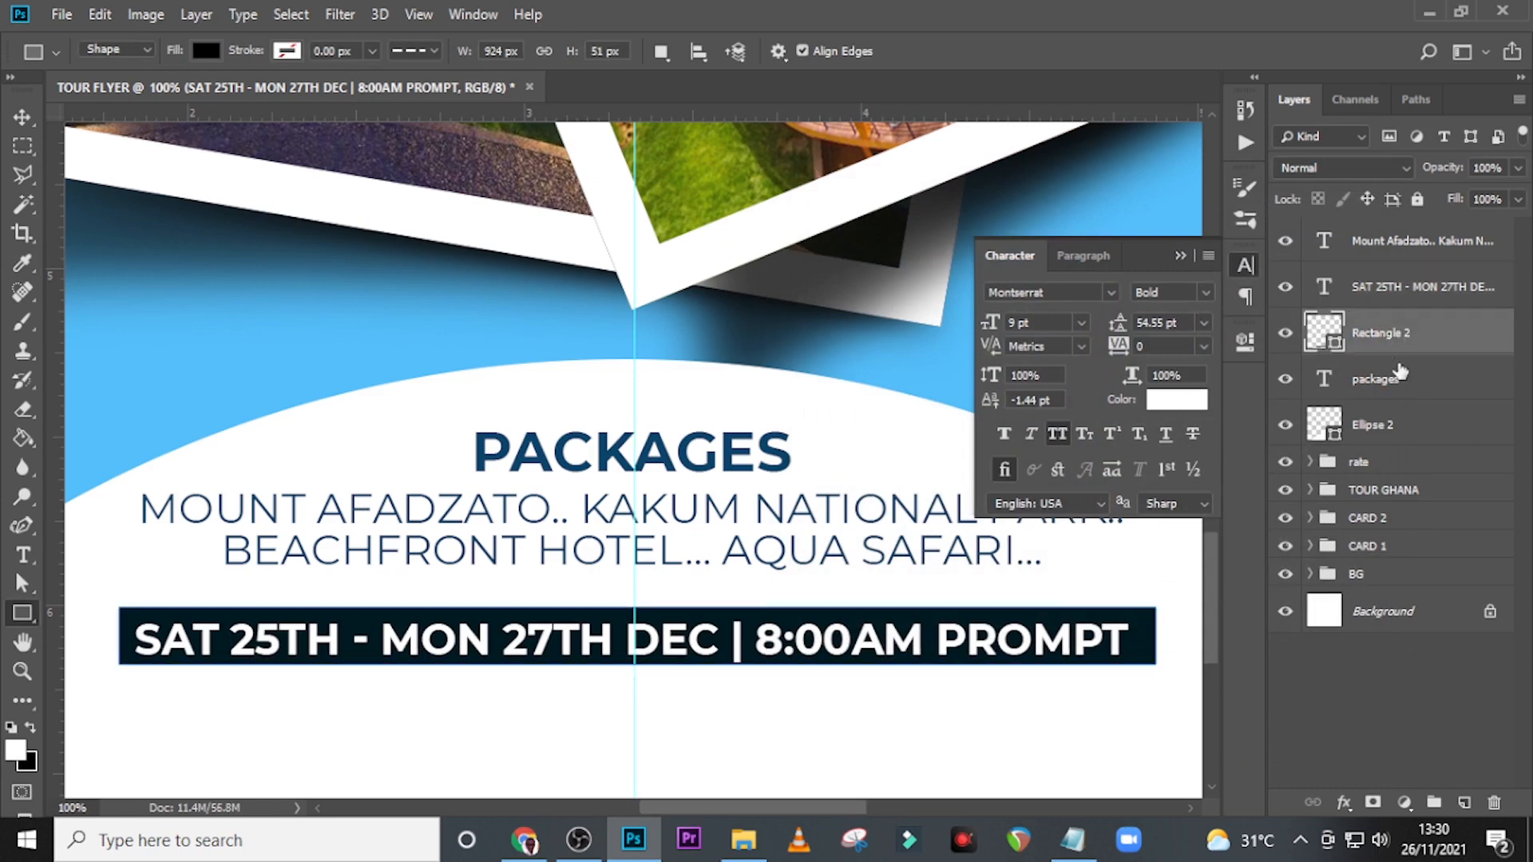
key("ctrl+t")
key("Left")
key("Left")
key("Left")
key("Left")
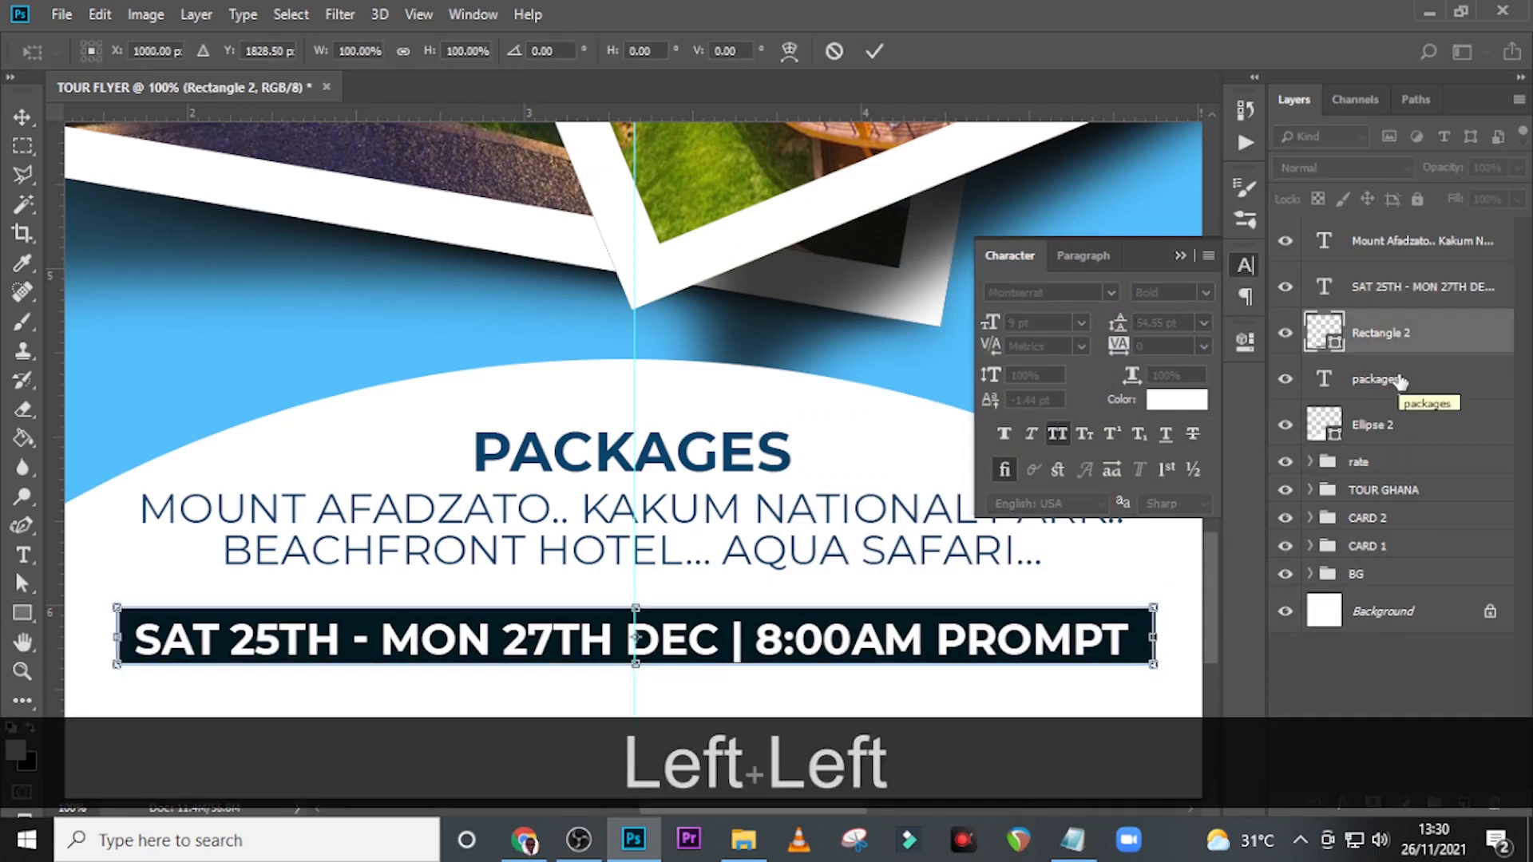
key("Return")
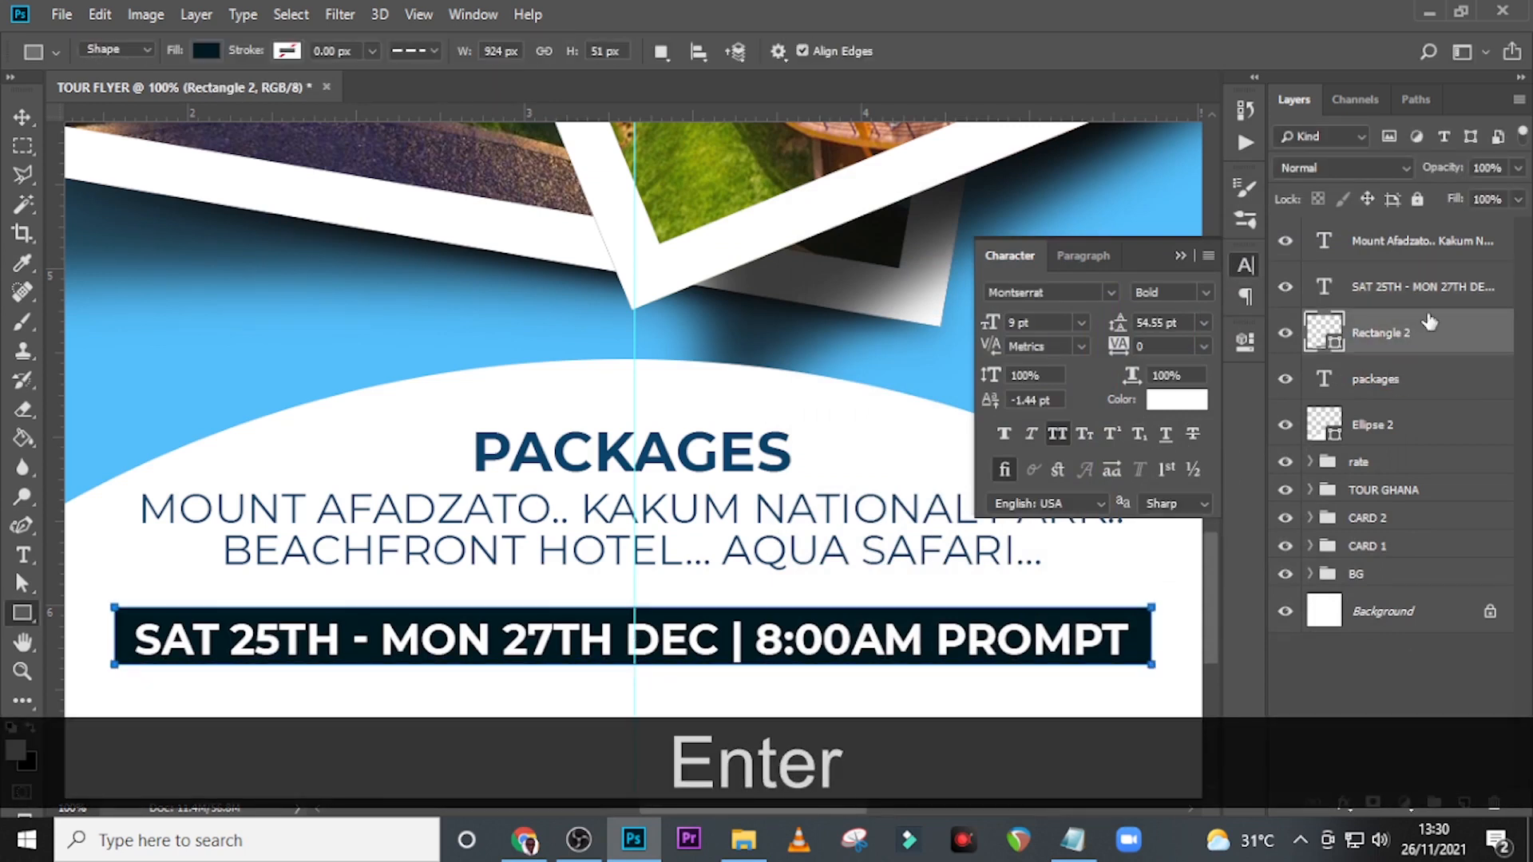
Nudge the date text a few pixels right and up to centre it inside the dark rectangle.
left_click(1429, 285)
key("ctrl+t")
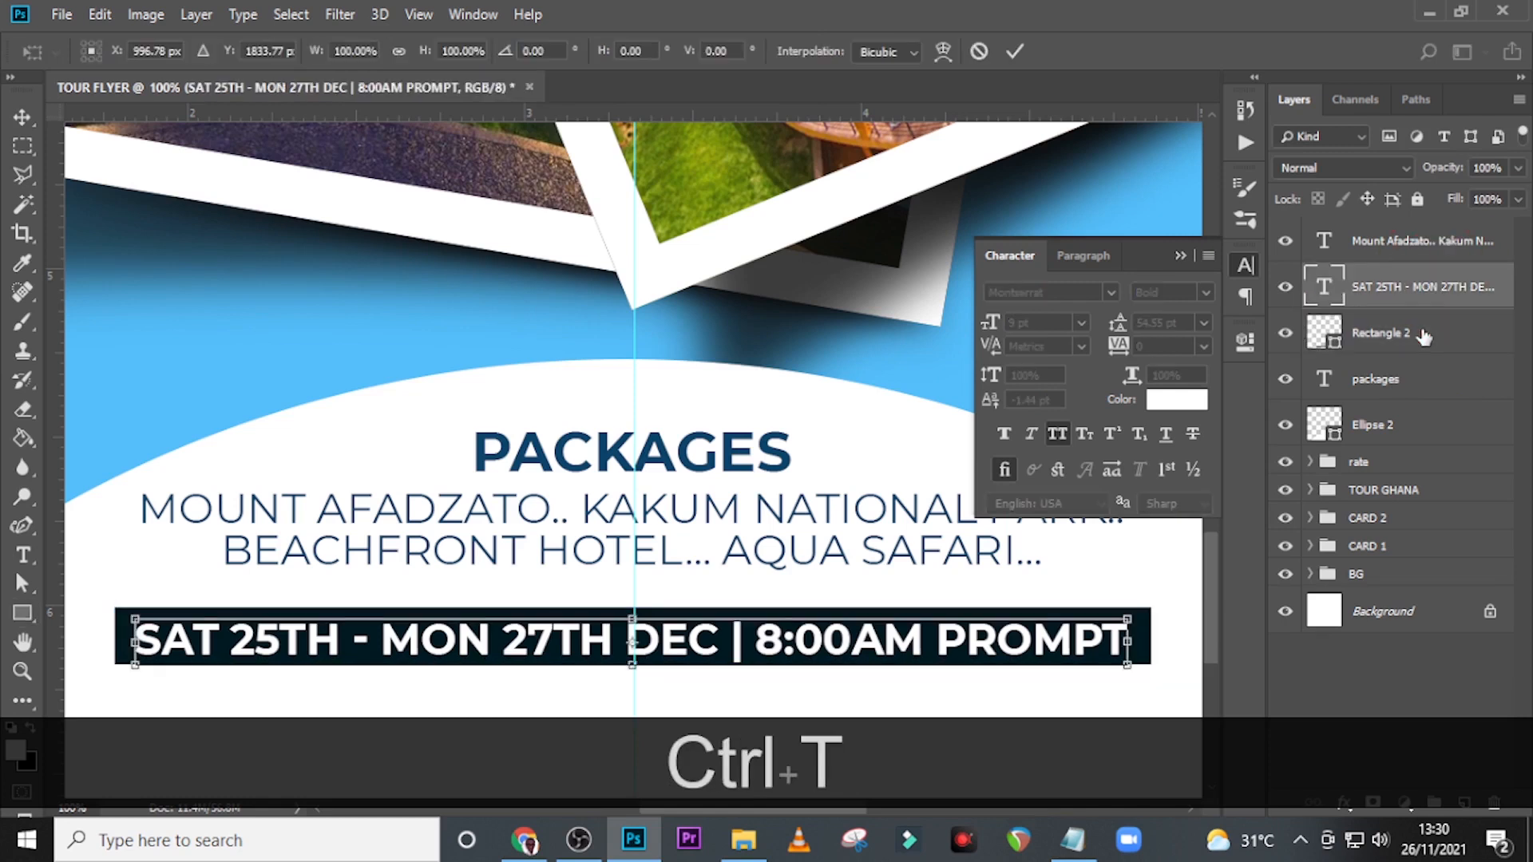
key("Right")
key("Right")
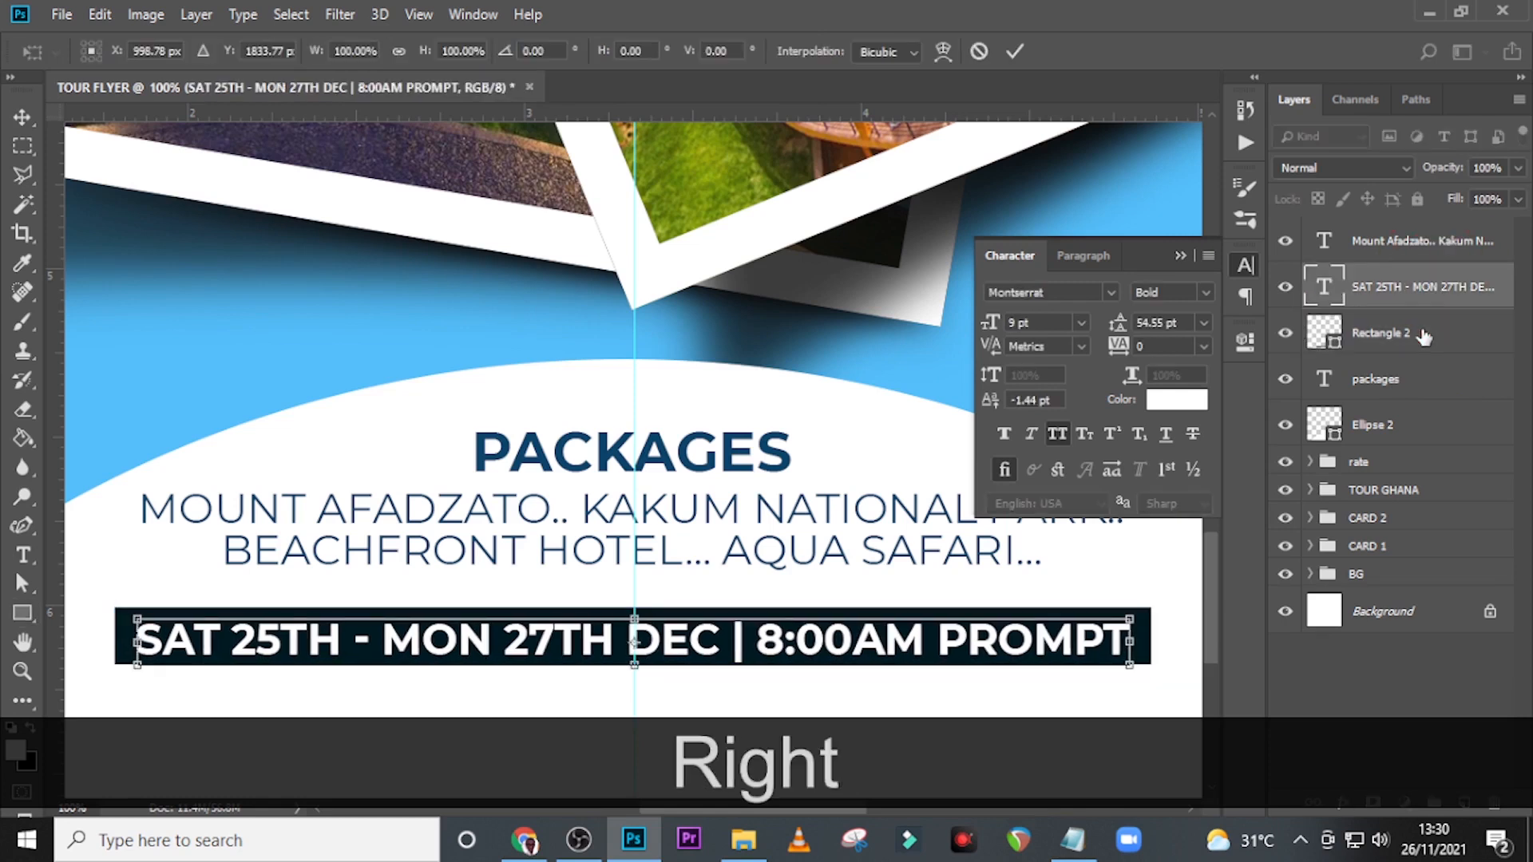
key("Return")
key("Up")
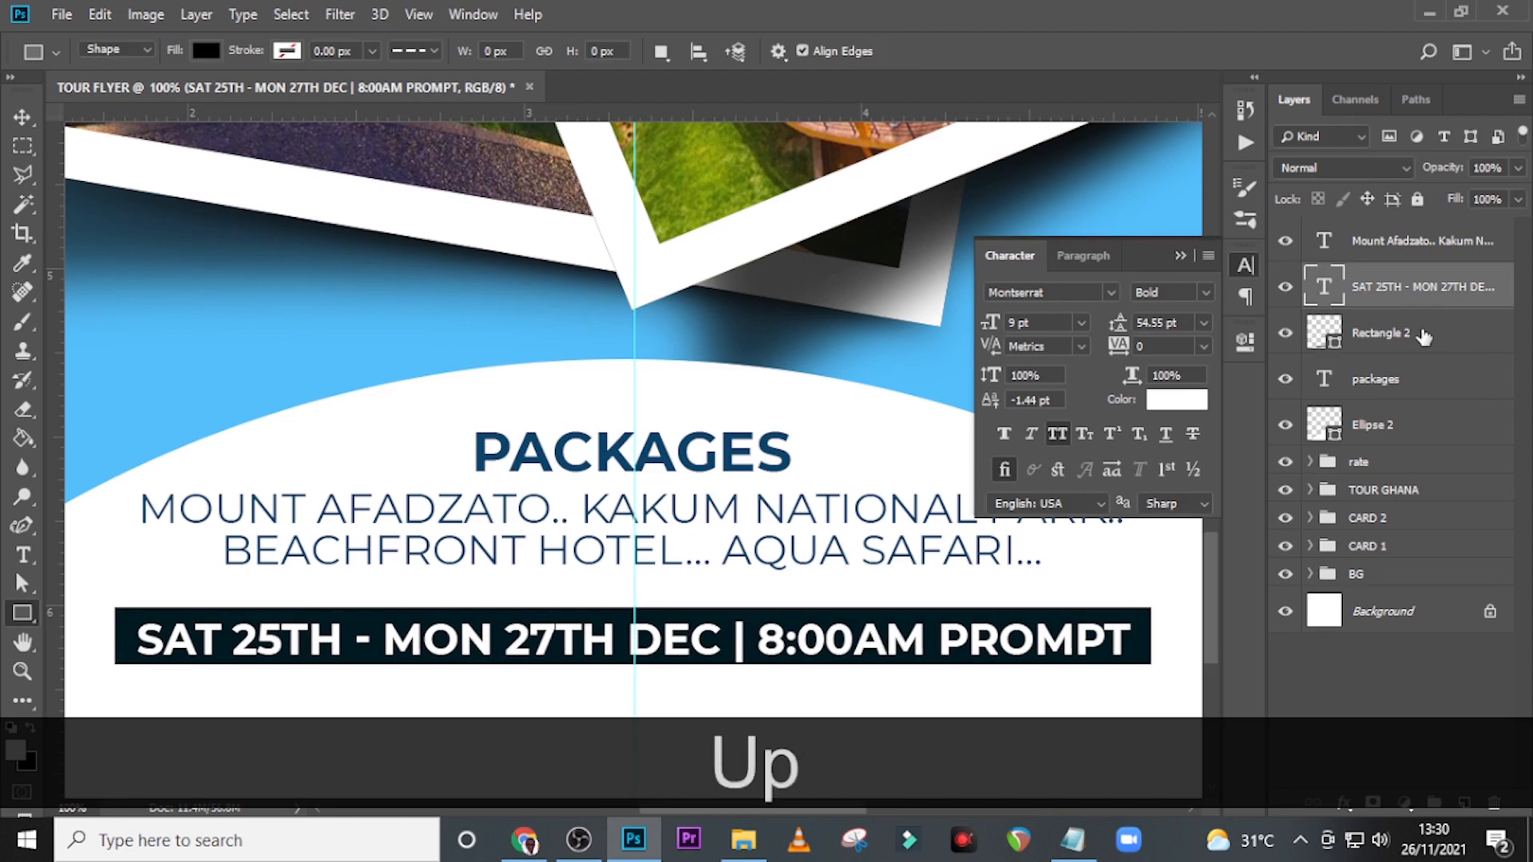
key("v")
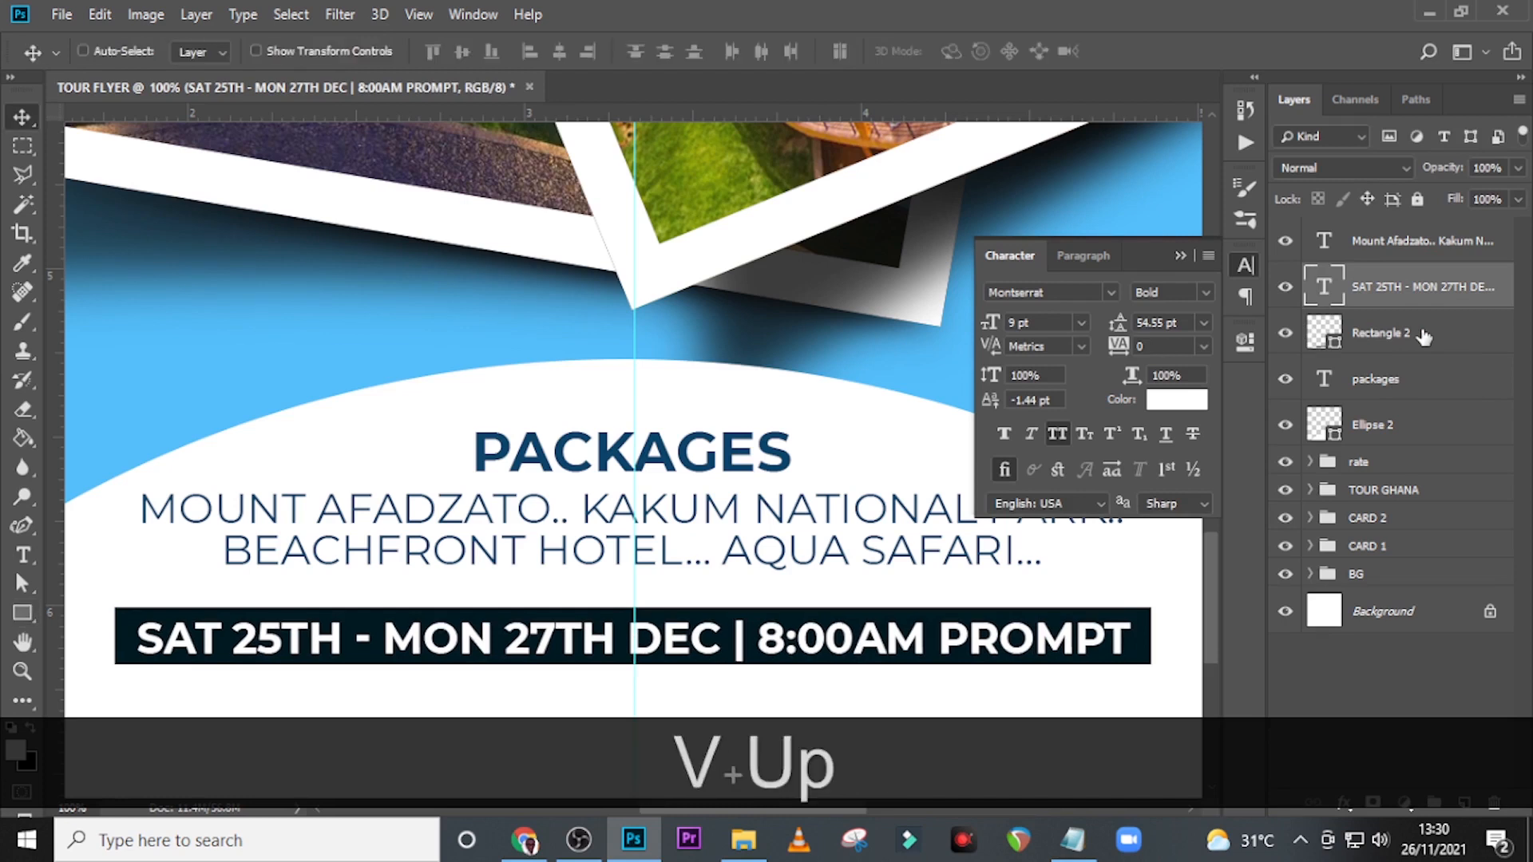
key("Up")
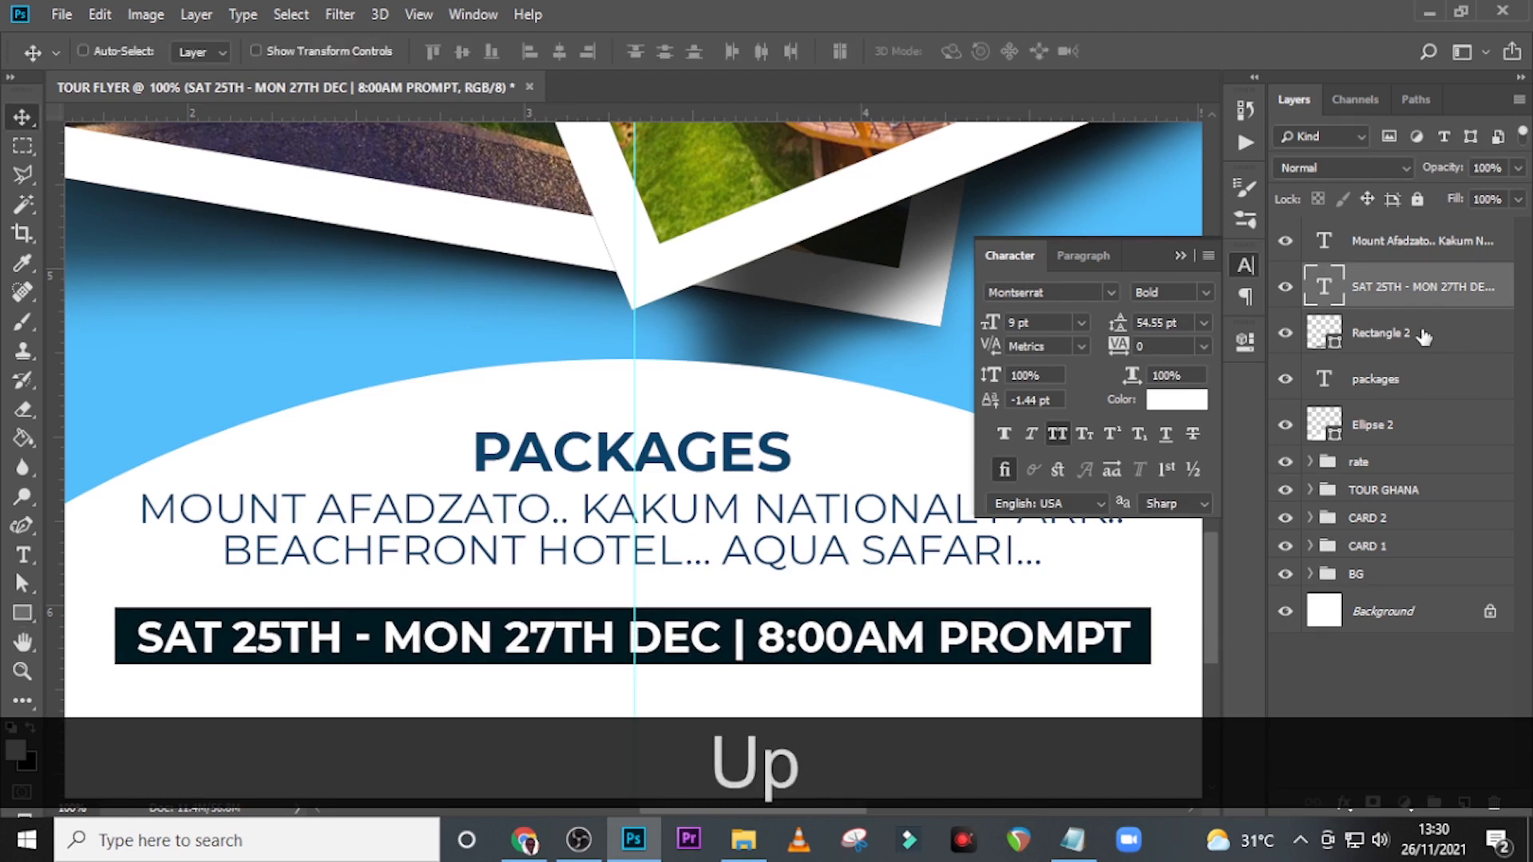
Move the date text and its dark rectangle together about 20 px up, closer to the destinations text.
left_click(1328, 328, "ctrl")
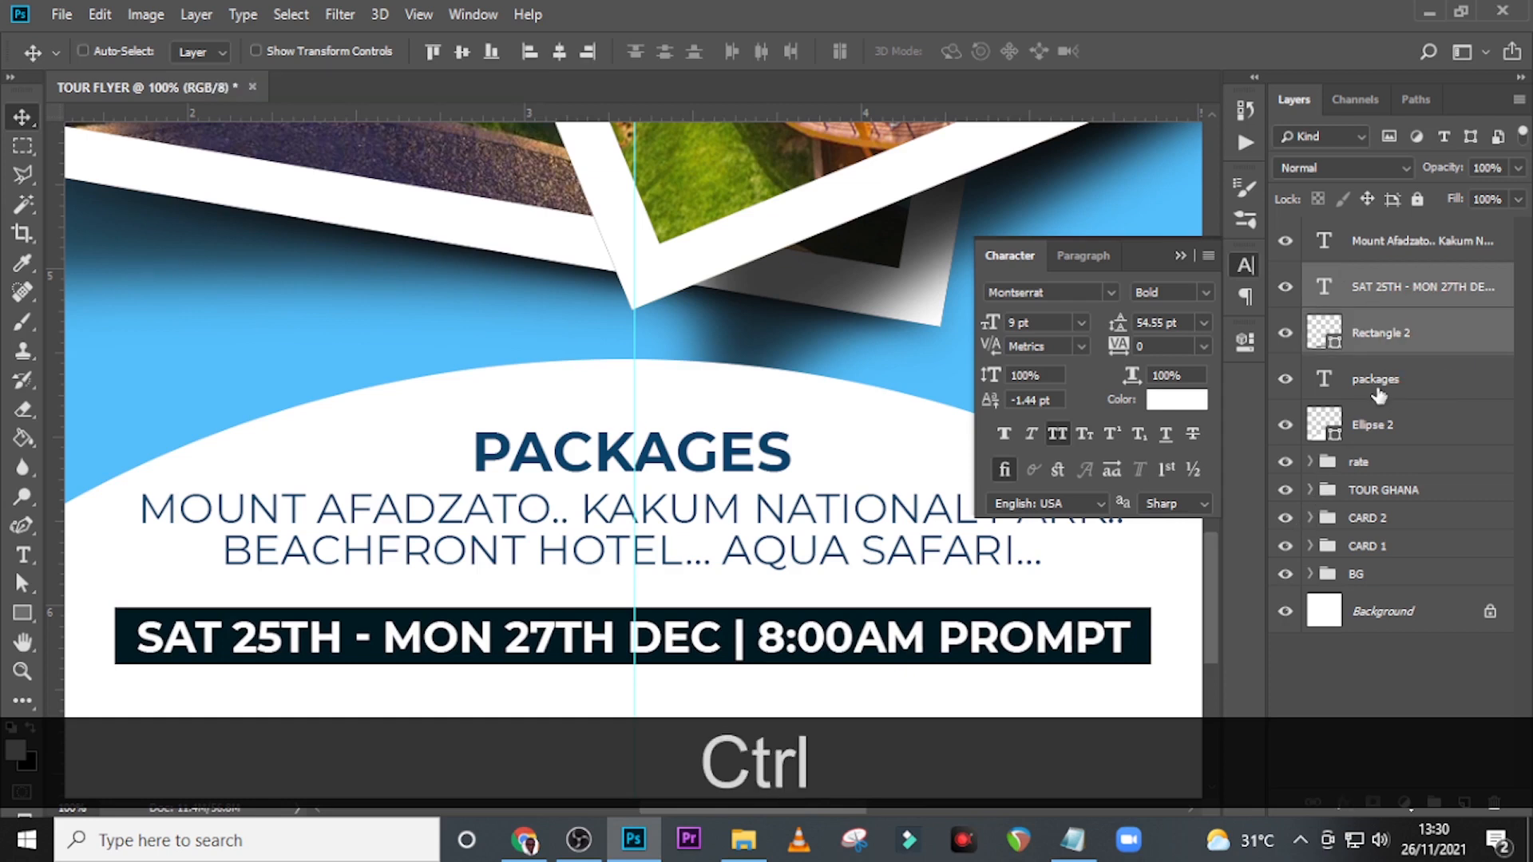
key("shift+Up")
key("shift+Up")
key("shift+Up")
key("Down")
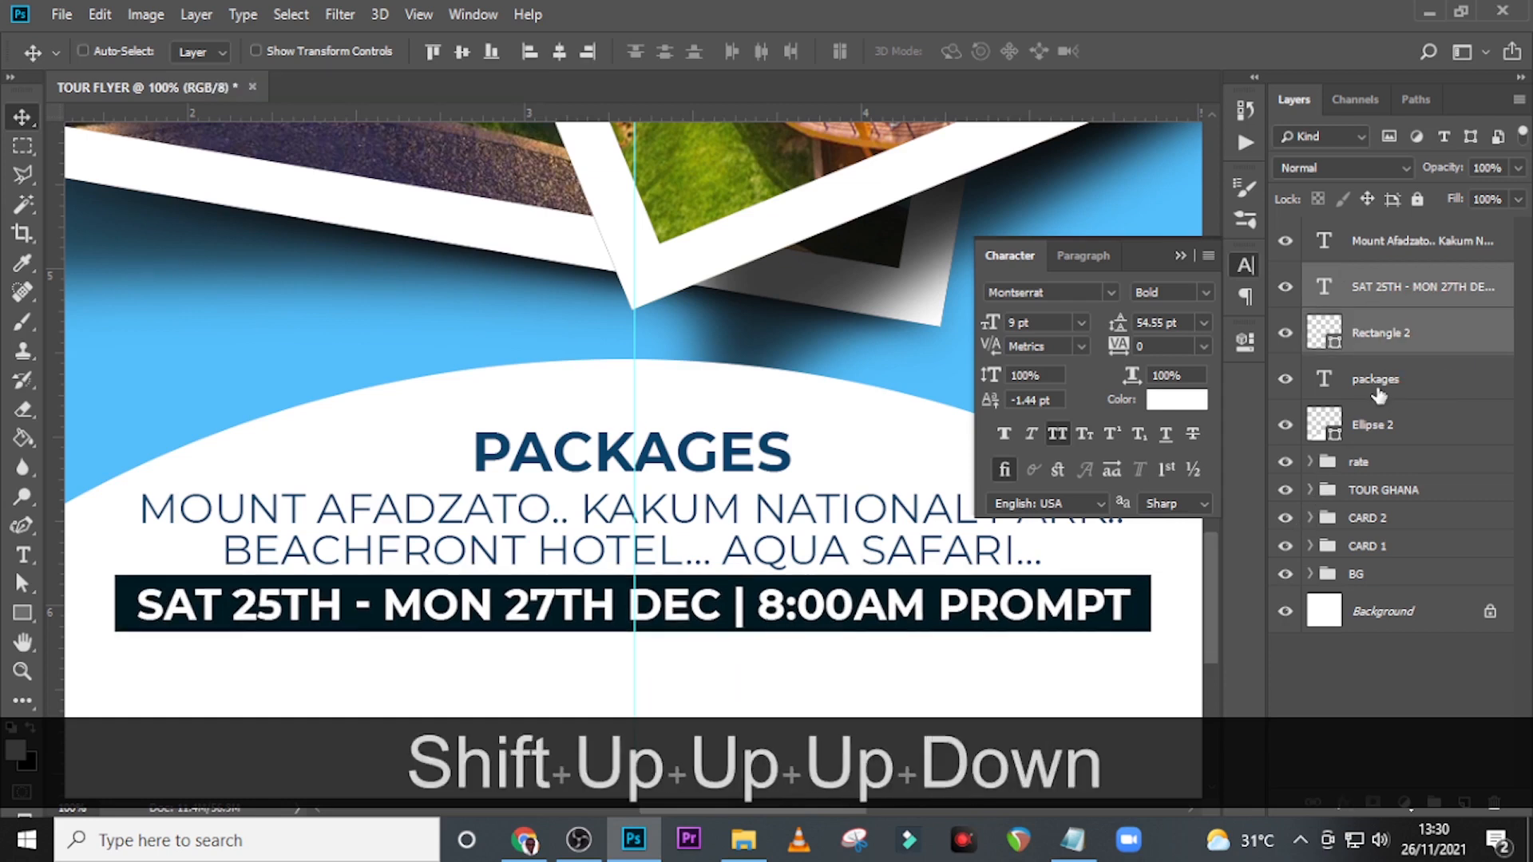
key("Down")
key("Down")
key("Down")
key("Down")
key("Down")
key("Down")
key("Down")
key("Down")
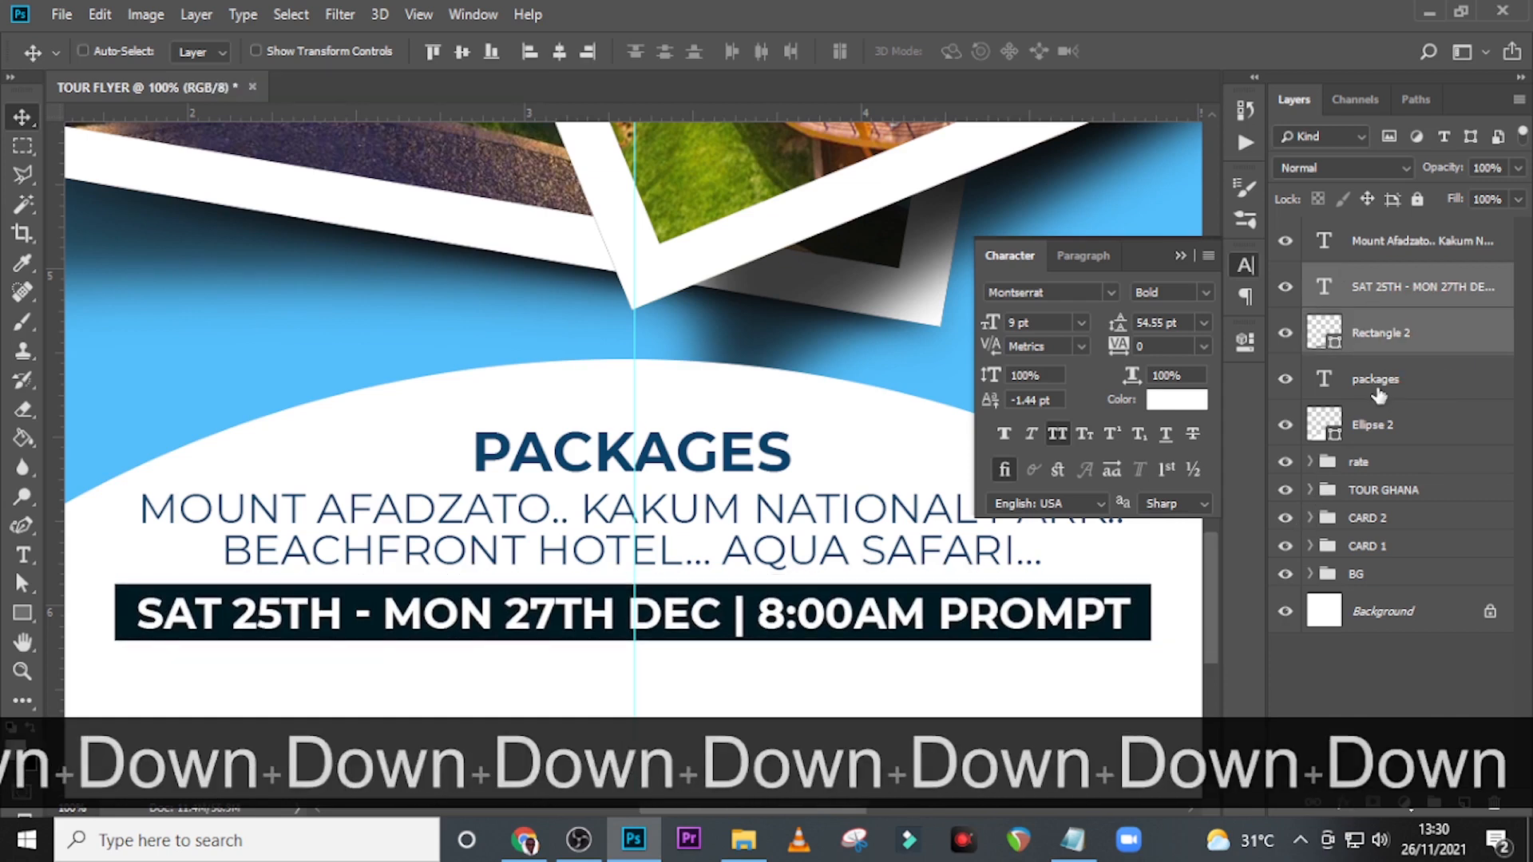
Nudge the PACKAGES heading about 3 px down, closer to the destinations text.
left_click(1378, 397)
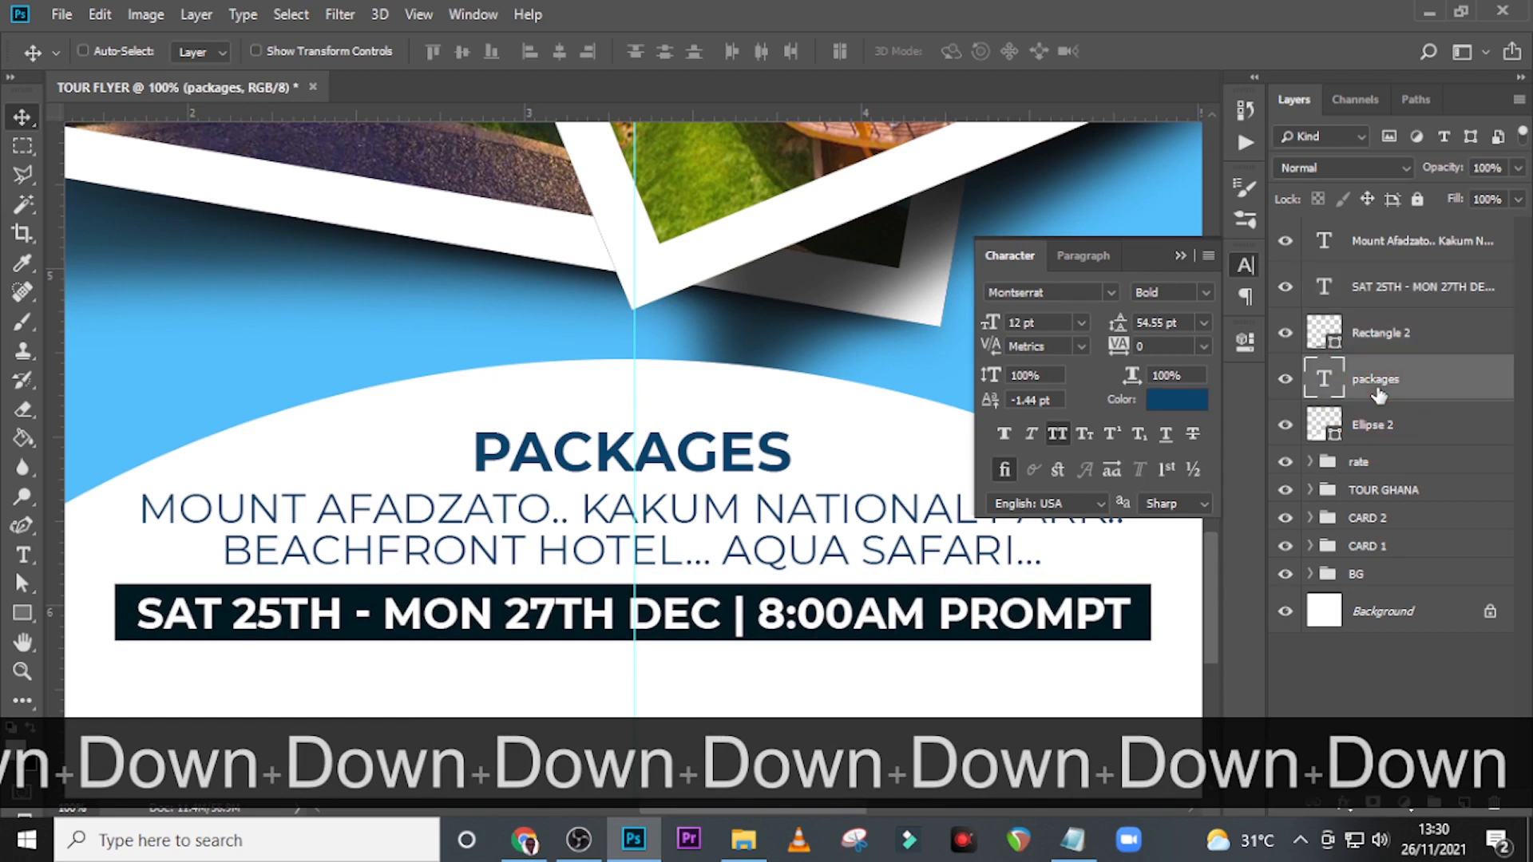
key("Down")
key("Down")
key("Down")
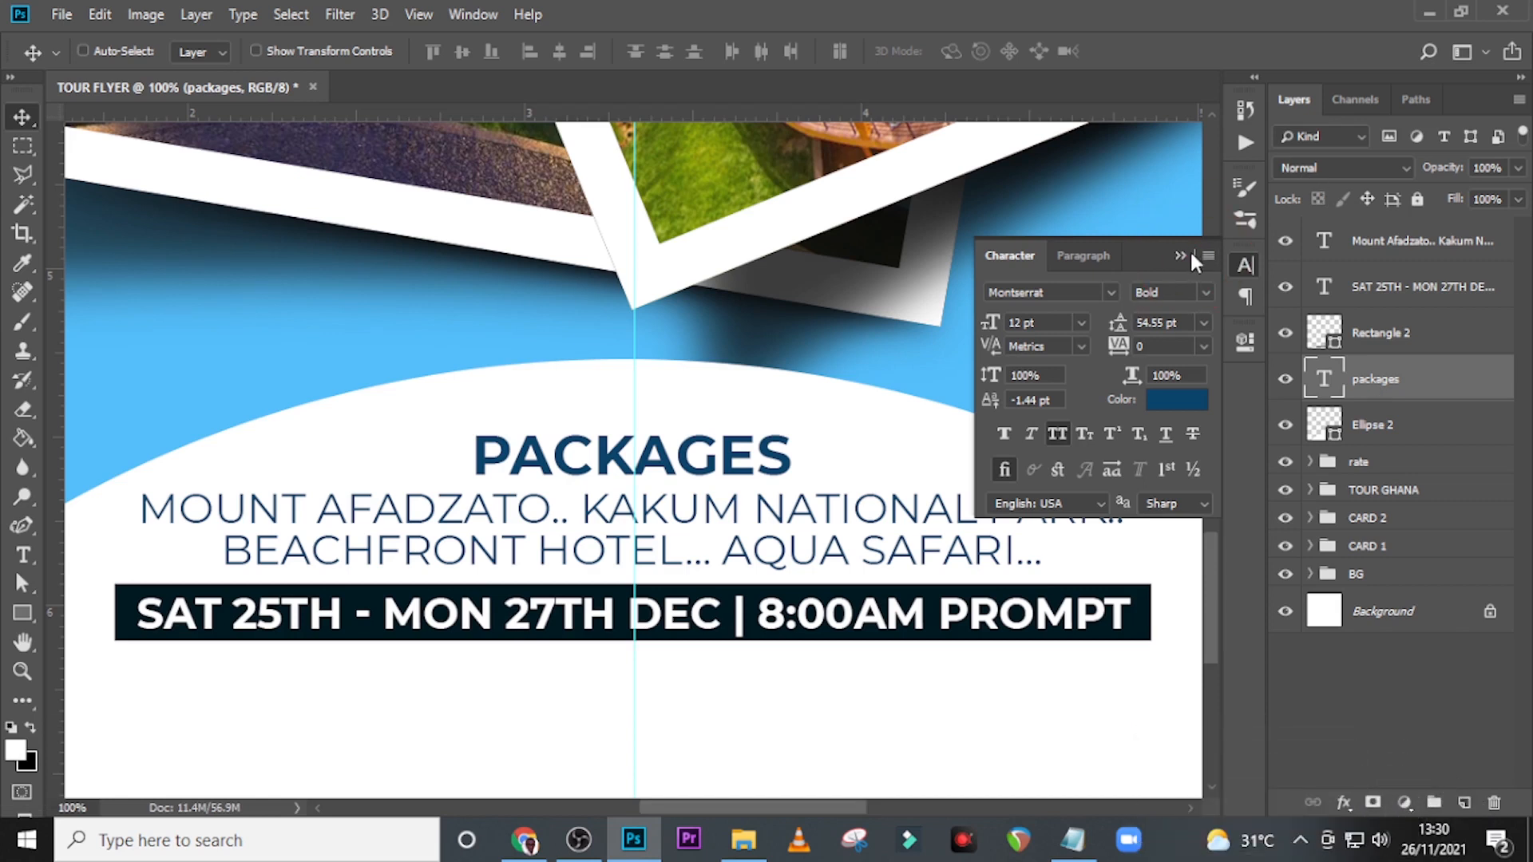
left_click(1178, 257)
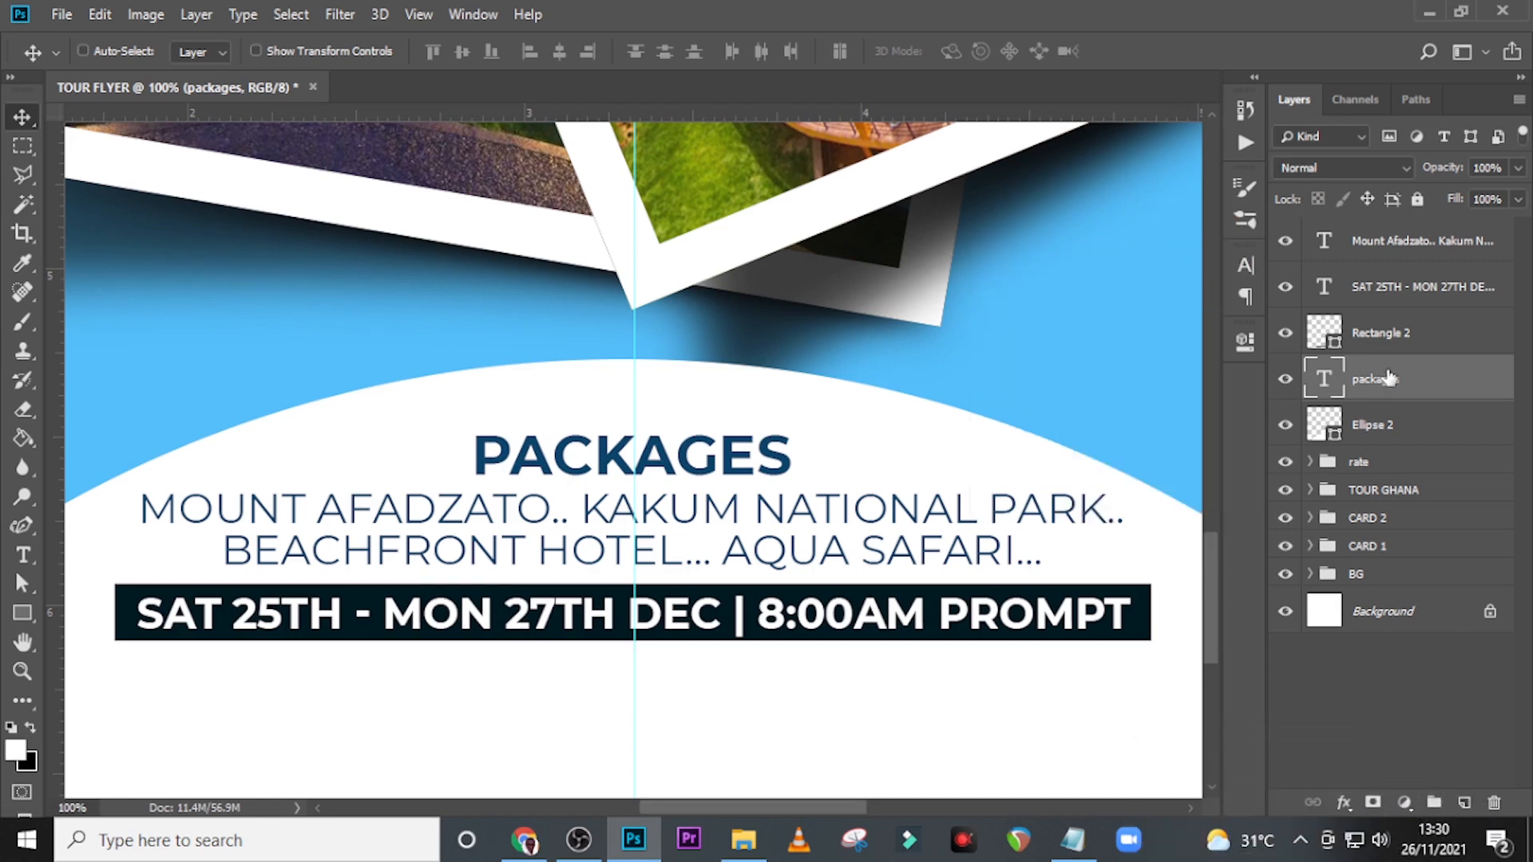
Copy the meeting line from Notepad and place "Let’s meet at Mensvic Hotel, Accra Main" as a new text layer below the date bar.
left_click(1396, 260)
key("t")
left_click(449, 677)
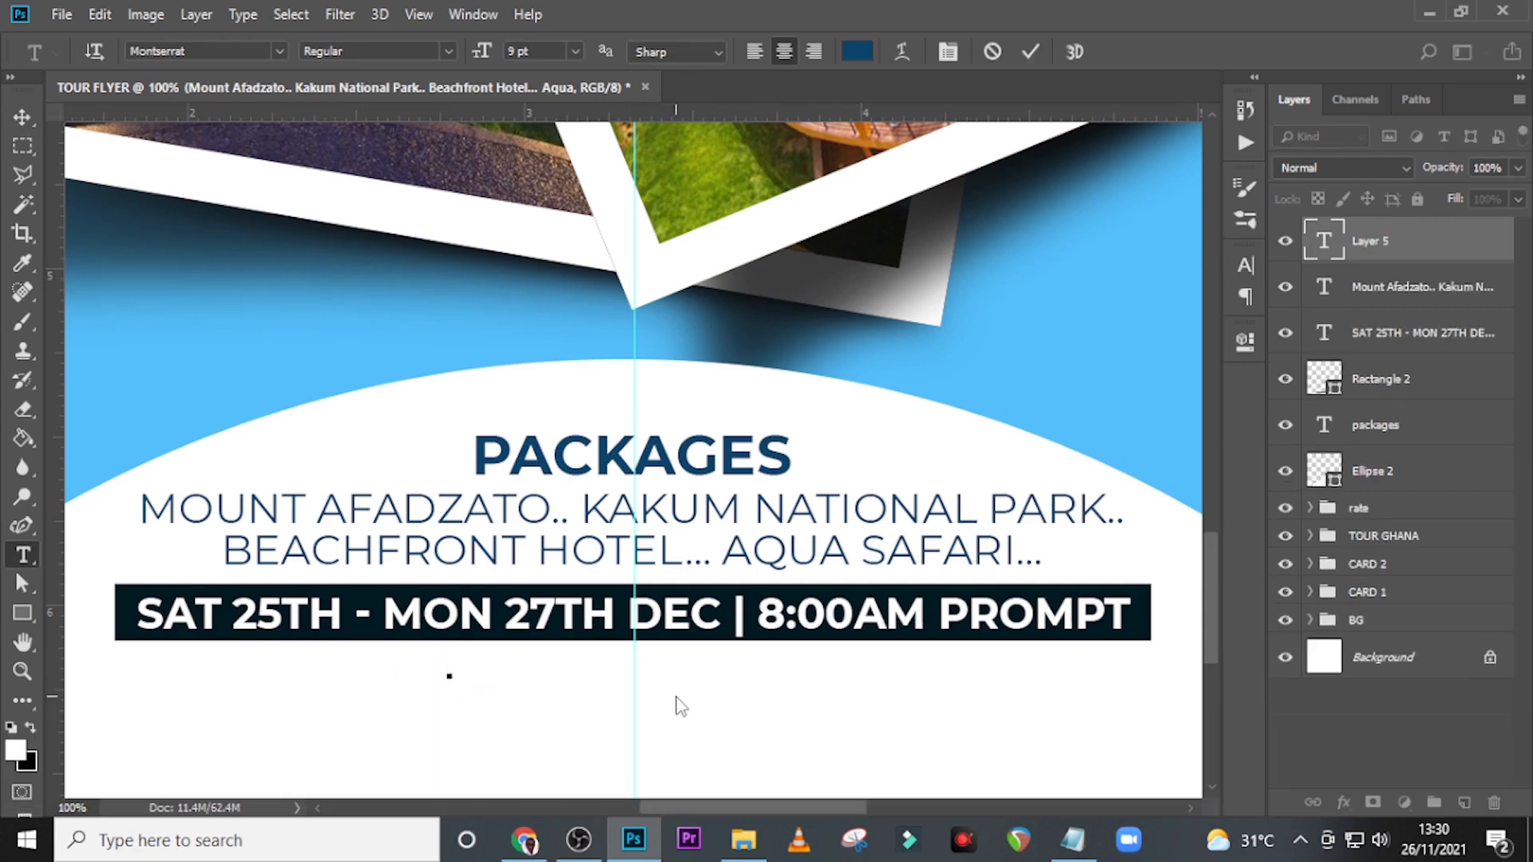
left_click(1072, 838)
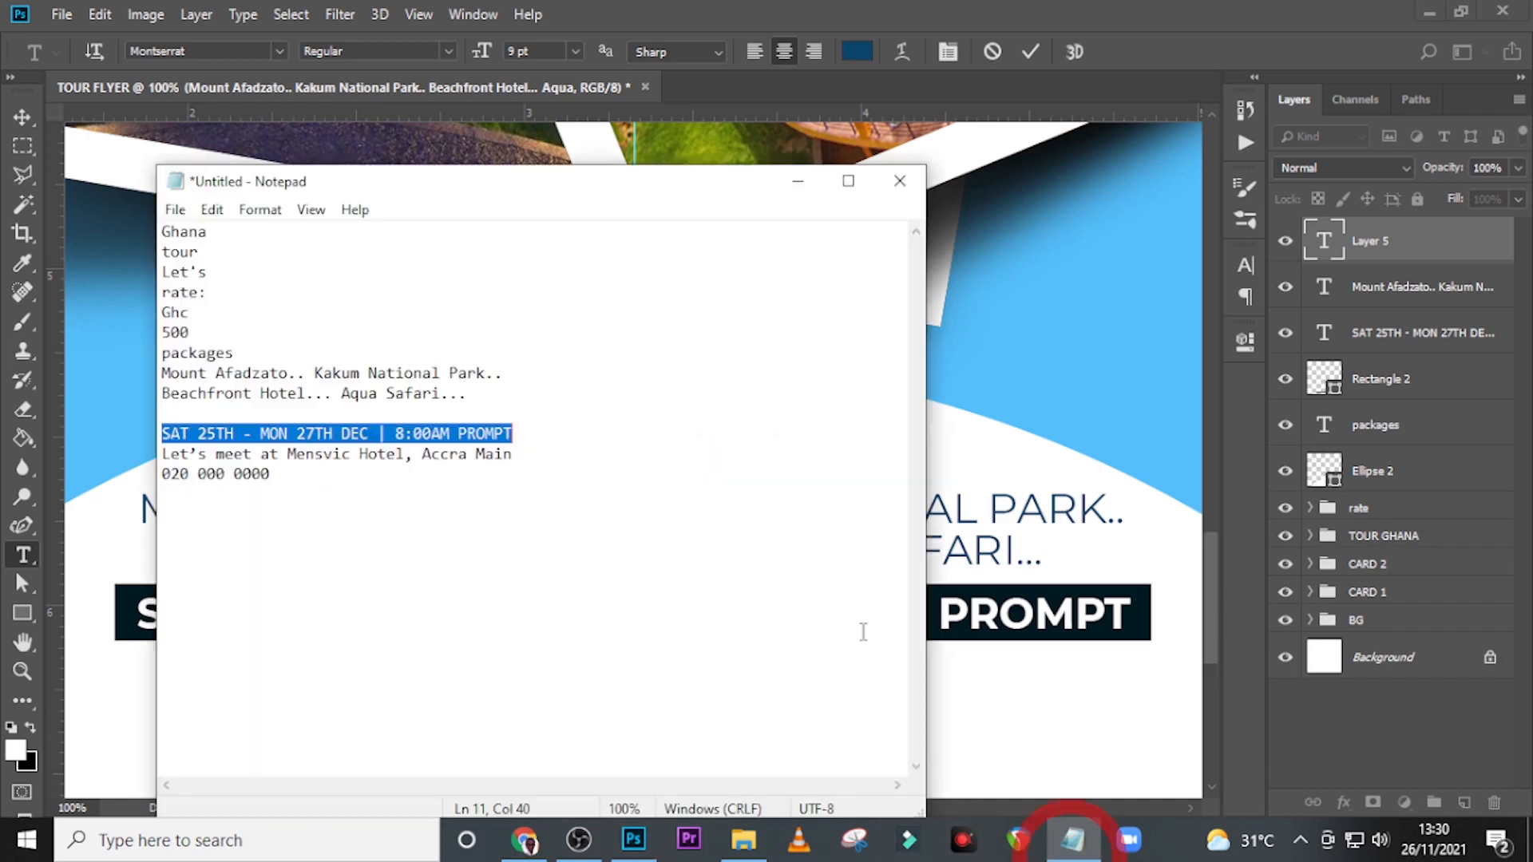
left_click_drag(569, 460, 112, 452)
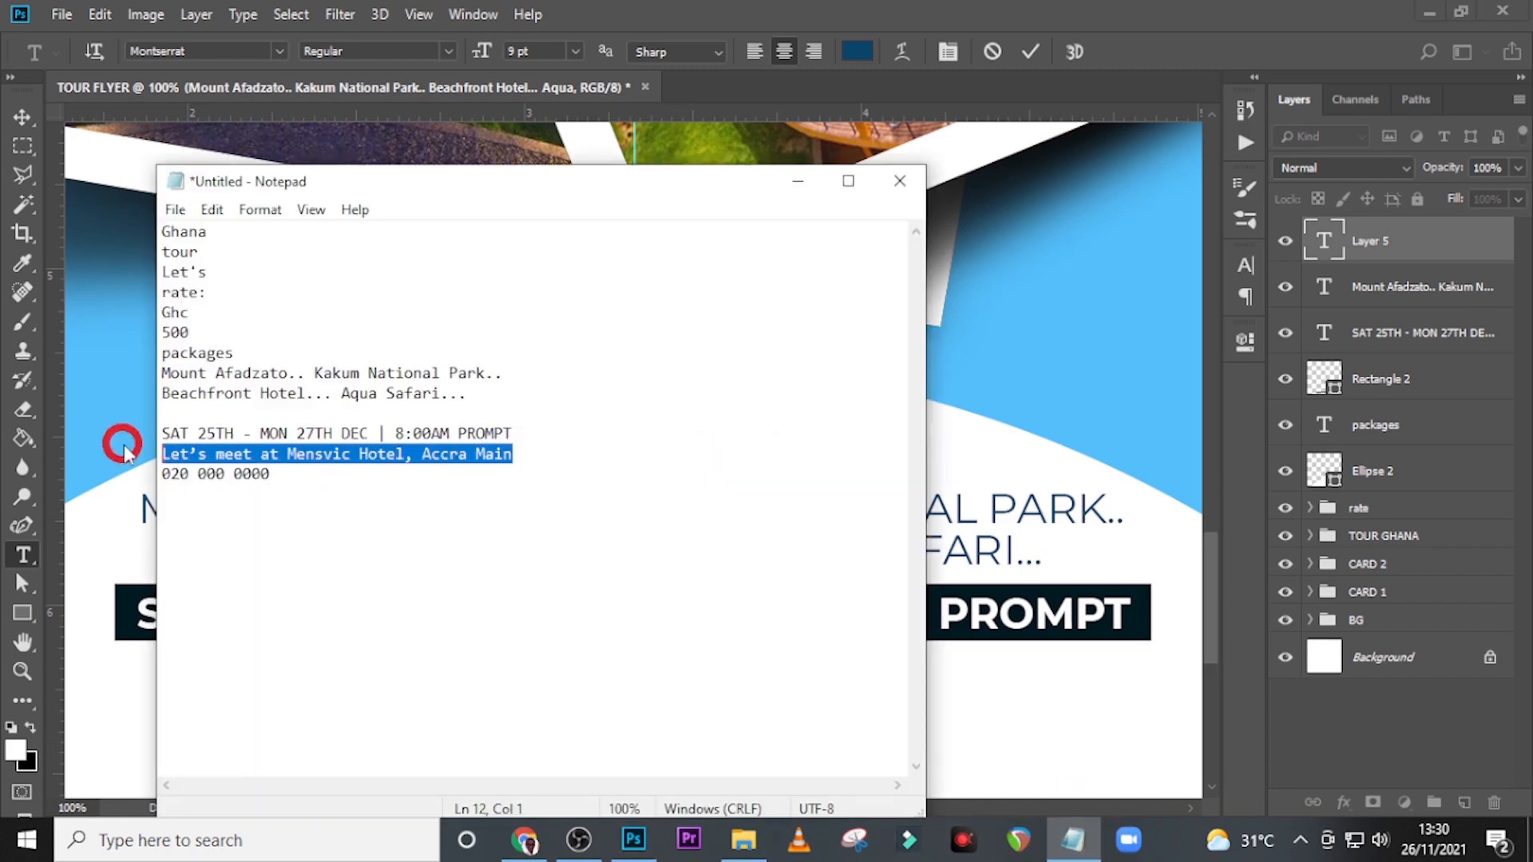
key("ctrl+c")
left_click(724, 70)
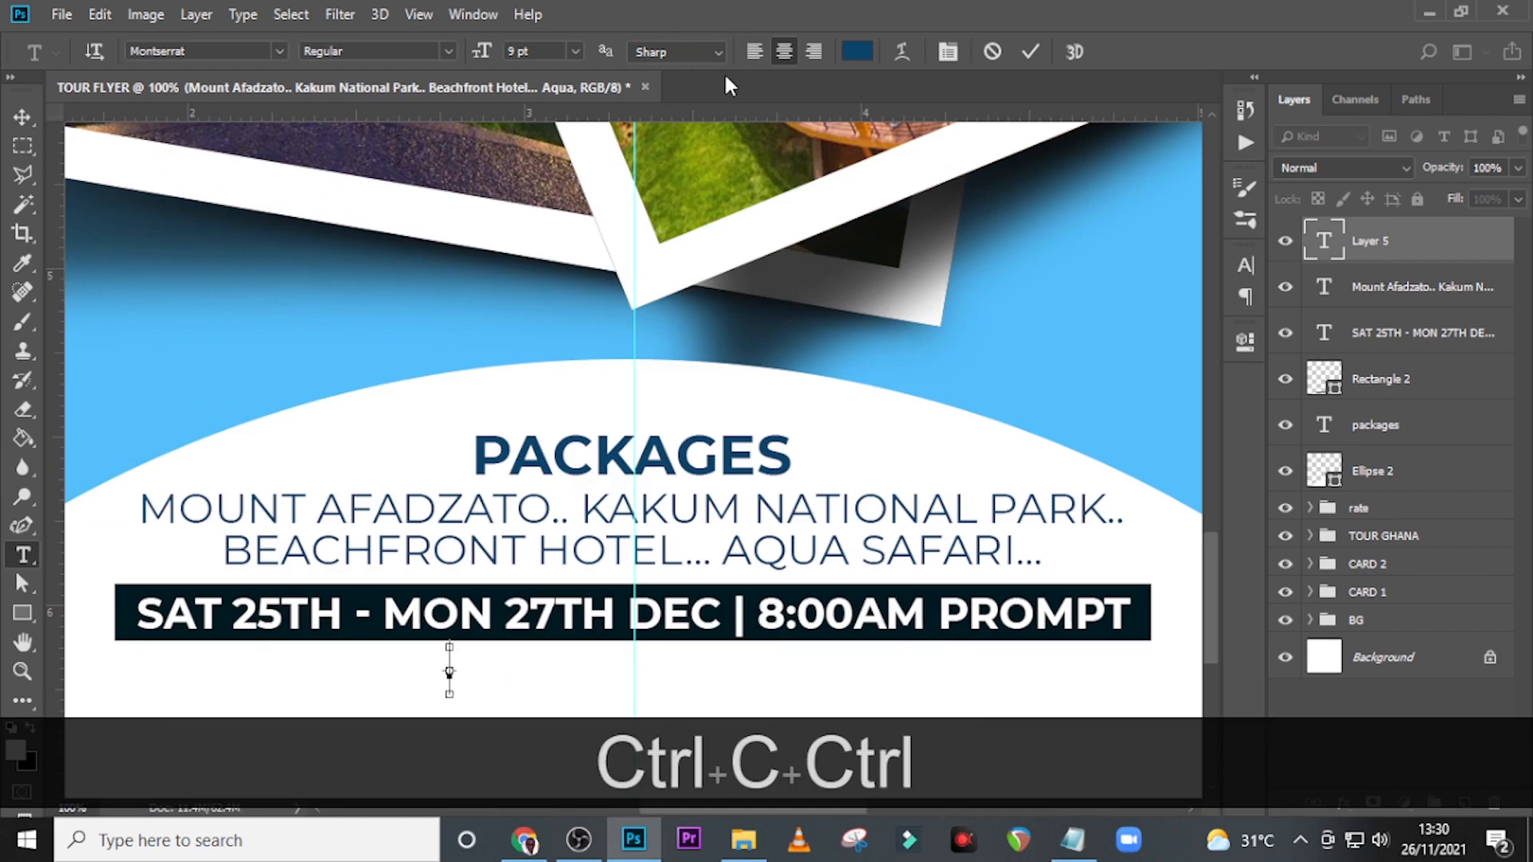
key("ctrl+v")
key("ctrl+minus")
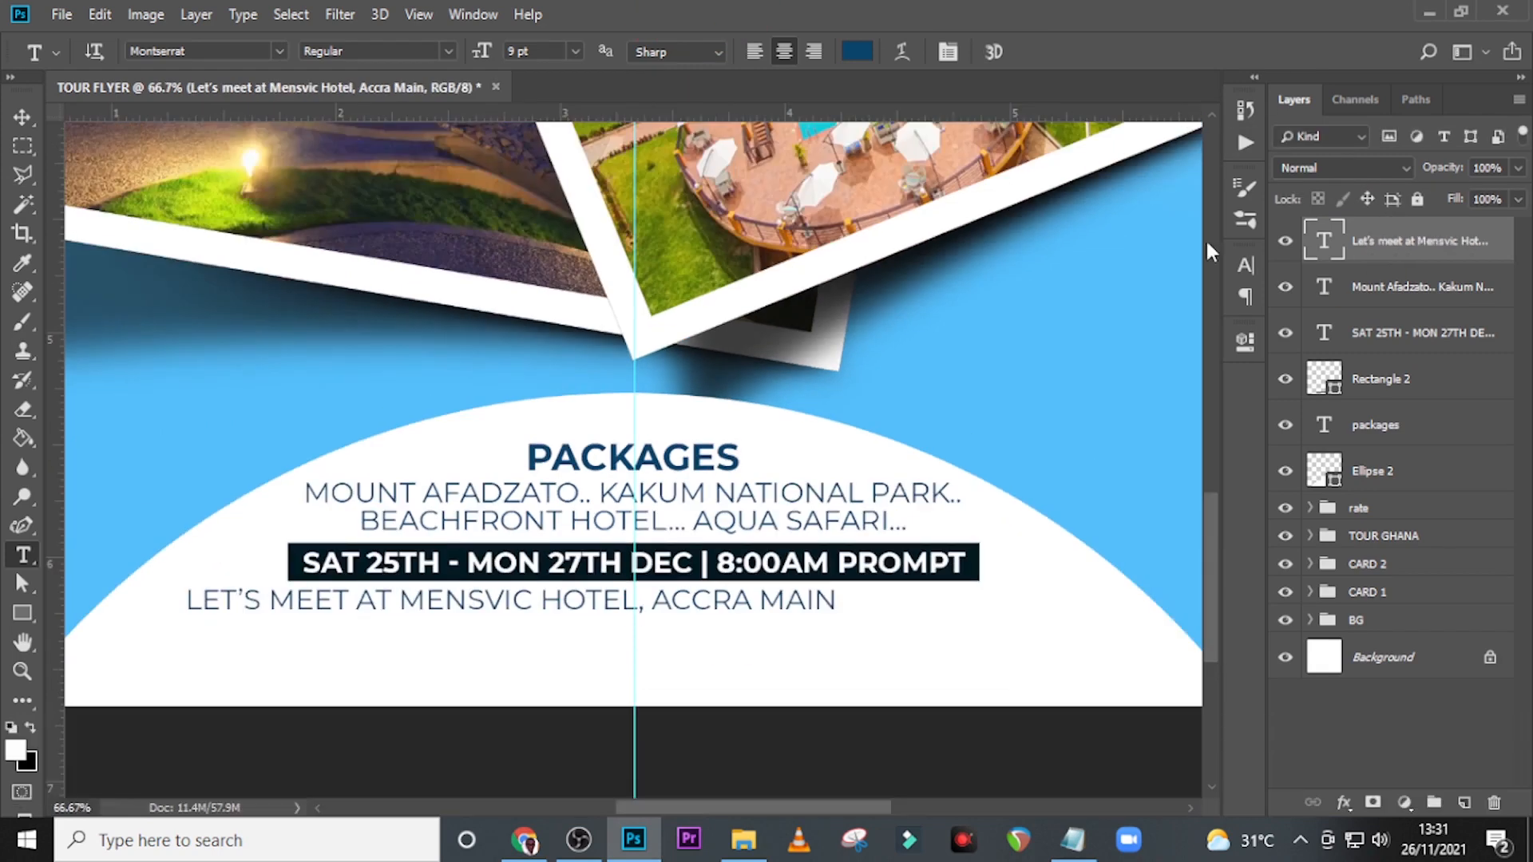
Turn off All Caps for the meeting line and shift it right until it is centred on the vertical guide.
left_click(1243, 269)
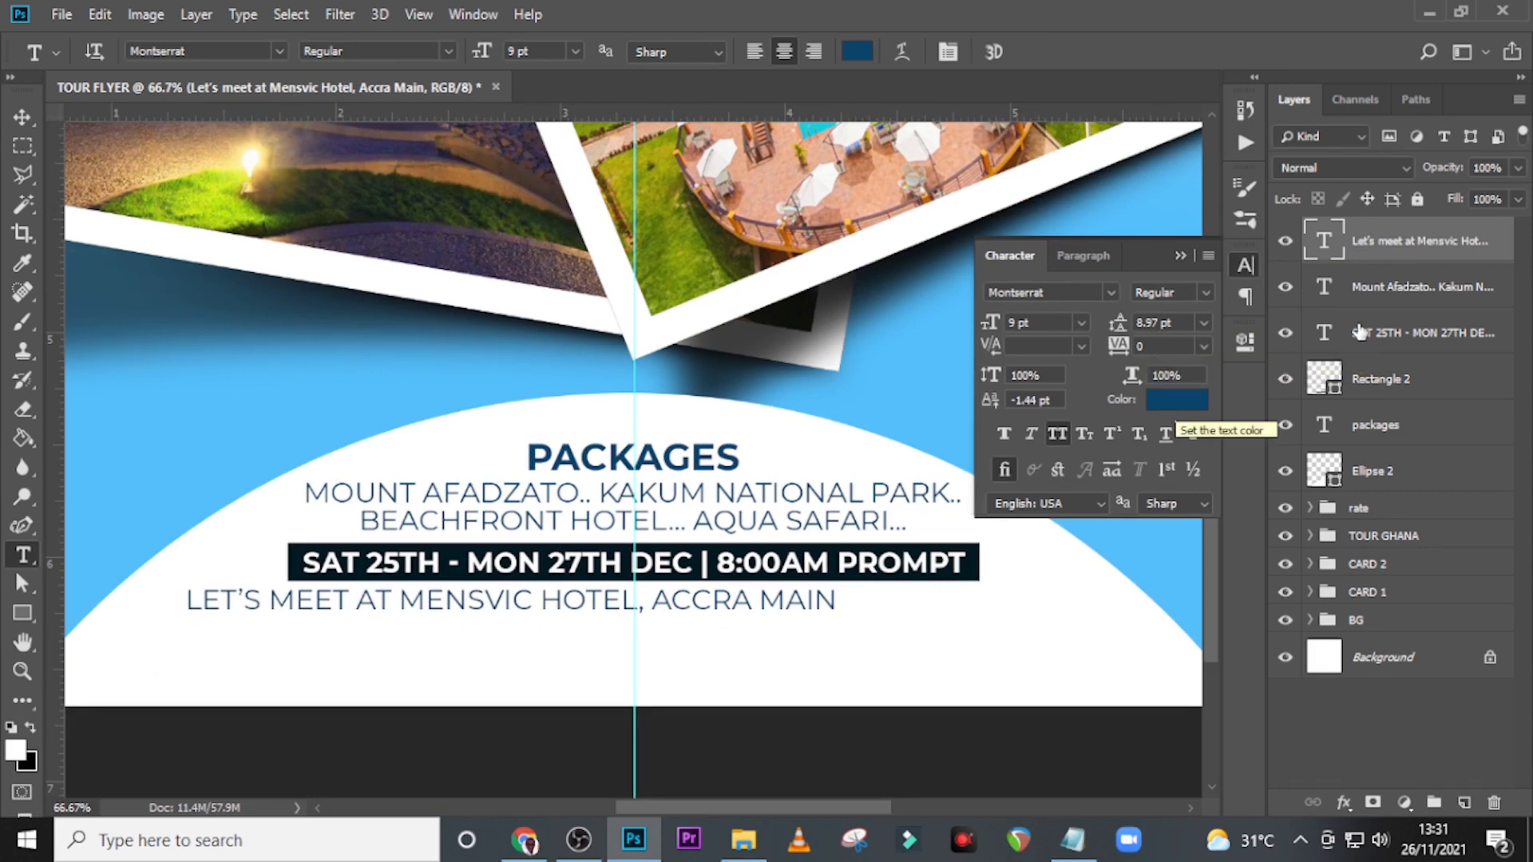
left_click(1059, 434)
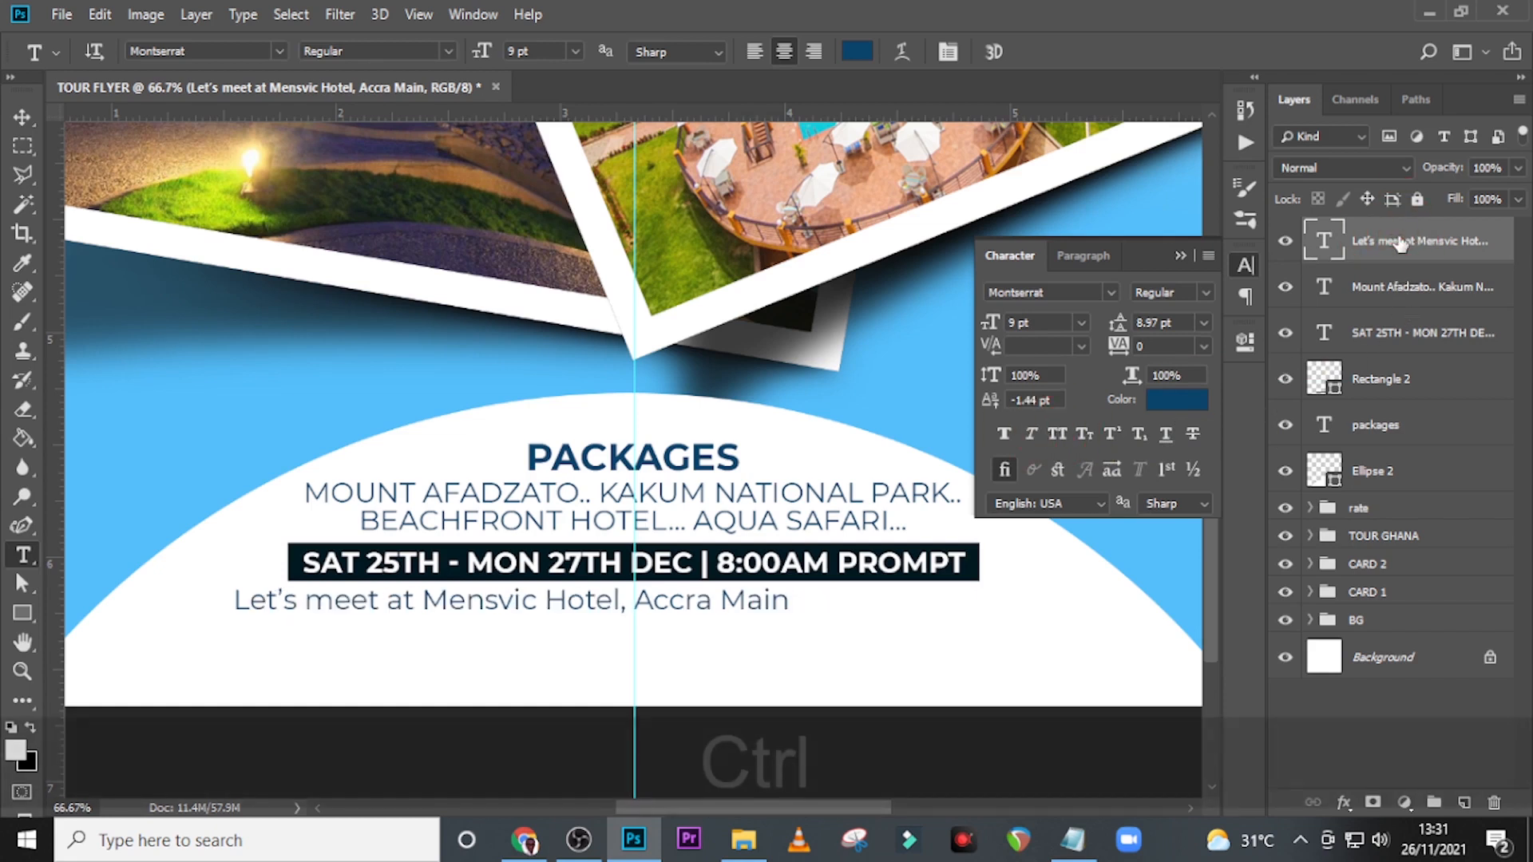
key("ctrl+t")
key("shift+Right")
key("shift+Right")
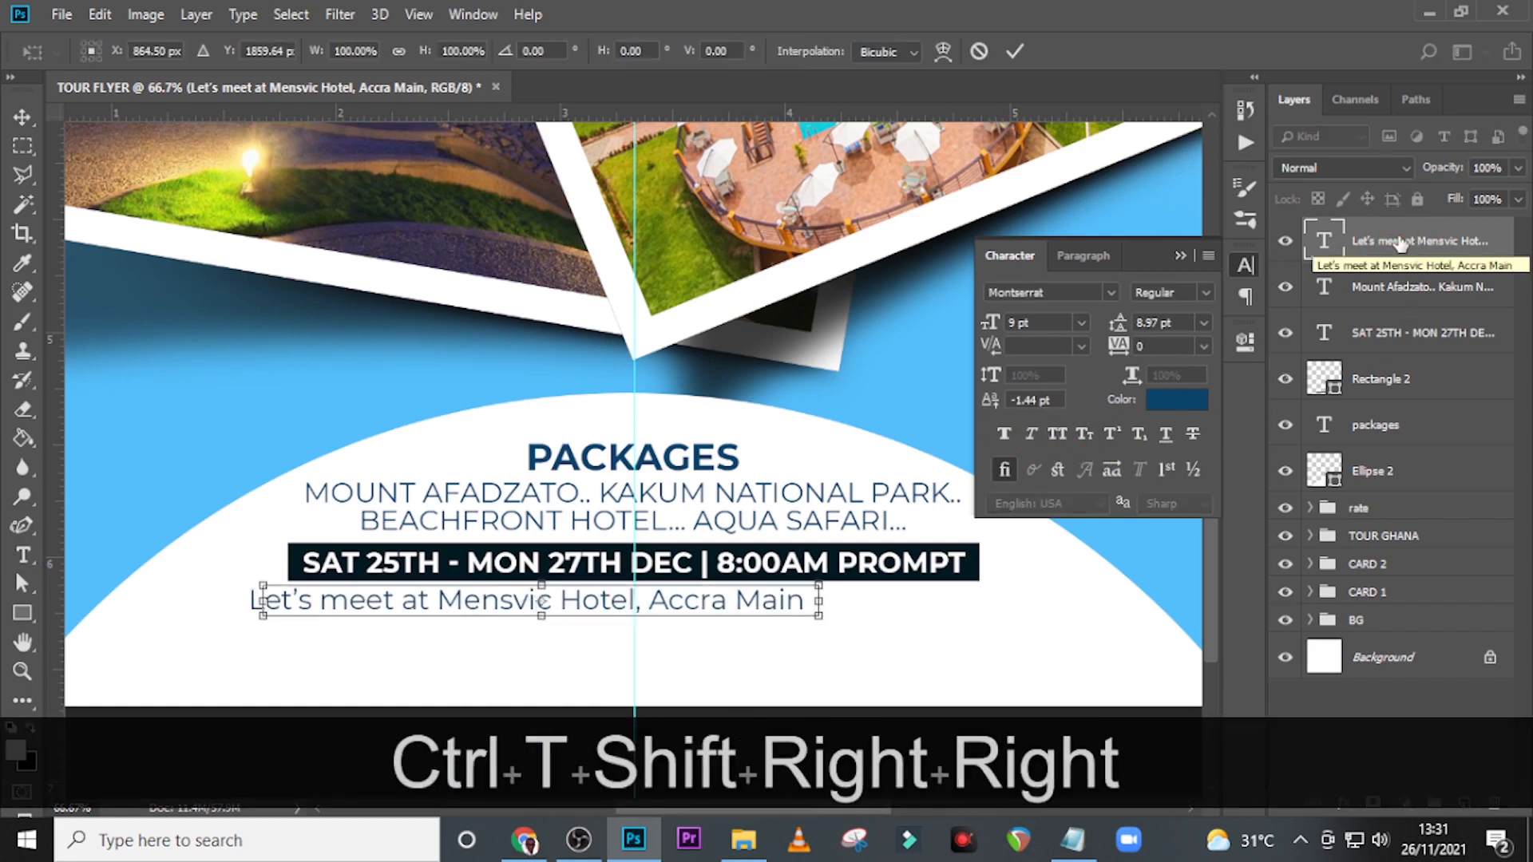
key("shift+Right")
key("shift+Right")
key("shift+Right")
key("shift+Right")
key("shift+Right")
key("shift+Right")
key("shift+Right")
key("shift+Right")
key("shift+Right")
key("shift+Right")
key("shift+Right")
key("shift+Right")
key("shift+Right")
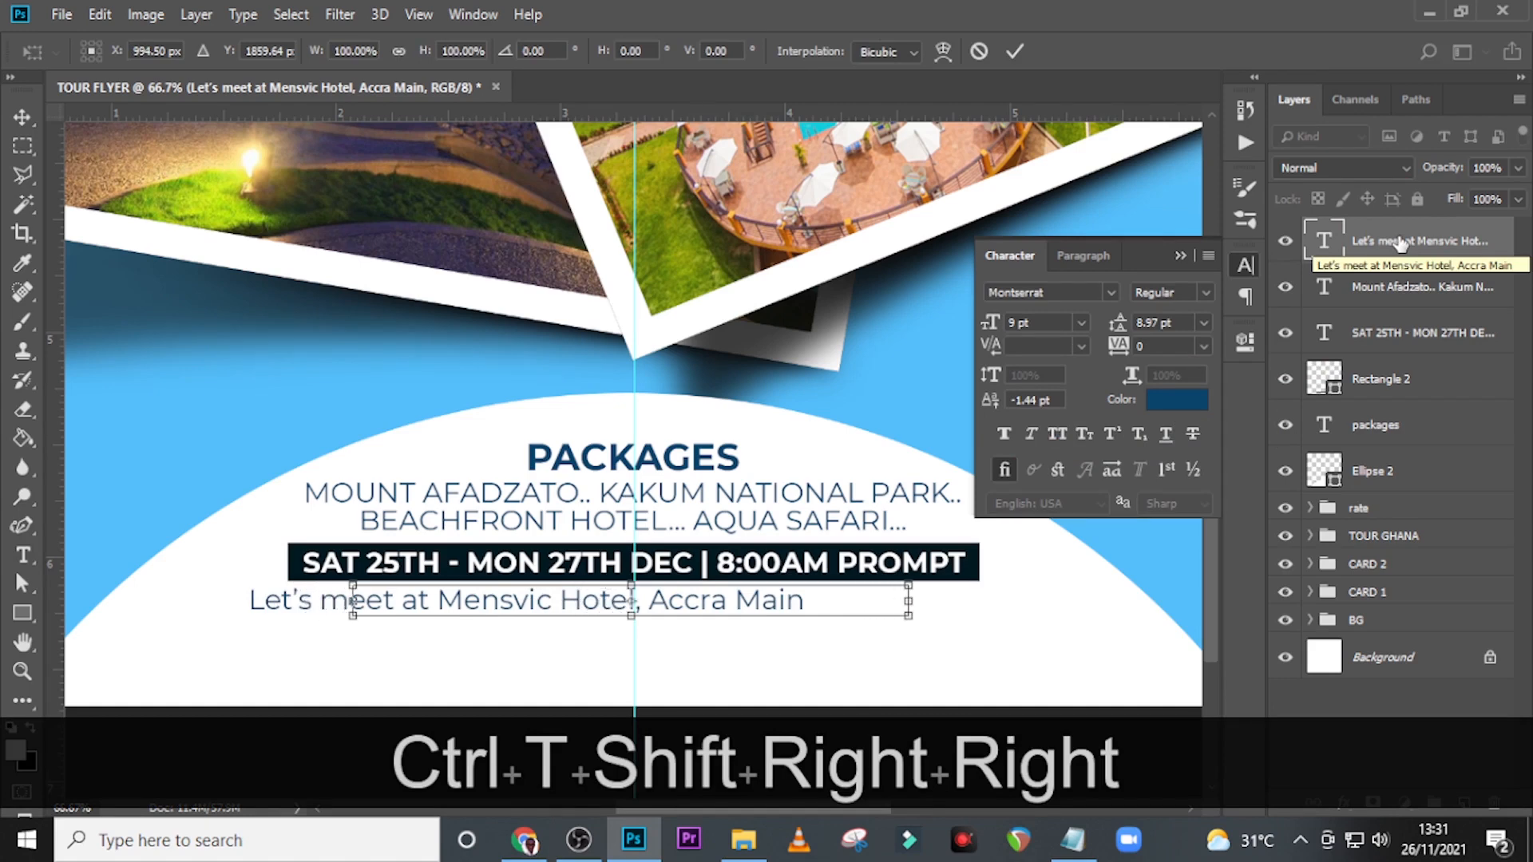
key("shift+Right")
key("shift+Right")
key("shift+Right")
key("Return")
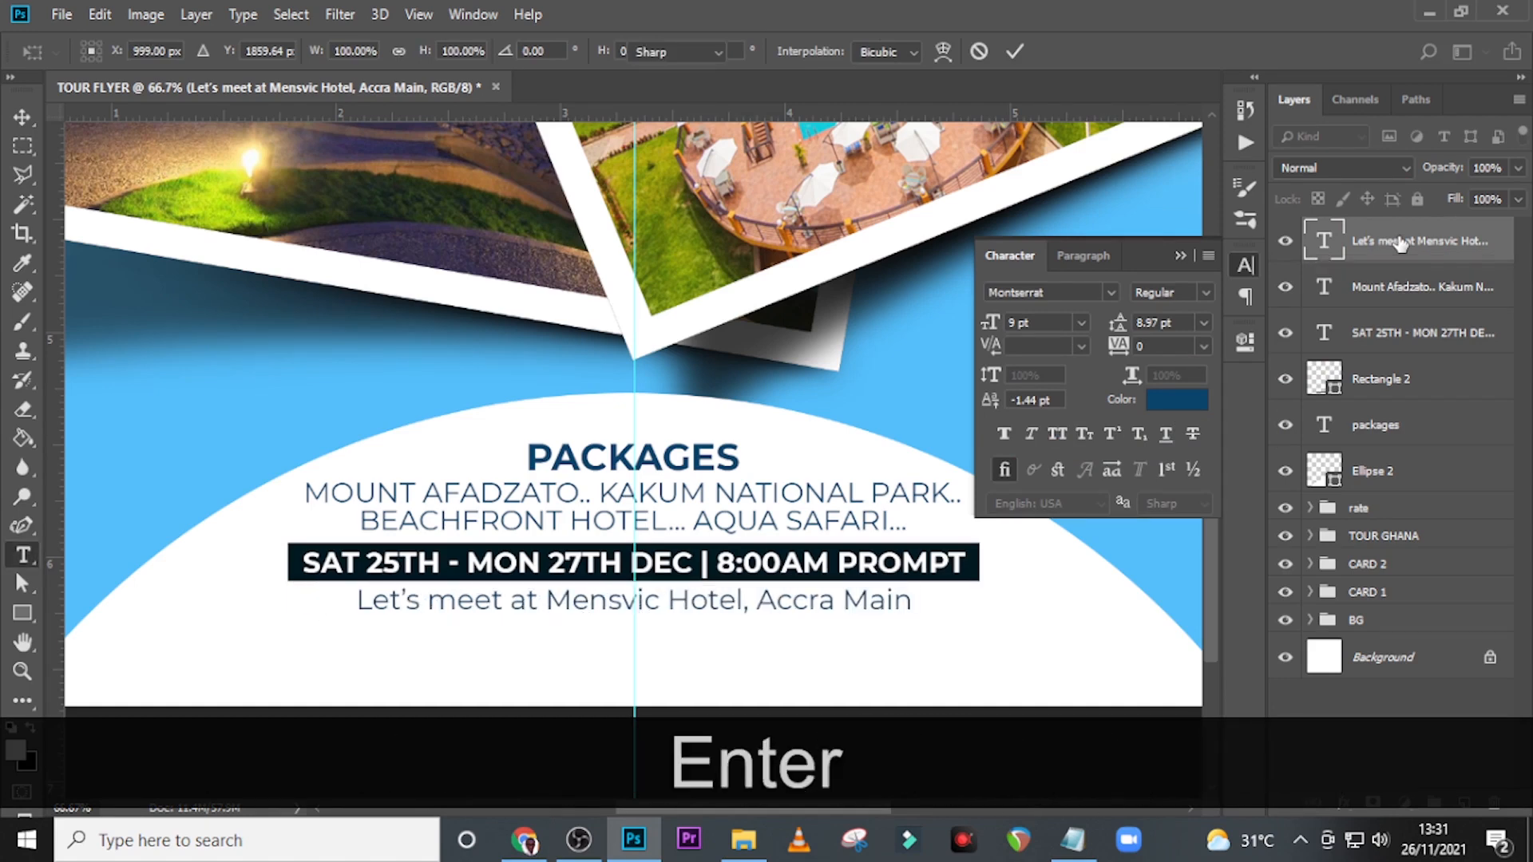
key("Down")
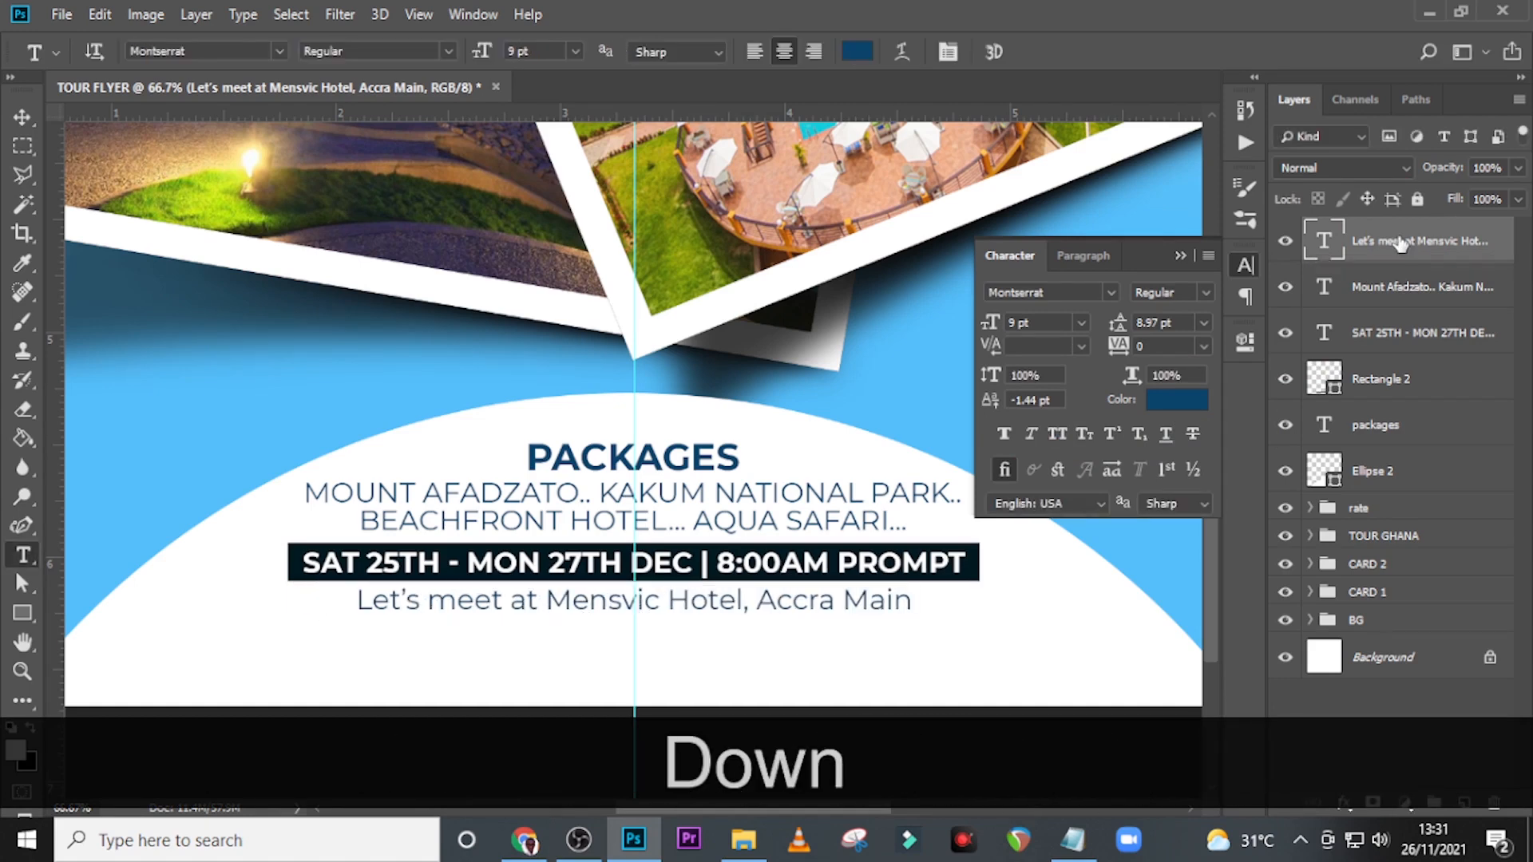
Apply Faux Bold and the Montserrat Medium style to "Mensvic Hotel, Accra Main" in the meeting line.
double_click(1319, 244)
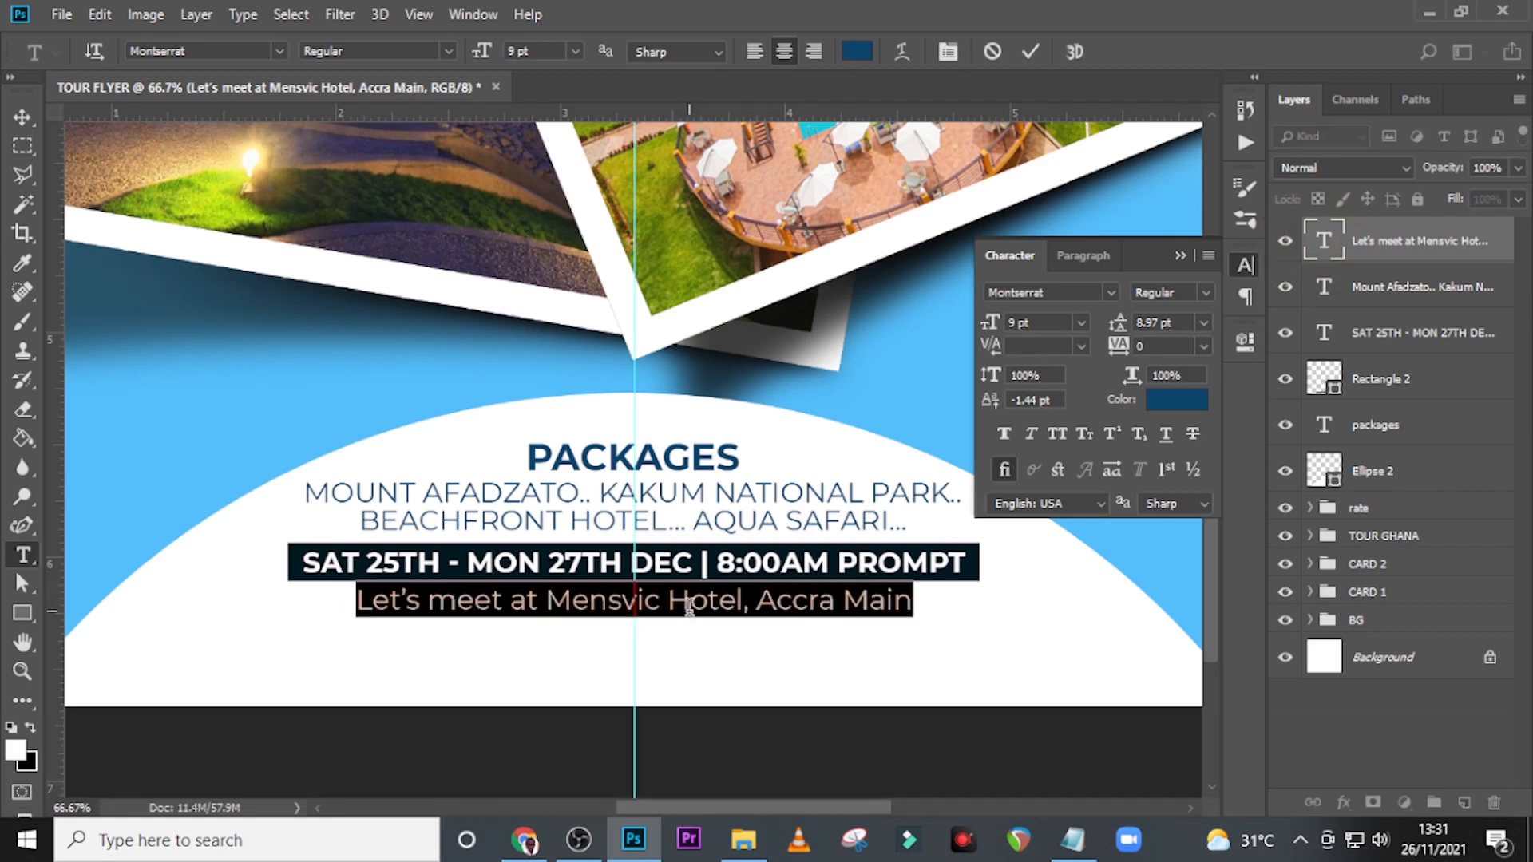
left_click_drag(551, 604, 964, 606)
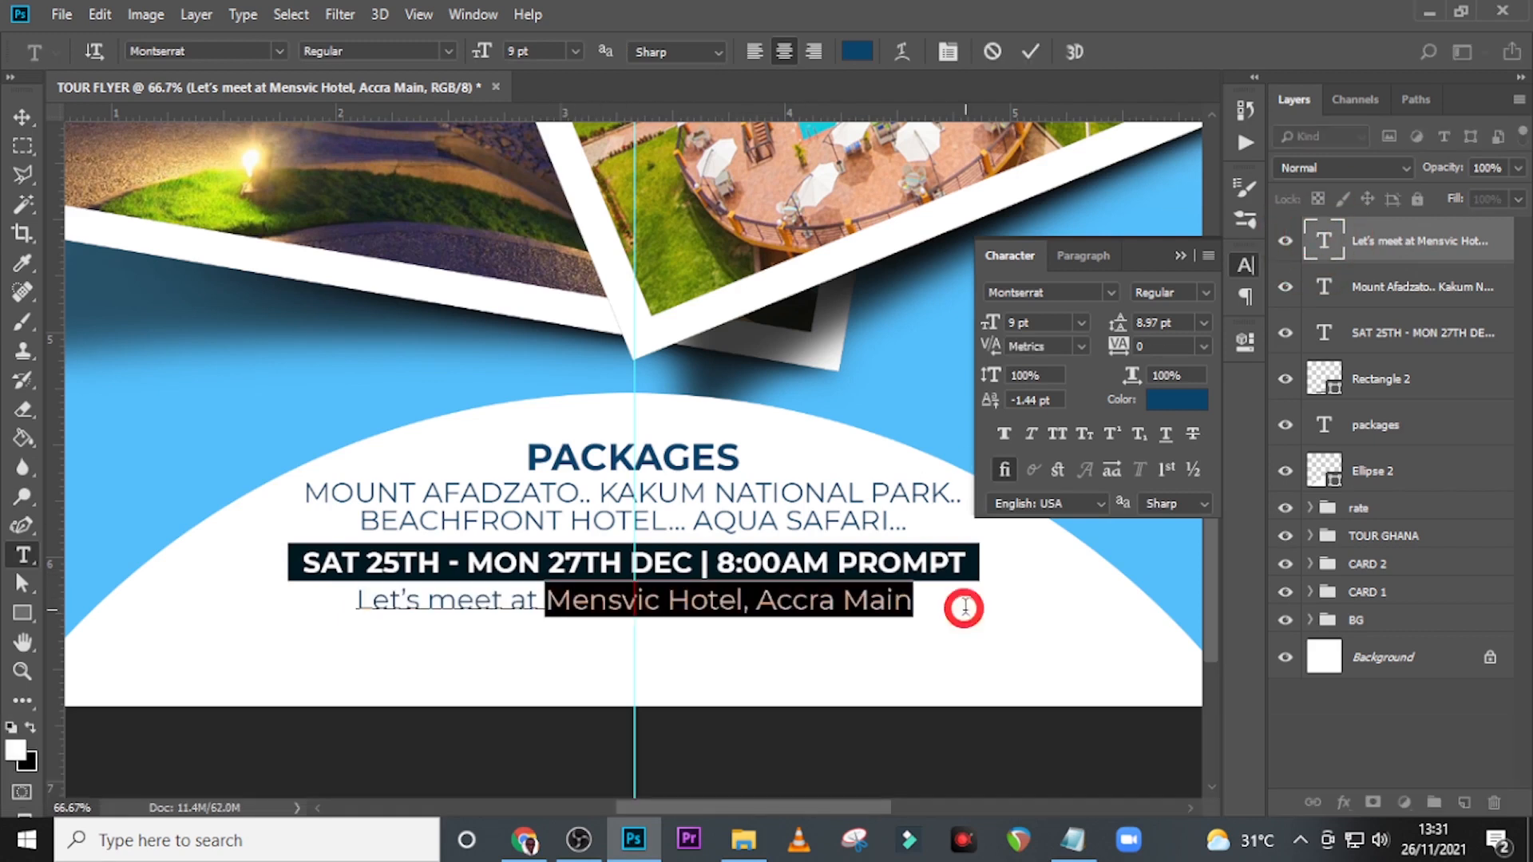
left_click(999, 433)
left_click(1202, 295)
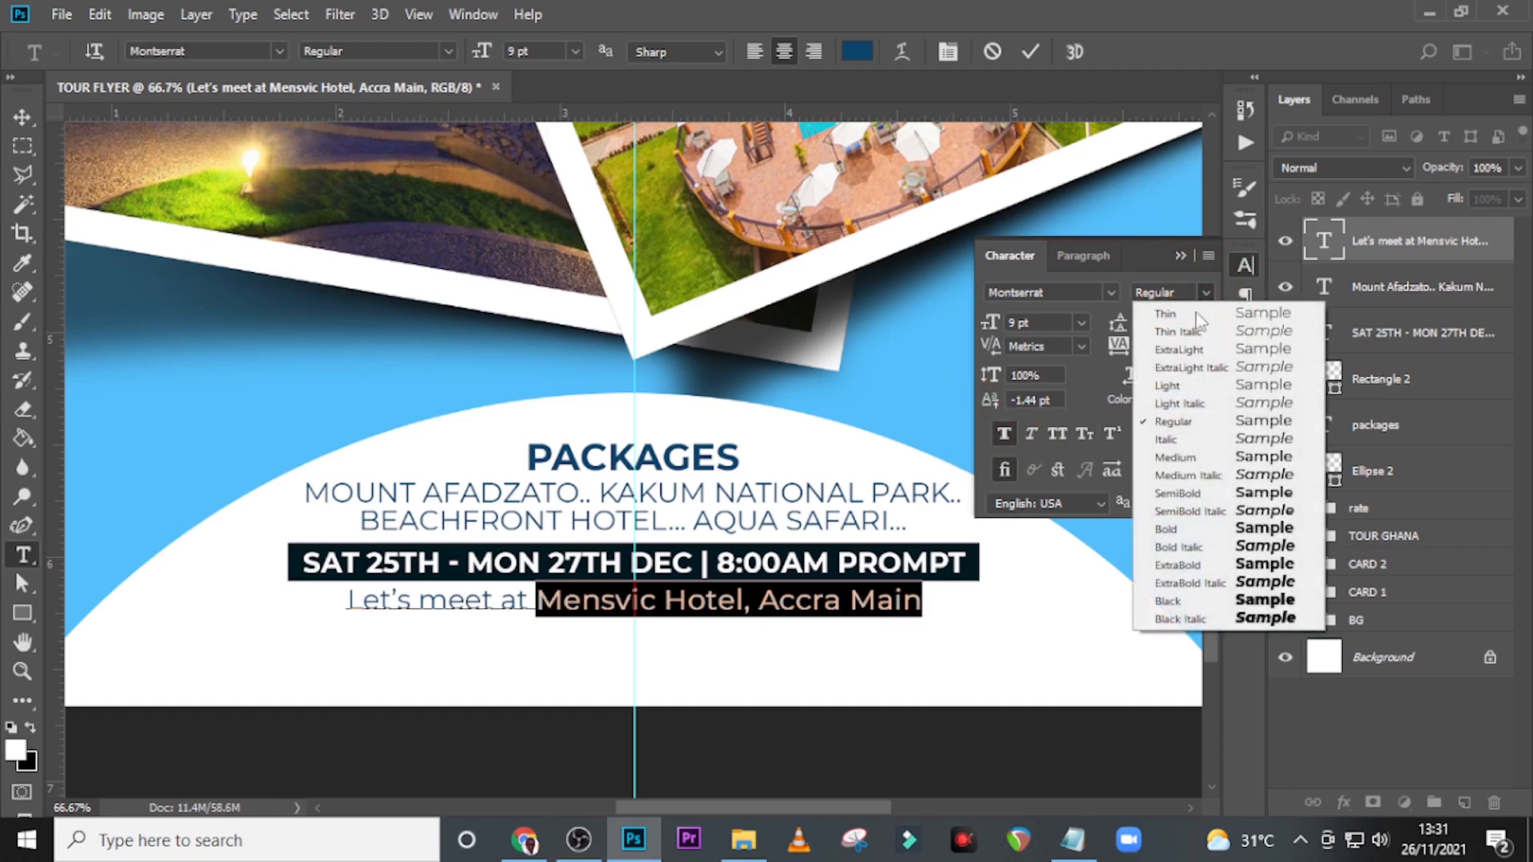
left_click(1174, 458)
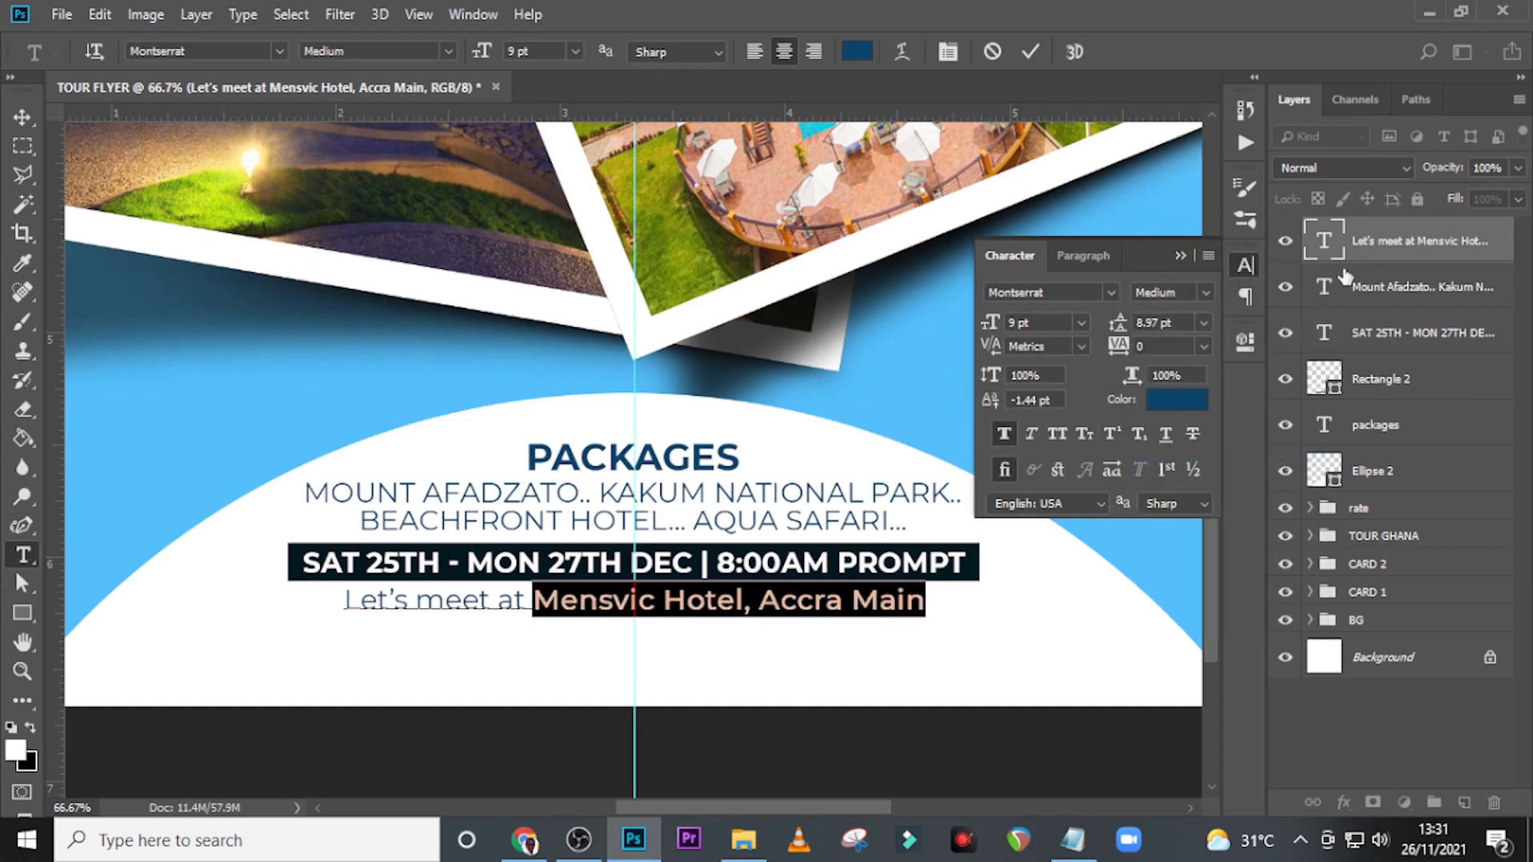
left_click(1382, 239)
key("ctrl+t")
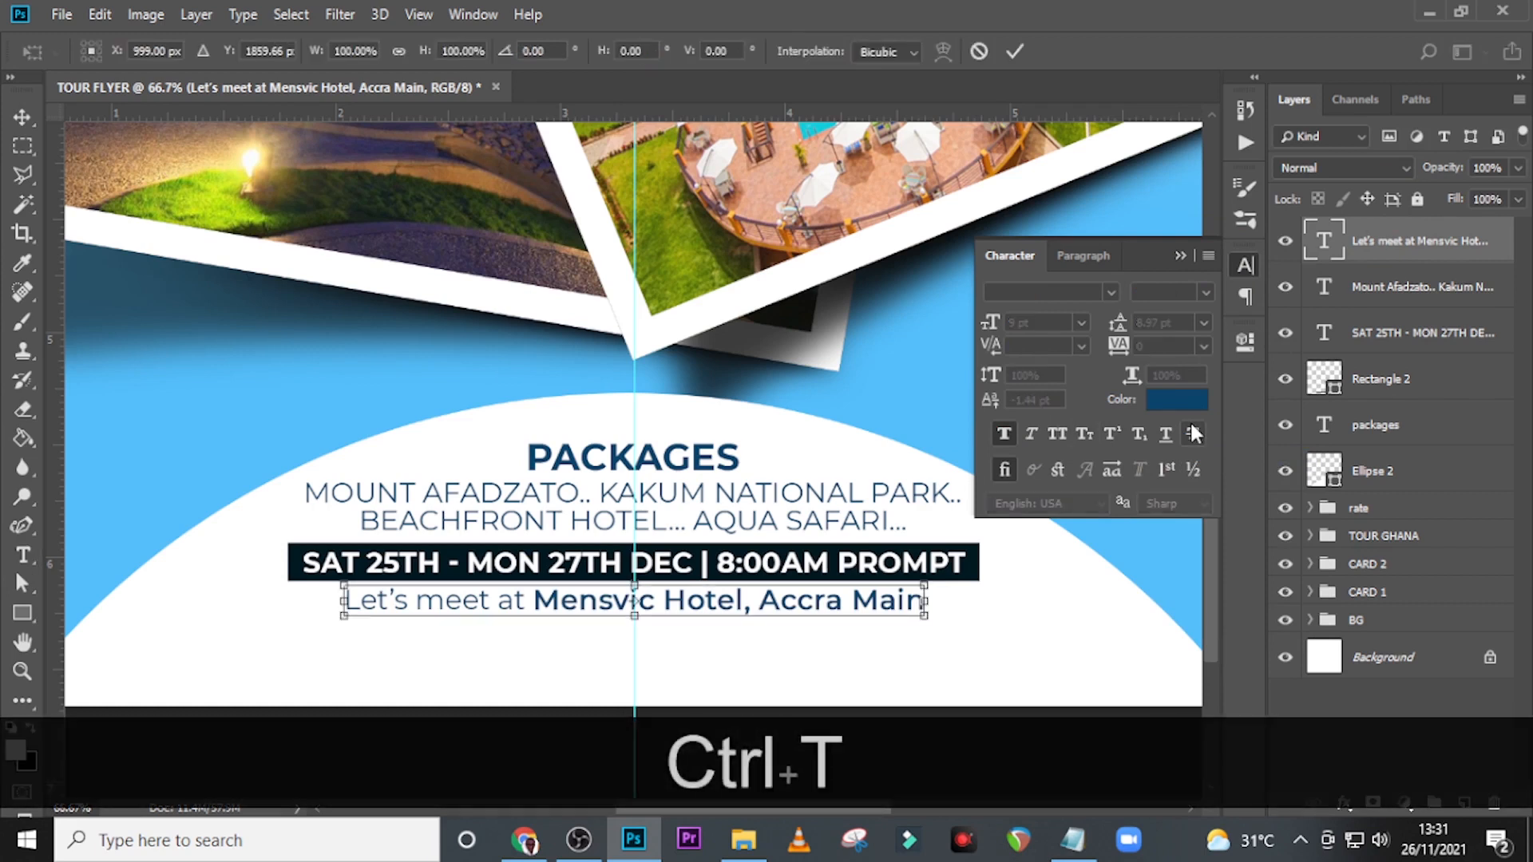
key("Return")
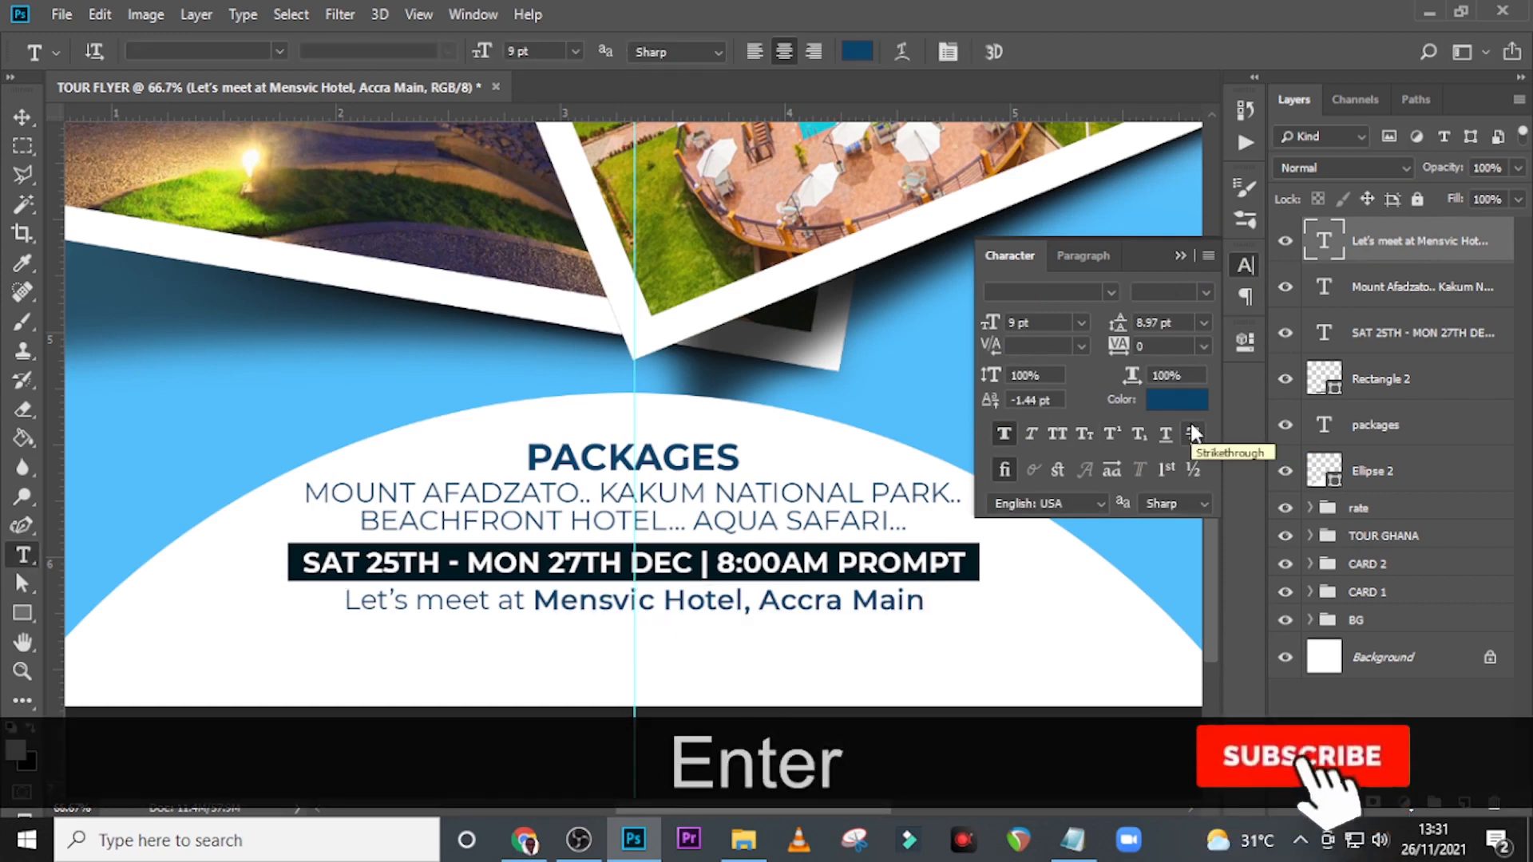
Nudge the meeting line a few pixels down, away from the date bar.
key("Down")
key("Down")
key("v")
key("Down")
key("Down")
key("Down")
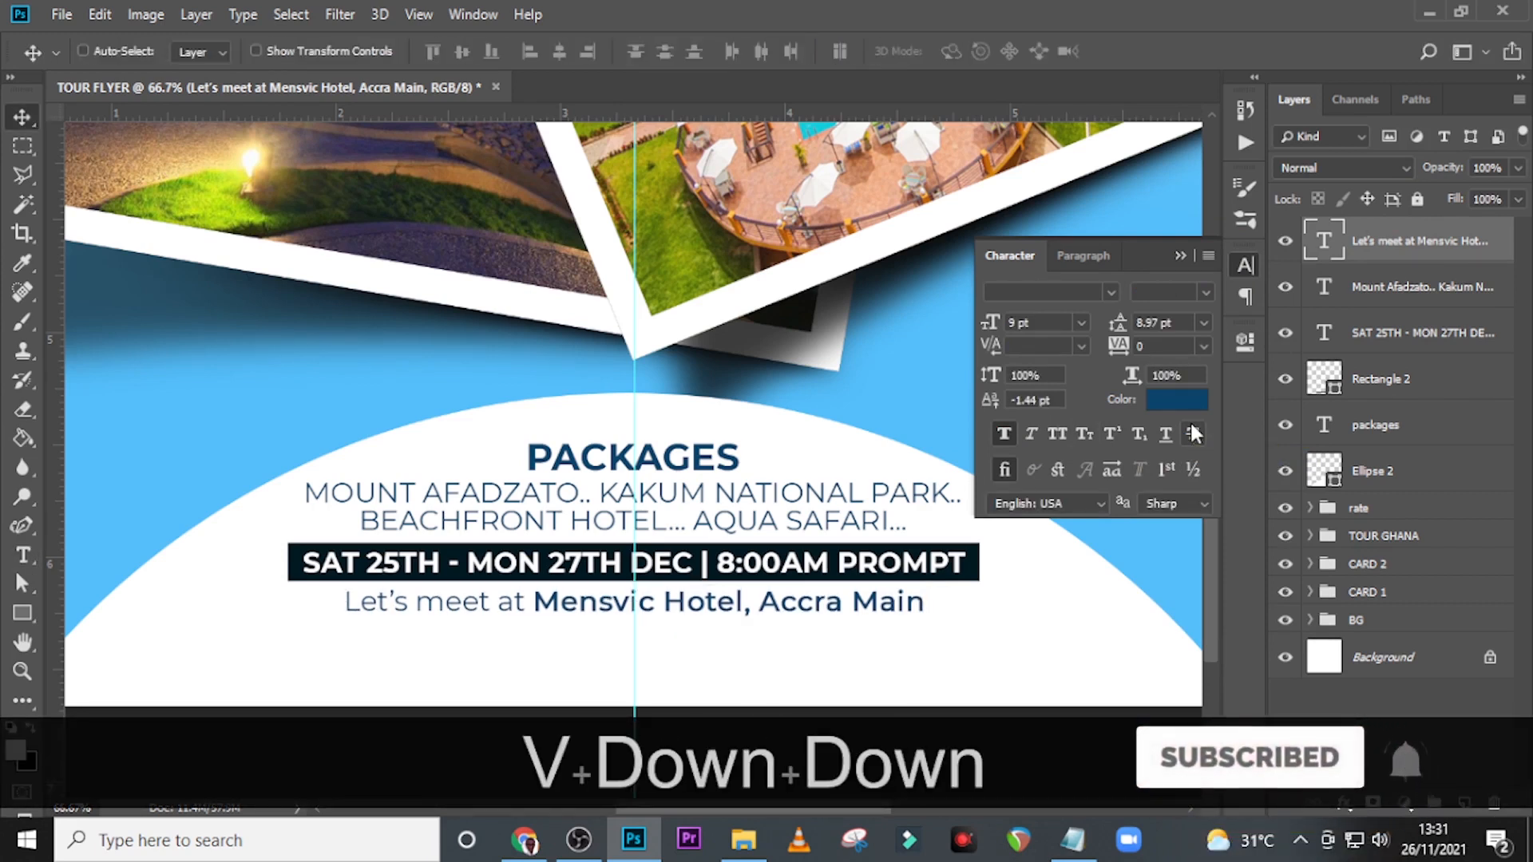
key("Down")
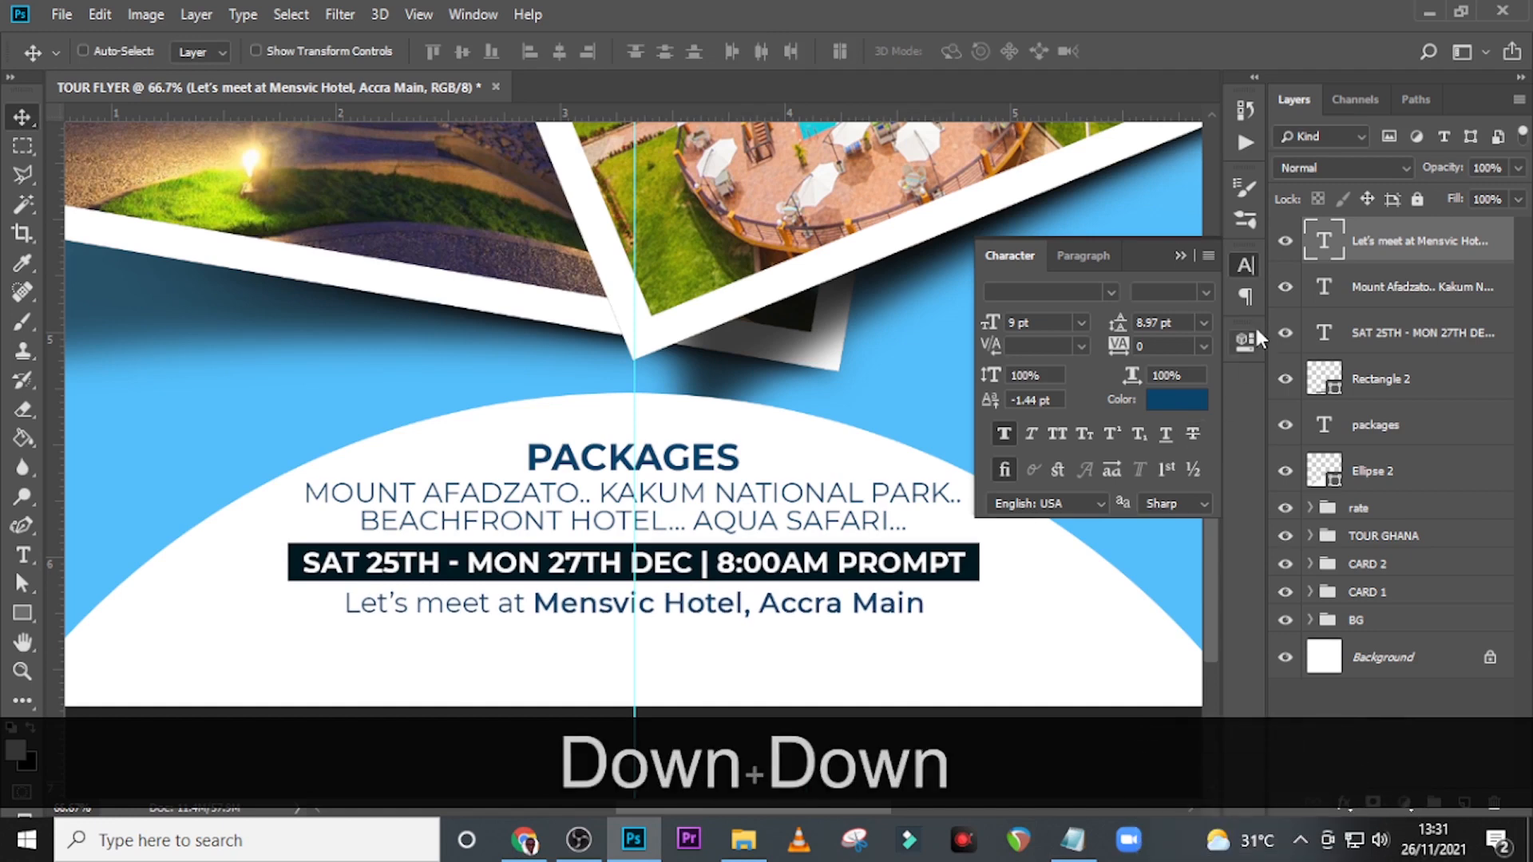
Nudge the date text and its dark rectangle together about 3 px down, away from the destinations text.
left_click(1393, 349)
left_click(1353, 377, "ctrl")
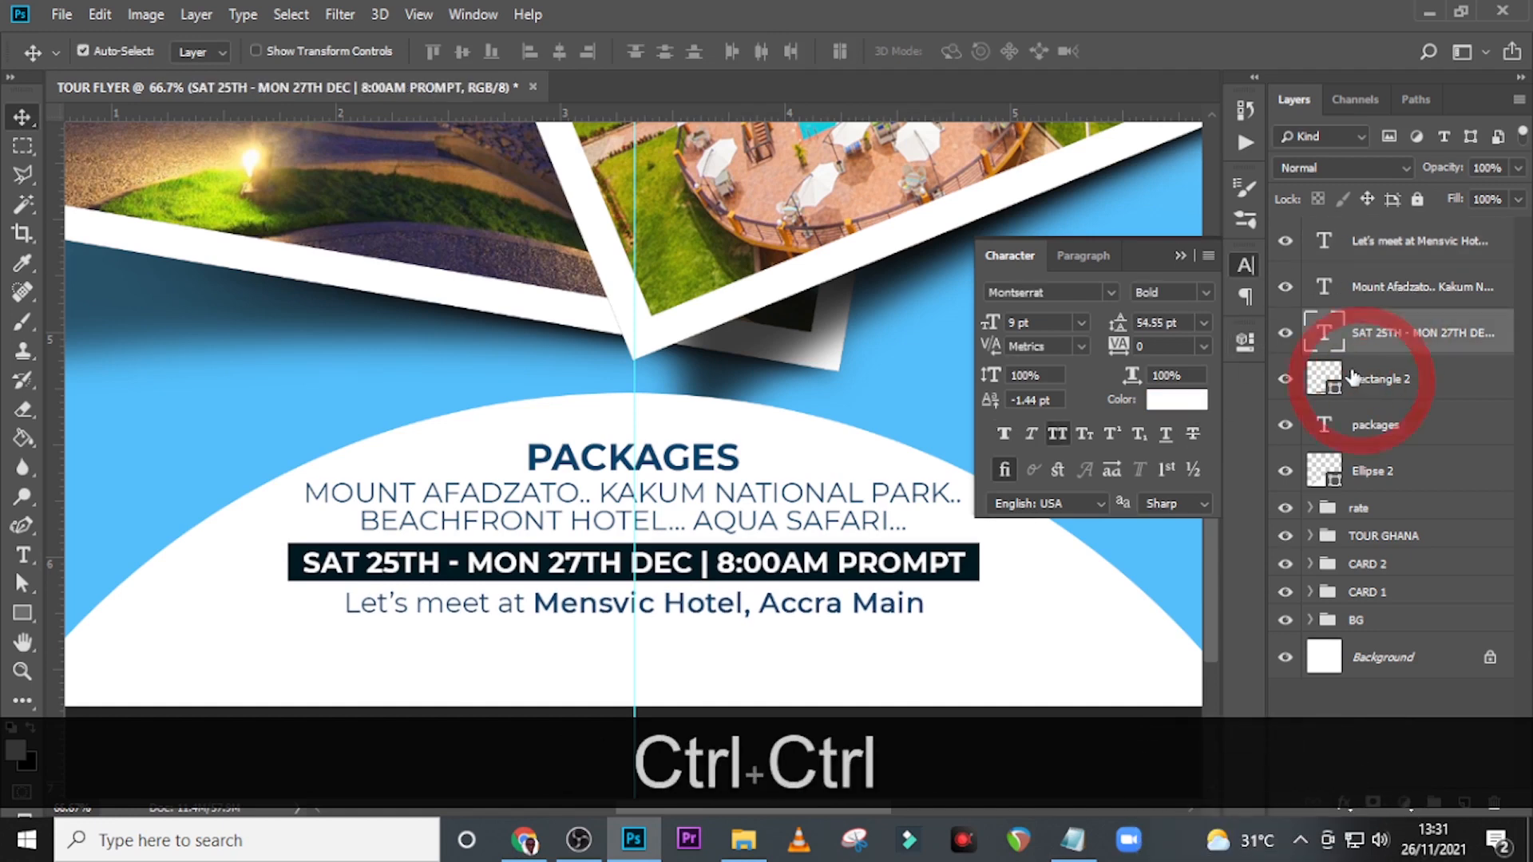
key("Down")
key("Down")
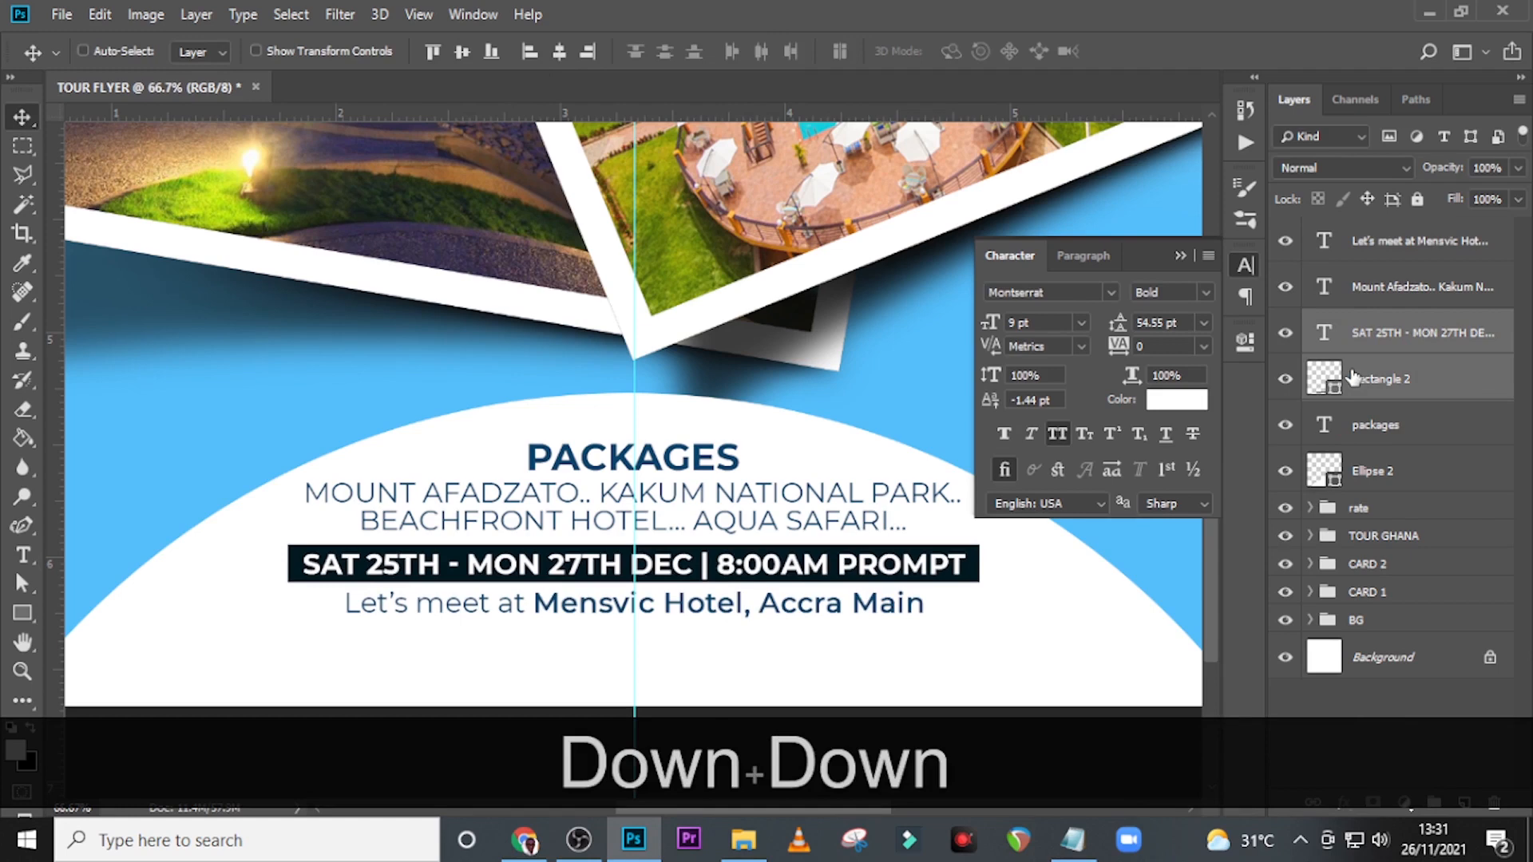
key("Down")
key("ctrl")
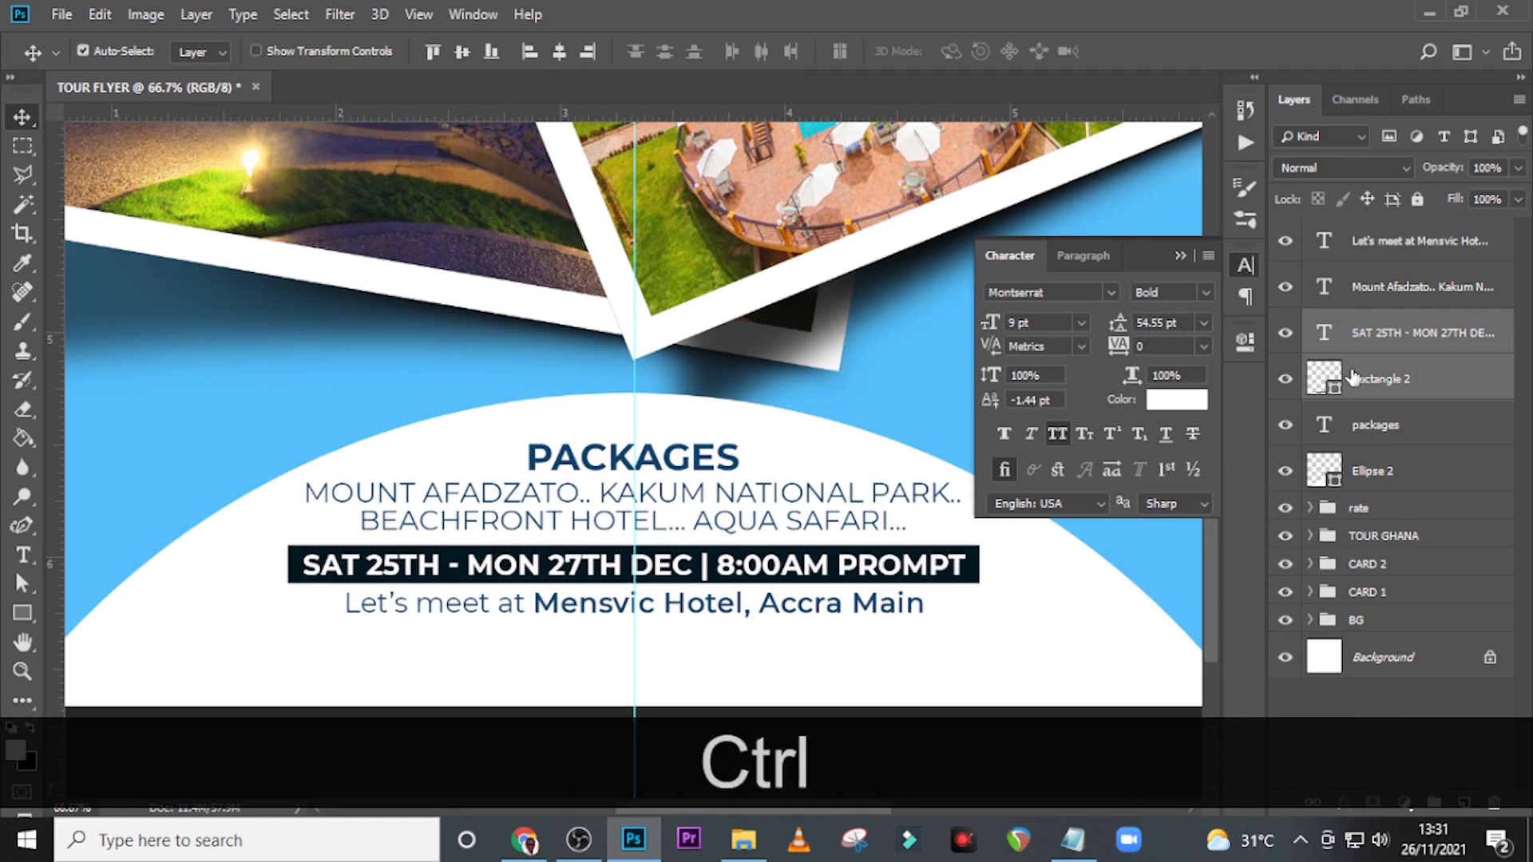
key("ctrl+0")
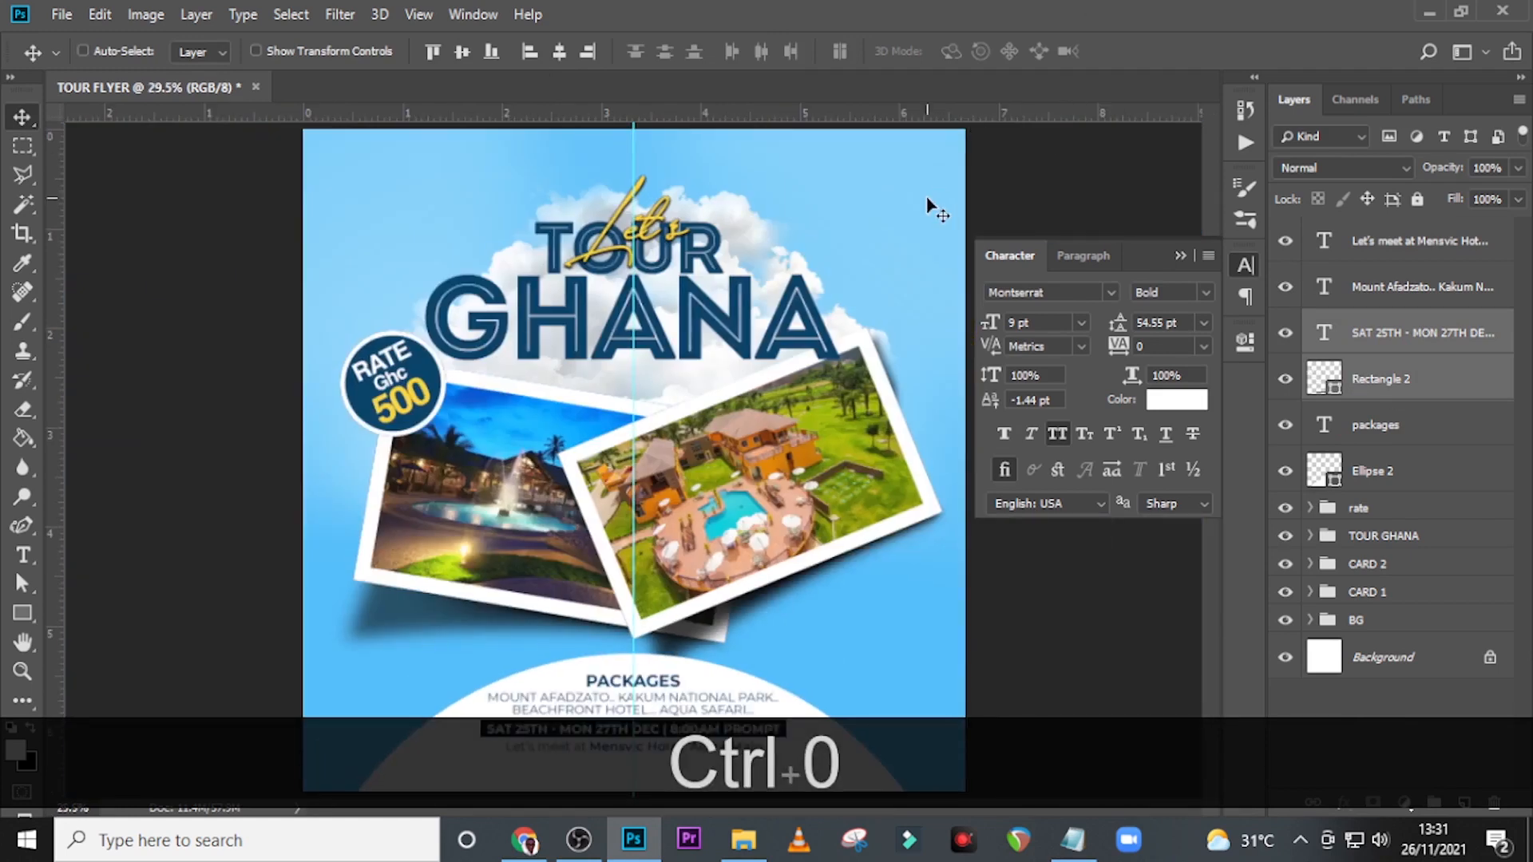
key("ctrl")
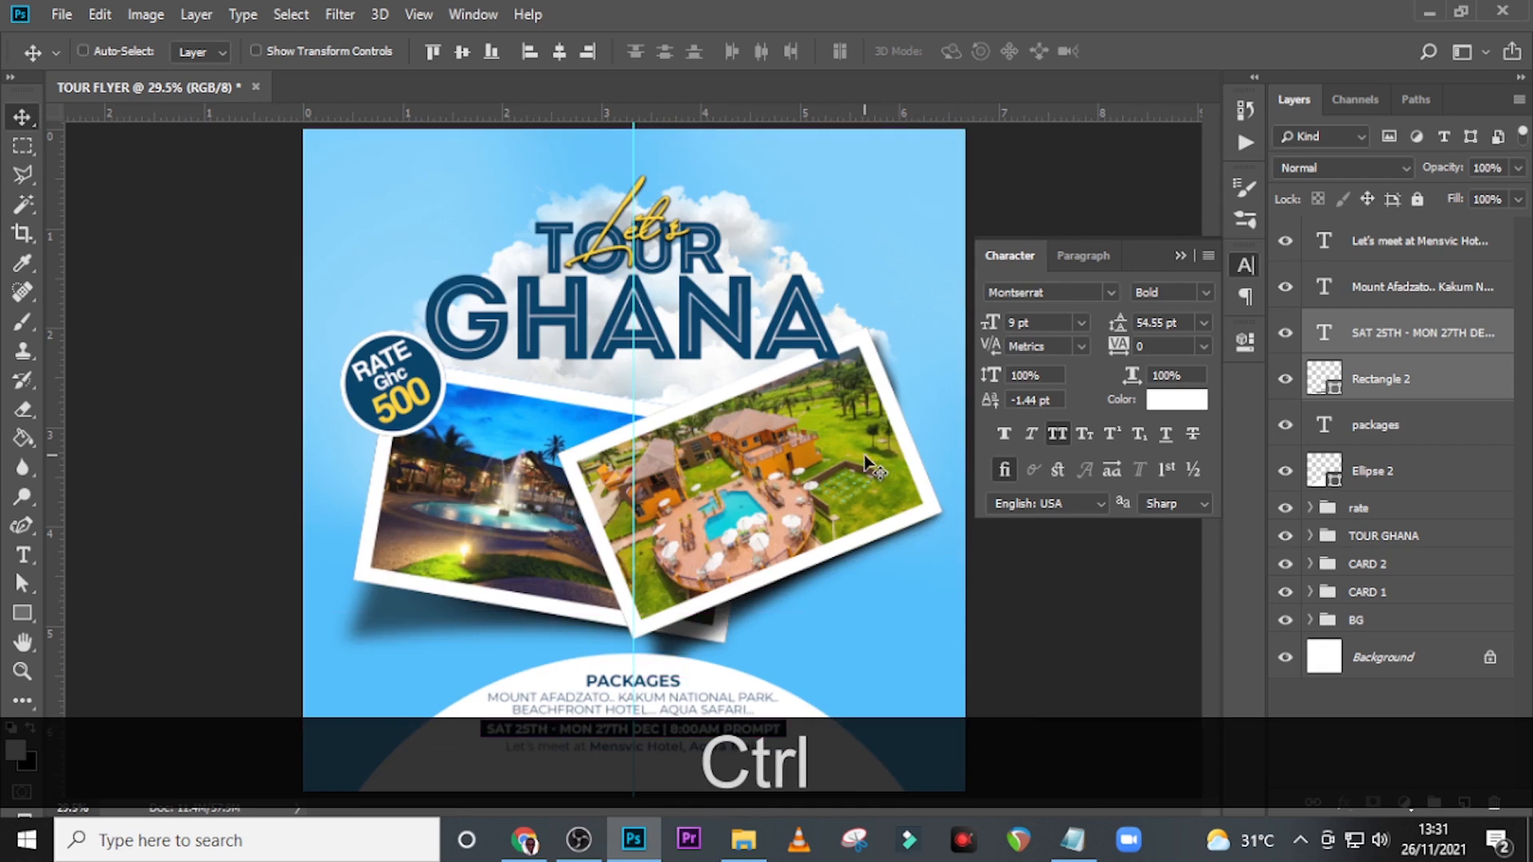
Copy the contact phone number from Notepad and place it as a new text layer below the meeting line.
left_click(1072, 840)
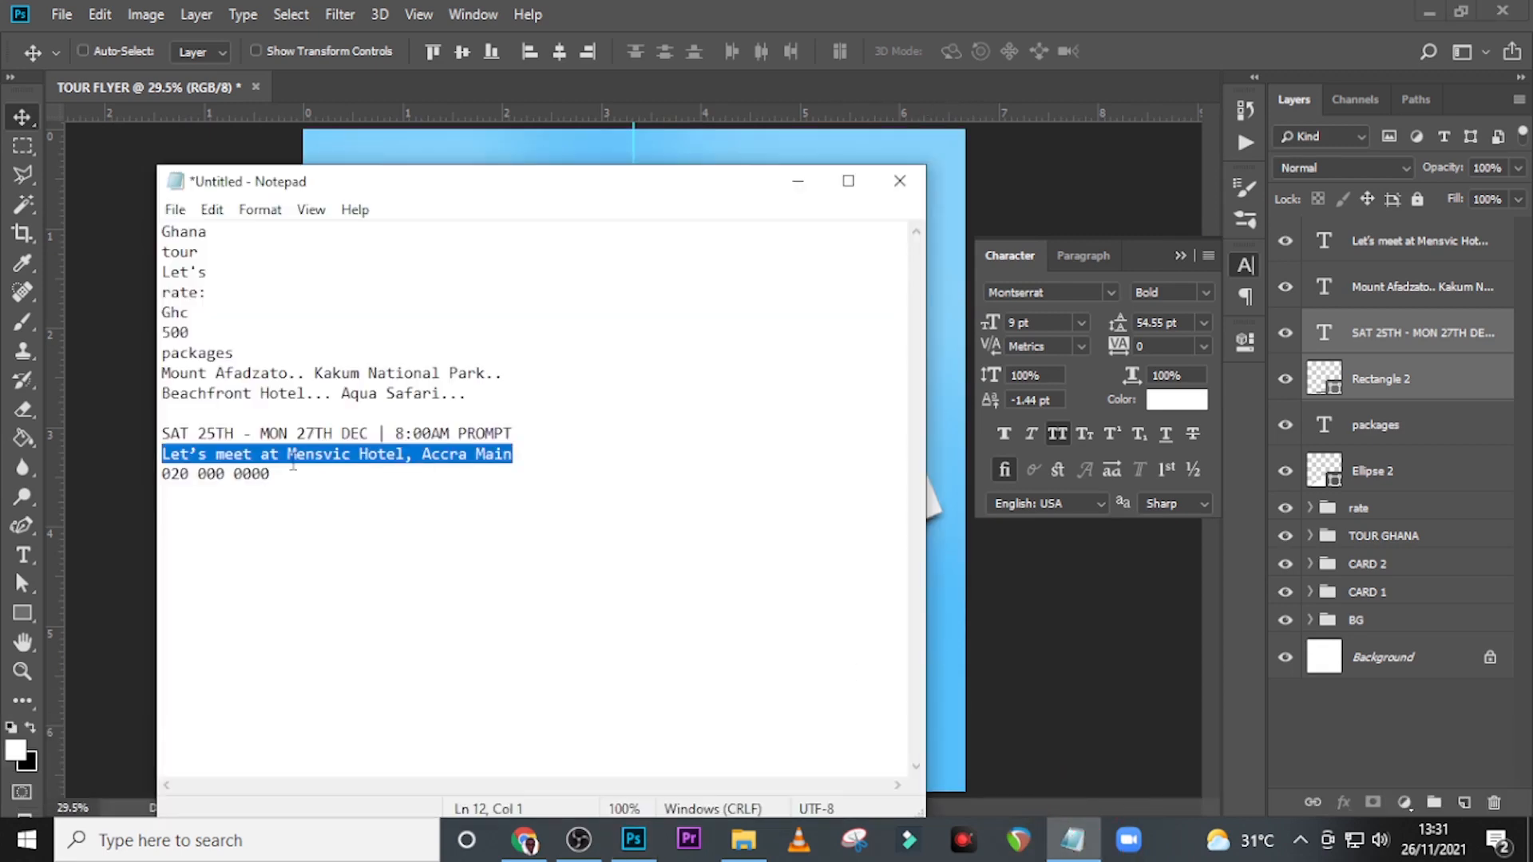
left_click_drag(281, 473, 85, 482)
key("ctrl+c")
left_click(556, 10)
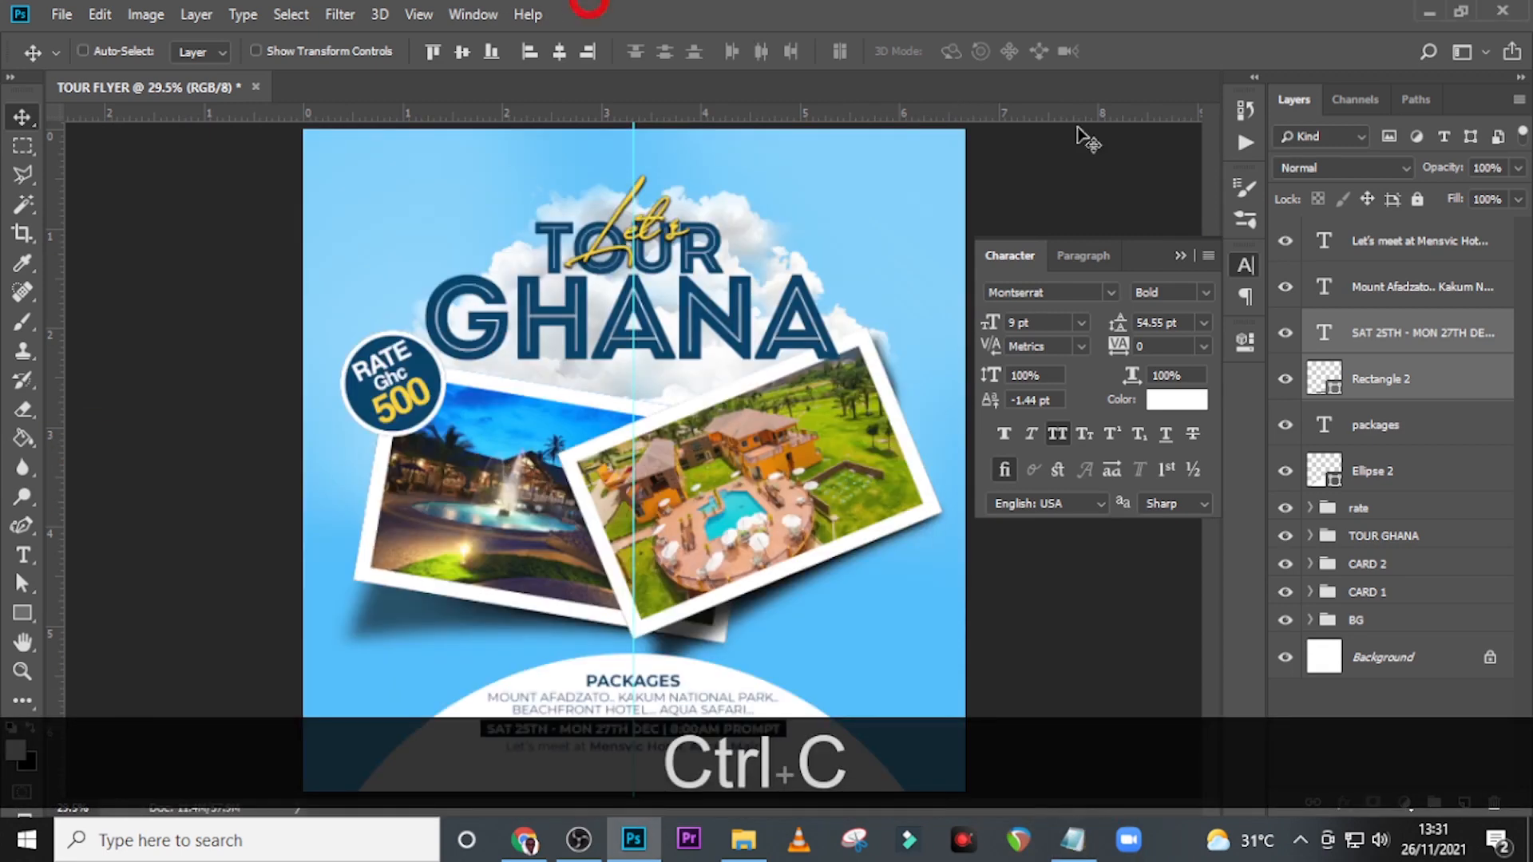
left_click(1369, 242)
key("t")
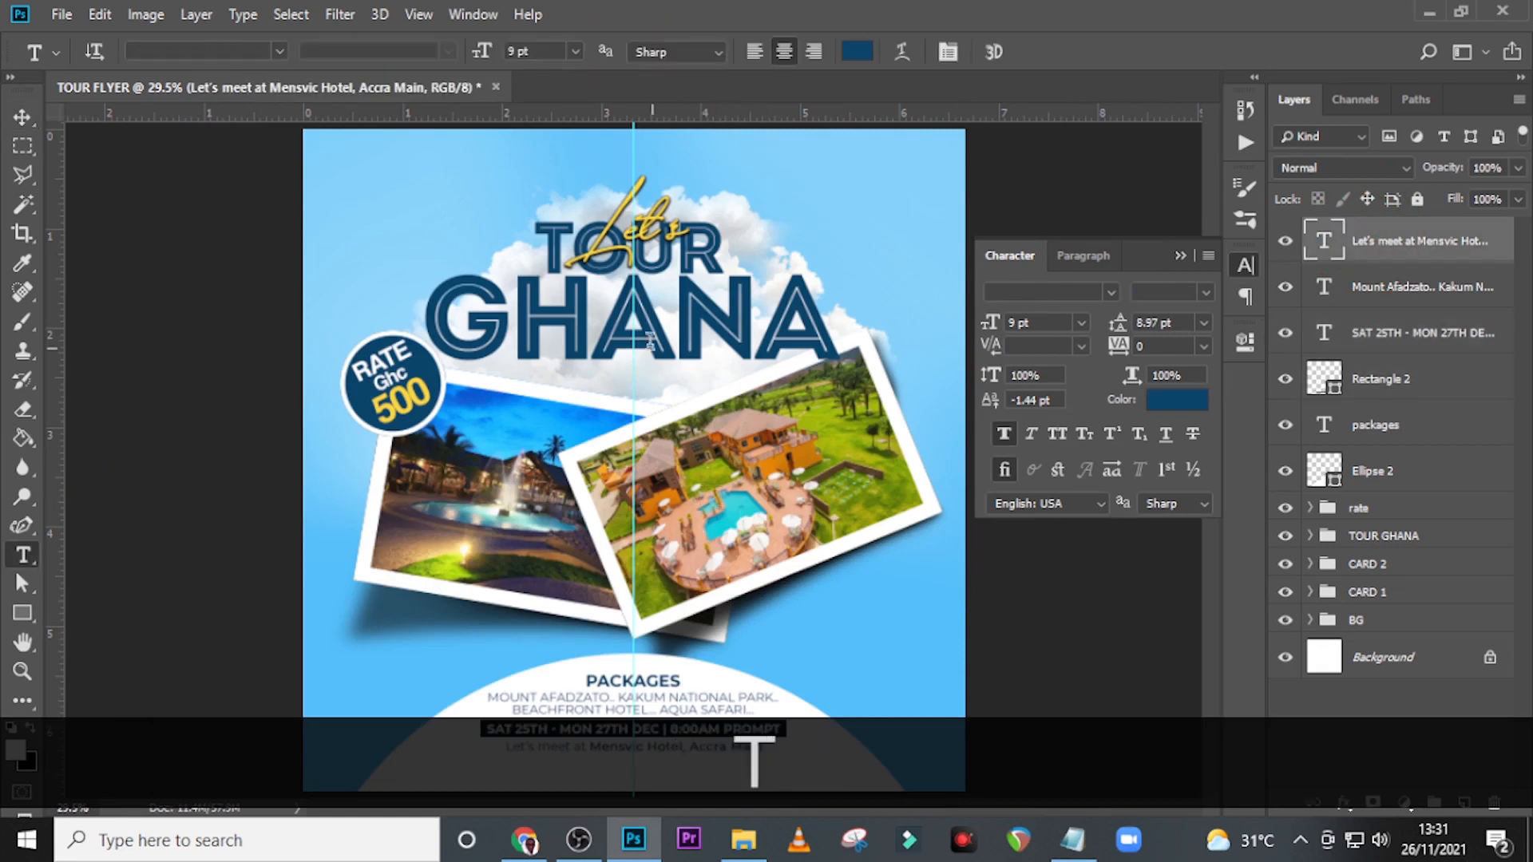
key("ctrl+equal")
key("ctrl+equal")
key("ctrl+equal")
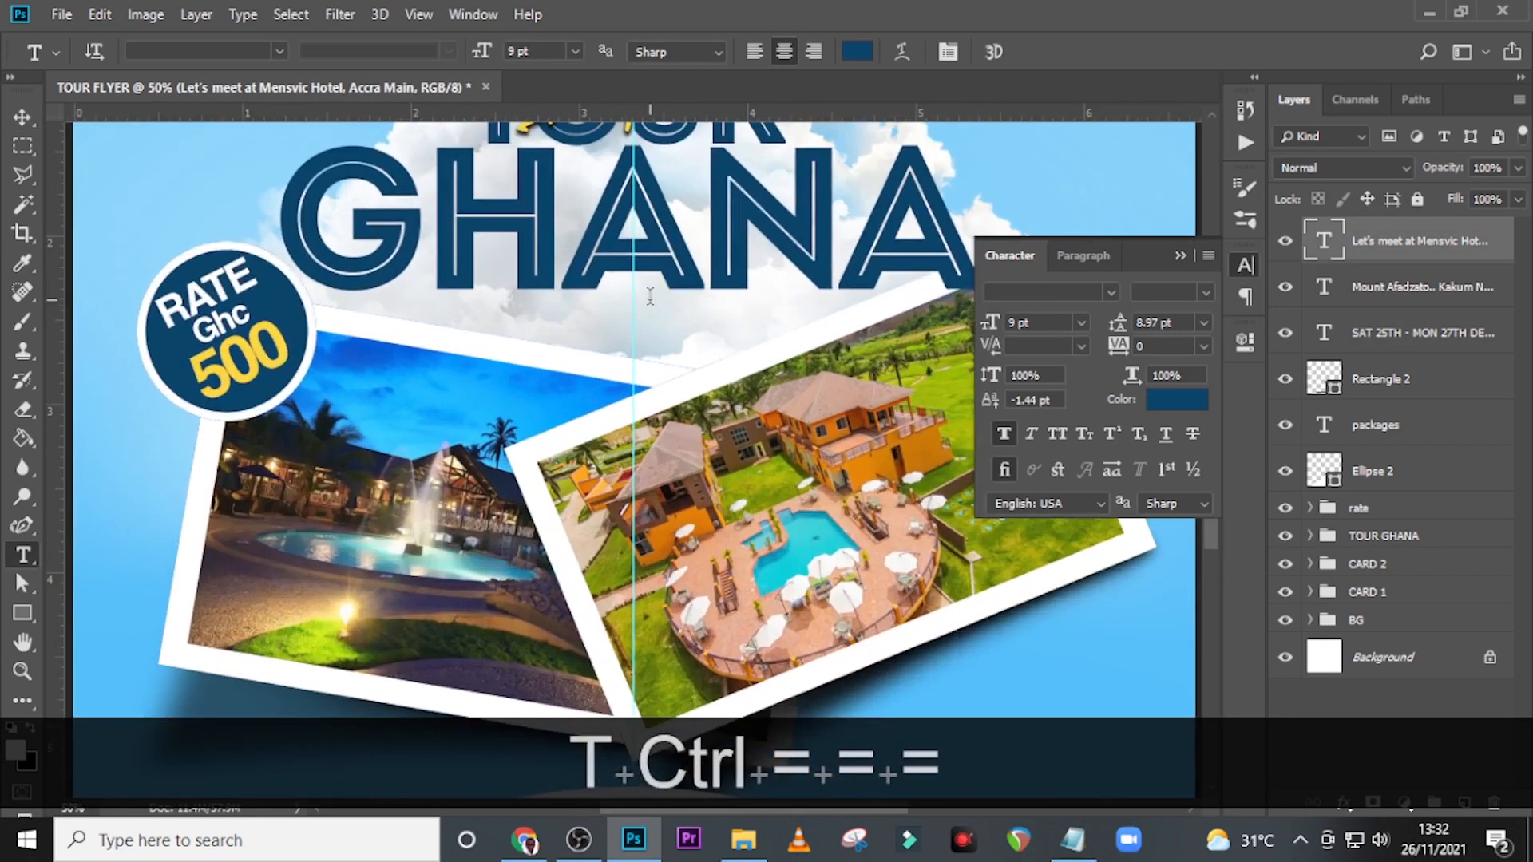
scroll(650, 296, "down", 8)
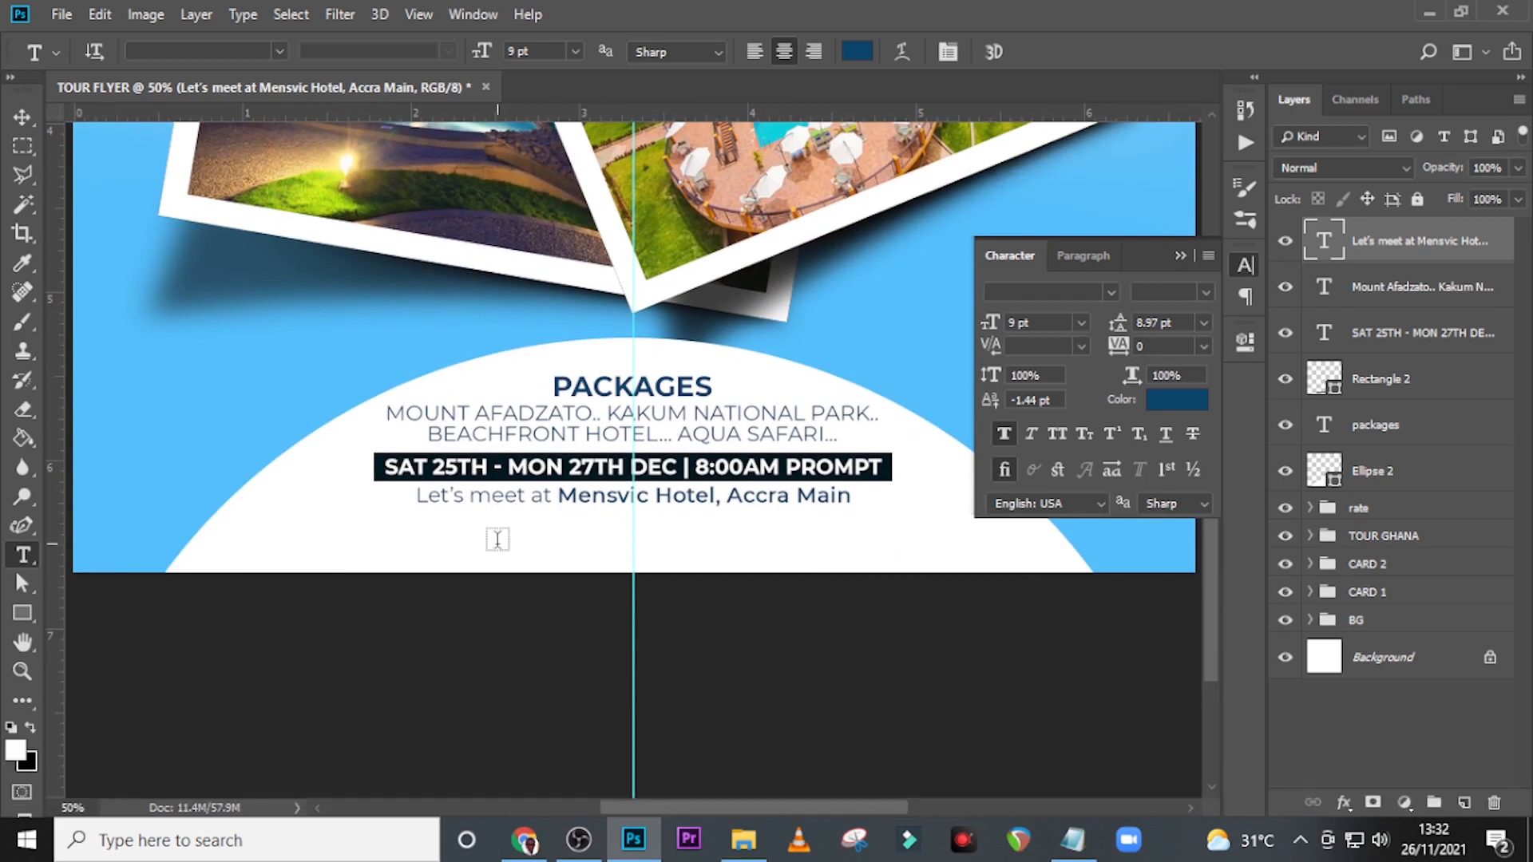
left_click(497, 539)
key("ctrl+v")
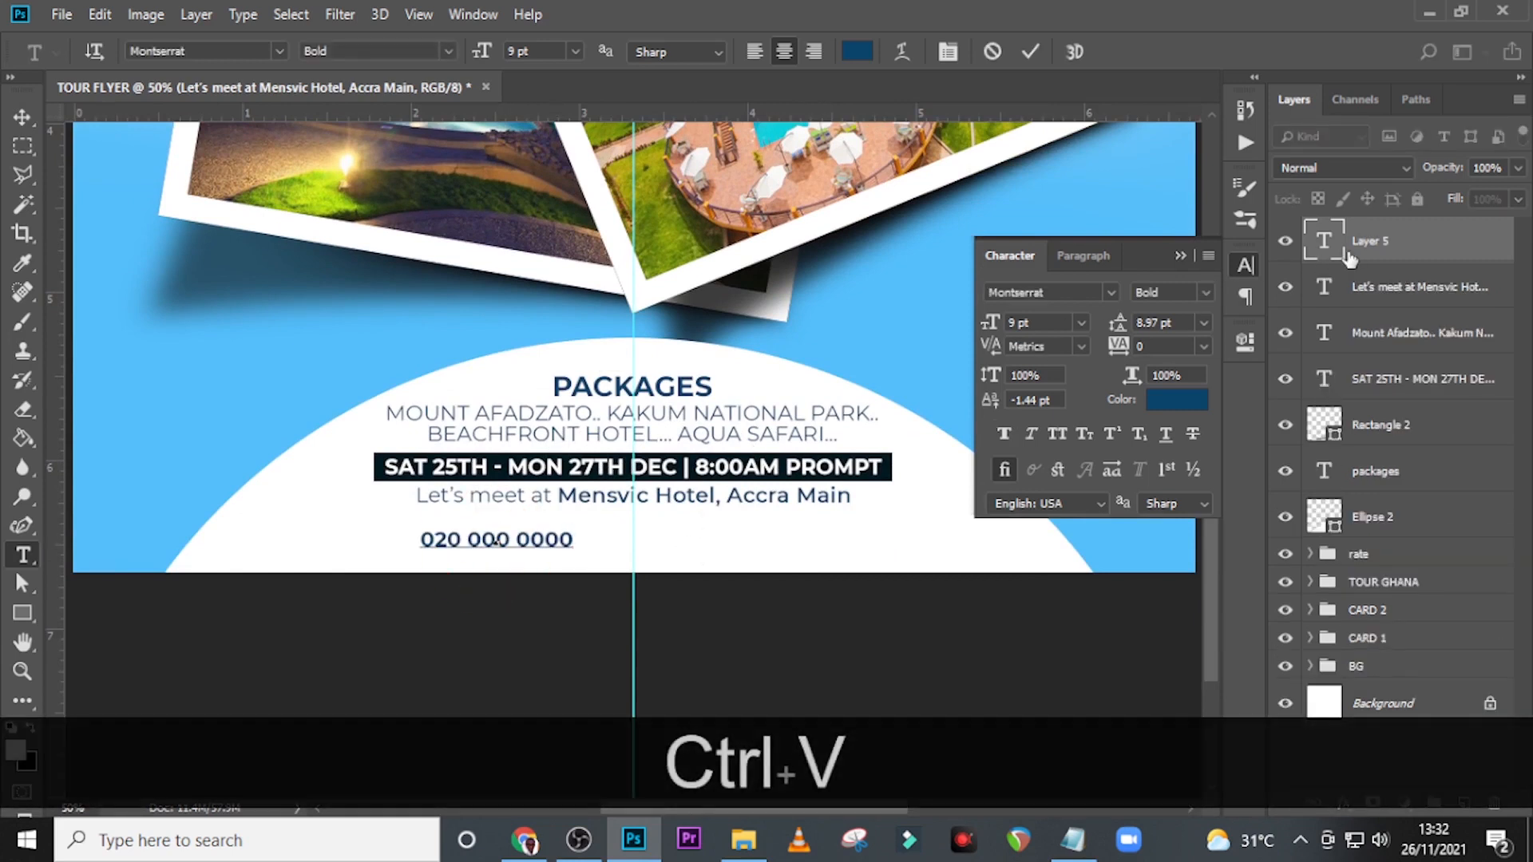
Centre the phone number on the vertical guide and move it 30 px up, closer to the meeting line.
key("ctrl+t")
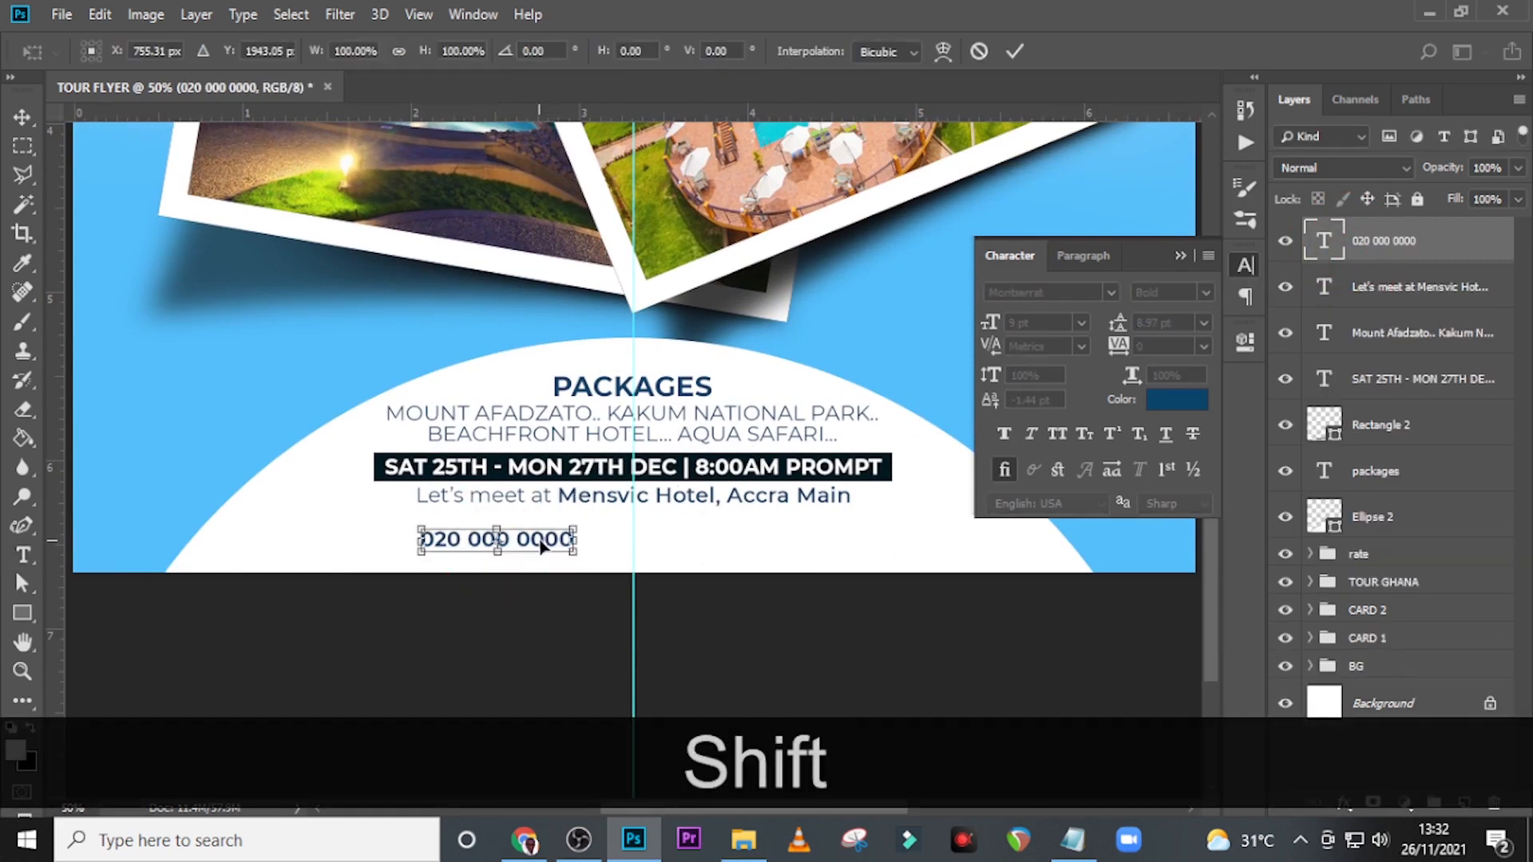
left_click_drag(541, 545, 660, 548)
key("Right")
key("Right")
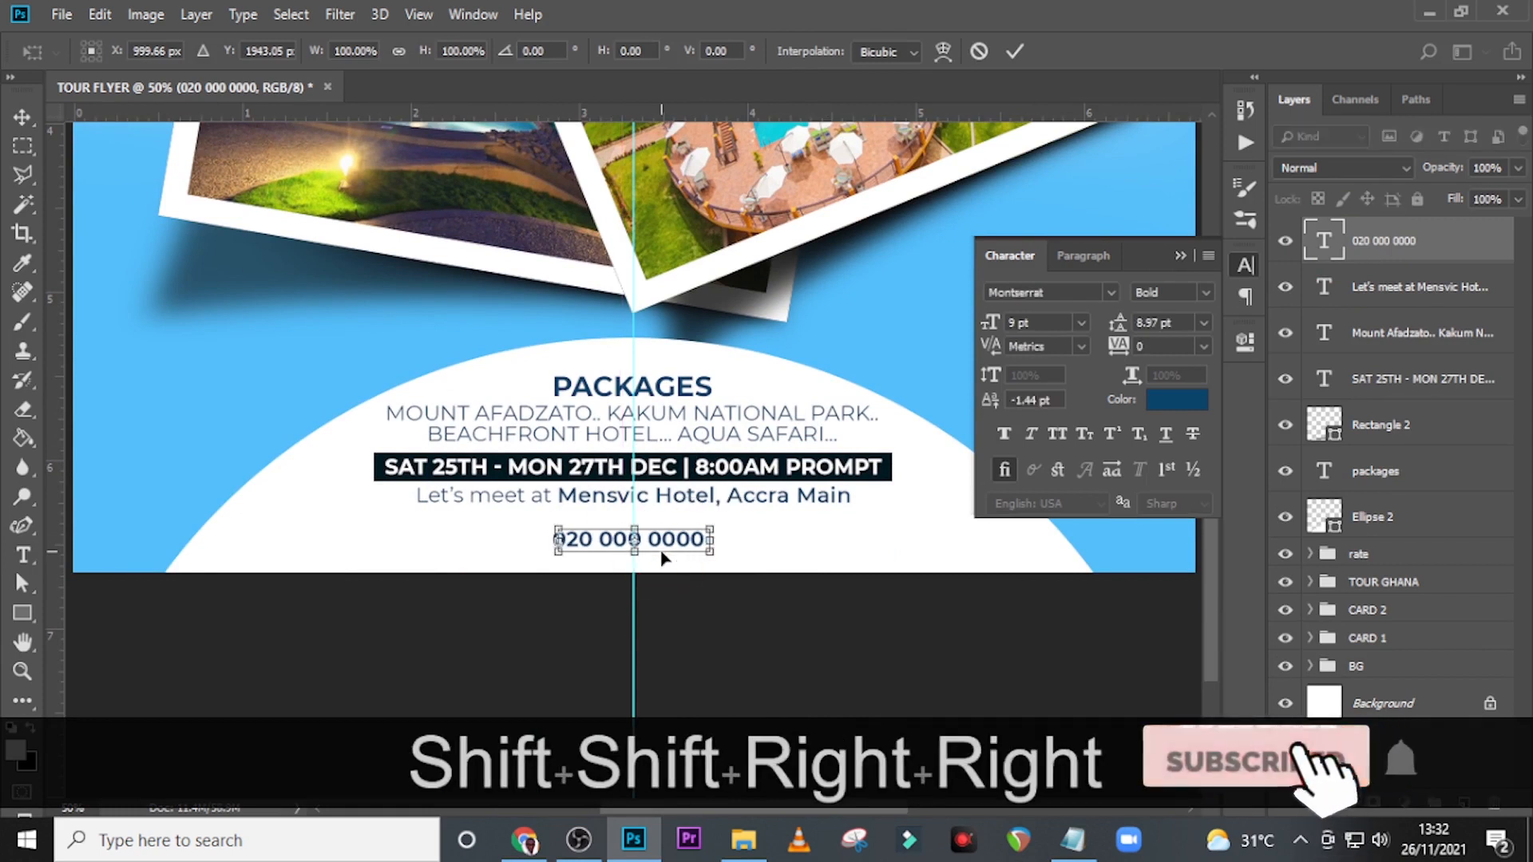
key("Left")
key("Left")
key("shift+Up")
key("shift+Up")
key("shift+Up")
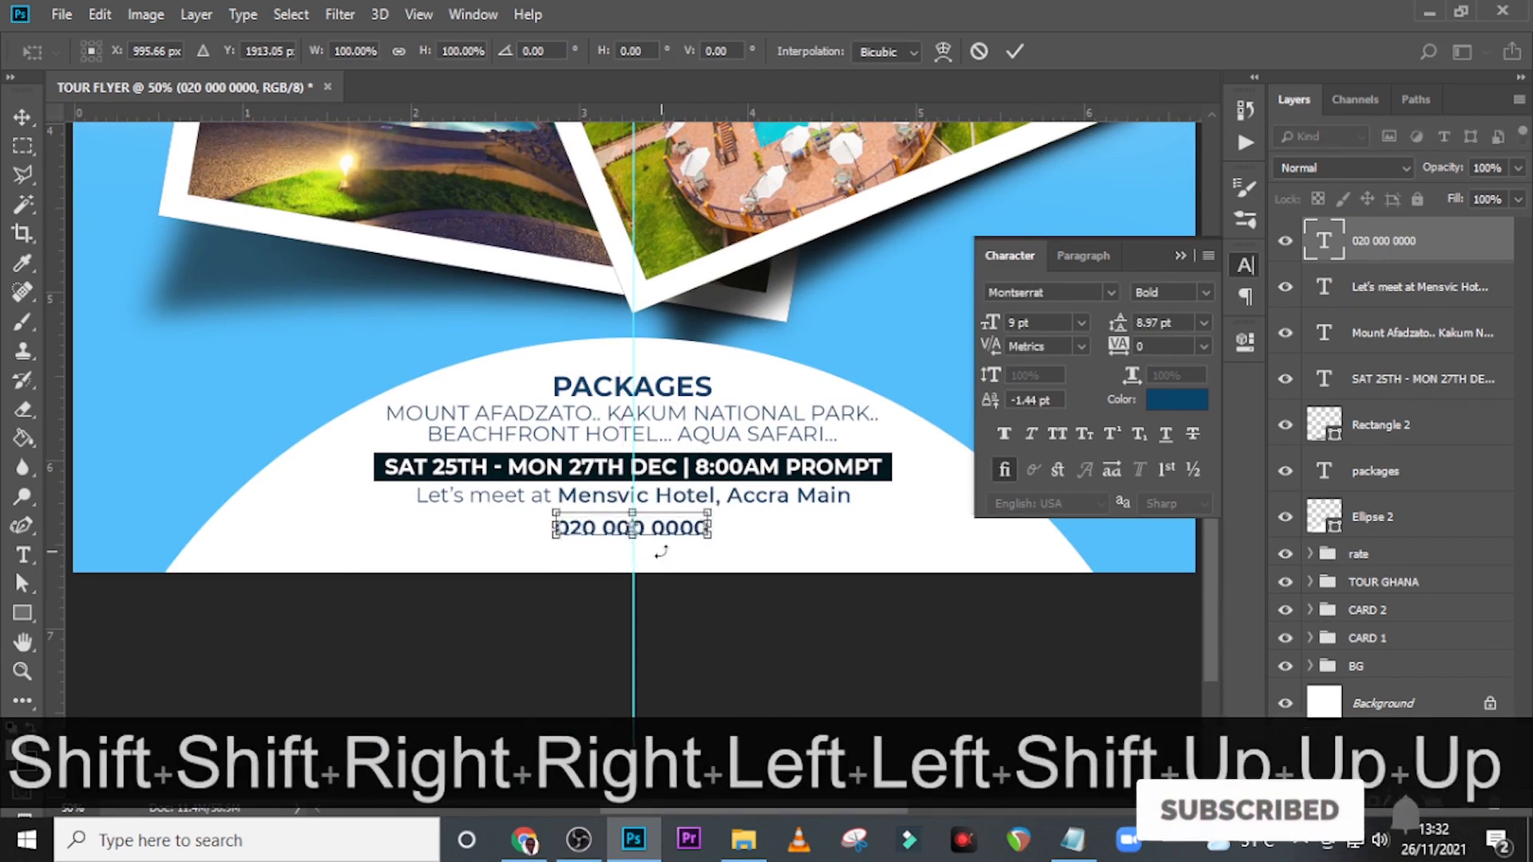
key("Return")
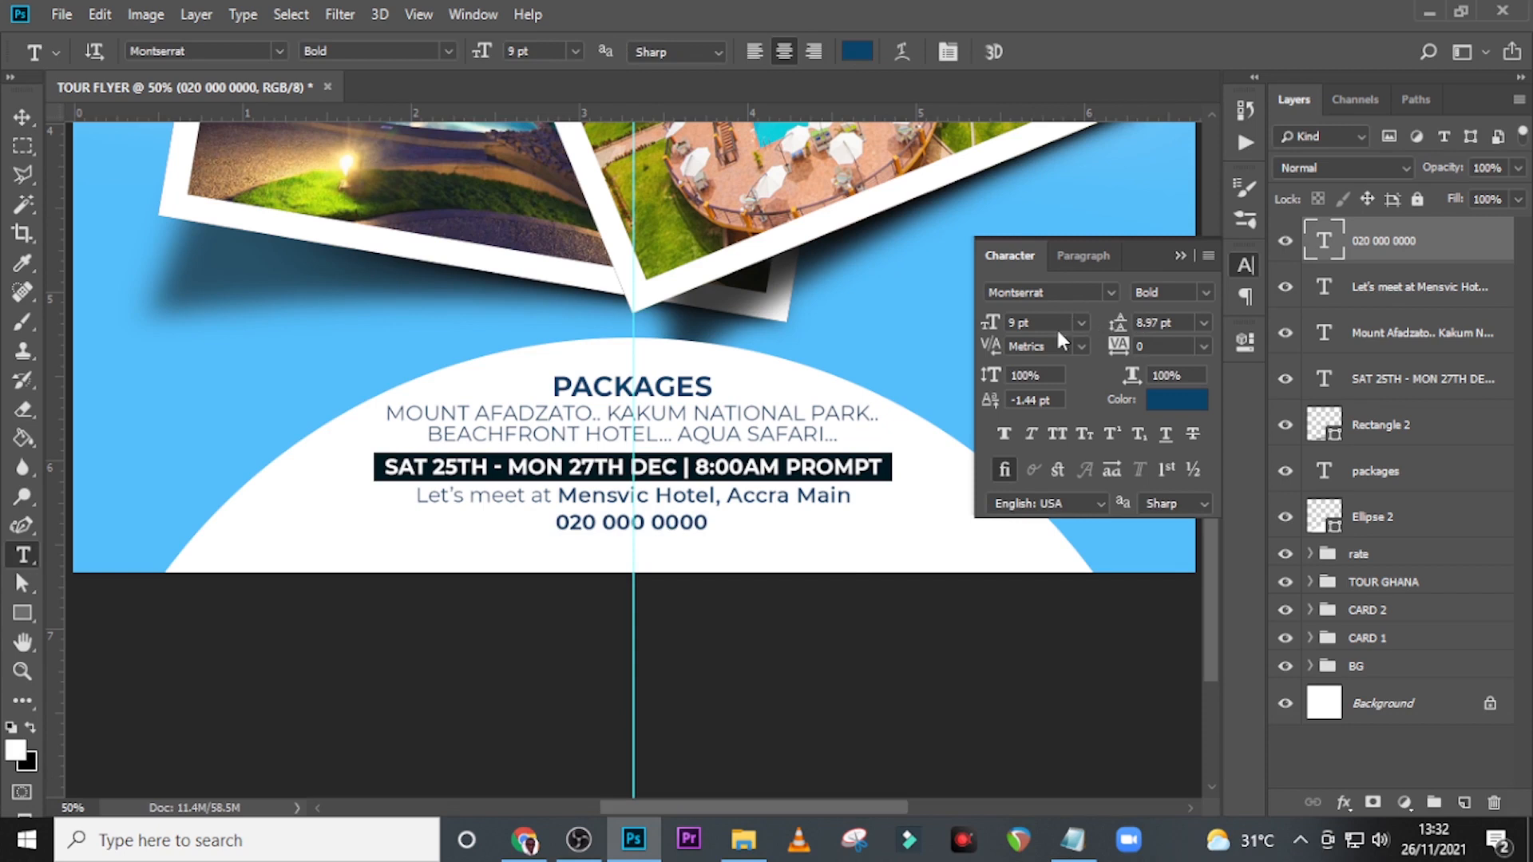
Set the phone number's font size to 14 pt and shift it 2 px right to centre it on the guide.
type("14")
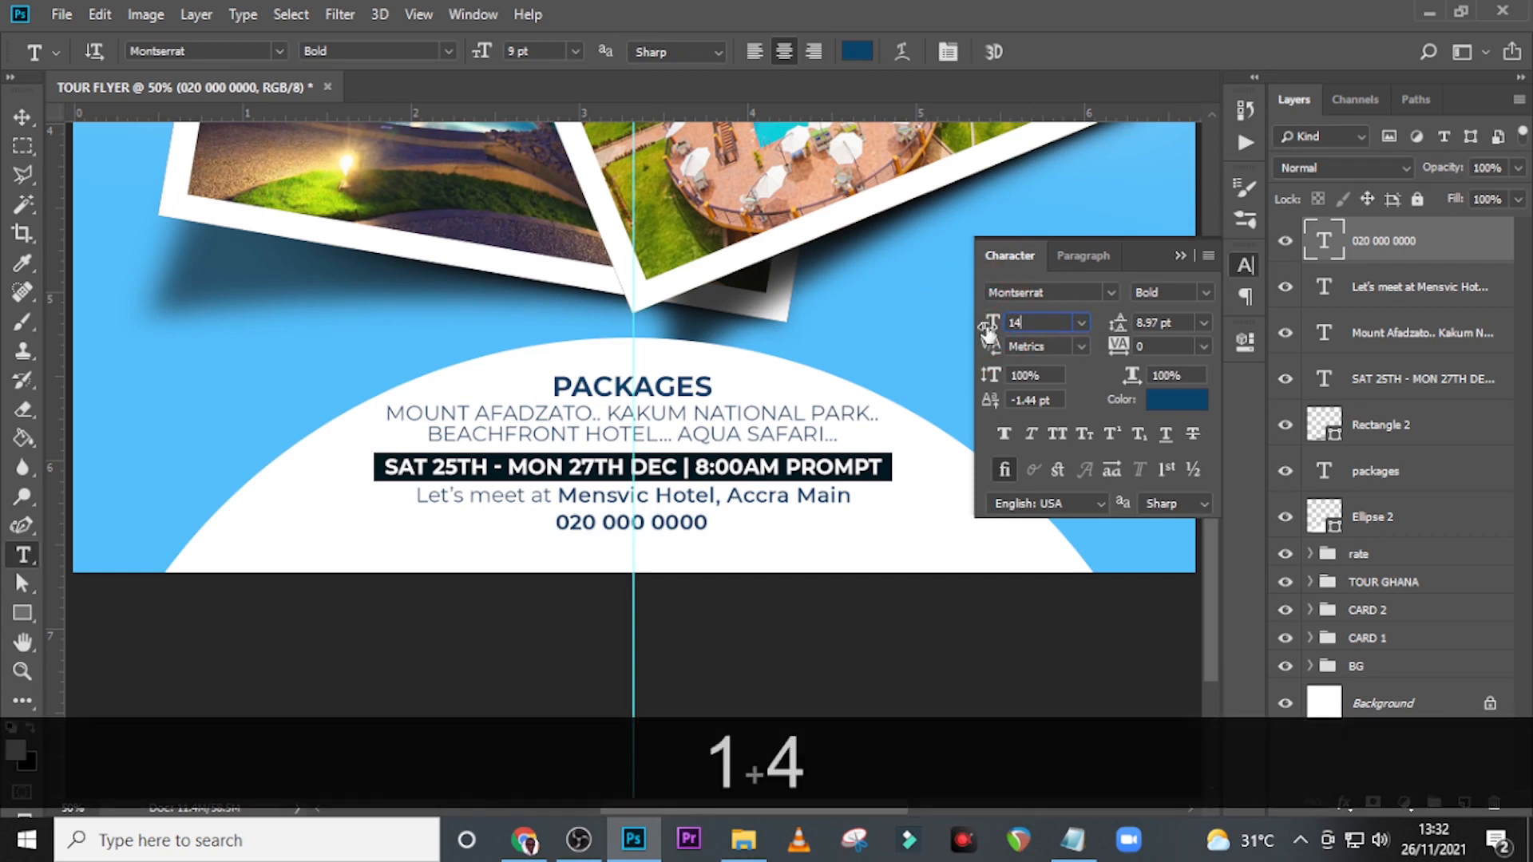
key("Return")
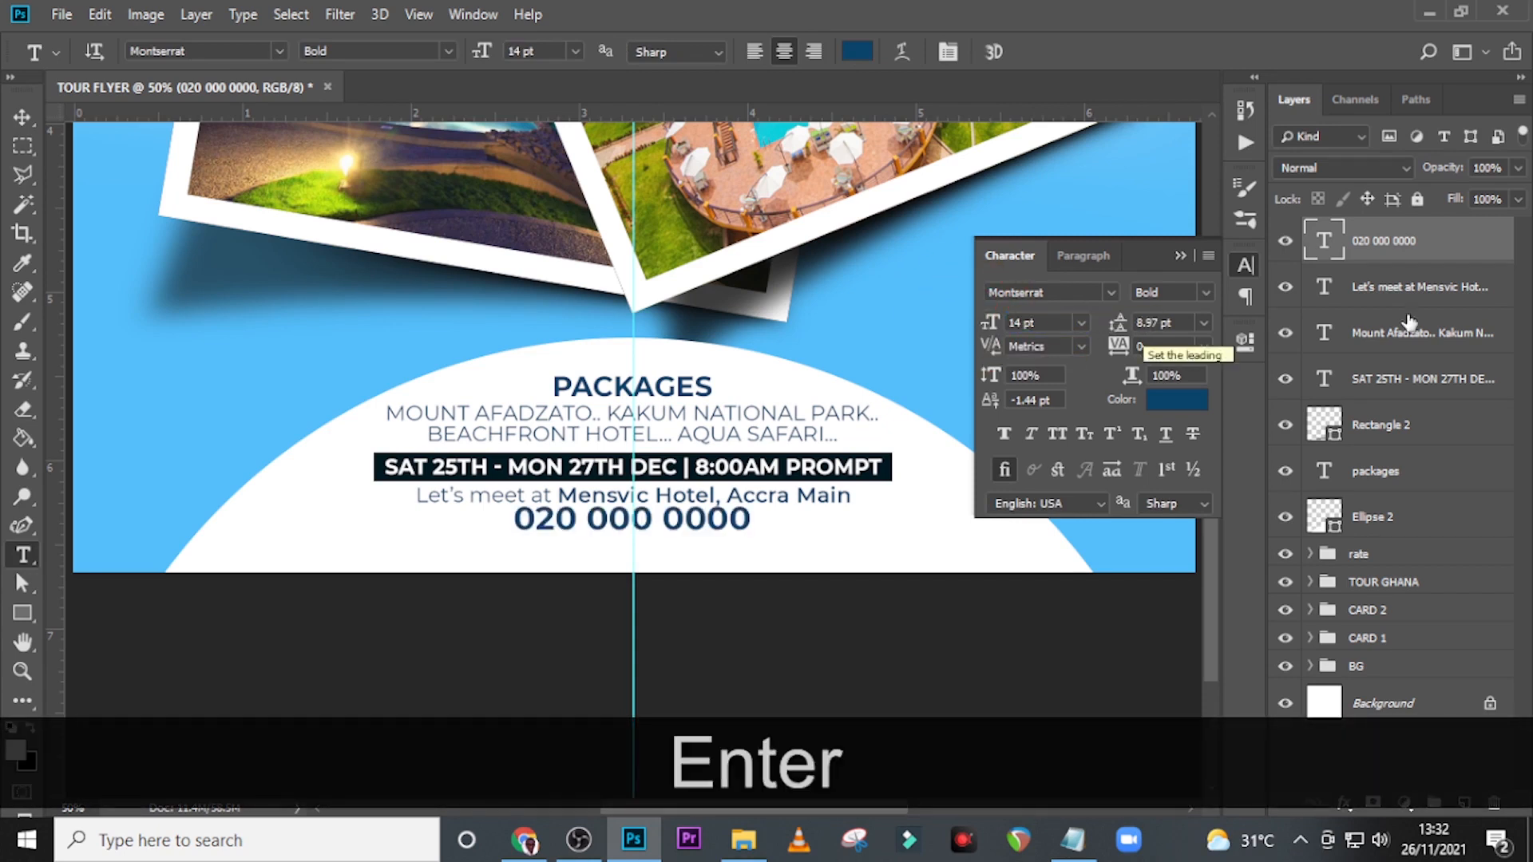
key("ctrl+t")
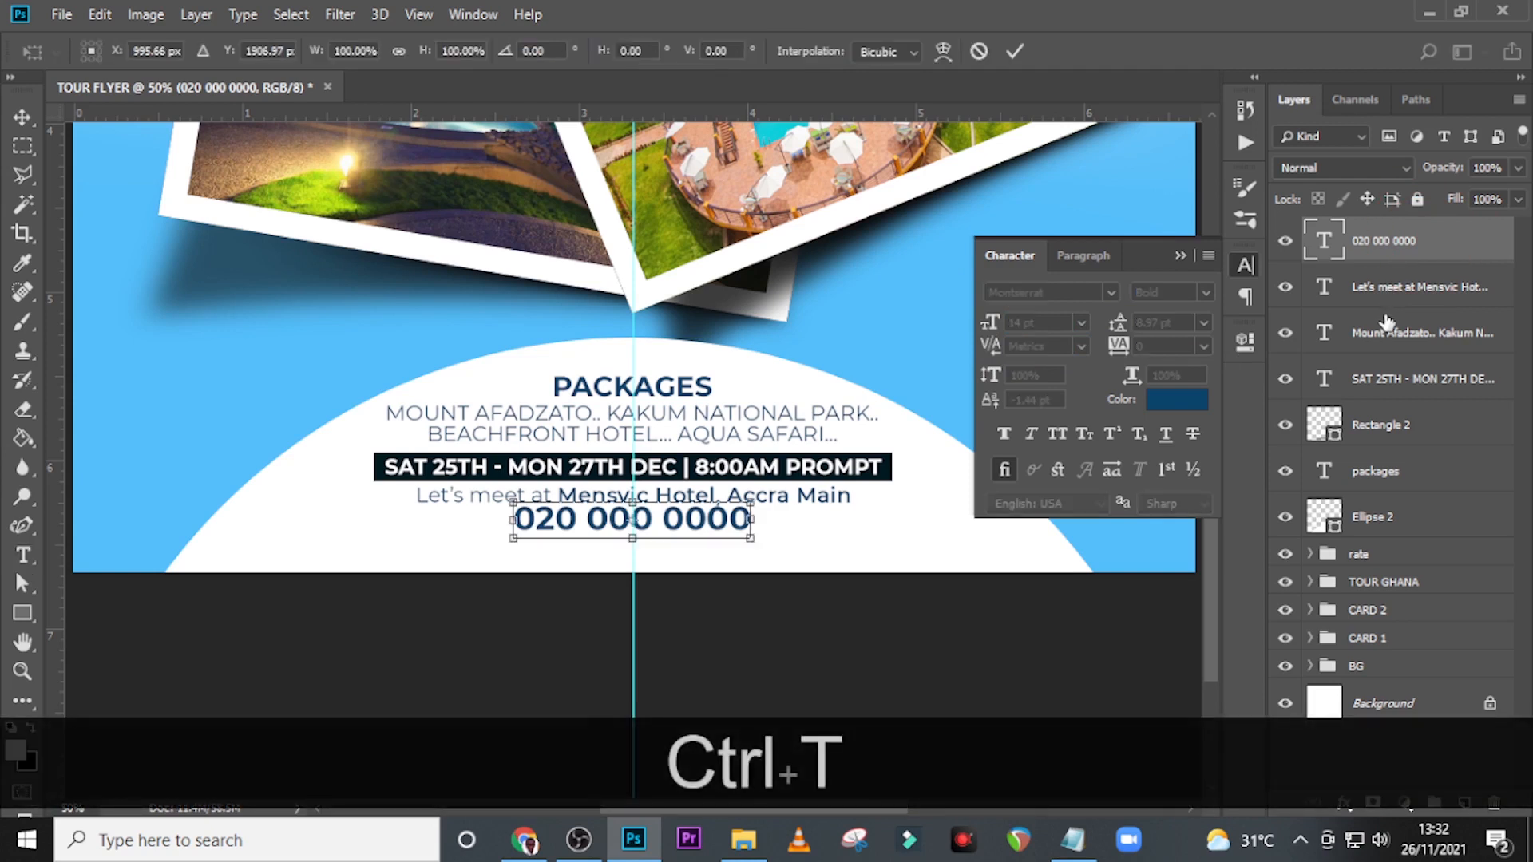
key("Right")
key("Return")
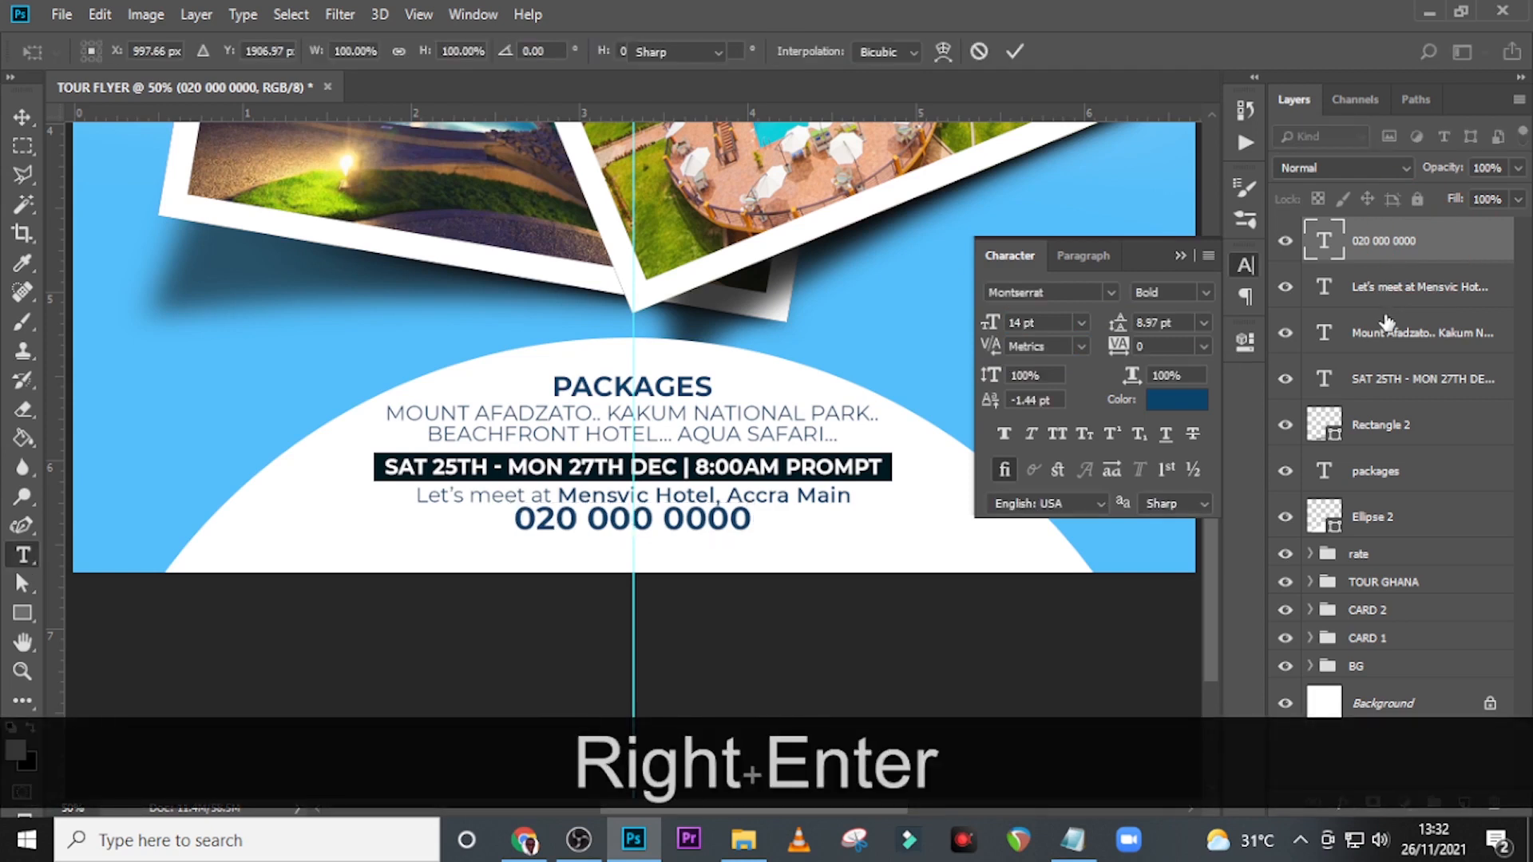
Nudge the enlarged phone number down about 15 px, clear of the meeting line.
key("Down")
key("Down")
key("Down")
key("Down")
key("v")
key("Down")
key("Down")
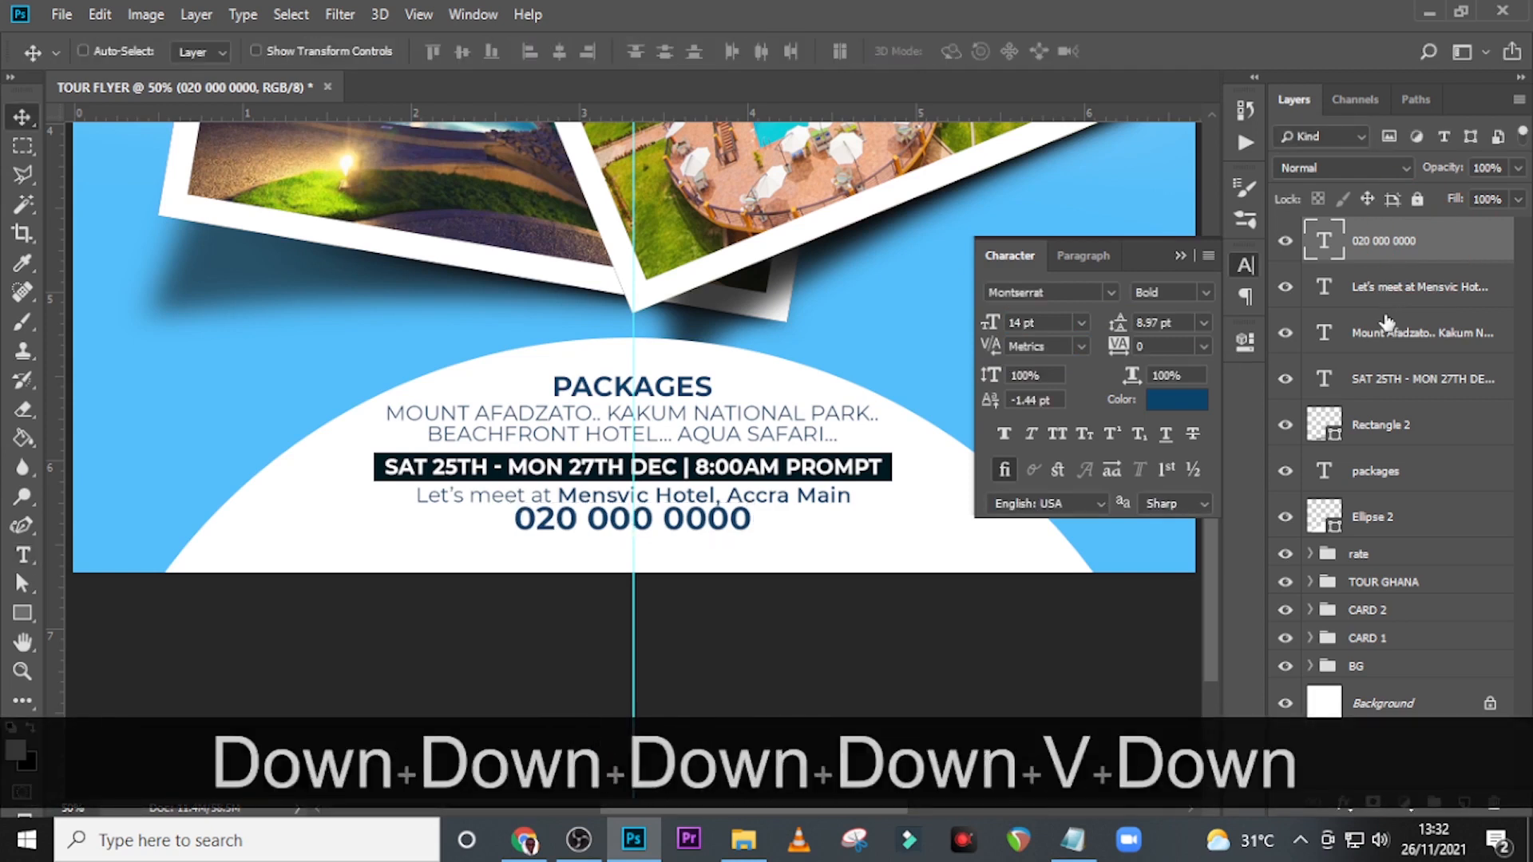
key("shift+Down")
key("Down")
key("Down")
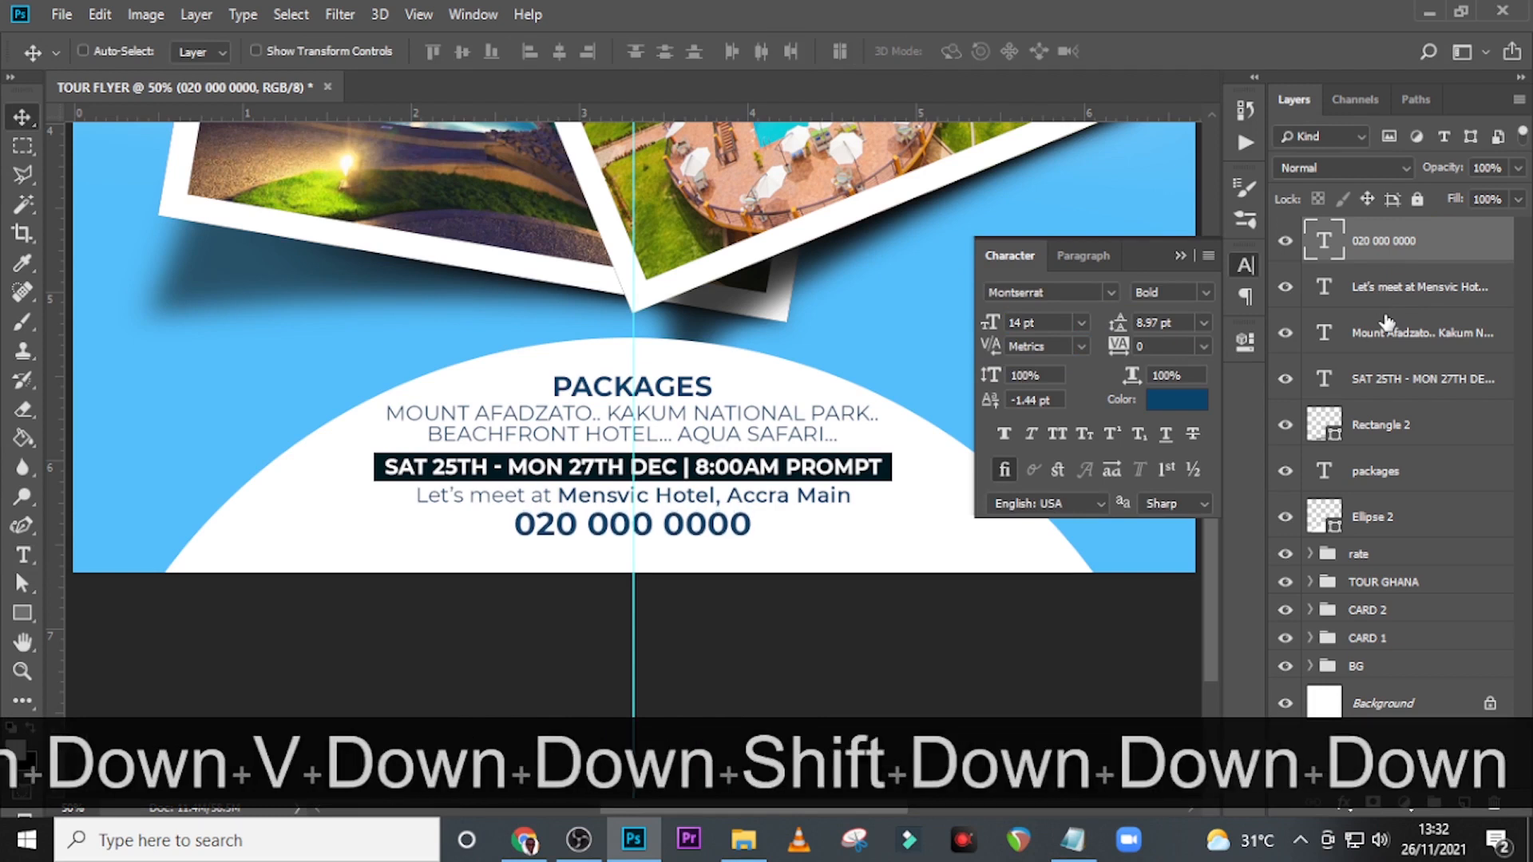
key("Down")
key("Down")
key("Down")
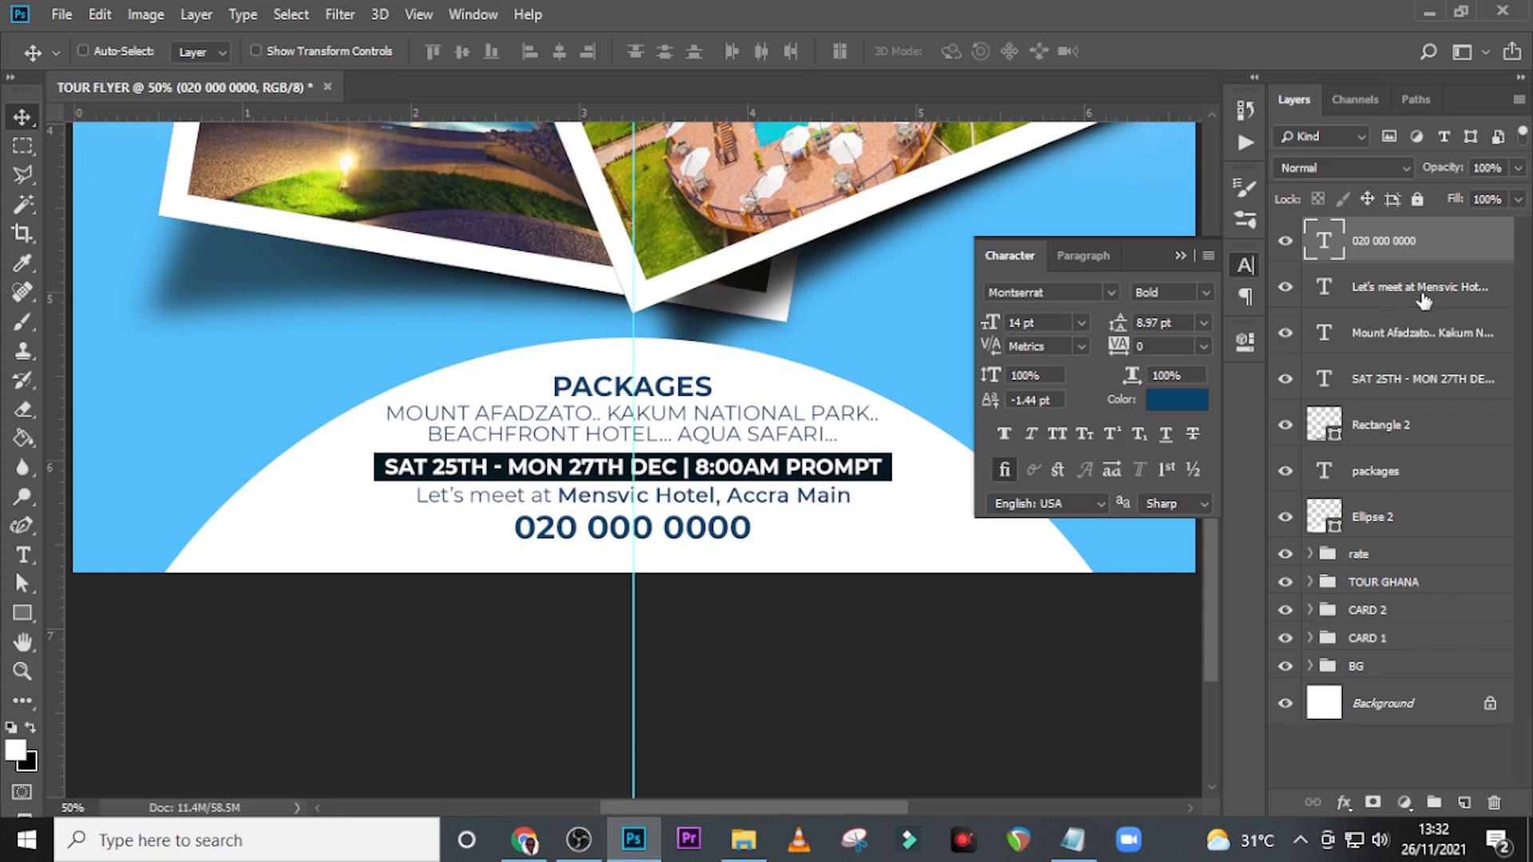
Group all layers from the phone number down to Ellipse 2.
left_click(1419, 254)
key("shift")
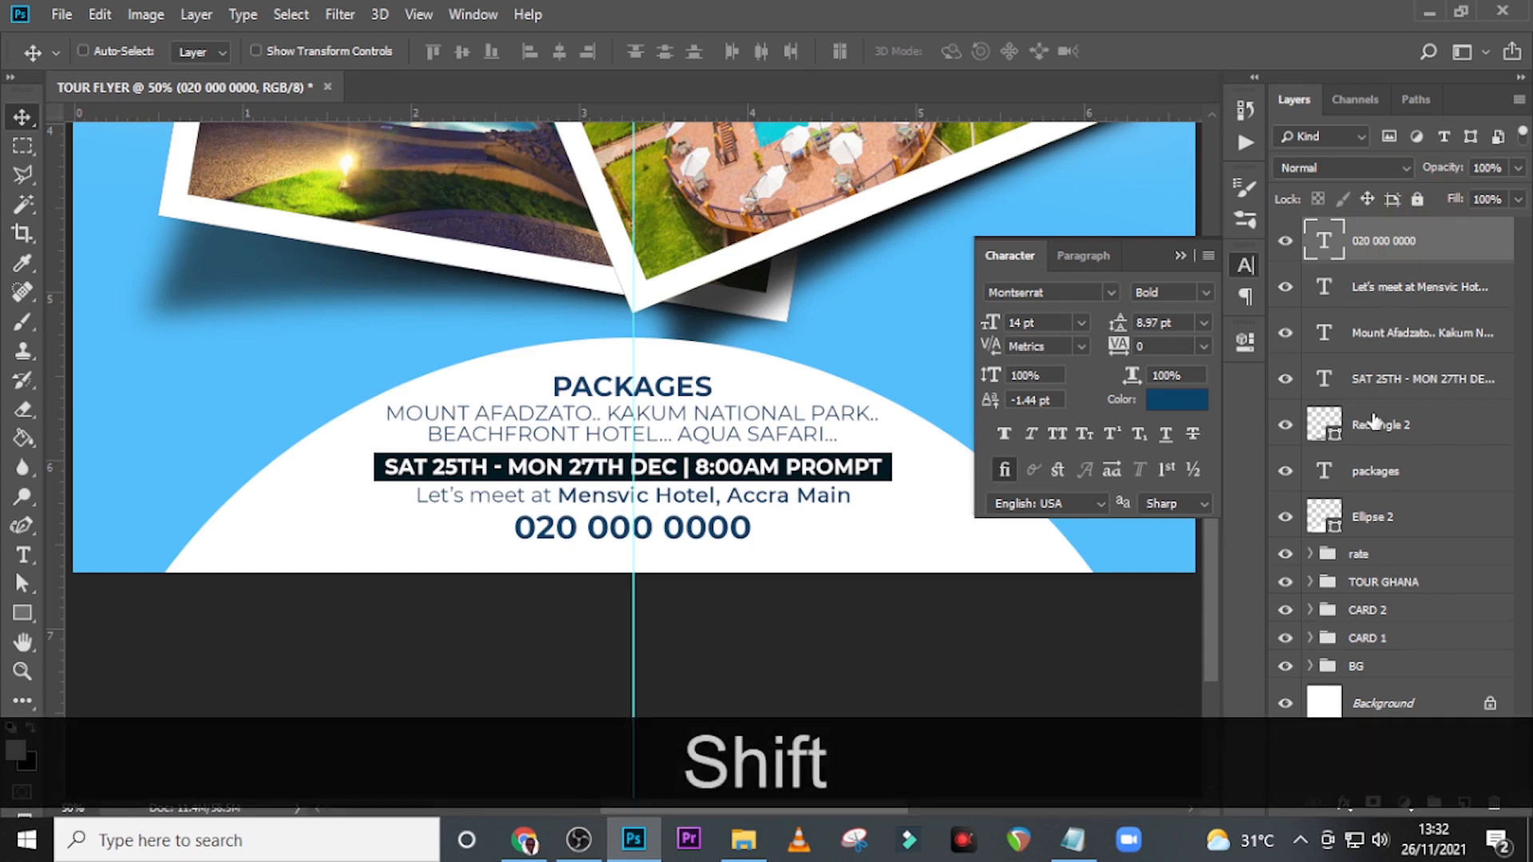
left_click(1362, 521, "shift")
key("ctrl+shift+g")
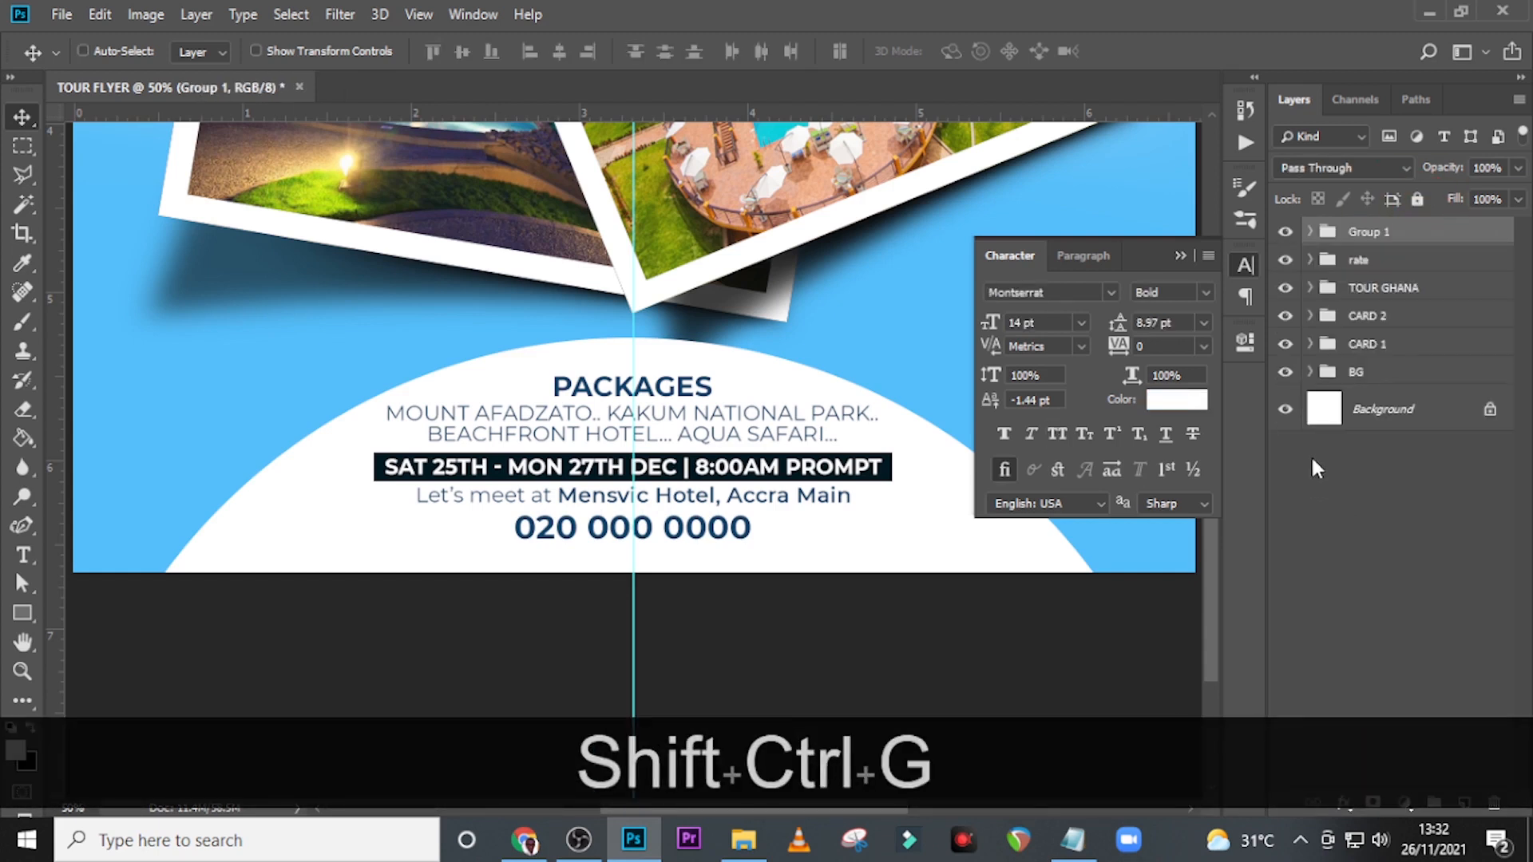
Rename the new group PACKAGES DATE TIME VENUE and check its contents by hiding and showing it.
double_click(1369, 233)
key("Caps_Lock")
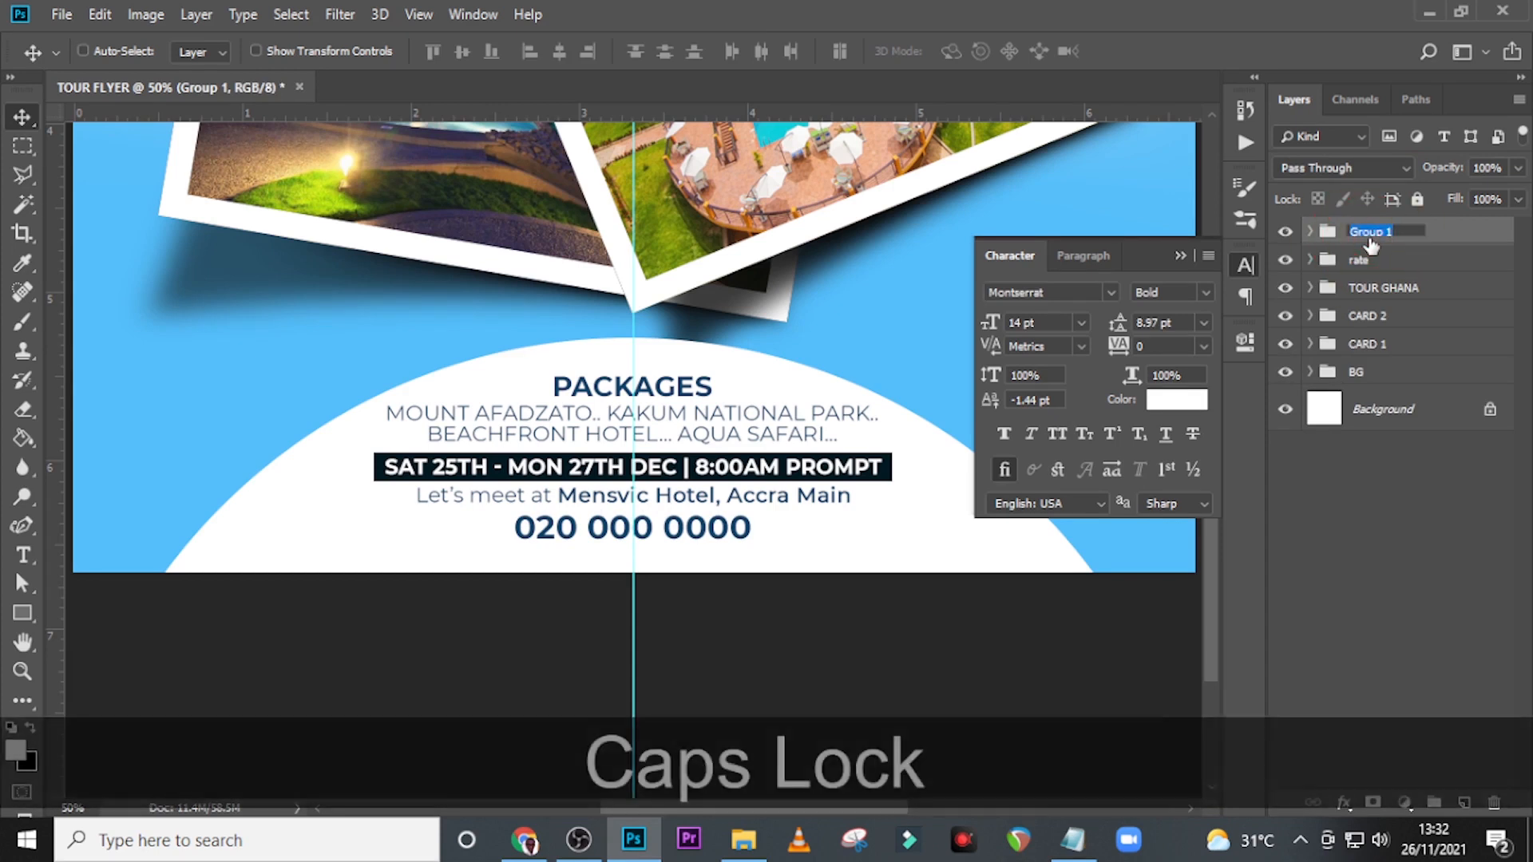
type("PACKAGE")
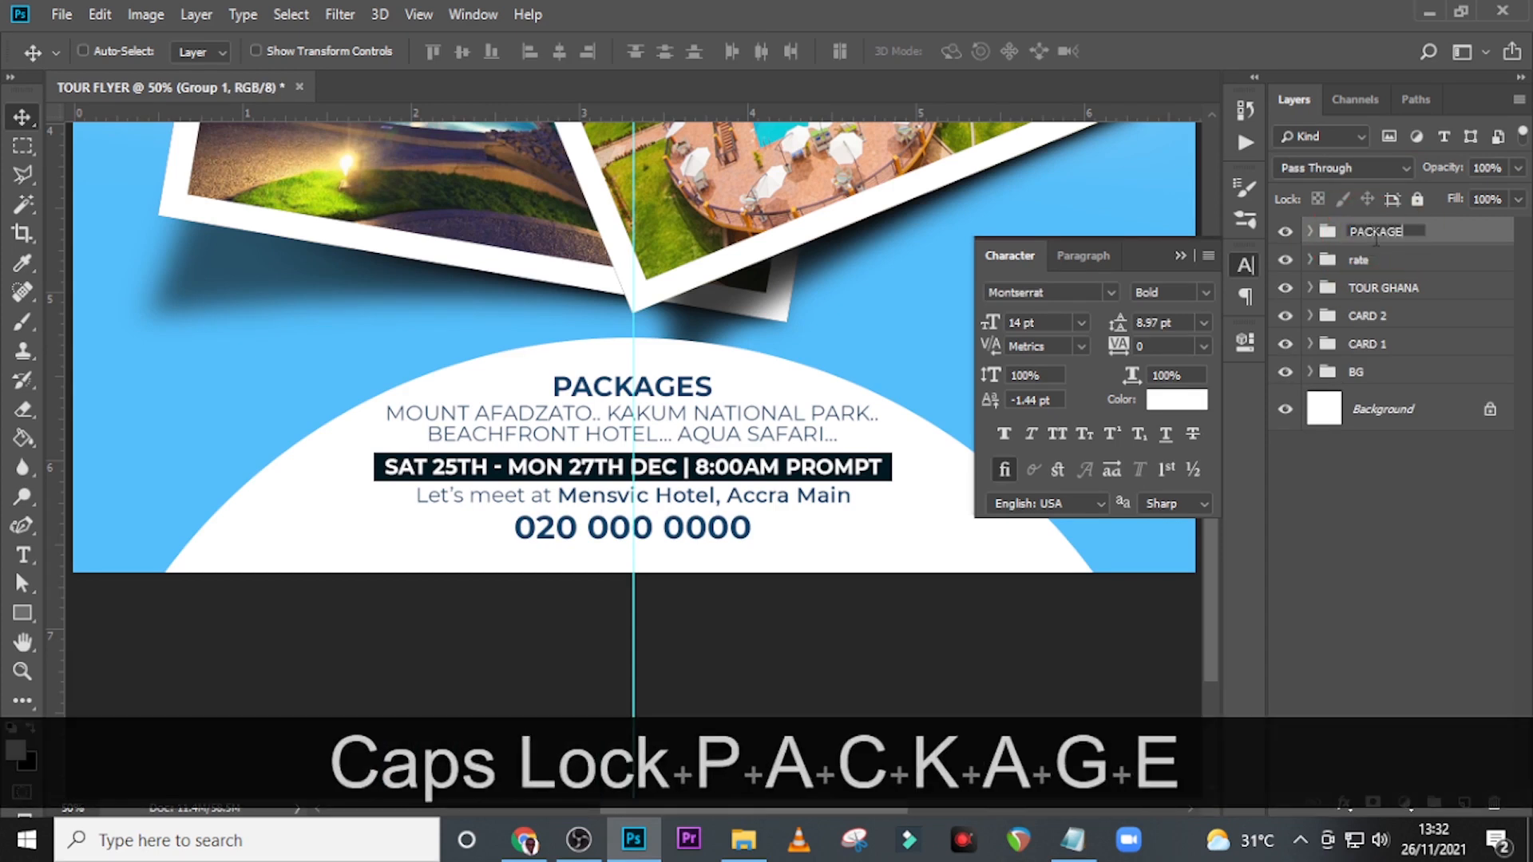
type("S DATE ")
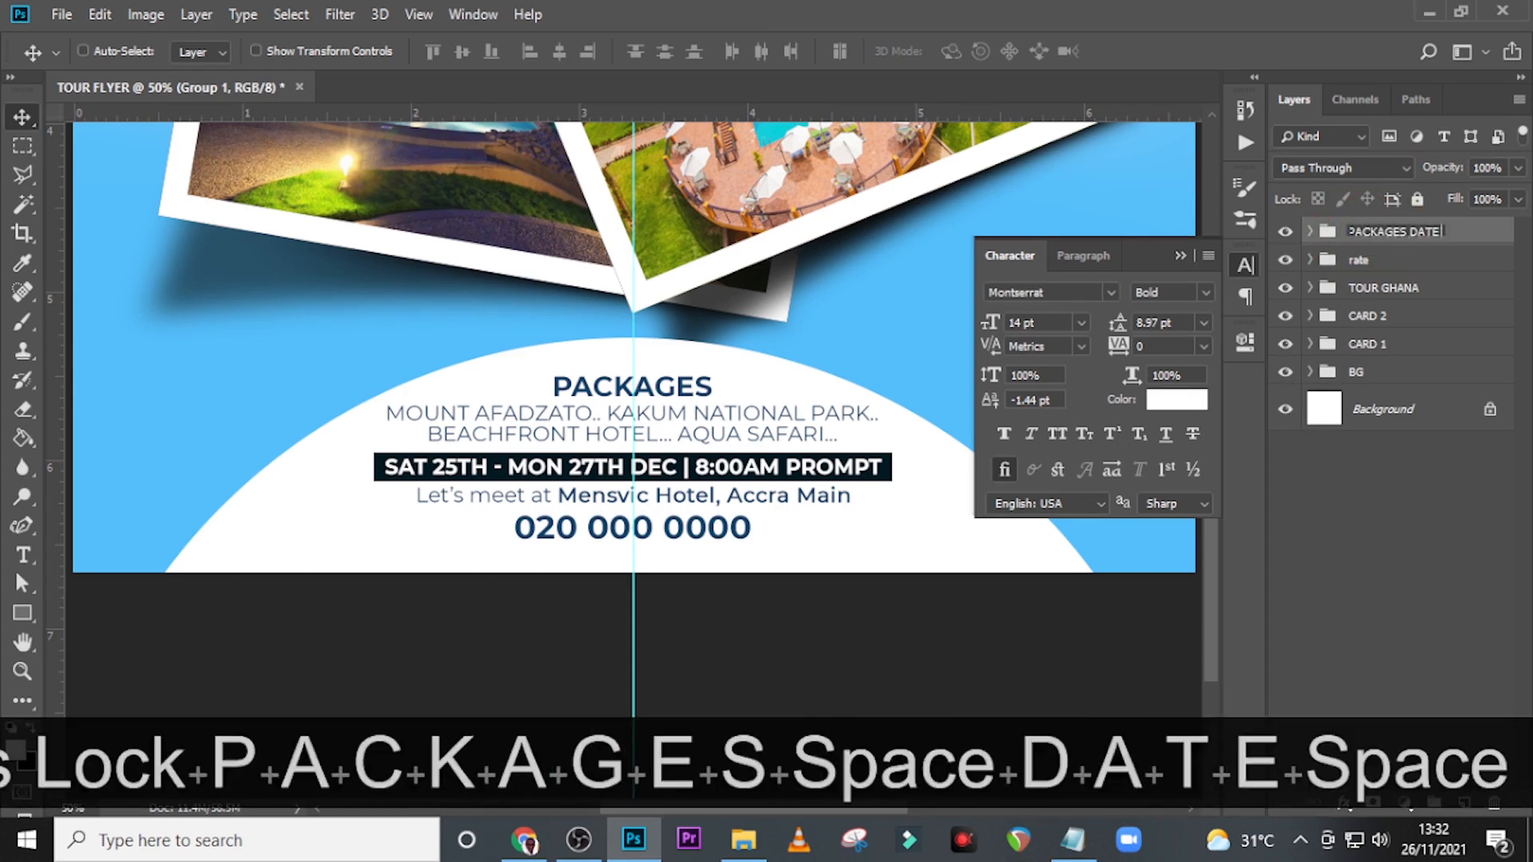
type("TIME VENUE")
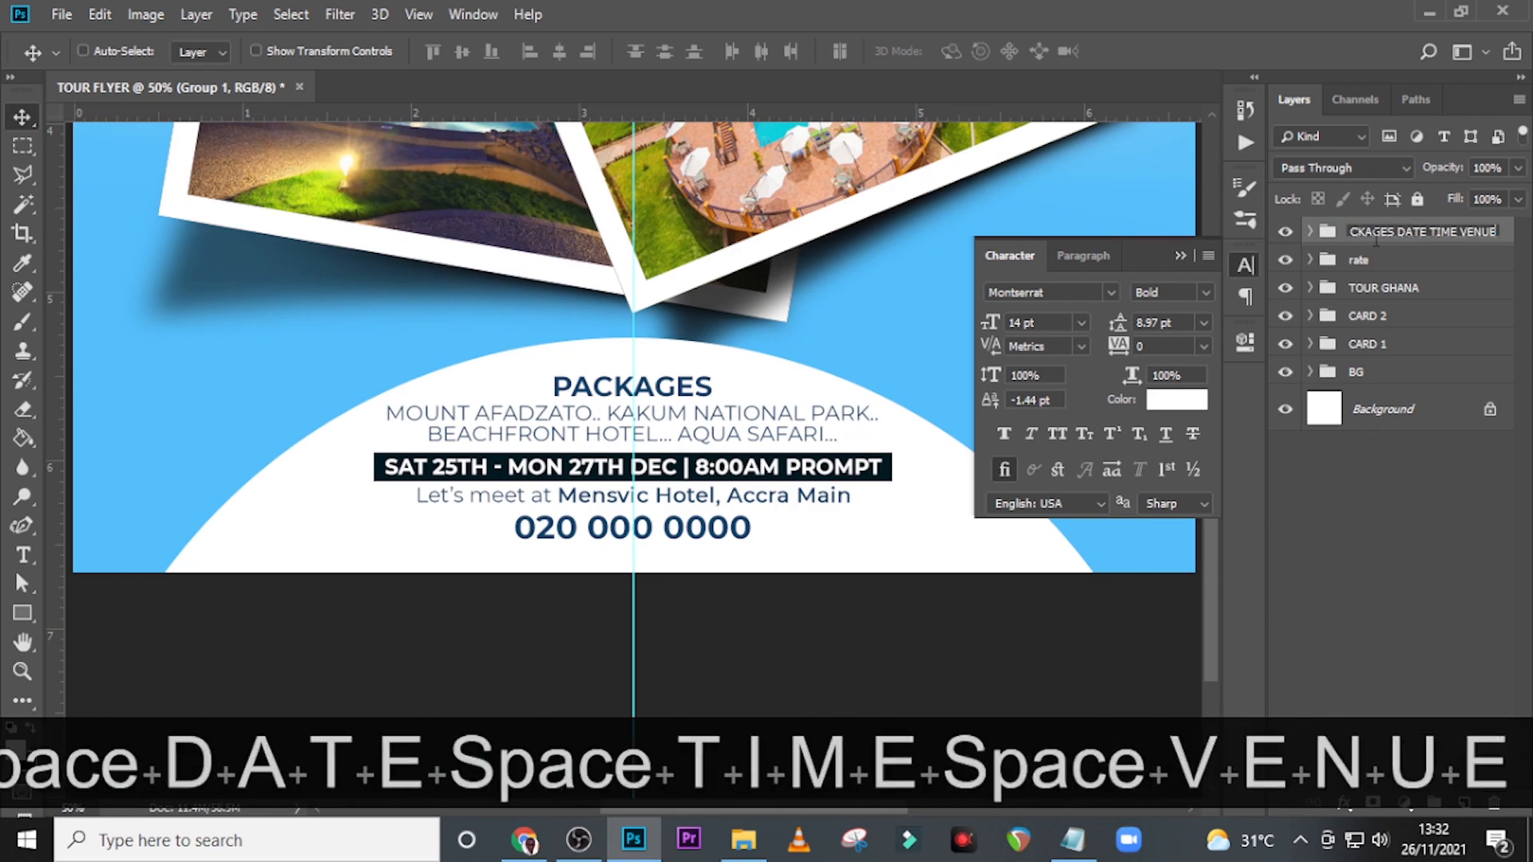
key("Return")
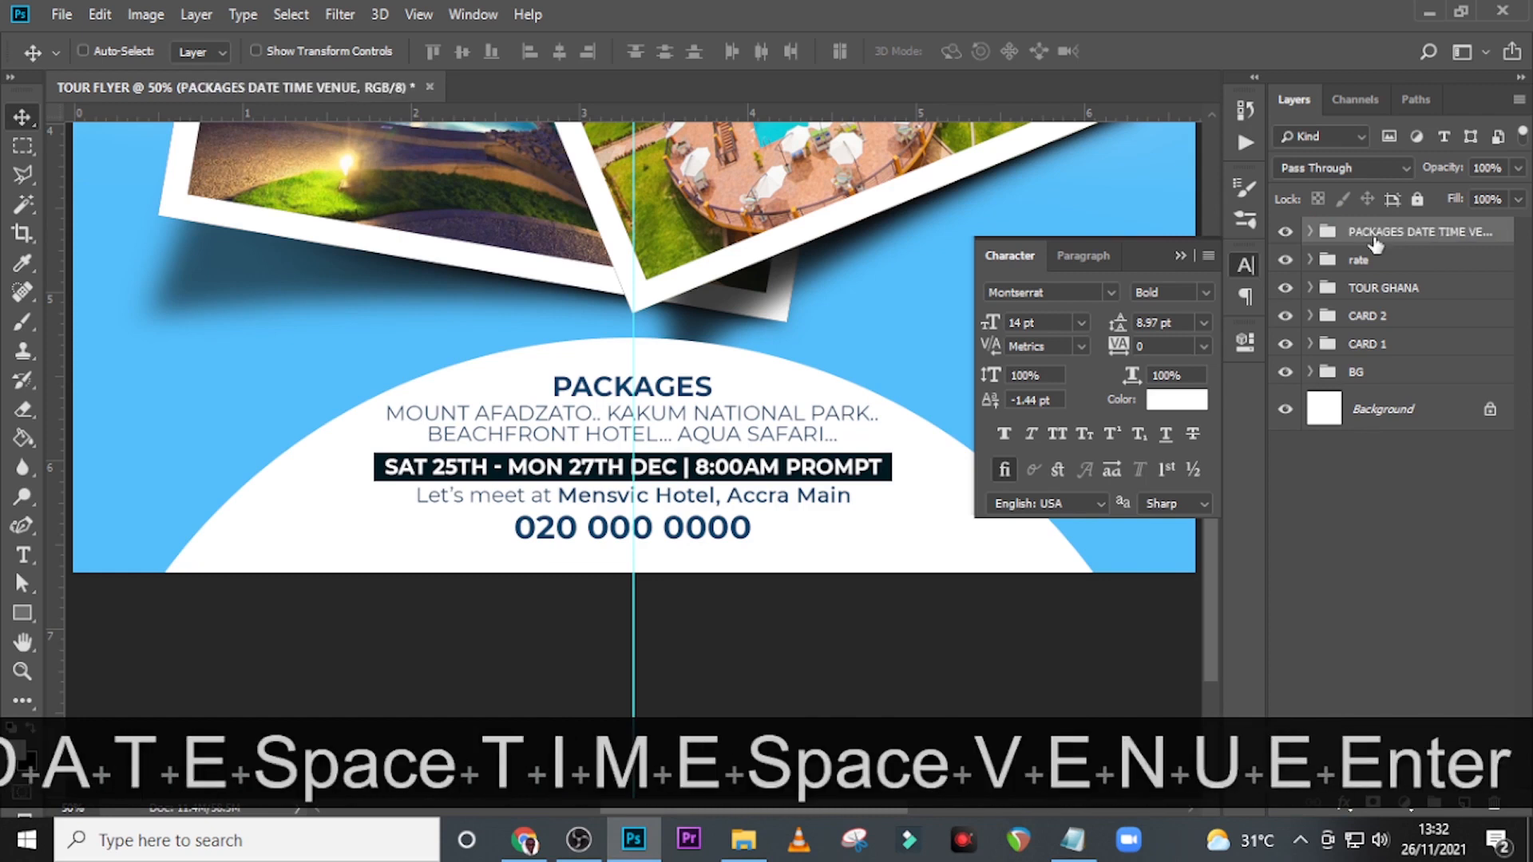
left_click(1288, 233)
left_click(1289, 233)
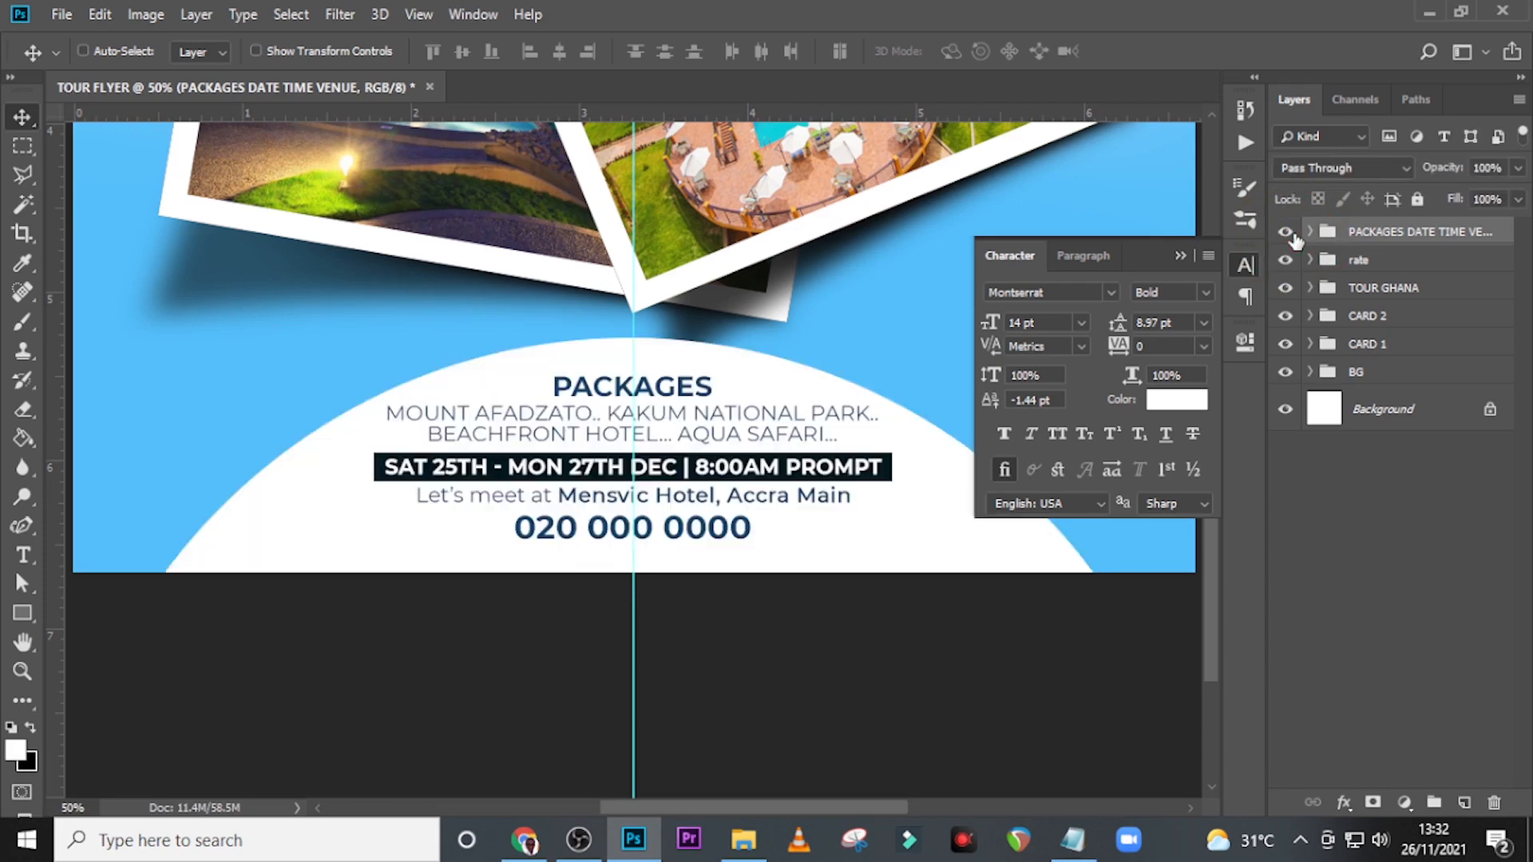
Place parrot-20129.png from the DONE folder, shrunk to a small bird between the G of GHANA and the rate badge.
key("ctrl")
key("ctrl+0")
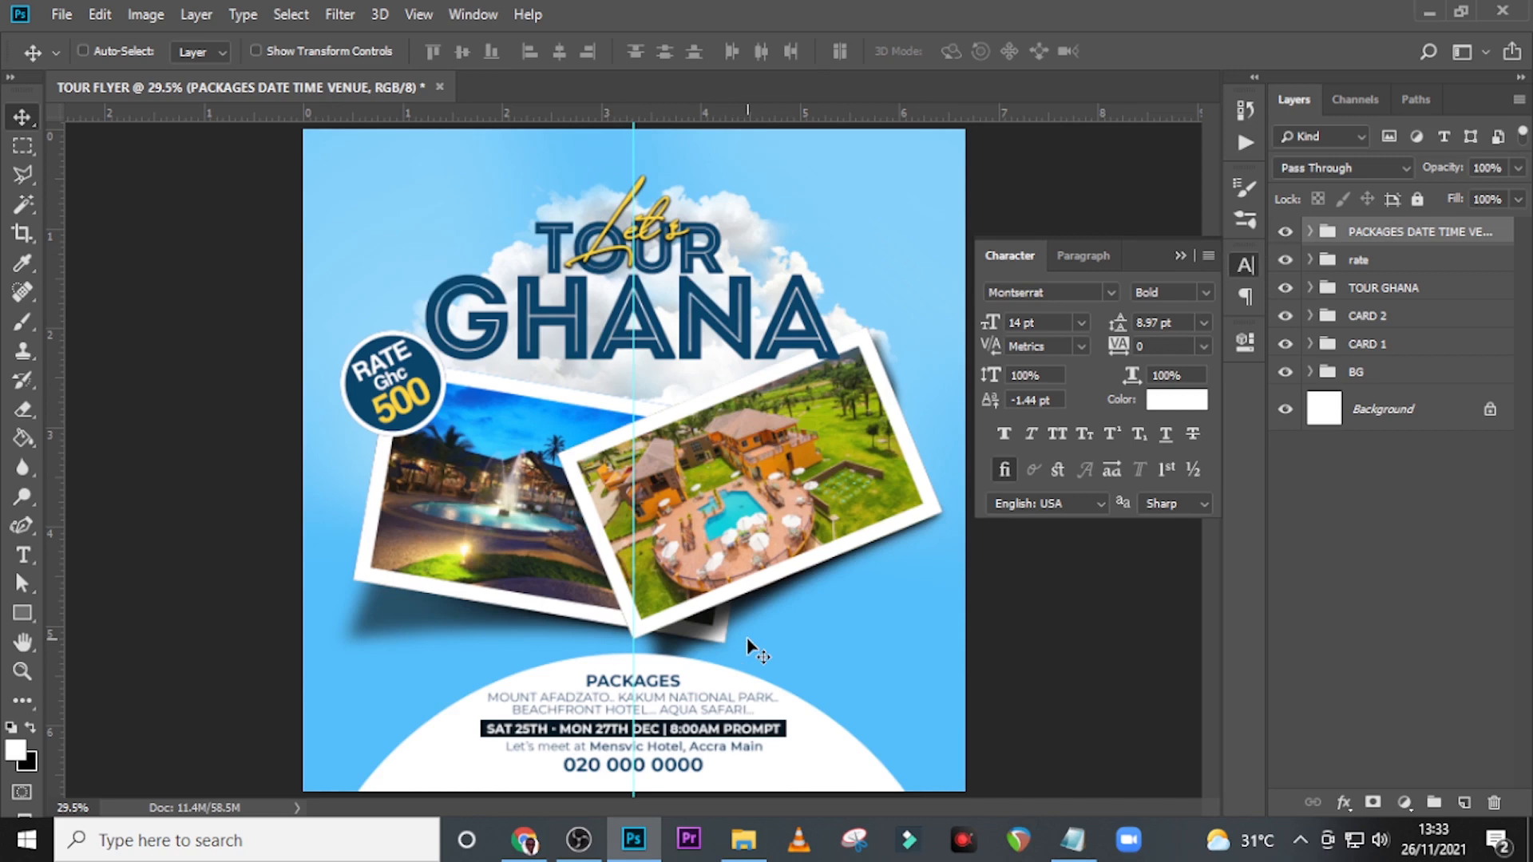
left_click(744, 840)
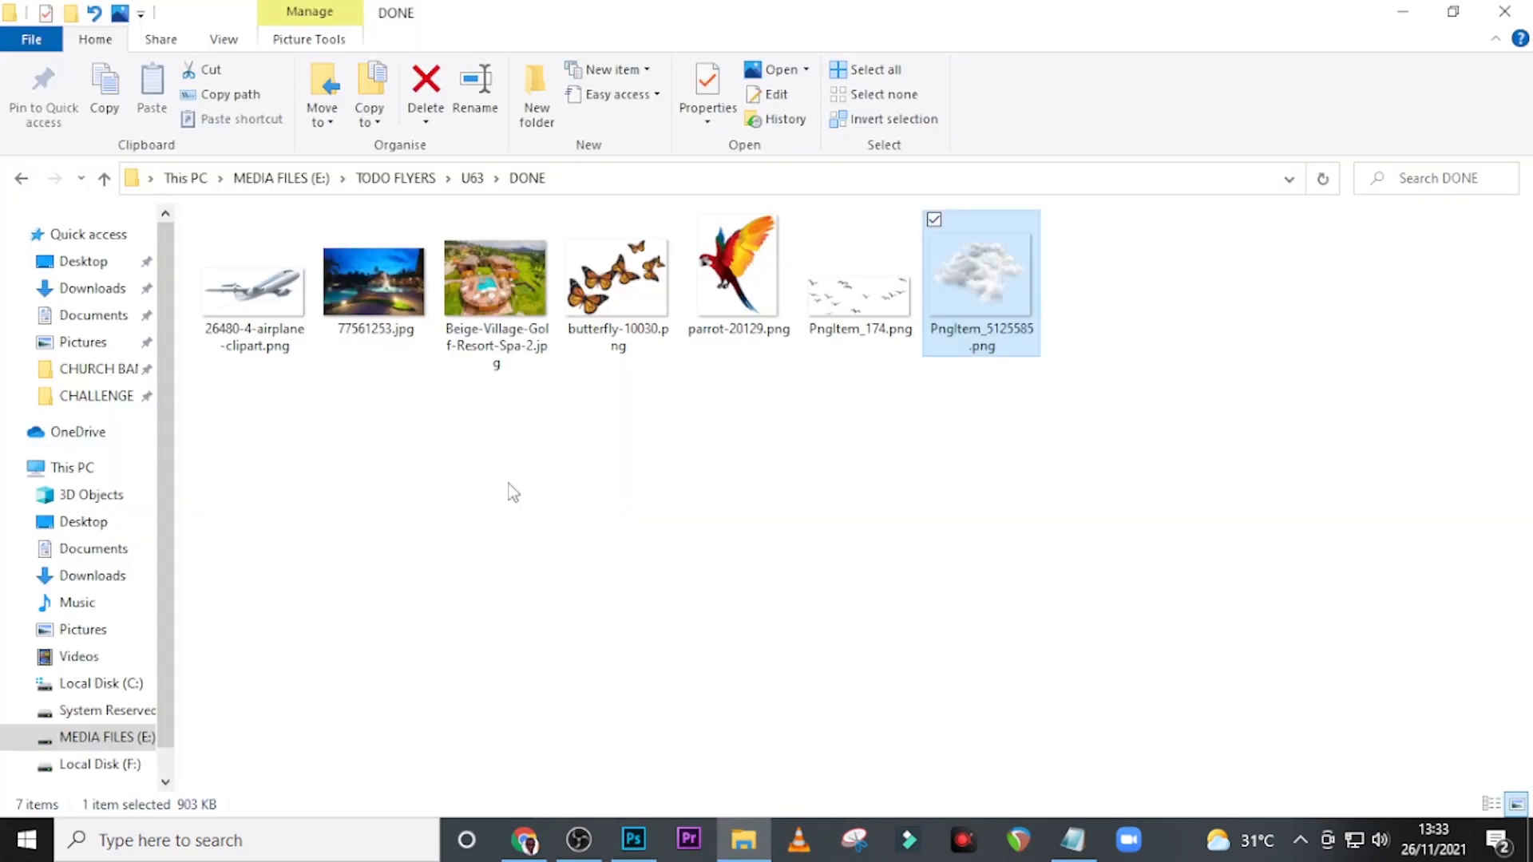
left_click_drag(737, 296, 578, 499)
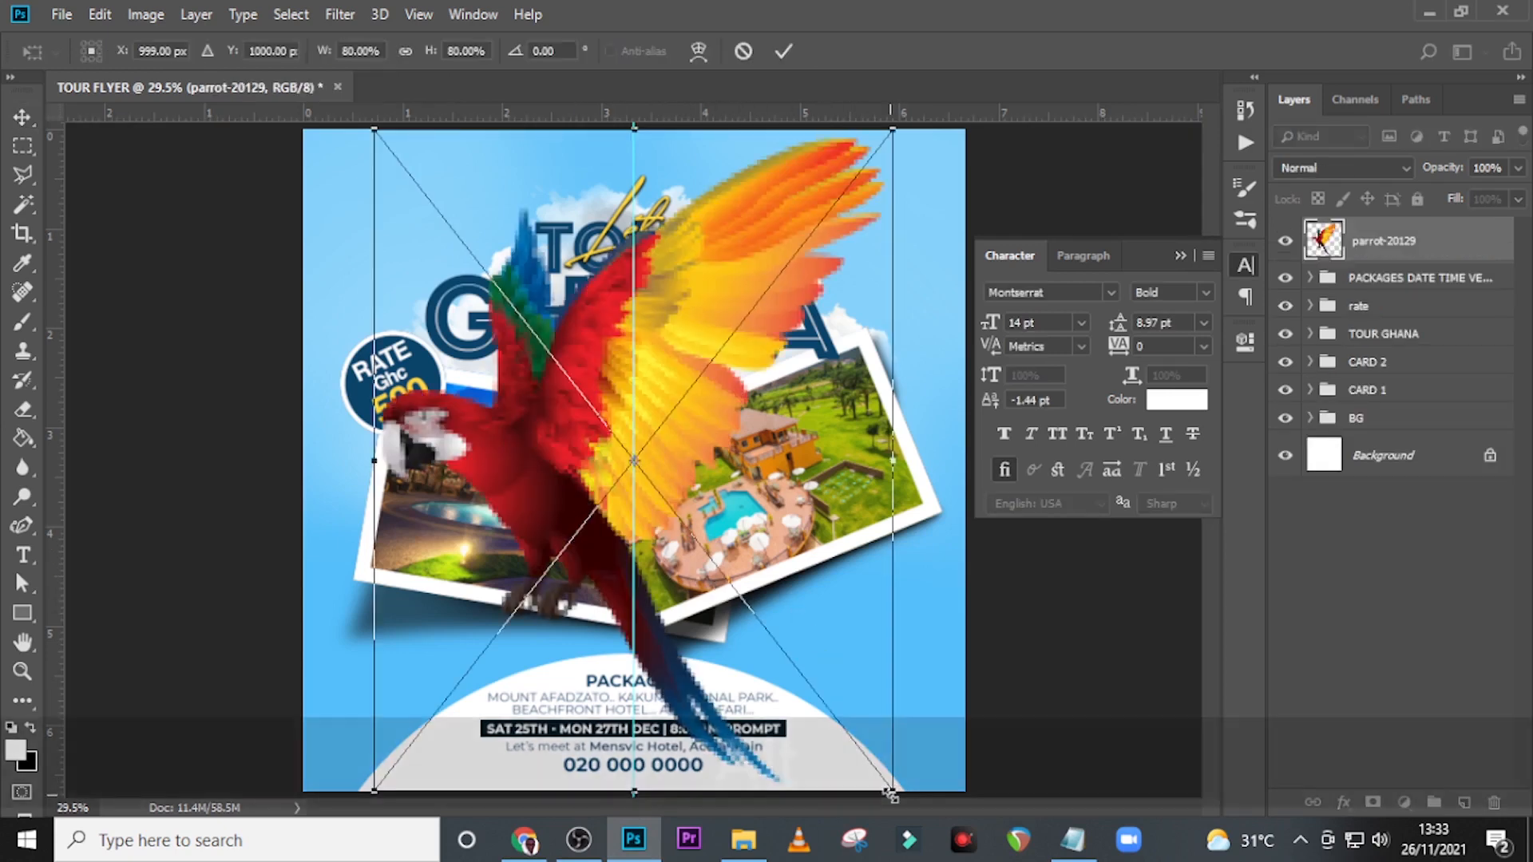
left_click_drag(895, 794, 398, 306)
key("Return")
key("v")
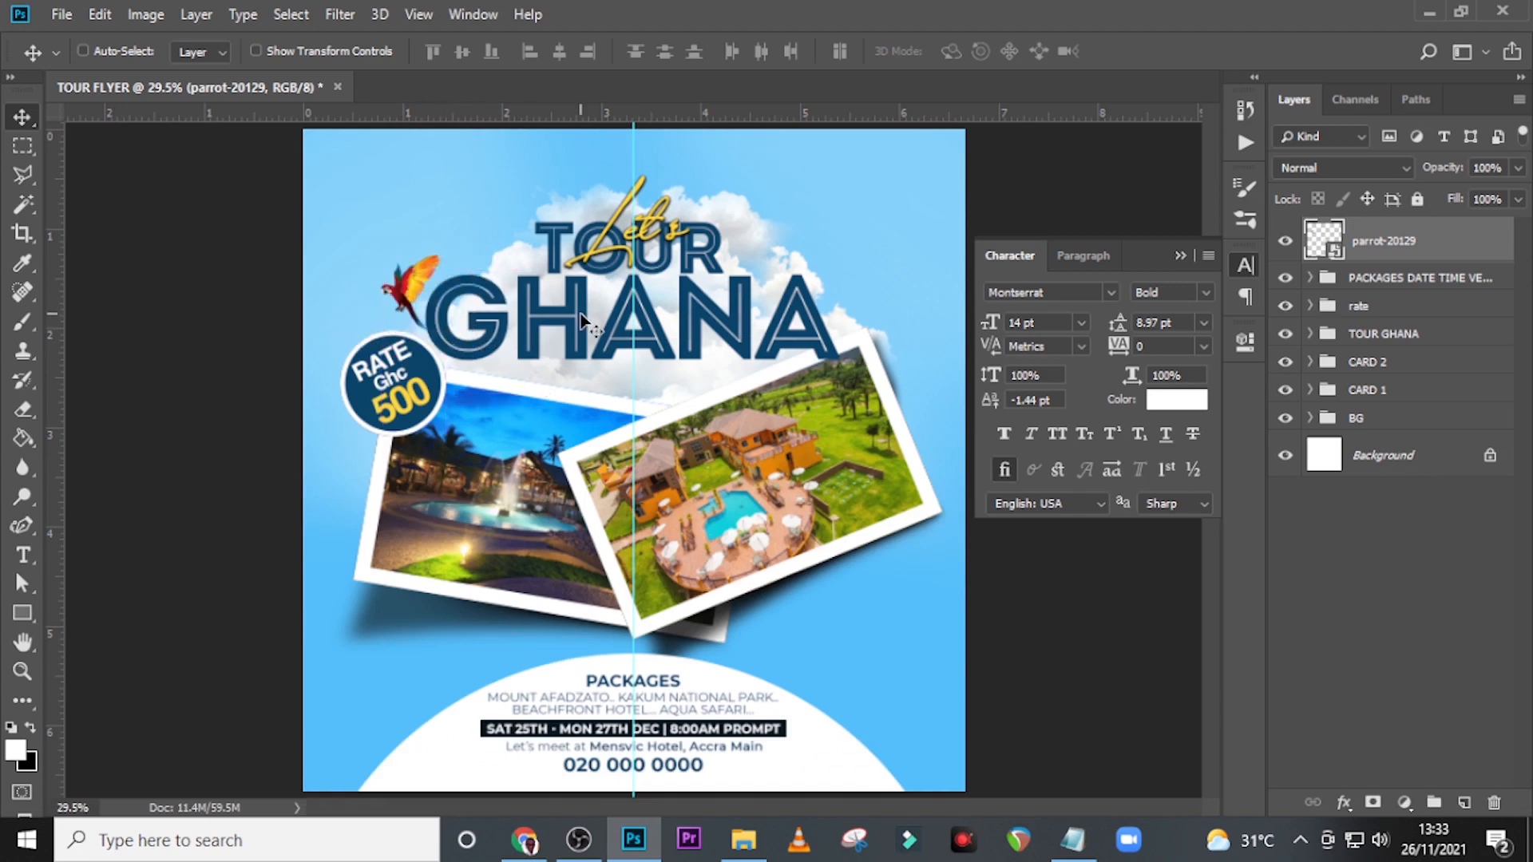
Nudge the parrot slightly down and left, closer to the rate badge.
key("Down")
key("Left")
key("Down")
key("Down")
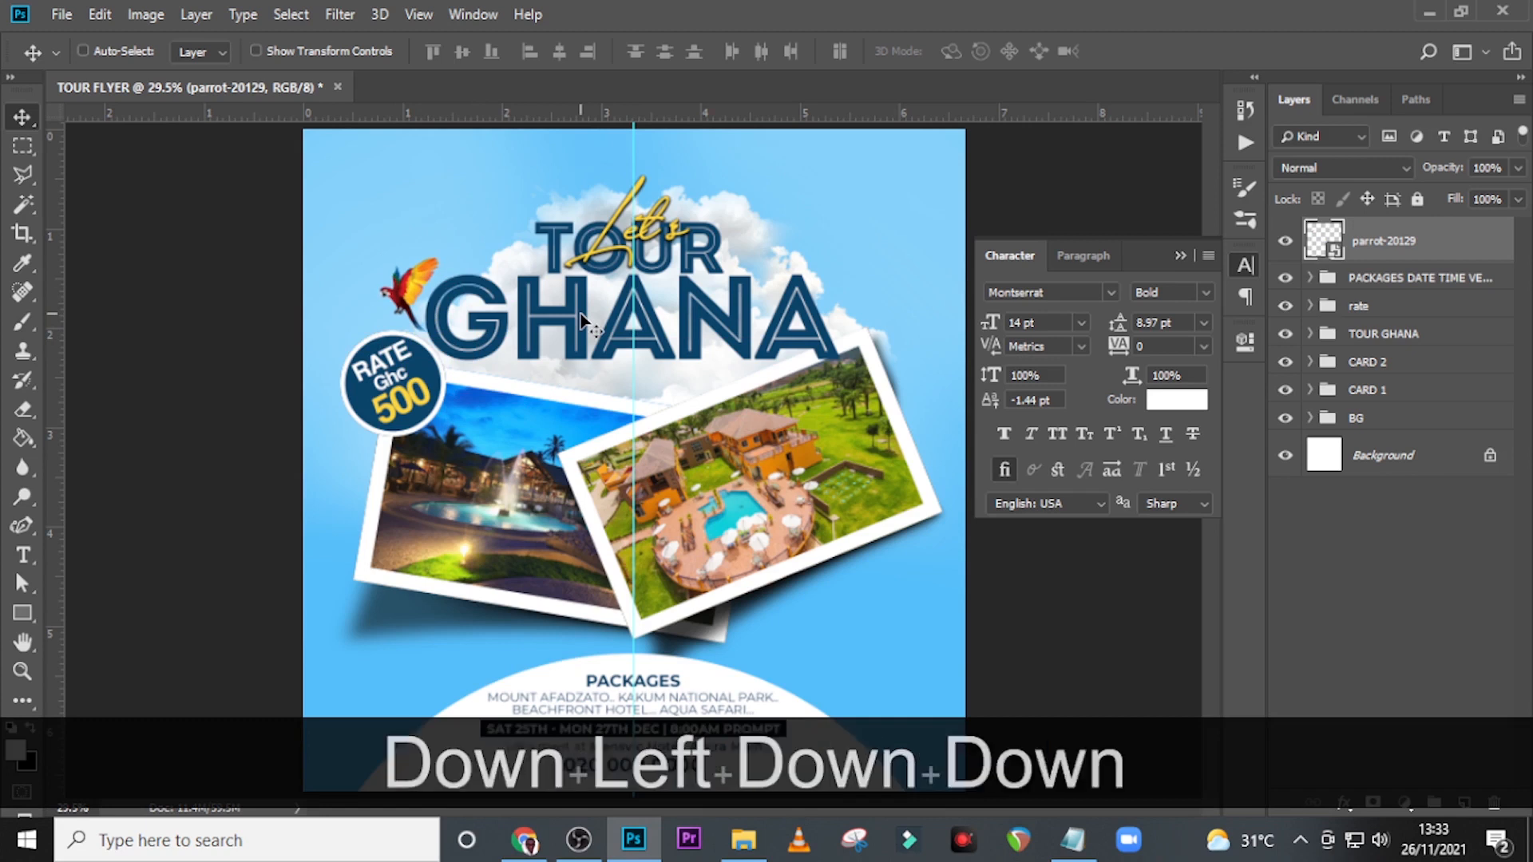
key("Down")
key("Down")
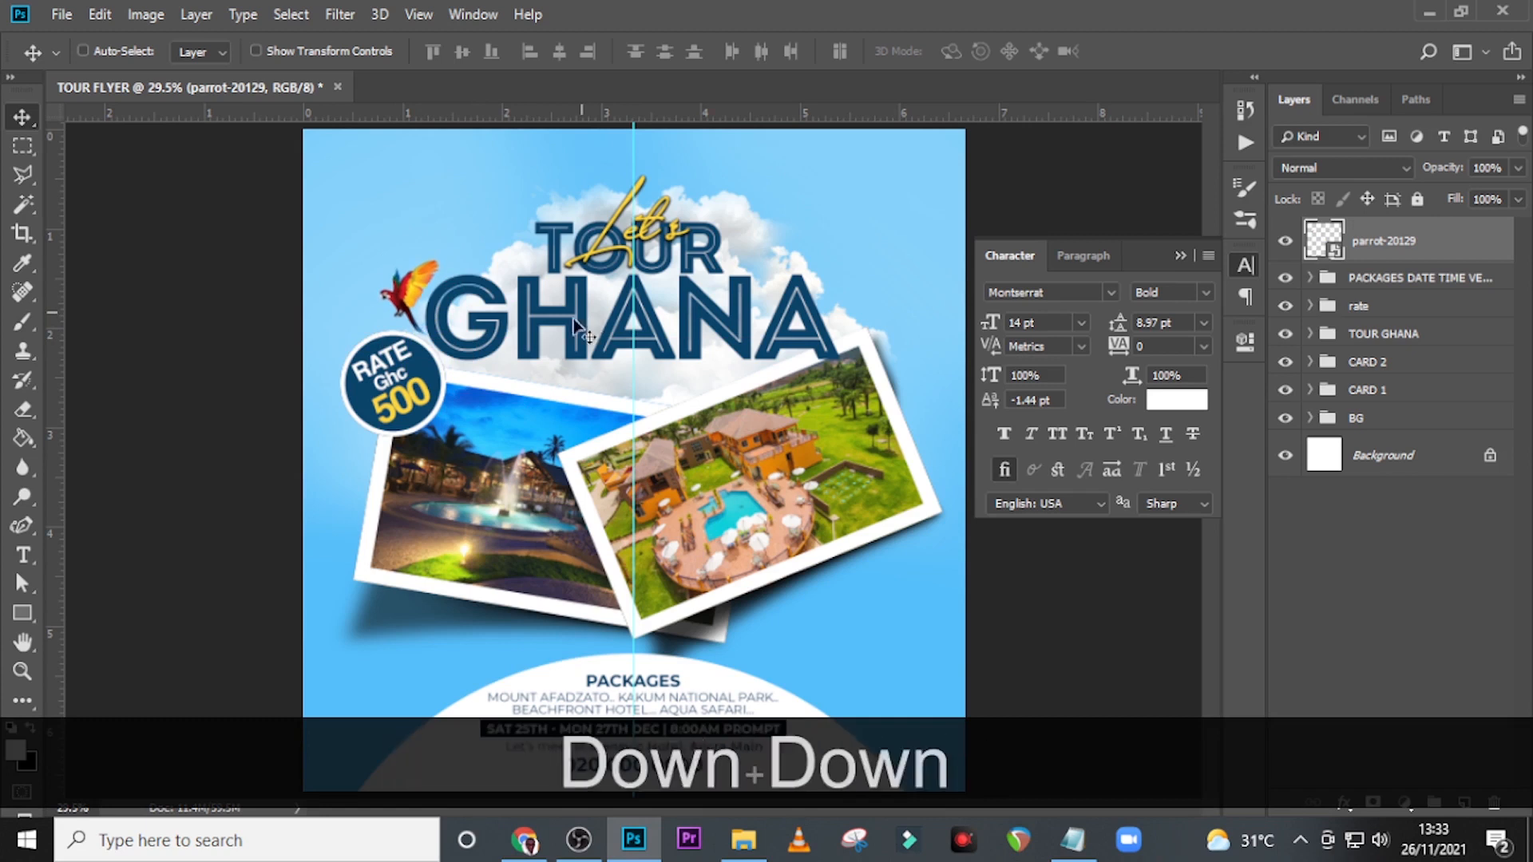
left_click(1183, 255)
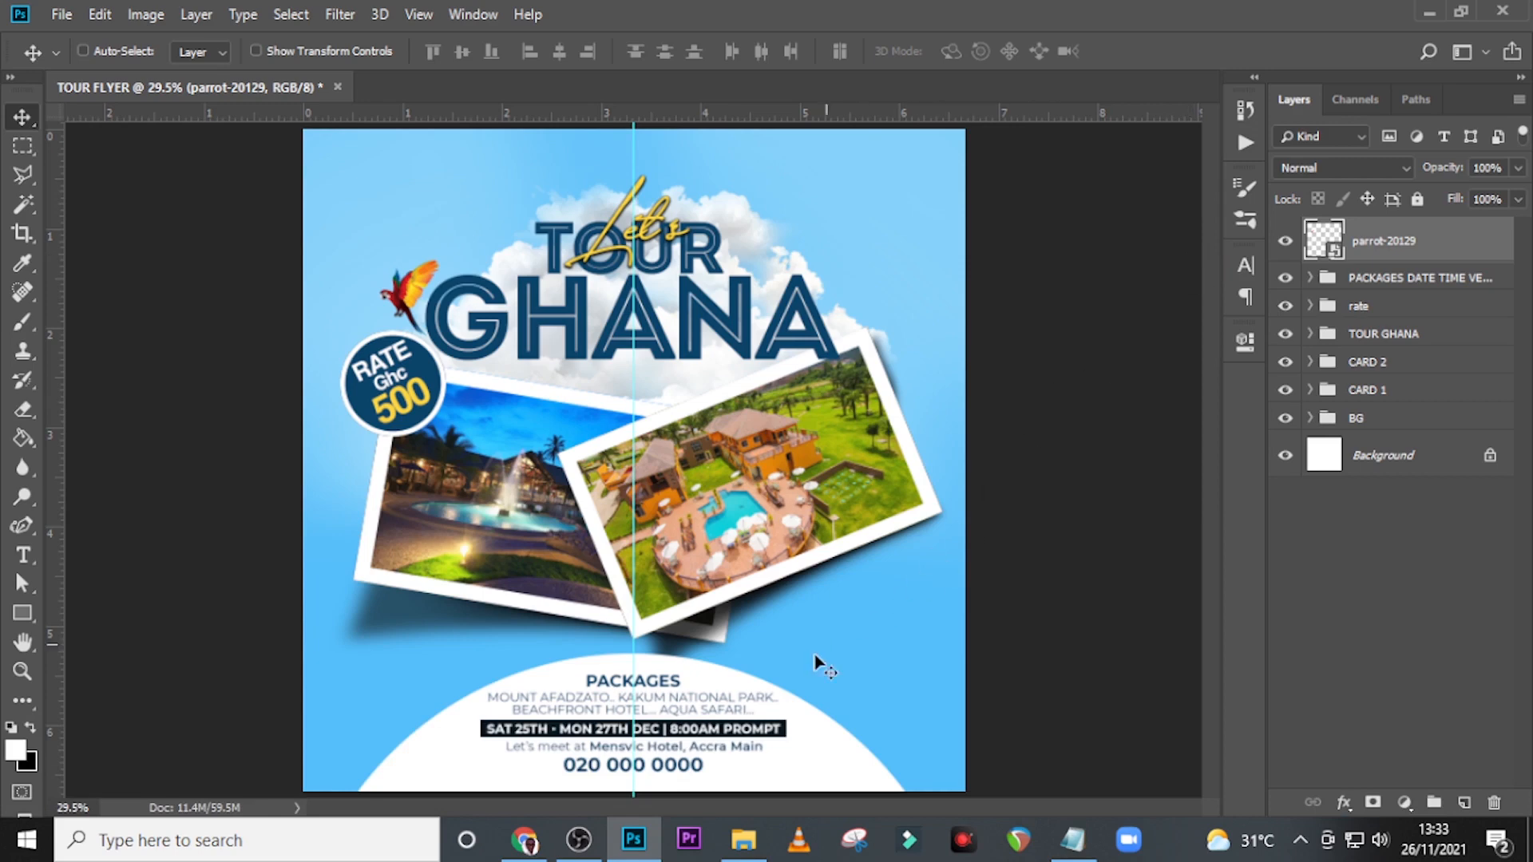
Place butterfly-10030.png from the DONE folder, scaled down, over the right edge of the resort photo card.
left_click(743, 840)
left_click_drag(581, 307, 758, 553)
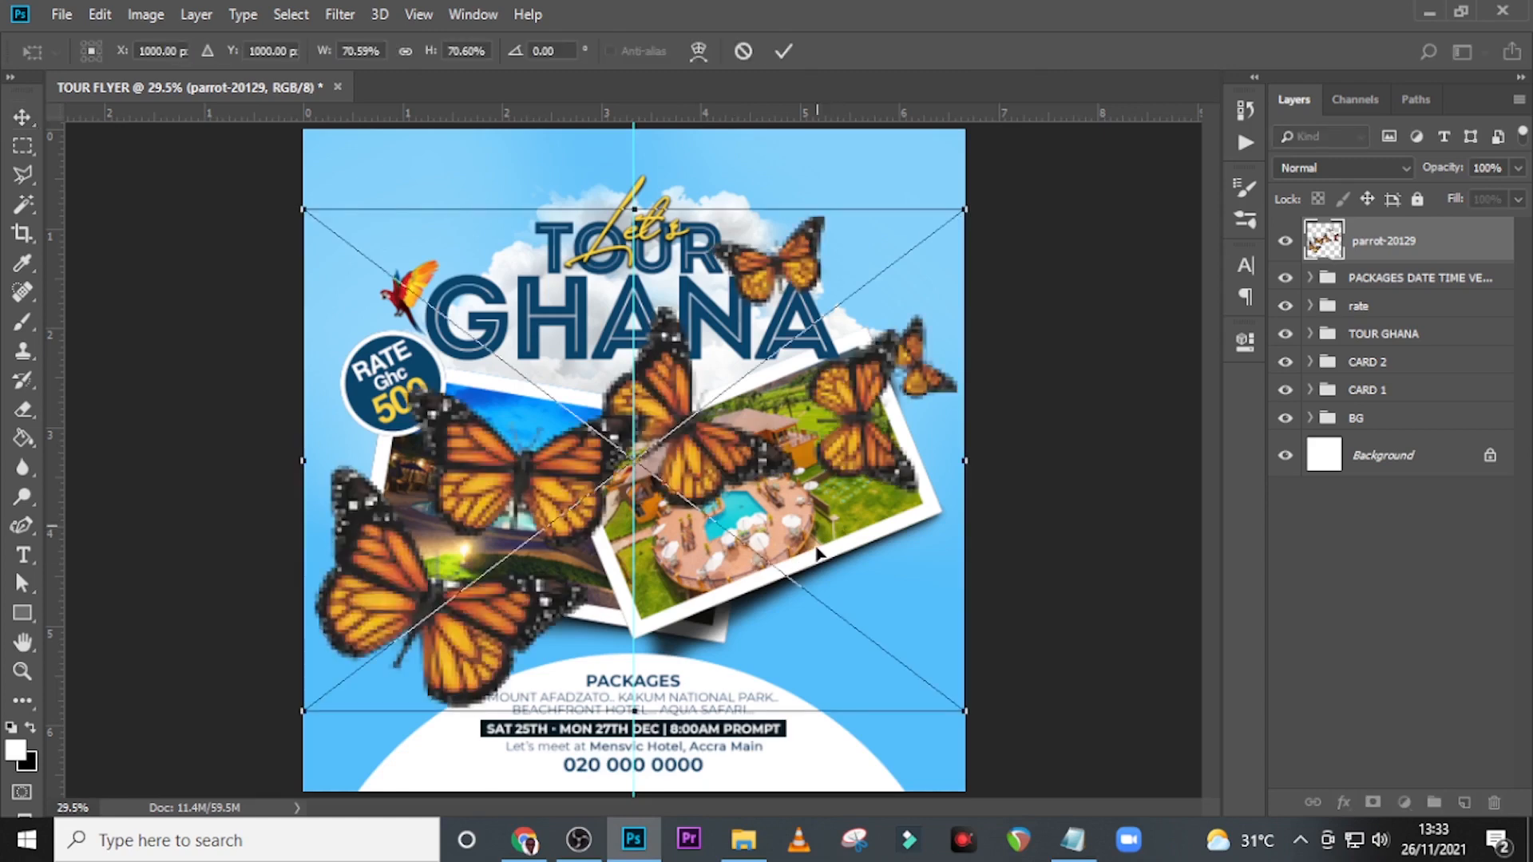
left_click_drag(962, 710, 951, 462)
key("Return")
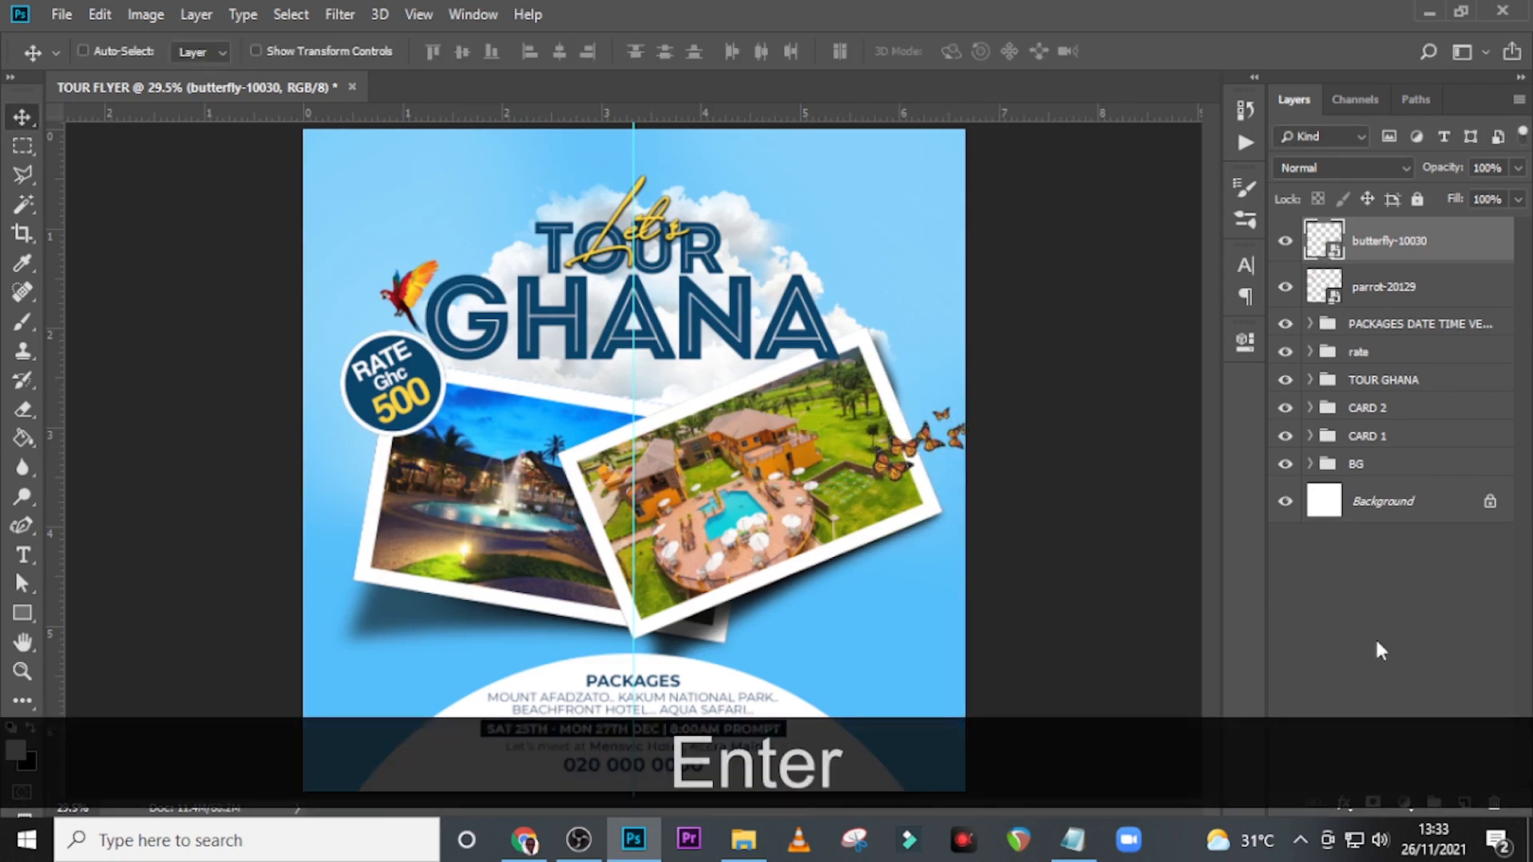
Add a Levels adjustment clipped to the butterflies with the black input level at 31, and compare before and after.
left_click(1399, 799)
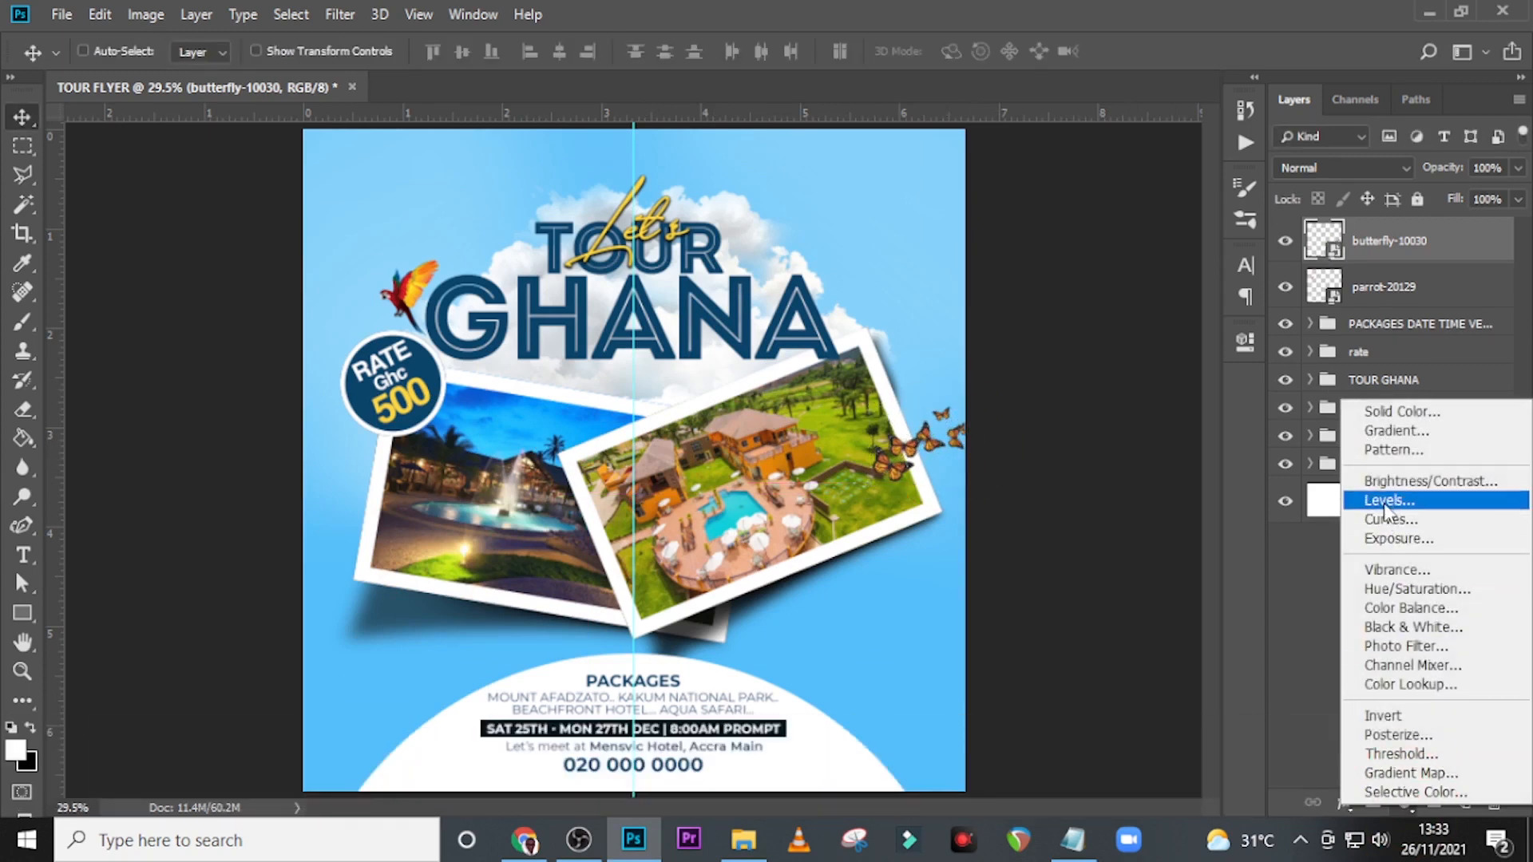
left_click(1385, 500)
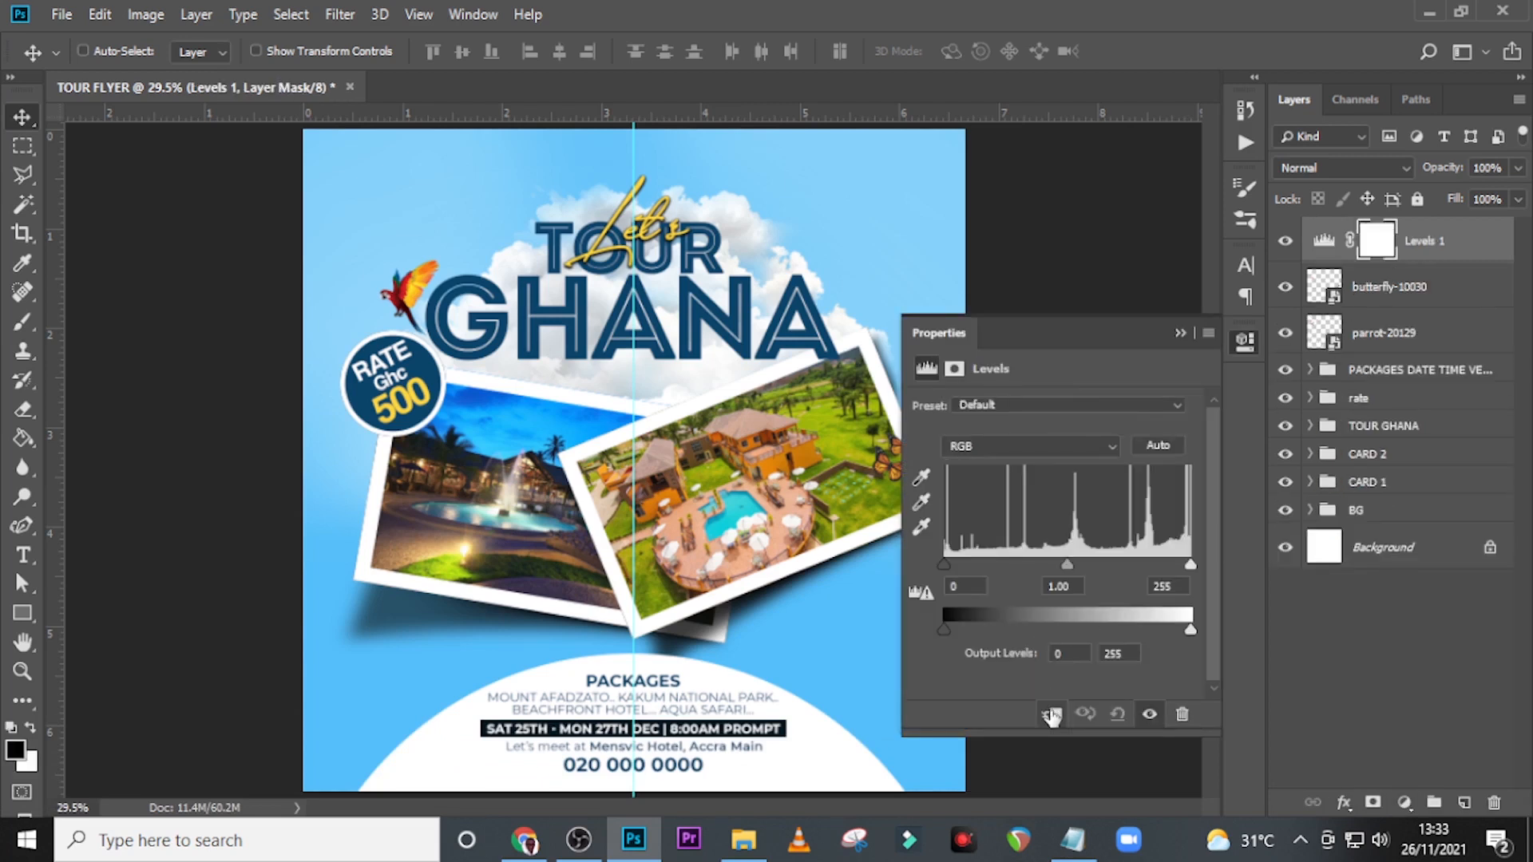
left_click(1051, 714)
left_click(924, 578)
type("31")
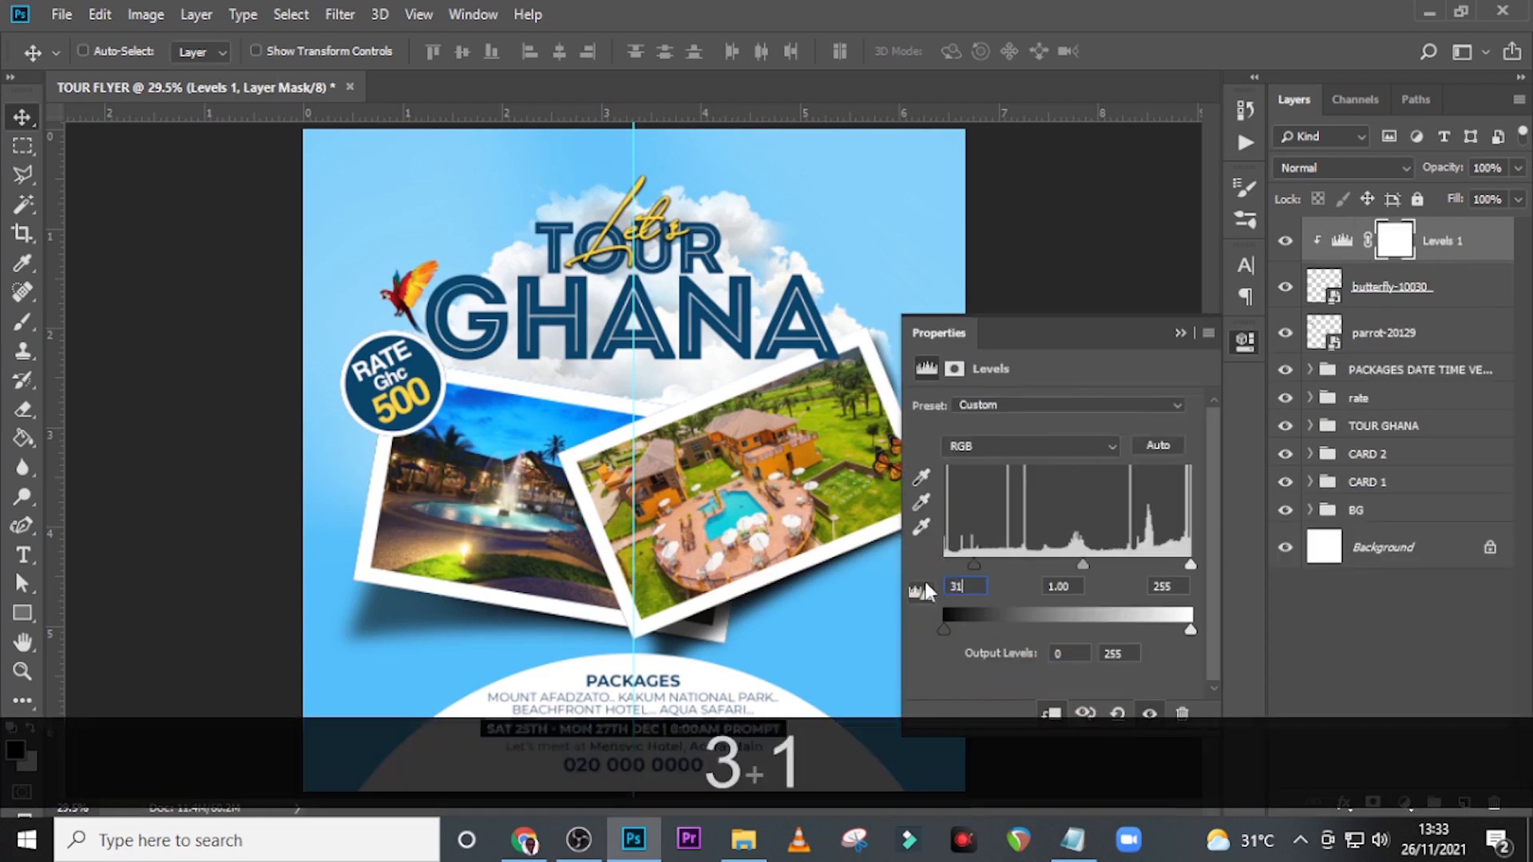
key("Return")
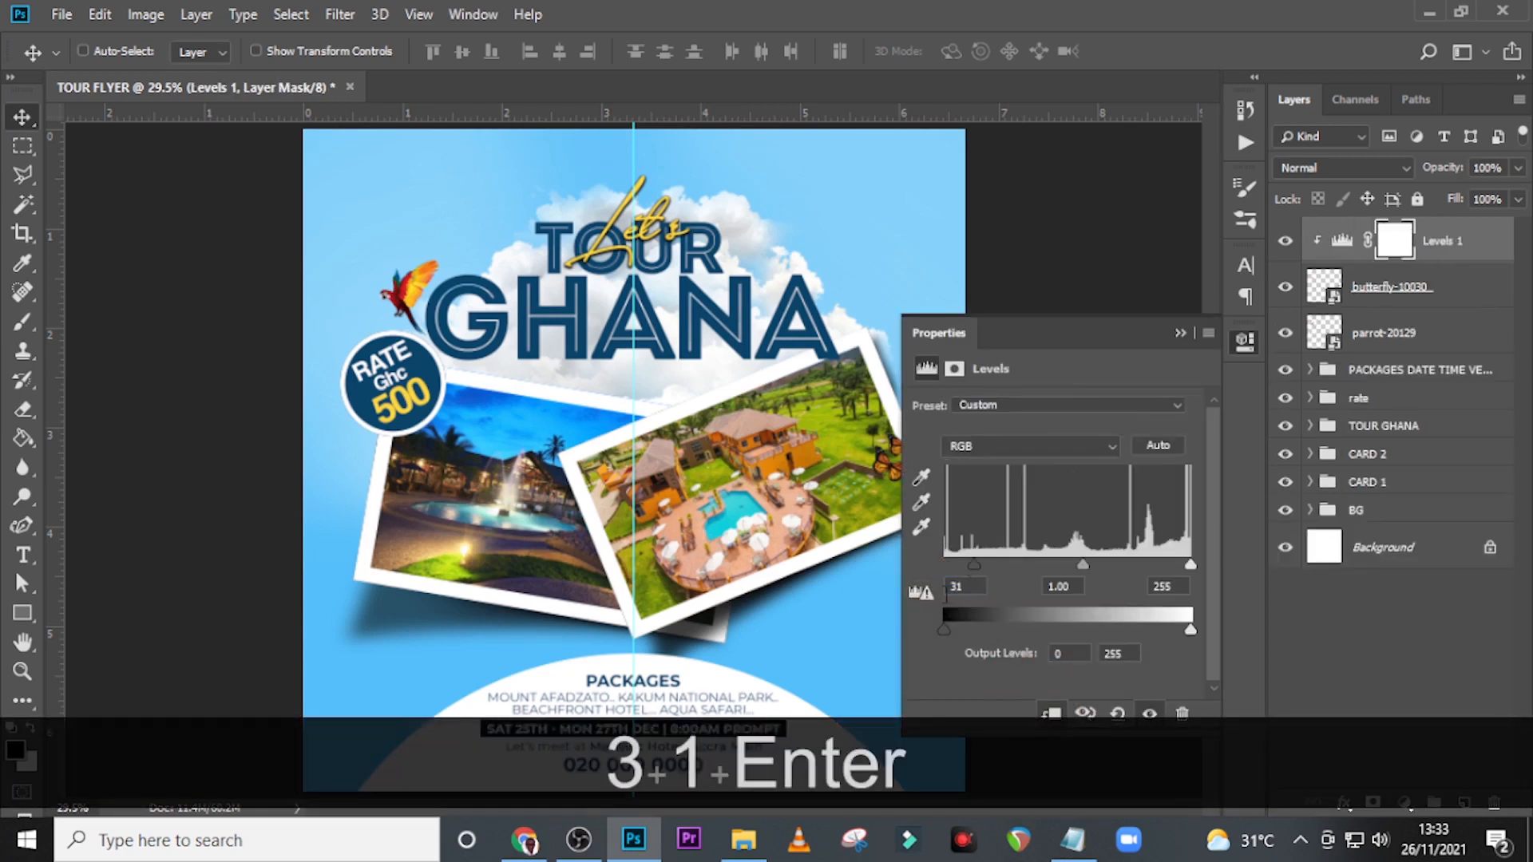
left_click(1179, 333)
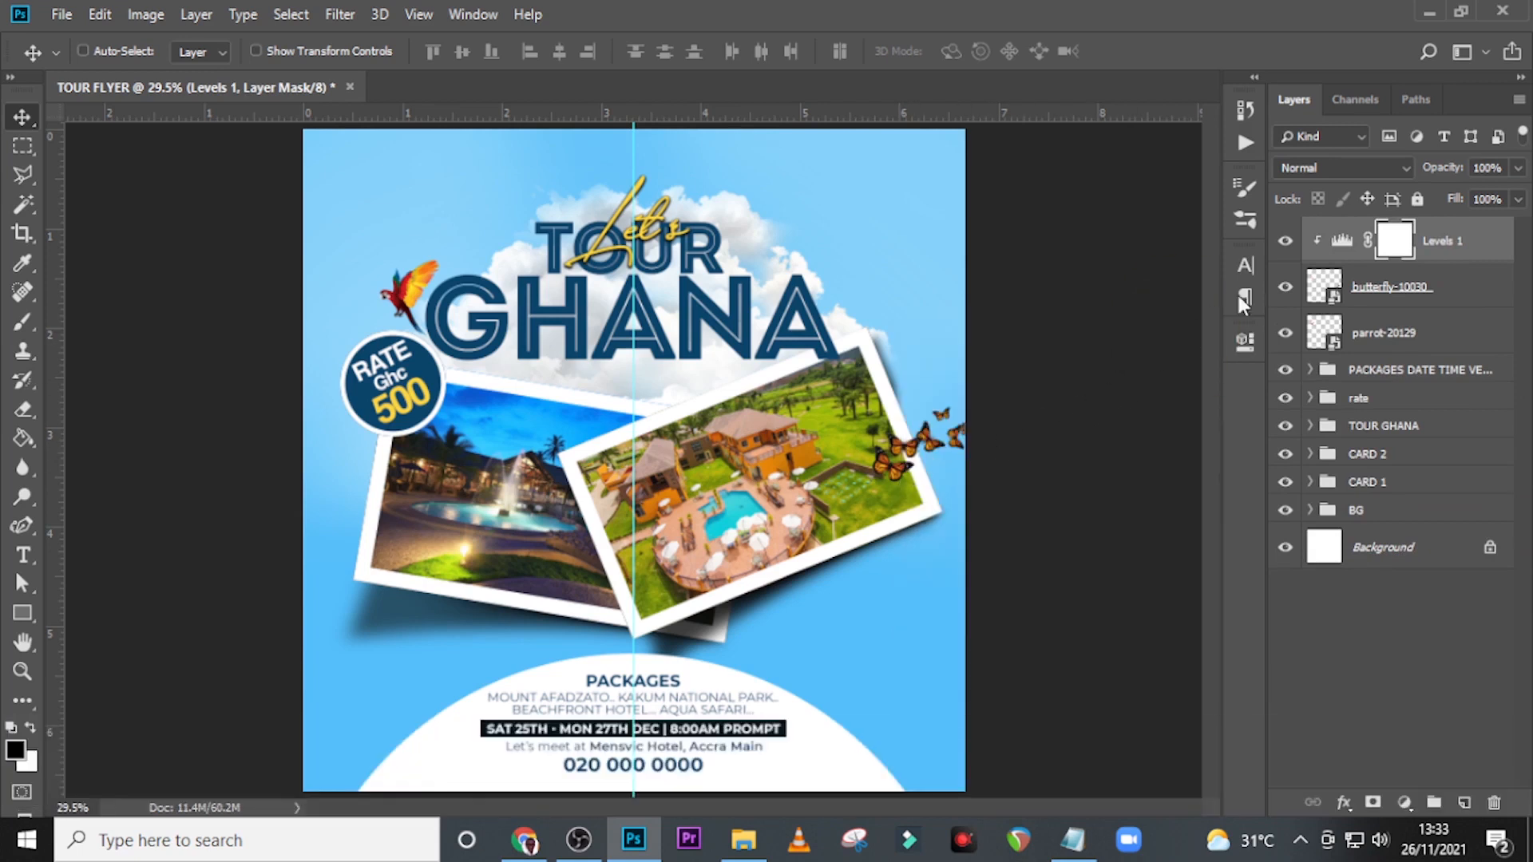
left_click(1285, 244)
left_click(1286, 243)
Place PngItem_174.png at about 15% scale as a flock of birds below GHANA, over the photo cards' upper edges, nudged slightly up.
left_click(743, 838)
left_click_drag(826, 308, 782, 433)
left_click_drag(755, 421, 656, 416)
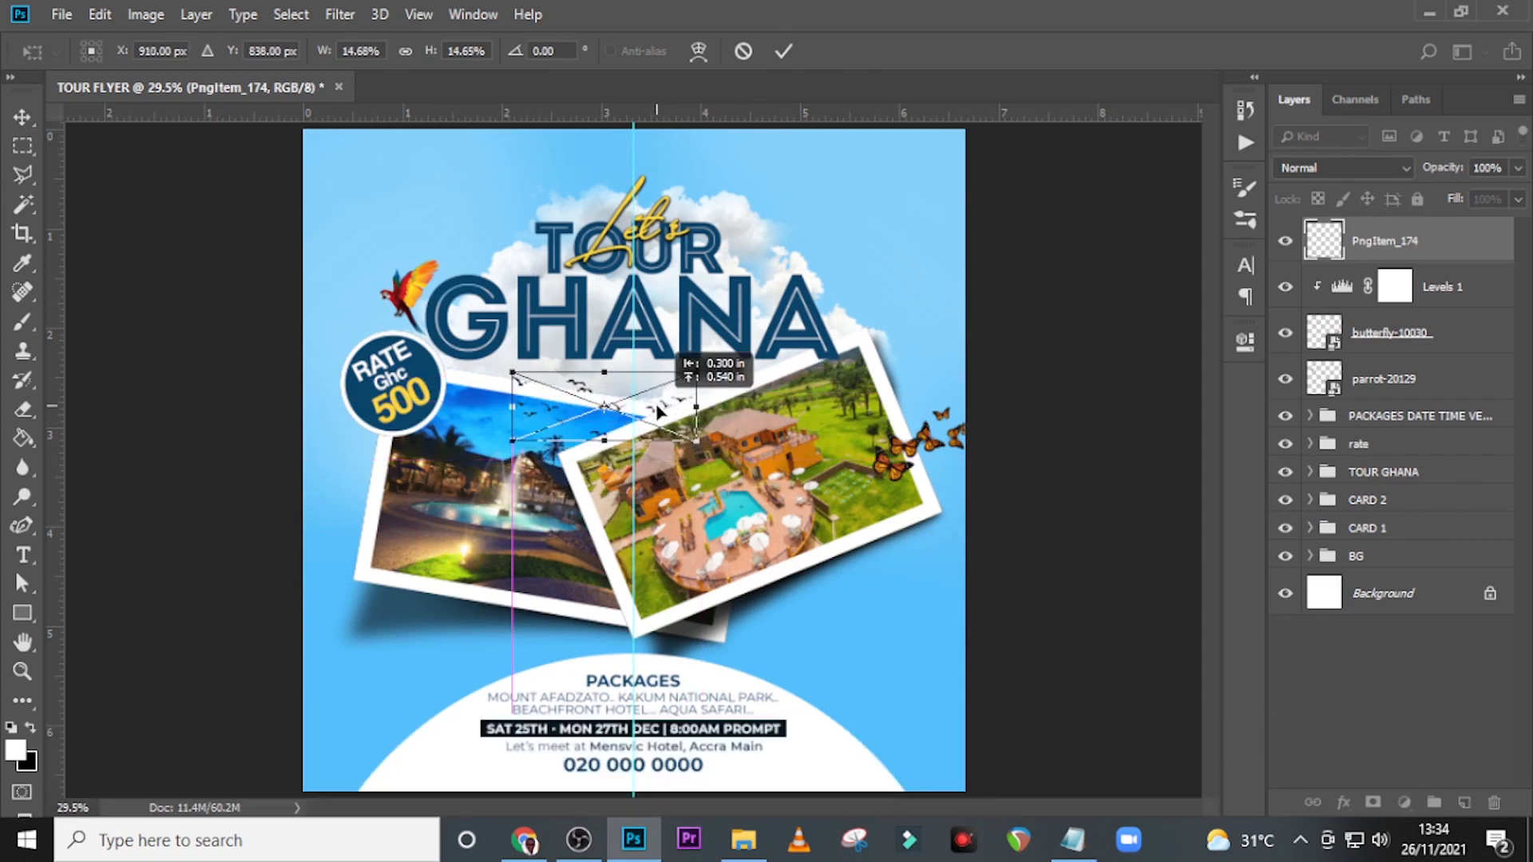
key("Return")
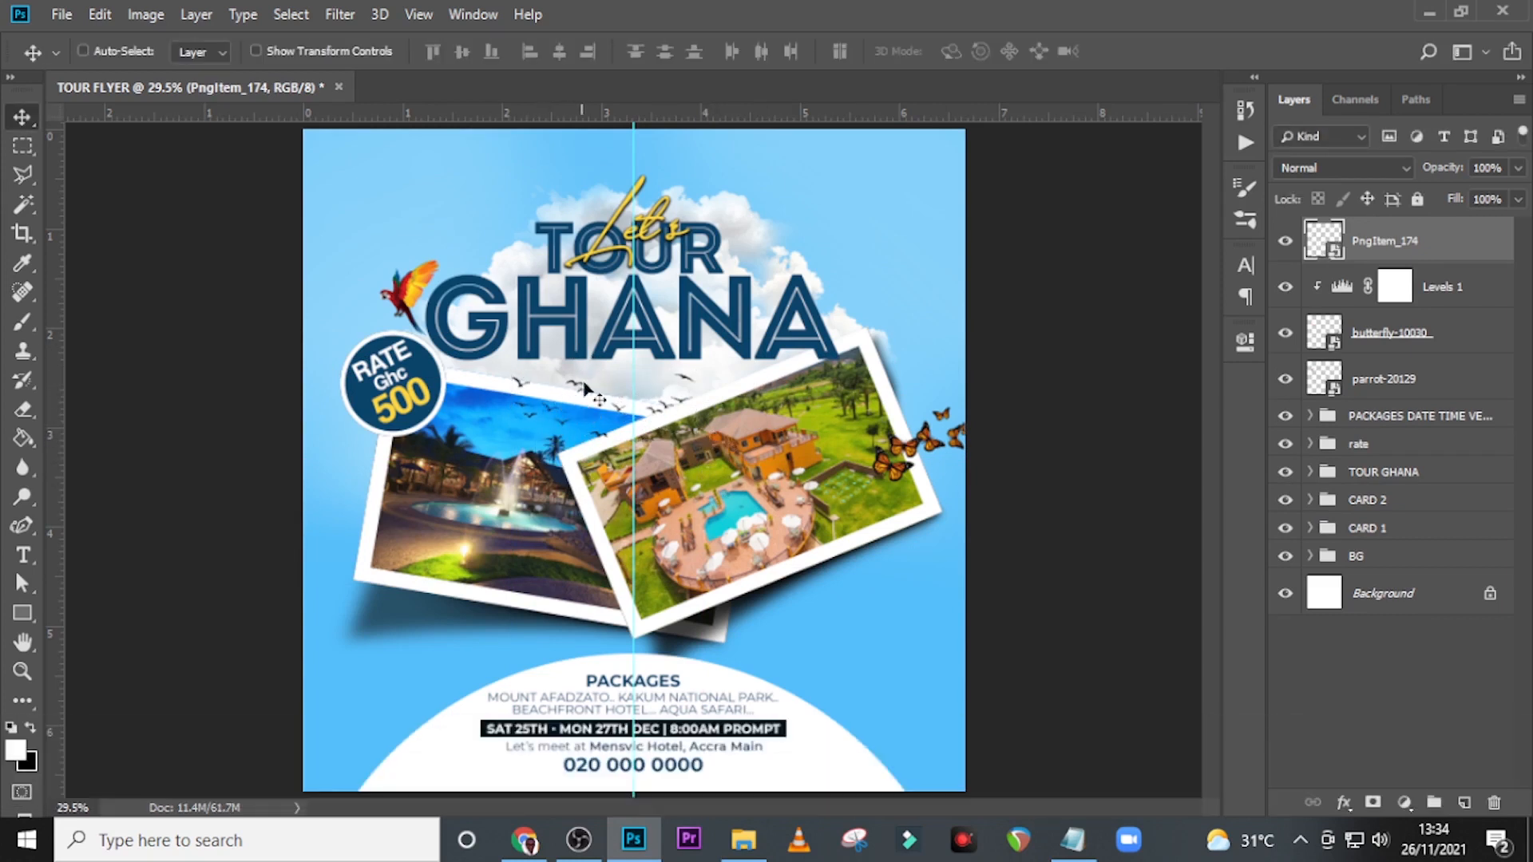
key("Up")
key("Up")
key("Up")
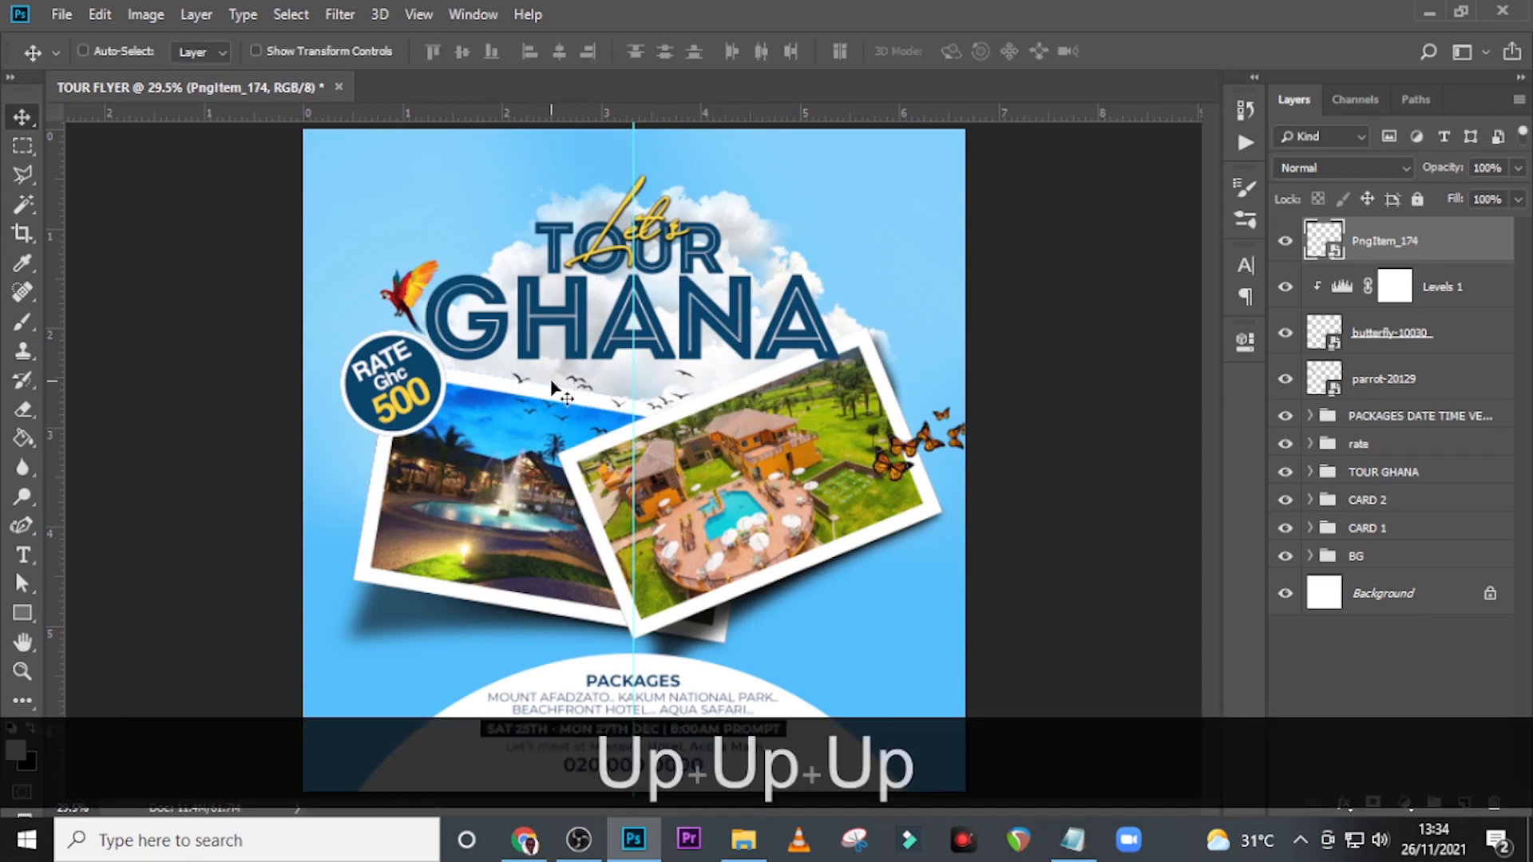
Place 26480-4-airplane-clipart.png from the DONE folder, scaled down, beside the word TOUR above the end of GHANA.
left_click(757, 840)
left_click(257, 268)
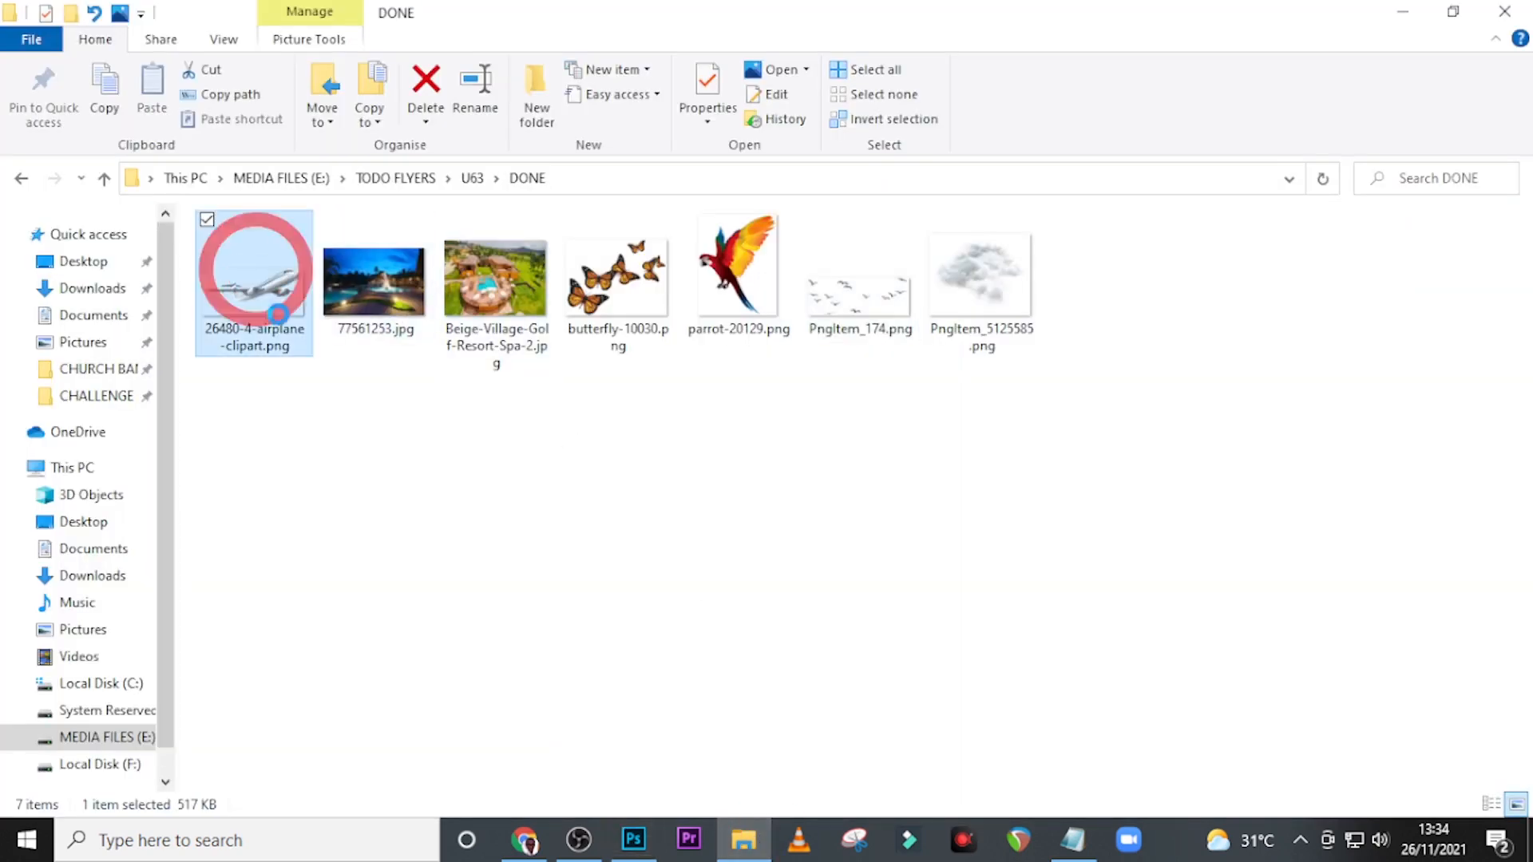
left_click_drag(293, 297, 720, 550)
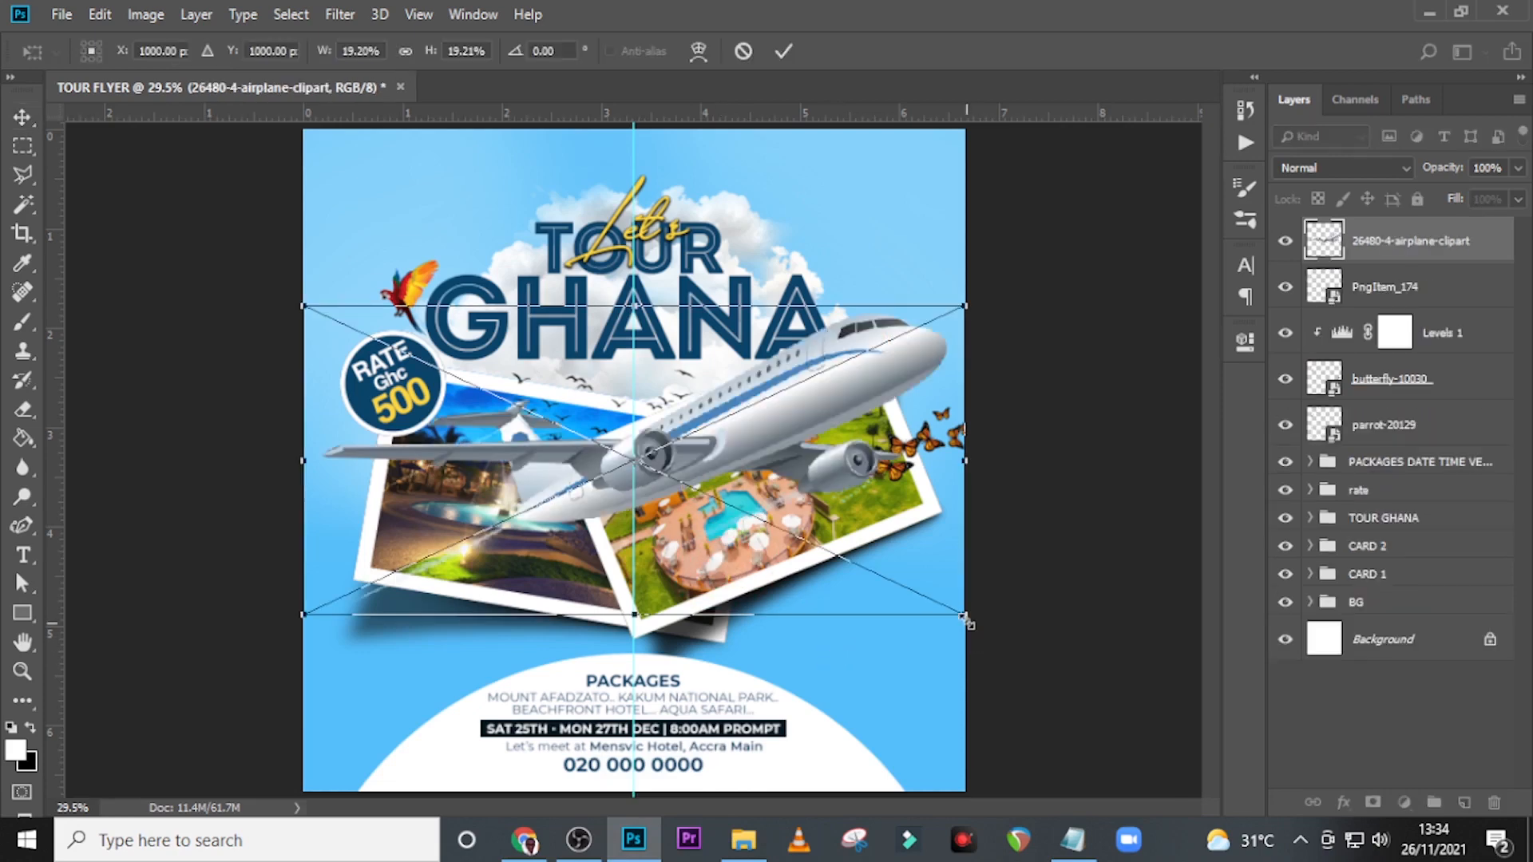
left_click_drag(935, 602, 832, 268)
key("alt+shift+Return")
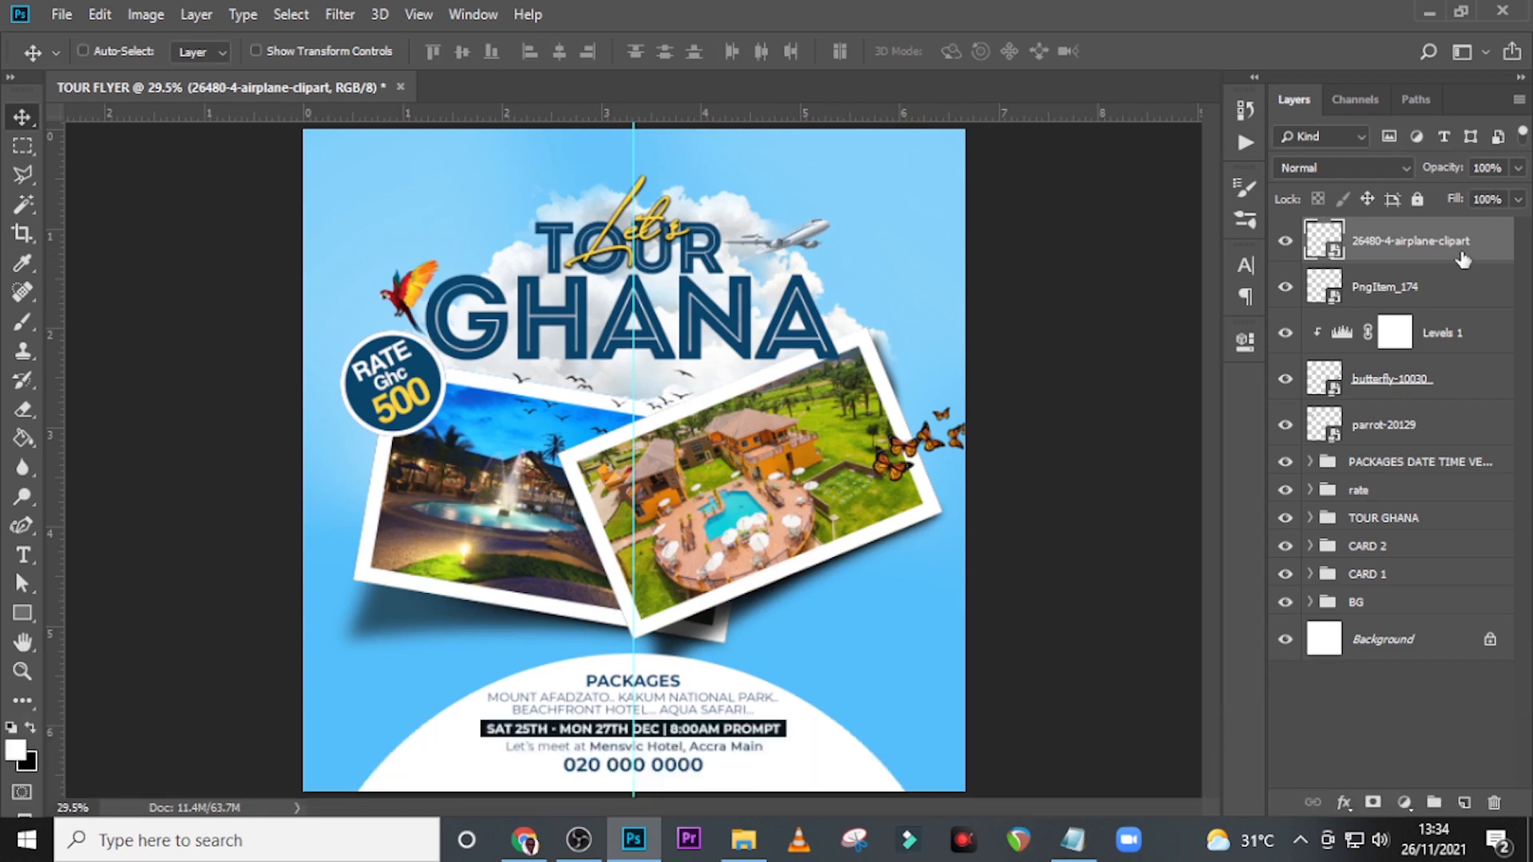
Group the airplane, bird flock, butterflies with their Levels adjustment, and parrot layers, and name the group PLANE AND ANIMALS.
left_click(1392, 429, "shift")
key("ctrl+shift+g")
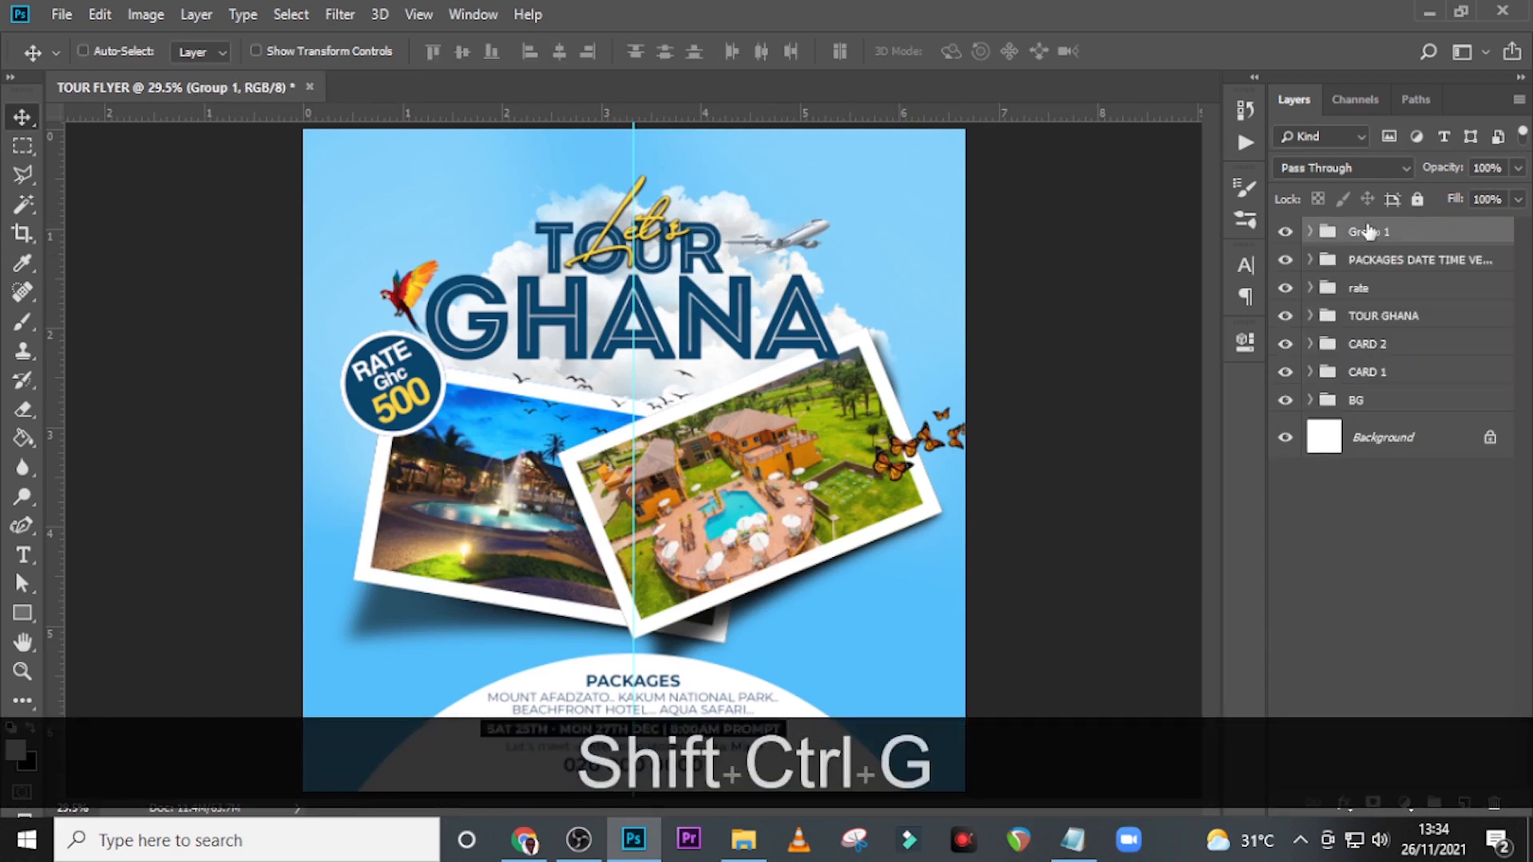
double_click(1368, 231)
type("PLANE ")
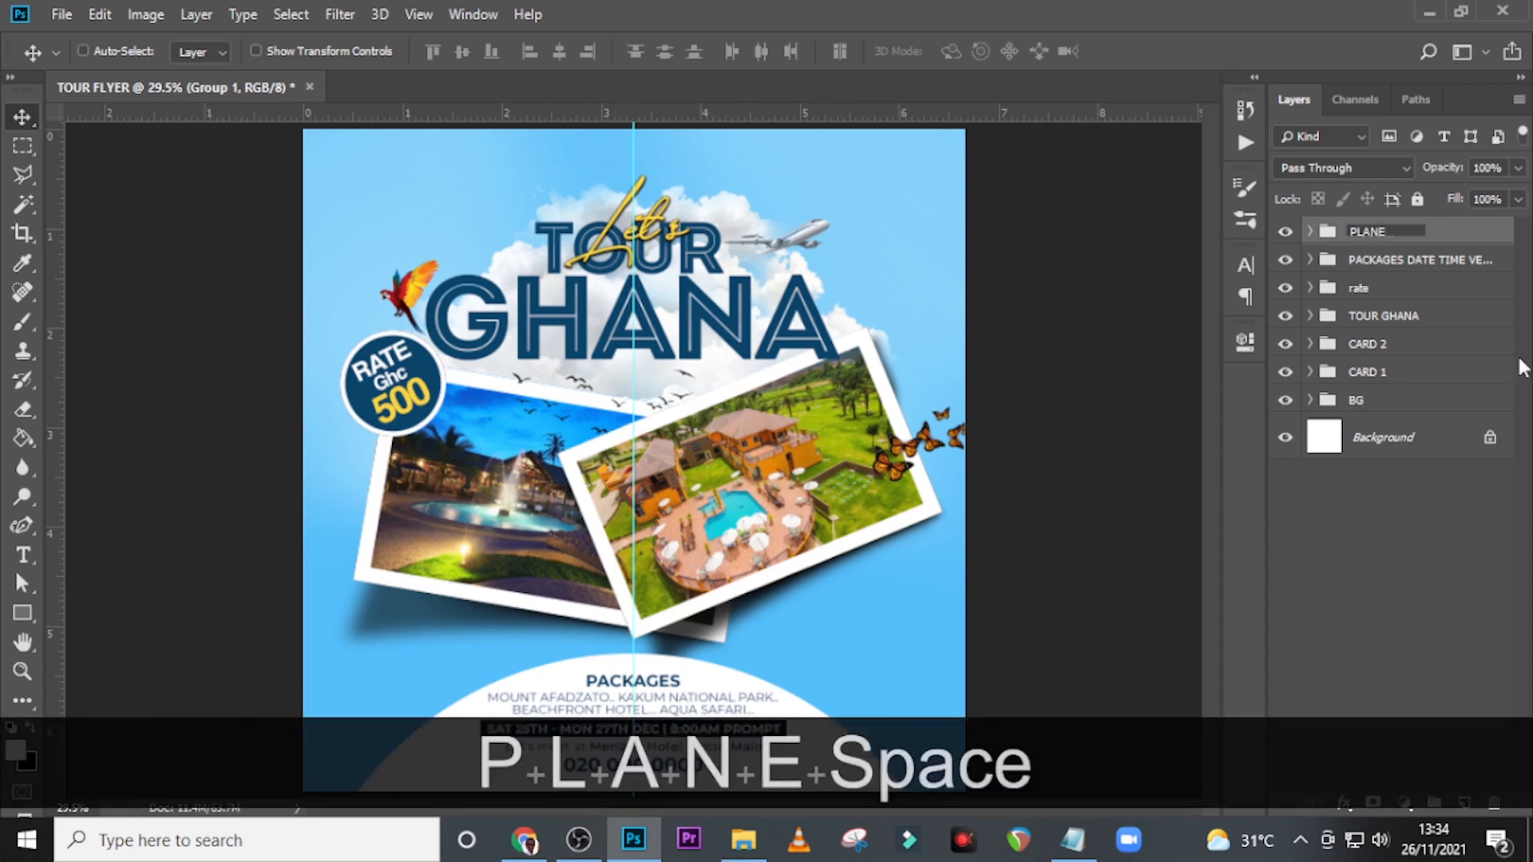
type("AND ANI")
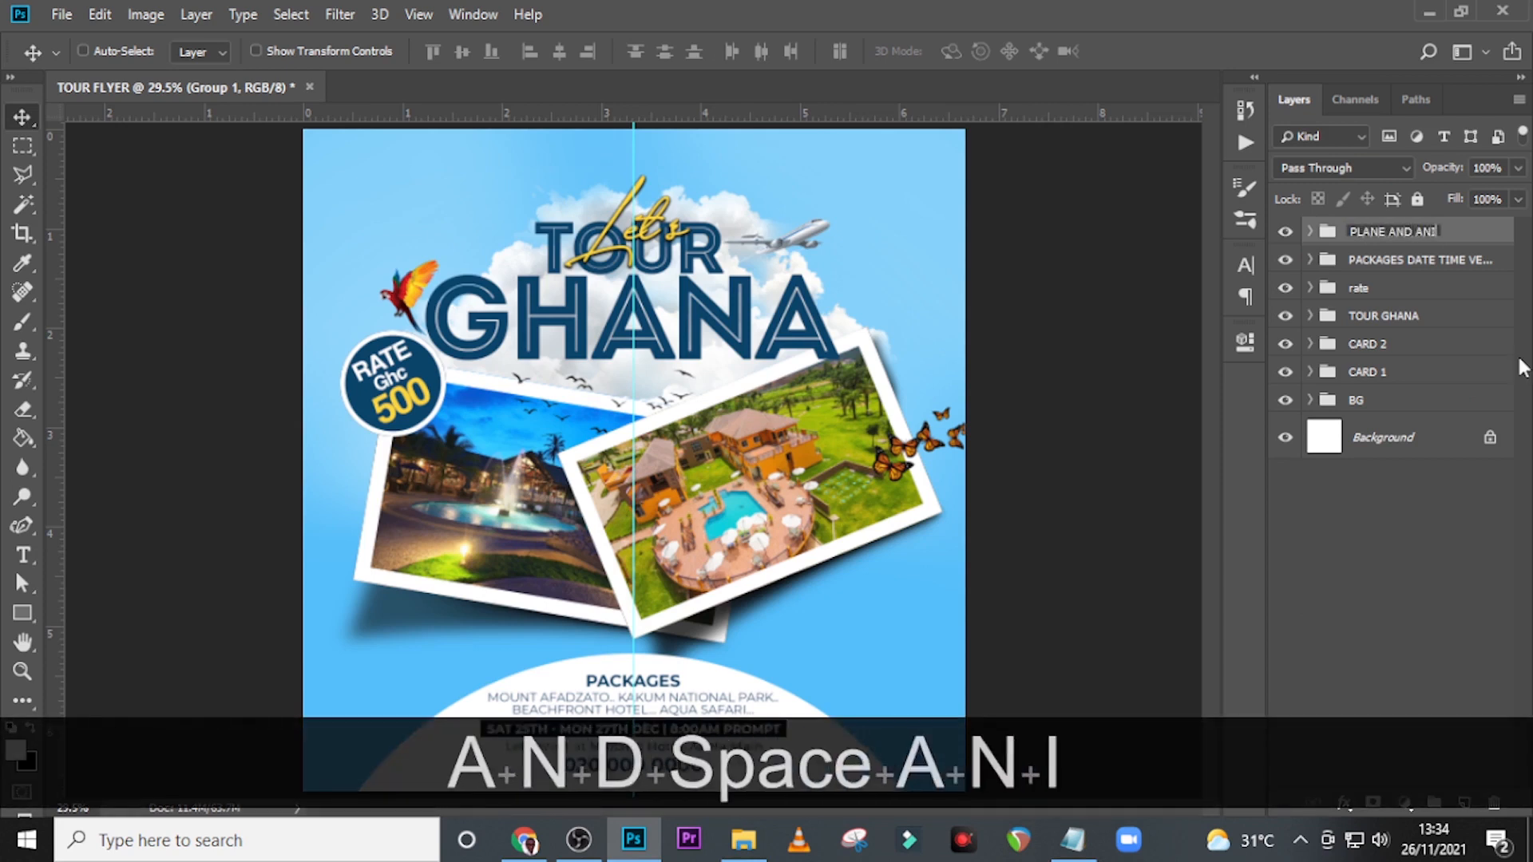
type("MALS")
key("Return")
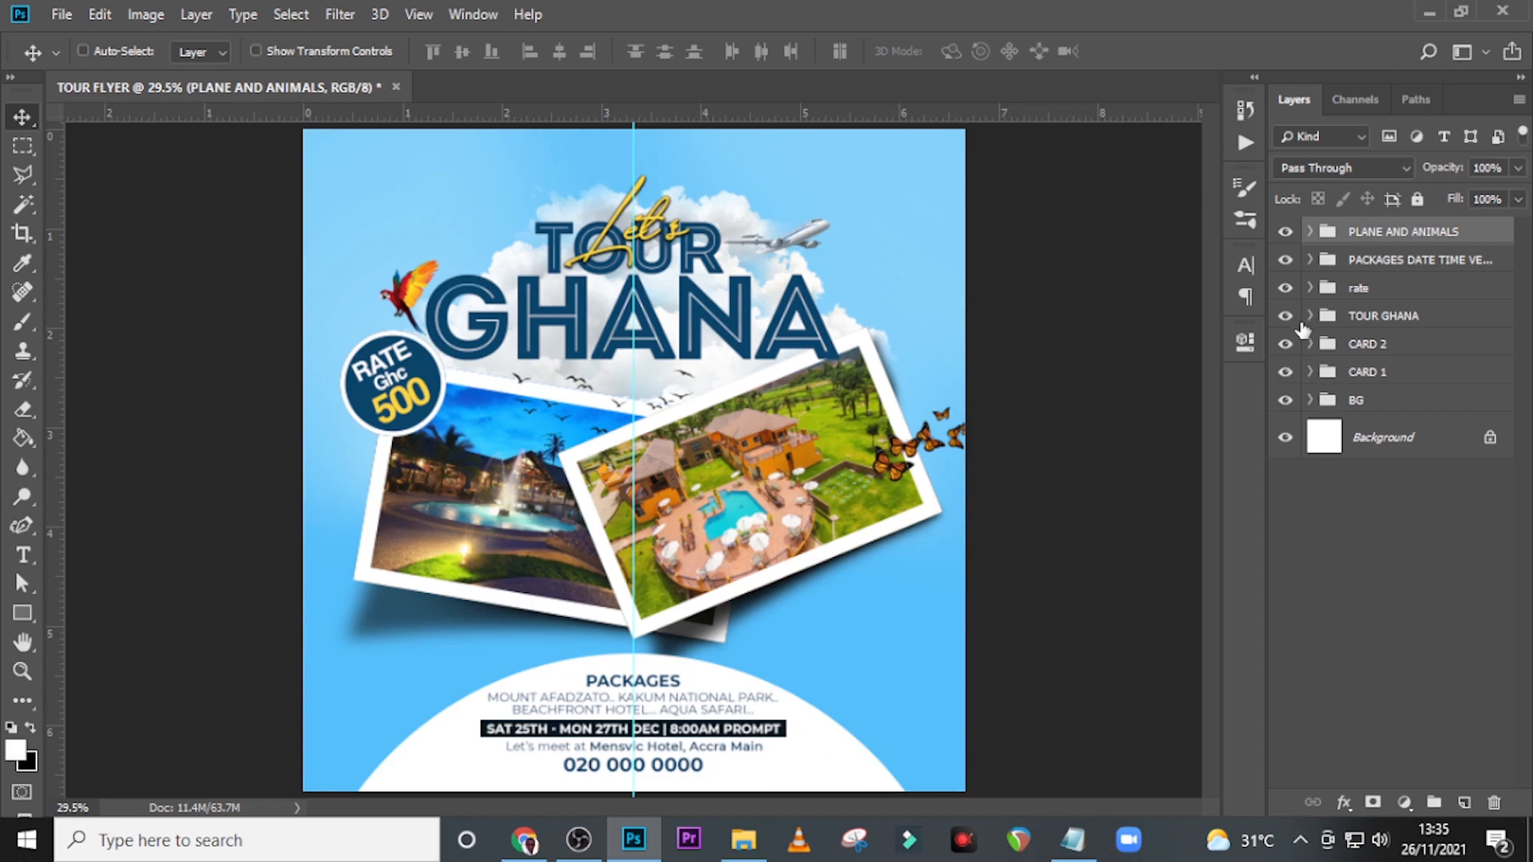
Scale the white ellipse behind the package details down to about 95.5% and hide the guides.
left_click(1310, 259)
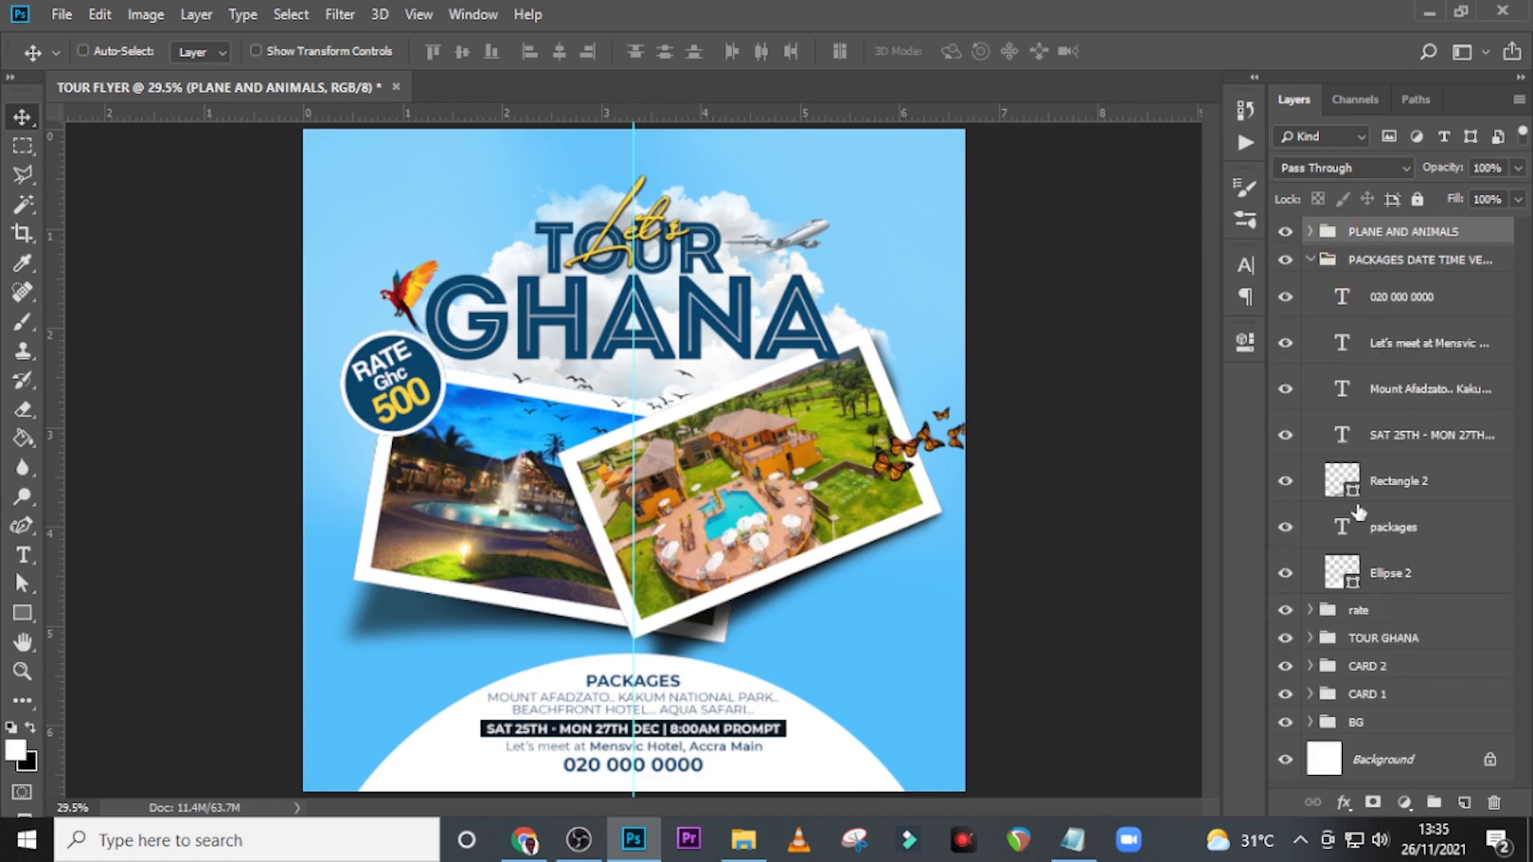
left_click(1286, 575)
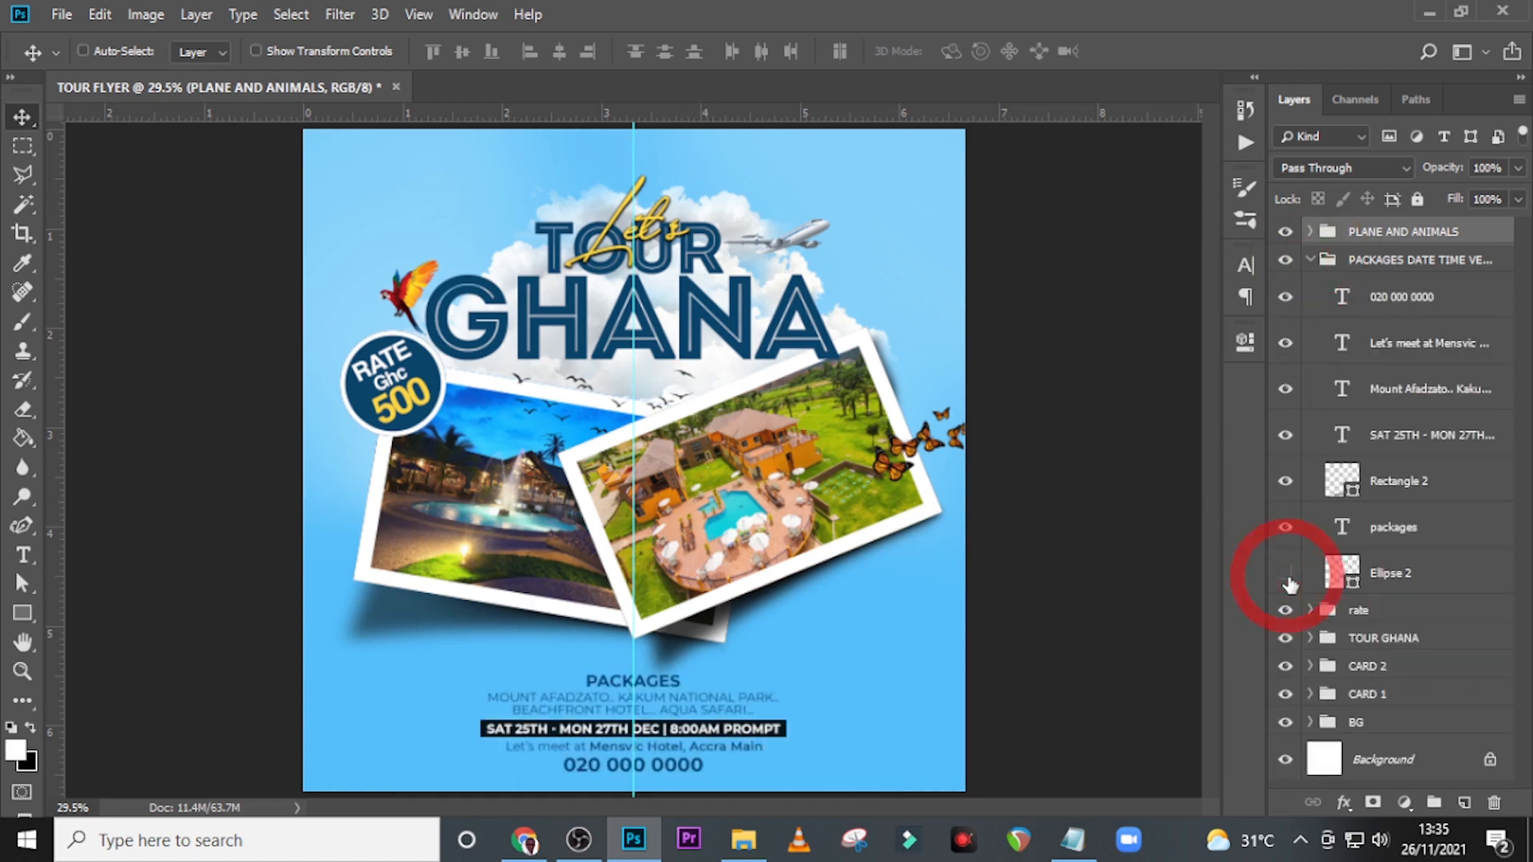
left_click(1286, 575)
left_click(1390, 577)
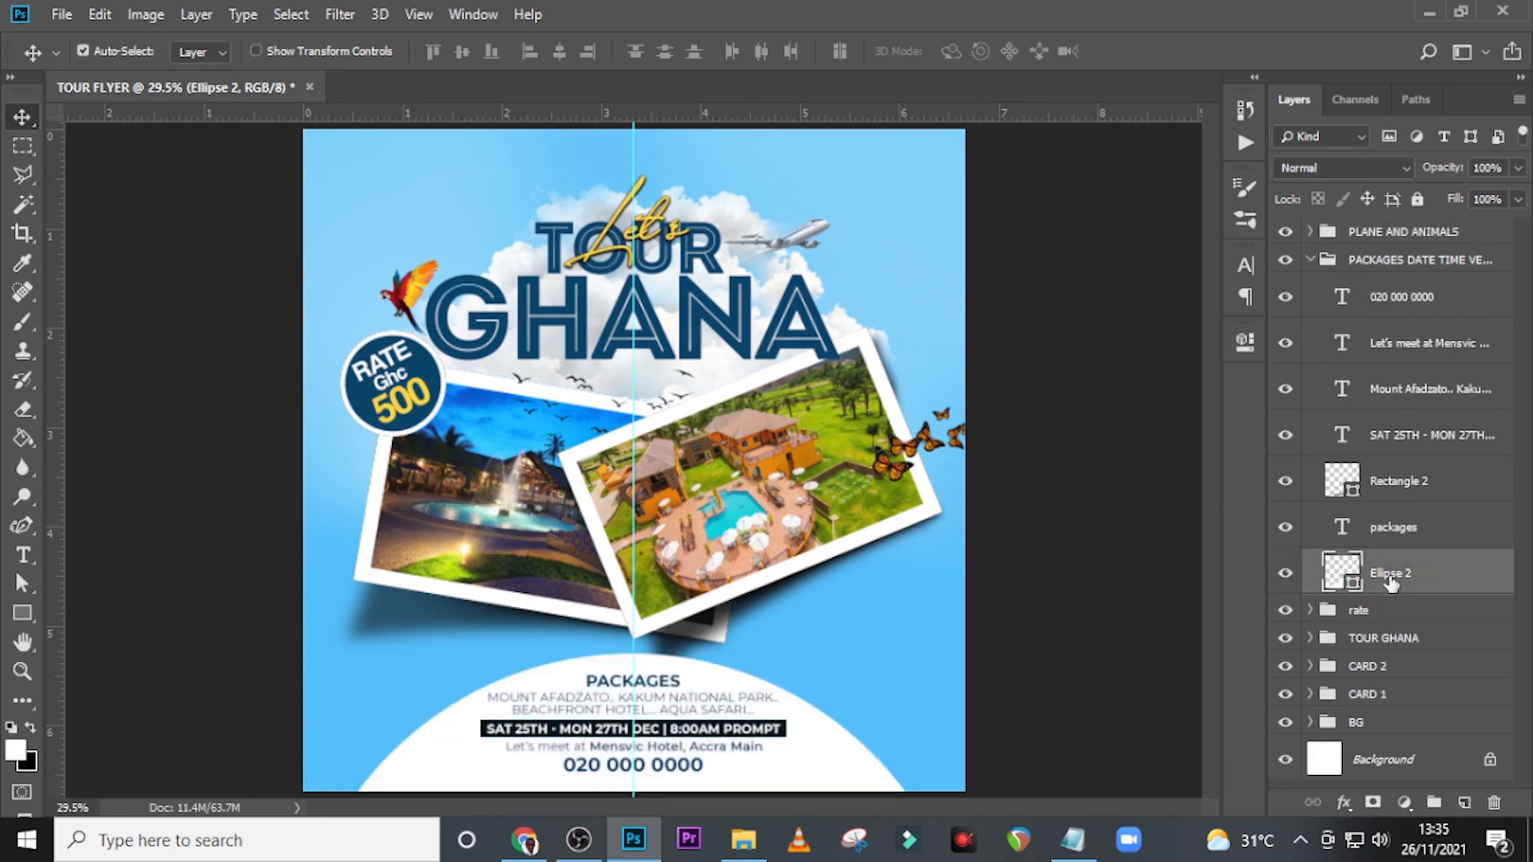
key("ctrl+t")
left_click_drag(972, 654, 945, 656)
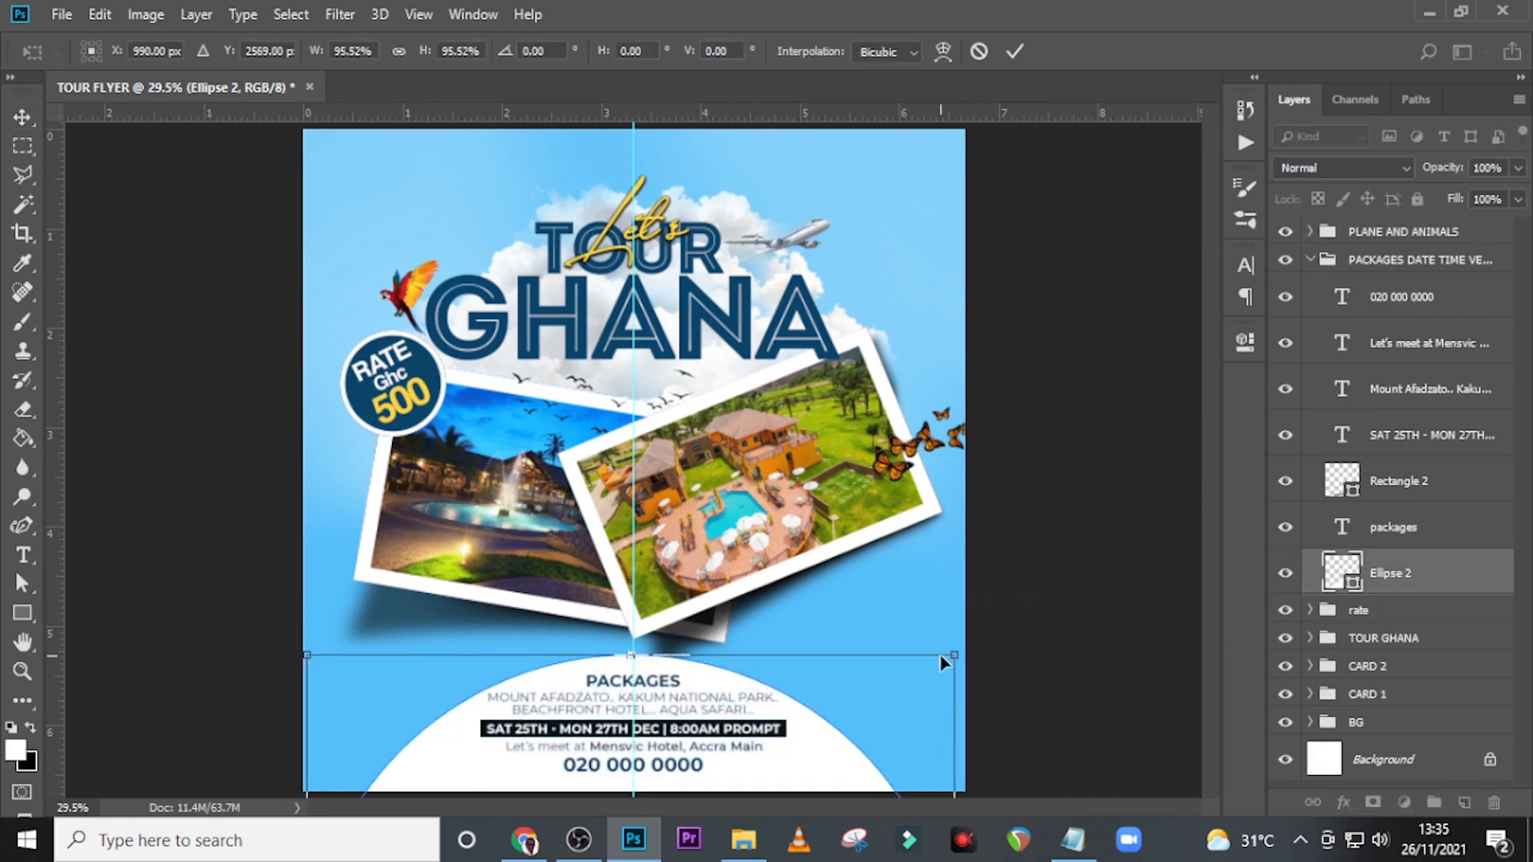
key("Return")
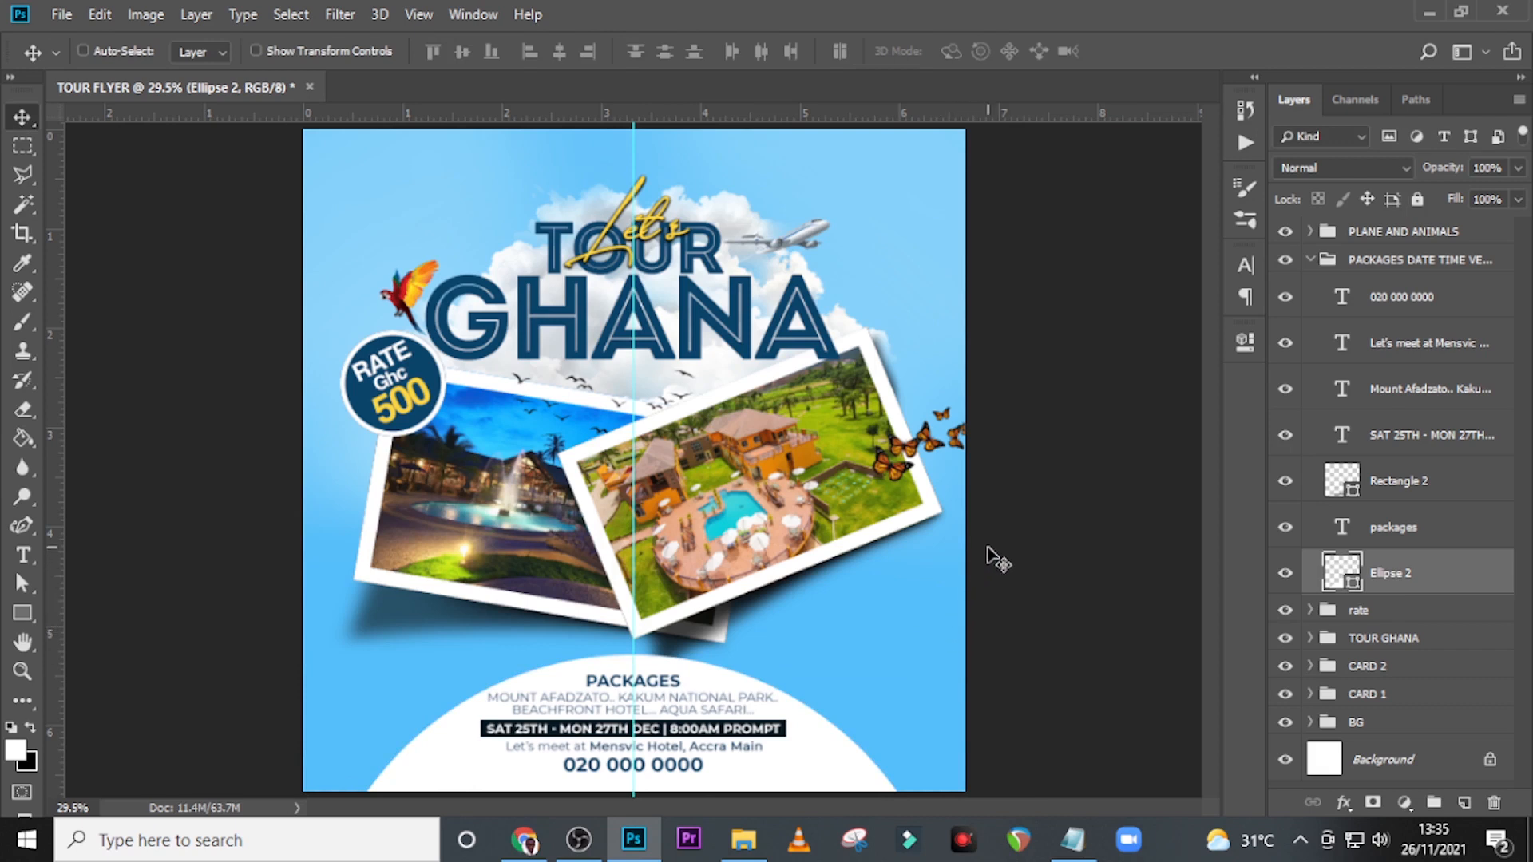
key("ctrl+h")
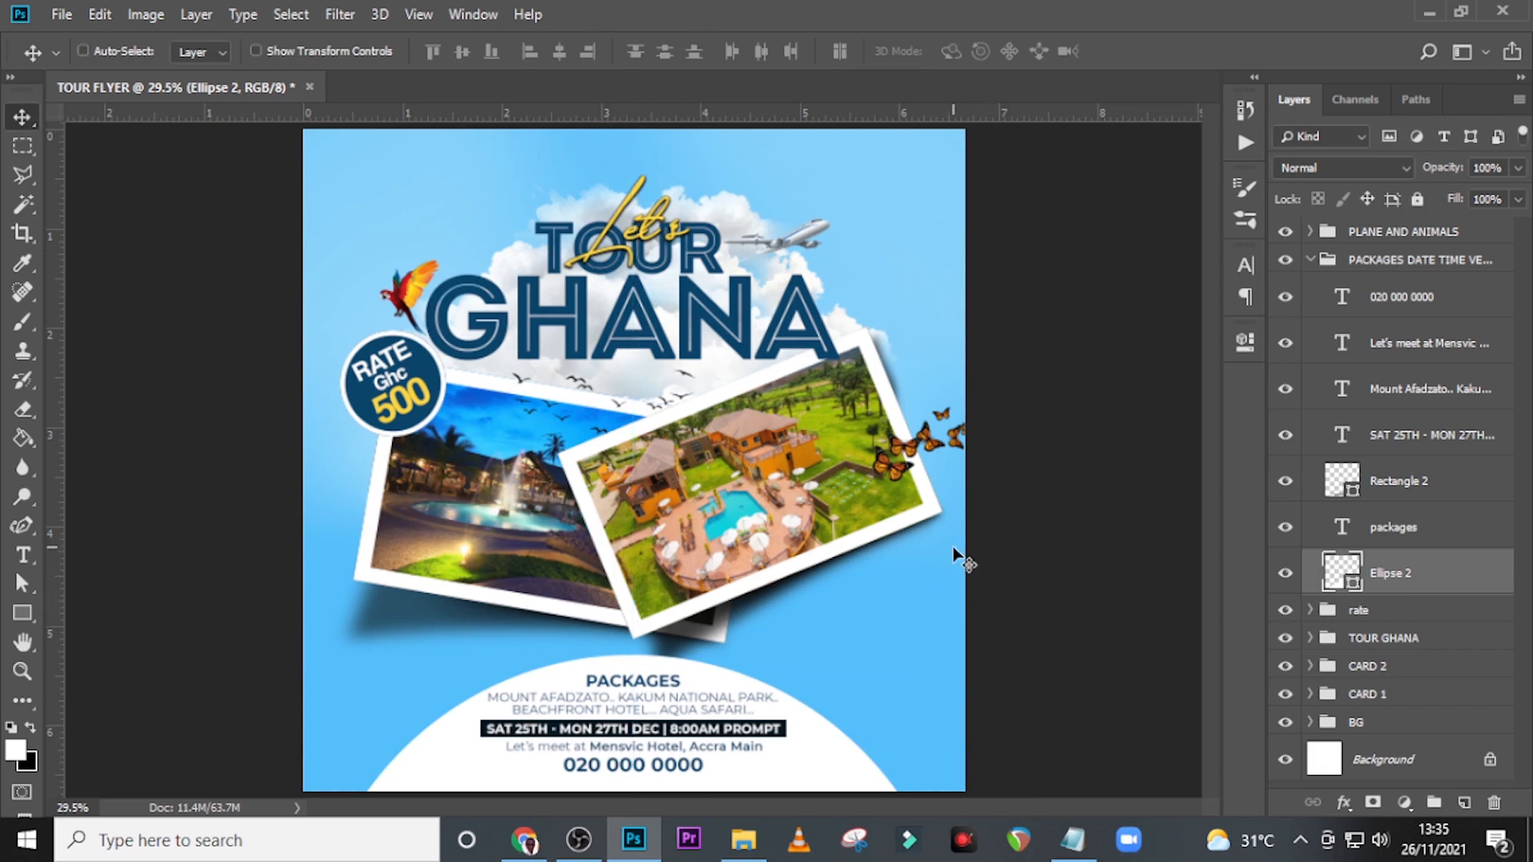